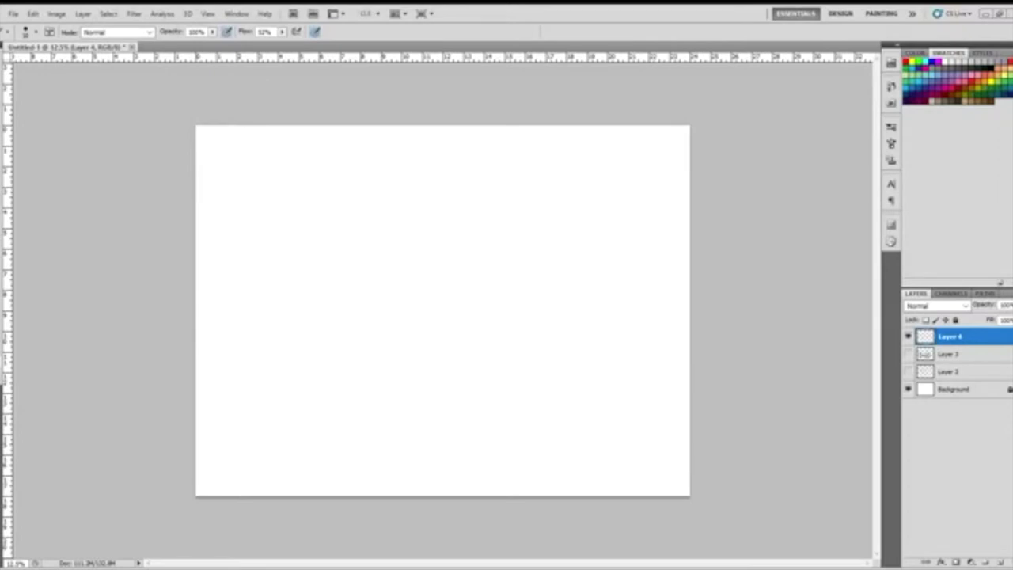
Show and hide Layer 2 and Layer 3 one after the other to review the earlier concept sketches.
left_click(908, 372)
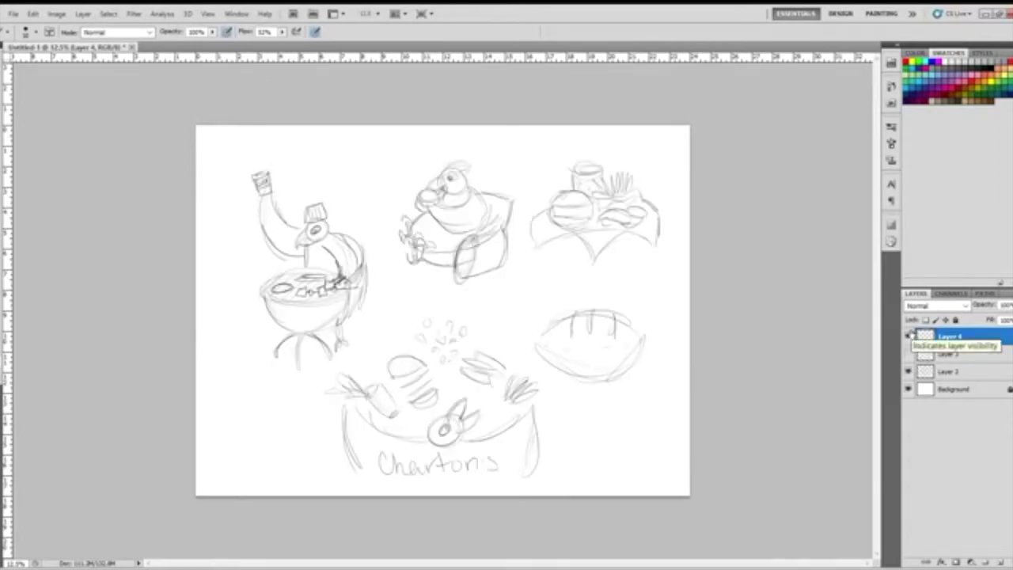
left_click(909, 336)
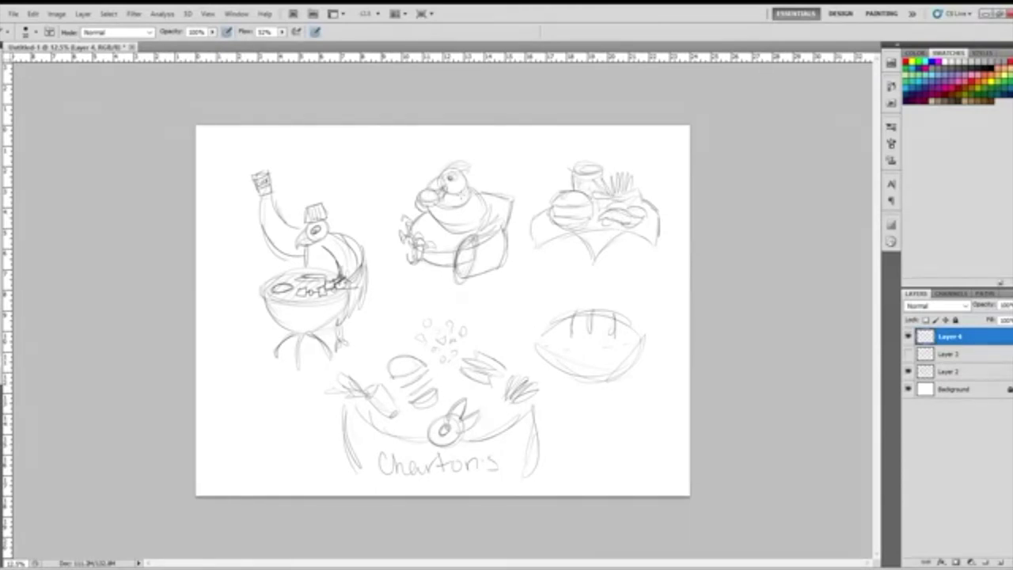
left_click(425, 195)
left_click(430, 195)
left_click_drag(424, 268, 433, 272)
left_click_drag(317, 316, 336, 313)
left_click(910, 371)
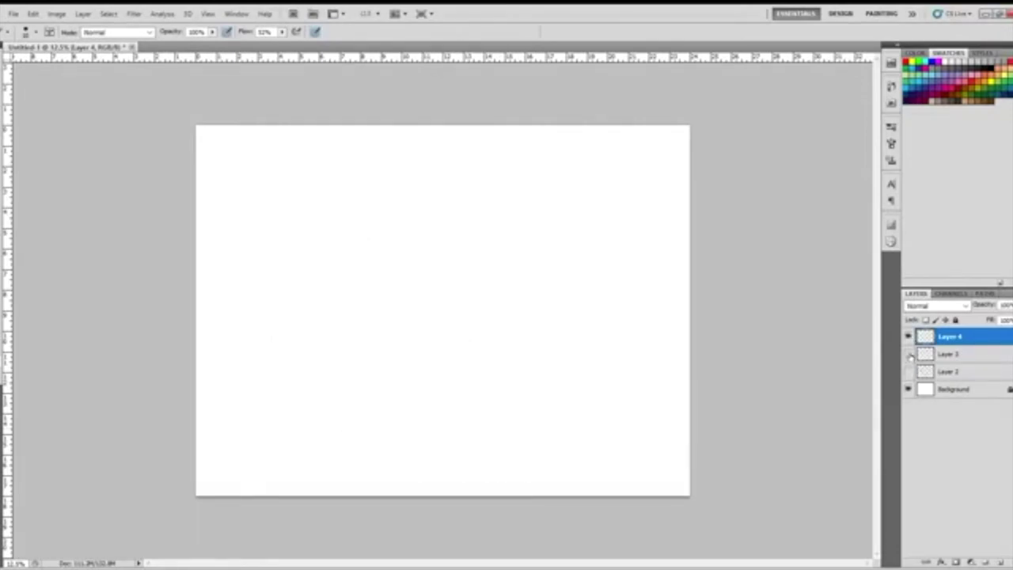
left_click(909, 354)
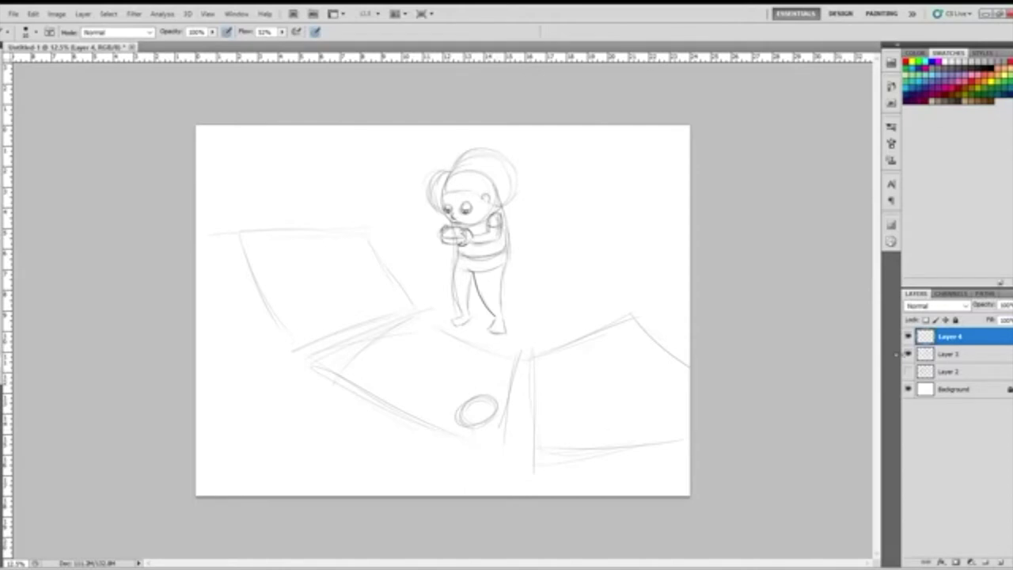
left_click(909, 354)
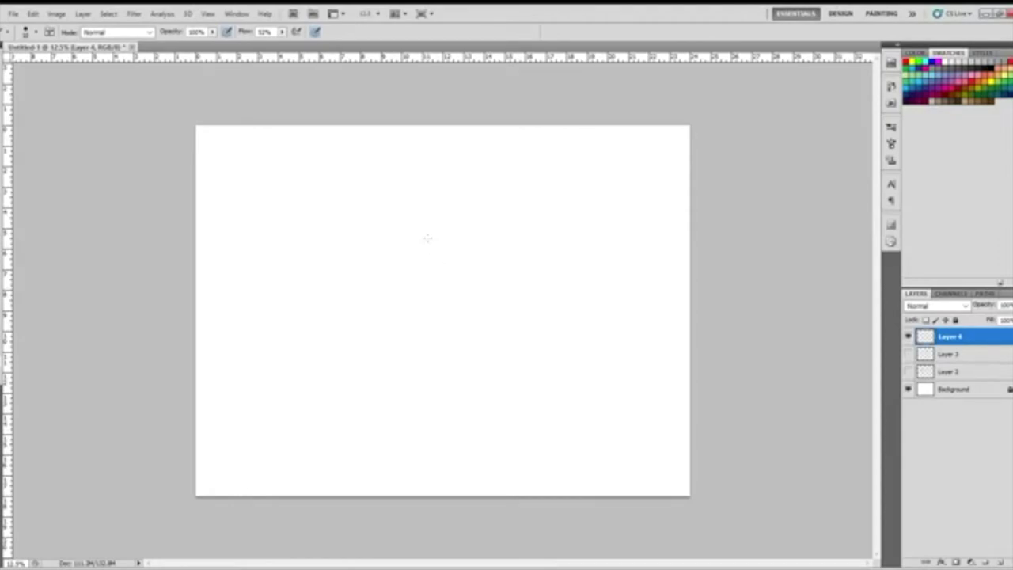
Sketch a small crouching character wearing a hat on Layer 4, with a low mound of ground spreading out on both sides.
mouse_move(440, 232)
left_mouse_down()
mouse_move(417, 234)
mouse_move(443, 222)
mouse_move(461, 247)
mouse_move(417, 260)
mouse_move(428, 280)
mouse_move(446, 278)
mouse_move(420, 258)
mouse_move(453, 256)
mouse_move(432, 250)
mouse_move(444, 237)
mouse_move(448, 255)
mouse_move(454, 236)
mouse_move(427, 238)
left_mouse_up()
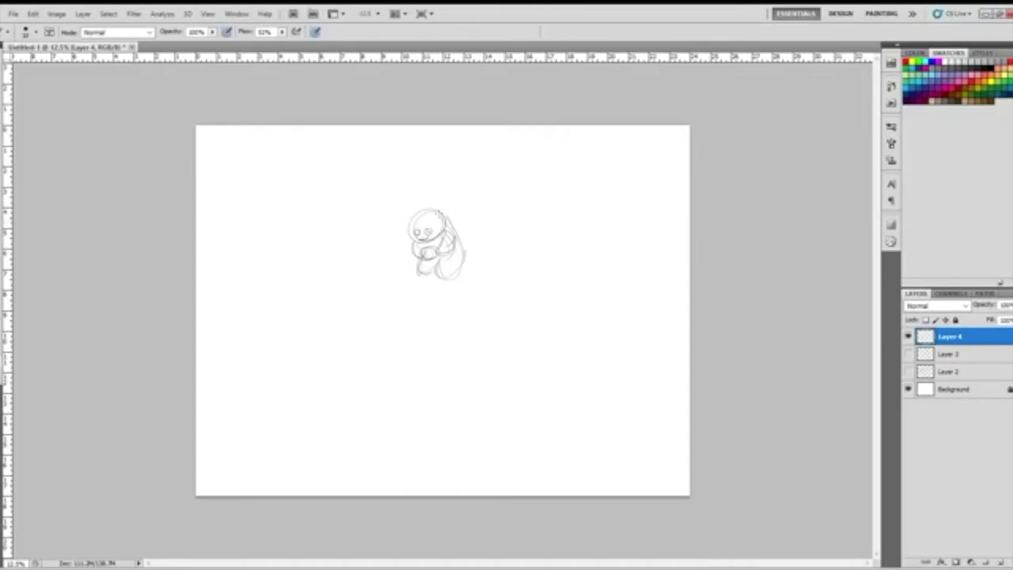
mouse_move(420, 209)
left_mouse_down()
mouse_move(440, 210)
mouse_move(402, 226)
mouse_move(451, 213)
mouse_move(434, 198)
mouse_move(440, 209)
mouse_move(420, 206)
mouse_move(436, 199)
mouse_move(466, 229)
mouse_move(463, 252)
left_mouse_up()
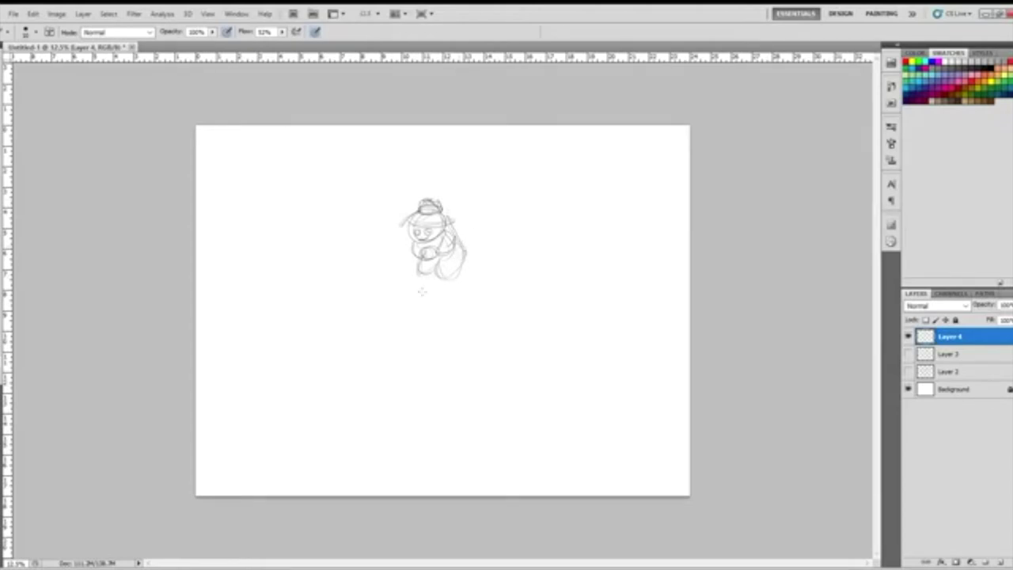
left_click_drag(355, 284, 389, 273)
left_click_drag(341, 288, 396, 268)
left_click_drag(305, 282, 408, 264)
left_click_drag(309, 274, 410, 263)
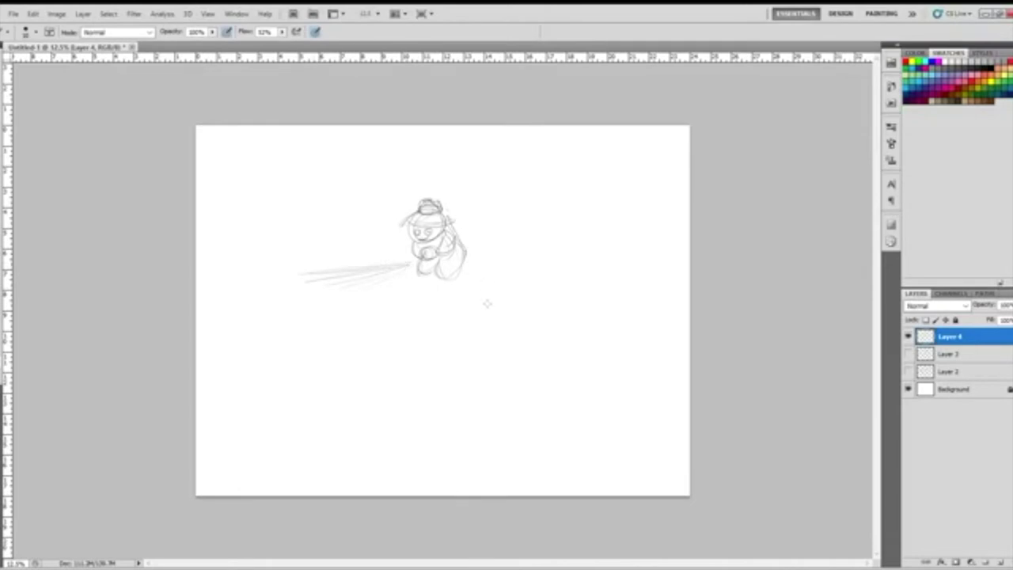
mouse_move(473, 268)
left_mouse_down()
mouse_move(510, 287)
mouse_move(543, 287)
mouse_move(351, 300)
left_mouse_up()
left_click_drag(490, 297, 291, 301)
left_click_drag(440, 303, 317, 296)
left_click_drag(370, 267, 255, 292)
left_click_drag(483, 265, 575, 298)
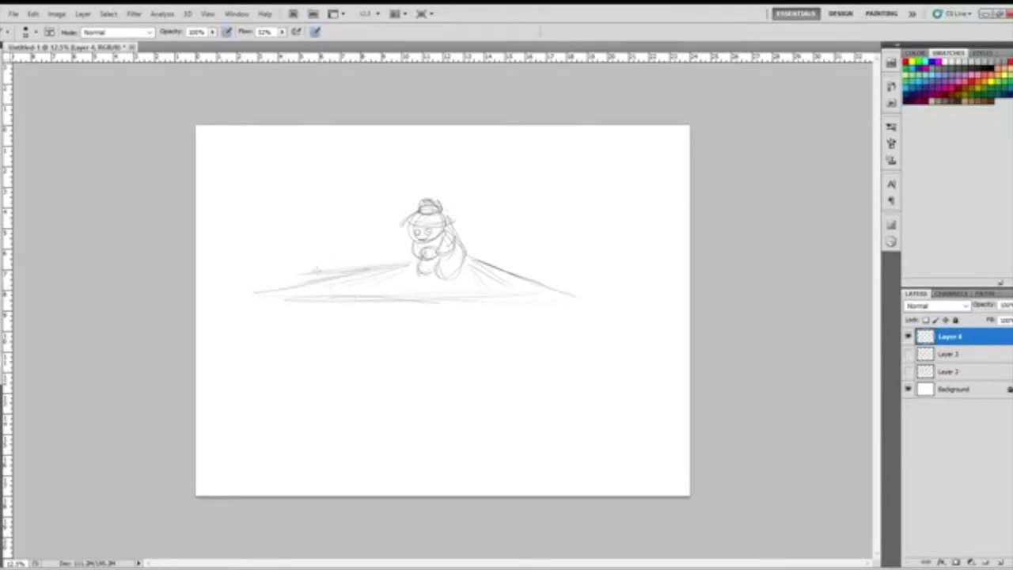
Sketch a row of round-headed plants on curved stalks along the mound around the character.
mouse_move(309, 262)
left_mouse_down()
mouse_move(320, 283)
mouse_move(307, 258)
mouse_move(350, 288)
mouse_move(337, 256)
left_mouse_up()
mouse_move(368, 287)
left_mouse_down()
mouse_move(381, 266)
mouse_move(374, 261)
left_mouse_up()
mouse_move(410, 293)
left_mouse_down()
mouse_move(396, 274)
mouse_move(409, 291)
mouse_move(449, 266)
mouse_move(437, 289)
mouse_move(449, 267)
mouse_move(487, 273)
mouse_move(479, 290)
mouse_move(502, 263)
mouse_move(552, 266)
left_mouse_up()
left_click_drag(474, 272, 498, 247)
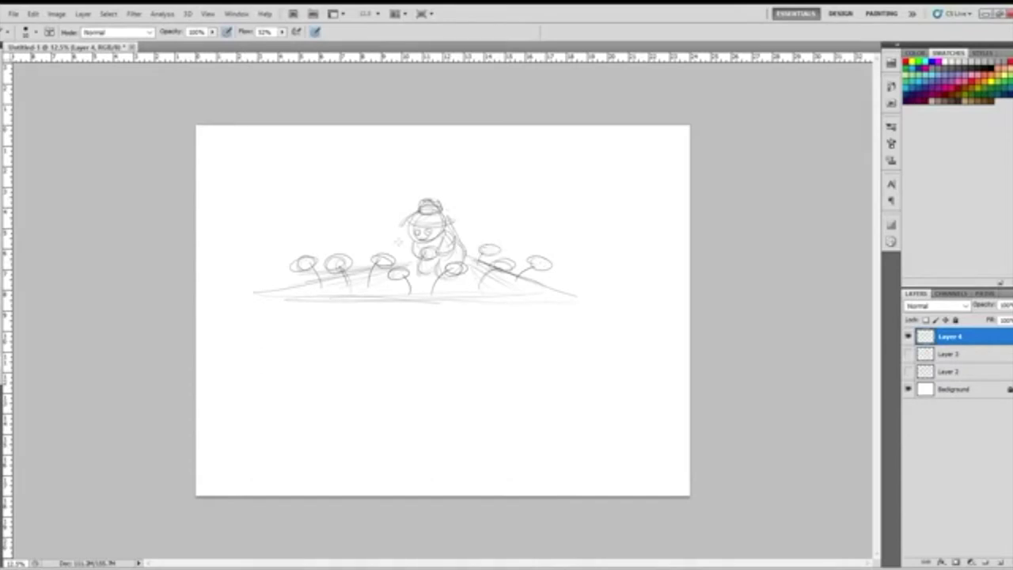
Sketch a second garden plot right of the character, with three pots and round plants, and darken its front edge.
mouse_move(482, 302)
left_mouse_down()
mouse_move(589, 285)
mouse_move(555, 280)
mouse_move(625, 281)
left_mouse_up()
mouse_move(546, 279)
left_mouse_down()
mouse_move(628, 282)
mouse_move(598, 277)
mouse_move(674, 258)
left_mouse_up()
left_click_drag(633, 282, 690, 282)
left_click_drag(542, 246, 679, 252)
left_click_drag(541, 244, 509, 250)
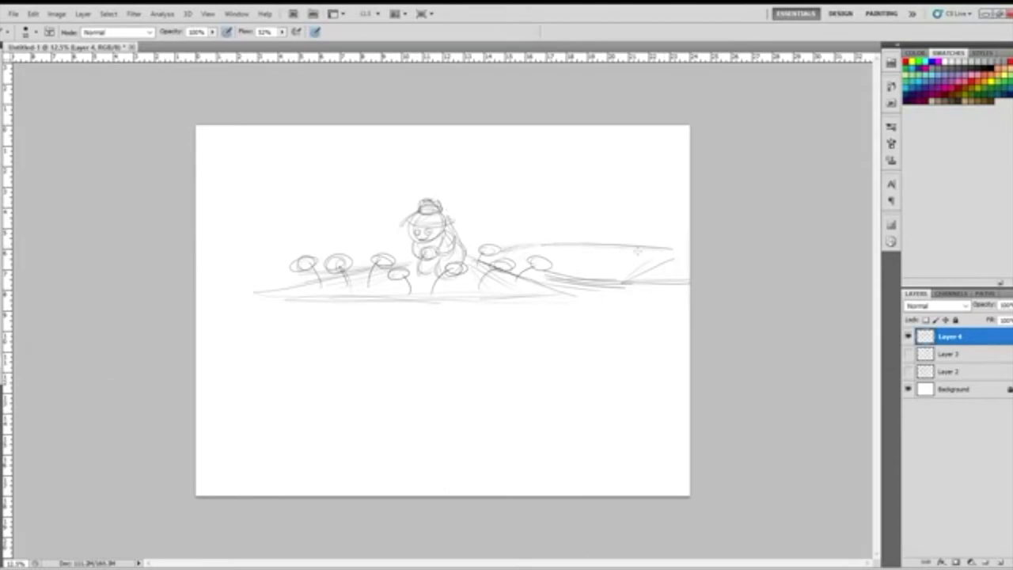
mouse_move(622, 269)
left_mouse_down()
mouse_move(616, 275)
mouse_move(611, 259)
mouse_move(633, 257)
mouse_move(619, 277)
mouse_move(654, 251)
mouse_move(644, 251)
mouse_move(665, 252)
mouse_move(642, 252)
mouse_move(651, 274)
mouse_move(659, 270)
left_mouse_up()
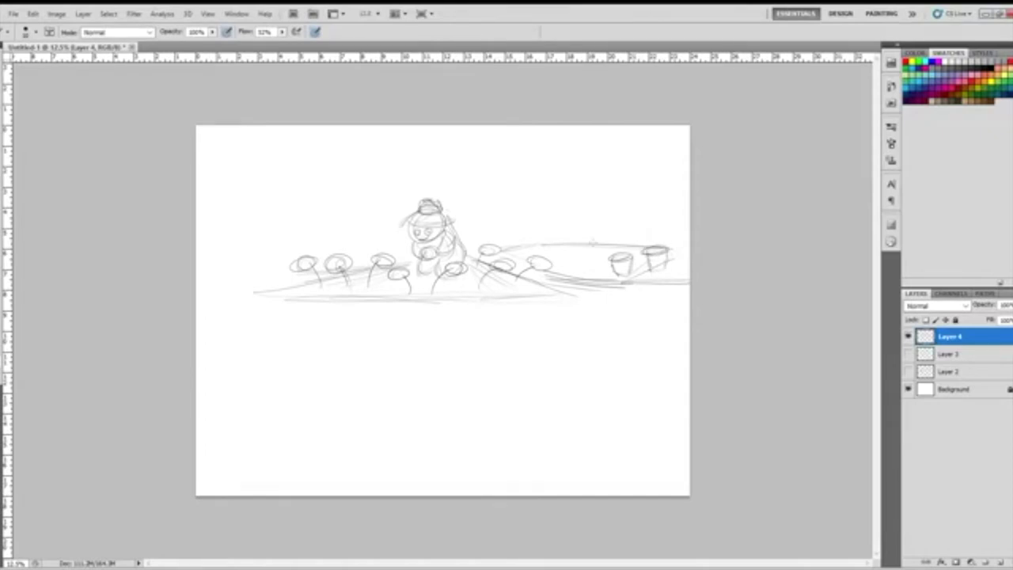
mouse_move(590, 262)
left_mouse_down()
mouse_move(578, 258)
mouse_move(594, 277)
mouse_move(586, 282)
mouse_move(586, 250)
mouse_move(657, 240)
mouse_move(557, 259)
mouse_move(567, 255)
mouse_move(559, 242)
left_mouse_up()
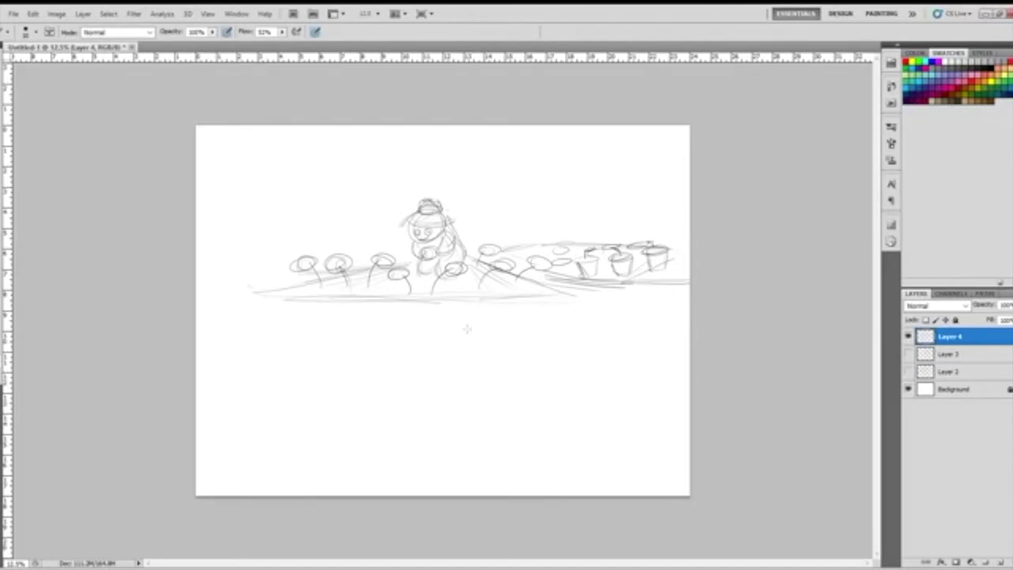
left_click_drag(602, 289, 688, 283)
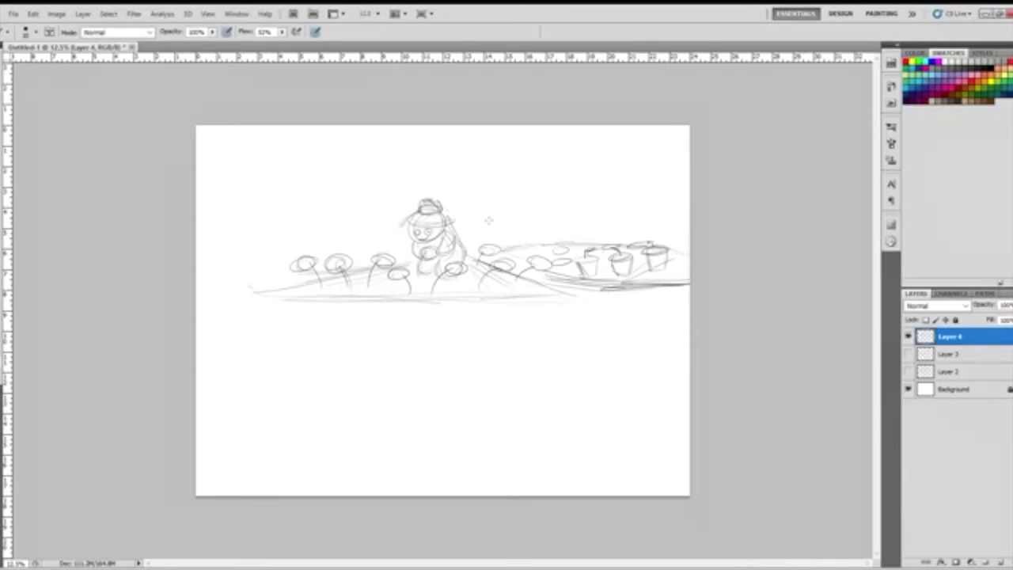
Sketch a barn behind the right plot with double doors, a "Charltons" sign and a smoking chimney.
mouse_move(483, 207)
left_mouse_down()
mouse_move(515, 185)
mouse_move(546, 196)
mouse_move(543, 234)
left_mouse_up()
mouse_move(549, 199)
left_mouse_down()
mouse_move(581, 198)
mouse_move(589, 220)
left_mouse_up()
mouse_move(526, 188)
left_mouse_down()
mouse_move(578, 184)
mouse_move(609, 198)
mouse_move(612, 221)
mouse_move(601, 218)
left_mouse_up()
mouse_move(488, 204)
left_mouse_down()
mouse_move(514, 194)
mouse_move(519, 204)
left_mouse_up()
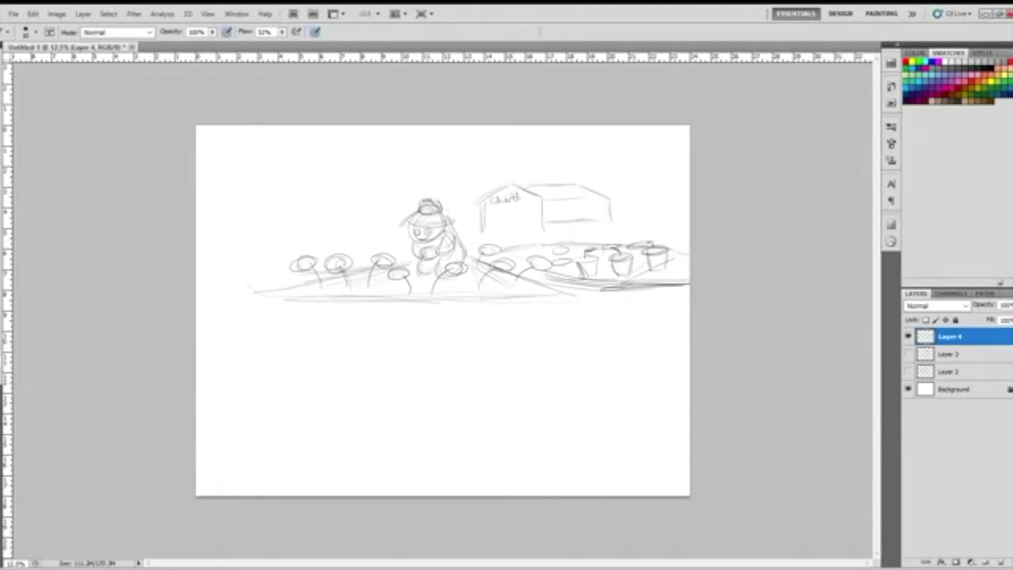
mouse_move(514, 203)
left_mouse_down()
mouse_move(532, 216)
mouse_move(495, 213)
mouse_move(511, 209)
mouse_move(491, 223)
mouse_move(530, 223)
mouse_move(516, 207)
mouse_move(511, 231)
left_mouse_up()
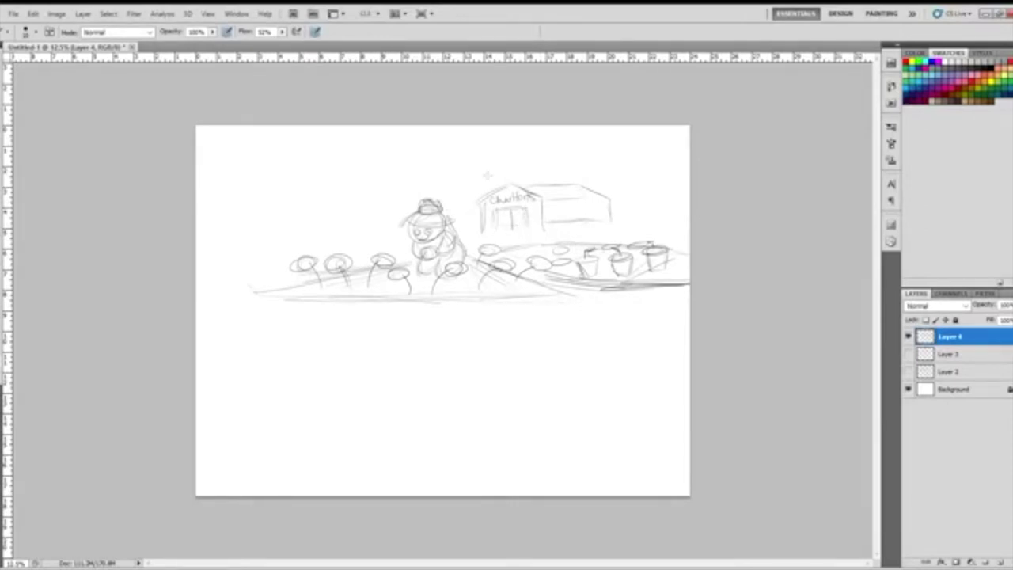
mouse_move(566, 182)
left_mouse_down()
mouse_move(651, 152)
mouse_move(637, 143)
mouse_move(567, 159)
left_mouse_up()
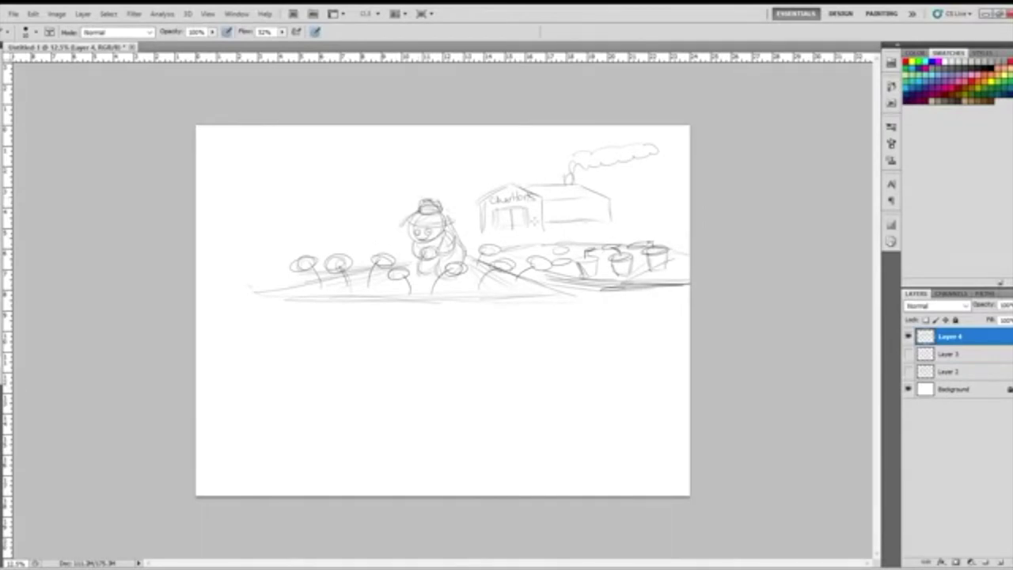
Sketch short fence sections with posts on both sides of the barn.
mouse_move(616, 207)
left_mouse_down()
mouse_move(686, 204)
mouse_move(617, 210)
mouse_move(682, 209)
mouse_move(623, 213)
left_mouse_up()
left_click_drag(631, 204, 640, 212)
left_click_drag(651, 204, 662, 211)
left_click_drag(673, 203, 673, 211)
mouse_move(478, 214)
left_mouse_down()
mouse_move(453, 214)
mouse_move(466, 220)
left_mouse_up()
left_click_drag(472, 213, 473, 219)
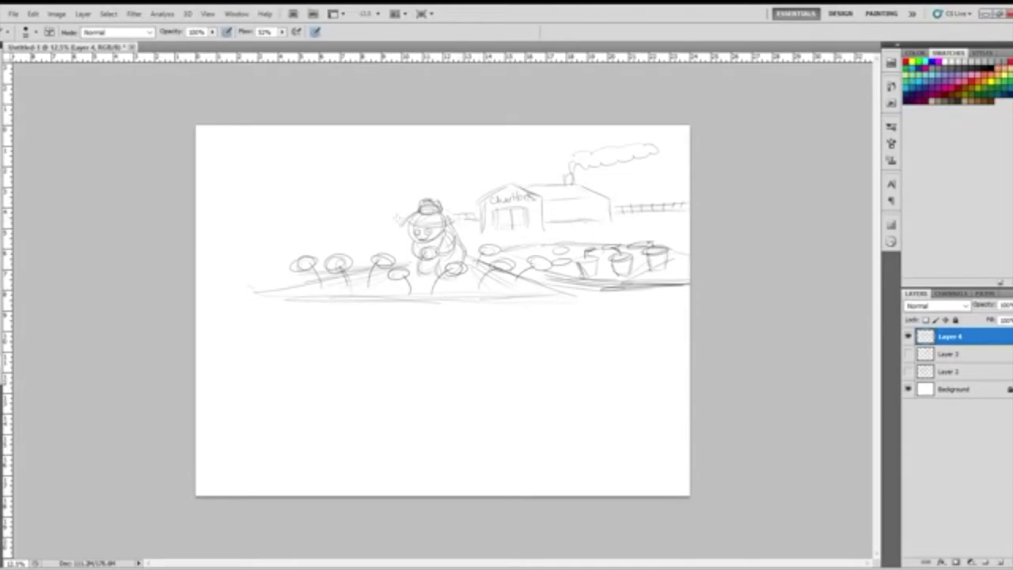
Sketch a long fence receding from the canvas's left edge to the character, with rails and spaced vertical posts.
left_click_drag(401, 218, 212, 222)
left_click_drag(393, 219, 257, 247)
left_click_drag(387, 225, 215, 262)
left_click_drag(282, 243, 204, 264)
mouse_move(220, 230)
left_mouse_down()
mouse_move(220, 251)
mouse_move(237, 248)
left_mouse_up()
left_click_drag(264, 224, 260, 245)
mouse_move(289, 222)
left_mouse_down()
mouse_move(287, 246)
mouse_move(307, 242)
left_mouse_up()
left_click_drag(338, 219, 338, 235)
mouse_move(359, 218)
left_mouse_down()
mouse_move(360, 227)
mouse_move(377, 225)
left_mouse_up()
left_click_drag(393, 211, 401, 222)
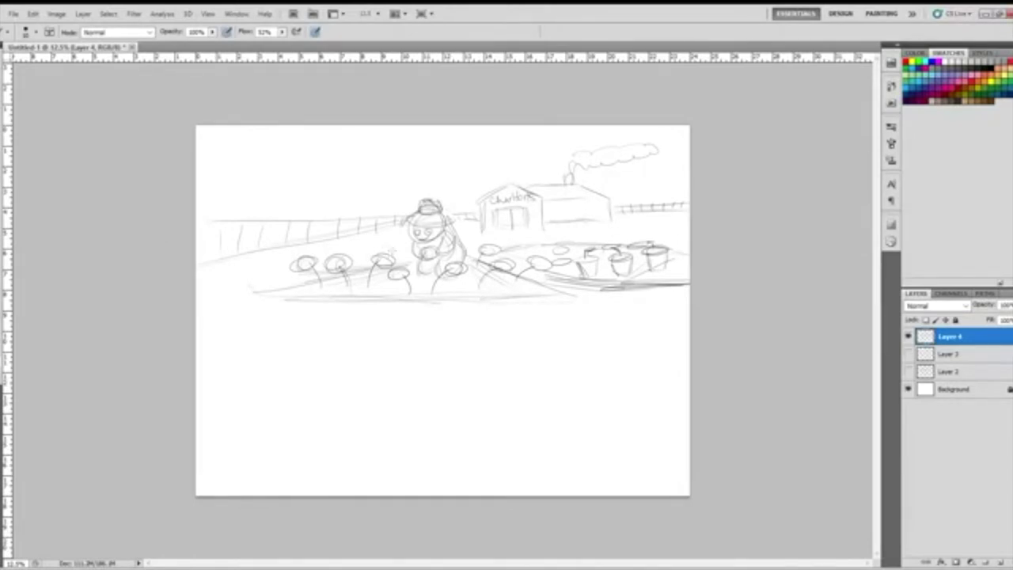
Sketch the outline of a field between the left fence and the character's mound.
left_click_drag(383, 240, 401, 242)
mouse_move(258, 292)
left_mouse_down()
mouse_move(226, 279)
mouse_move(354, 236)
left_mouse_up()
left_click_drag(354, 235, 195, 281)
mouse_move(264, 289)
left_mouse_down()
mouse_move(203, 301)
mouse_move(270, 297)
left_mouse_up()
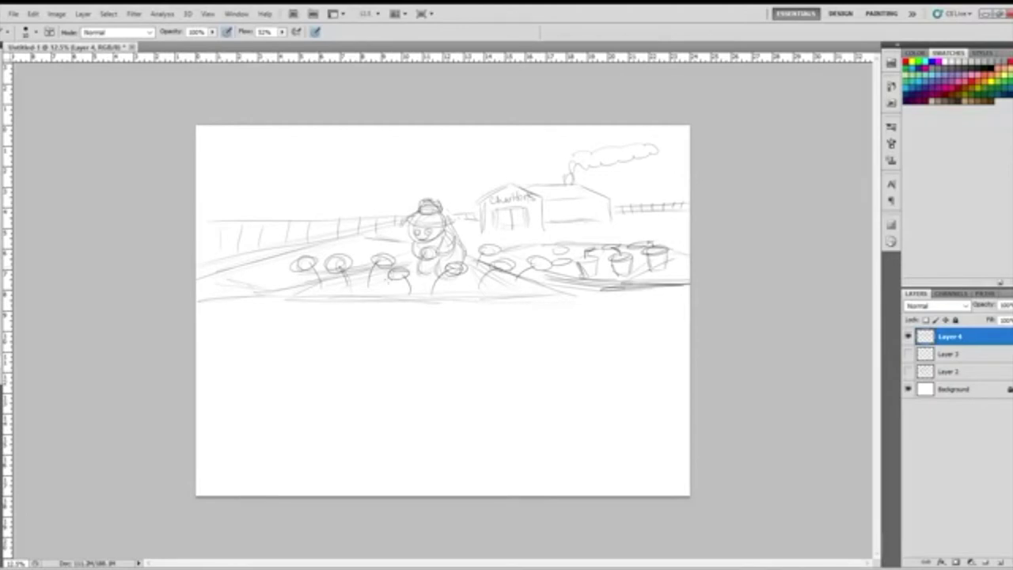
Add a ground line behind the right plot and sketch a row of branching crop stalks beside the barn.
left_click_drag(560, 250, 564, 242)
mouse_move(597, 236)
left_mouse_down()
mouse_move(687, 222)
mouse_move(622, 228)
mouse_move(617, 239)
mouse_move(684, 244)
left_mouse_up()
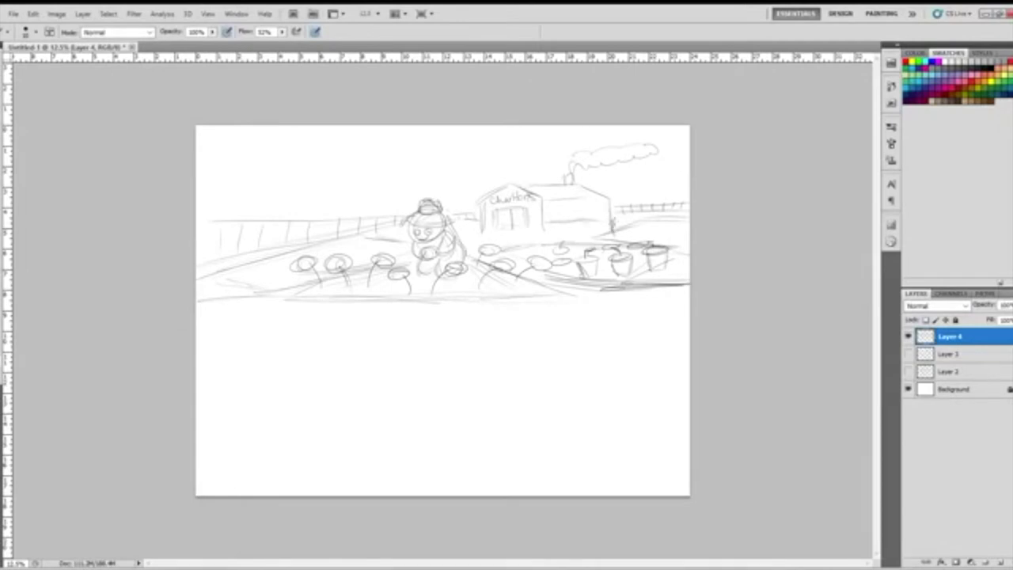
mouse_move(605, 217)
left_mouse_down()
mouse_move(623, 235)
mouse_move(620, 221)
mouse_move(628, 235)
mouse_move(627, 214)
mouse_move(647, 240)
left_mouse_up()
left_click_drag(644, 223, 654, 239)
left_click_drag(659, 236, 665, 244)
mouse_move(662, 221)
left_mouse_down()
mouse_move(677, 245)
mouse_move(689, 234)
mouse_move(665, 237)
left_mouse_up()
mouse_move(657, 230)
left_mouse_down()
mouse_move(660, 222)
mouse_move(682, 239)
mouse_move(641, 232)
left_mouse_up()
left_click_drag(673, 200, 679, 206)
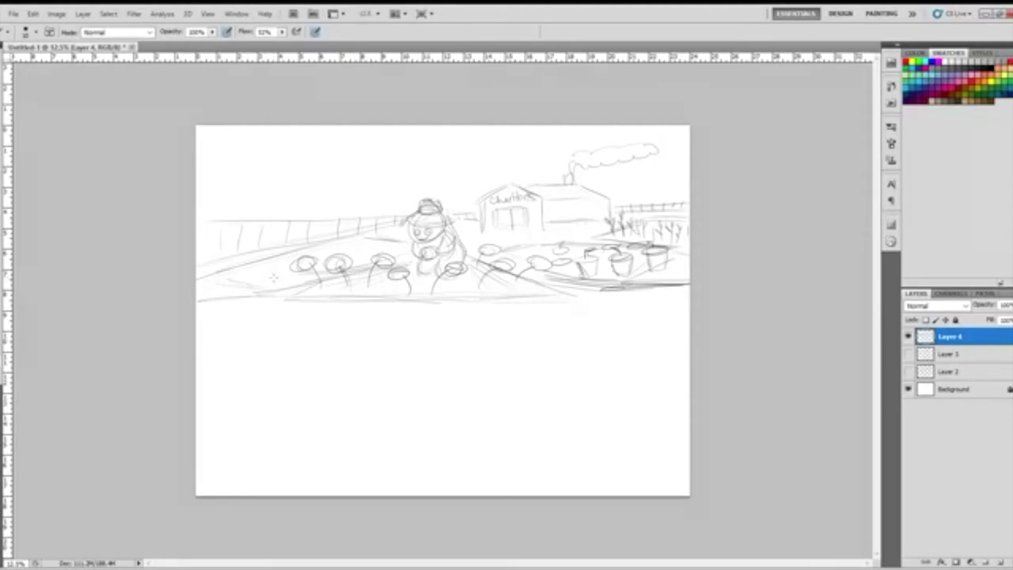
Fill the left field with rows of rounded, leafy vegetable heads.
mouse_move(270, 276)
left_mouse_down()
mouse_move(298, 274)
mouse_move(279, 293)
mouse_move(272, 277)
mouse_move(301, 287)
left_mouse_up()
mouse_move(239, 273)
left_mouse_down()
mouse_move(244, 288)
mouse_move(258, 275)
mouse_move(266, 283)
mouse_move(204, 285)
mouse_move(348, 240)
mouse_move(399, 252)
left_mouse_up()
mouse_move(271, 281)
left_mouse_down()
mouse_move(289, 273)
mouse_move(292, 288)
mouse_move(239, 288)
mouse_move(261, 280)
mouse_move(223, 277)
mouse_move(319, 244)
mouse_move(373, 239)
left_mouse_up()
left_click_drag(388, 250, 395, 244)
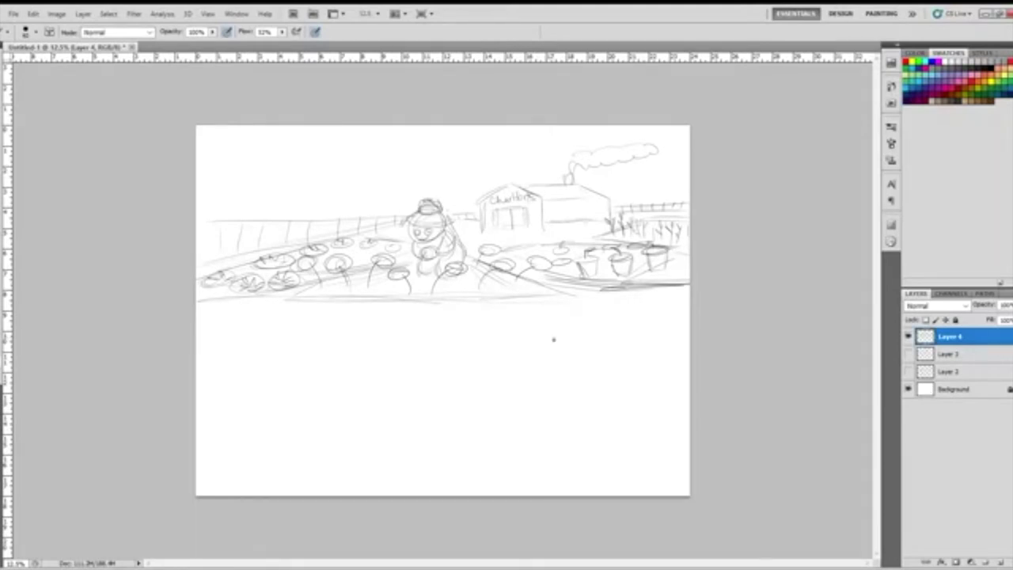
Enlarge the brush and sketch a large layered burger in the left foreground.
key("bracketright")
key("bracketright")
key("bracketright")
key("bracketright")
key("bracketright")
mouse_move(250, 258)
left_mouse_down()
mouse_move(304, 260)
mouse_move(319, 279)
left_mouse_up()
left_click_drag(257, 286, 313, 280)
mouse_move(277, 251)
left_mouse_down()
mouse_move(236, 279)
mouse_move(244, 286)
mouse_move(233, 303)
mouse_move(317, 296)
mouse_move(233, 307)
mouse_move(236, 324)
mouse_move(309, 322)
left_mouse_up()
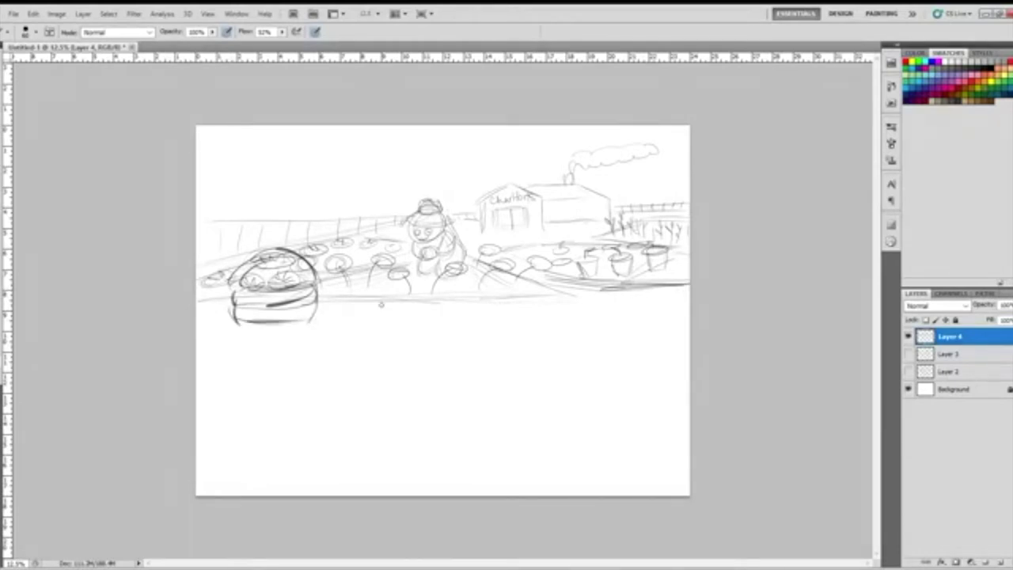
Sketch two more large layered burgers in the foreground, one at the centre and one below the right plot.
mouse_move(384, 314)
left_mouse_down()
mouse_move(429, 286)
mouse_move(463, 293)
mouse_move(473, 318)
mouse_move(386, 317)
mouse_move(383, 326)
mouse_move(457, 331)
mouse_move(478, 313)
mouse_move(477, 341)
mouse_move(442, 356)
left_mouse_up()
left_click_drag(380, 331, 456, 349)
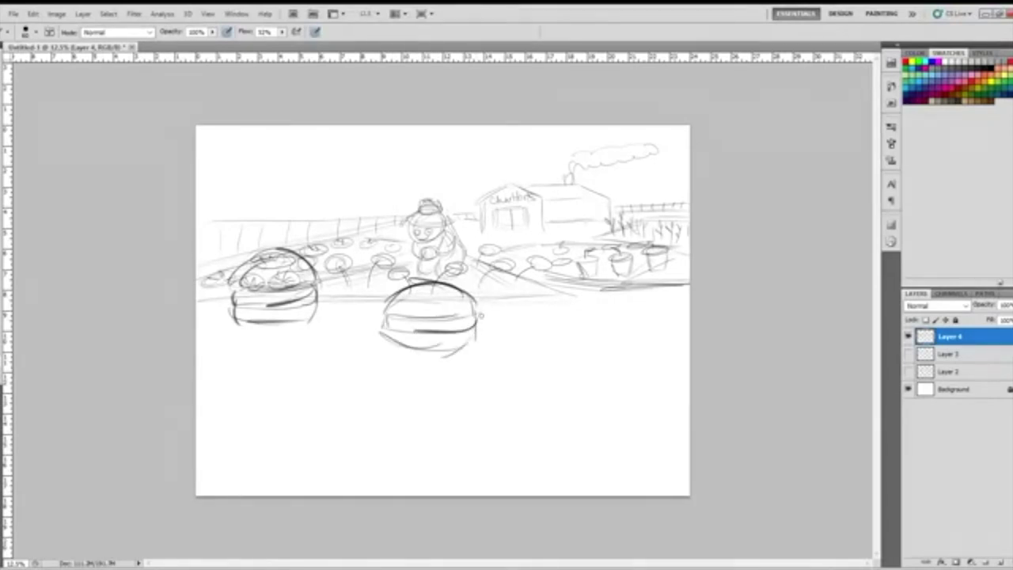
mouse_move(525, 290)
left_mouse_down()
mouse_move(586, 272)
mouse_move(616, 303)
mouse_move(540, 286)
mouse_move(529, 314)
mouse_move(565, 335)
mouse_move(625, 323)
left_mouse_up()
mouse_move(538, 331)
left_mouse_down()
mouse_move(590, 343)
mouse_move(616, 313)
left_mouse_up()
left_click_drag(606, 299, 524, 301)
mouse_move(529, 302)
left_mouse_down()
mouse_move(532, 318)
mouse_move(603, 299)
left_mouse_up()
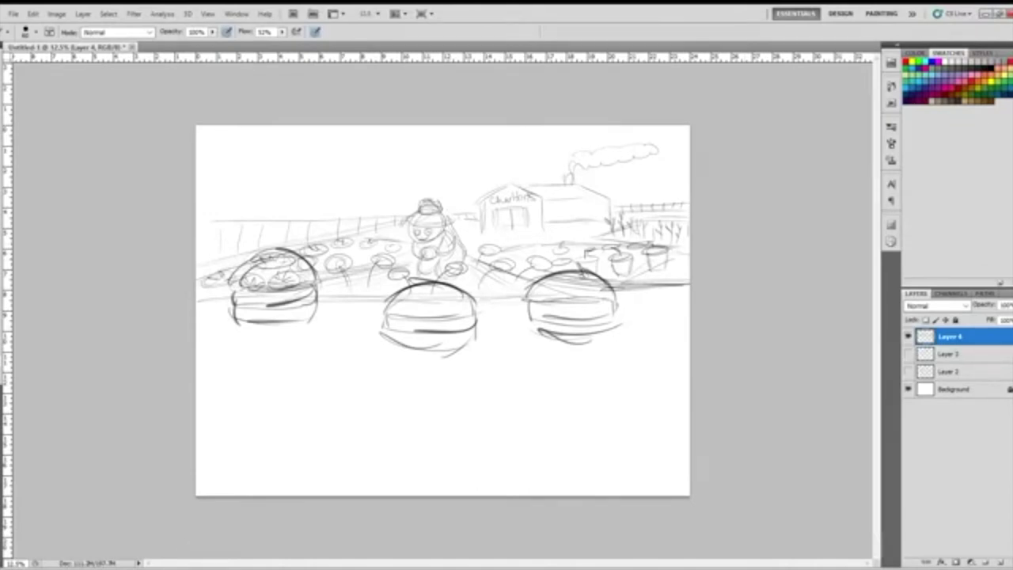
Rename Layer 4 as "Farm Sketch".
left_click(952, 455)
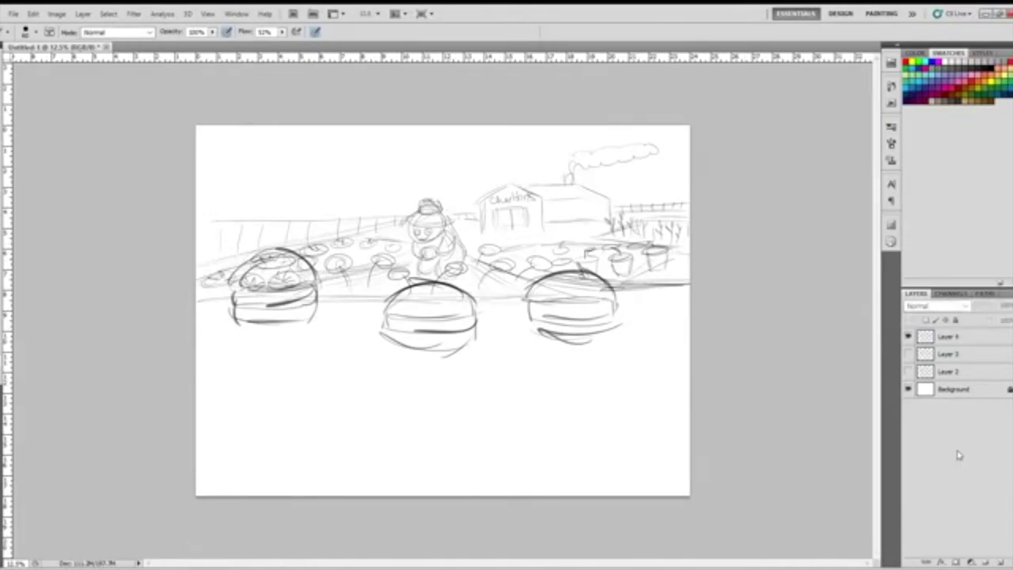
double_click(948, 337)
type("Pails S")
type("ket")
type("ch")
key("Return")
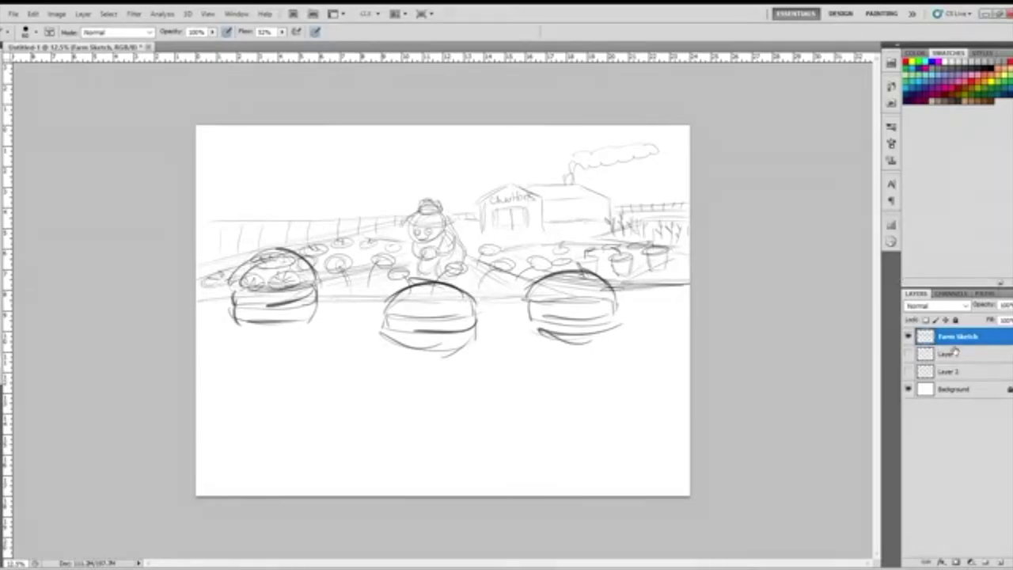
Lower the Farm Sketch layer's opacity to fade the drawing, and lock the layer.
left_click(1010, 304)
left_click_drag(1010, 319, 989, 319)
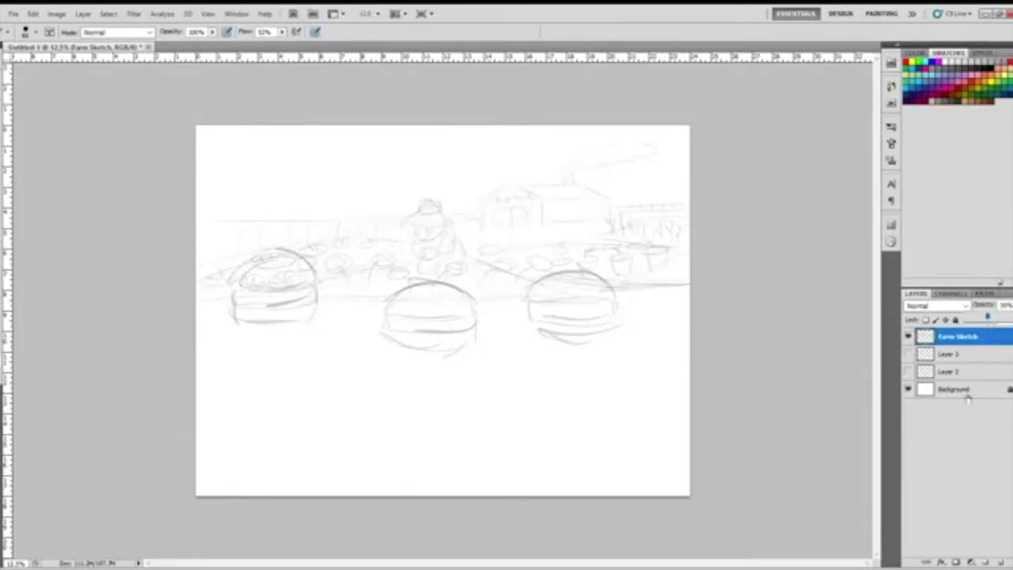
left_click(970, 425)
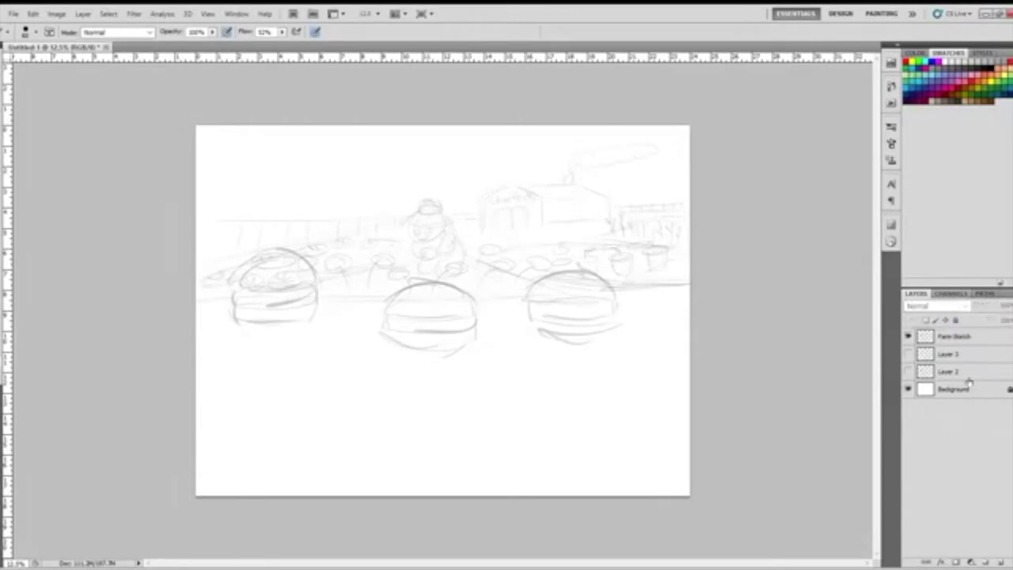
left_click(965, 338)
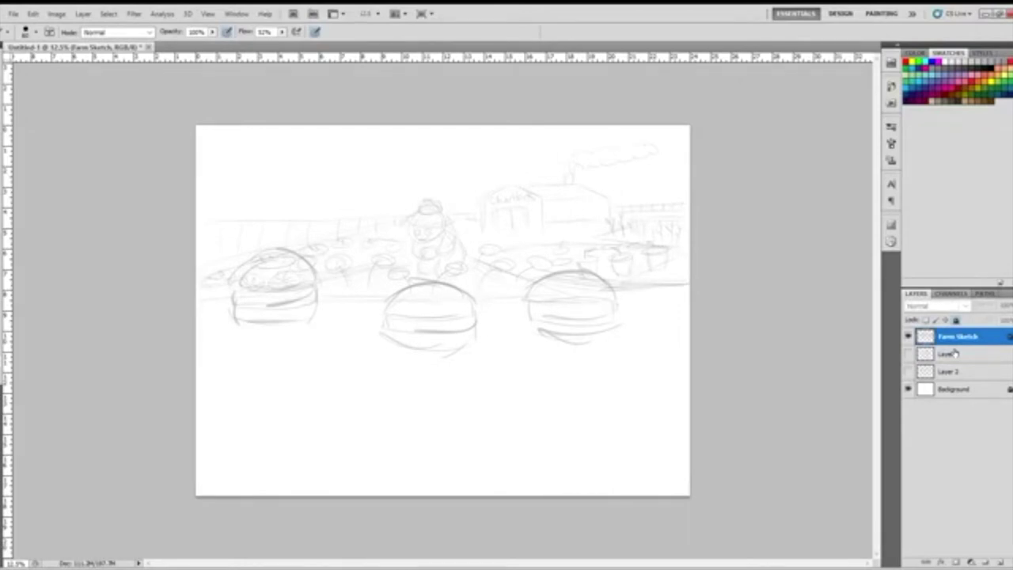
Draw a straight horizontal line with the Line tool across the full canvas width, just above the burgers.
left_click(4, 288)
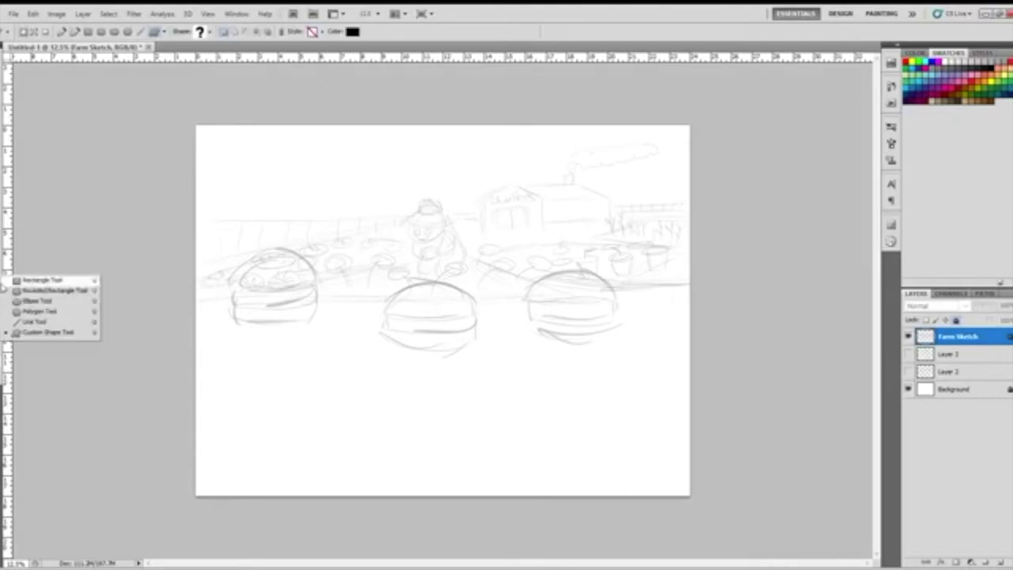
left_click(36, 321)
mouse_move(193, 246)
left_mouse_down()
mouse_move(706, 250)
mouse_move(721, 237)
left_mouse_up()
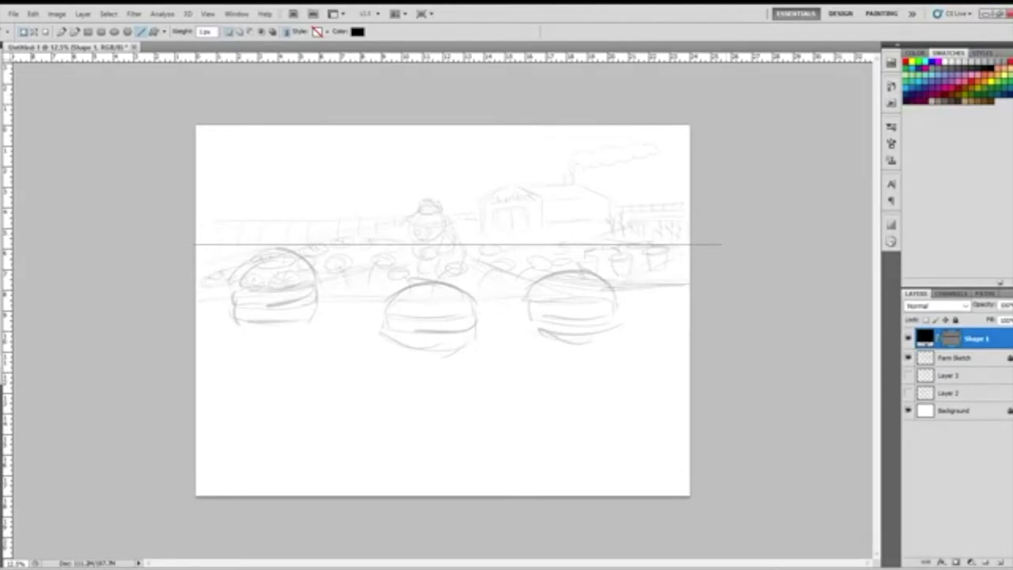
Configure the Polygon tool to draw a star with smooth corners, sides indented by 99%, and a radius of 1 in.
left_click(3, 280)
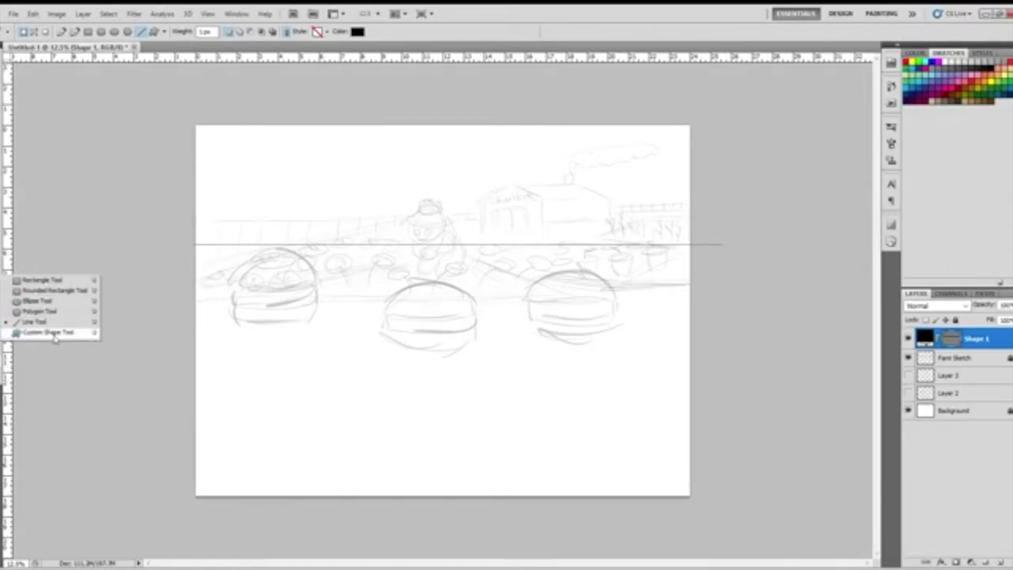
left_click(52, 311)
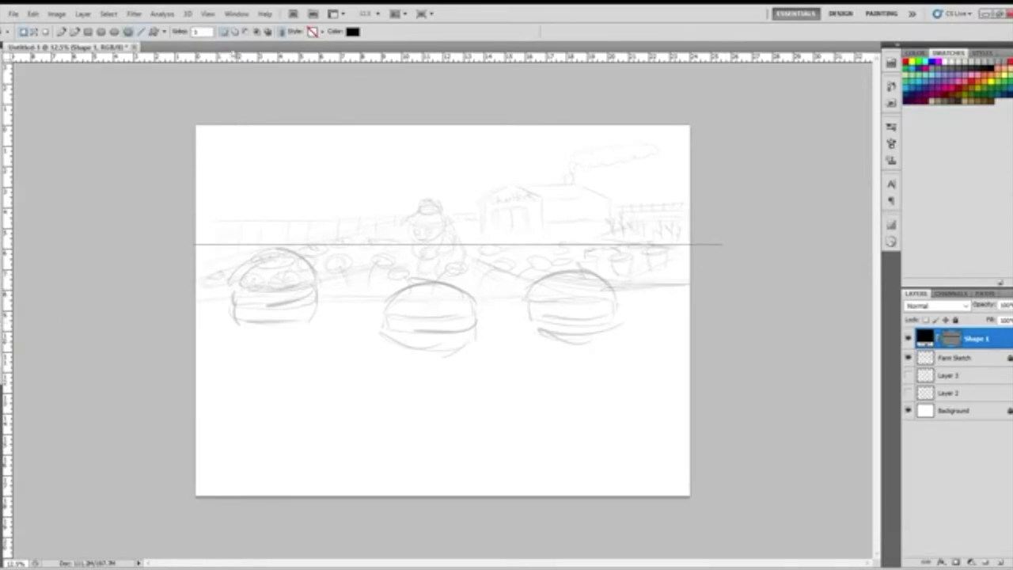
left_click(165, 32)
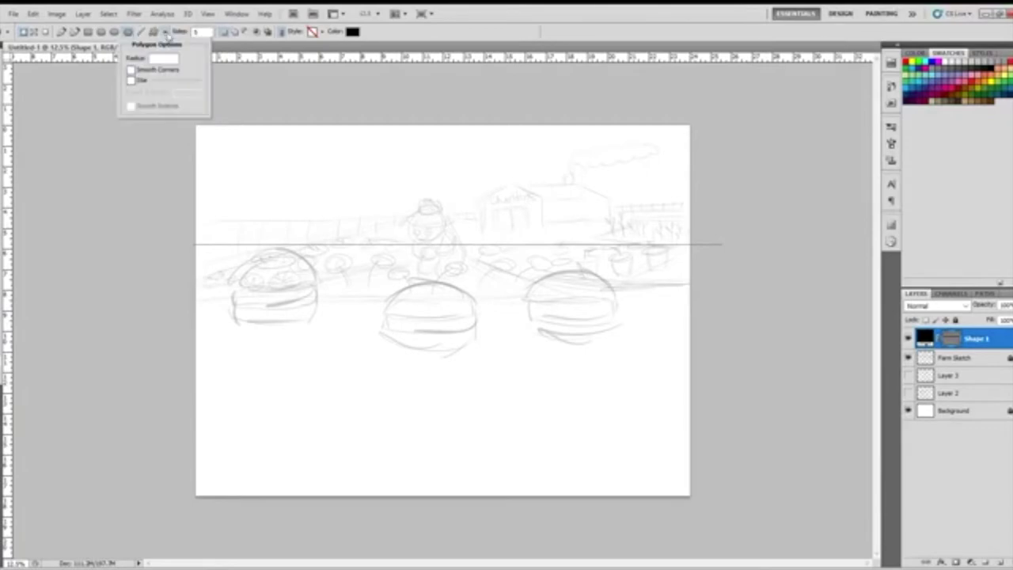
left_click(131, 70)
left_click(131, 80)
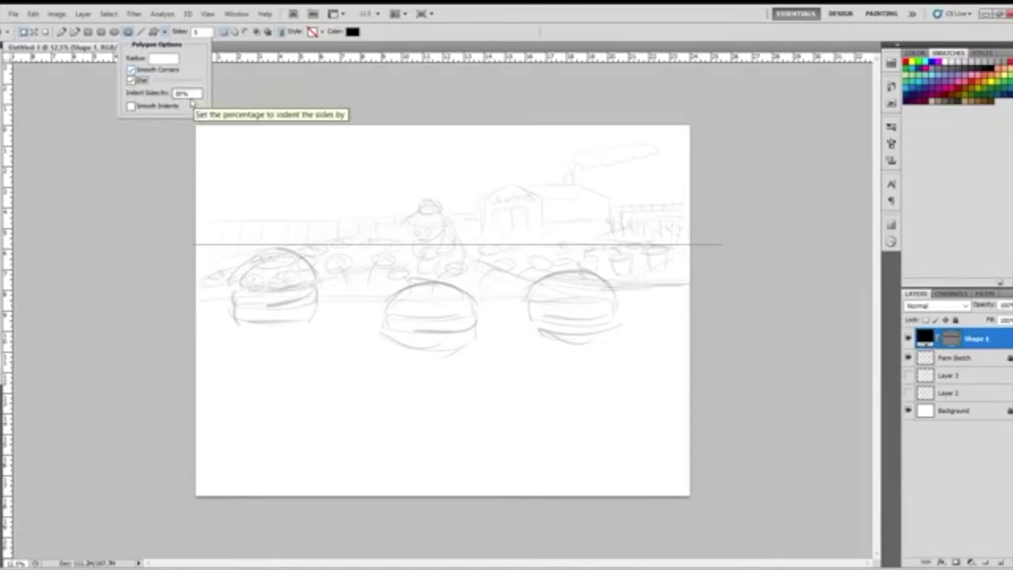
left_click(178, 94)
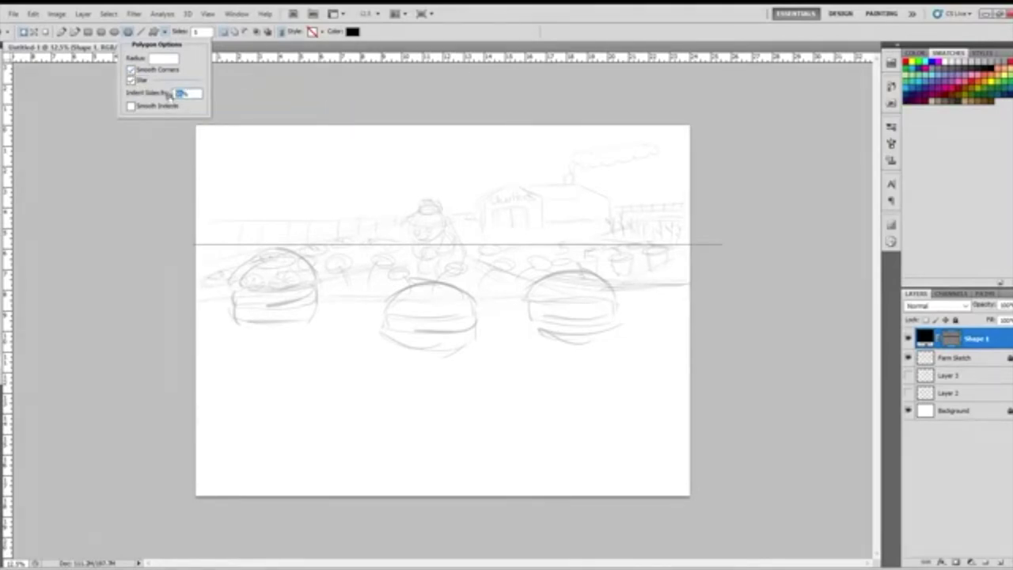
type("99")
type("1")
left_click(382, 38)
Set the polygon to 100 sides and try placing small stars on the upper left of the sketch.
left_click_drag(369, 234, 371, 236)
key("ctrl+z")
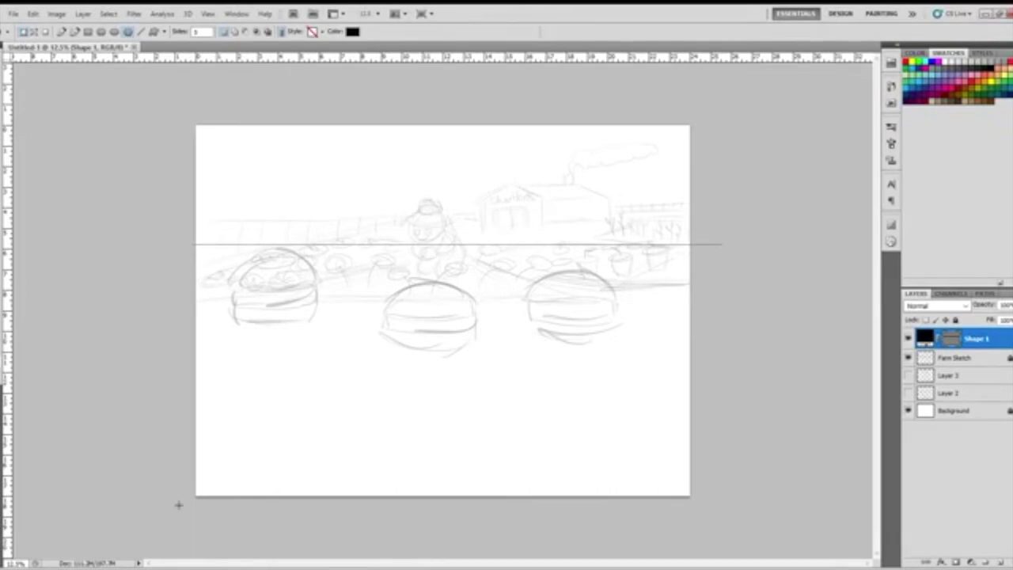
left_click_drag(201, 32, 183, 43)
type("100")
left_click_drag(313, 212, 322, 220)
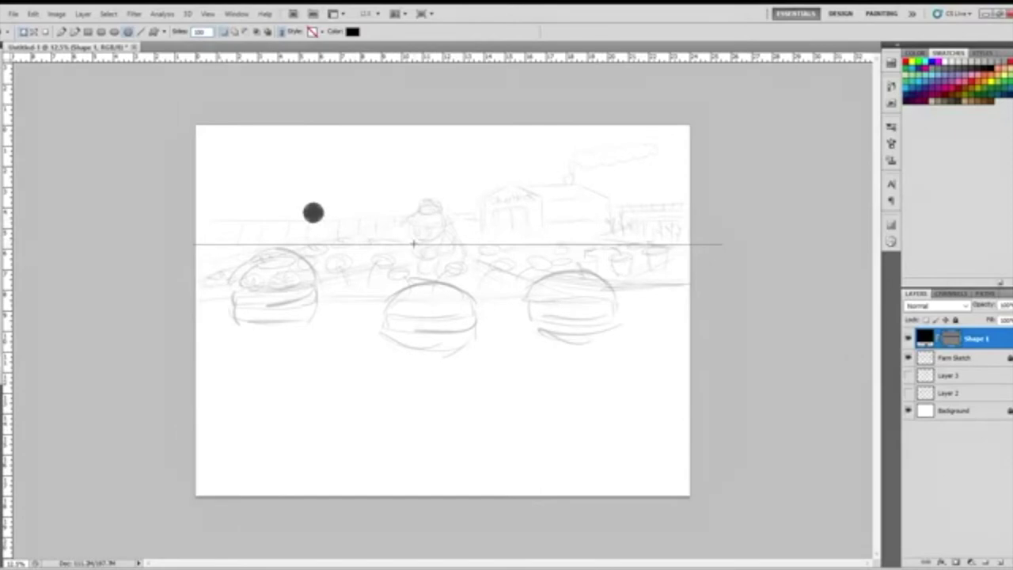
key("ctrl+z")
Clear the Polygon tool's fixed radius and try drawing a large 100-sided star across the sketch.
left_click(165, 32)
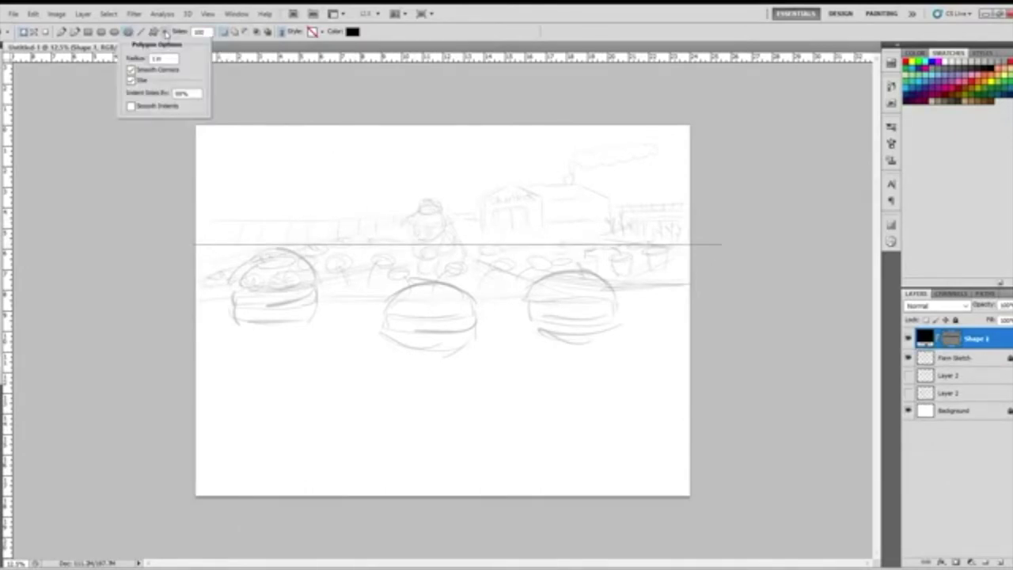
left_click(165, 35)
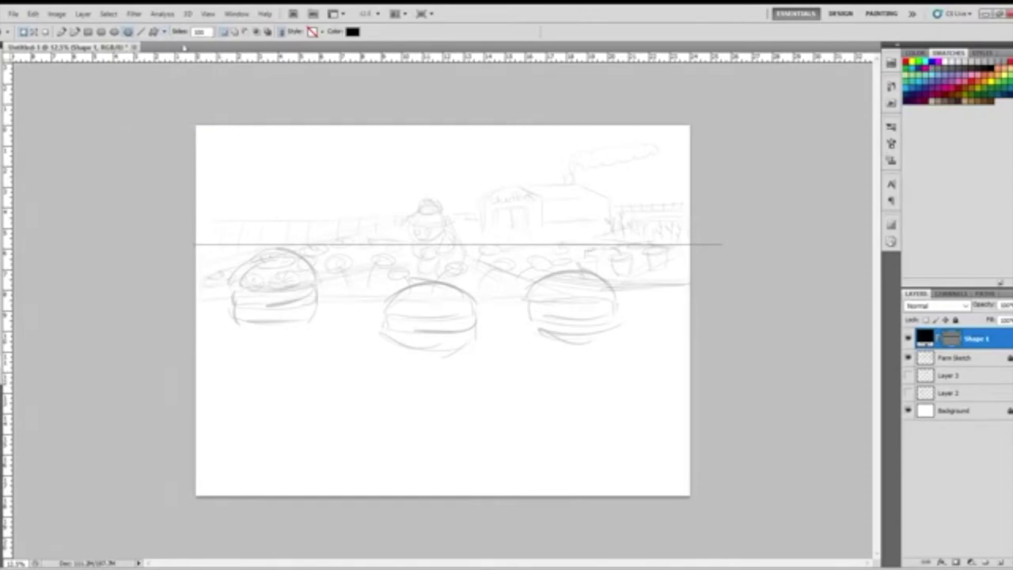
left_click(165, 31)
left_click_drag(170, 58, 134, 73)
key("BackSpace")
left_click_drag(257, 194, 626, 450)
key("ctrl+z")
Select the Background layer and place a vertical guide at the canvas's horizontal centre.
left_click(951, 413)
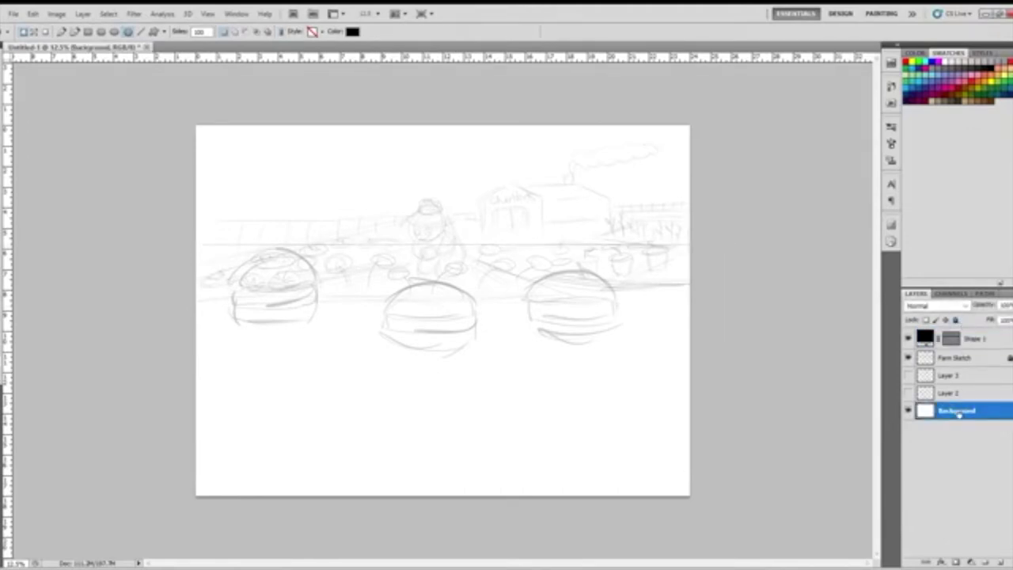
key("v")
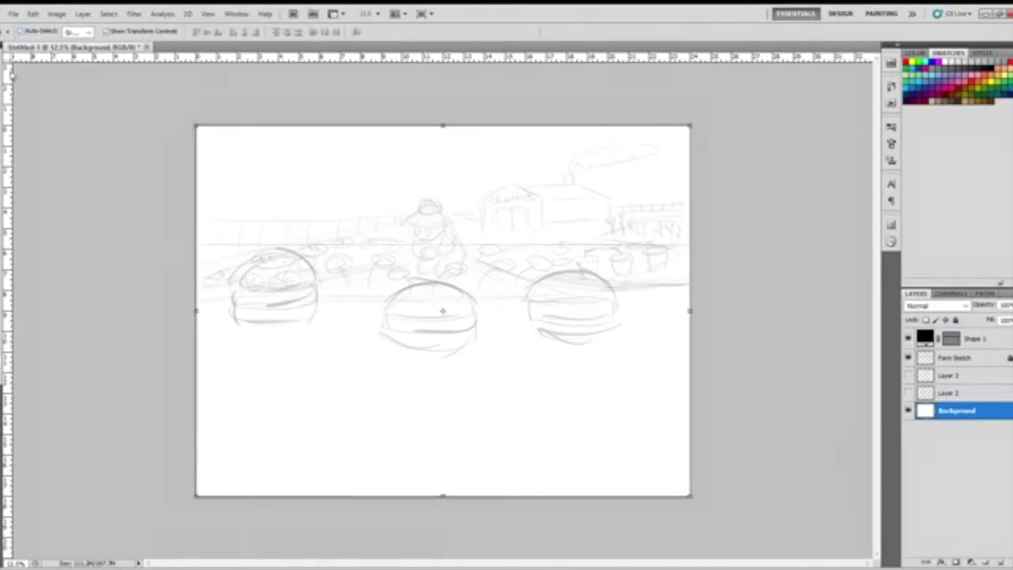
left_click_drag(11, 311, 442, 364)
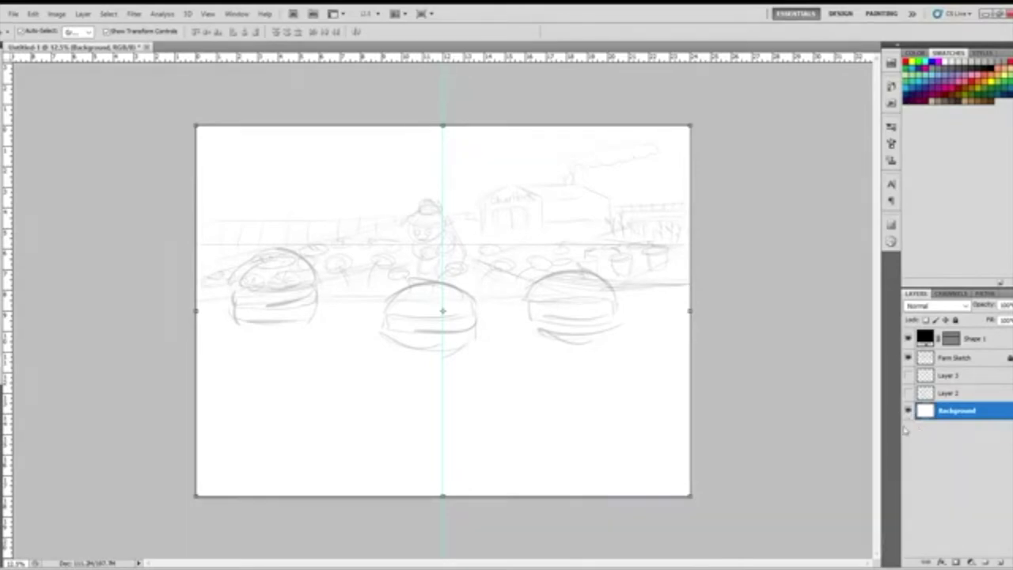
Add a new layer at the top of the layer stack, choose the Brush tool, and hide the guides.
left_click(1001, 561)
left_click_drag(956, 418, 950, 335)
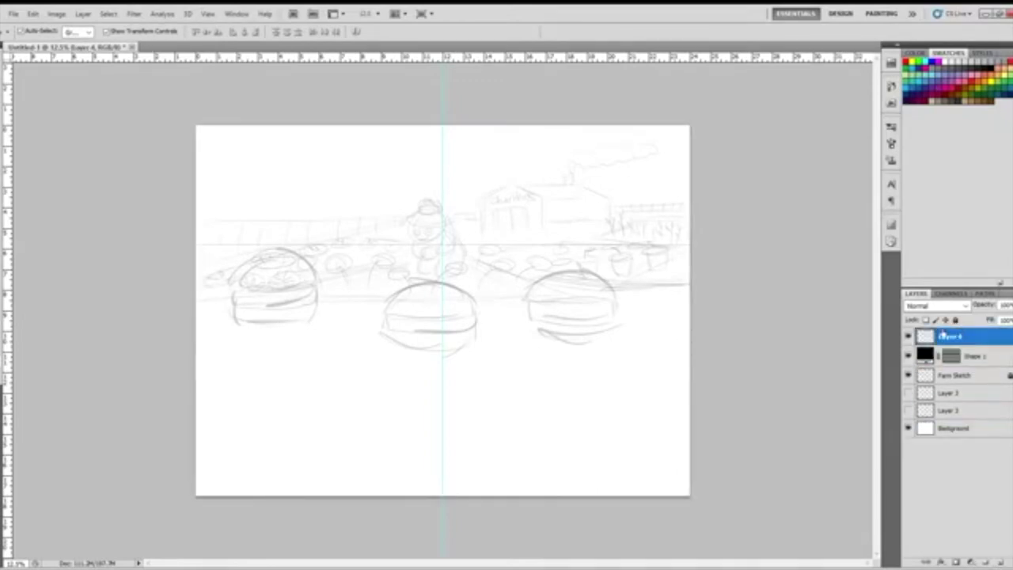
key("b")
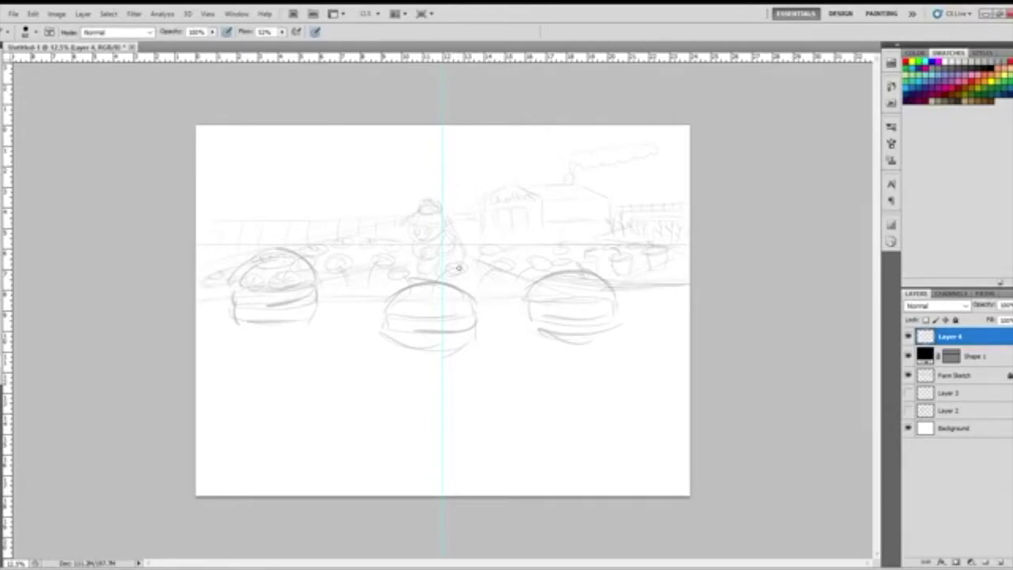
key("ctrl+semicolon")
Sketch a bolder version of the character over the faded one, with round head, eyes, mouth, hat, body and raised hand.
mouse_move(440, 212)
left_mouse_down()
mouse_move(453, 236)
mouse_move(440, 215)
left_mouse_up()
mouse_move(425, 277)
left_mouse_down()
mouse_move(427, 259)
mouse_move(434, 277)
mouse_move(472, 268)
mouse_move(454, 278)
left_mouse_up()
mouse_move(463, 236)
left_mouse_down()
mouse_move(417, 254)
mouse_move(438, 244)
mouse_move(459, 269)
mouse_move(421, 250)
mouse_move(464, 271)
mouse_move(455, 247)
mouse_move(464, 269)
mouse_move(429, 240)
left_mouse_up()
left_click(437, 234)
left_click(446, 238)
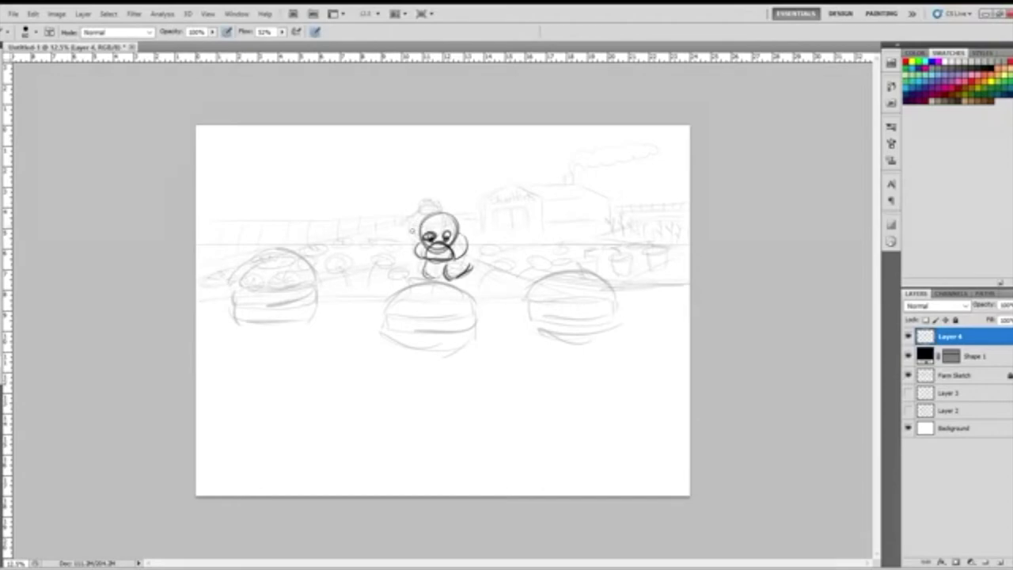
mouse_move(418, 227)
left_mouse_down()
mouse_move(458, 220)
mouse_move(427, 204)
mouse_move(422, 214)
mouse_move(426, 201)
mouse_move(454, 215)
left_mouse_up()
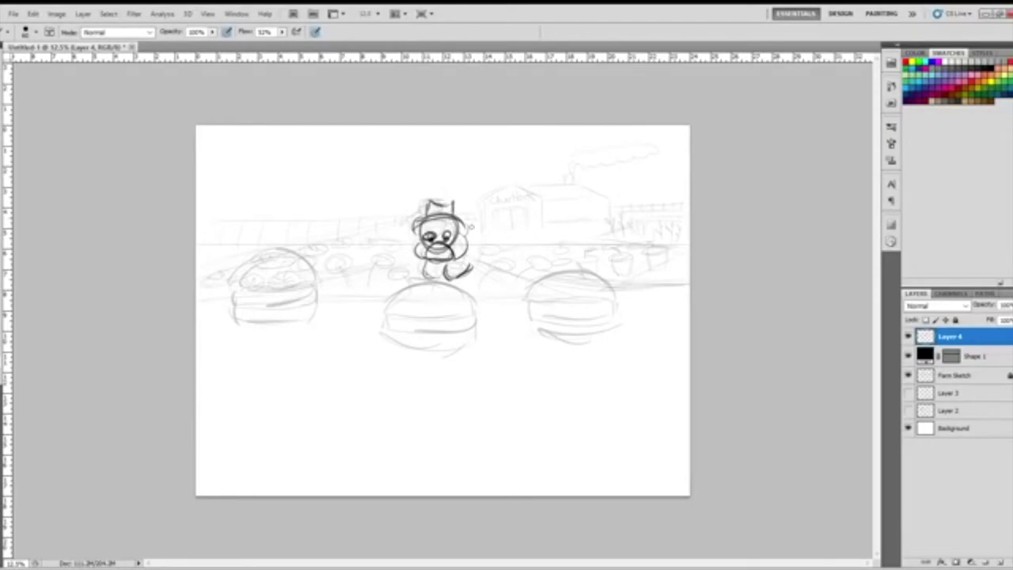
mouse_move(464, 259)
left_mouse_down()
mouse_move(478, 261)
mouse_move(454, 252)
left_mouse_up()
Nudge the new character sketch slightly to line it up above the central burger.
key("v")
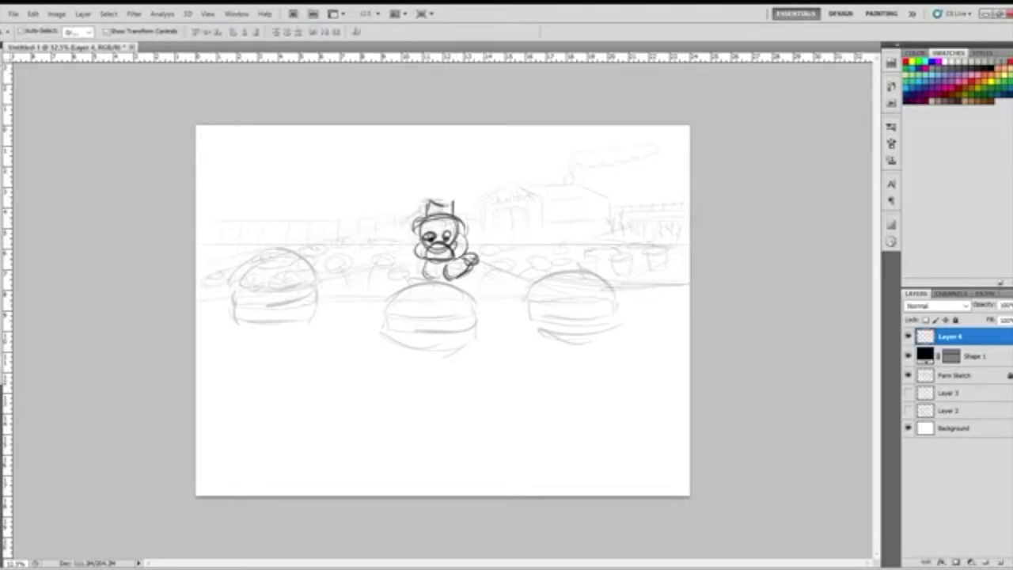
mouse_move(462, 257)
left_mouse_down()
mouse_move(557, 258)
mouse_move(349, 265)
mouse_move(570, 259)
mouse_move(454, 258)
left_mouse_up()
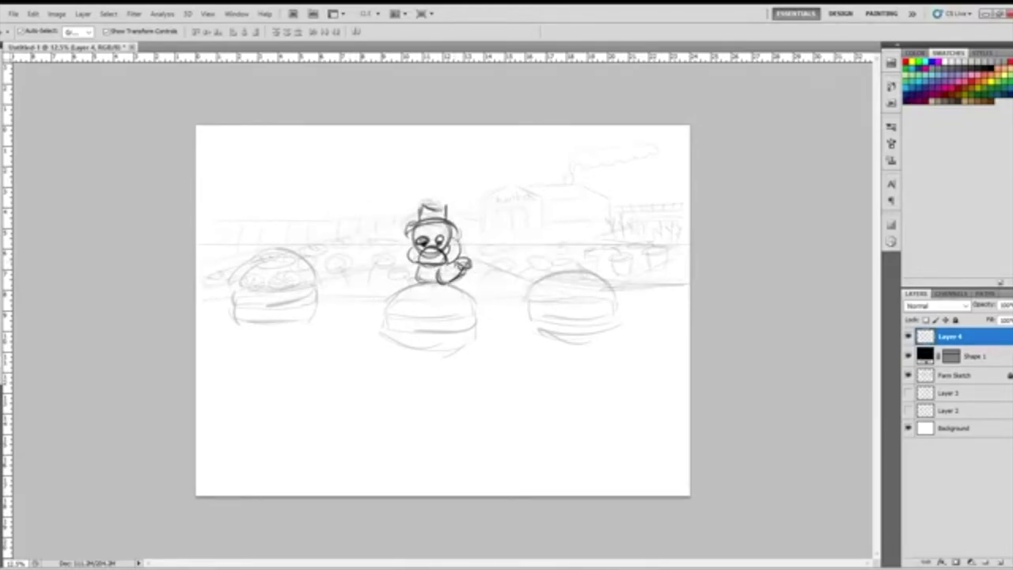
key("ctrl+t")
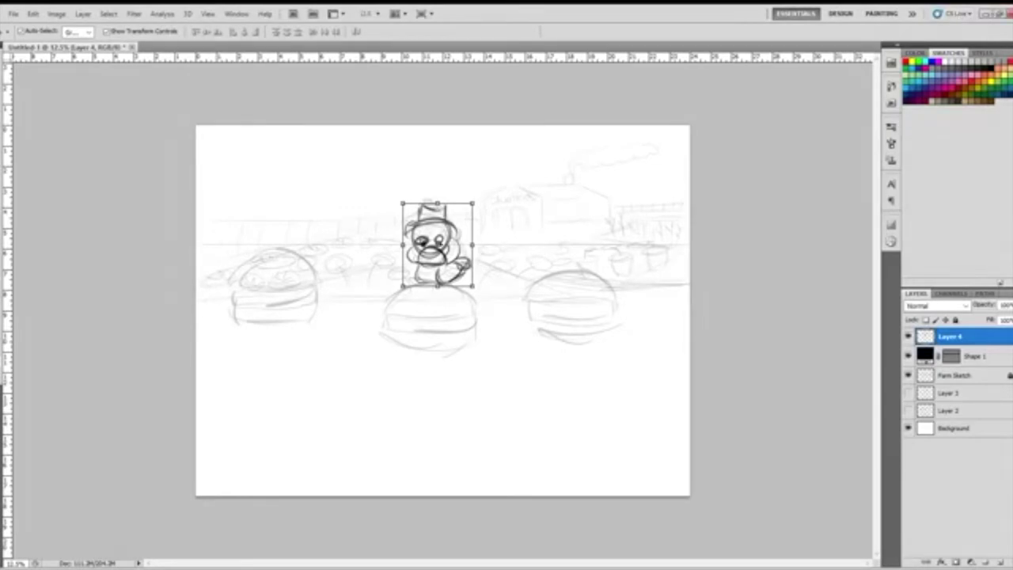
key("Return")
Try to enlarge the character sketch proportionally to about 127%.
key("ctrl+t")
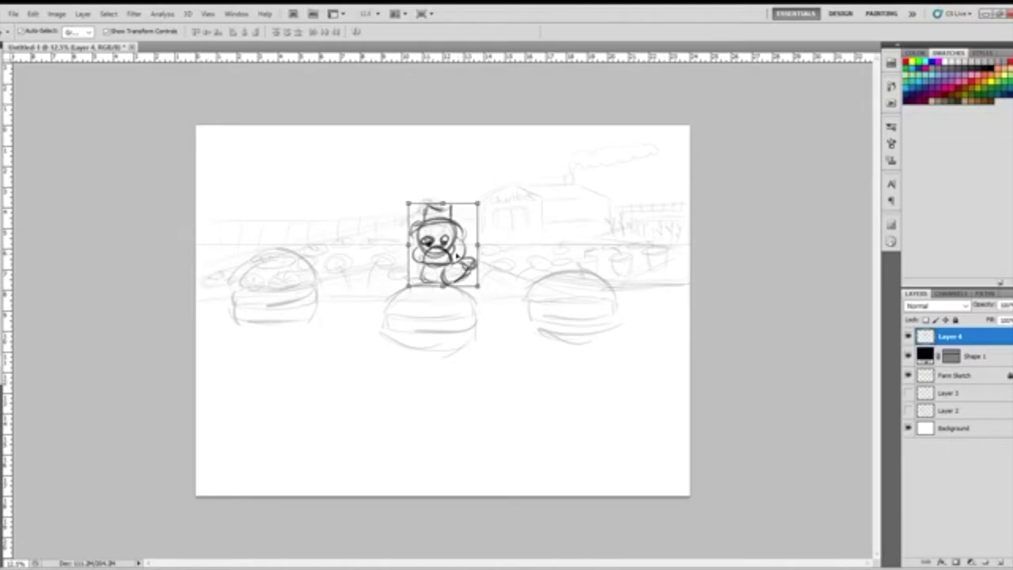
left_click_drag(480, 287, 516, 273)
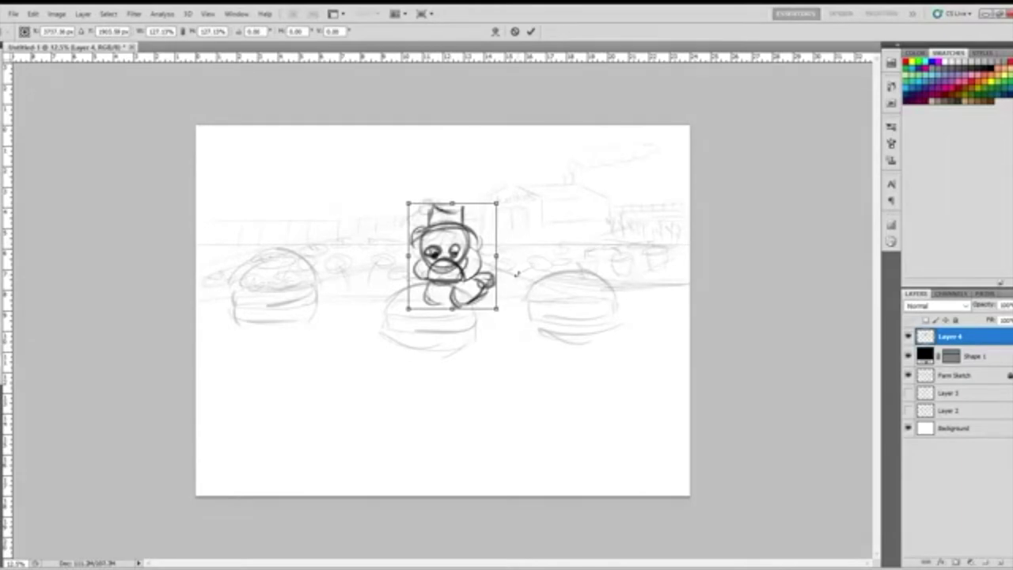
key("ctrl+z")
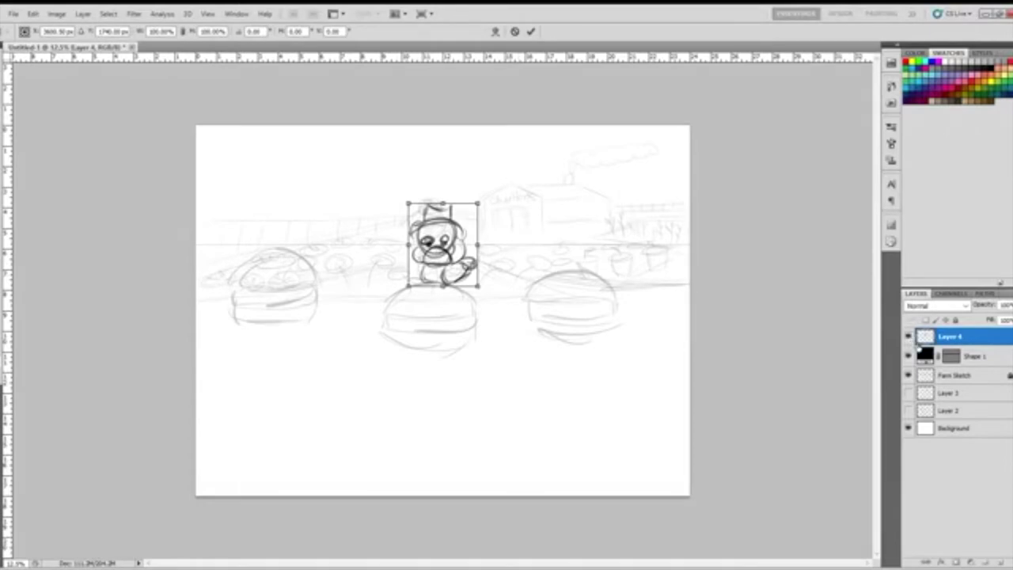
key("Return")
Move the new character sketch in front of the barn, and hide its layer.
left_click(908, 337)
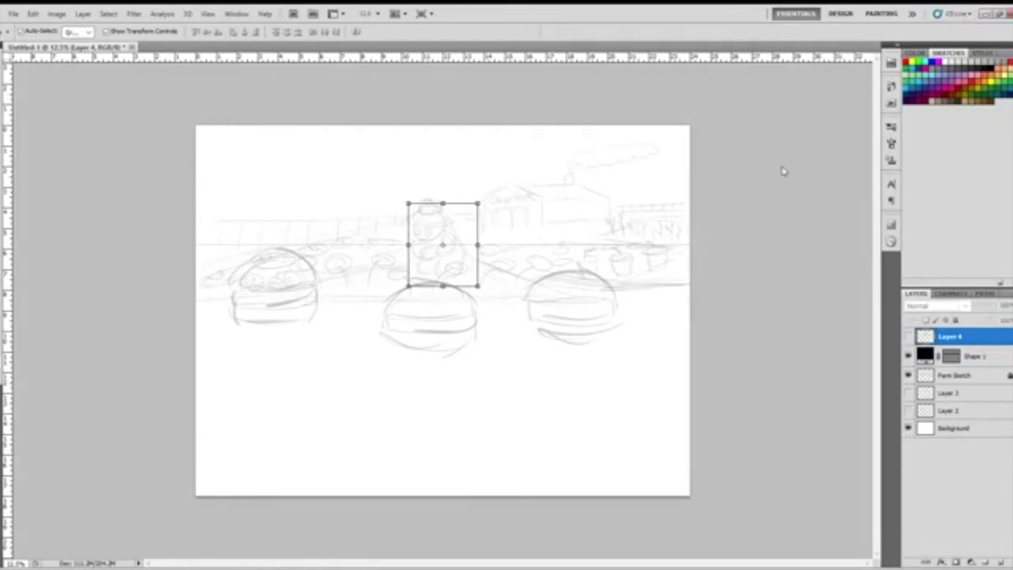
left_click(908, 337)
left_click_drag(496, 238, 604, 234)
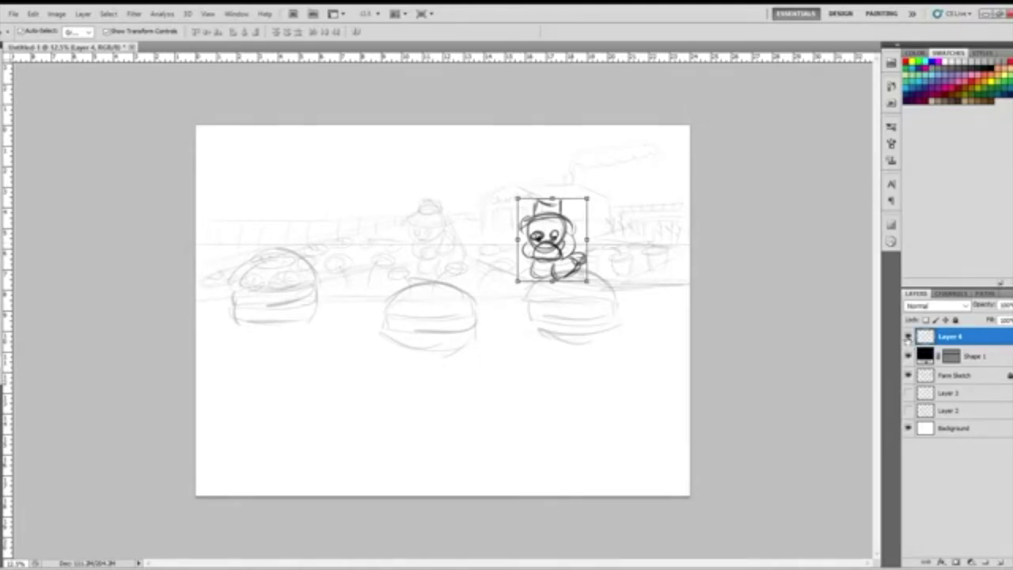
left_click(907, 337)
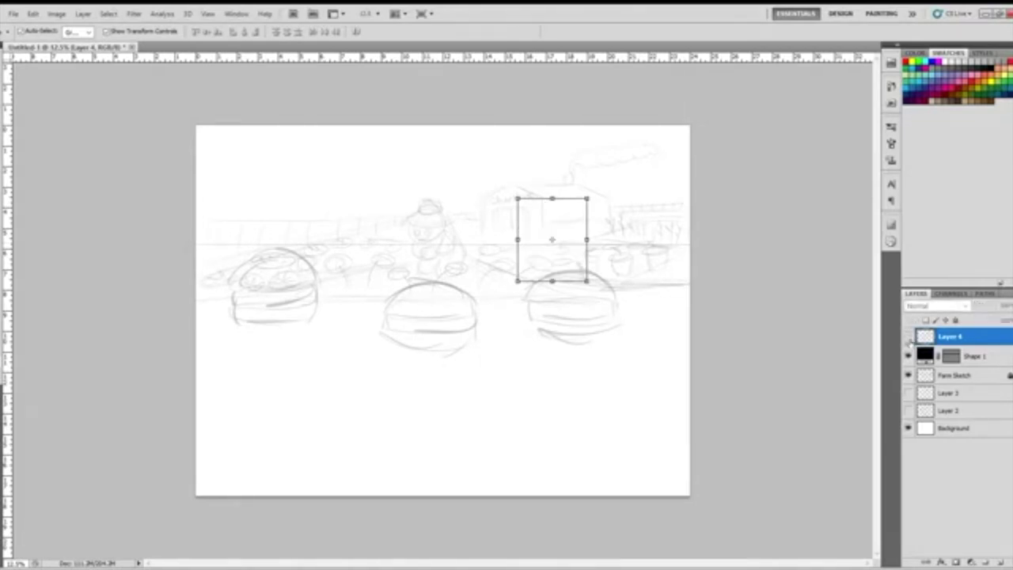
On a new layer, sketch a large rounded block over the barn with a round-headed figure in front of it.
left_click(947, 493)
left_click(997, 559)
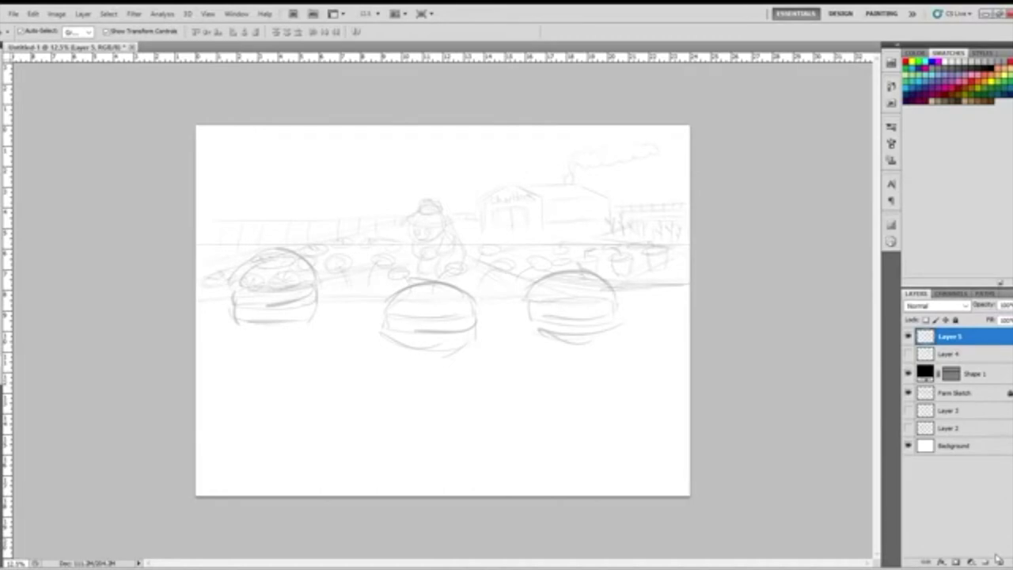
key("b")
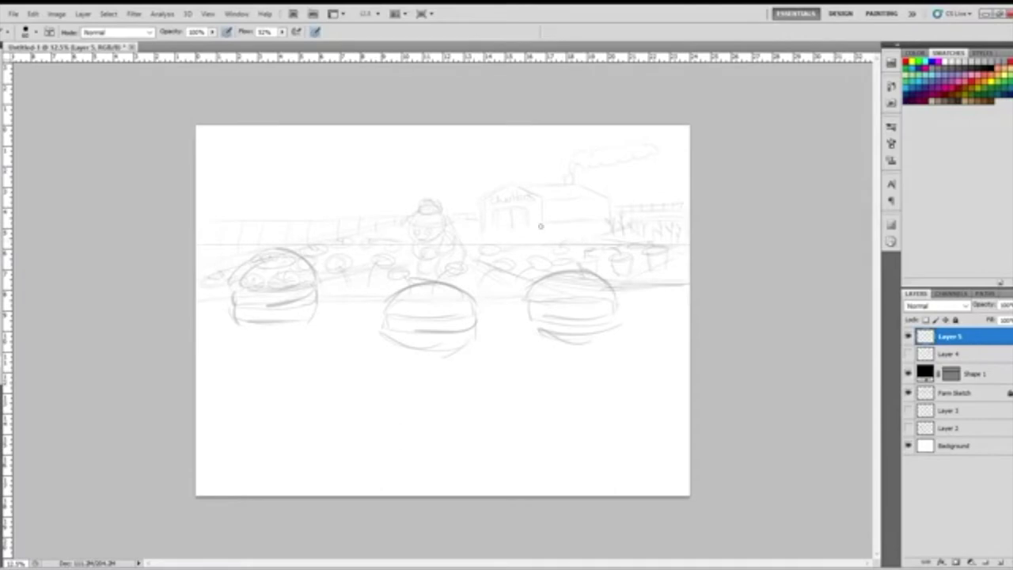
left_click_drag(514, 229, 562, 176)
mouse_move(523, 198)
left_mouse_down()
mouse_move(567, 174)
mouse_move(601, 190)
mouse_move(626, 182)
left_mouse_up()
mouse_move(570, 173)
left_mouse_down()
mouse_move(626, 185)
mouse_move(644, 250)
left_mouse_up()
left_click_drag(535, 256, 634, 256)
left_click_drag(536, 257, 643, 252)
left_click_drag(638, 199, 639, 235)
mouse_move(515, 261)
left_mouse_down()
mouse_move(579, 171)
mouse_move(630, 172)
mouse_move(641, 258)
left_mouse_up()
left_click_drag(510, 207, 511, 260)
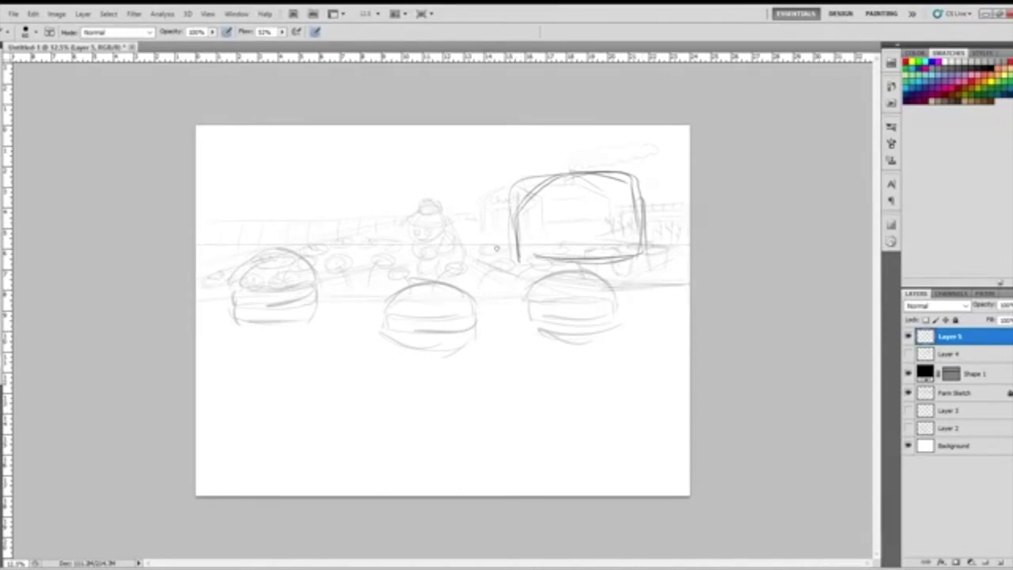
mouse_move(532, 244)
left_mouse_down()
mouse_move(554, 265)
mouse_move(544, 236)
mouse_move(558, 264)
mouse_move(517, 266)
mouse_move(529, 271)
mouse_move(511, 269)
mouse_move(512, 280)
mouse_move(569, 272)
mouse_move(560, 261)
mouse_move(567, 272)
mouse_move(524, 288)
left_mouse_up()
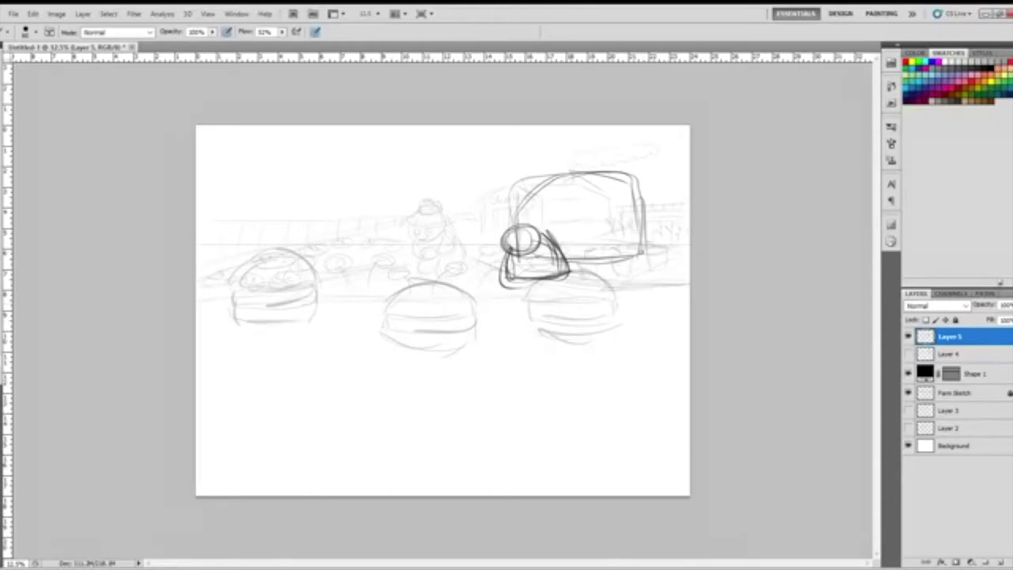
Sketch a wide downward-bowing arc across the full canvas width, passing below the three burgers.
mouse_move(686, 284)
left_mouse_down()
mouse_move(588, 346)
mouse_move(665, 303)
left_mouse_up()
left_click_drag(663, 304, 422, 383)
left_click_drag(242, 323, 345, 360)
left_click_drag(280, 370, 220, 334)
mouse_move(196, 294)
left_mouse_down()
mouse_move(435, 394)
mouse_move(686, 276)
mouse_move(497, 388)
mouse_move(289, 380)
mouse_move(248, 356)
left_mouse_up()
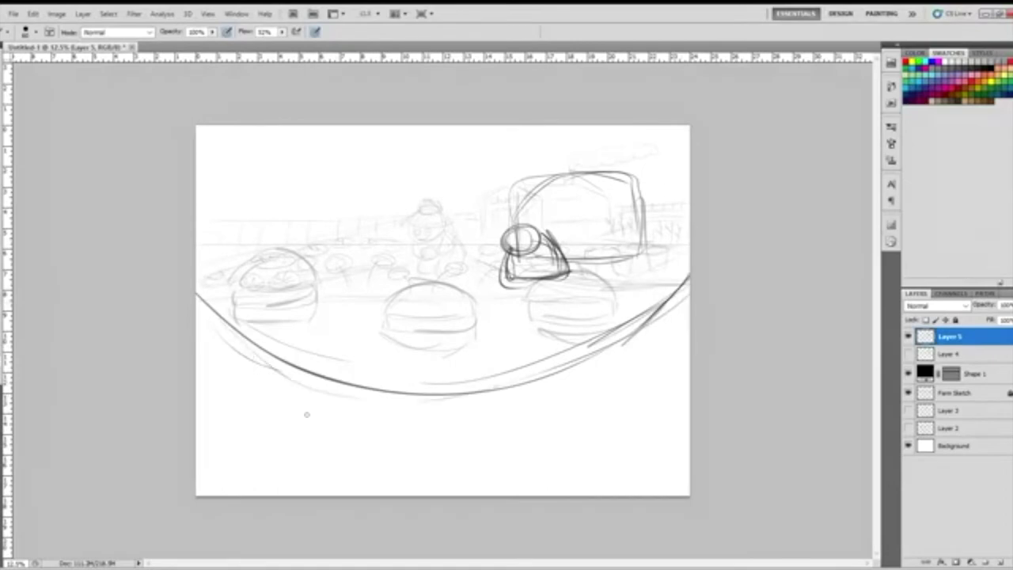
Sketch the sides of a large burger shape below the middle of the arc, cropped by the canvas's lower edge.
left_click_drag(390, 399, 386, 496)
mouse_move(380, 474)
left_mouse_down()
mouse_move(370, 405)
mouse_move(519, 386)
mouse_move(538, 444)
left_mouse_up()
left_click_drag(519, 385, 543, 495)
left_click_drag(377, 475, 368, 420)
left_click_drag(386, 395, 370, 495)
Sketch a large rounded burger shape in the canvas's lower left corner, beneath the arc.
left_click_drag(297, 429, 310, 376)
mouse_move(281, 467)
left_mouse_down()
mouse_move(311, 377)
mouse_move(270, 480)
left_mouse_up()
mouse_move(311, 380)
left_mouse_down()
mouse_move(269, 480)
mouse_move(237, 494)
left_mouse_up()
left_click_drag(195, 478, 223, 496)
mouse_move(274, 494)
left_mouse_down()
mouse_move(293, 370)
mouse_move(197, 306)
left_mouse_up()
left_click_drag(268, 368, 196, 304)
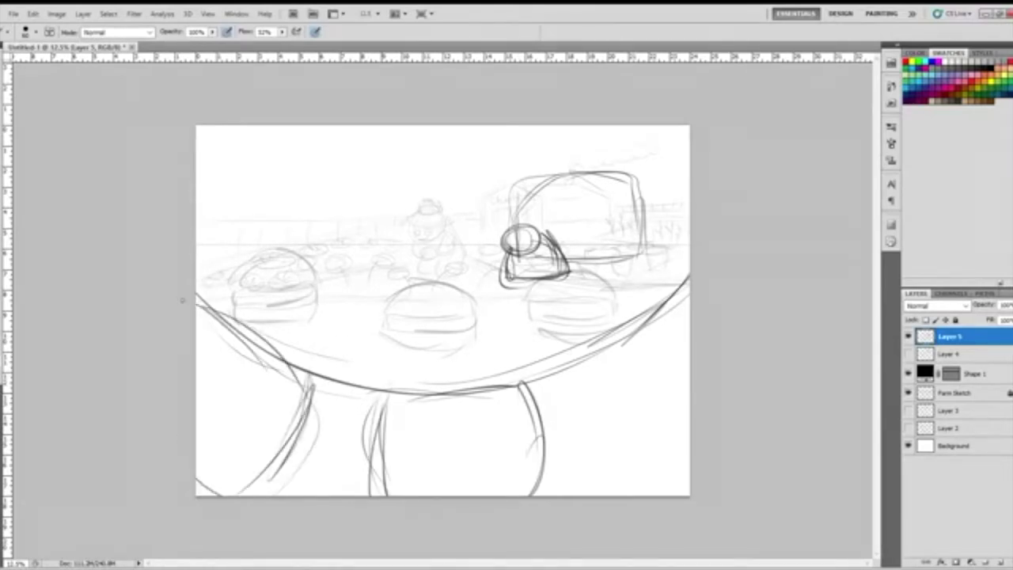
Sketch a large burger shape in the canvas's lower right corner, with curved layer lines across it.
left_click_drag(622, 467, 582, 356)
left_click_drag(582, 356, 620, 483)
left_click_drag(590, 402, 638, 492)
left_click_drag(589, 385, 626, 495)
left_click_drag(593, 420, 584, 353)
mouse_move(665, 309)
left_mouse_down()
mouse_move(591, 372)
mouse_move(690, 292)
left_mouse_up()
mouse_move(618, 340)
left_mouse_down()
mouse_move(693, 294)
mouse_move(579, 368)
left_mouse_up()
mouse_move(586, 380)
left_mouse_down()
mouse_move(620, 458)
mouse_move(633, 496)
left_mouse_up()
left_click_drag(622, 421, 690, 410)
left_click_drag(610, 456, 690, 445)
Add curved layer lines and a top edge to the central large burger, and layer lines to the lower left one.
left_click_drag(442, 454, 532, 438)
left_click_drag(363, 462, 537, 449)
left_click_drag(533, 384, 365, 380)
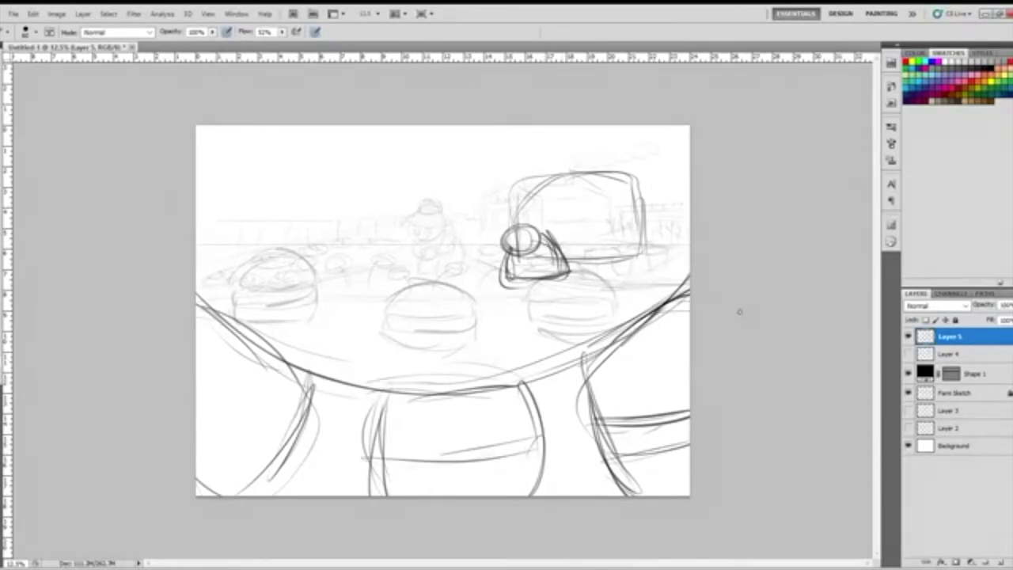
left_click_drag(206, 412, 282, 429)
mouse_move(196, 395)
left_mouse_down()
mouse_move(214, 422)
mouse_move(195, 422)
mouse_move(271, 452)
left_mouse_up()
left_click_drag(210, 427, 269, 452)
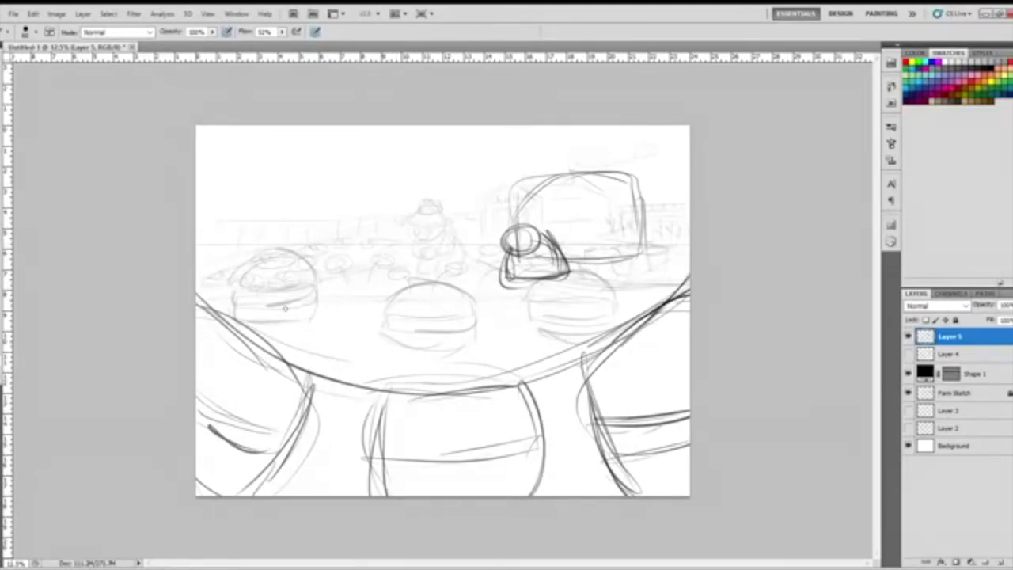
Sketch a diagonal perspective line from the left small burger up to the horizon, left of the faded character.
left_click_drag(381, 244, 367, 256)
left_click_drag(245, 324, 378, 252)
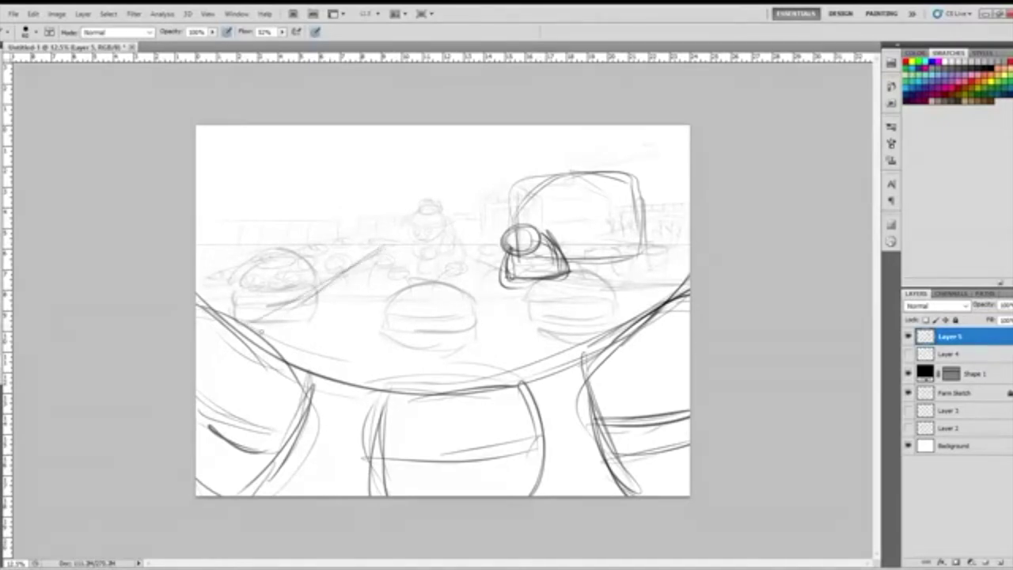
left_click_drag(262, 325, 393, 243)
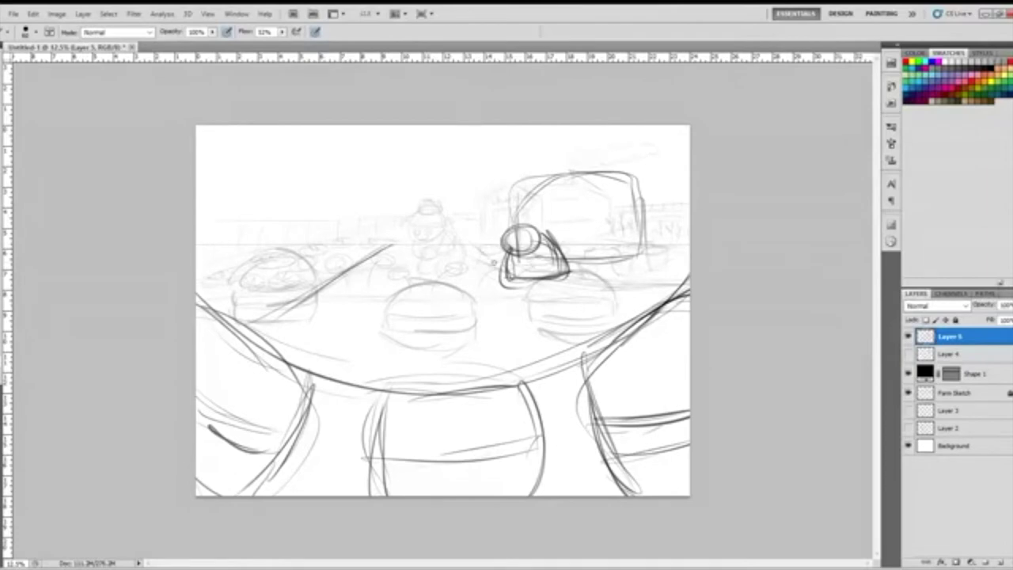
Sketch a diagonal perspective line from the horizon behind the sketched character down to the faded right small burger.
left_click_drag(470, 241, 608, 329)
left_click_drag(557, 299, 614, 332)
left_click_drag(469, 240, 546, 292)
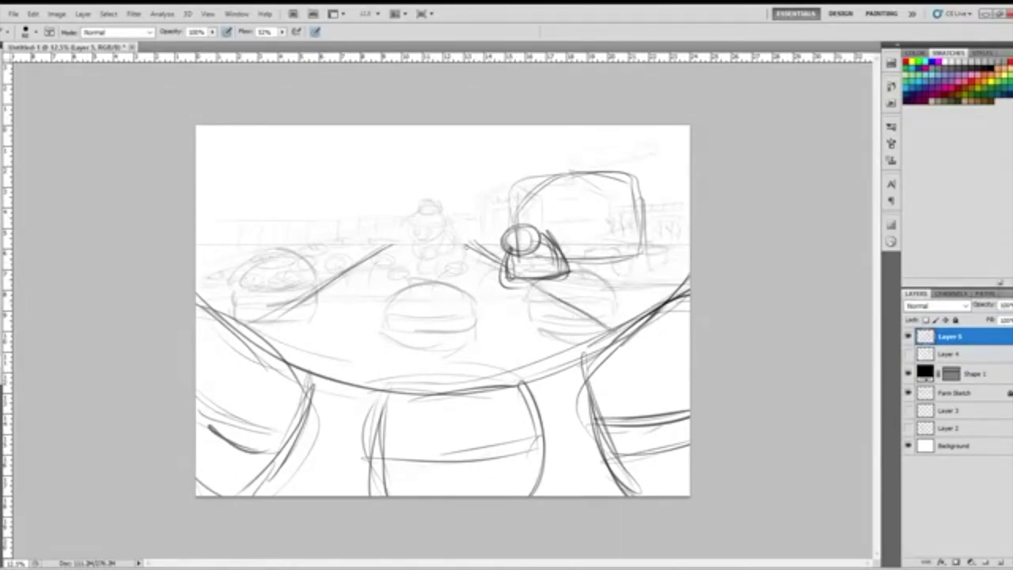
left_click_drag(476, 248, 462, 241)
mouse_move(394, 244)
left_mouse_down()
mouse_move(475, 242)
mouse_move(395, 242)
left_mouse_up()
key("ctrl+z")
Sketch a gently rolling hill line along the horizon from the canvas's left edge to the right perspective line.
left_click_drag(202, 232, 298, 239)
left_click_drag(207, 232, 302, 240)
left_click_drag(261, 229, 374, 251)
left_click_drag(310, 241, 440, 247)
left_click_drag(367, 246, 464, 245)
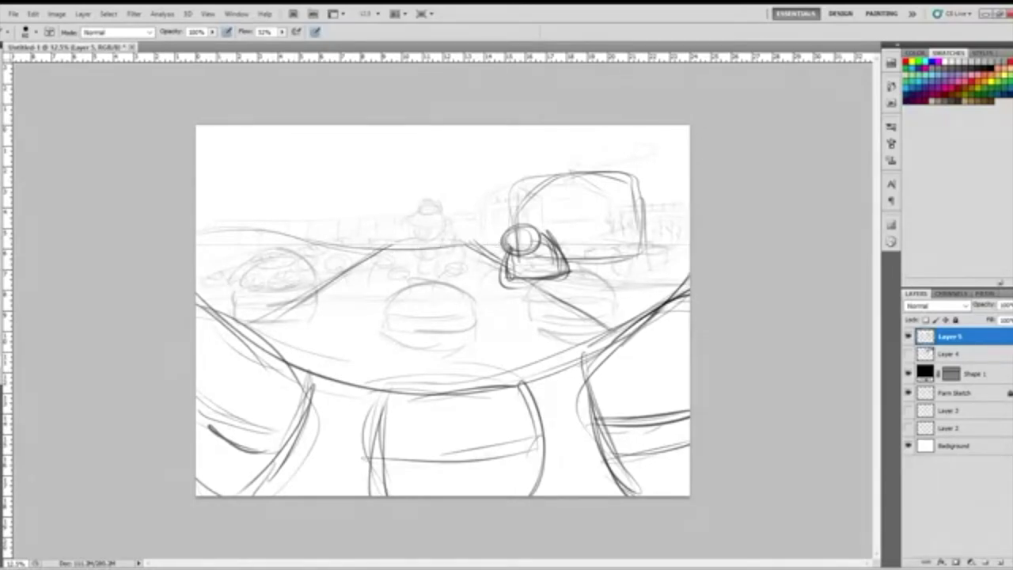
Lower Layer 5's opacity to 27% and hide the Farm Sketch layer.
left_click(1011, 305)
mouse_move(1011, 320)
left_mouse_down()
mouse_move(975, 319)
mouse_move(985, 327)
left_mouse_up()
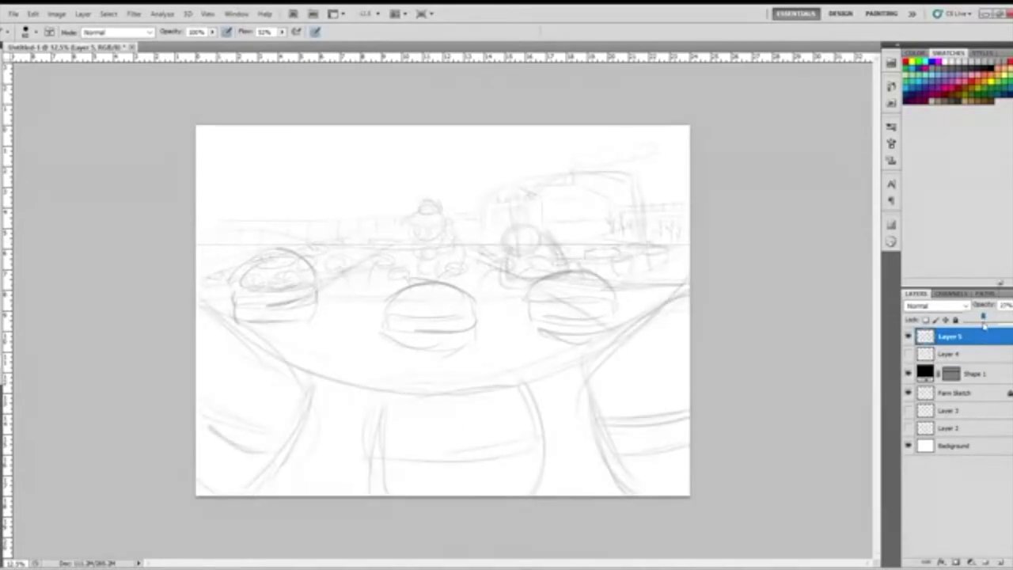
left_click(909, 394)
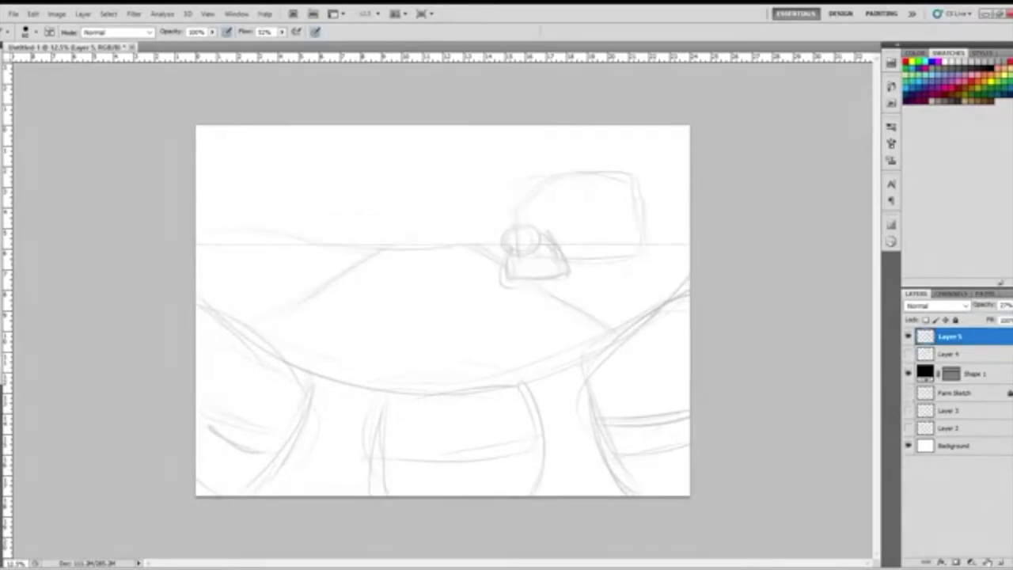
On a new layer above Layer 5, sketch a rounded hill rising above the horizon across the faded barn.
left_click(999, 562)
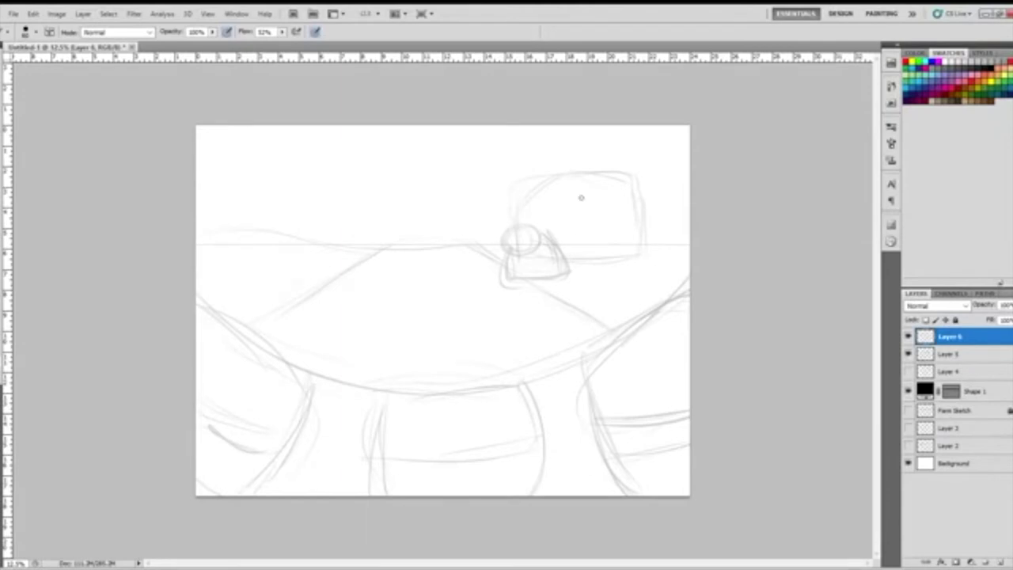
mouse_move(538, 218)
left_mouse_down()
mouse_move(592, 209)
mouse_move(686, 252)
left_mouse_up()
mouse_move(538, 215)
left_mouse_down()
mouse_move(566, 212)
mouse_move(452, 252)
mouse_move(430, 250)
left_mouse_up()
left_click_drag(496, 233, 408, 253)
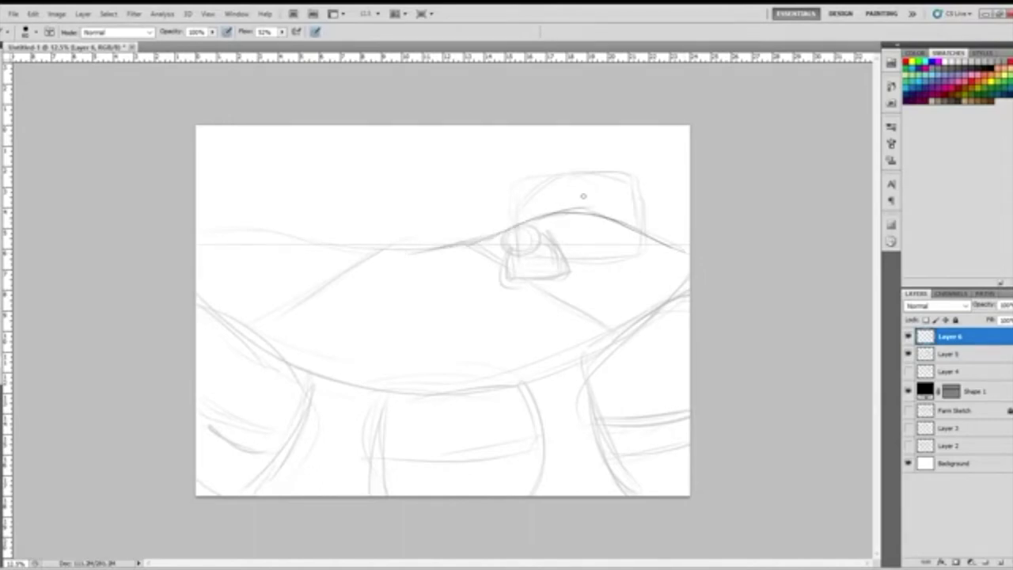
Sketch a smaller boxy barn with a curved roof on top of the hill, and reinforce the hill's right slope.
mouse_move(537, 187)
left_mouse_down()
mouse_move(539, 220)
mouse_move(591, 174)
mouse_move(614, 170)
left_mouse_up()
mouse_move(621, 189)
left_mouse_down()
mouse_move(628, 216)
mouse_move(592, 157)
left_mouse_up()
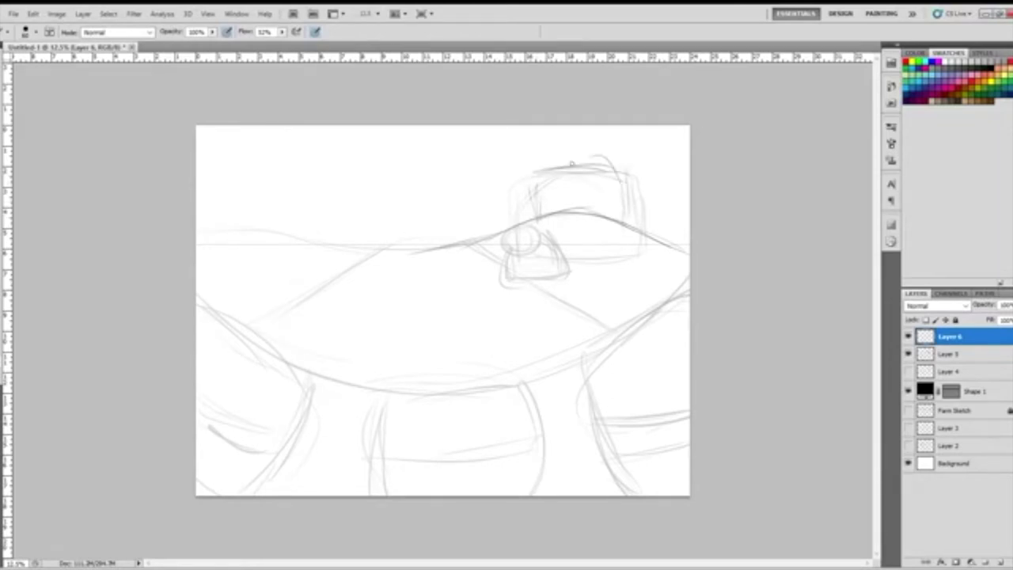
mouse_move(537, 220)
left_mouse_down()
mouse_move(615, 209)
mouse_move(619, 220)
mouse_move(616, 179)
left_mouse_up()
left_click_drag(616, 215, 615, 177)
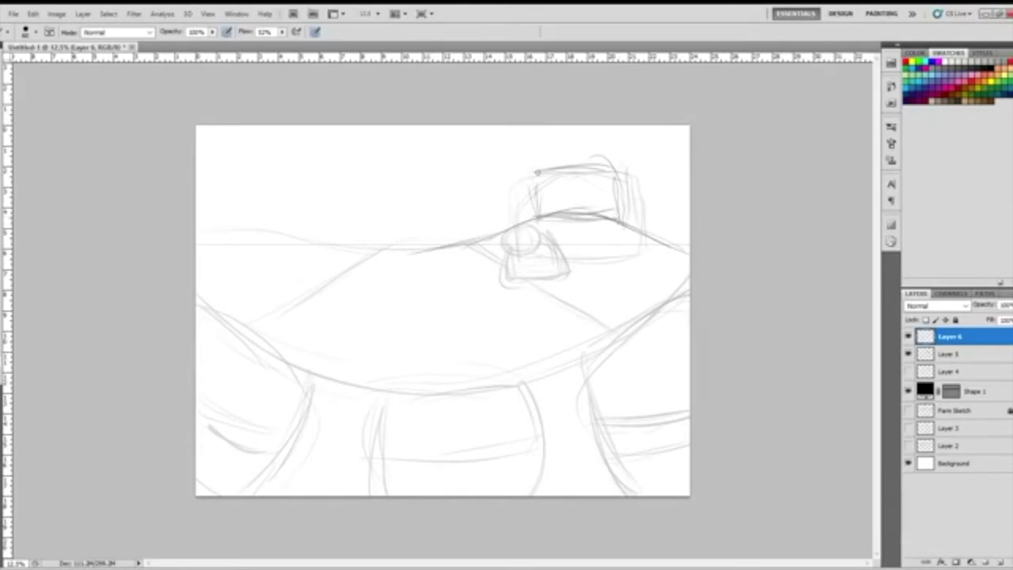
left_click_drag(619, 219, 644, 234)
Try extending the barn hill's line into a second rolling hill reaching the canvas's left edge.
left_click_drag(372, 258, 482, 240)
mouse_move(405, 249)
left_mouse_down()
mouse_move(304, 241)
mouse_move(396, 245)
mouse_move(245, 220)
left_mouse_up()
left_click_drag(366, 241, 198, 215)
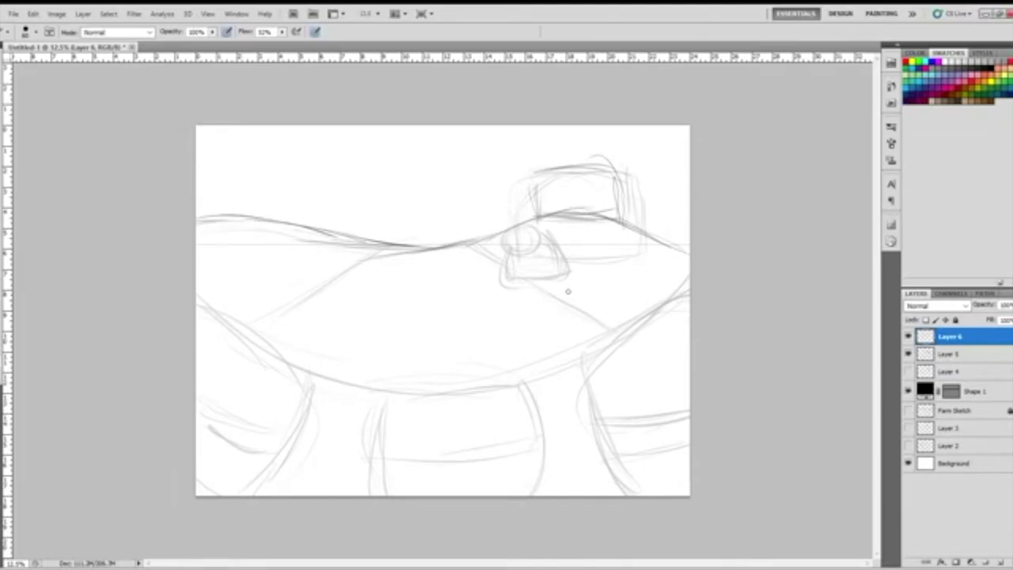
key("ctrl+alt+z")
key("ctrl+alt+z")
key("ctrl+alt+z")
key("ctrl+alt+z")
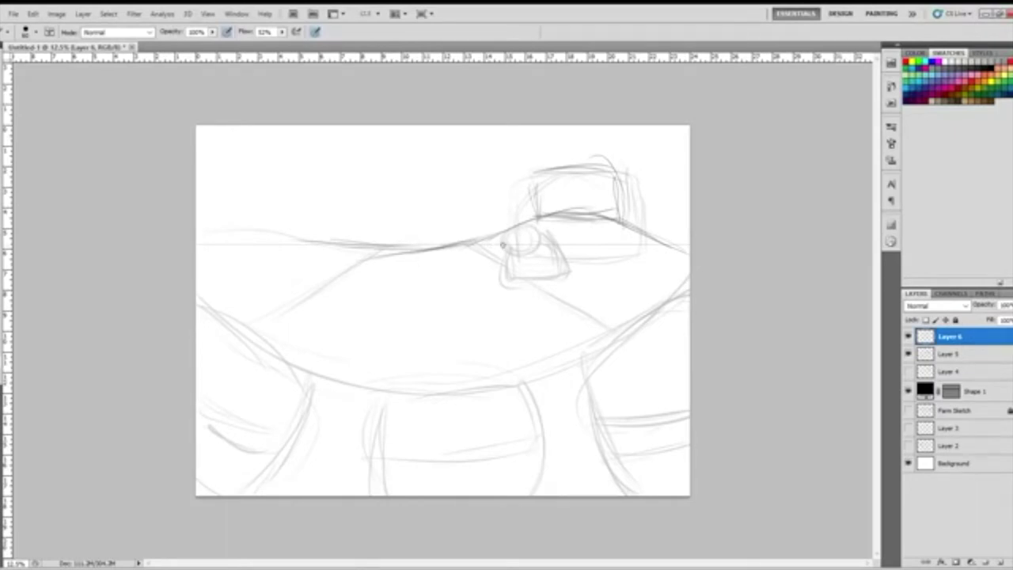
Select the hill strokes left of the barn with the Lasso, delete them and clear the selection.
key("l")
mouse_move(541, 215)
left_mouse_down()
mouse_move(511, 205)
mouse_move(282, 217)
mouse_move(543, 238)
left_mouse_up()
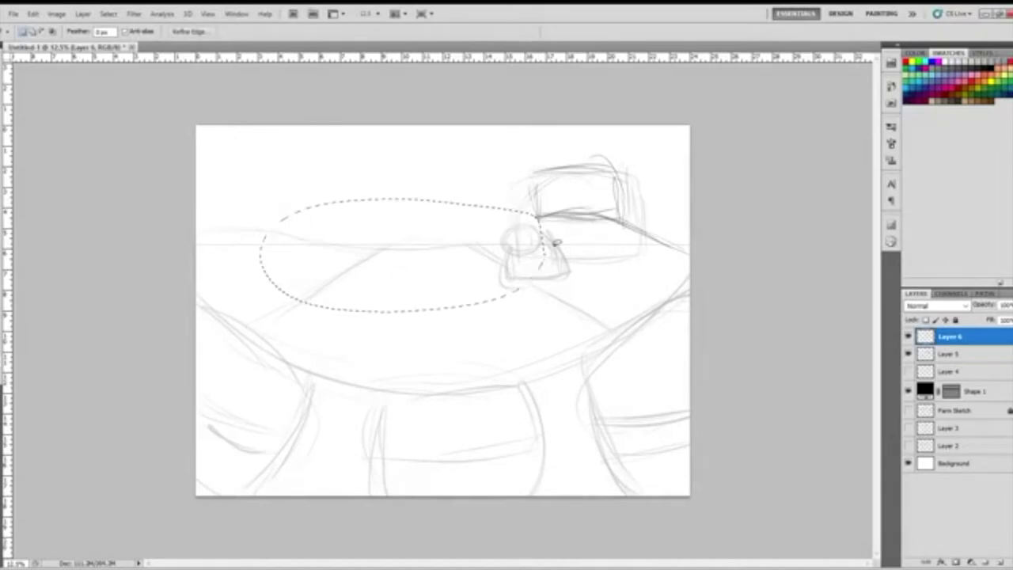
key("b")
key("ctrl+d")
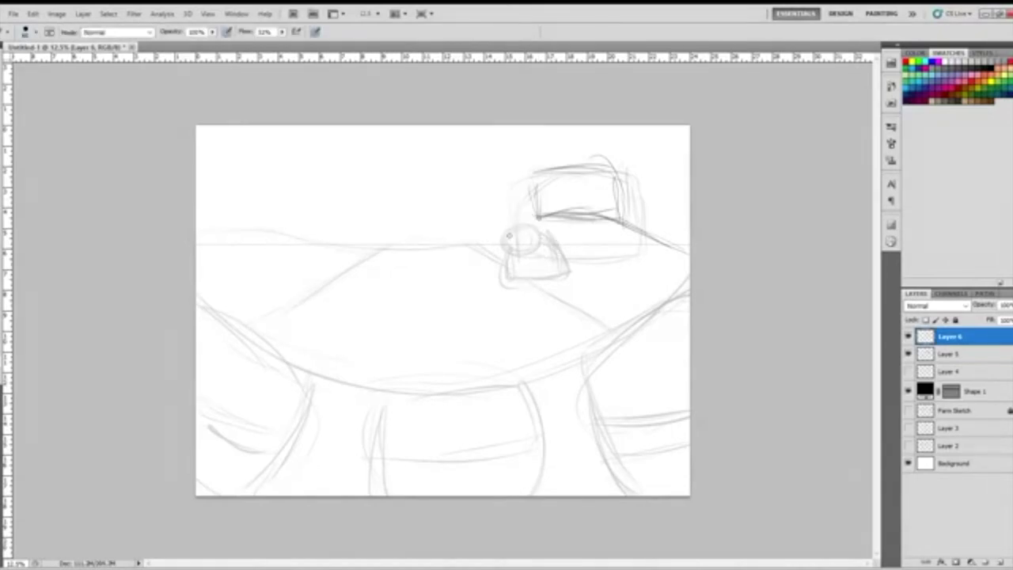
Redraw the barn hill's left slope as a steeper curve running down below the horizon.
left_click_drag(509, 235, 544, 218)
left_click_drag(484, 250, 522, 223)
mouse_move(465, 277)
left_mouse_down()
mouse_move(527, 222)
mouse_move(474, 263)
left_mouse_up()
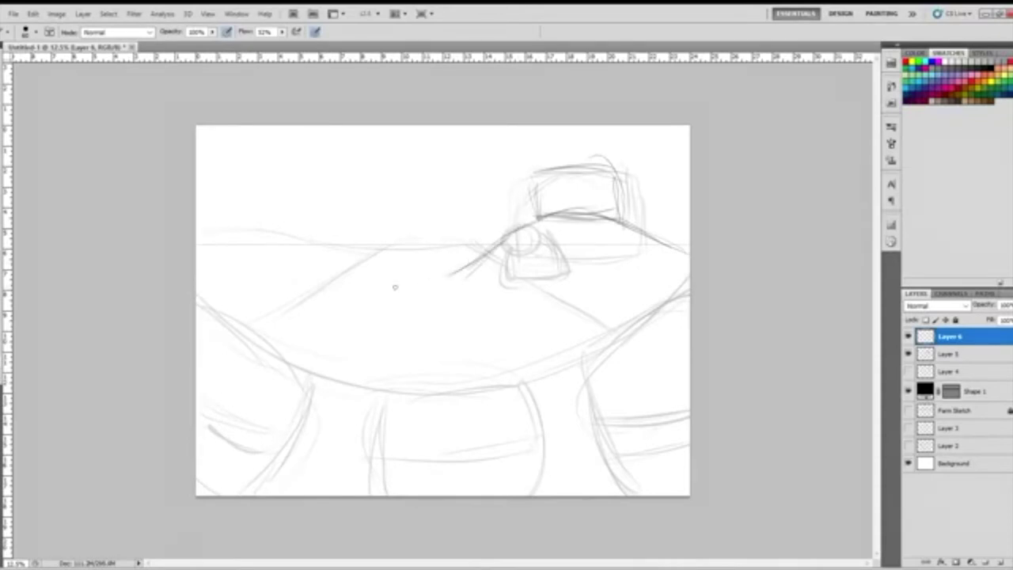
left_click_drag(416, 289, 479, 258)
Sketch overlapping distant hills to the left and right of the barn hill, and reinforce the barn's outline.
mouse_move(461, 260)
left_mouse_down()
mouse_move(331, 253)
mouse_move(391, 247)
mouse_move(343, 249)
mouse_move(240, 281)
left_mouse_up()
left_click_drag(320, 255, 204, 255)
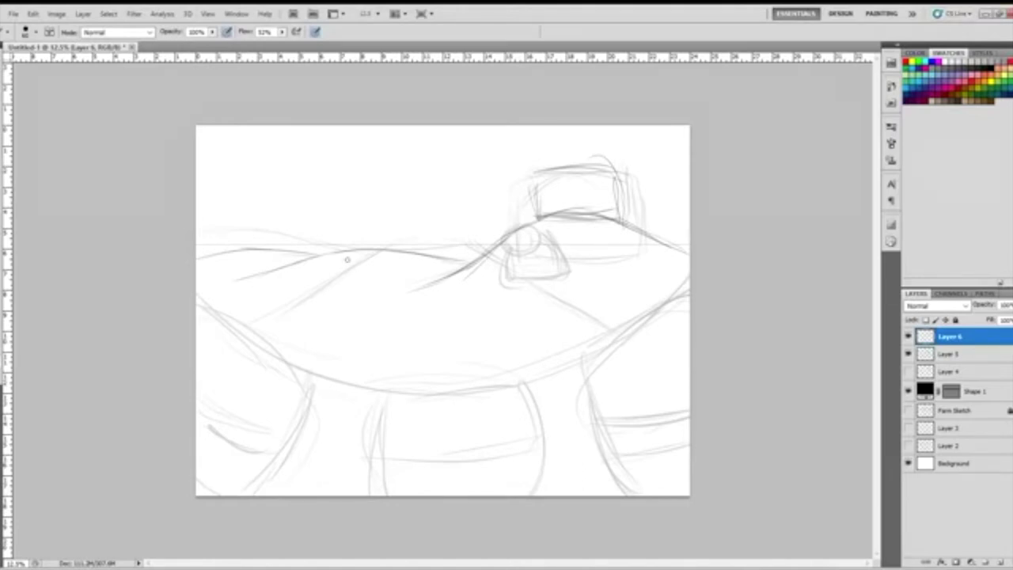
left_click_drag(455, 257, 468, 260)
left_click_drag(654, 238, 702, 234)
mouse_move(536, 214)
left_mouse_down()
mouse_move(537, 174)
mouse_move(559, 168)
mouse_move(622, 186)
left_mouse_up()
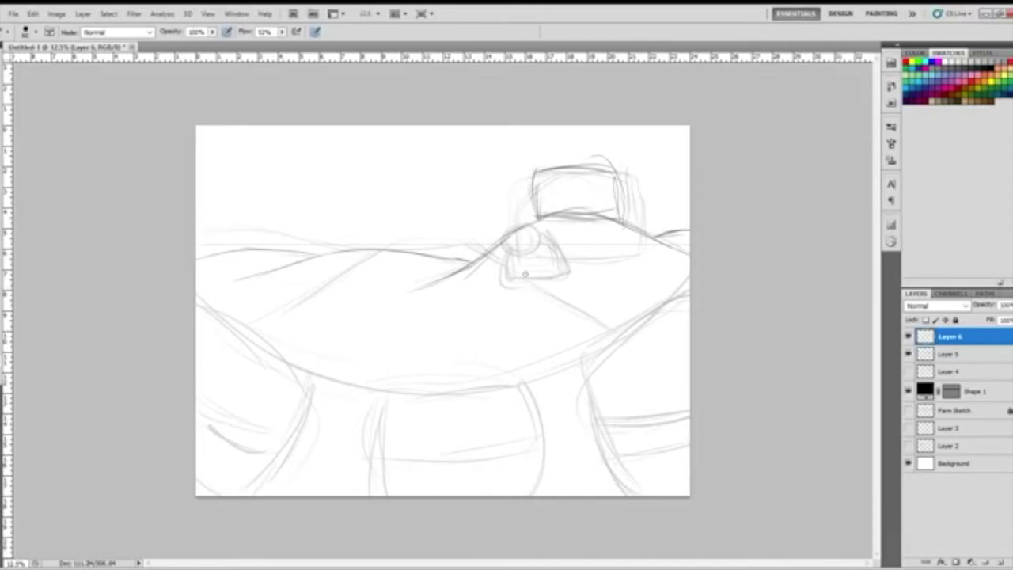
Sketch the character as a round head on an oval body, slightly below its faded version on the hillside.
left_click_drag(516, 280, 572, 283)
mouse_move(540, 253)
left_mouse_down()
mouse_move(543, 277)
mouse_move(560, 275)
mouse_move(516, 295)
left_mouse_up()
left_click_drag(564, 271, 587, 297)
mouse_move(519, 286)
left_mouse_down()
mouse_move(581, 306)
mouse_move(548, 309)
left_mouse_up()
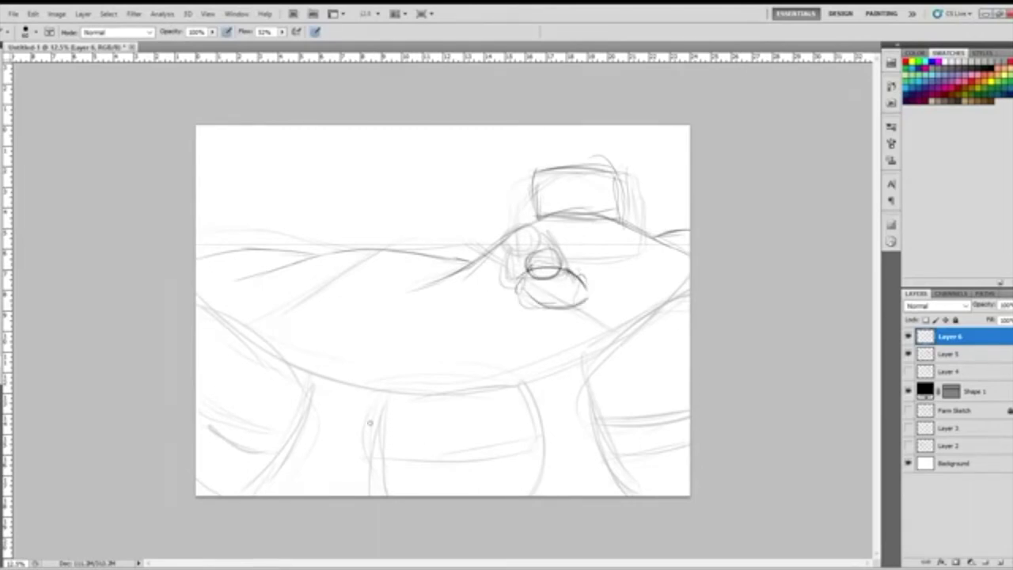
Redraw the central foreground burger with a domed top bun, a curved layer line and rounded lower sides.
left_click_drag(377, 400, 358, 454)
left_click_drag(382, 394, 483, 383)
mouse_move(432, 378)
left_mouse_down()
mouse_move(461, 376)
mouse_move(543, 420)
mouse_move(367, 393)
mouse_move(363, 446)
mouse_move(475, 453)
left_mouse_up()
mouse_move(378, 456)
left_mouse_down()
mouse_move(547, 429)
mouse_move(538, 476)
left_mouse_up()
left_click_drag(446, 482, 420, 482)
mouse_move(364, 454)
left_mouse_down()
mouse_move(360, 479)
mouse_move(392, 486)
left_mouse_up()
left_click_drag(365, 482, 365, 496)
mouse_move(548, 475)
left_mouse_down()
mouse_move(549, 502)
mouse_move(532, 495)
left_mouse_up()
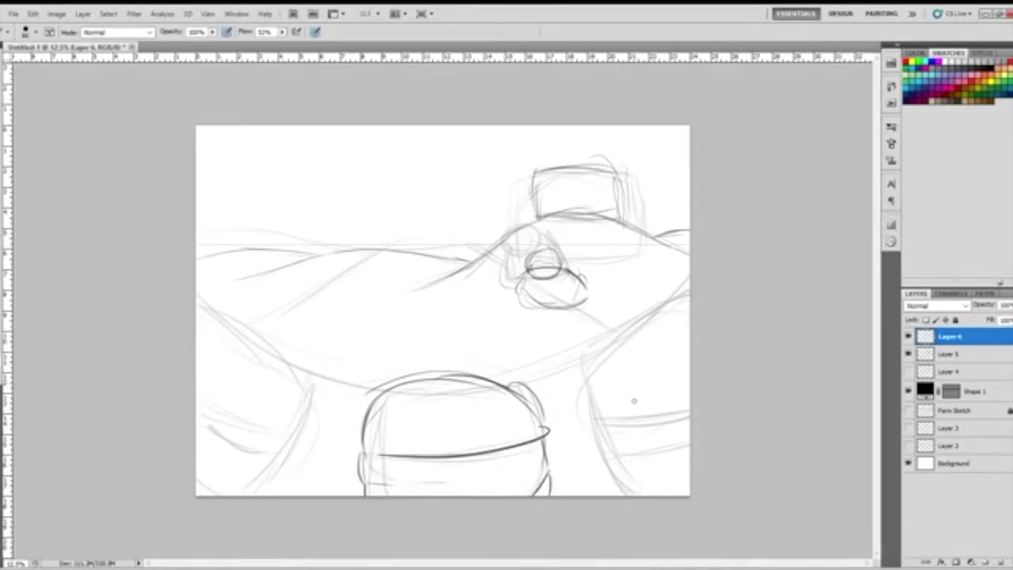
Redraw the right foreground burger with a domed bun, curved layer lines and a lower edge.
left_click_drag(616, 369, 701, 323)
mouse_move(632, 351)
left_mouse_down()
mouse_move(700, 311)
mouse_move(607, 383)
mouse_move(606, 418)
mouse_move(704, 395)
left_mouse_up()
mouse_move(620, 424)
left_mouse_down()
mouse_move(617, 448)
mouse_move(684, 446)
left_mouse_up()
mouse_move(635, 483)
left_mouse_down()
mouse_move(625, 457)
mouse_move(614, 465)
mouse_move(630, 491)
mouse_move(670, 495)
left_mouse_up()
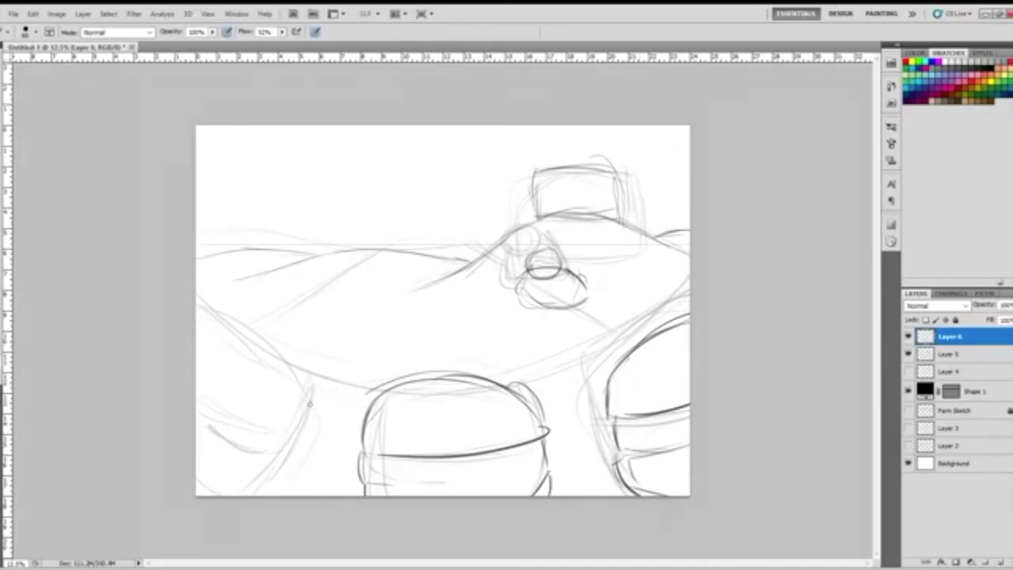
Redraw the left foreground burger with its domed bun, curved layer lines and lower bun edges.
mouse_move(307, 429)
left_mouse_down()
mouse_move(252, 340)
mouse_move(226, 328)
mouse_move(261, 346)
left_mouse_up()
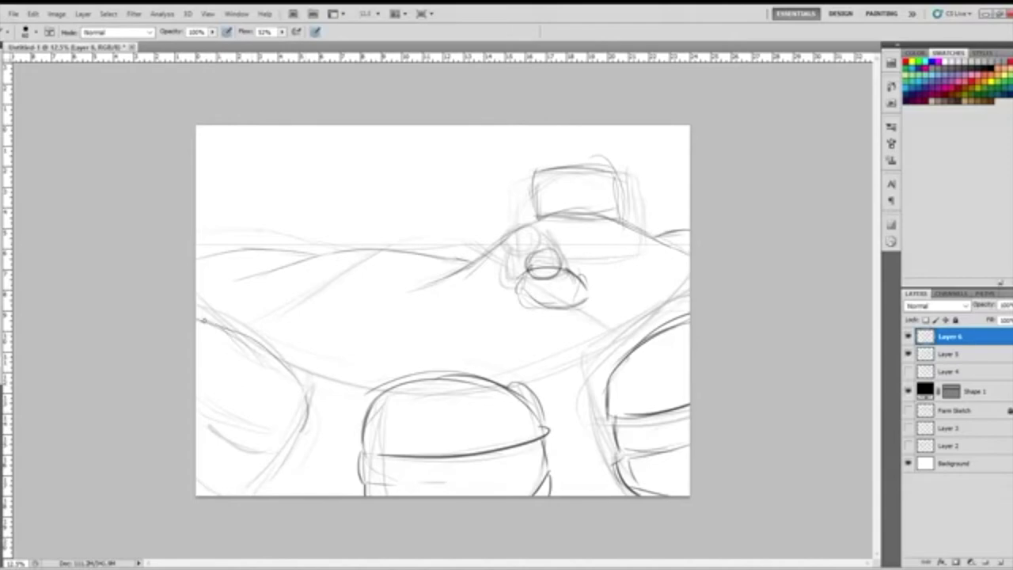
mouse_move(196, 395)
left_mouse_down()
mouse_move(275, 432)
mouse_move(188, 386)
mouse_move(277, 433)
mouse_move(280, 460)
mouse_move(290, 437)
mouse_move(280, 469)
left_mouse_up()
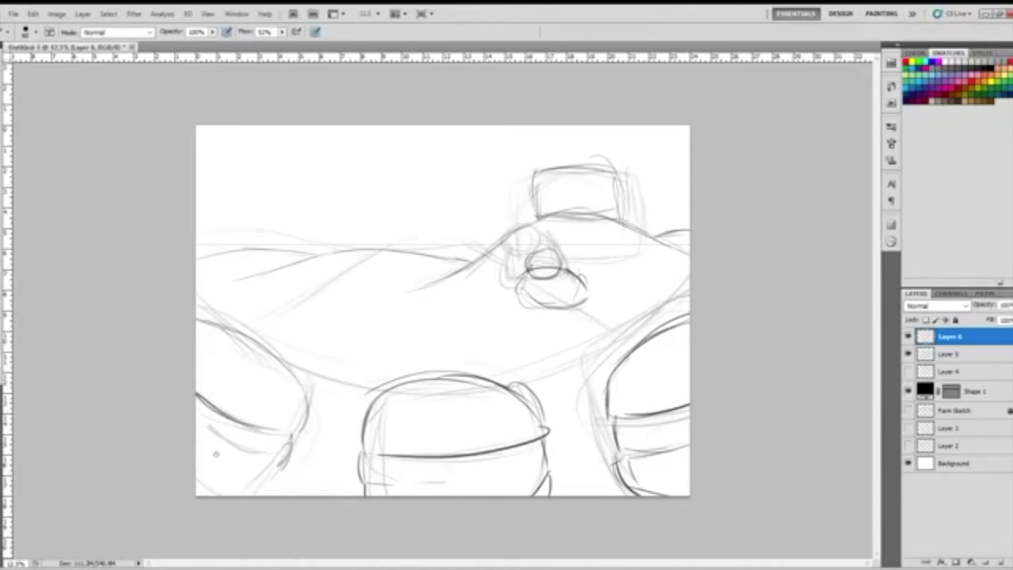
left_click_drag(215, 453, 274, 462)
mouse_move(231, 459)
left_mouse_down()
mouse_move(192, 436)
mouse_move(283, 468)
mouse_move(273, 494)
left_mouse_up()
left_click_drag(200, 491, 221, 495)
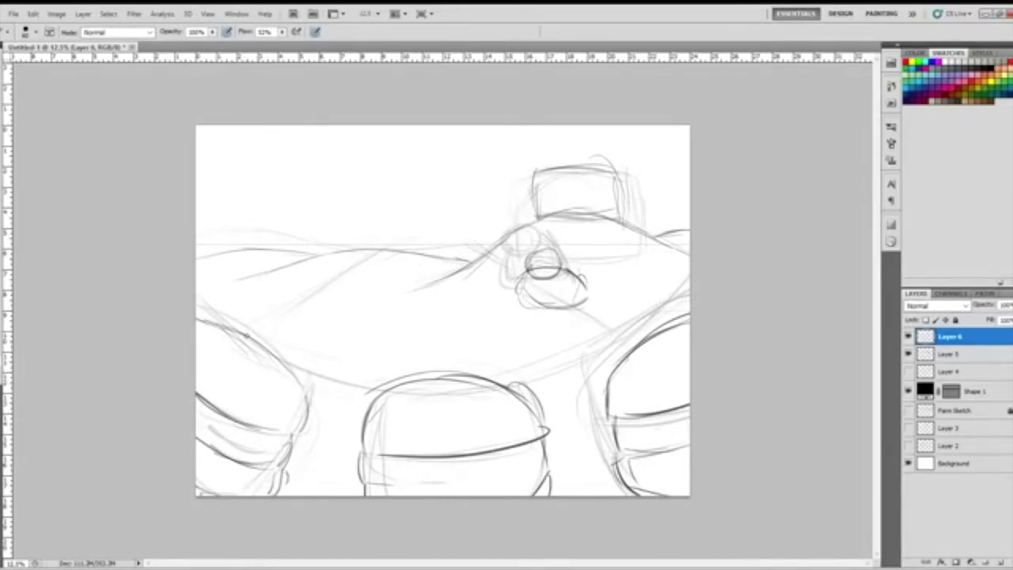
Sketch an S-shaped curve from the distant hills down to the top of the left foreground burger.
mouse_move(245, 333)
left_mouse_down()
mouse_move(307, 308)
mouse_move(352, 262)
left_mouse_up()
left_click_drag(315, 296, 377, 251)
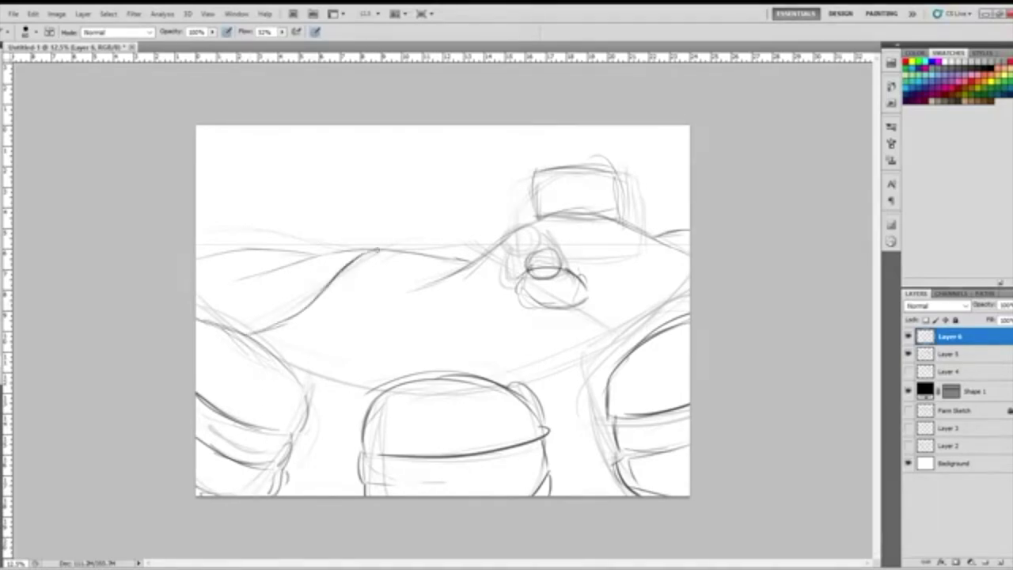
left_click_drag(294, 316, 250, 336)
Sketch a winding curve from the hills down to the right foreground burger, and a second line alongside the left curve.
left_click_drag(407, 254, 405, 279)
mouse_move(403, 274)
left_mouse_down()
mouse_move(406, 302)
mouse_move(404, 288)
mouse_move(405, 304)
mouse_move(423, 327)
mouse_move(607, 382)
left_mouse_up()
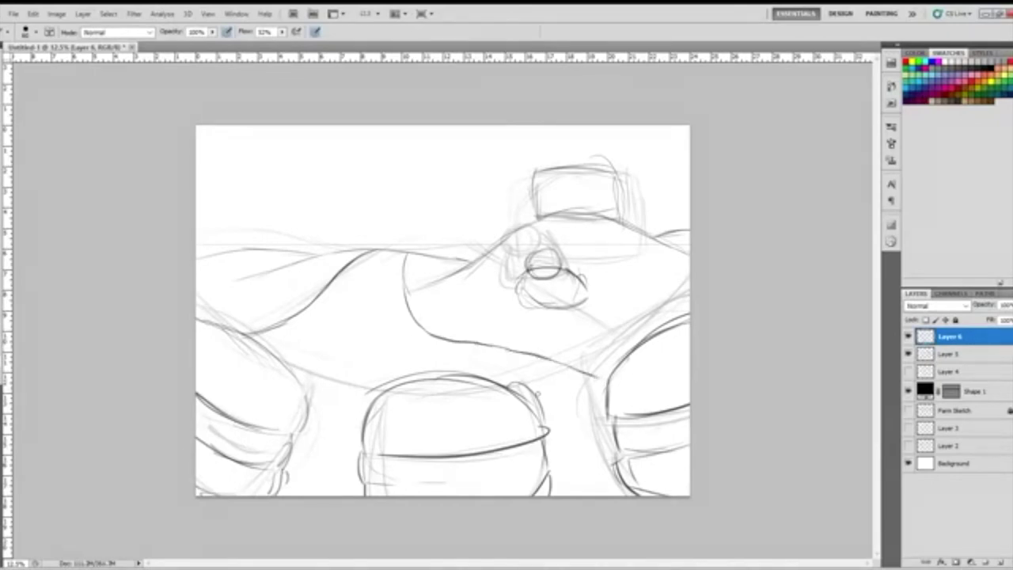
left_click_drag(493, 348, 616, 382)
mouse_move(345, 256)
left_mouse_down()
mouse_move(270, 305)
mouse_move(306, 283)
mouse_move(252, 311)
mouse_move(236, 313)
mouse_move(276, 303)
mouse_move(196, 308)
mouse_move(241, 311)
left_mouse_up()
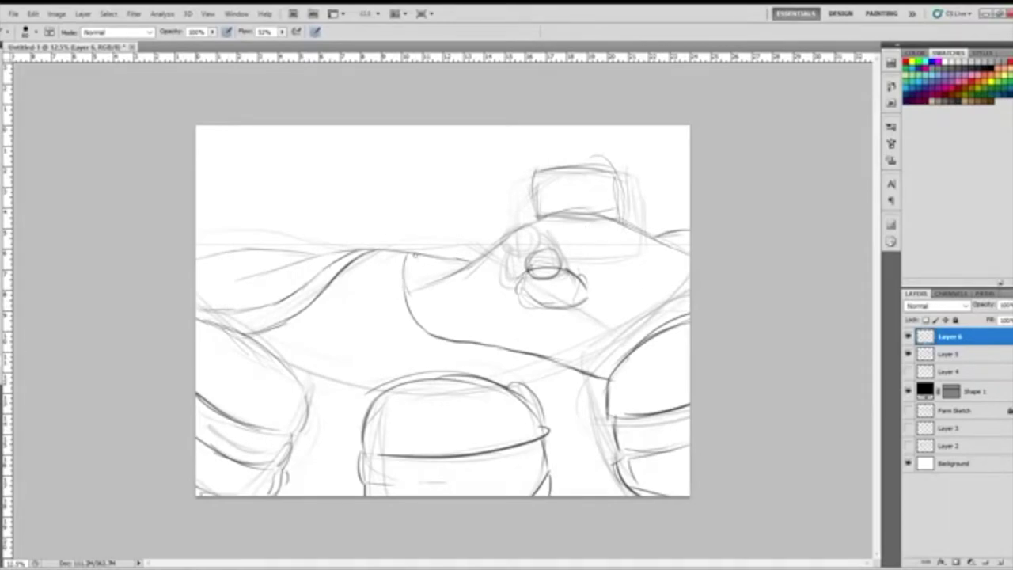
Sketch a second edge above the right winding curve, running from the hills to the canvas's right edge.
left_click_drag(416, 253, 417, 269)
left_click_drag(432, 285, 455, 300)
key("ctrl+z")
mouse_move(421, 290)
left_mouse_down()
mouse_move(440, 310)
mouse_move(535, 319)
left_mouse_up()
left_click_drag(465, 313, 685, 327)
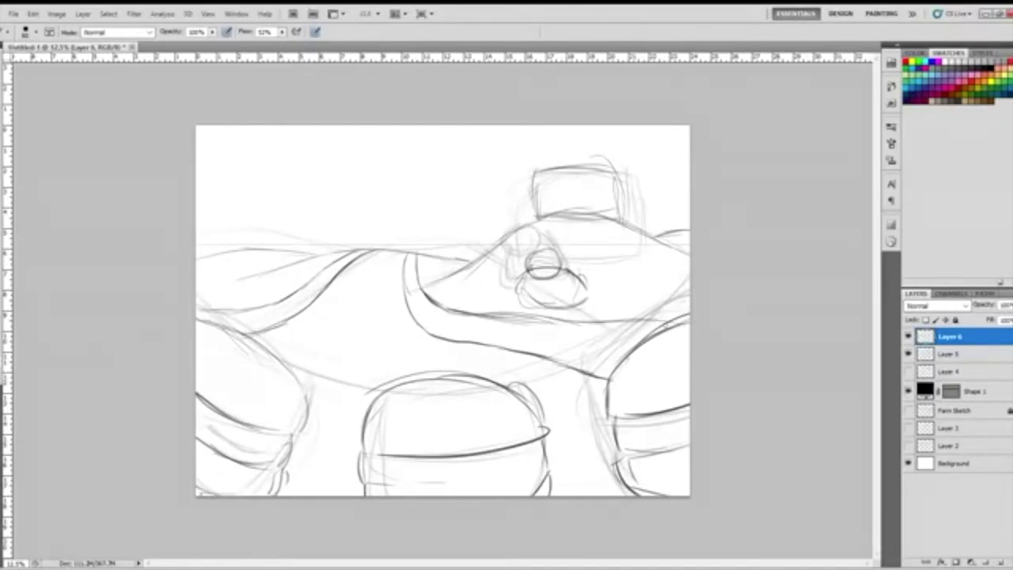
left_click_drag(510, 320, 492, 319)
Lasso the long lower stretch of the new upper path edge, delete it and clear the selection.
key("l")
mouse_move(676, 309)
left_mouse_down()
mouse_move(534, 306)
mouse_move(429, 287)
mouse_move(422, 297)
mouse_move(585, 331)
mouse_move(647, 326)
mouse_move(682, 302)
left_mouse_up()
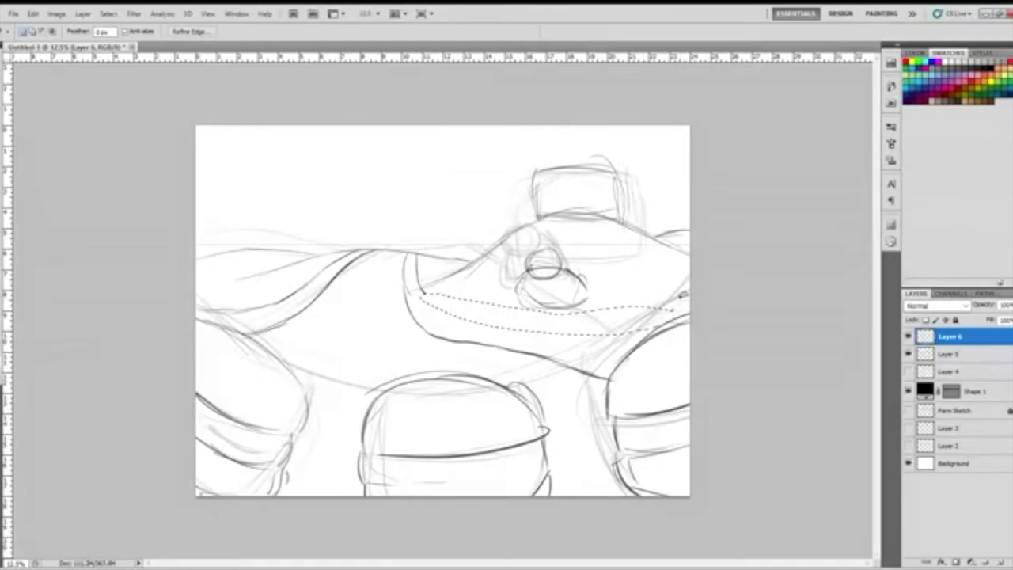
key("Delete")
key("ctrl+d")
key("b")
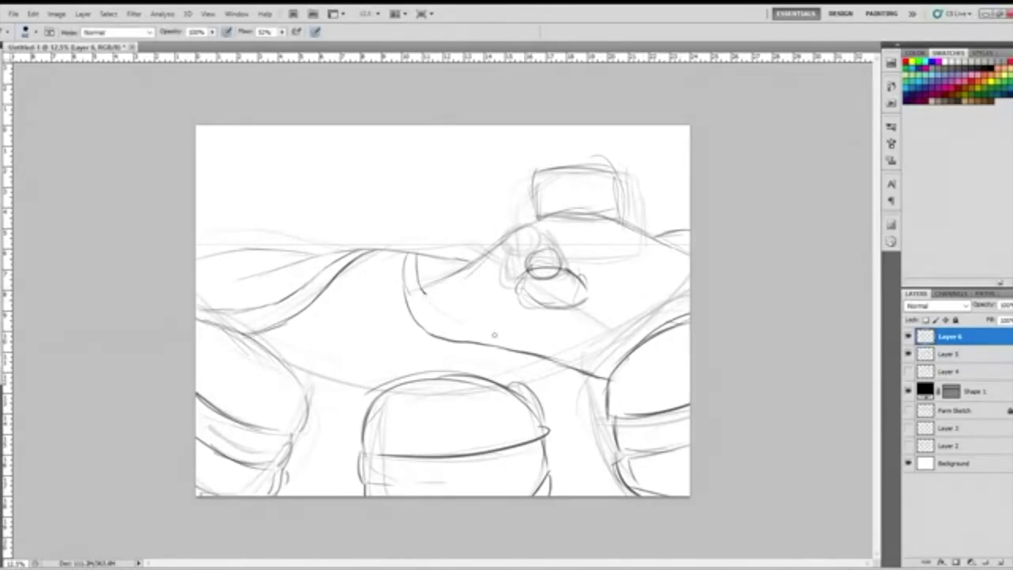
Redraw the upper path edge as a smoother curve passing below the character towards the right foreground burger.
mouse_move(433, 300)
left_mouse_down()
mouse_move(482, 318)
mouse_move(450, 308)
mouse_move(589, 317)
left_mouse_up()
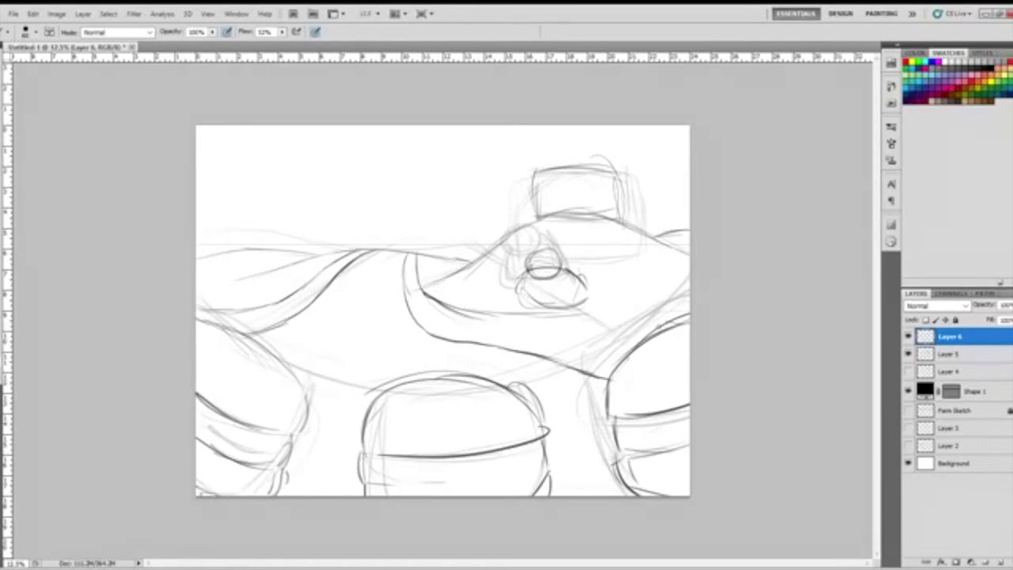
left_click_drag(649, 325, 481, 312)
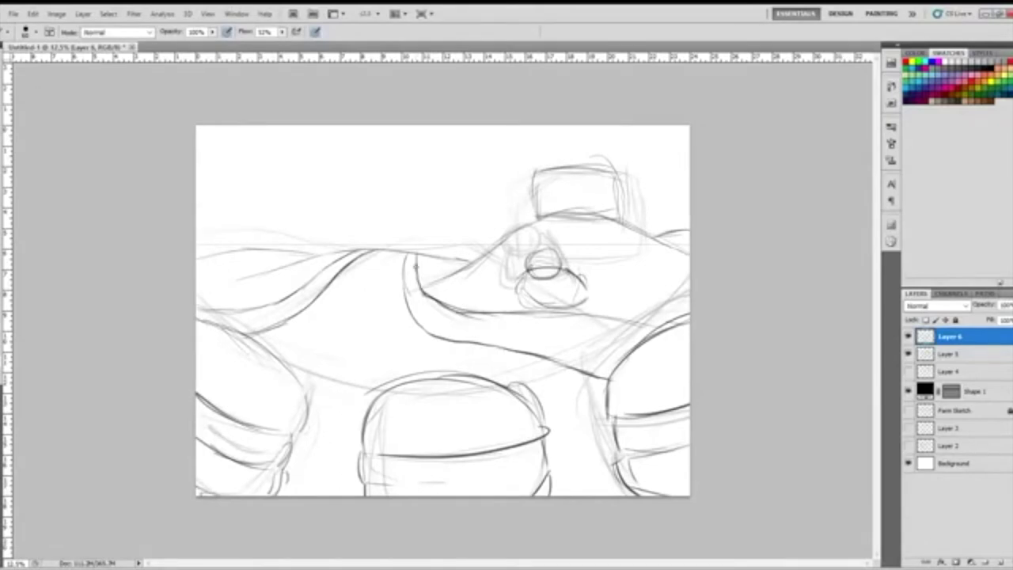
mouse_move(420, 286)
left_mouse_down()
mouse_move(443, 311)
mouse_move(477, 315)
mouse_move(428, 296)
mouse_move(472, 311)
left_mouse_up()
key("e")
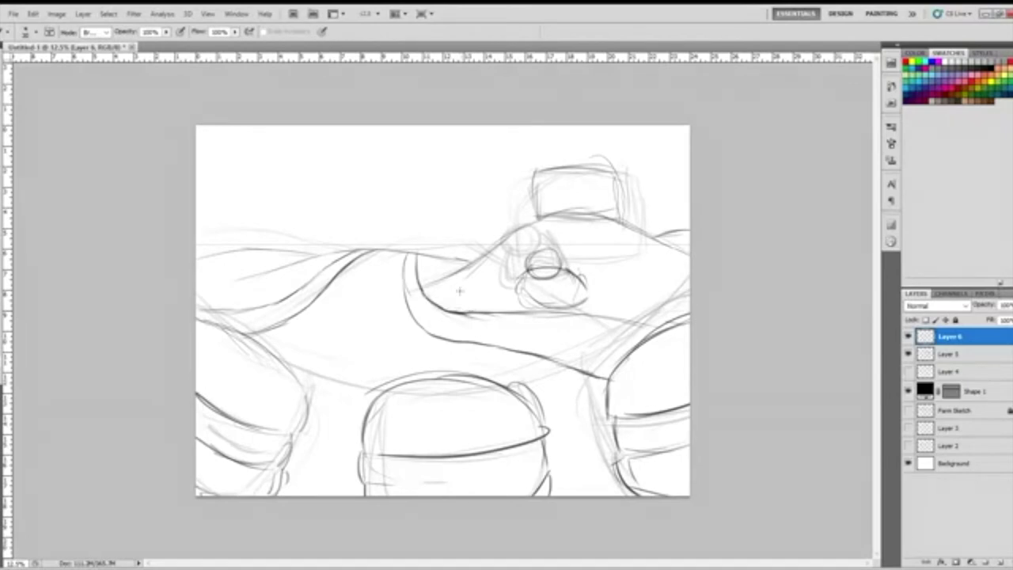
Select the sketched character with the Lasso and move it down onto the winding path.
key("l")
mouse_move(595, 274)
left_mouse_down()
mouse_move(589, 259)
mouse_move(518, 236)
mouse_move(513, 305)
mouse_move(605, 293)
mouse_move(600, 263)
mouse_move(435, 320)
mouse_move(548, 336)
left_mouse_up()
key("v")
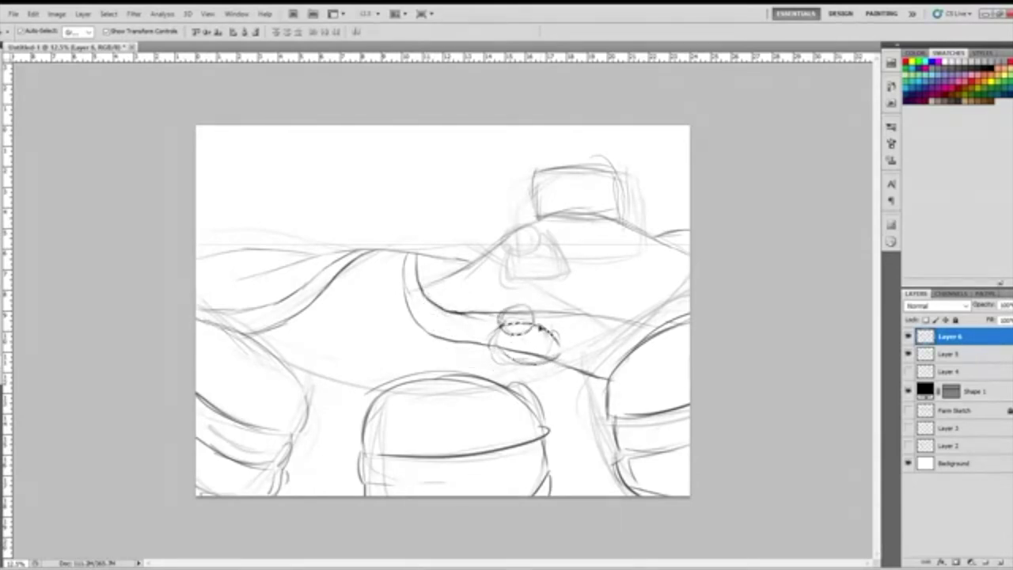
key("ctrl+t")
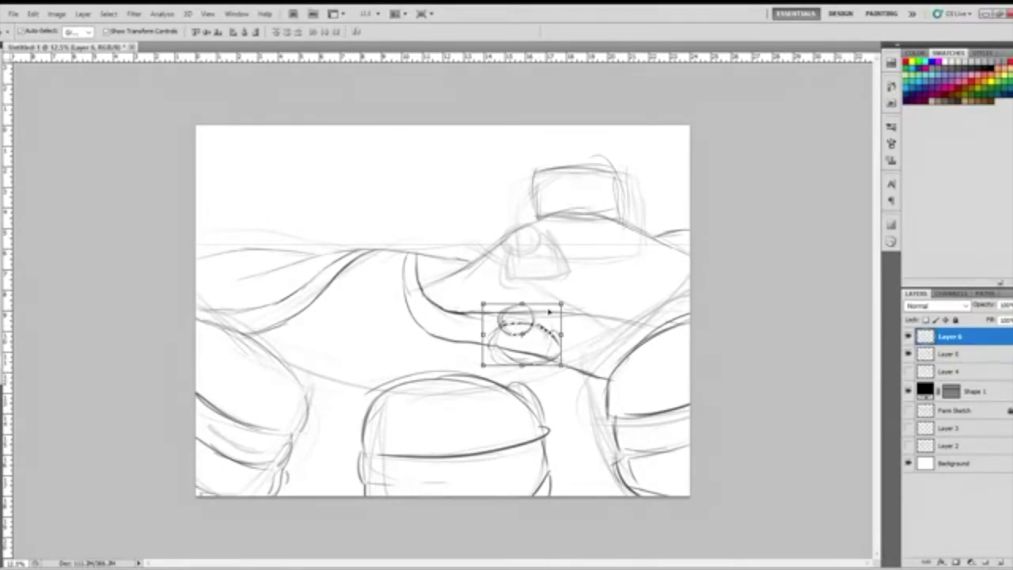
Clear the selection, hide Layer 5 and return to the Brush tool.
key("ctrl+d")
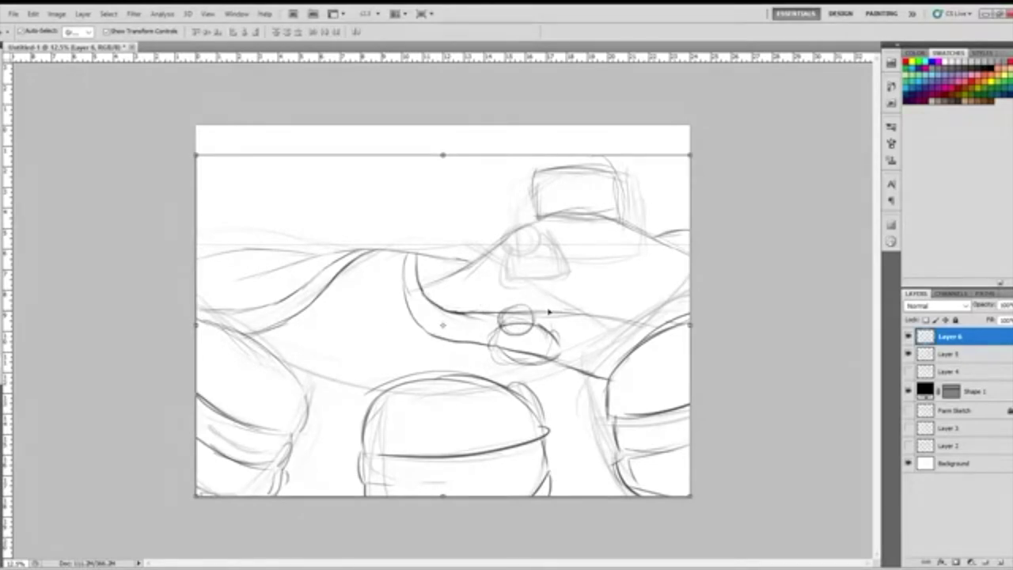
left_click(908, 354)
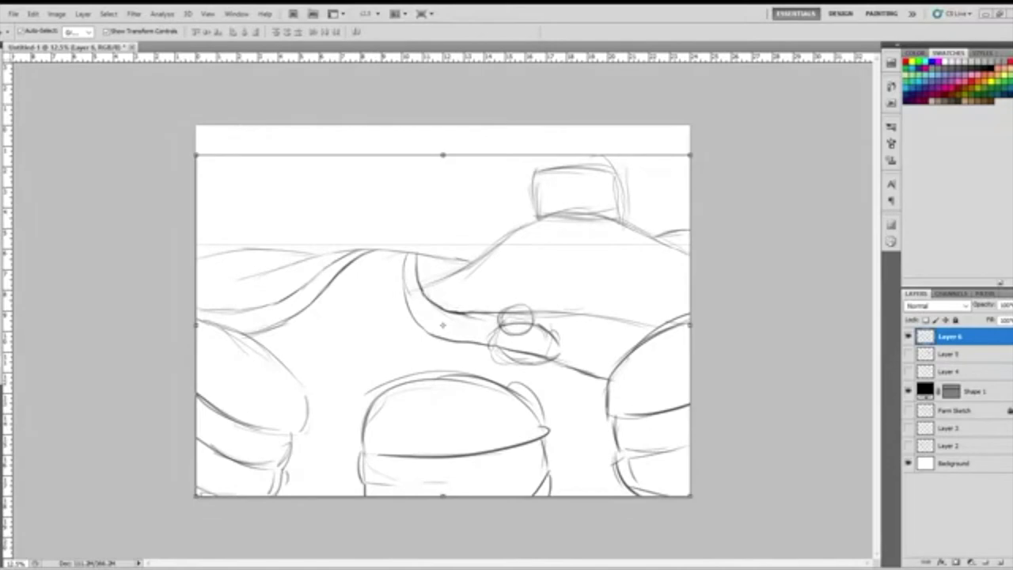
key("b")
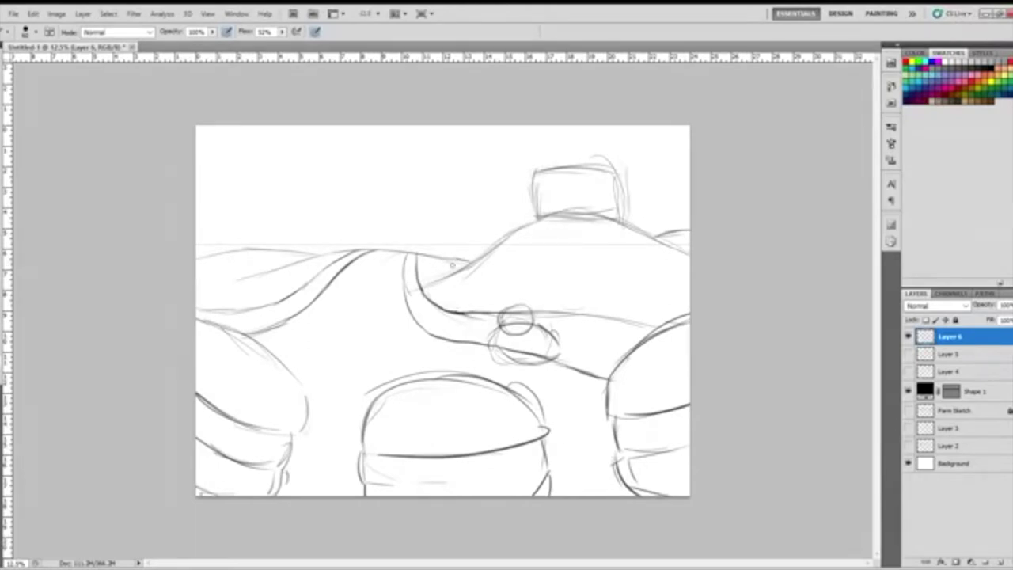
Sketch a short curve where the barn hill's lower slope meets the distant hill, just beyond the winding path.
left_click_drag(447, 260, 455, 273)
left_click_drag(489, 253, 568, 237)
mouse_move(519, 240)
left_mouse_down()
mouse_move(630, 238)
mouse_move(531, 238)
mouse_move(601, 235)
left_mouse_up()
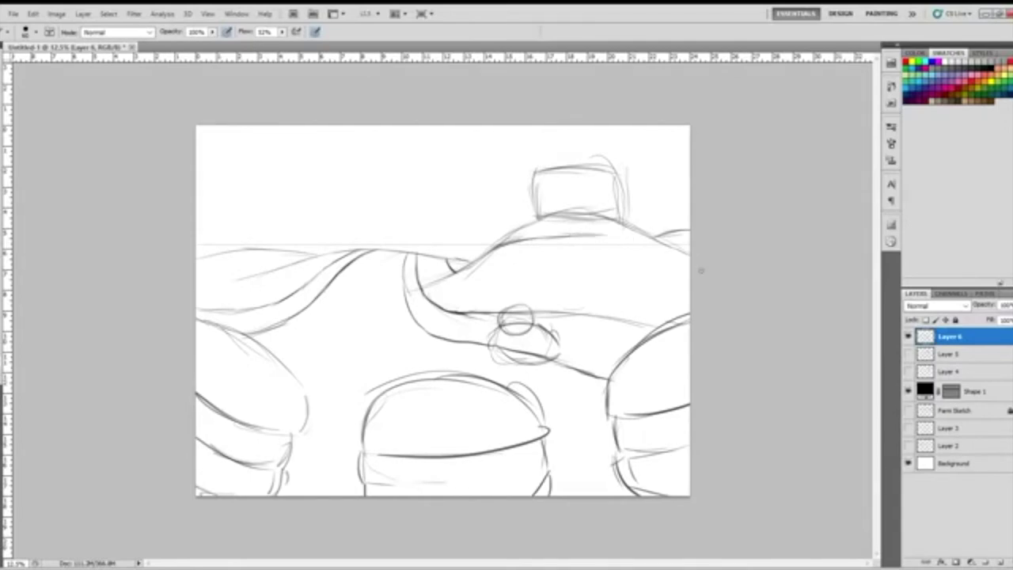
left_click_drag(584, 235, 622, 235)
left_click_drag(606, 236, 682, 250)
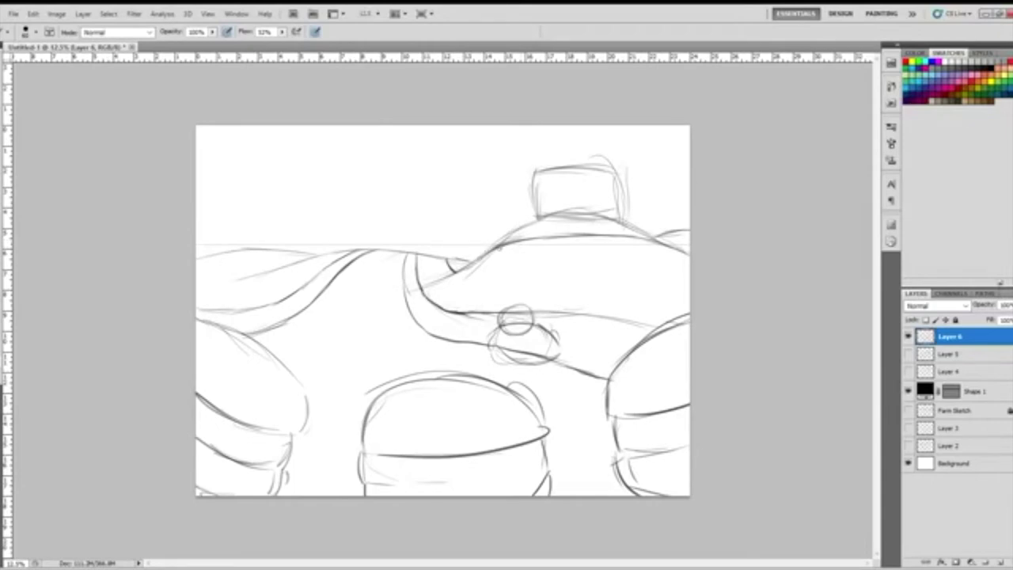
left_click_drag(426, 285, 484, 315)
left_click(891, 86)
left_click(822, 110)
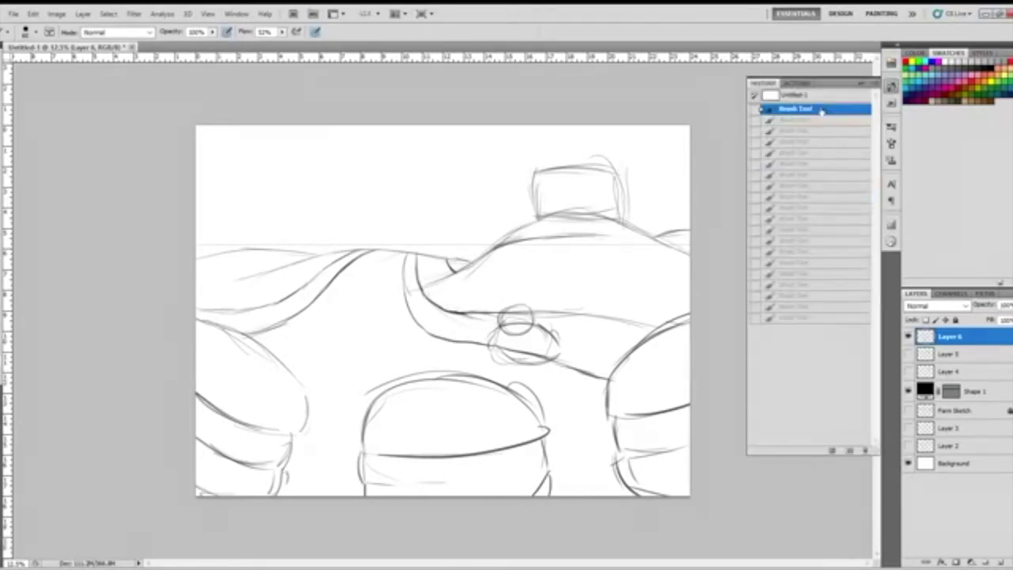
left_click(864, 82)
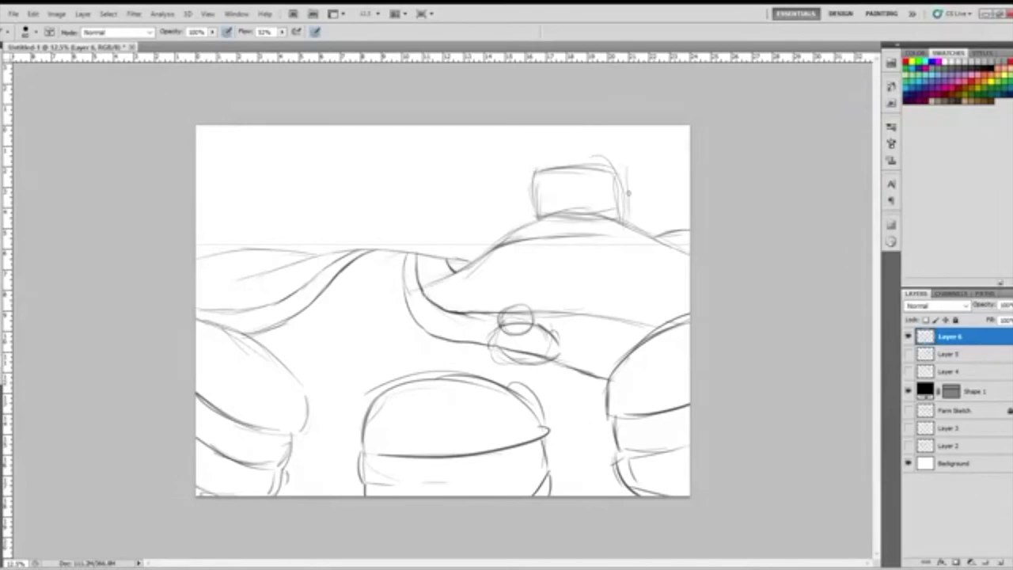
key("l")
mouse_move(614, 212)
left_mouse_down()
mouse_move(503, 239)
mouse_move(507, 252)
mouse_move(620, 228)
left_mouse_up()
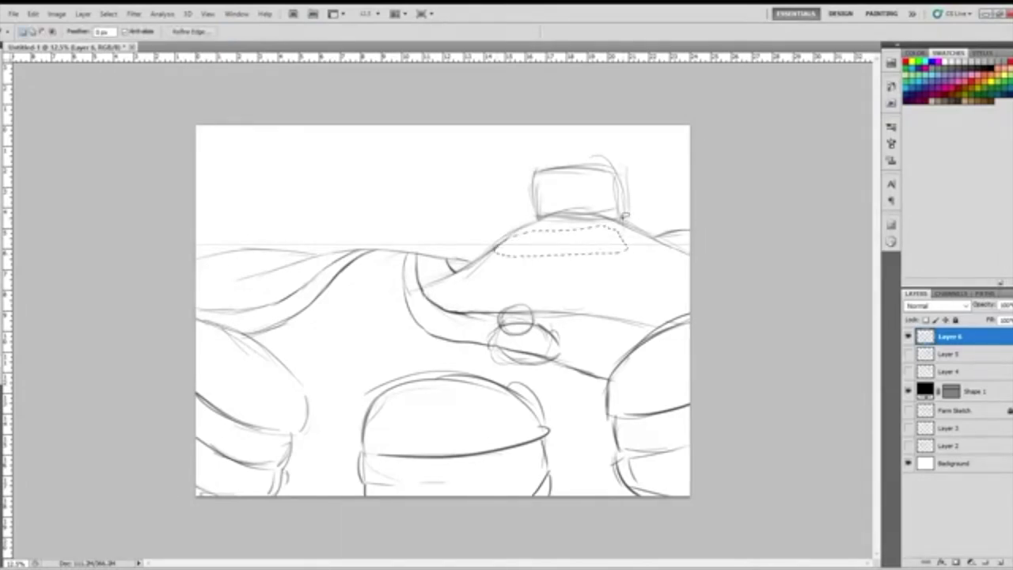
key("ctrl+d")
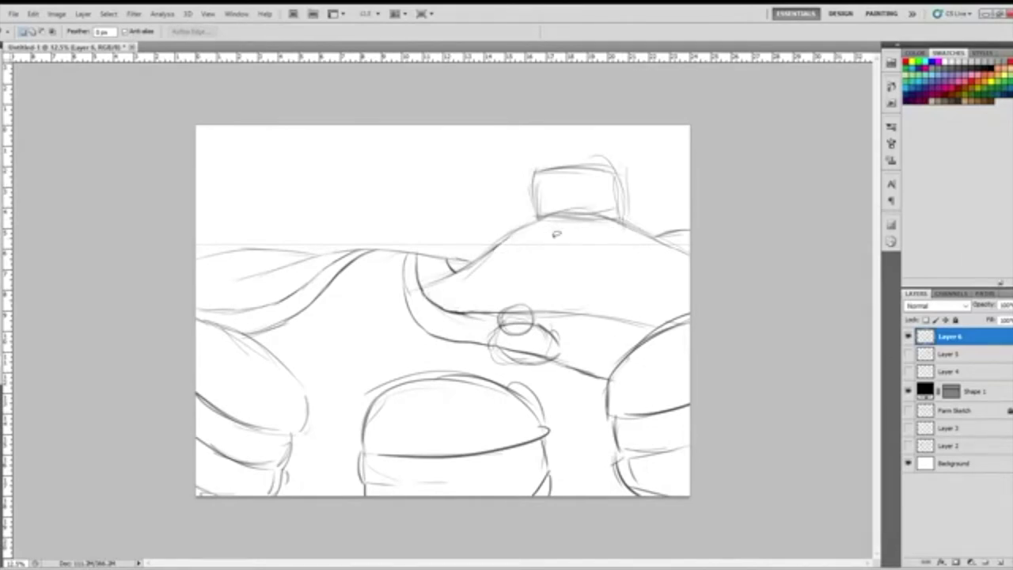
Sketch a curved fence-like band with short uprights around the base of the barn on the hilltop.
key("b")
left_click_drag(519, 209, 518, 224)
left_click_drag(580, 238, 632, 227)
left_click_drag(519, 209, 523, 226)
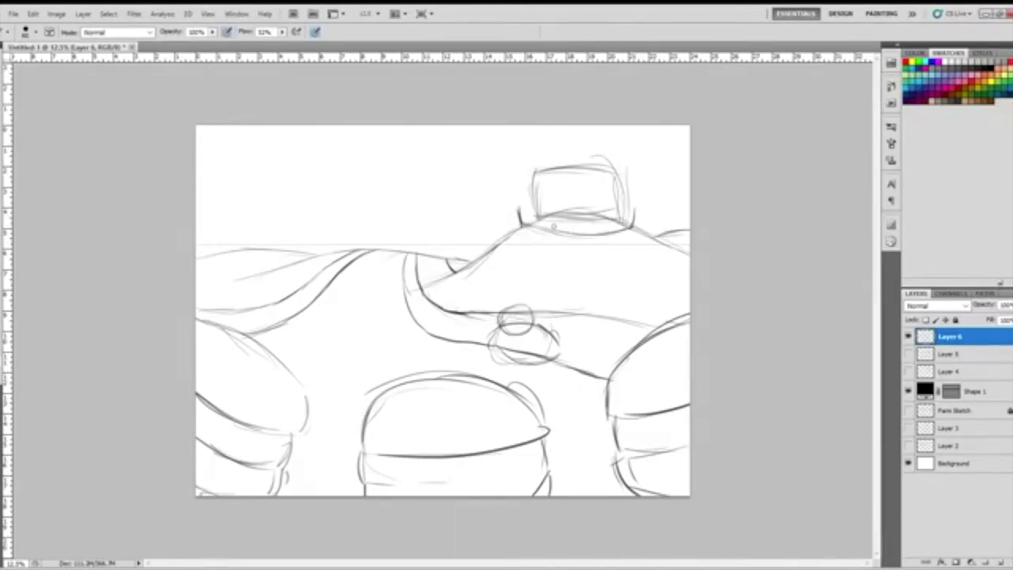
mouse_move(546, 217)
left_mouse_down()
mouse_move(546, 231)
mouse_move(569, 233)
mouse_move(636, 206)
left_mouse_up()
left_click_drag(543, 214, 520, 204)
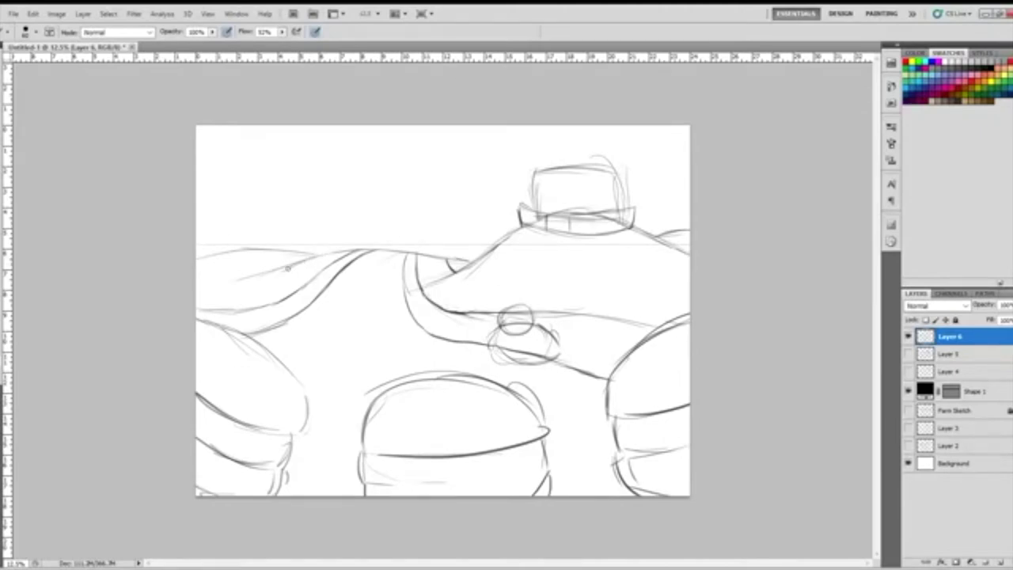
Sketch a dipping field edge on the far left hill and hatch diagonal rows across the area above it.
mouse_move(227, 284)
left_mouse_down()
mouse_move(193, 275)
mouse_move(233, 282)
mouse_move(305, 261)
left_mouse_up()
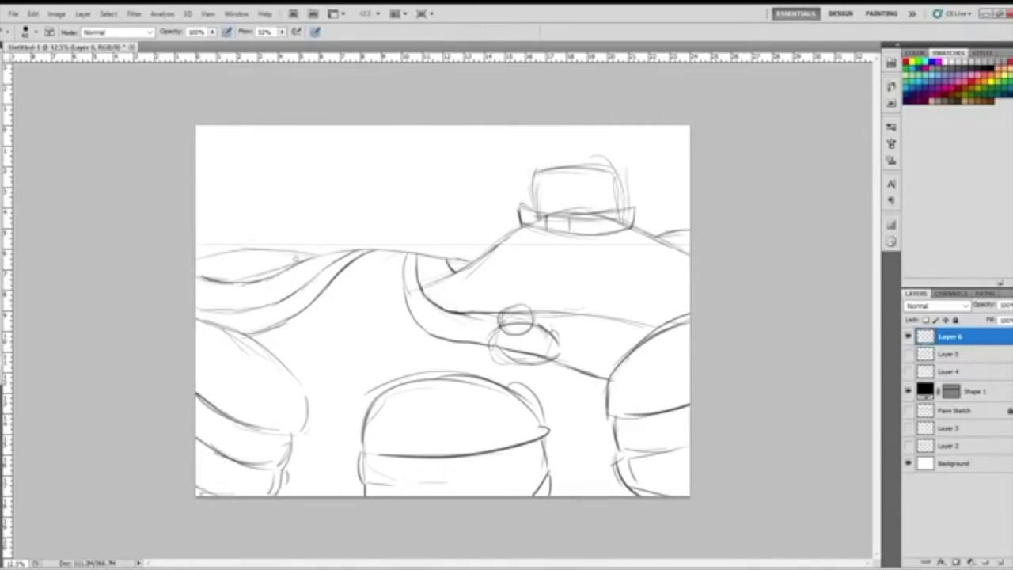
left_click_drag(281, 269, 242, 282)
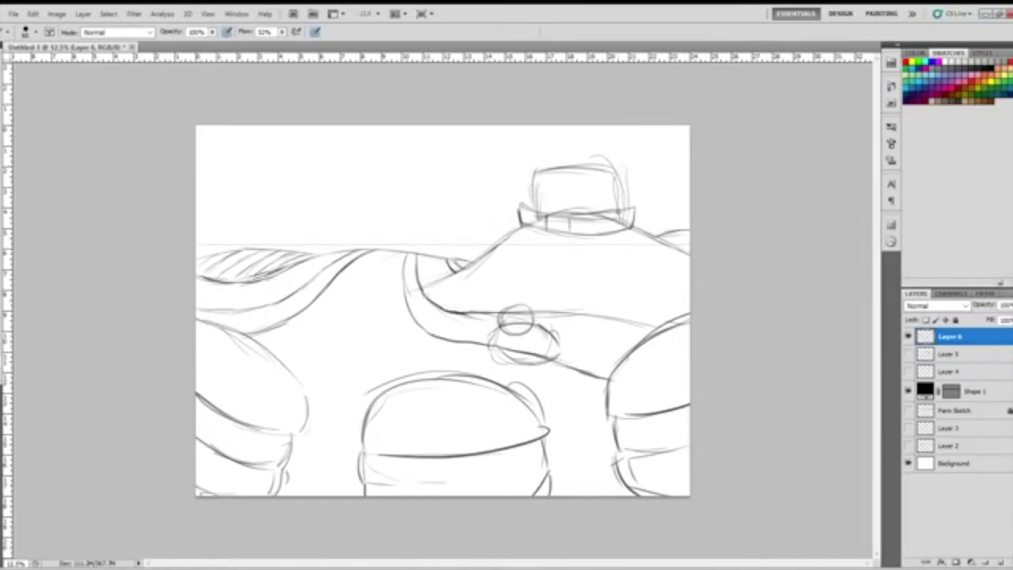
Hide the Shape 1 layer and create a layer group named Delete directly beneath Layer 6.
left_click(908, 391)
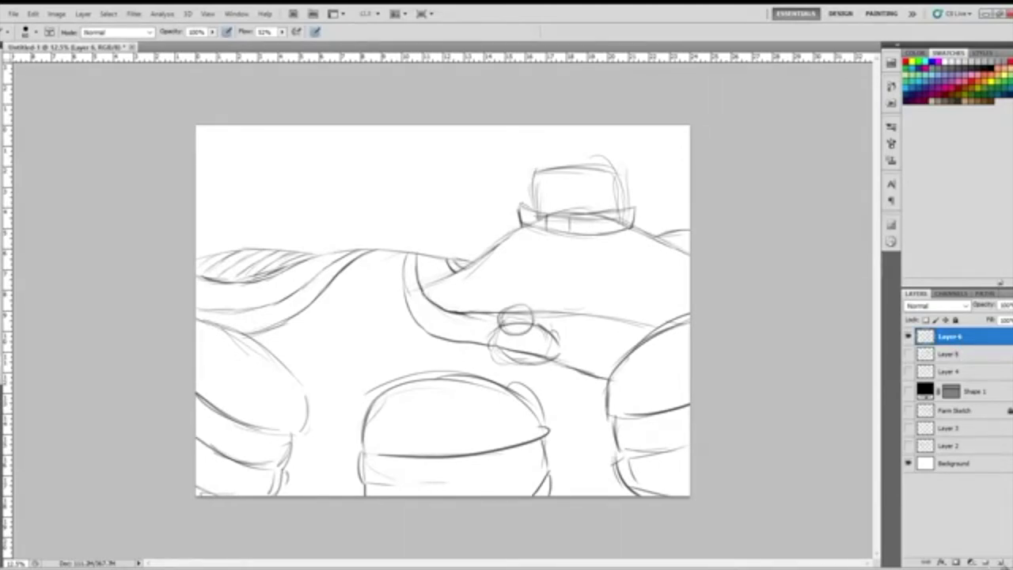
left_click(984, 562)
left_click_drag(958, 339, 954, 353)
double_click(954, 351)
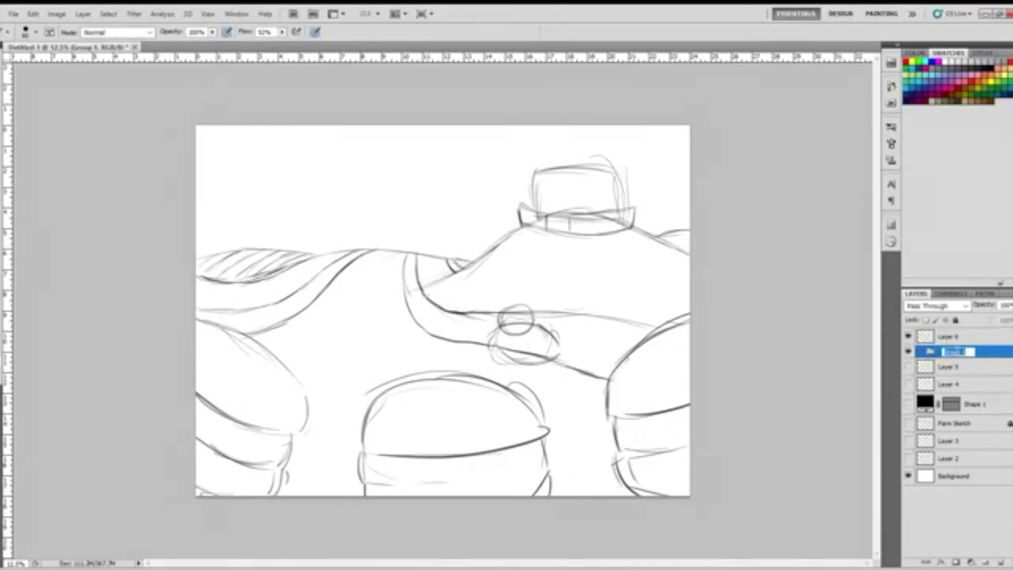
type("Details")
Move all layers from Layer 5 down to Layer 2 into the Delete group and lock the group.
left_click(954, 367)
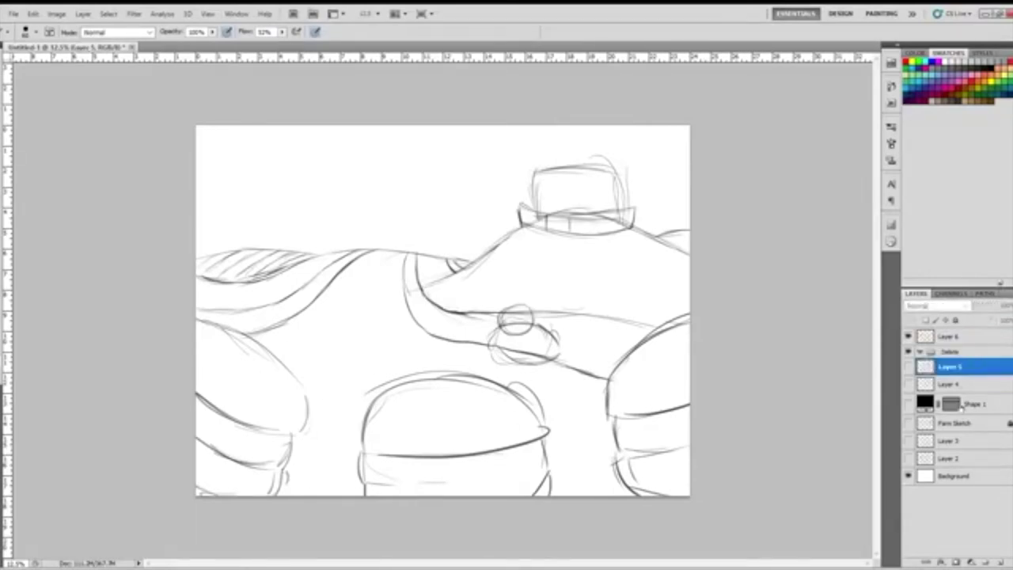
left_click(954, 461, "shift")
left_click_drag(954, 461, 922, 352)
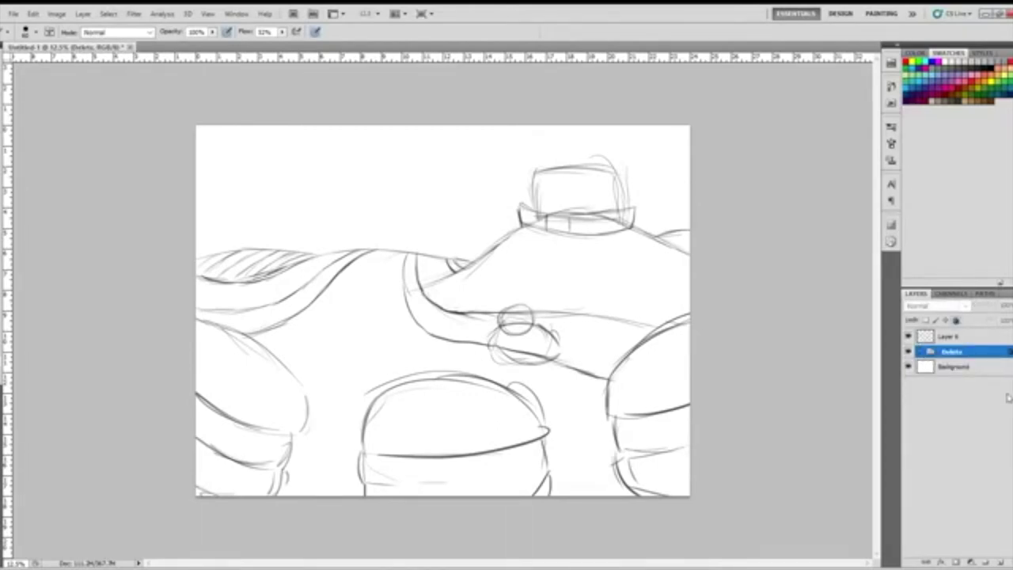
Rename Layer 6 as Rough Sketch.
double_click(949, 336)
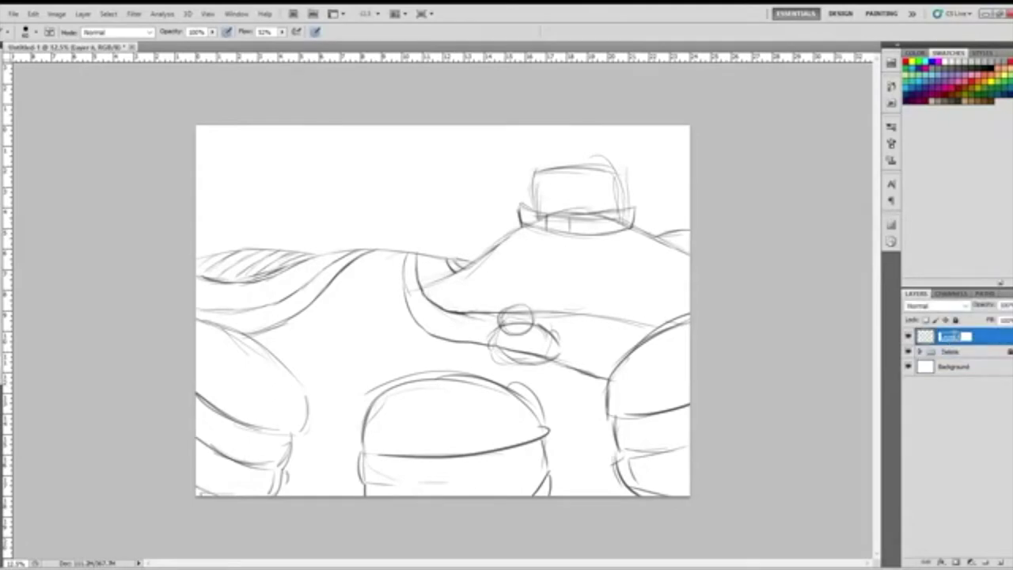
type("Rough Sketch")
left_click(949, 437)
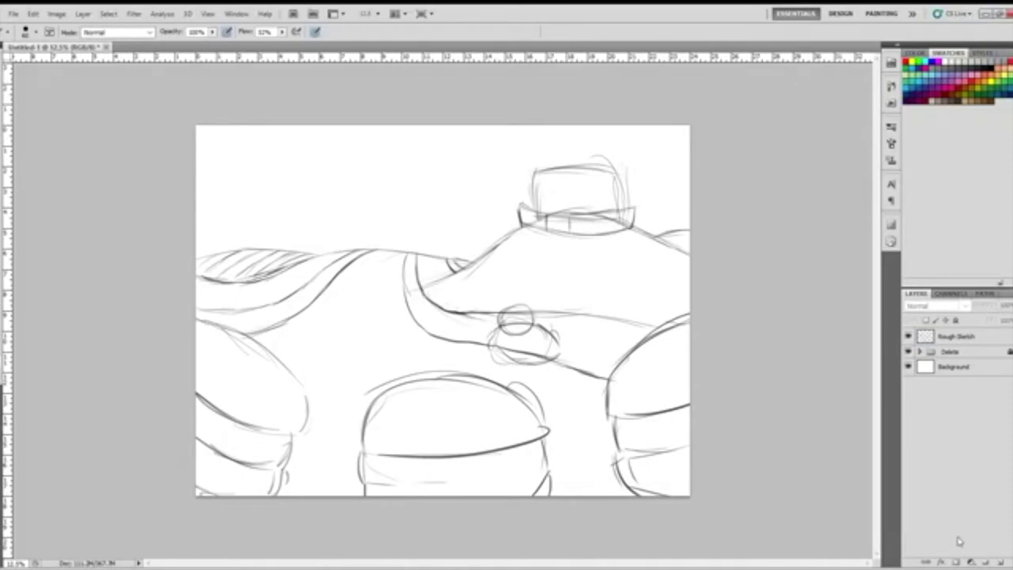
Fade the Rough Sketch layer by lowering its opacity and lock the layer.
left_click(957, 337)
left_click(1007, 305)
left_click_drag(1006, 316, 994, 317)
double_click(954, 340)
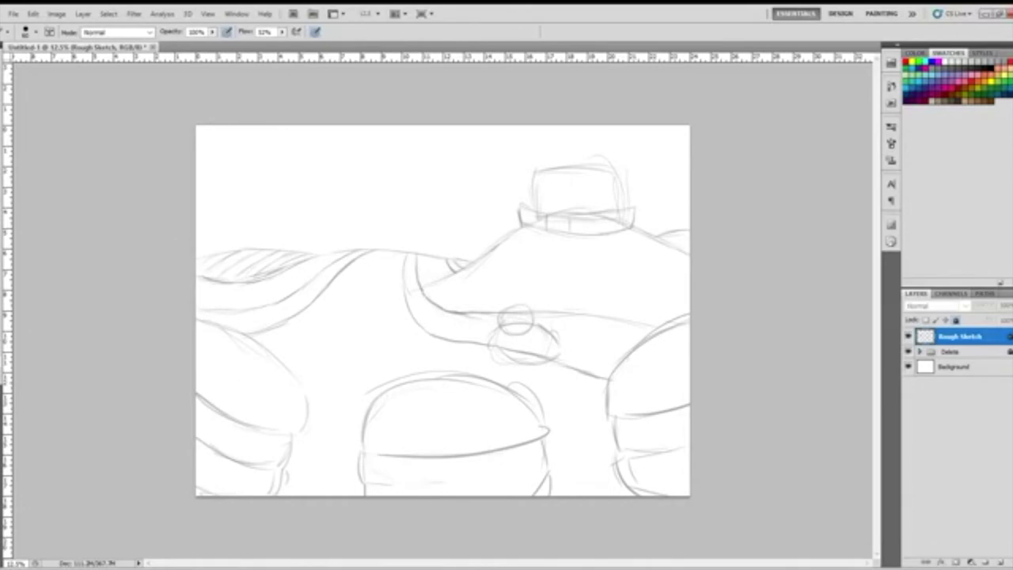
Paste the copied restaurant storefront photo and enlarge it over the barn and hill area of the canvas.
key("ctrl+v")
key("v")
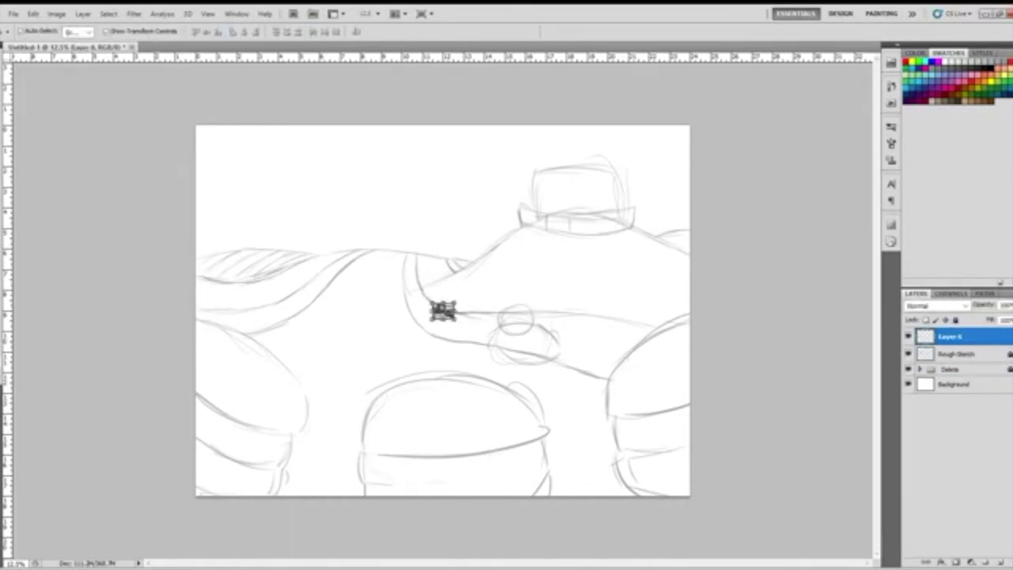
left_click_drag(443, 311, 444, 310)
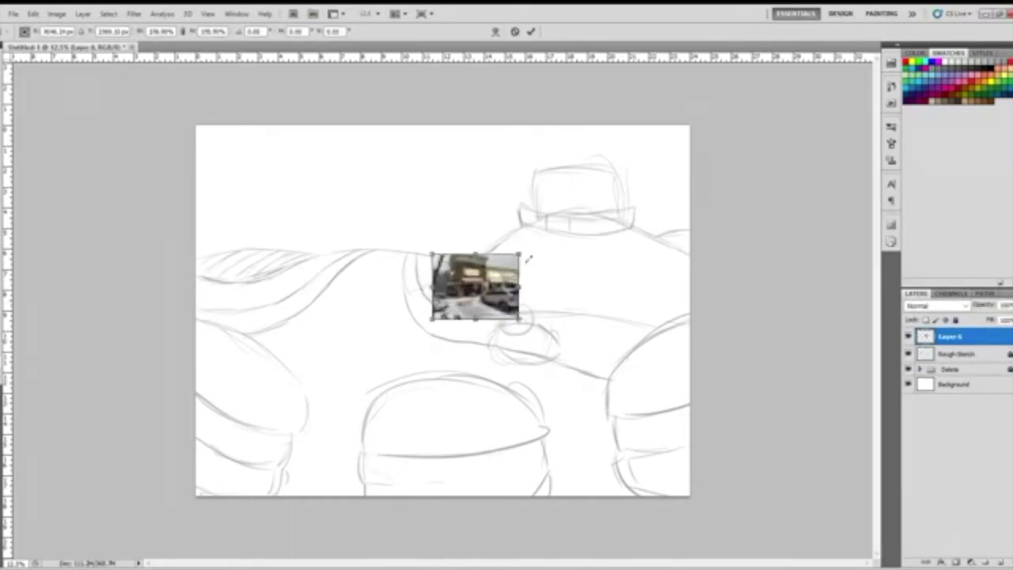
left_click_drag(596, 224, 701, 160)
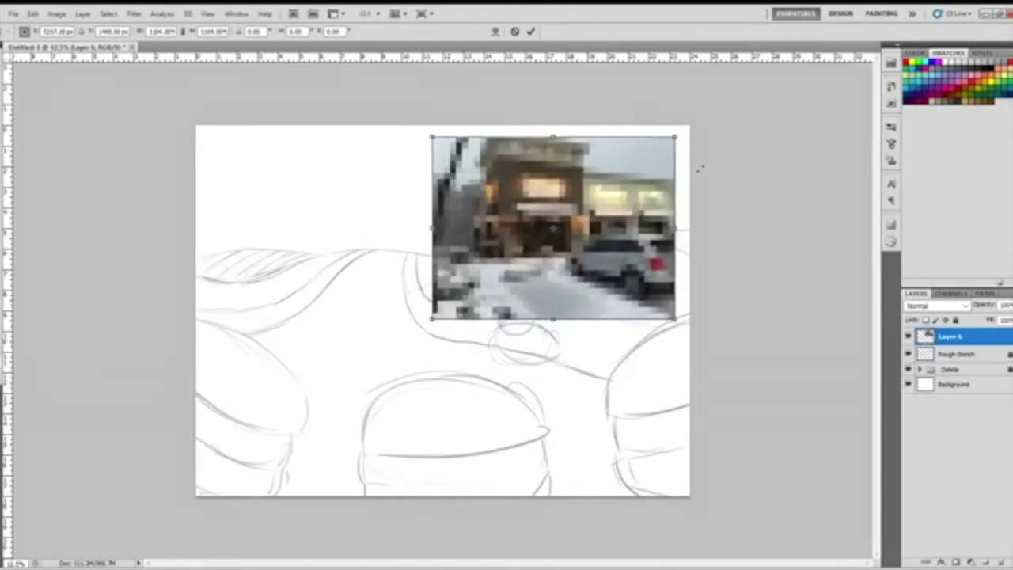
key("Return")
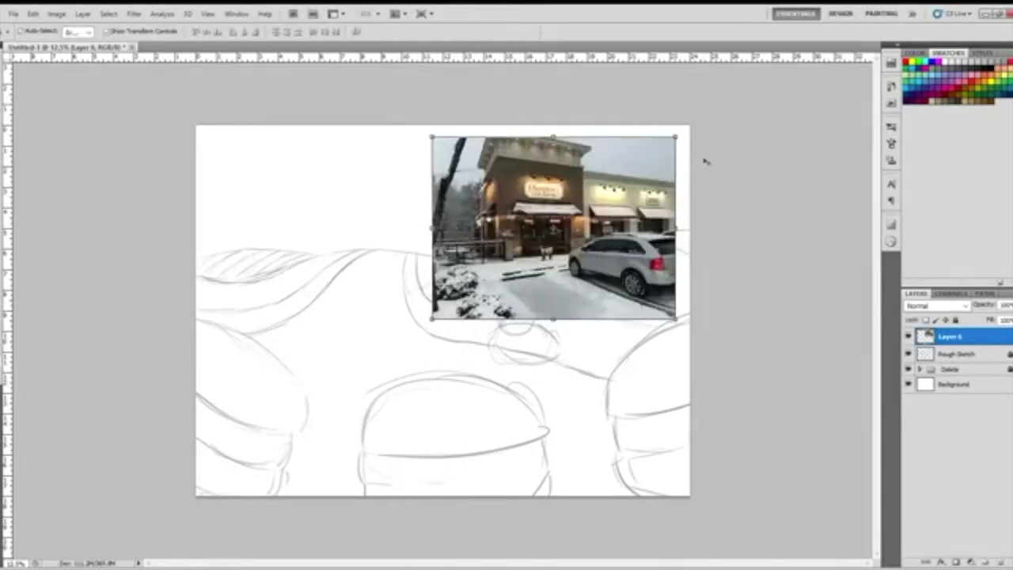
Rename the storefront photo's layer as REF_Charltons and move the photo left, clear of the sketched barn.
double_click(950, 336)
type("ref")
type("_D")
type("verhead")
key("Return")
left_click(969, 442)
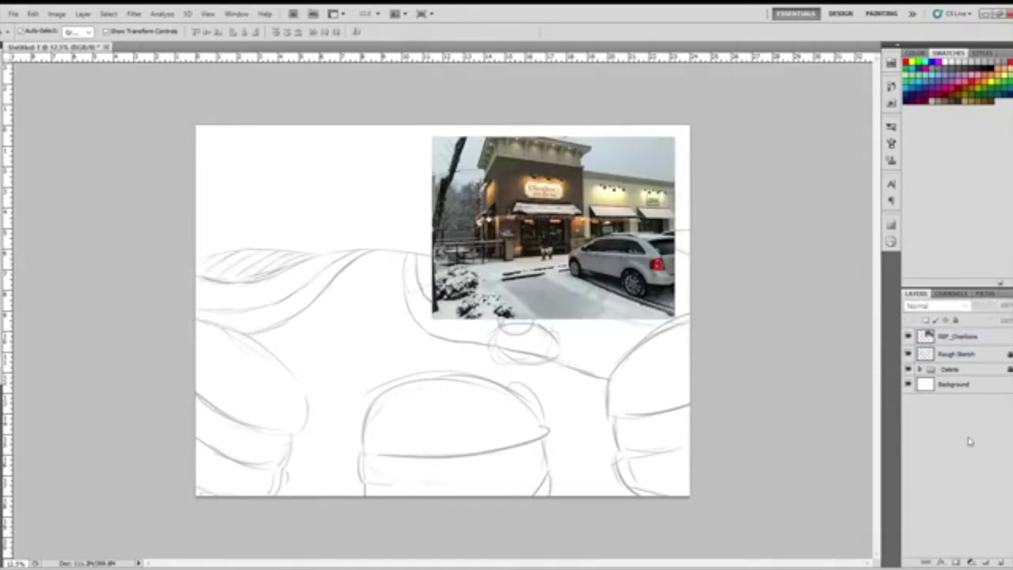
left_click_drag(629, 265, 469, 279)
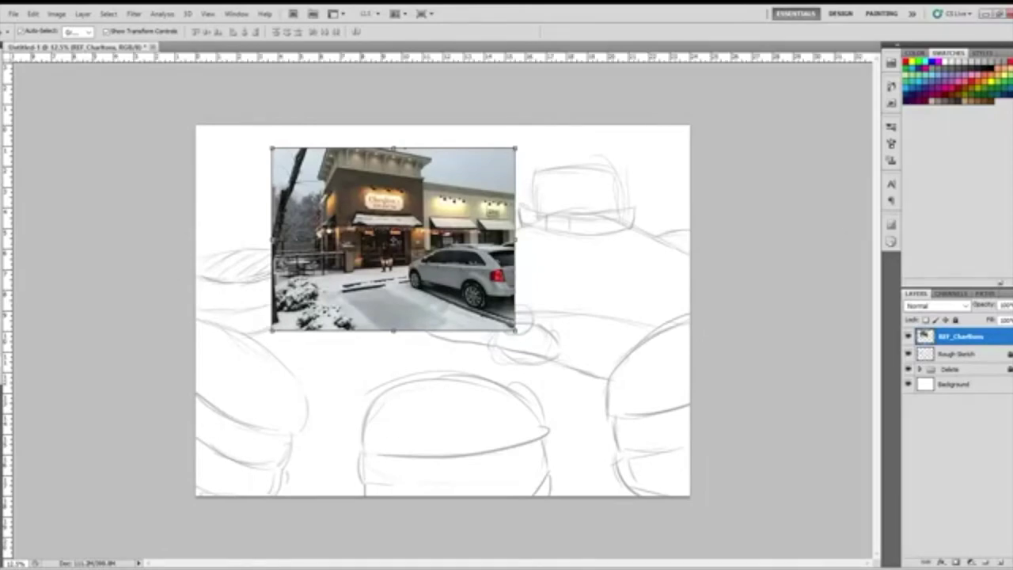
Paste the photo of the crouching farmer, enlarge it and shift it right towards the sketched character.
key("ctrl+v")
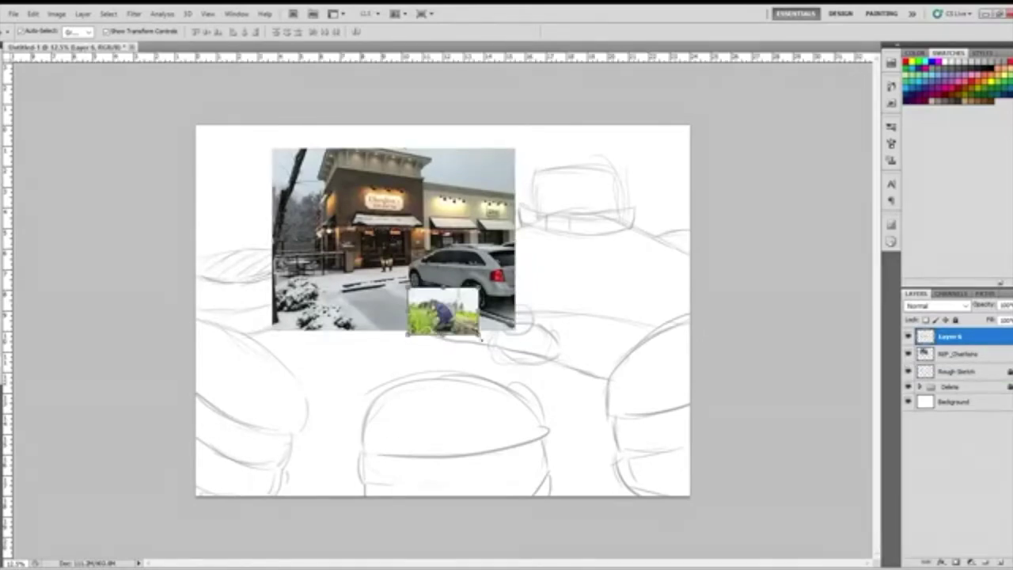
key("ctrl+t")
left_click_drag(481, 338, 584, 406)
key("Return")
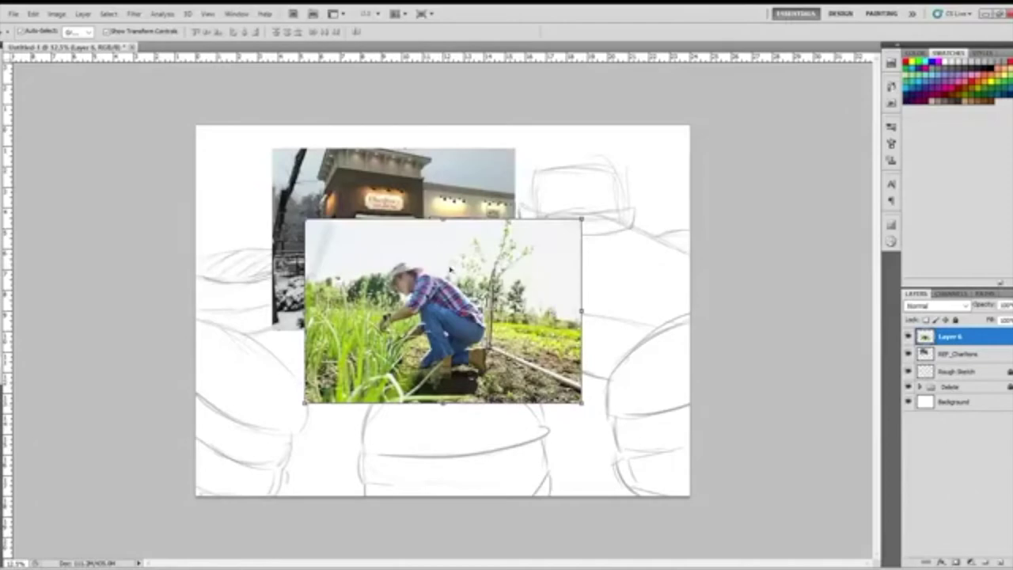
left_click_drag(431, 237, 484, 226)
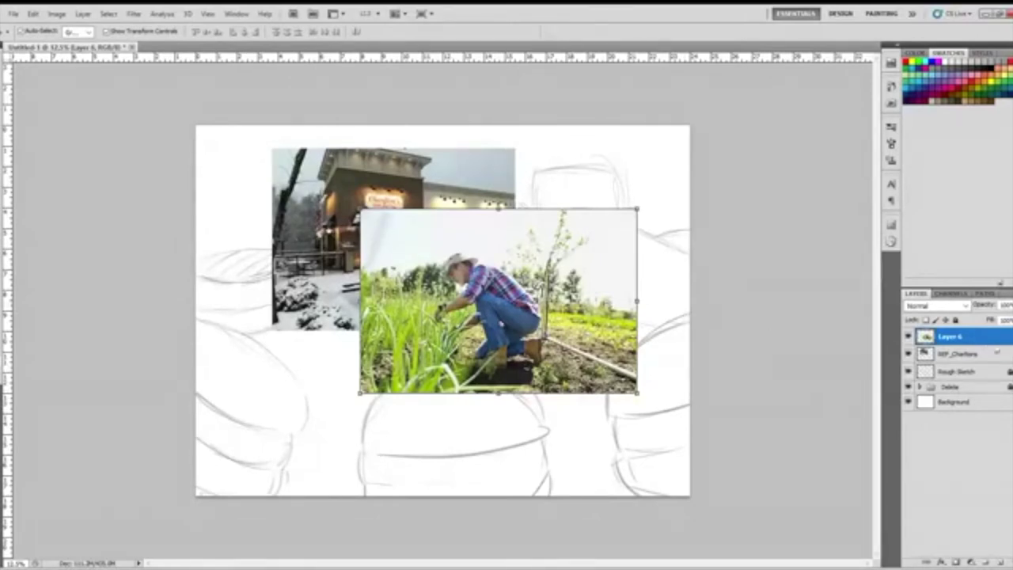
Hide the REF_Charltons layer and lower the farmer photo's opacity until the sketch shows through.
left_click(909, 337)
left_click(908, 353)
left_click(908, 336)
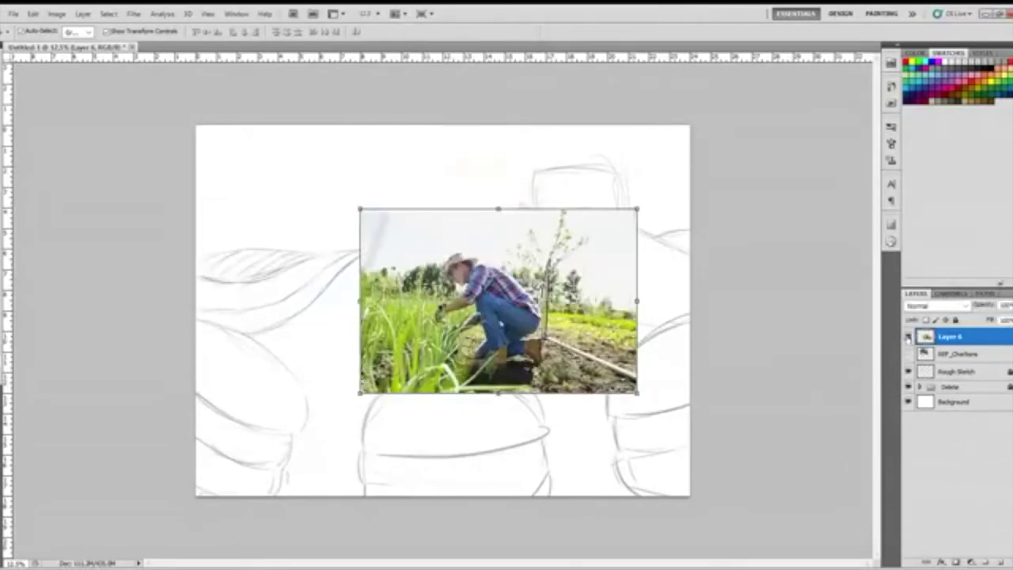
left_click(1008, 305)
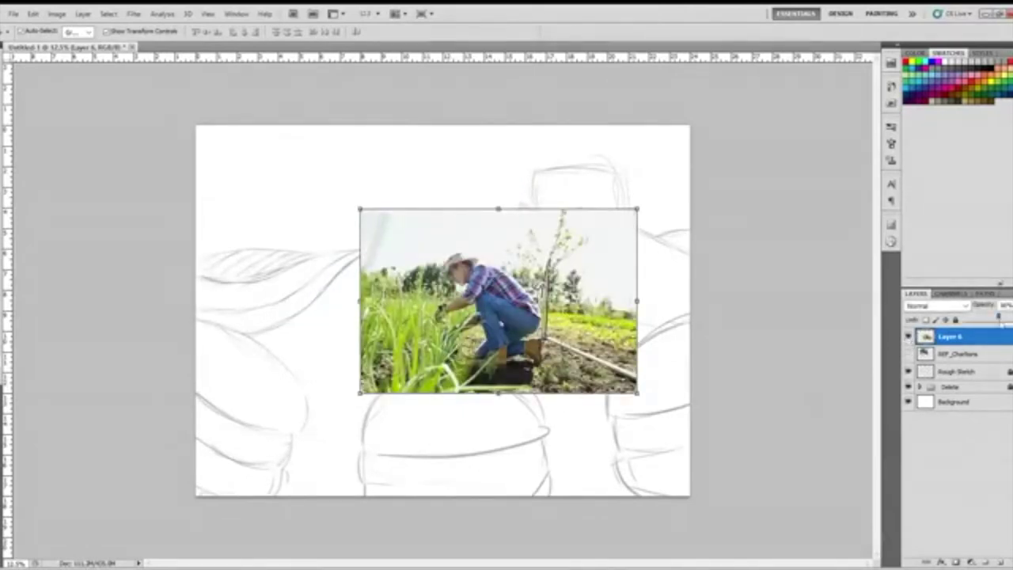
left_click_drag(1007, 315, 988, 321)
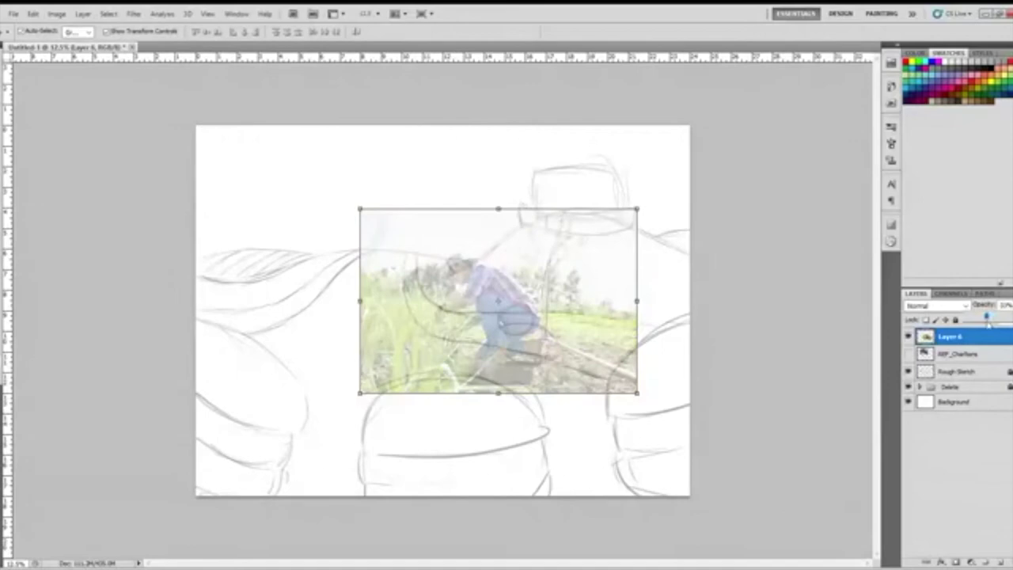
Scale the farmer photo down to line up with the sketched character on the path, then hide its layer.
left_click_drag(360, 209, 429, 264)
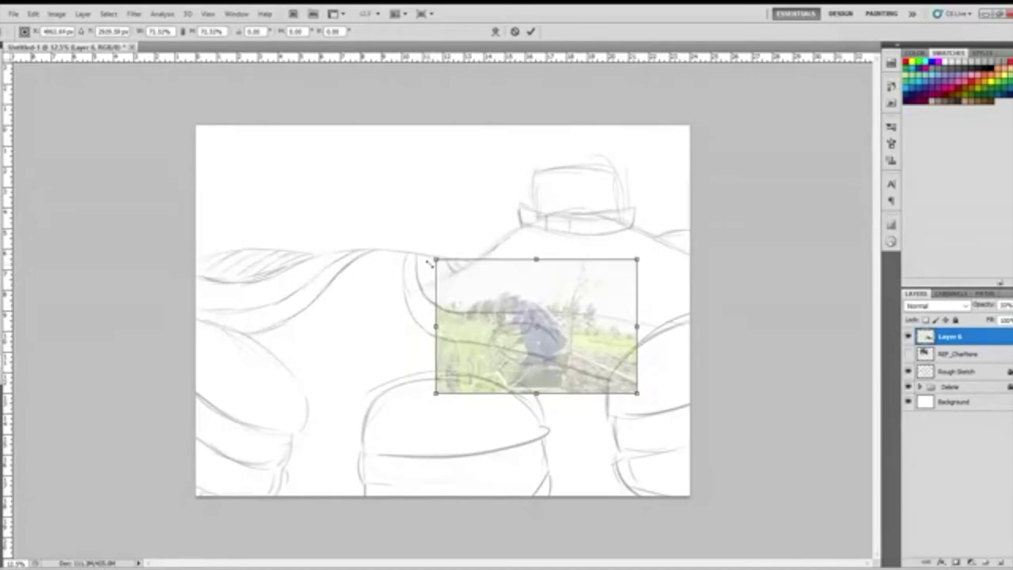
left_click_drag(575, 360, 569, 364)
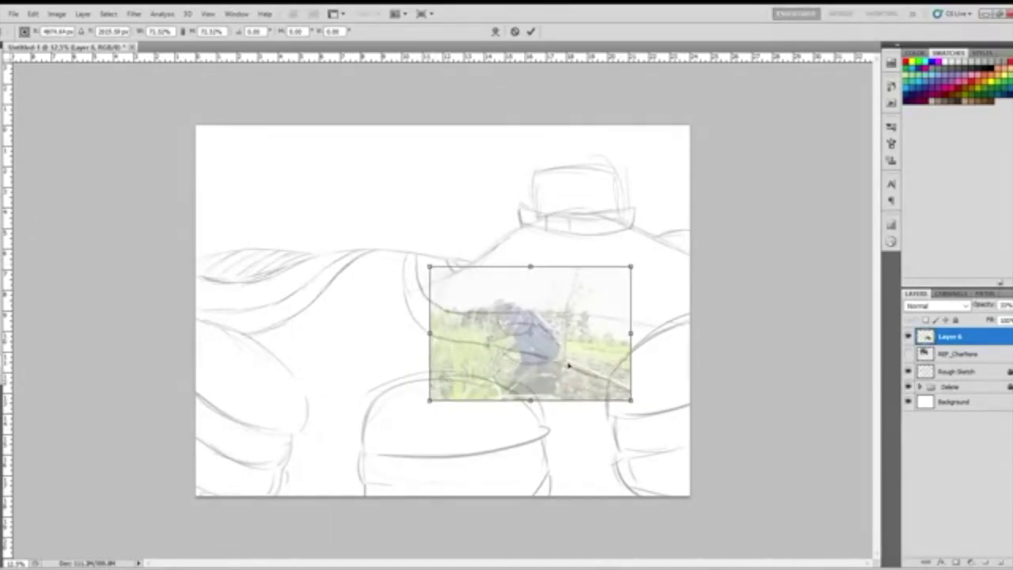
key("Return")
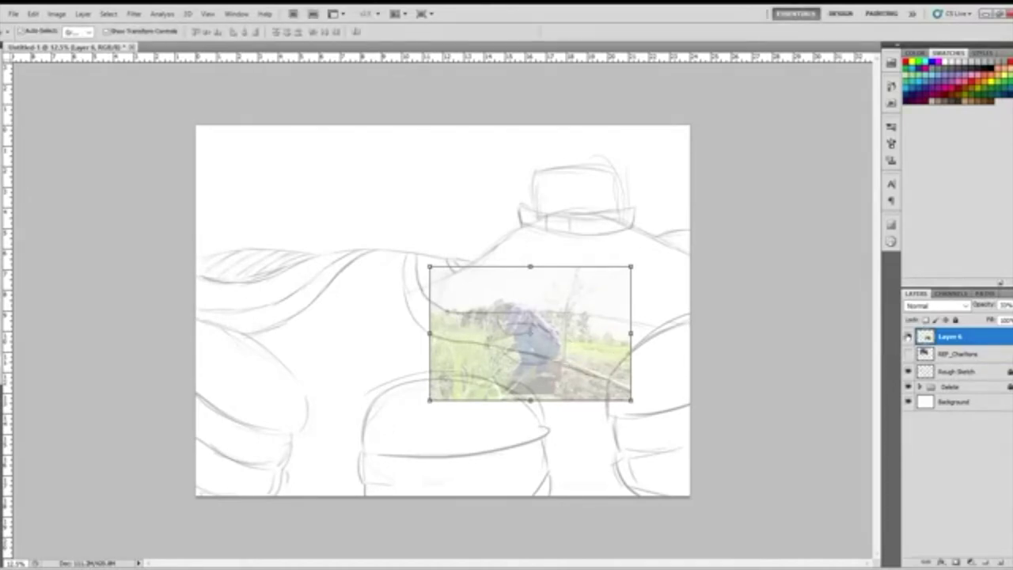
left_click(908, 337)
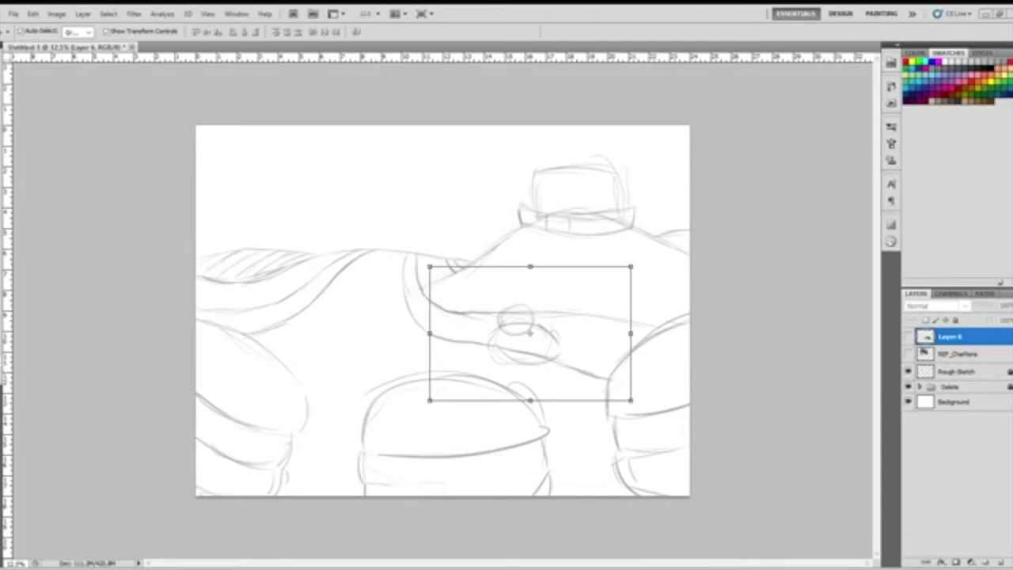
key("Return")
Paste the photo of the farmer picking tomatoes, enlarge it to about 288%, and move it left of the sketched character.
key("ctrl+v")
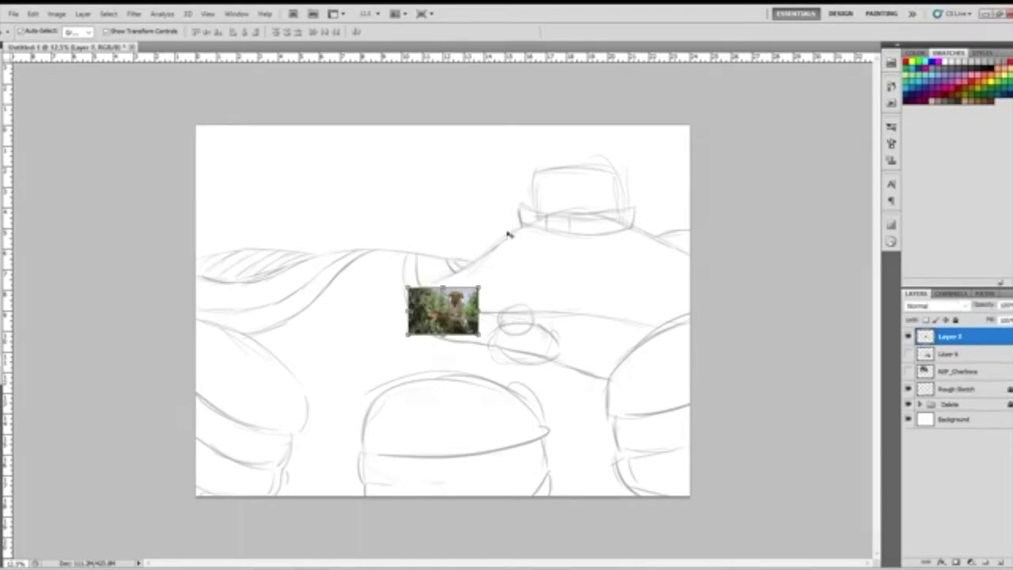
key("ctrl+t")
left_click_drag(480, 335, 544, 378)
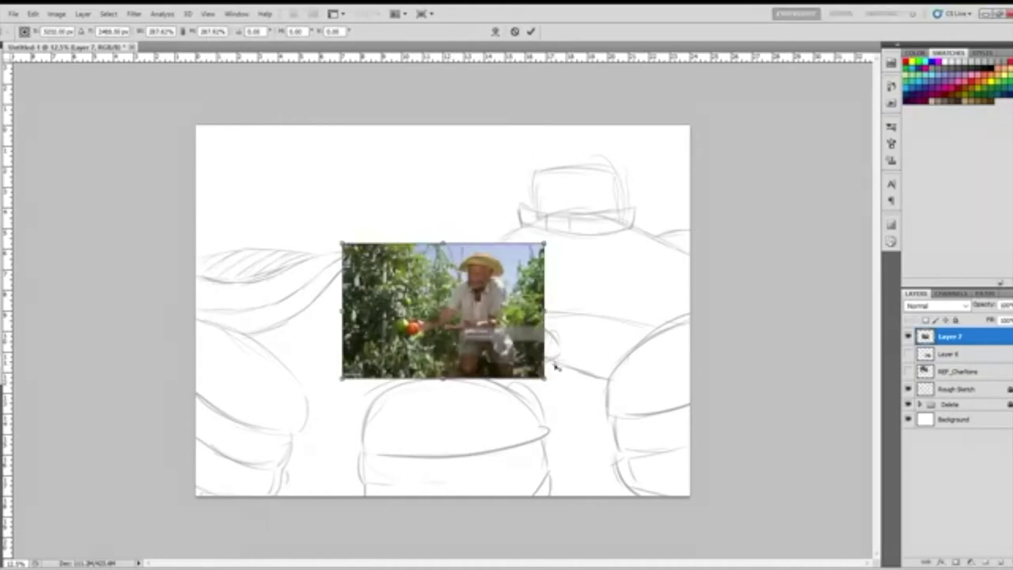
key("Return")
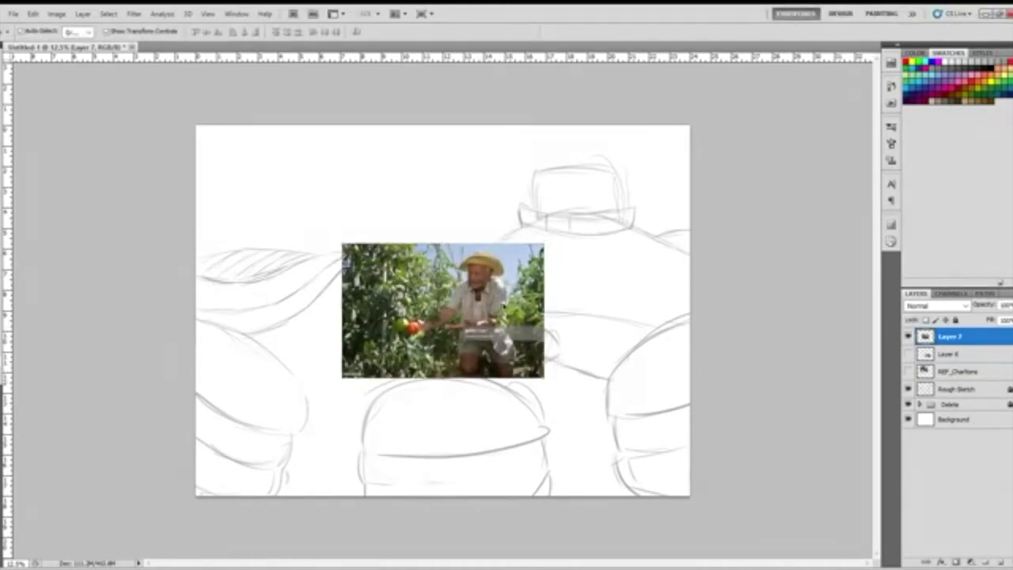
left_click_drag(504, 307, 442, 307)
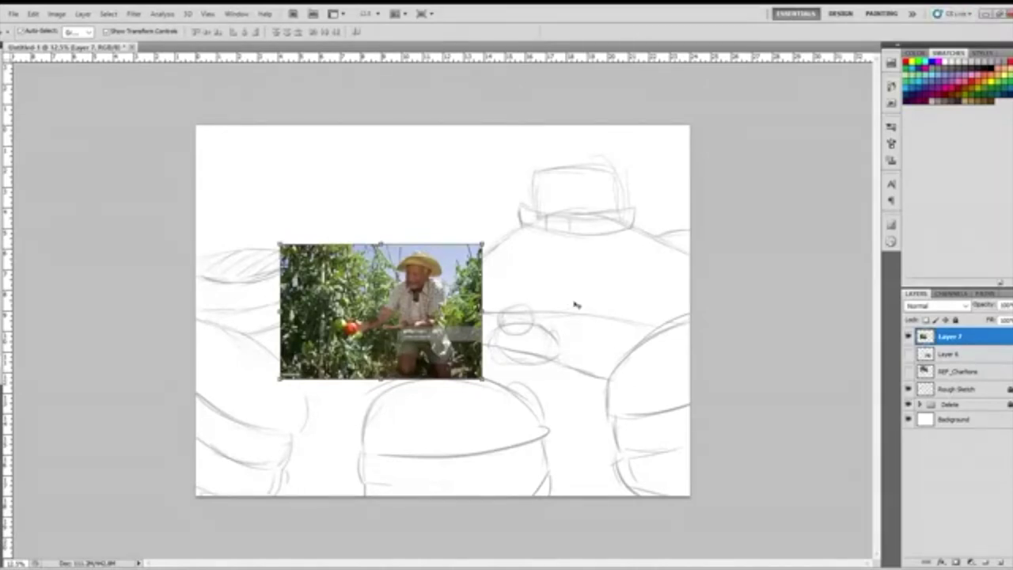
Paste the burger and fries photo on a new layer, enlarge it, and place it in the canvas's upper-right corner.
left_click(999, 558)
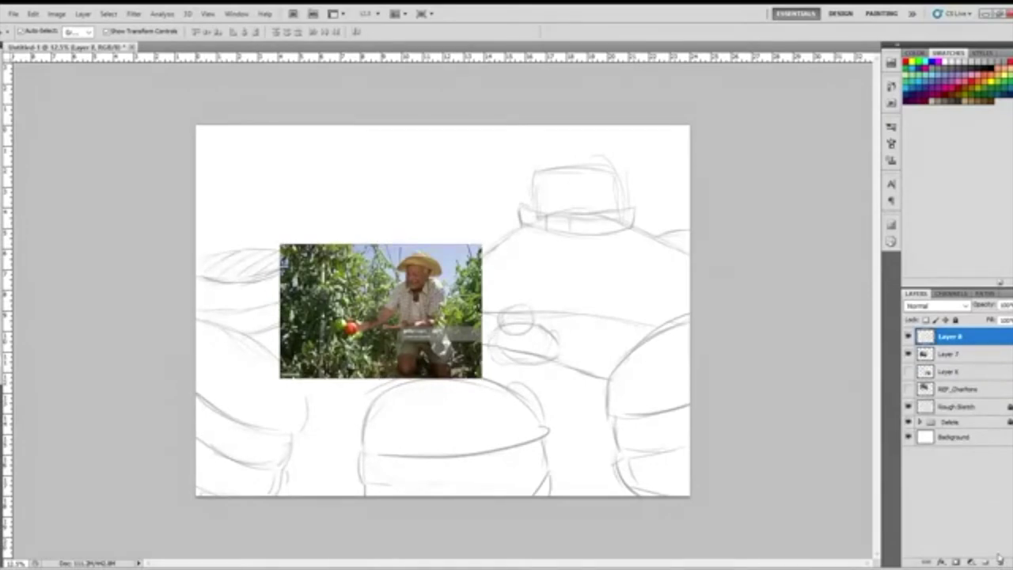
key("b")
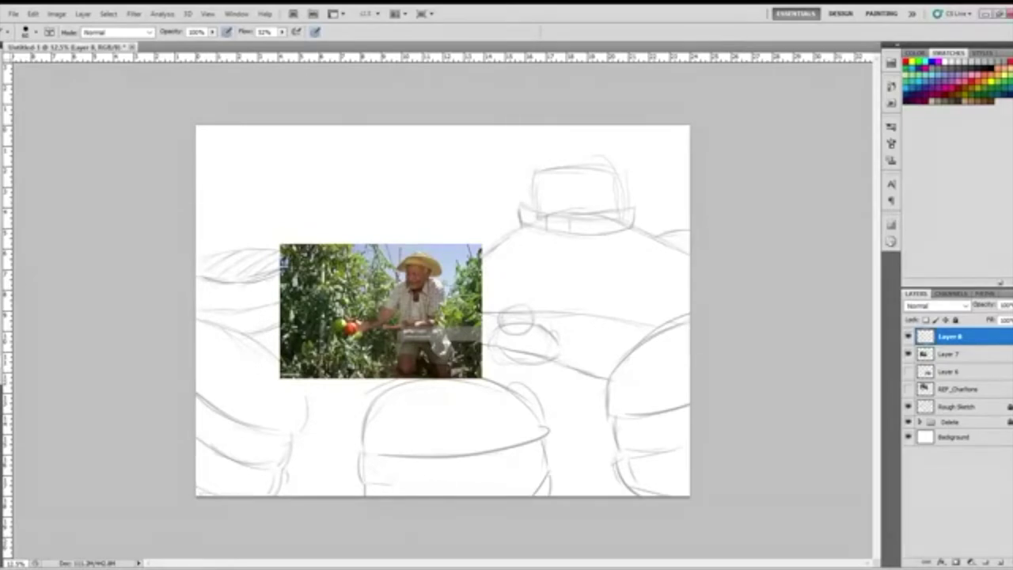
key("v")
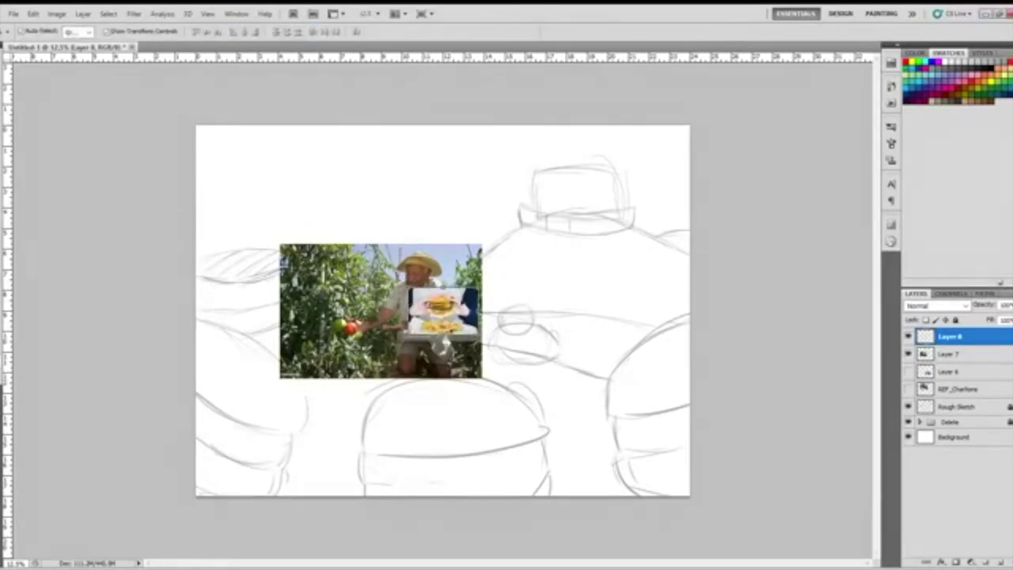
key("ctrl+t")
left_click_drag(479, 287, 556, 232)
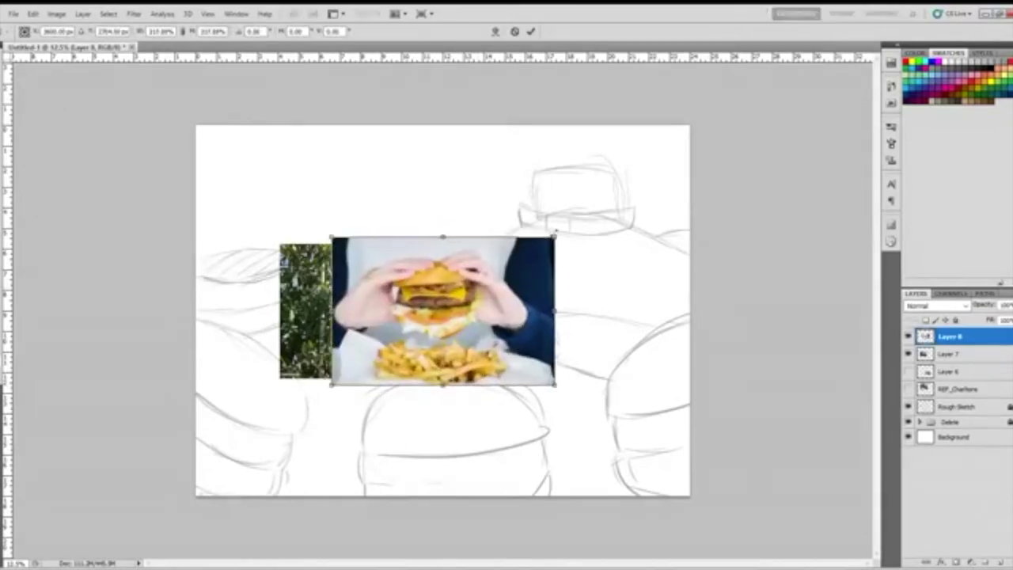
key("Return")
left_click_drag(513, 284, 649, 171)
key("ctrl+t")
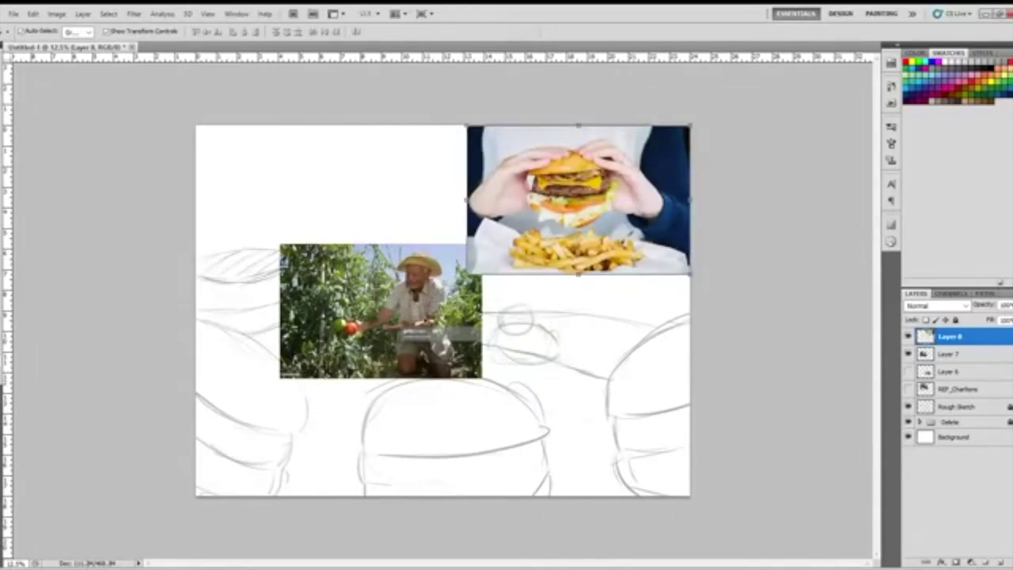
key("Return")
Move the tomato farmer photo up and left, and add a new layer above the burger photo.
left_click_drag(411, 321, 334, 276)
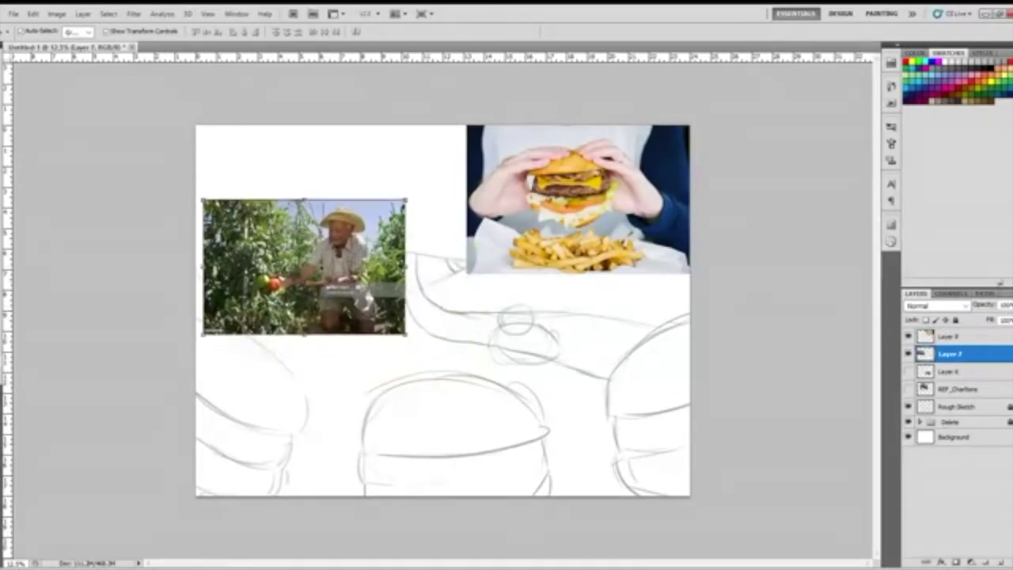
left_click(966, 339)
left_click(995, 560)
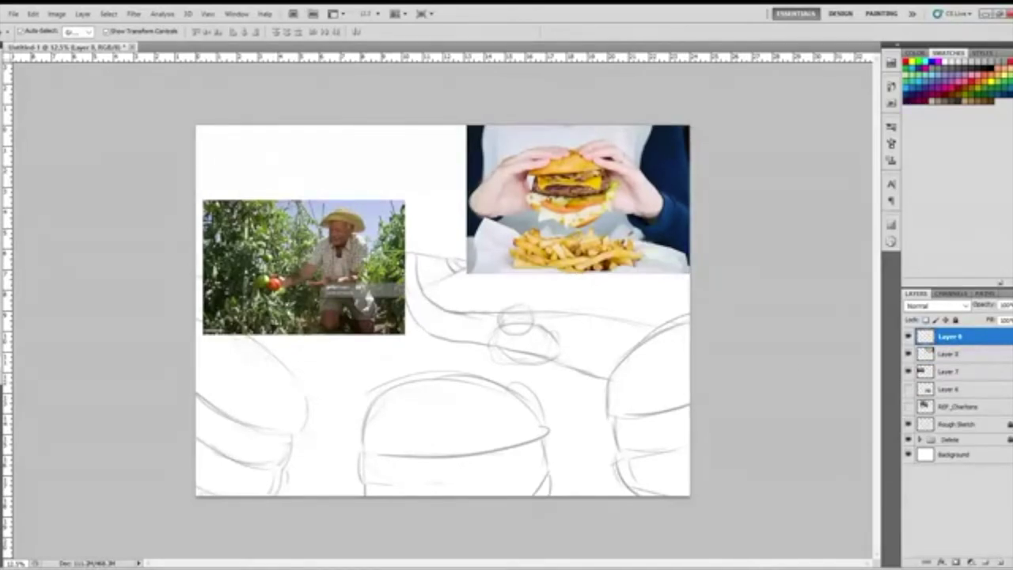
Brush a larger round head for the character over the rough one on the path.
key("b")
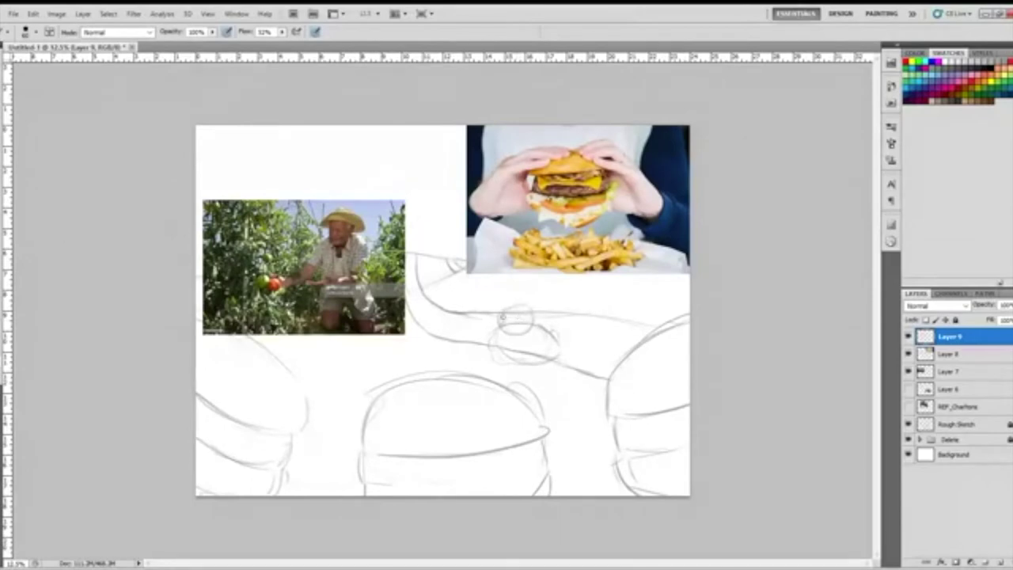
mouse_move(505, 309)
left_mouse_down()
mouse_move(500, 321)
mouse_move(514, 325)
mouse_move(506, 305)
left_mouse_up()
key("ctrl+z")
mouse_move(538, 301)
left_mouse_down()
mouse_move(491, 320)
mouse_move(538, 296)
mouse_move(494, 310)
mouse_move(554, 305)
left_mouse_up()
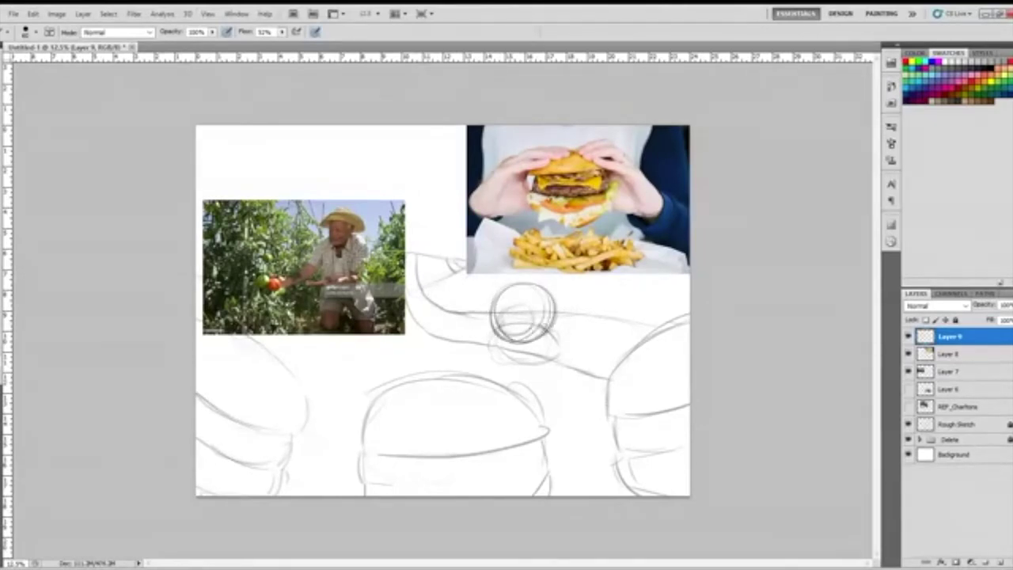
left_click_drag(512, 326, 528, 313)
Sketch the character's hunched torso and curved back, with two short crouching legs beneath.
mouse_move(504, 330)
left_mouse_down()
mouse_move(520, 370)
mouse_move(577, 388)
left_mouse_up()
left_click_drag(519, 361, 580, 387)
mouse_move(548, 310)
left_mouse_down()
mouse_move(584, 336)
mouse_move(597, 381)
left_mouse_up()
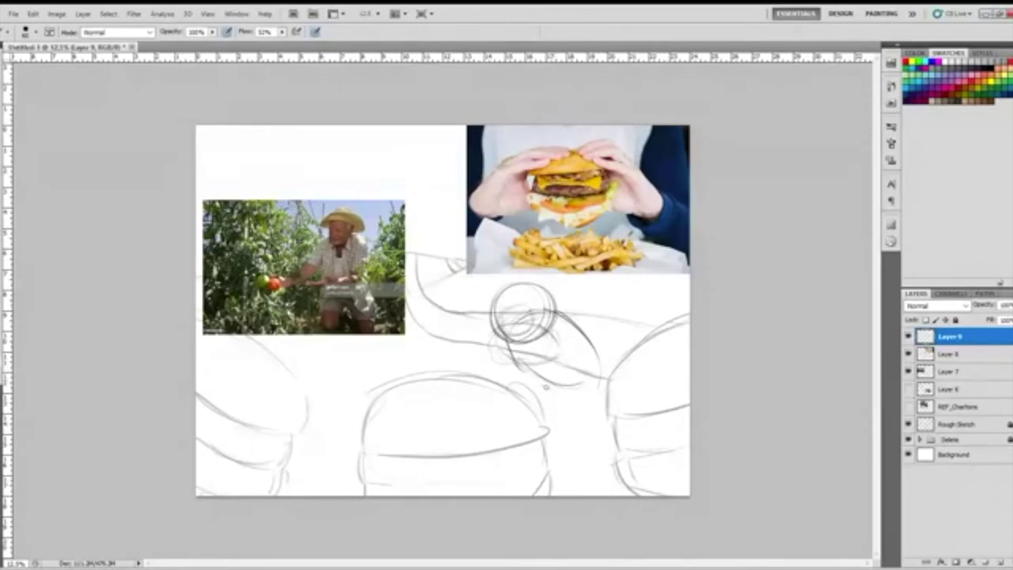
mouse_move(571, 388)
left_mouse_down()
mouse_move(552, 385)
mouse_move(567, 386)
mouse_move(576, 418)
left_mouse_up()
mouse_move(599, 370)
left_mouse_down()
mouse_move(592, 418)
mouse_move(578, 418)
mouse_move(611, 420)
left_mouse_up()
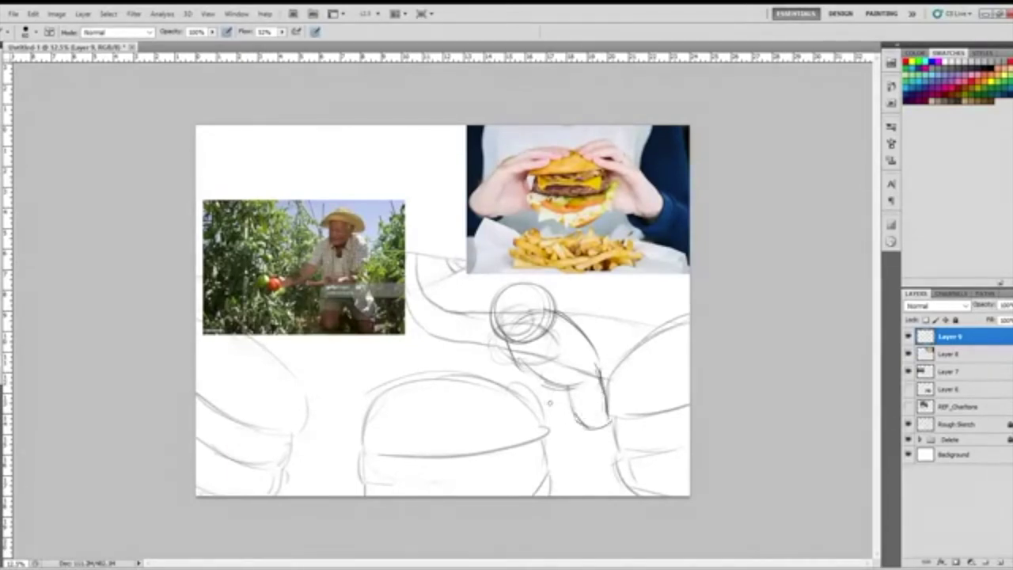
left_click_drag(557, 387, 550, 416)
mouse_move(527, 366)
left_mouse_down()
mouse_move(526, 419)
mouse_move(543, 413)
mouse_move(541, 427)
mouse_move(525, 424)
mouse_move(562, 407)
left_mouse_up()
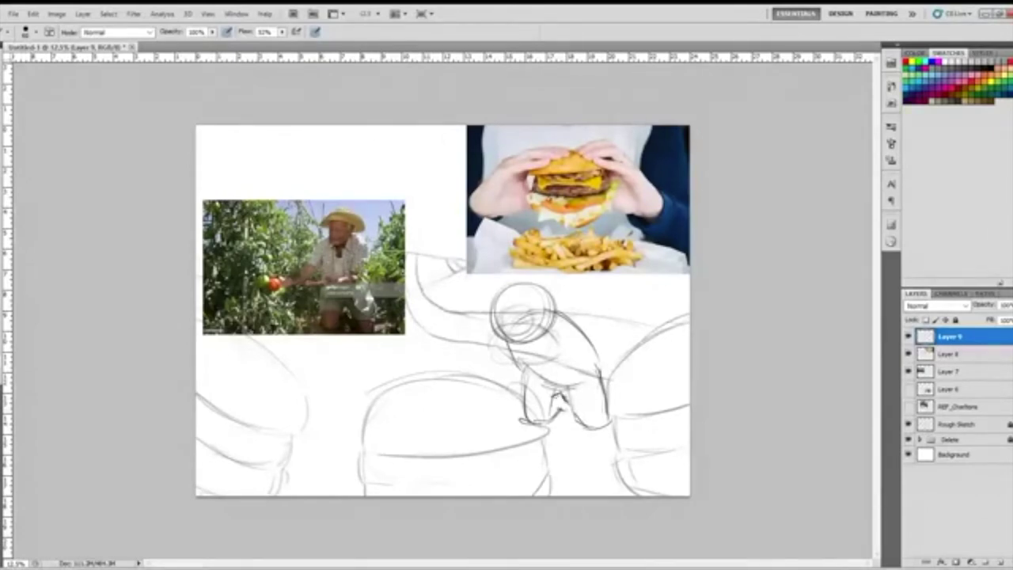
mouse_move(561, 409)
left_mouse_down()
mouse_move(554, 397)
mouse_move(568, 413)
left_mouse_up()
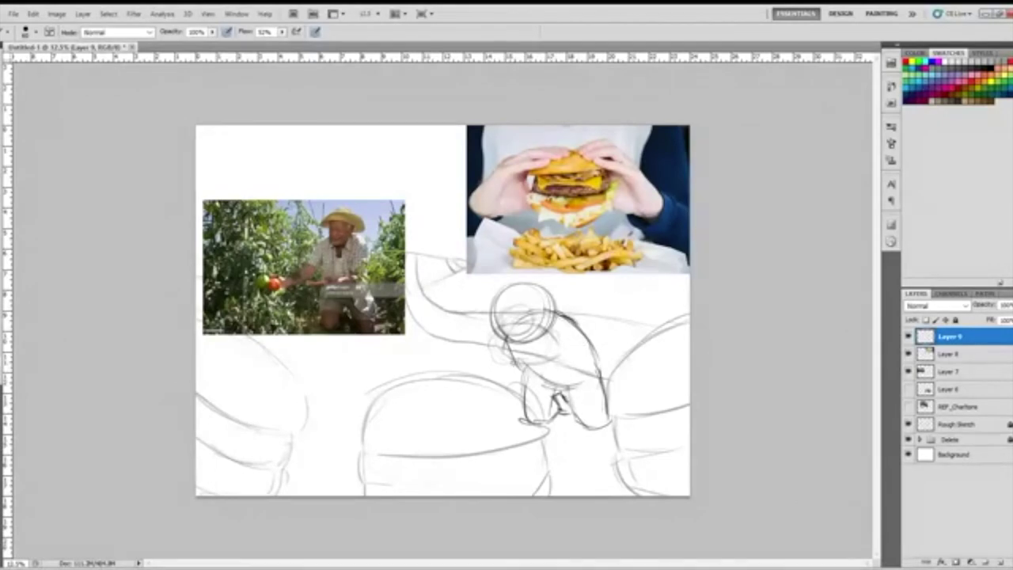
Sketch a round burger in front of the character's chest and the bent arms reaching to hold it.
mouse_move(497, 362)
left_mouse_down()
mouse_move(519, 374)
mouse_move(510, 378)
mouse_move(524, 372)
mouse_move(500, 378)
mouse_move(532, 377)
left_mouse_up()
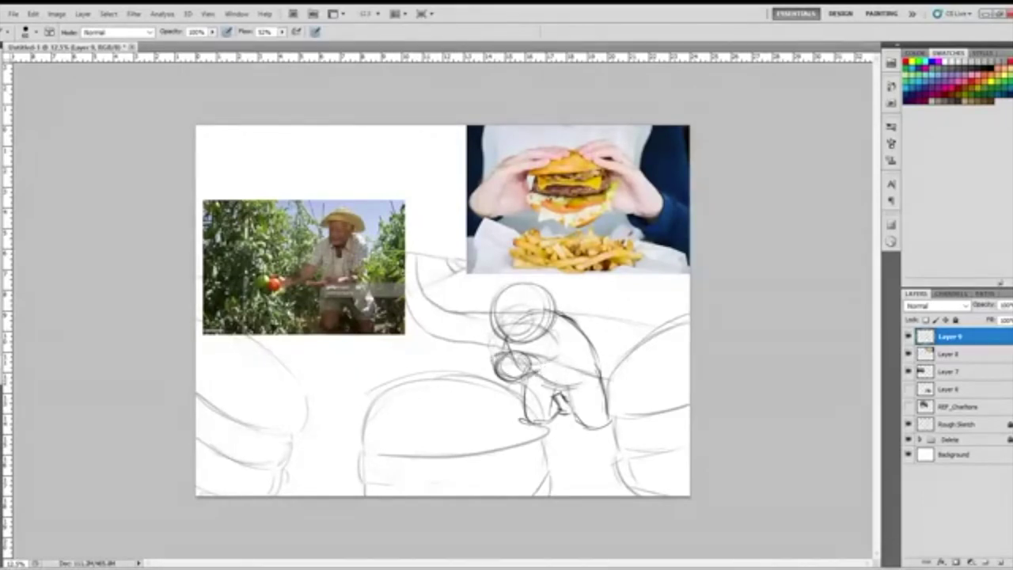
mouse_move(579, 348)
left_mouse_down()
mouse_move(580, 371)
mouse_move(569, 325)
mouse_move(563, 356)
left_mouse_up()
mouse_move(538, 360)
left_mouse_down()
mouse_move(558, 355)
mouse_move(549, 327)
left_mouse_up()
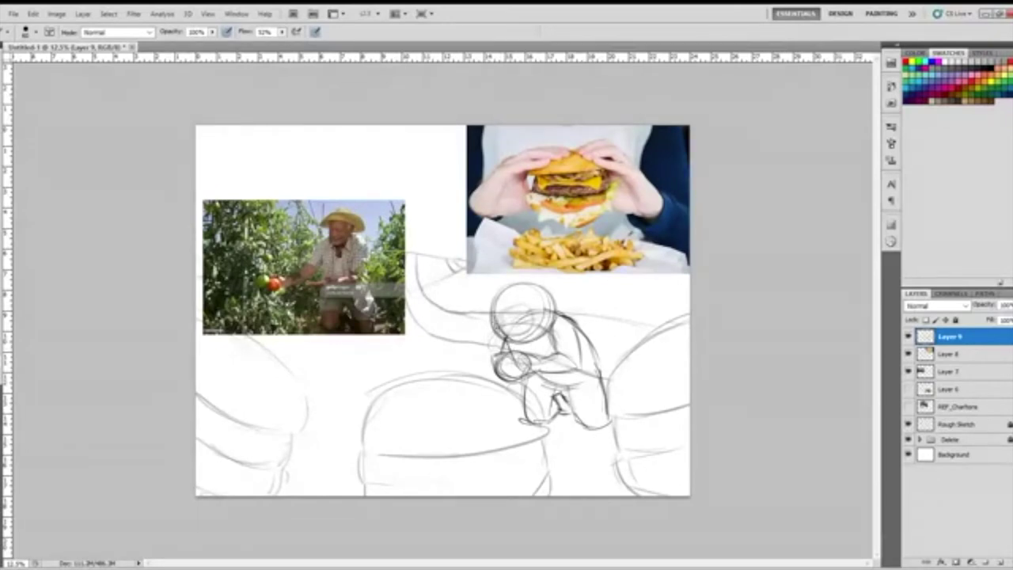
mouse_move(550, 325)
left_mouse_down()
mouse_move(512, 340)
mouse_move(492, 328)
left_mouse_up()
Sketch the character's face inside the head circle, with guide lines, round eyes and a mouth.
key("e")
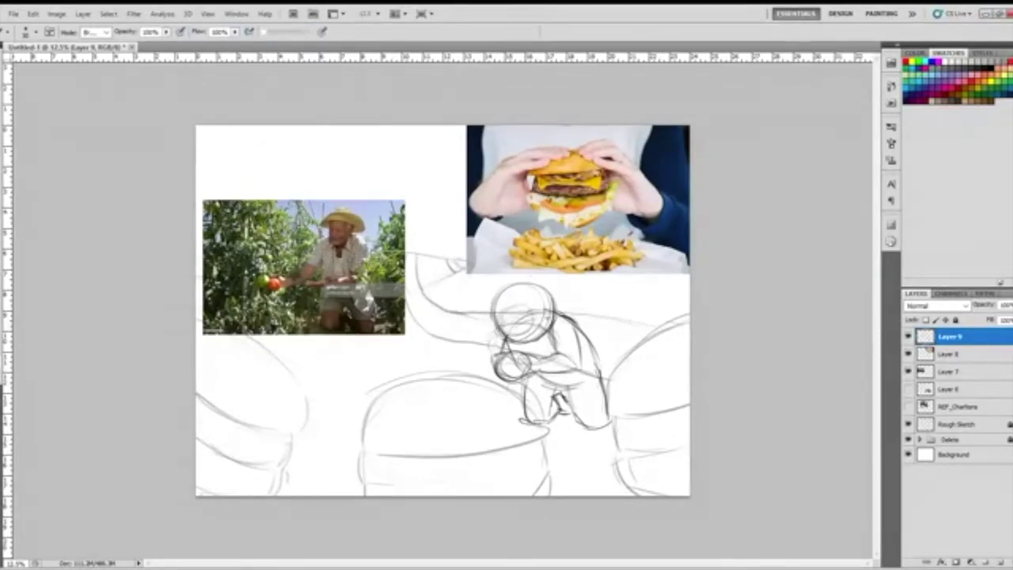
key("b")
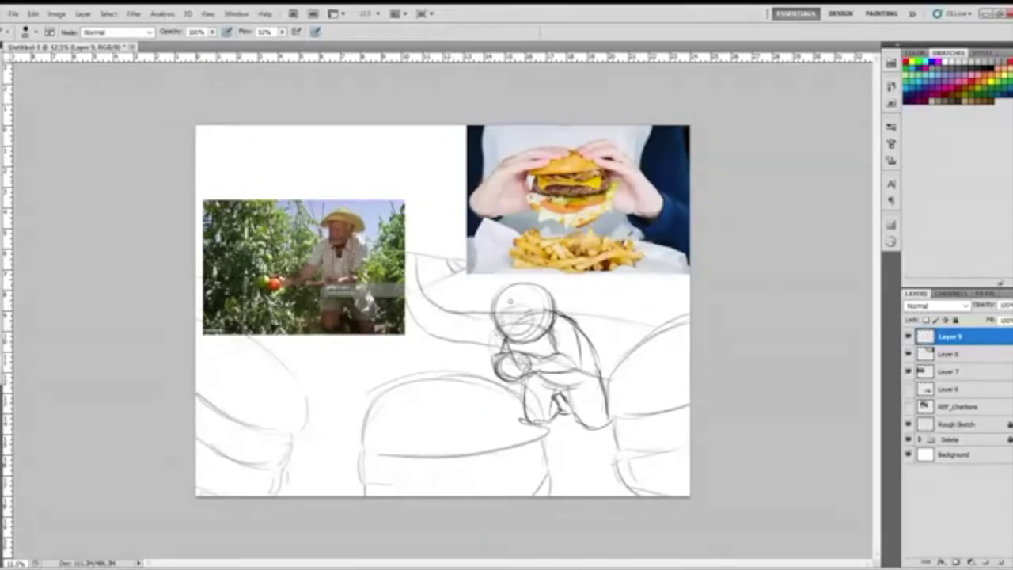
mouse_move(508, 294)
left_mouse_down()
mouse_move(524, 339)
mouse_move(551, 314)
mouse_move(504, 327)
mouse_move(529, 328)
left_mouse_up()
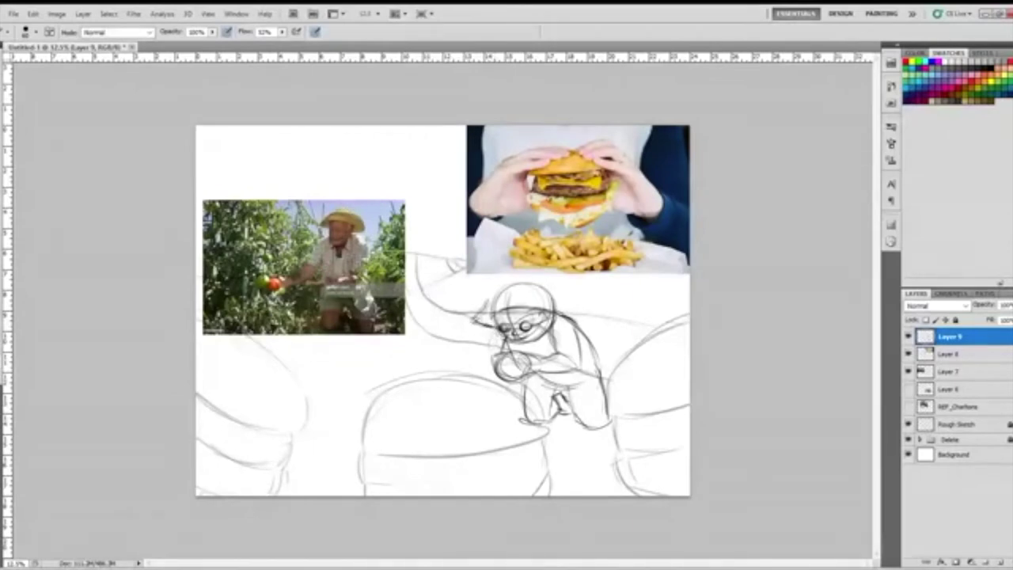
Sketch a hat brim around the head, pointed on the left and turned up on the right.
left_click_drag(488, 301, 477, 318)
left_click_drag(479, 307, 498, 292)
left_click_drag(491, 296, 516, 290)
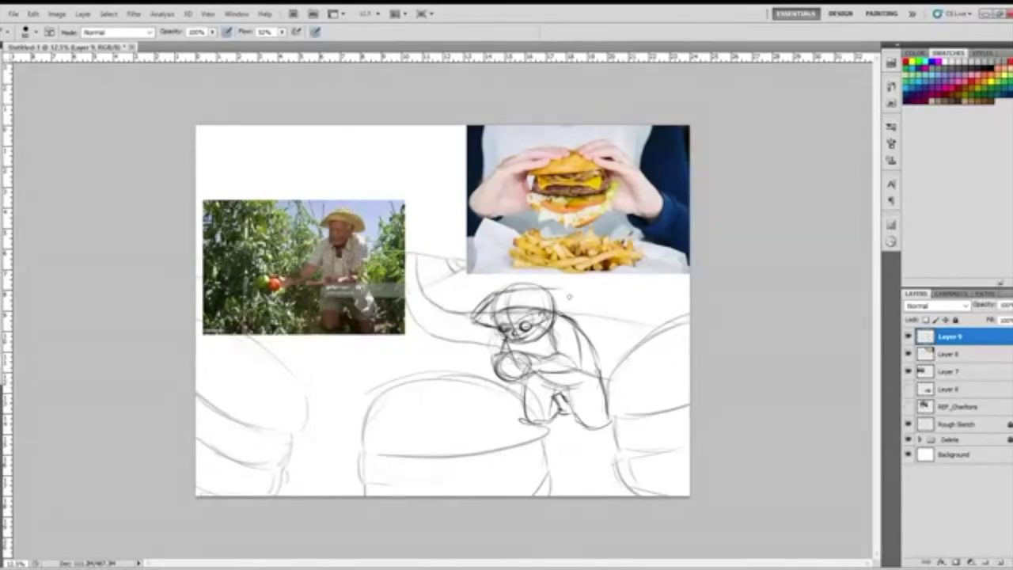
left_click_drag(560, 288, 583, 309)
Hide the burger photo's layer, touch up the brim's left side, and sketch a dented crown on top of the hat.
left_click(909, 354)
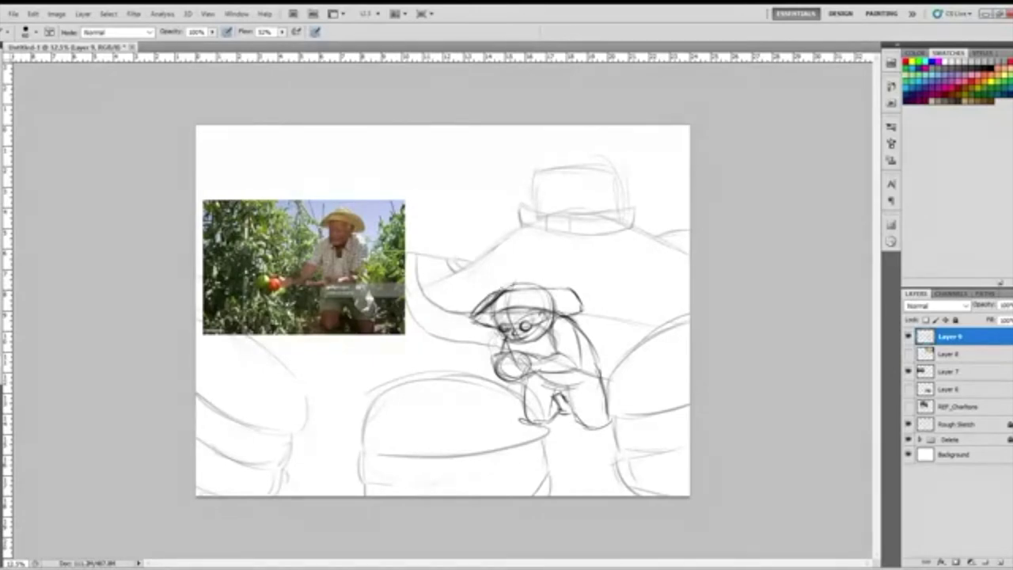
key("e")
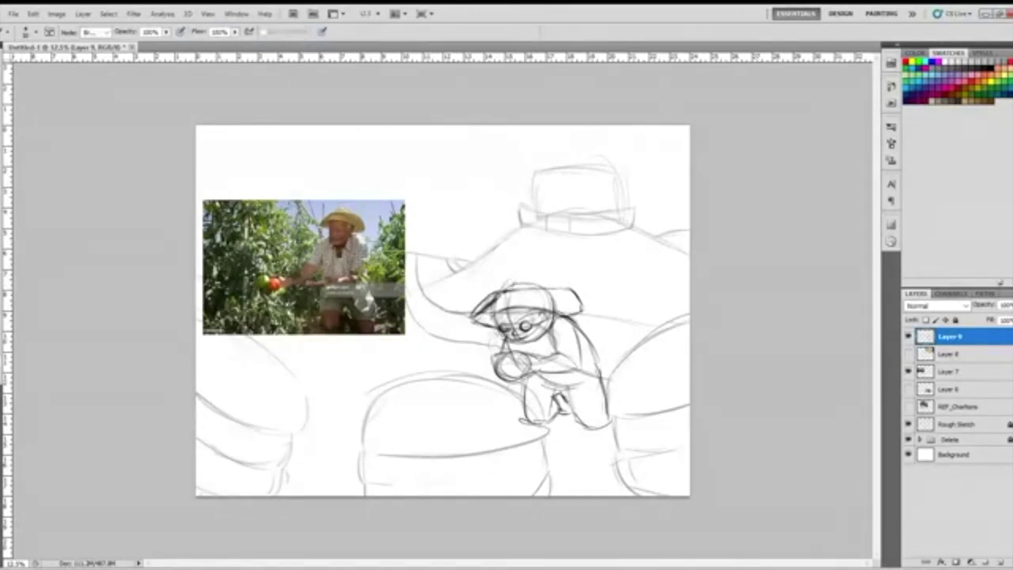
left_click_drag(497, 297, 478, 315)
key("b")
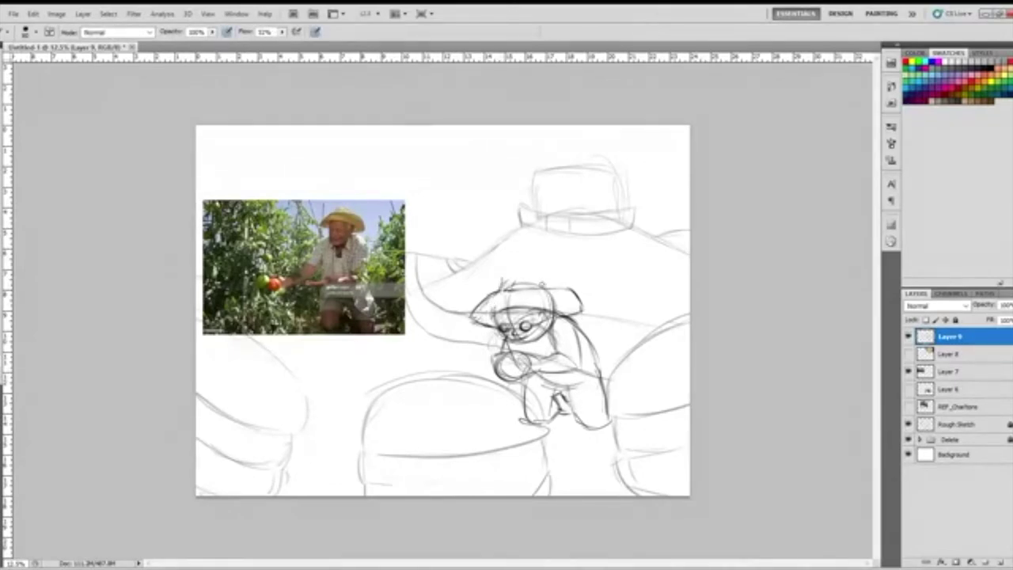
left_click_drag(536, 277, 545, 292)
mouse_move(504, 280)
left_mouse_down()
mouse_move(498, 287)
mouse_move(507, 278)
left_mouse_up()
left_click_drag(510, 276, 539, 281)
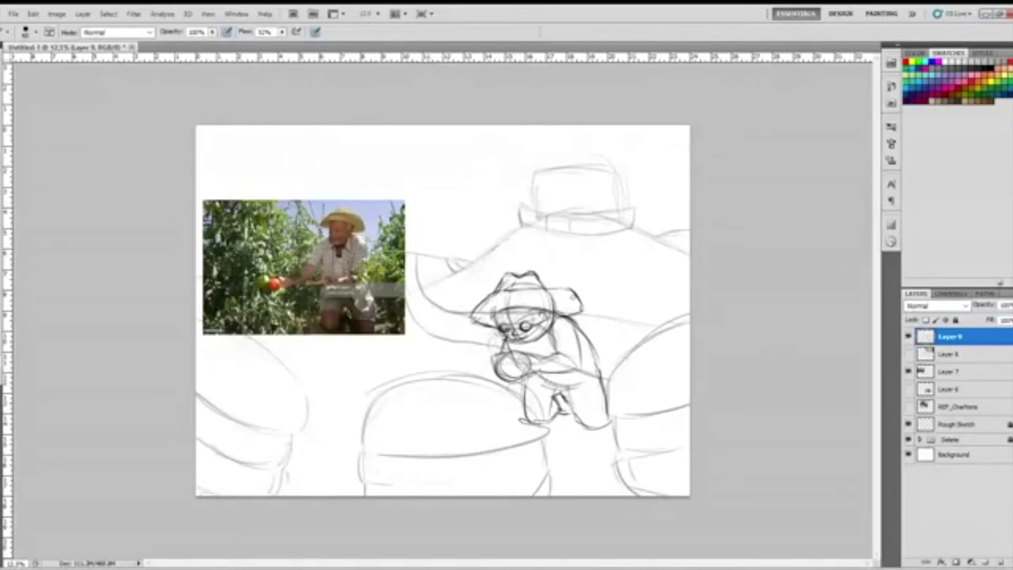
Erase the turned-up hat brim and redraw it as a wide, curved straw-hat brim with darkened edges on both sides.
left_click_drag(571, 290, 501, 292)
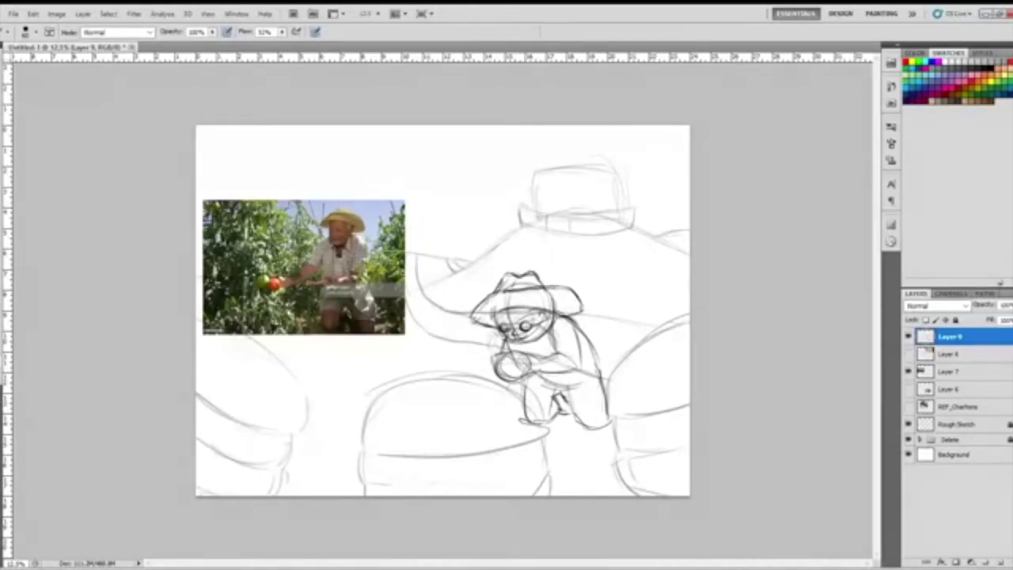
mouse_move(501, 293)
left_mouse_down()
mouse_move(475, 315)
mouse_move(491, 294)
left_mouse_up()
key("e")
mouse_move(481, 315)
left_mouse_down()
mouse_move(486, 302)
mouse_move(519, 294)
mouse_move(582, 295)
mouse_move(521, 287)
mouse_move(479, 303)
mouse_move(472, 323)
mouse_move(483, 316)
left_mouse_up()
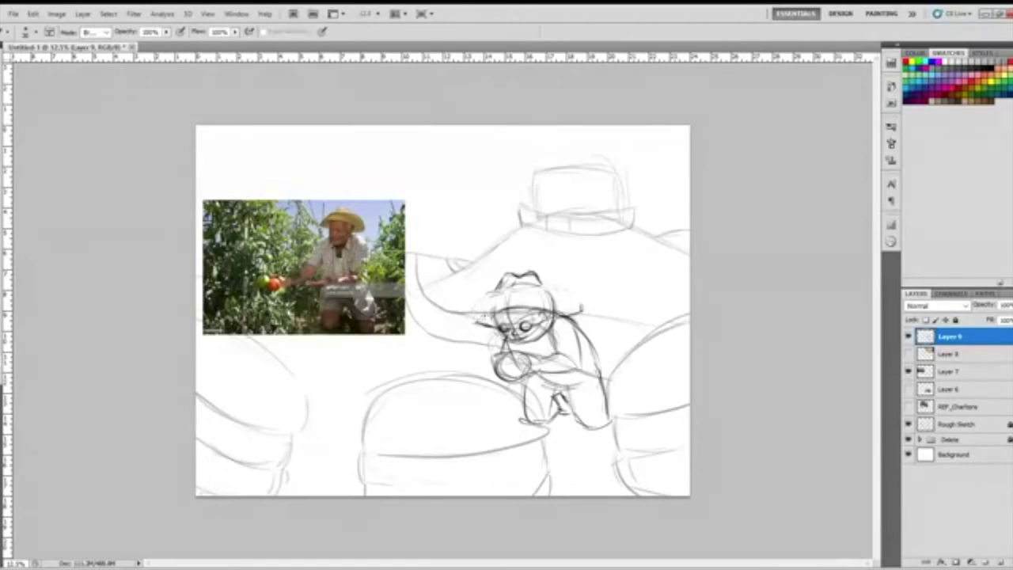
key("b")
mouse_move(564, 317)
left_mouse_down()
mouse_move(585, 307)
mouse_move(493, 328)
mouse_move(458, 310)
mouse_move(540, 290)
mouse_move(581, 302)
left_mouse_up()
left_click_drag(490, 297, 466, 310)
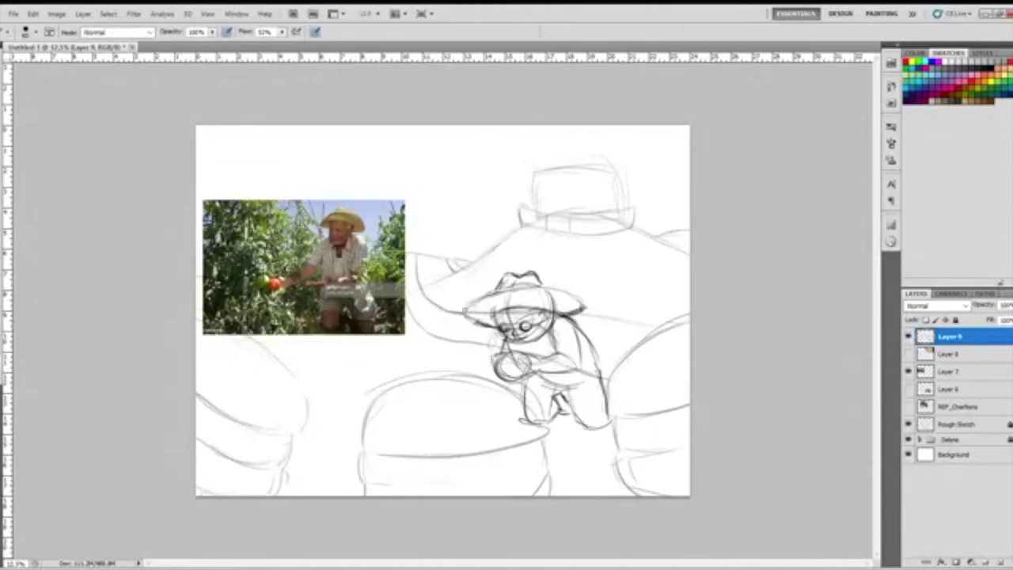
left_click_drag(554, 290, 591, 306)
mouse_move(491, 317)
left_mouse_down()
mouse_move(525, 304)
mouse_move(558, 313)
left_mouse_up()
left_click_drag(494, 315, 554, 309)
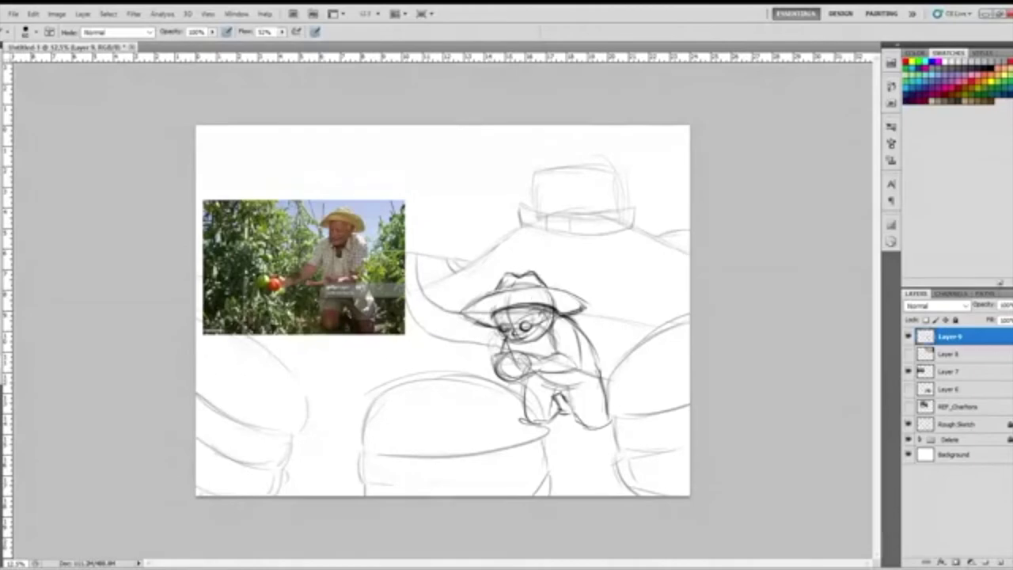
left_click_drag(473, 306, 461, 316)
left_click_drag(577, 297, 581, 307)
key("e")
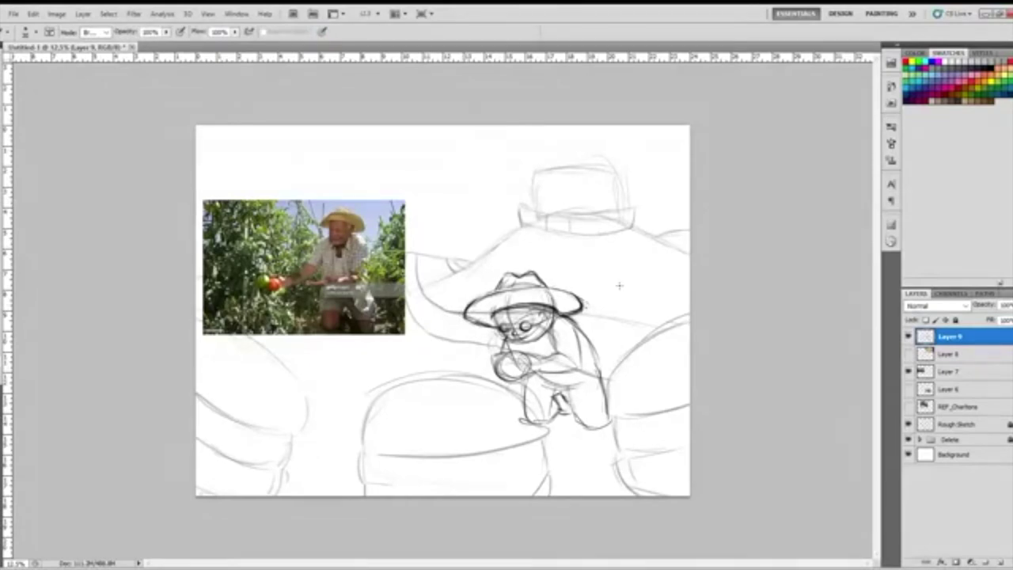
Show the burger photo's layer again and sketch the bun and filling layers of the burger in the character's hands.
key("b")
mouse_move(502, 365)
left_mouse_down()
mouse_move(532, 369)
mouse_move(515, 364)
left_mouse_up()
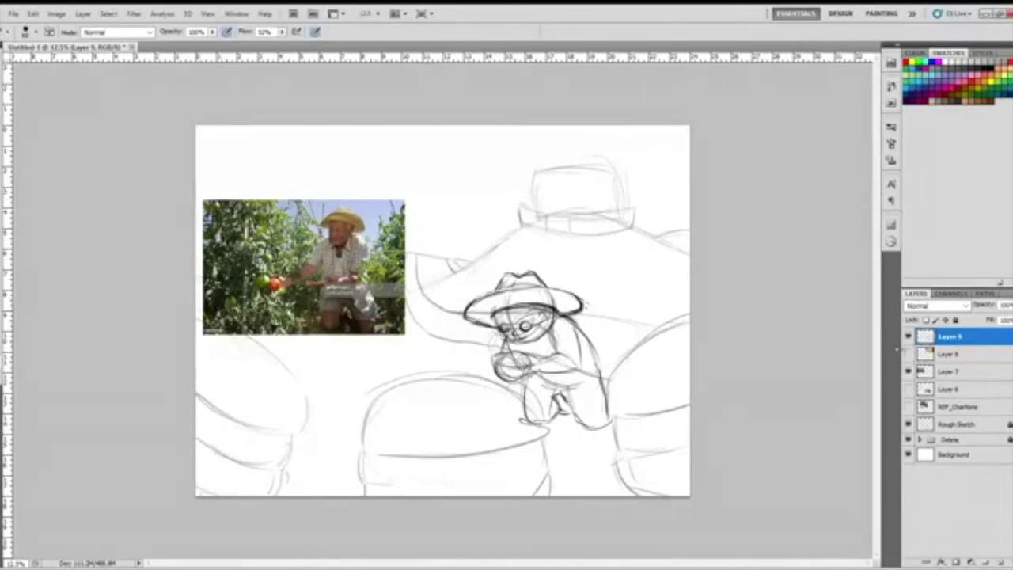
left_click(909, 354)
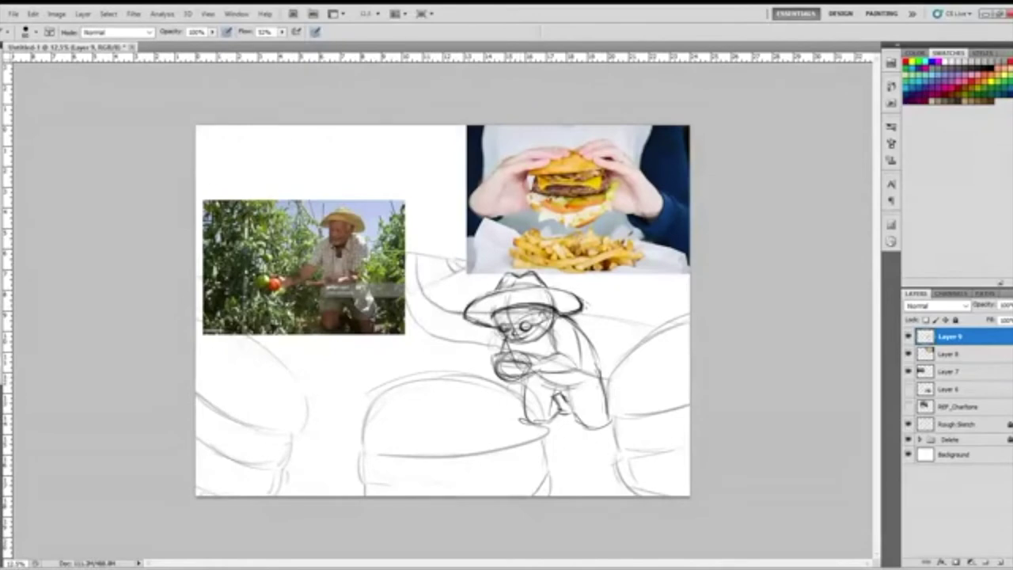
mouse_move(496, 372)
left_mouse_down()
mouse_move(526, 381)
mouse_move(506, 353)
mouse_move(519, 353)
left_mouse_up()
left_click_drag(496, 363, 518, 367)
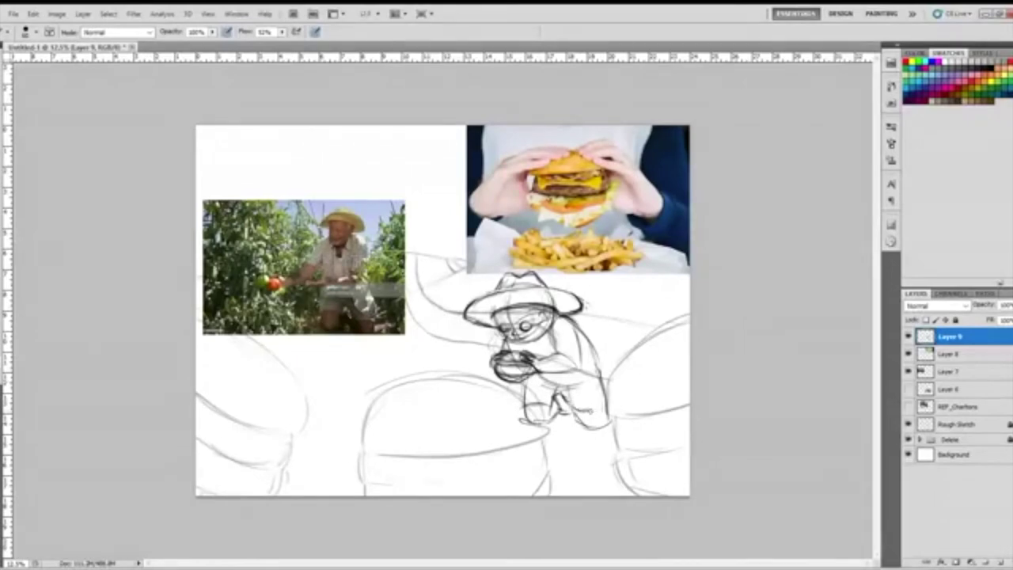
Strengthen the outlines of the farmer's trousers, knee and back, and touch up the collar and face.
left_click_drag(571, 407, 609, 416)
mouse_move(553, 386)
left_mouse_down()
mouse_move(577, 394)
mouse_move(562, 391)
left_mouse_up()
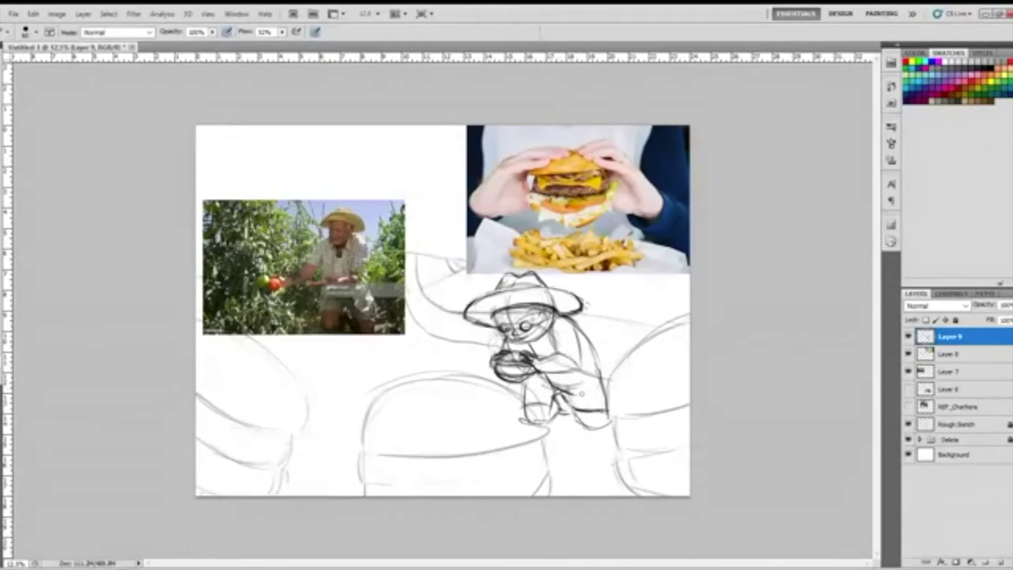
left_click_drag(576, 395, 600, 361)
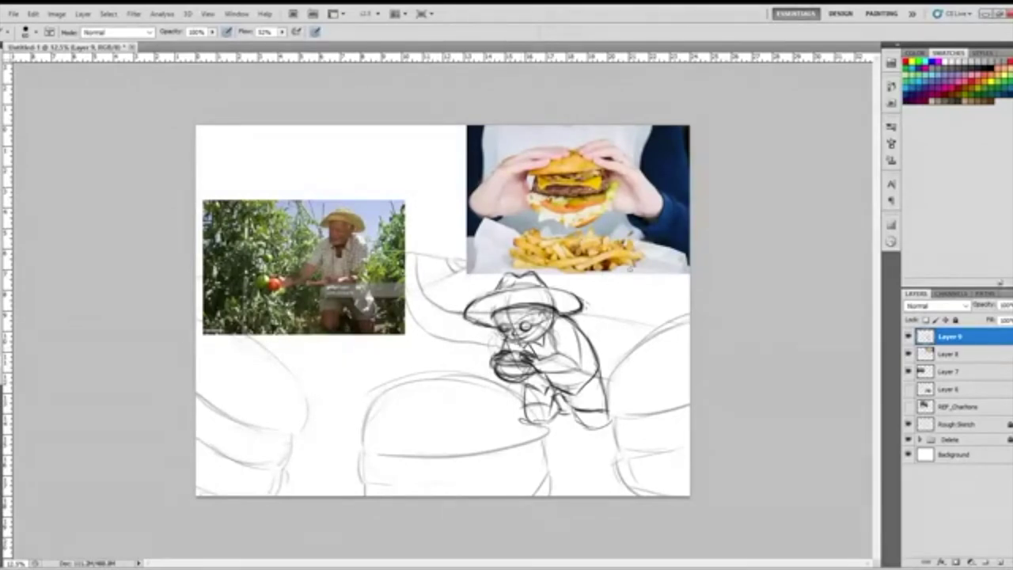
right_click(513, 318)
key("Escape")
Hide the burger and farmer photo layers, then scale the farmer sketch to about 51% and place it on the hillside.
left_click(908, 354)
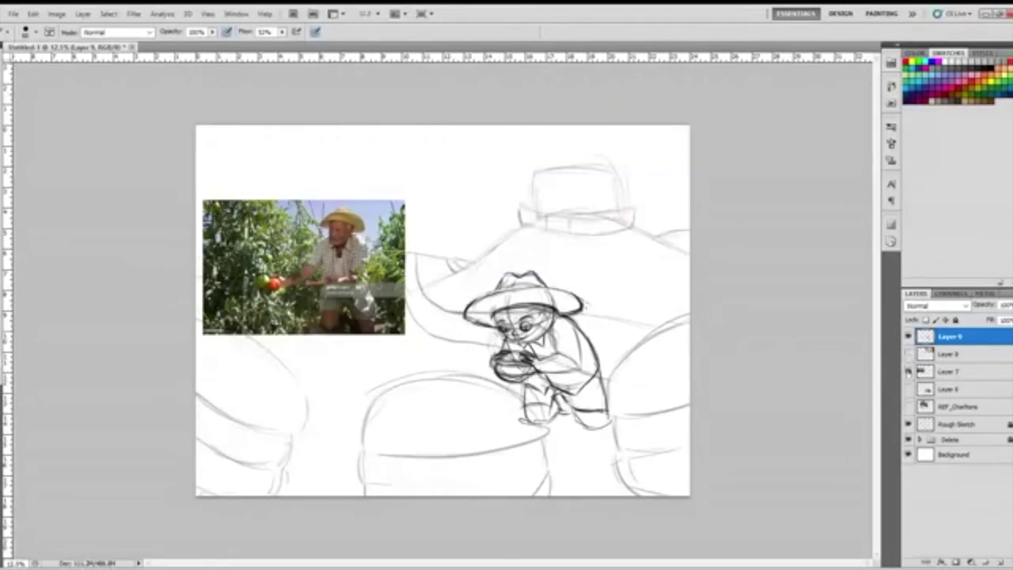
left_click(907, 371)
key("ctrl+t")
left_click_drag(618, 432, 559, 379)
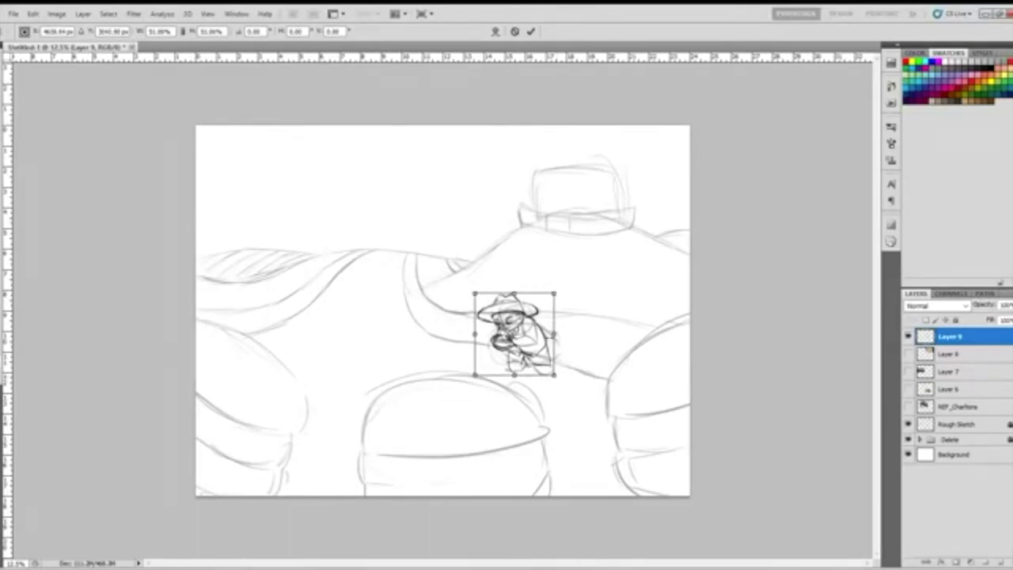
left_click_drag(547, 345, 550, 344)
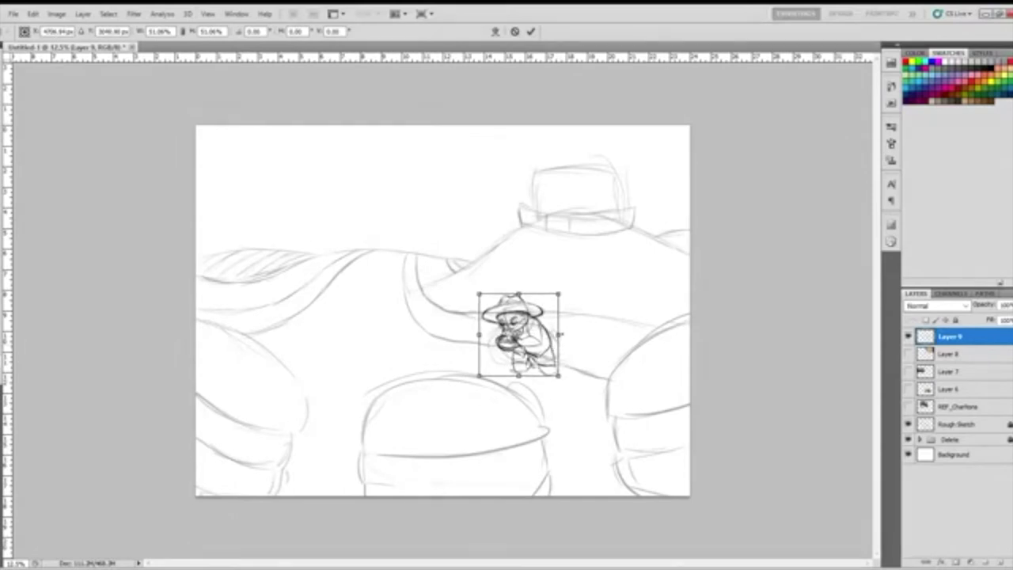
key("Return")
Rename the farmer sketch layer as Sk-Farmer and lock it.
left_click(937, 494)
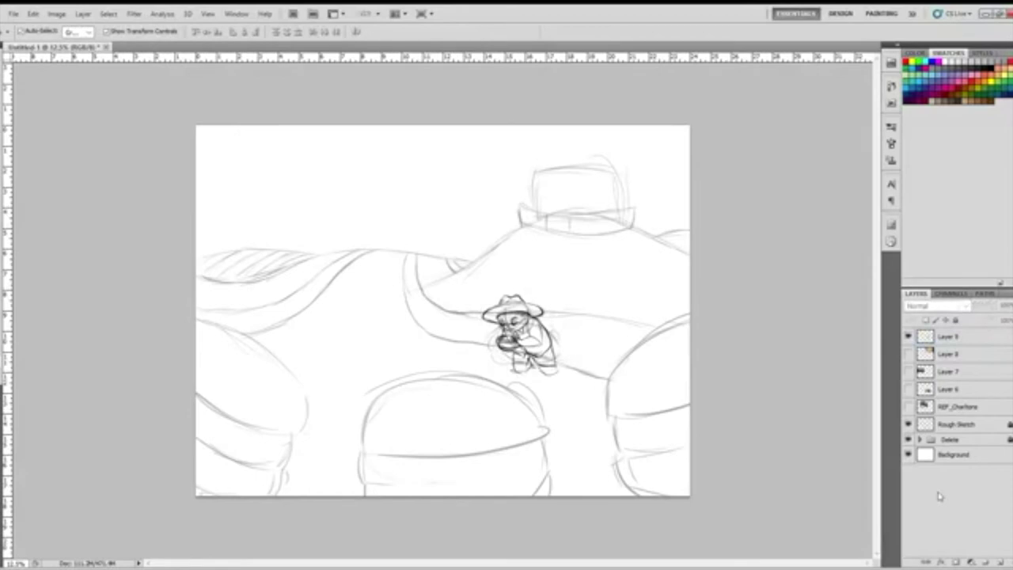
double_click(947, 337)
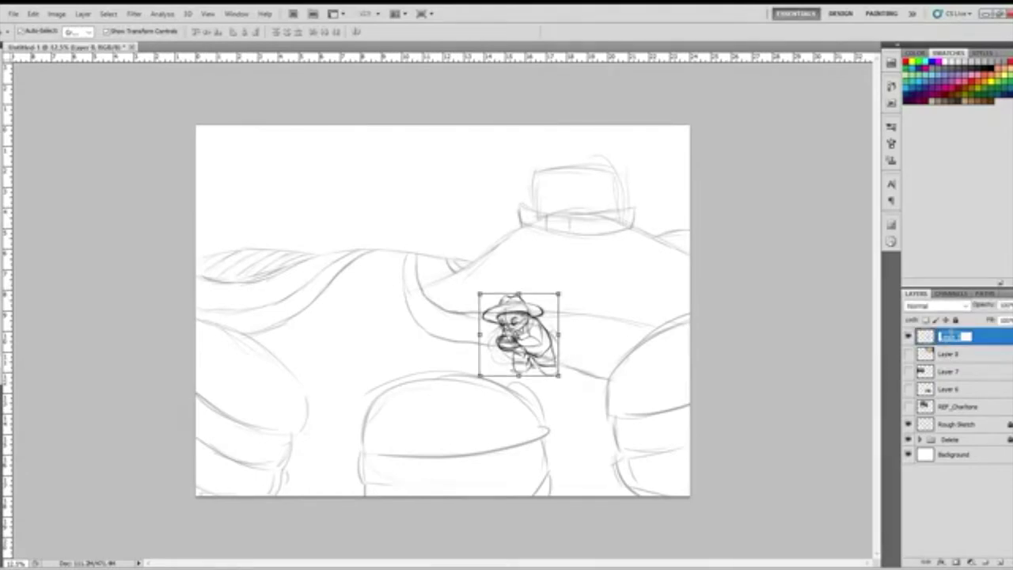
type("Sk Farmer")
left_click(955, 319)
left_click(955, 507)
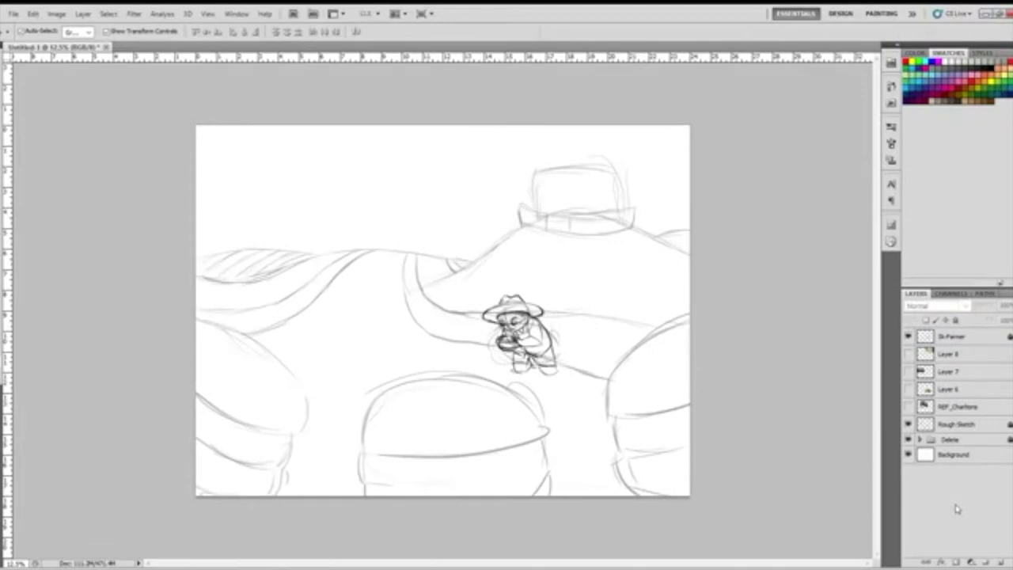
Create a layer group directly above the Delete group and name it References.
left_click(987, 563)
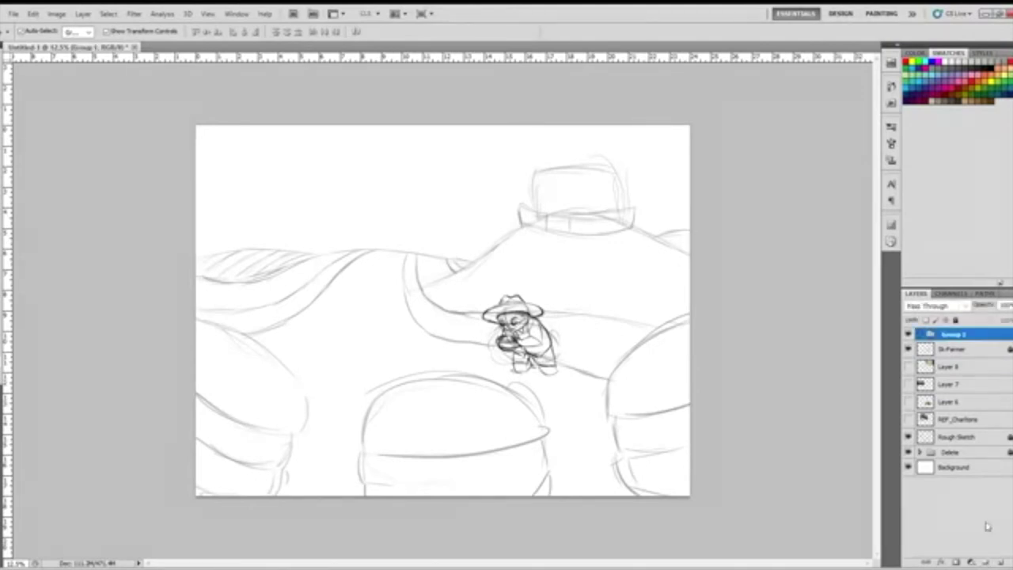
left_click_drag(955, 336, 958, 443)
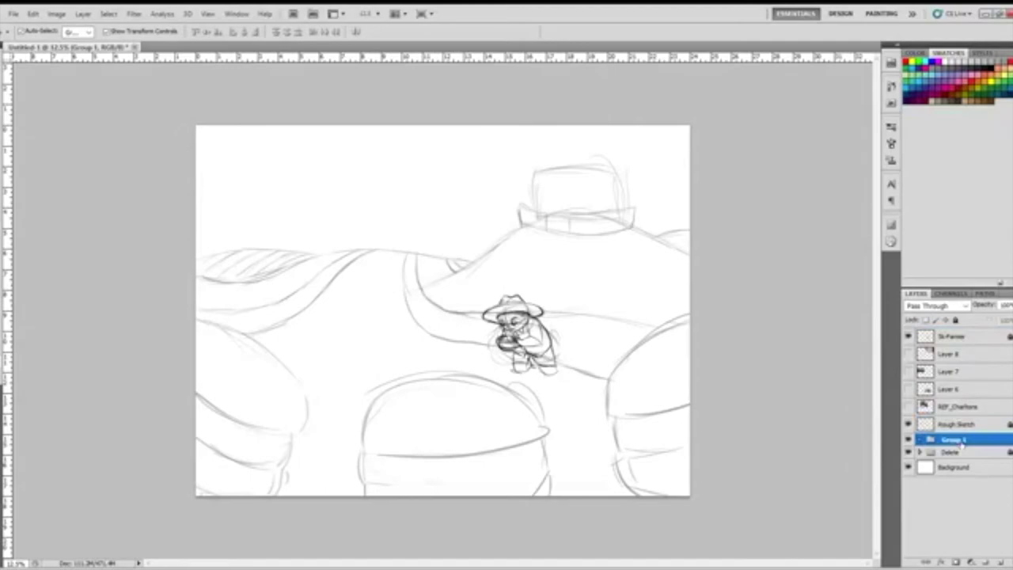
double_click(954, 440)
type("Farmer_Line")
Rename Layer 7 as Farmer, Layer 8 as Burger and Layer 6 as Charltons.
double_click(954, 372)
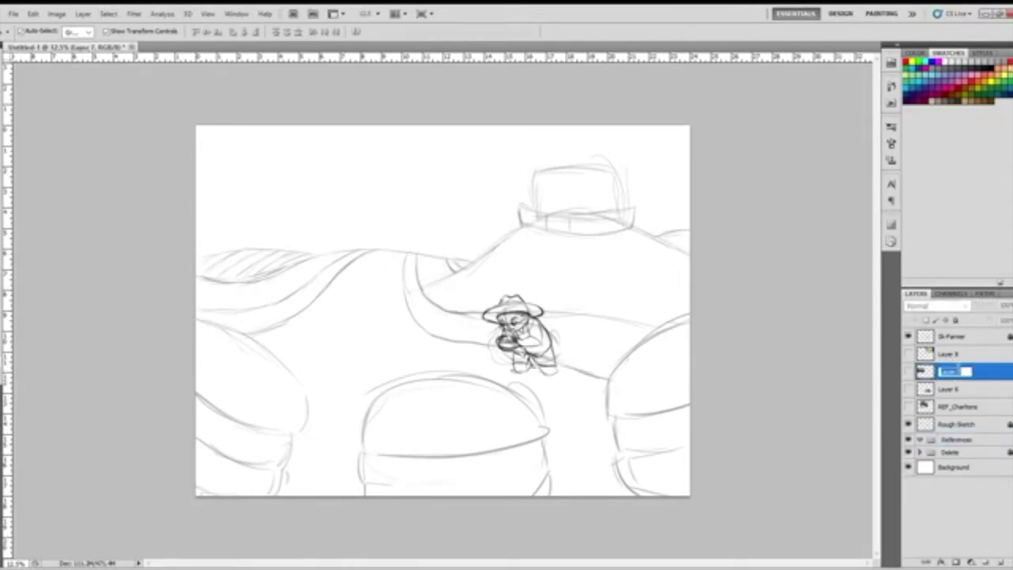
type("Farmer")
left_click(949, 358)
double_click(949, 360)
key("Escape")
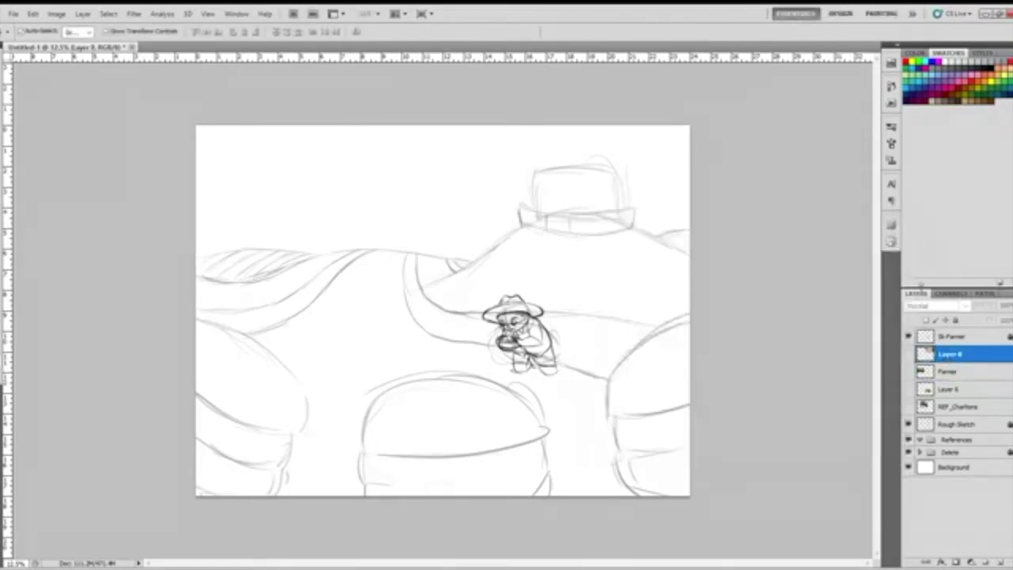
double_click(946, 356)
type("Burger")
double_click(948, 390)
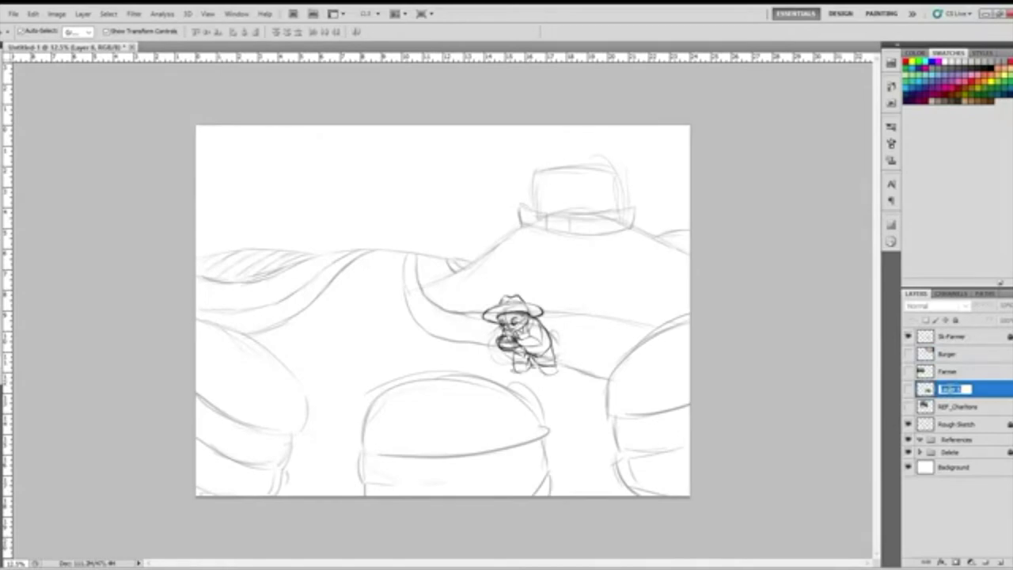
type("Charltons")
Move the Burger and Farmer photo layers into the References group and collapse the group.
double_click(950, 372)
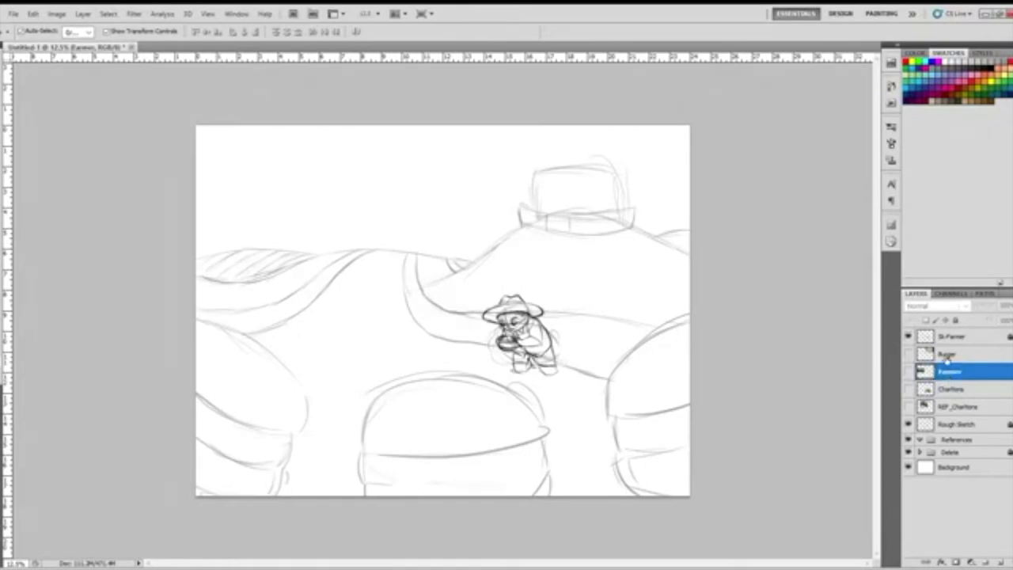
left_click(949, 355, "shift")
left_click_drag(953, 367, 951, 440)
double_click(938, 438)
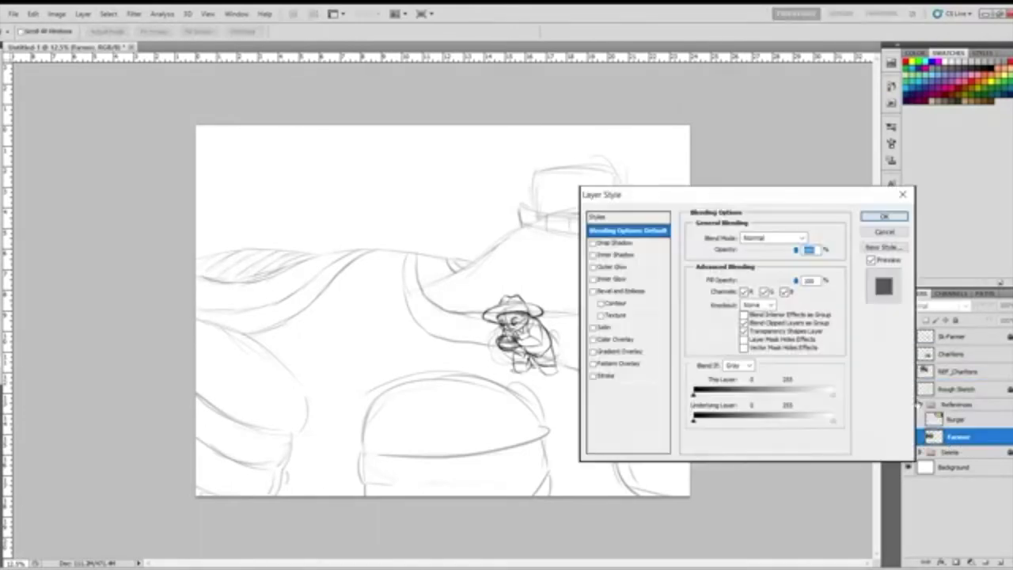
left_click(893, 231)
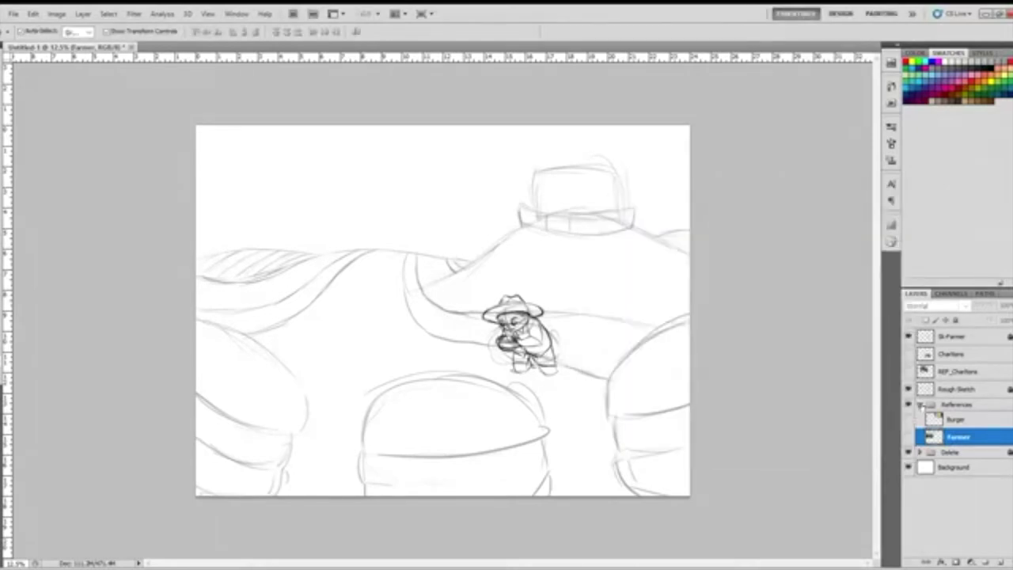
left_click(921, 406)
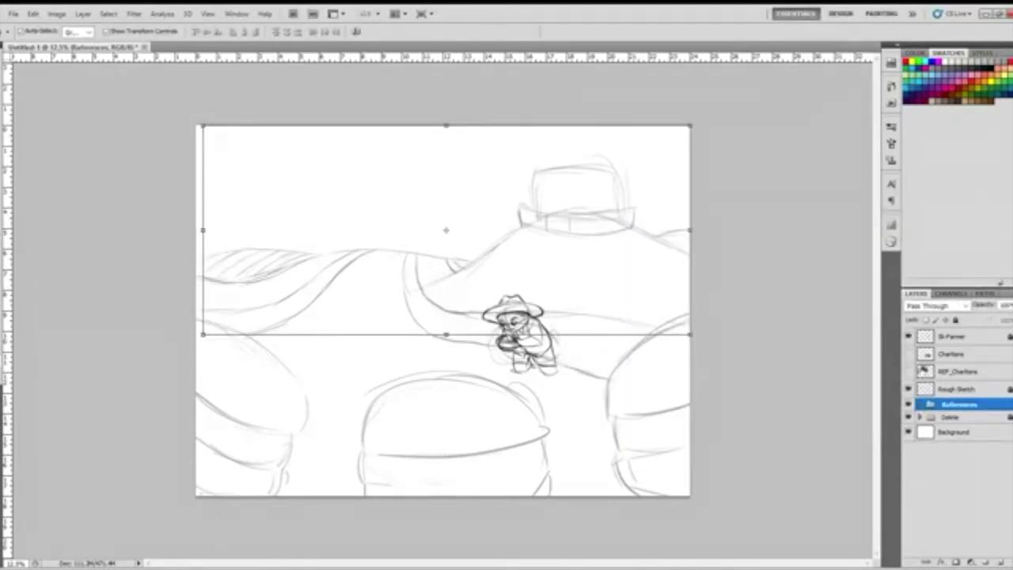
Show the Charltons layer to check its image, then delete that layer.
left_click(908, 355)
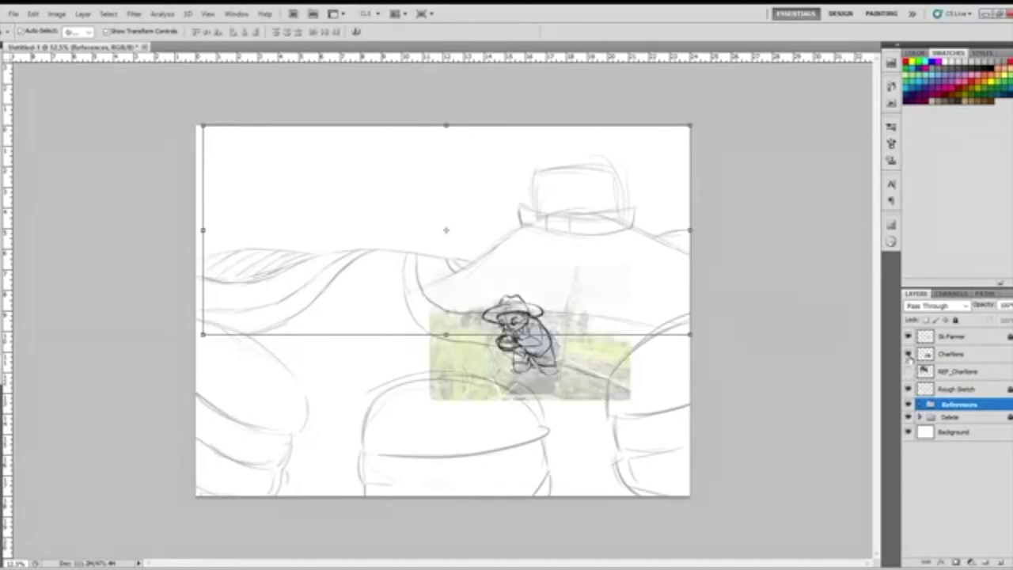
left_click(948, 356)
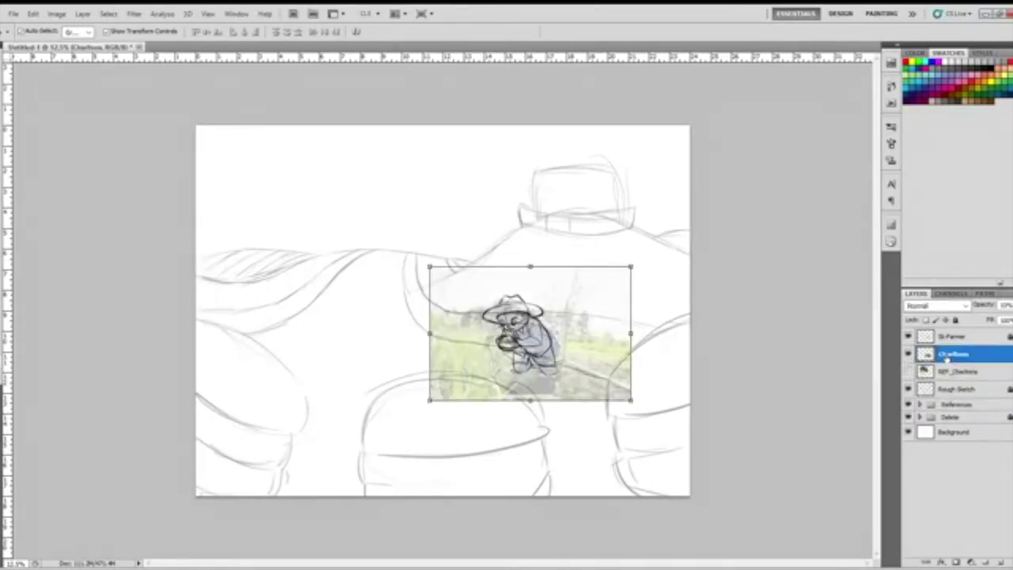
double_click(952, 355)
left_click(972, 356)
left_click_drag(974, 357, 999, 563)
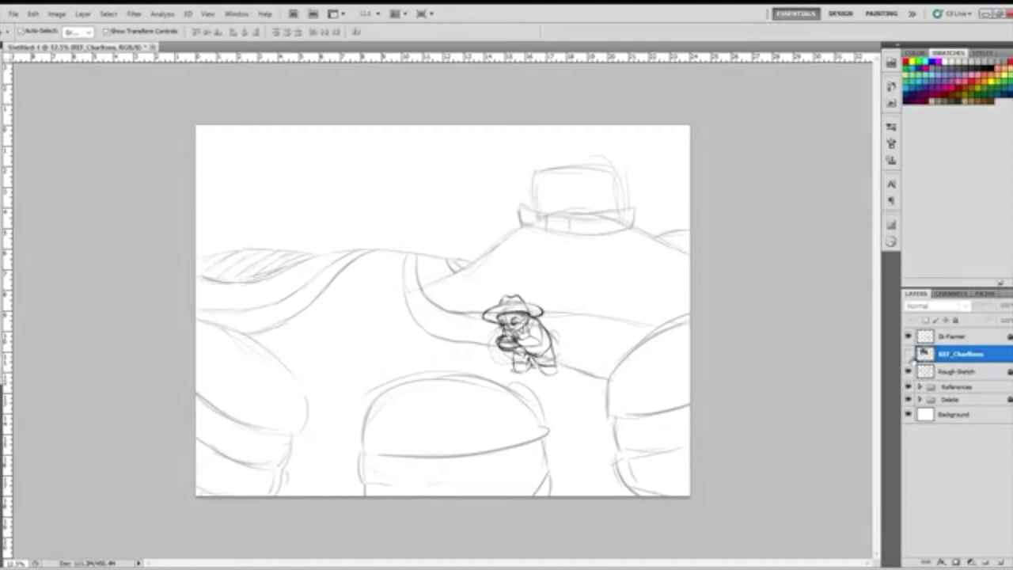
Show the REF_Charltons restaurant photo and move it into the upper-left corner of the canvas.
left_click(909, 354)
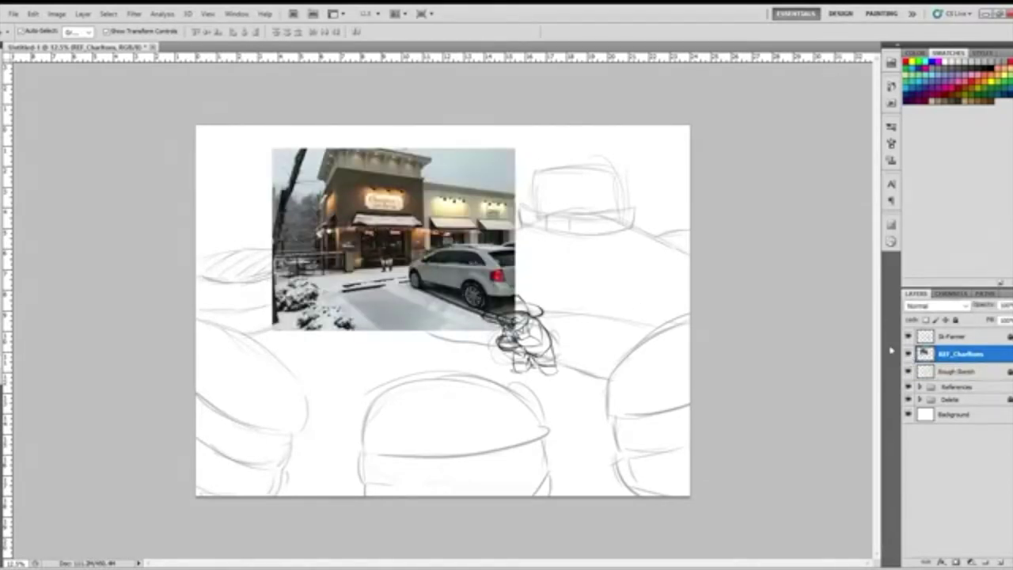
key("ctrl+t")
left_click_drag(393, 238, 334, 233)
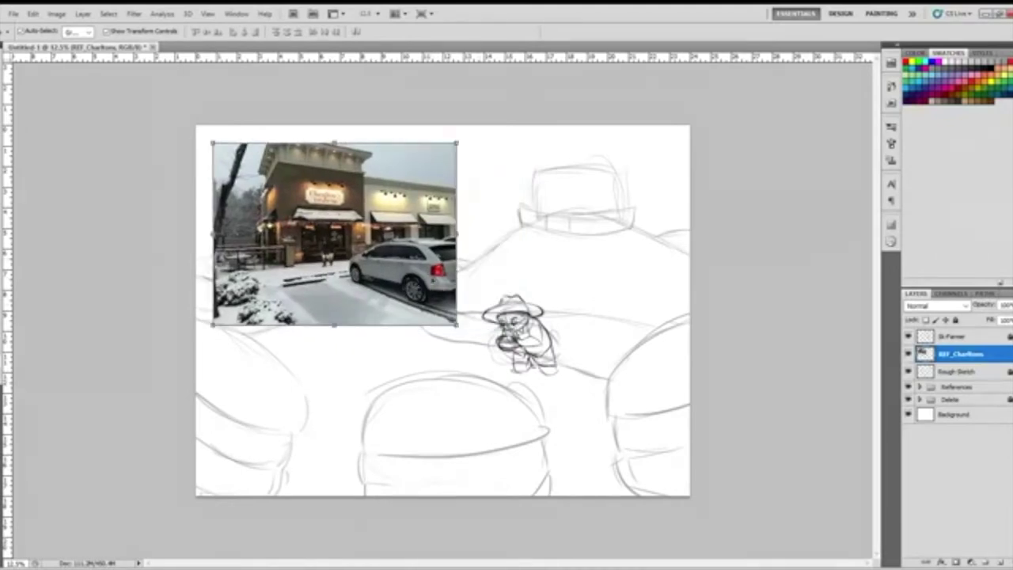
key("Return")
Add a new layer above REF_Charltons and name it Sk-Charltons.
left_click(987, 562)
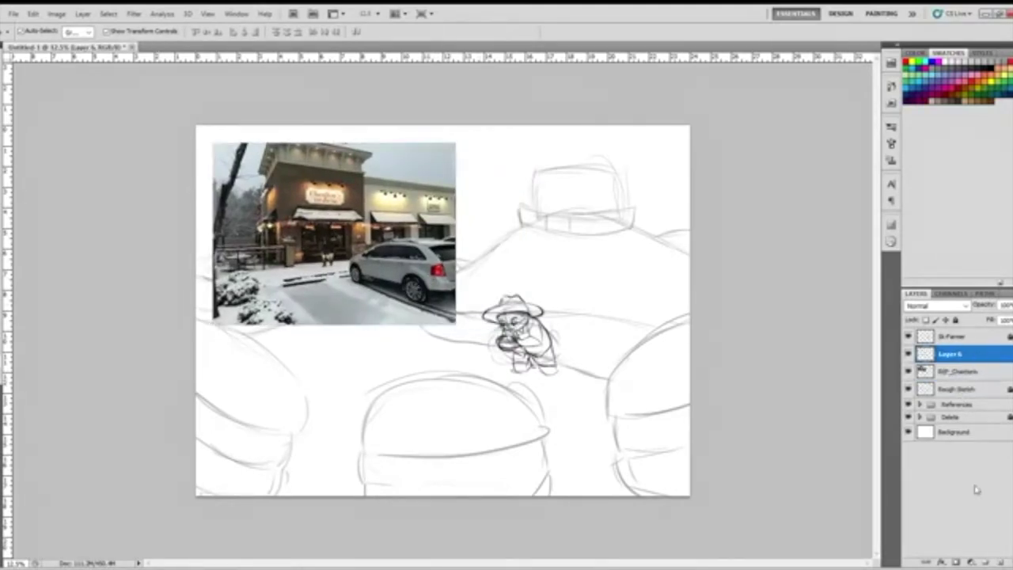
double_click(953, 355)
type("Sk-Charlestons")
key("BackSpace")
left_click(948, 480)
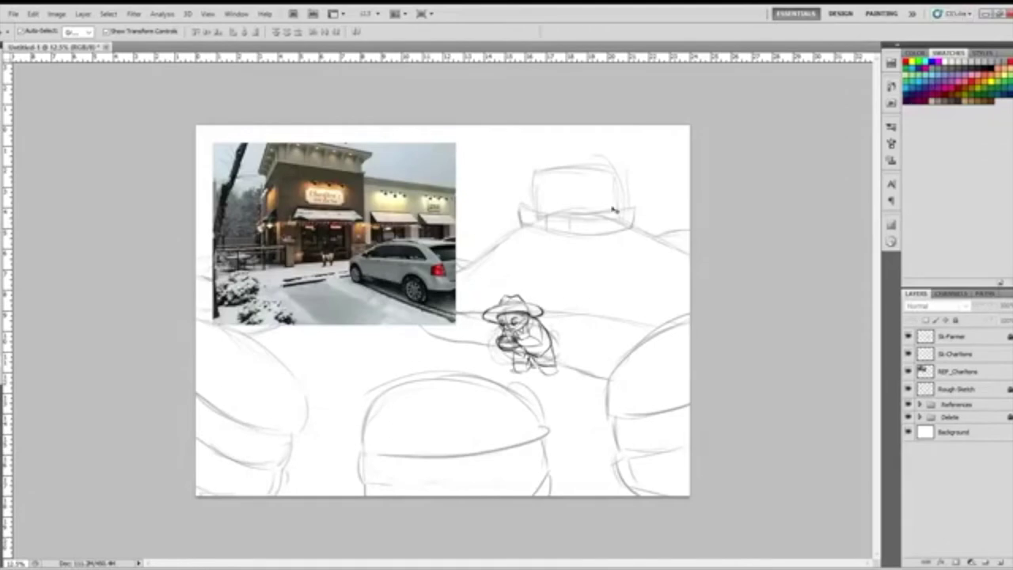
Paste the red barn image into the Sk-Charltons layer and enlarge it to about 760%.
key("b")
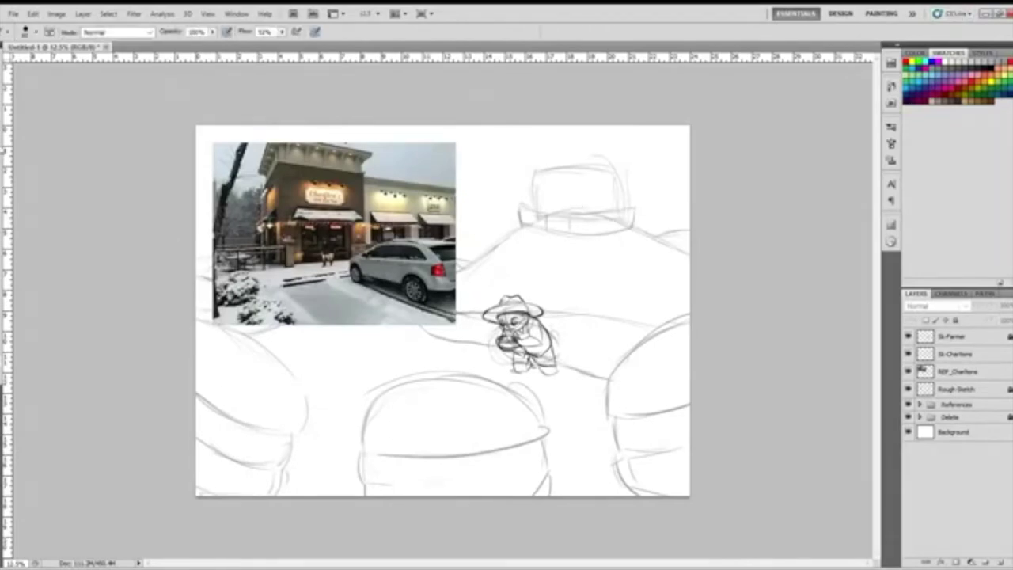
left_click(950, 355)
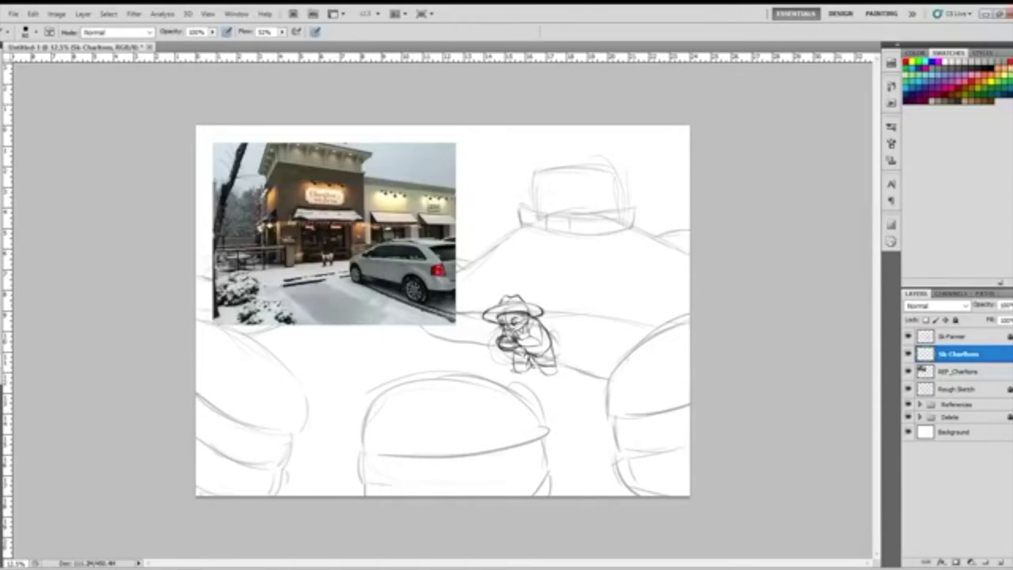
key("ctrl+v")
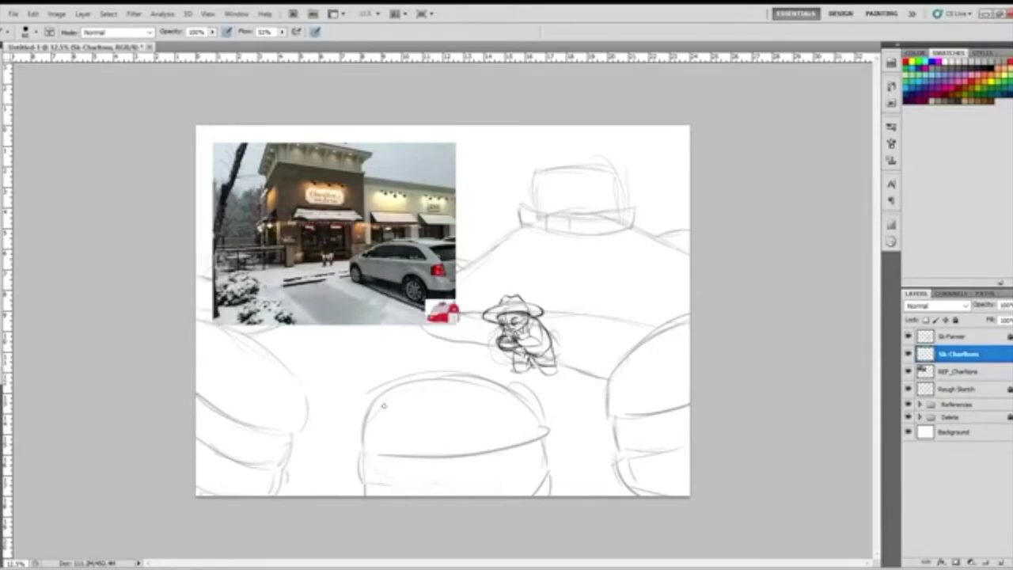
key("v")
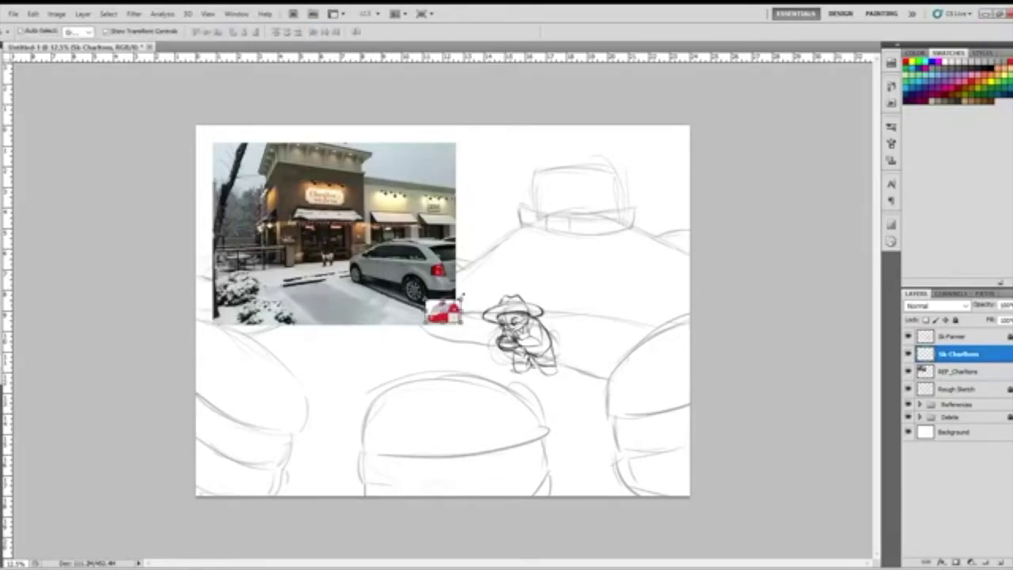
key("ctrl+t")
left_click_drag(463, 298, 580, 223)
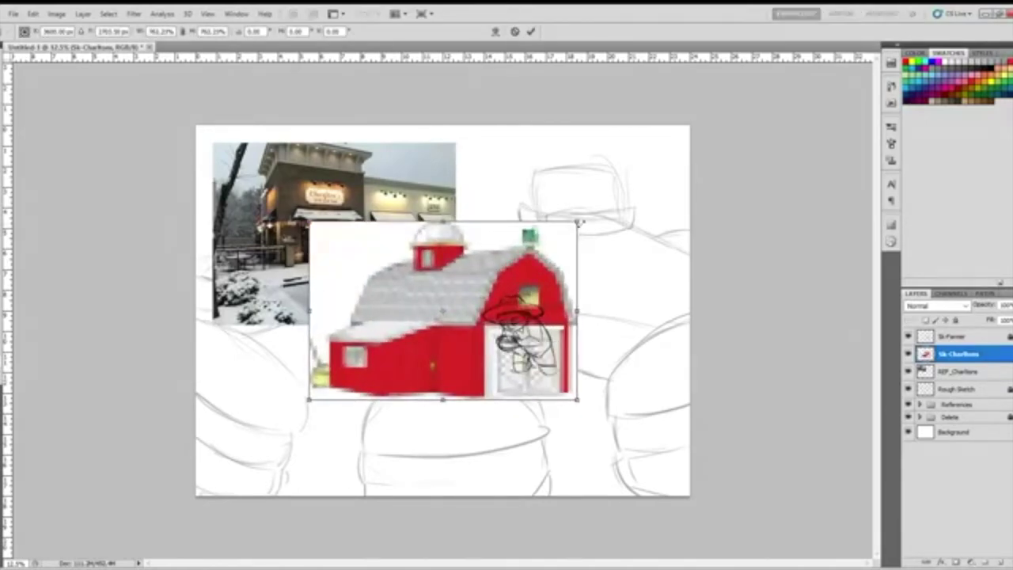
key("Return")
Move the barn image to the canvas's upper-right corner and flip it horizontally so the gable end faces the restaurant photo.
mouse_move(478, 312)
left_mouse_down()
mouse_move(501, 246)
mouse_move(539, 228)
mouse_move(588, 238)
left_mouse_up()
key("ctrl+t")
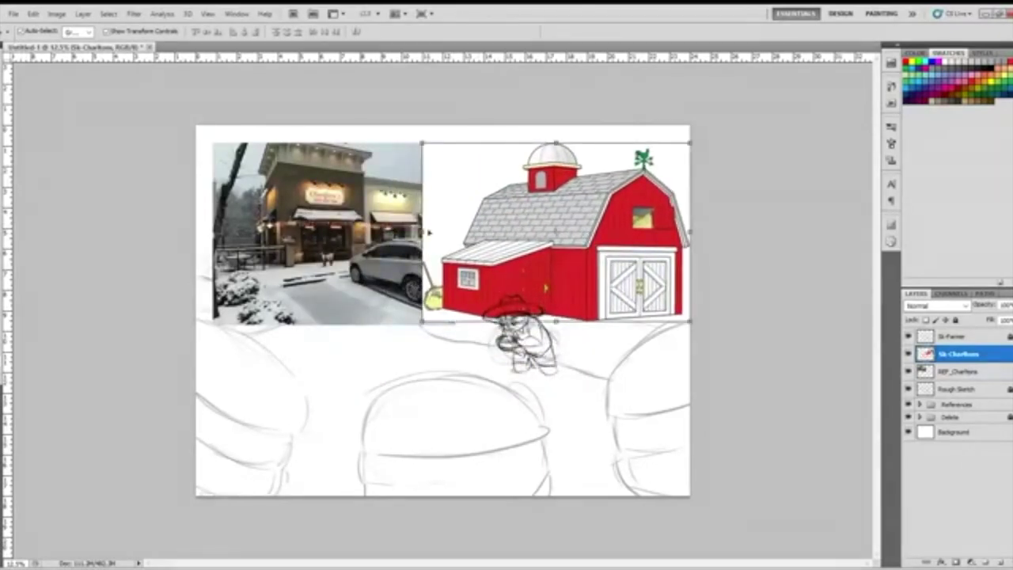
left_click_drag(423, 231, 691, 199)
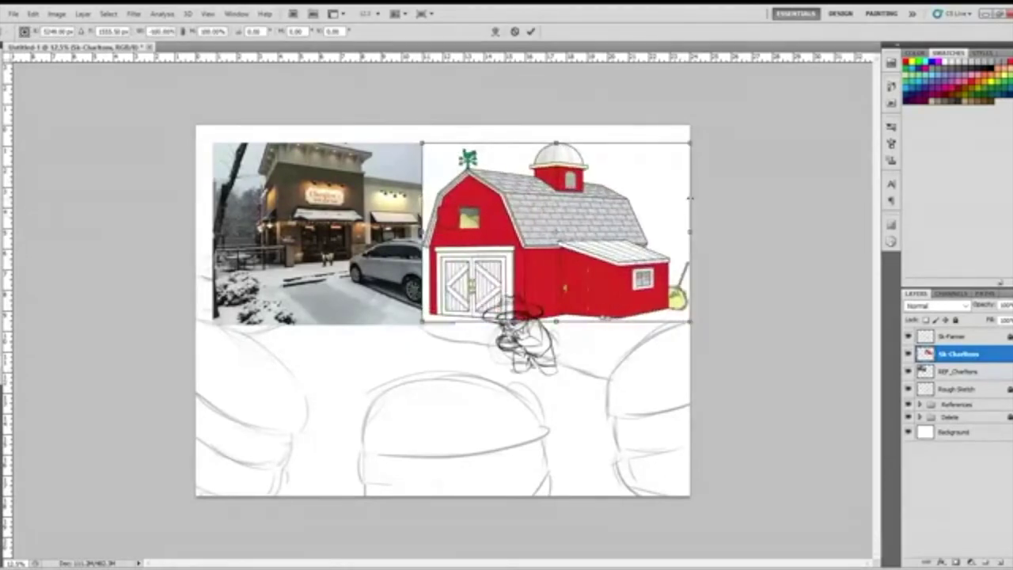
key("Return")
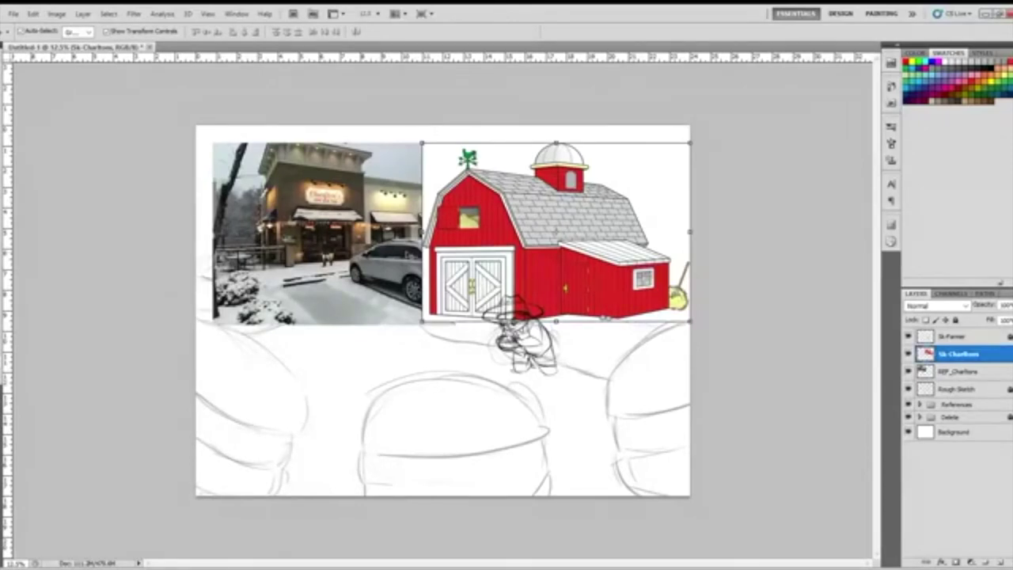
Lower the opacity of the barn image's layer to make it semi-transparent, and add a new layer above all the others.
left_click(1010, 305)
left_click_drag(1010, 319, 994, 317)
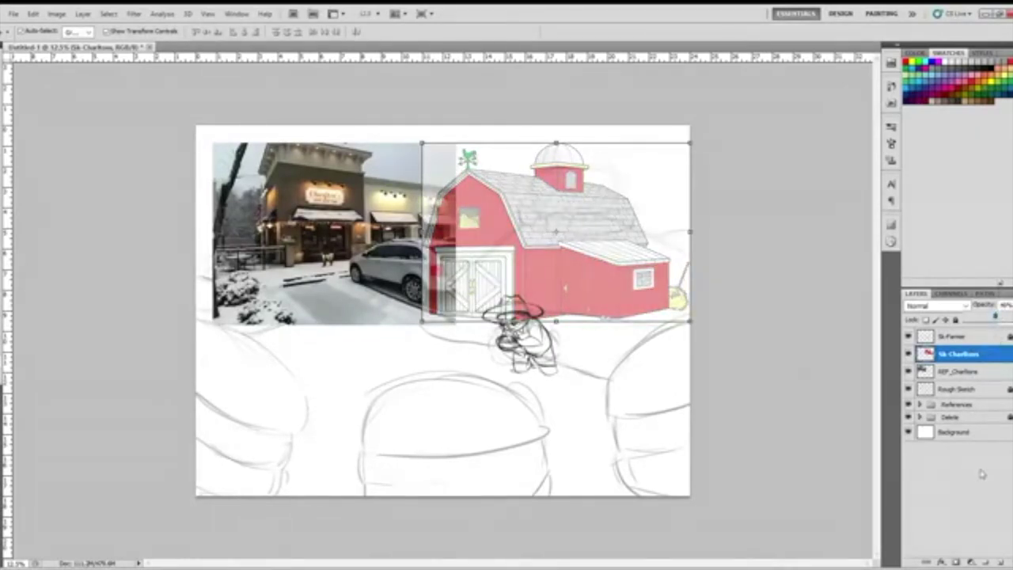
left_click(1002, 546)
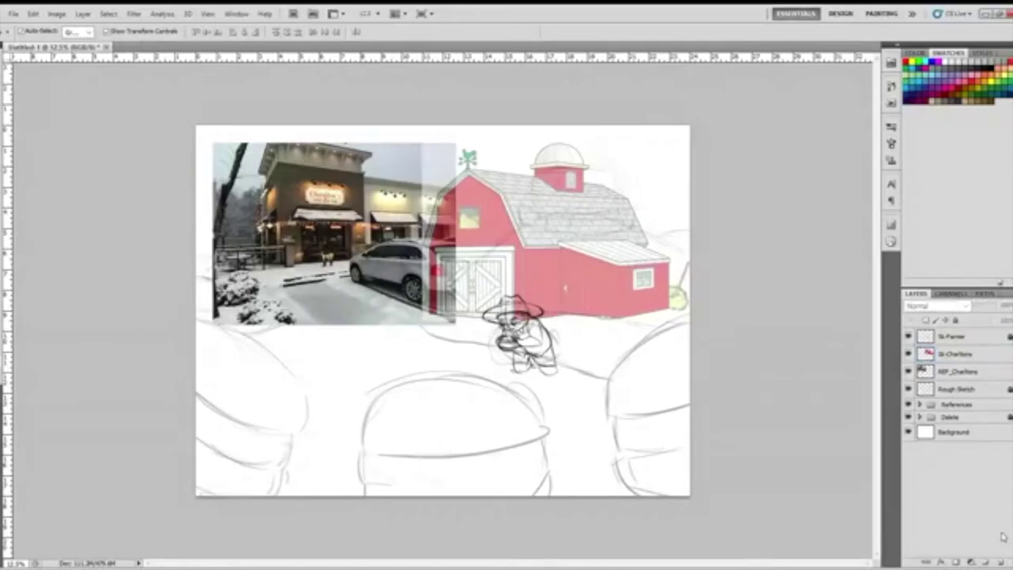
left_click(988, 562)
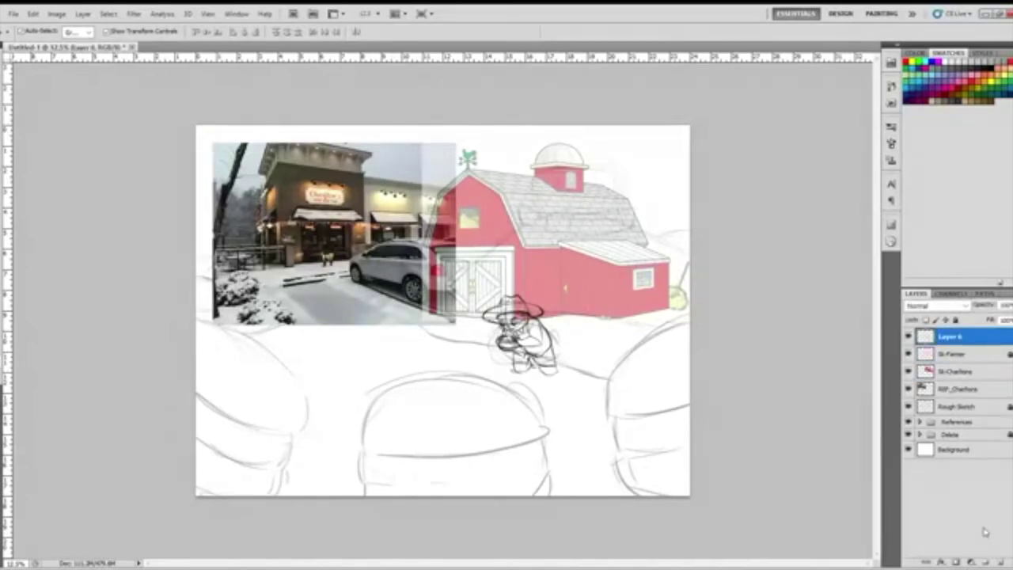
Sketch the vertical corner edges of the building's front wall over the barn image with the Brush tool.
key("b")
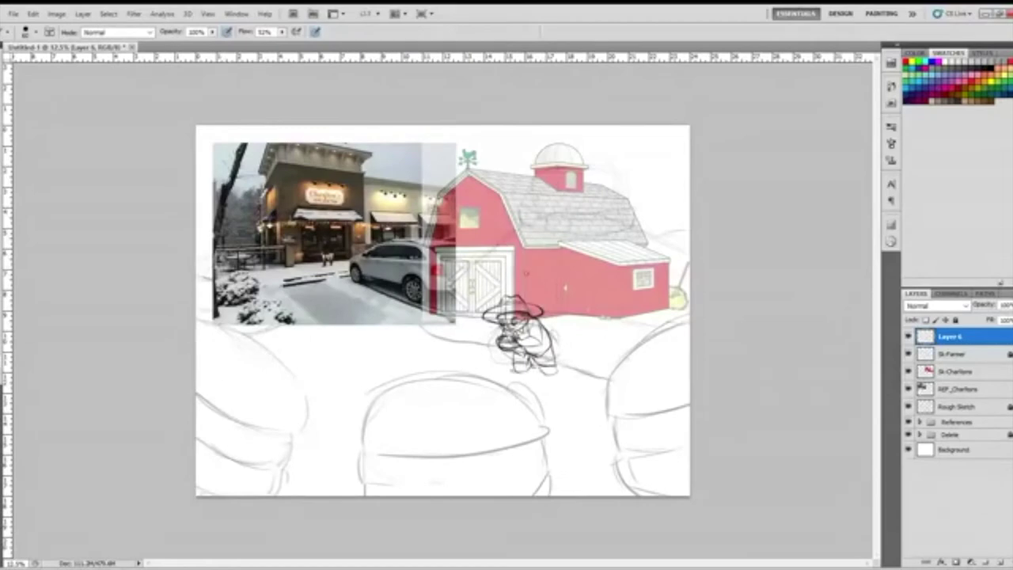
left_click_drag(526, 256, 527, 304)
left_click_drag(527, 238, 526, 310)
left_click_drag(427, 247, 430, 312)
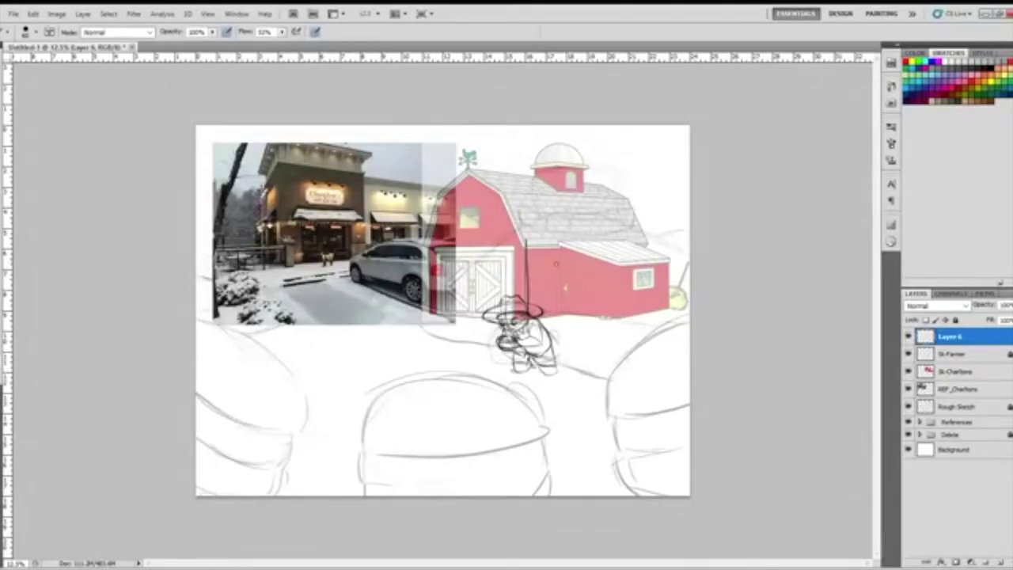
Sketch the side extension's wall lines and a curved, sloping awning over the barn's lean-to.
mouse_move(560, 254)
left_mouse_down()
mouse_move(561, 310)
mouse_move(614, 321)
mouse_move(668, 307)
left_mouse_up()
left_click_drag(668, 271, 669, 311)
left_click_drag(620, 248, 619, 315)
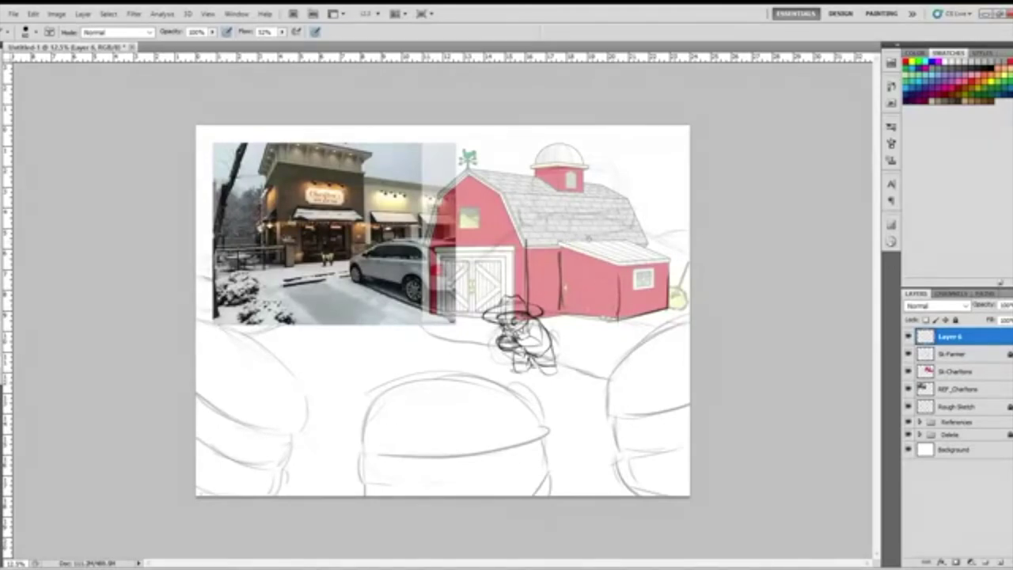
mouse_move(567, 243)
left_mouse_down()
mouse_move(634, 239)
mouse_move(672, 259)
left_mouse_up()
mouse_move(567, 244)
left_mouse_down()
mouse_move(624, 266)
mouse_move(671, 260)
mouse_move(618, 277)
mouse_move(617, 321)
left_mouse_up()
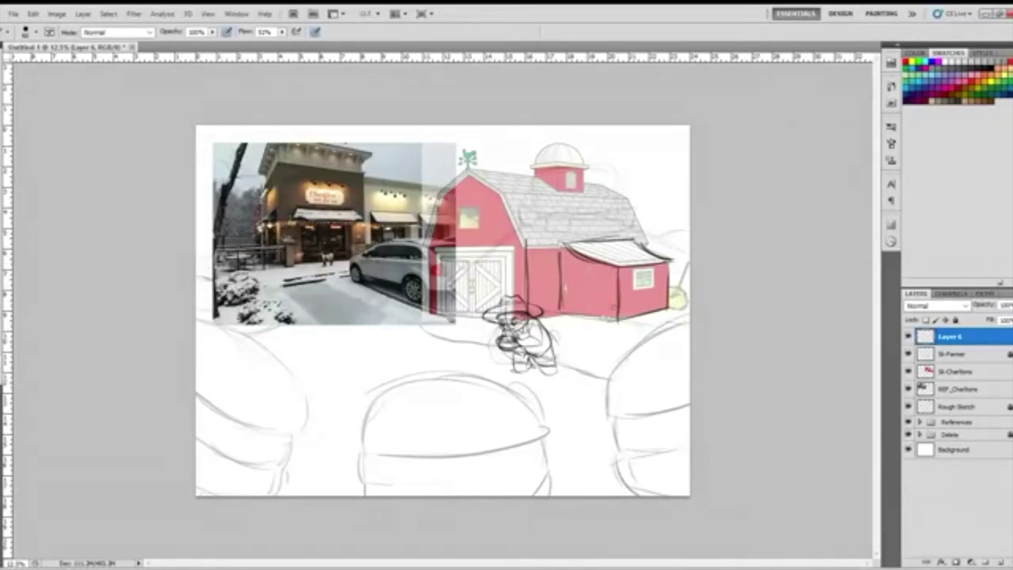
Sketch a low box-shaped patio railing beneath the side awning.
left_click_drag(562, 272, 562, 297)
mouse_move(579, 293)
left_mouse_down()
mouse_move(578, 309)
mouse_move(668, 283)
mouse_move(624, 297)
mouse_move(615, 315)
left_mouse_up()
mouse_move(661, 287)
left_mouse_down()
mouse_move(662, 304)
mouse_move(589, 303)
mouse_move(600, 306)
left_mouse_up()
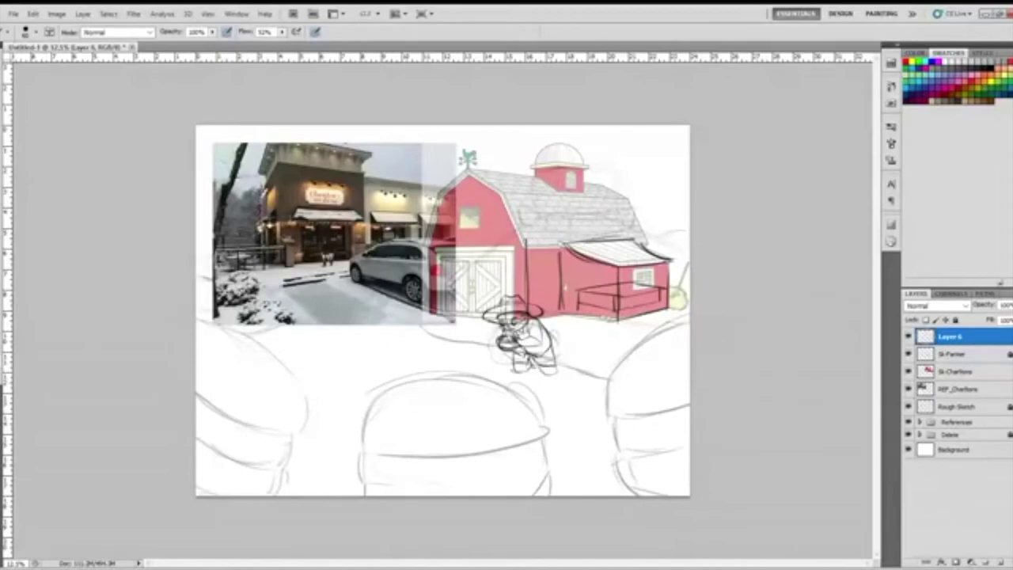
Sketch the outward-flaring cornice along the building's long side, with a flat double eave line above it.
mouse_move(526, 241)
left_mouse_down()
mouse_move(531, 211)
mouse_move(560, 198)
left_mouse_up()
left_click_drag(639, 235, 660, 198)
left_click_drag(562, 197, 657, 197)
left_click_drag(645, 216, 643, 247)
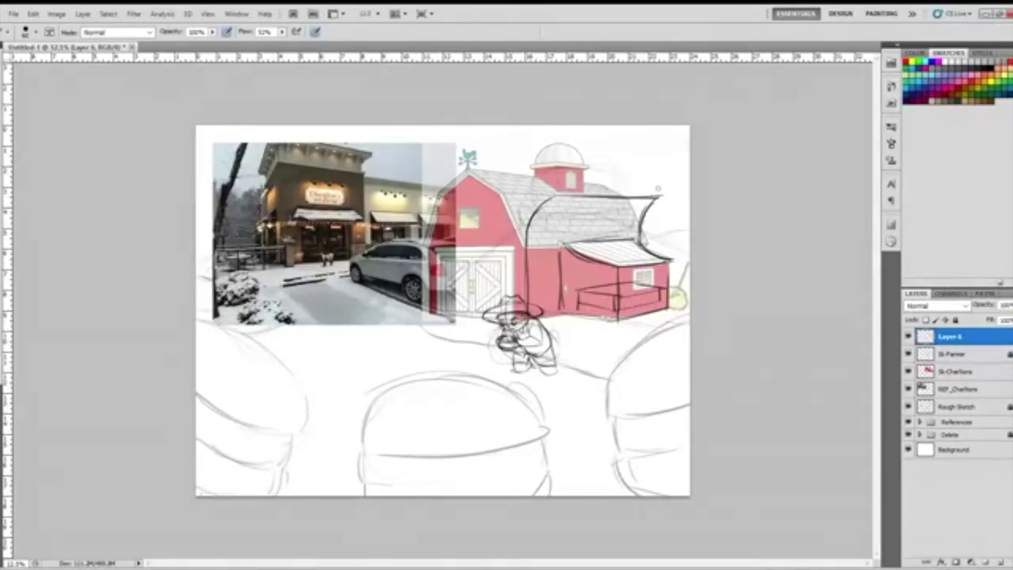
mouse_move(551, 189)
left_mouse_down()
mouse_move(664, 189)
mouse_move(660, 201)
left_mouse_up()
left_click_drag(546, 187, 563, 187)
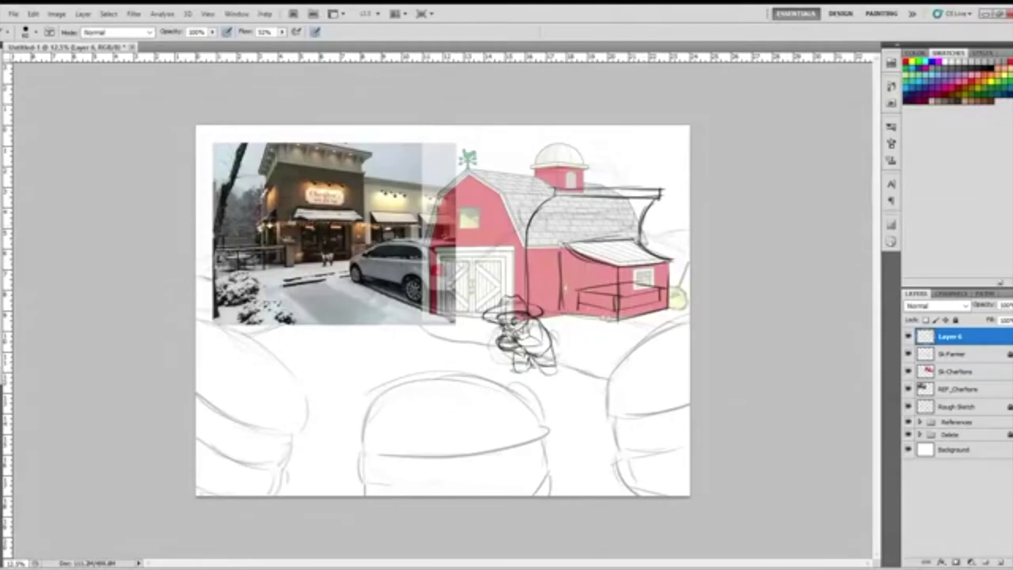
Sketch the flared cornice on the front's far corner, the sloping roof up to its peak, and the front eave.
mouse_move(428, 247)
left_mouse_down()
mouse_move(403, 204)
mouse_move(383, 194)
left_mouse_up()
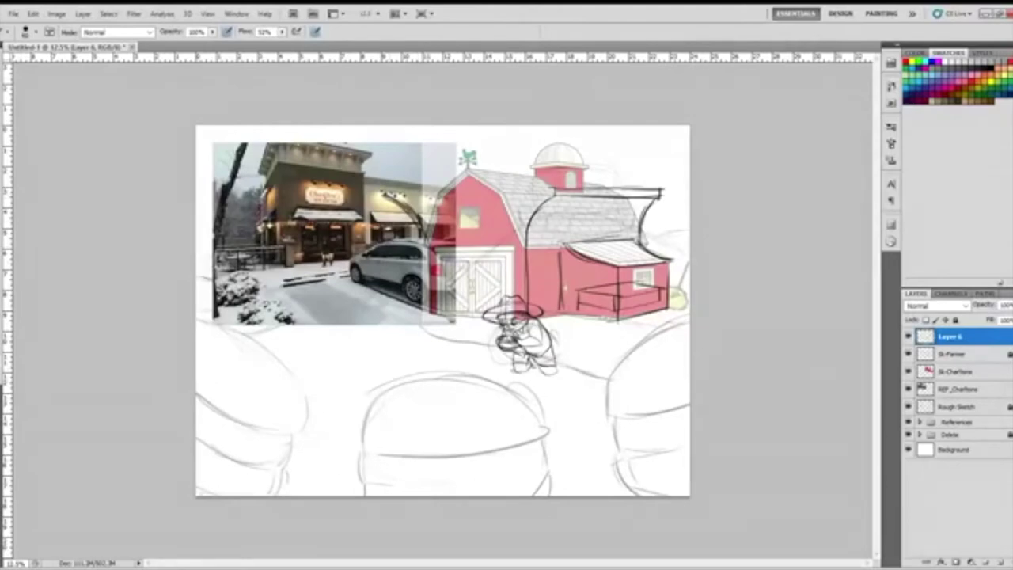
left_click_drag(400, 191, 440, 169)
mouse_move(543, 187)
left_mouse_down()
mouse_move(470, 163)
mouse_move(428, 173)
mouse_move(467, 162)
mouse_move(542, 182)
left_mouse_up()
left_click_drag(473, 161, 615, 170)
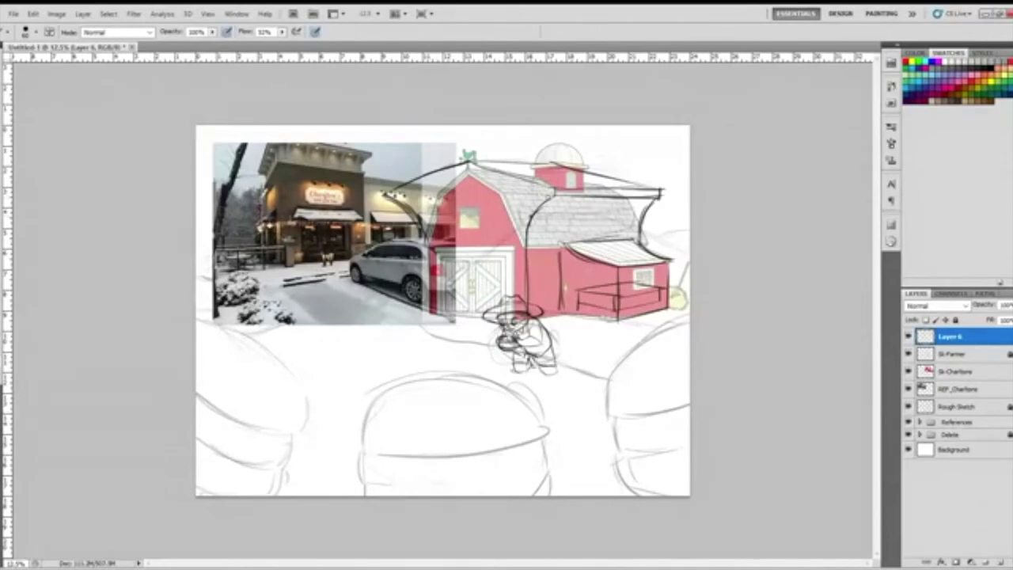
left_click_drag(552, 192, 519, 195)
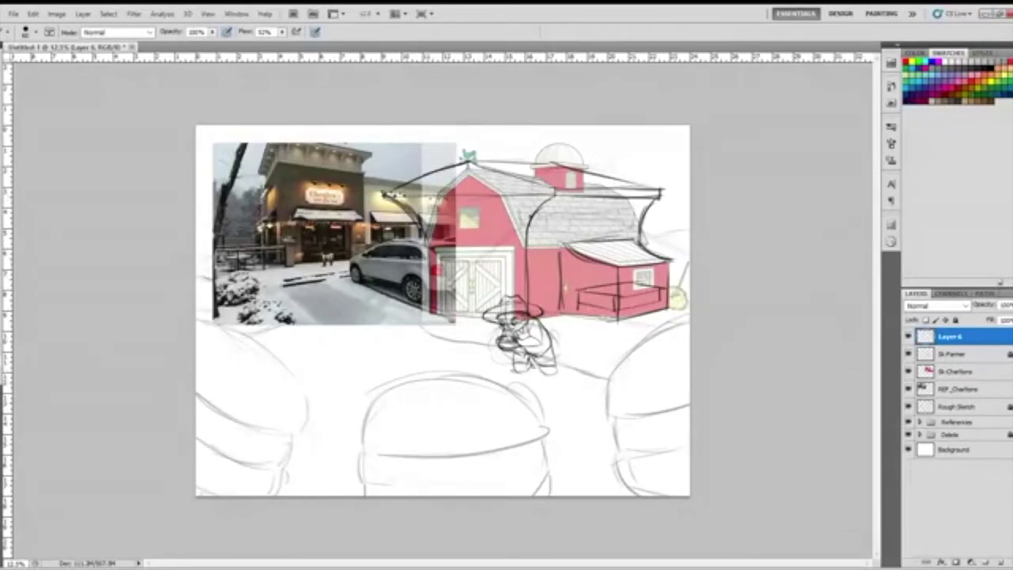
left_click_drag(387, 194, 464, 185)
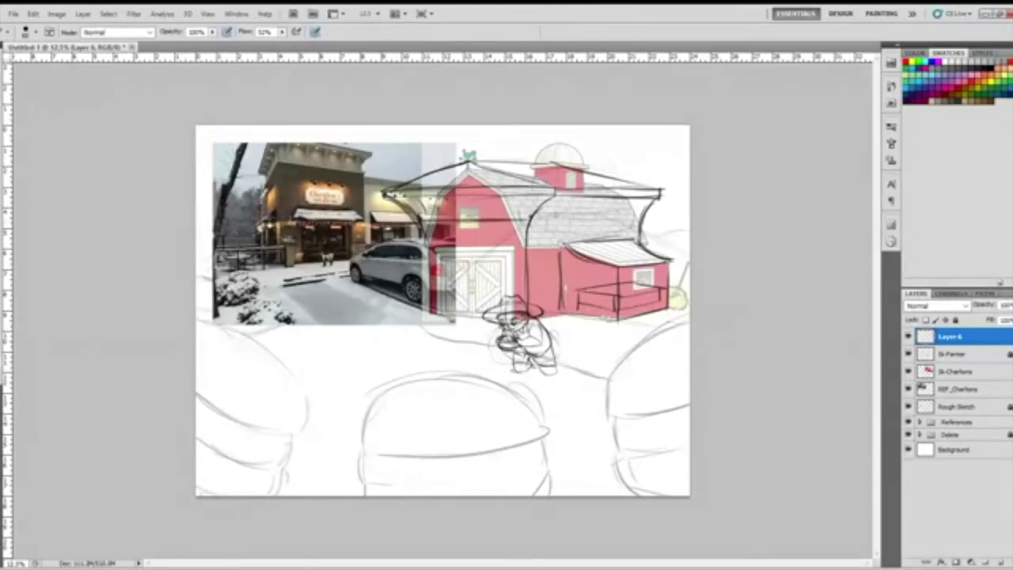
Sketch a horizontal band beneath the cornice and curved support ribs between it and the eaves on both sides.
left_click_drag(532, 219, 641, 216)
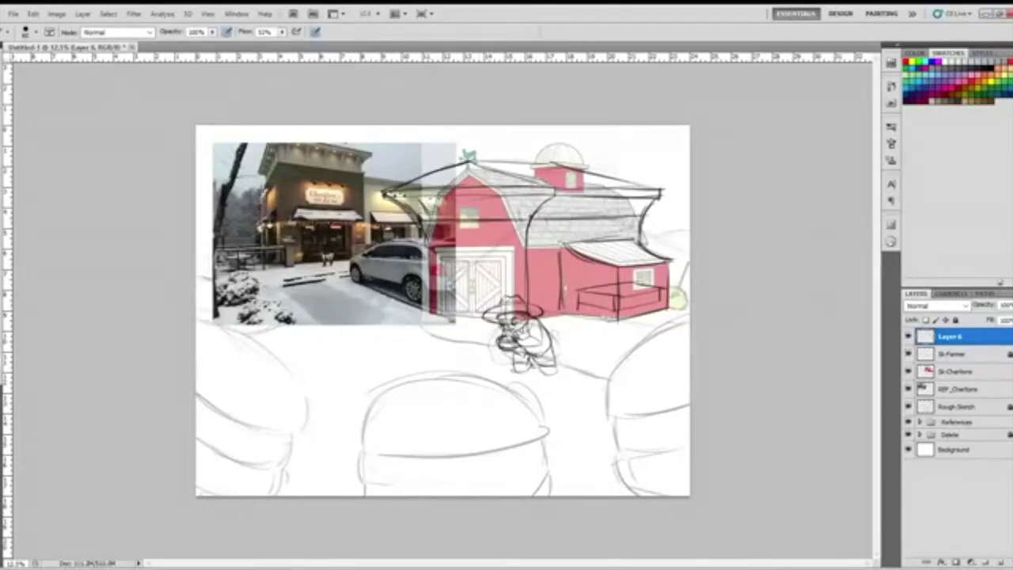
left_click_drag(526, 195, 512, 220)
mouse_move(443, 197)
left_mouse_down()
mouse_move(451, 218)
mouse_move(489, 214)
mouse_move(471, 221)
left_mouse_up()
mouse_move(552, 217)
left_mouse_down()
mouse_move(573, 199)
mouse_move(600, 197)
mouse_move(623, 198)
mouse_move(629, 215)
left_mouse_up()
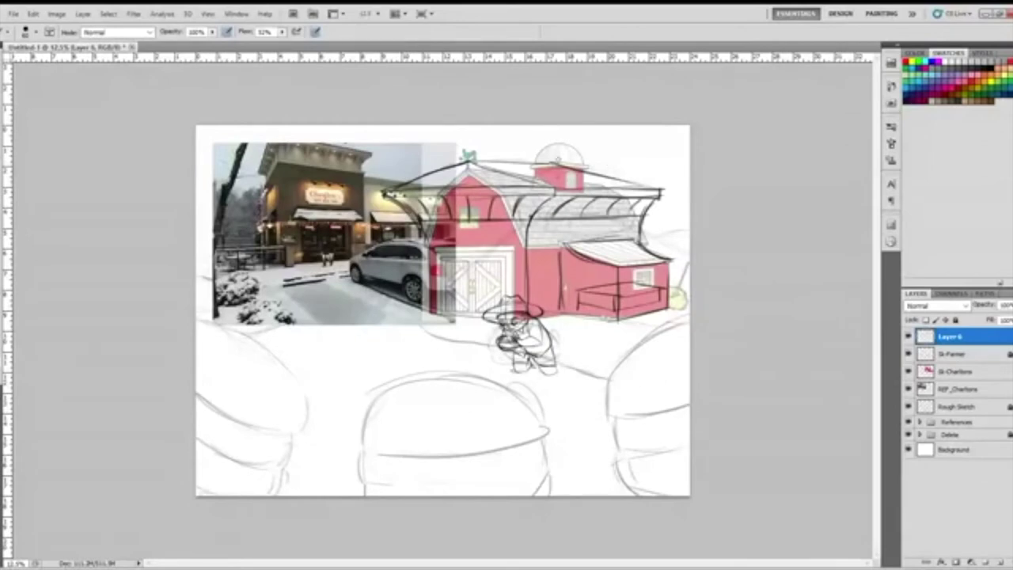
Sketch the domed cupola on the roof and the framed double door in the front wall.
mouse_move(559, 183)
left_mouse_down()
mouse_move(557, 156)
mouse_move(584, 154)
left_mouse_up()
left_click_drag(543, 176, 557, 173)
mouse_move(535, 158)
left_mouse_down()
mouse_move(587, 160)
mouse_move(536, 156)
mouse_move(582, 160)
mouse_move(586, 147)
mouse_move(538, 150)
mouse_move(558, 135)
left_mouse_up()
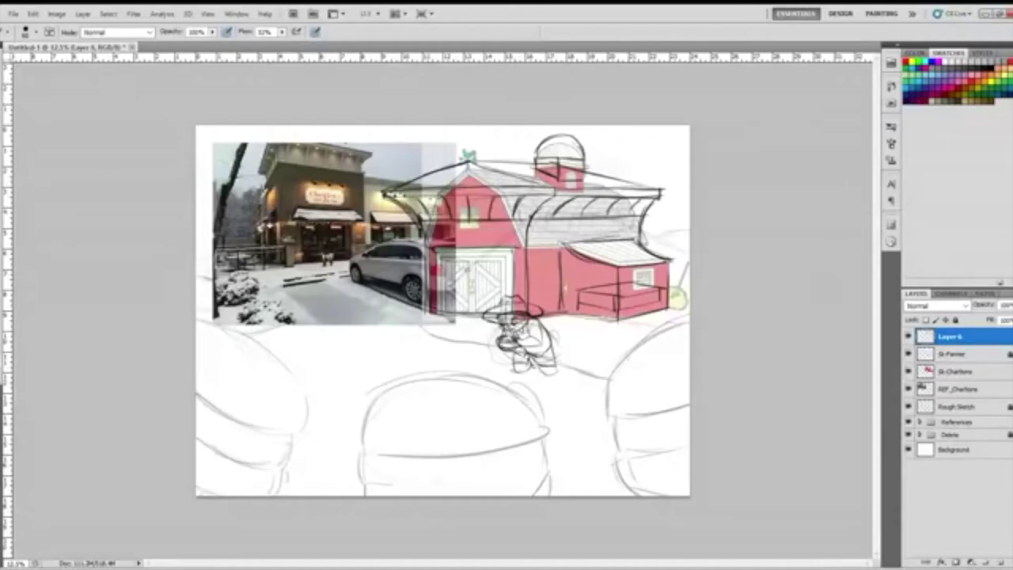
mouse_move(453, 255)
left_mouse_down()
mouse_move(505, 260)
mouse_move(509, 314)
left_mouse_up()
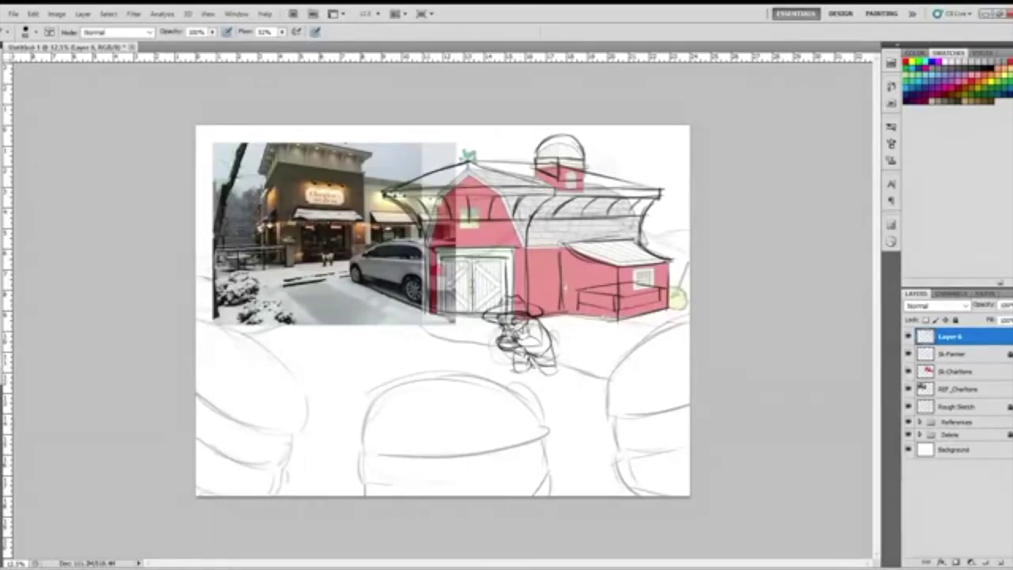
left_click_drag(441, 259, 446, 315)
Hide the Sk-Charltons, REF_Charltons, Rough Sketch and Sk-Farmer layers to isolate the building sketch.
left_click(908, 371)
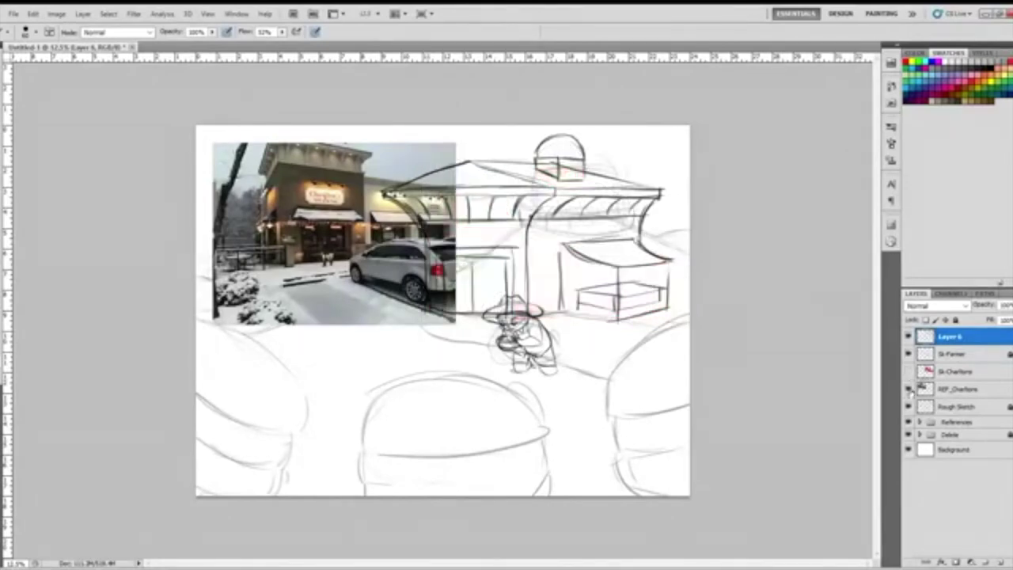
left_click(909, 389)
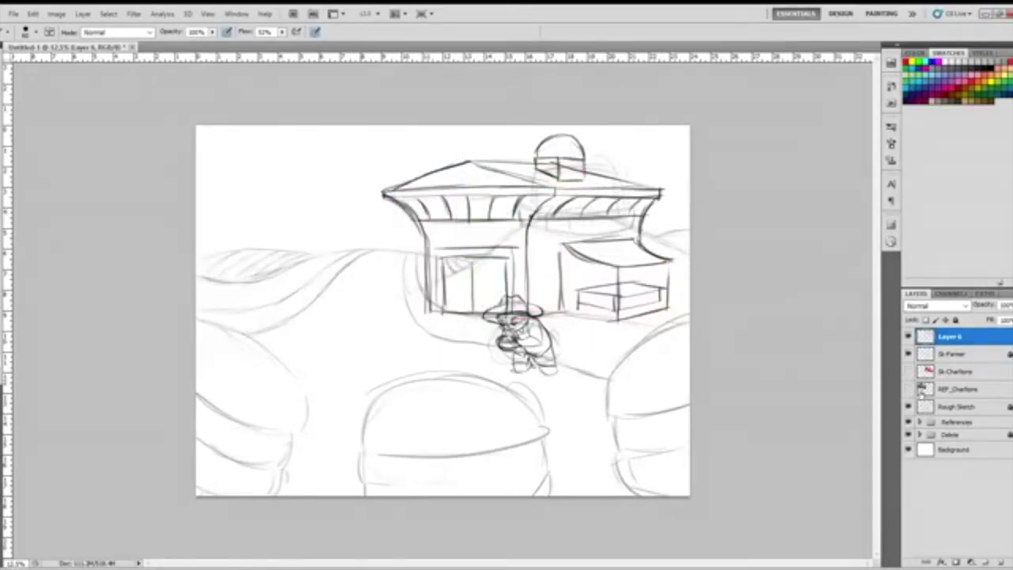
left_click(908, 406)
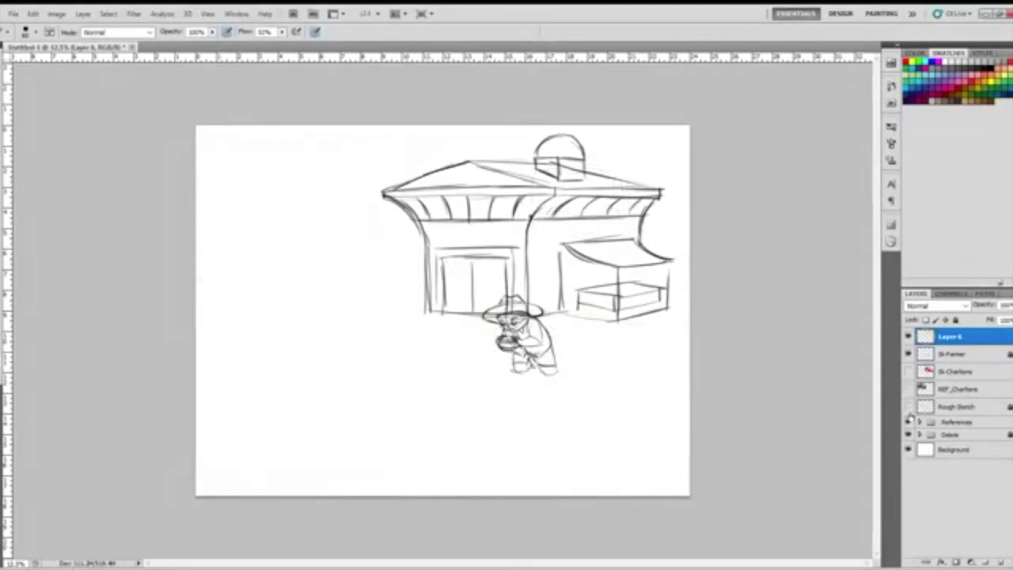
left_click(908, 353)
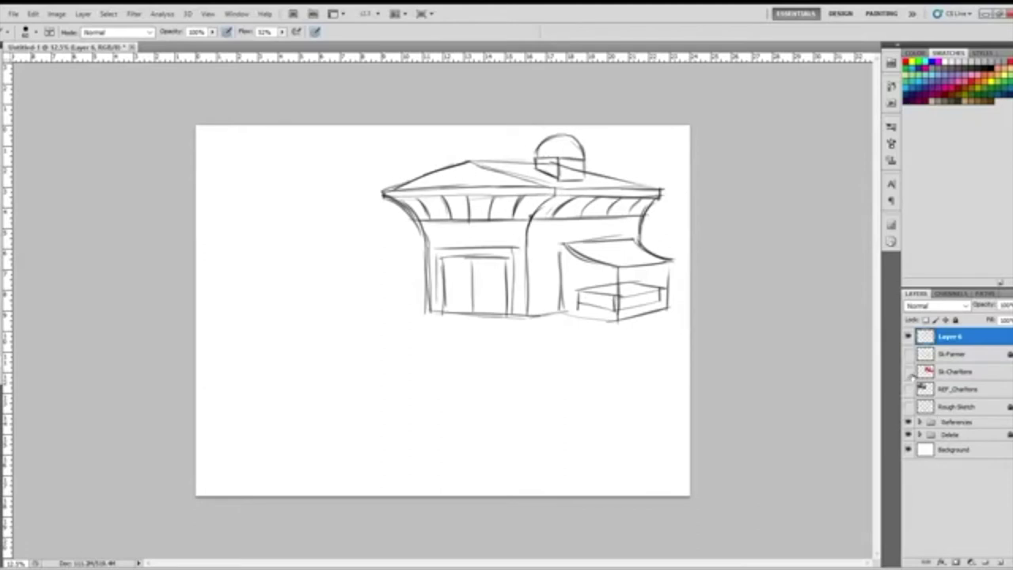
left_click(908, 371)
left_click(909, 372)
left_click(909, 372)
left_click(908, 372)
Choose a bright red foreground color and roughly shade the walls, the cupola's base and the area under the awning.
left_click(891, 261)
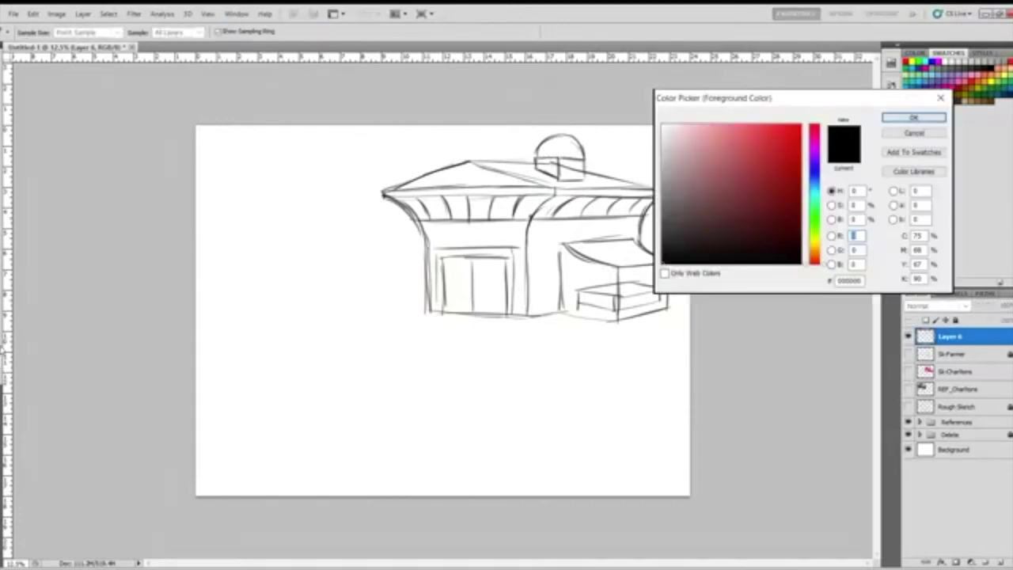
left_click(785, 143)
left_click(913, 117)
mouse_move(432, 241)
left_mouse_down()
mouse_move(432, 269)
mouse_move(439, 227)
mouse_move(428, 220)
mouse_move(524, 221)
mouse_move(524, 305)
mouse_move(556, 306)
mouse_move(555, 242)
mouse_move(543, 224)
mouse_move(641, 229)
left_mouse_up()
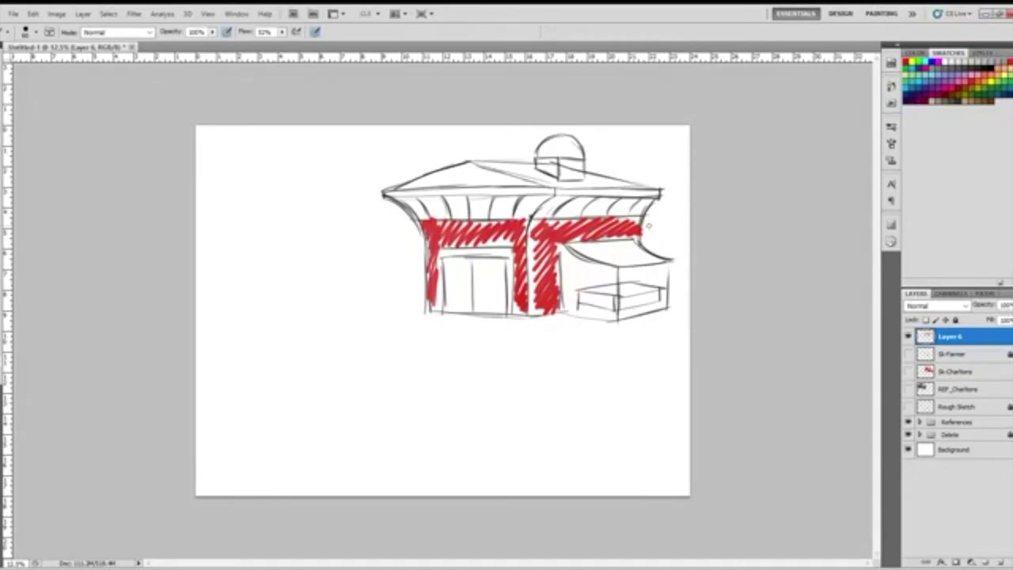
left_click_drag(538, 158, 584, 171)
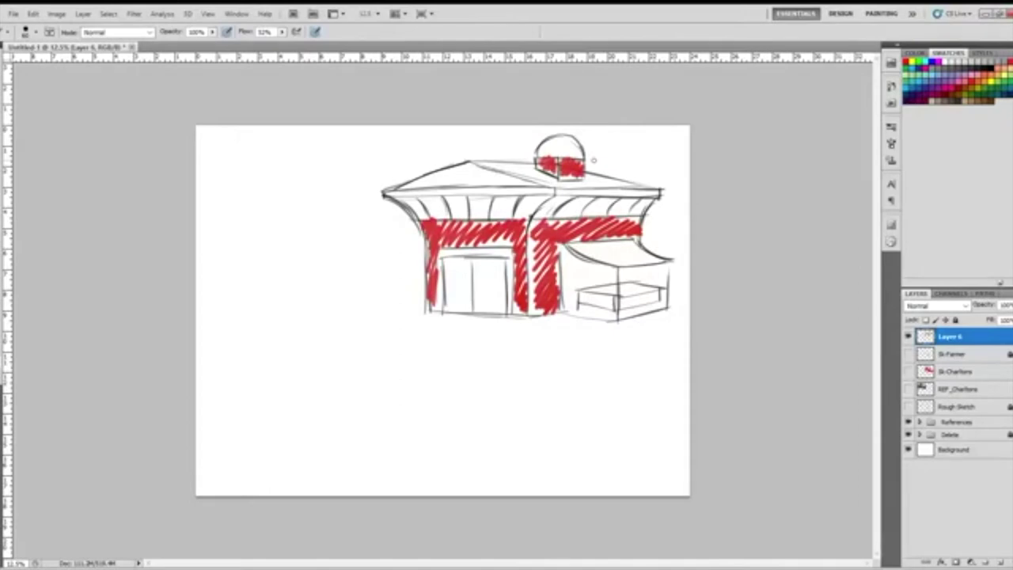
mouse_move(562, 257)
left_mouse_down()
mouse_move(576, 290)
mouse_move(594, 273)
mouse_move(639, 281)
left_mouse_up()
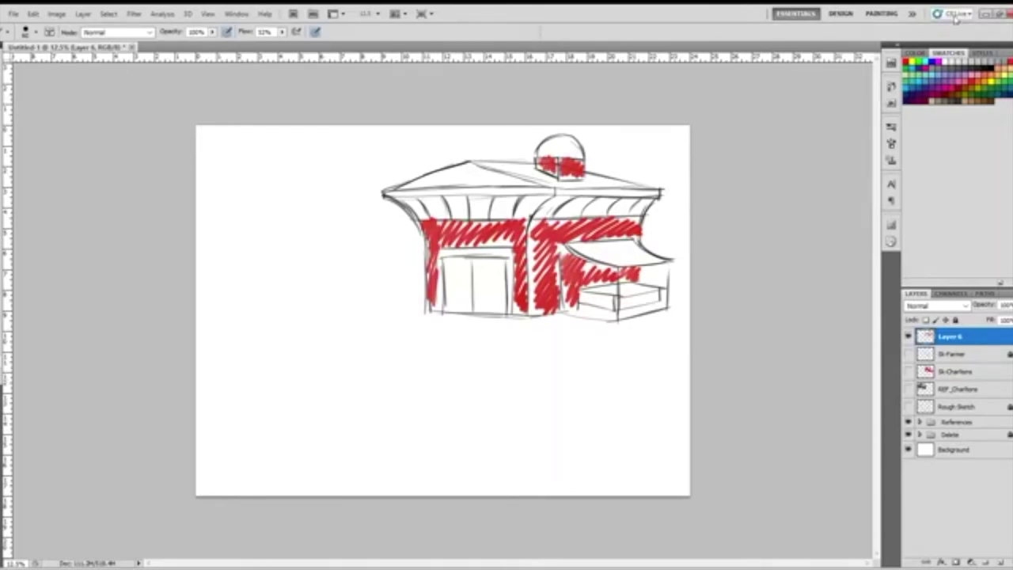
Scribble a black sign above the front door, temporarily showing the REF_Charltons photo as a guide.
left_click(909, 388)
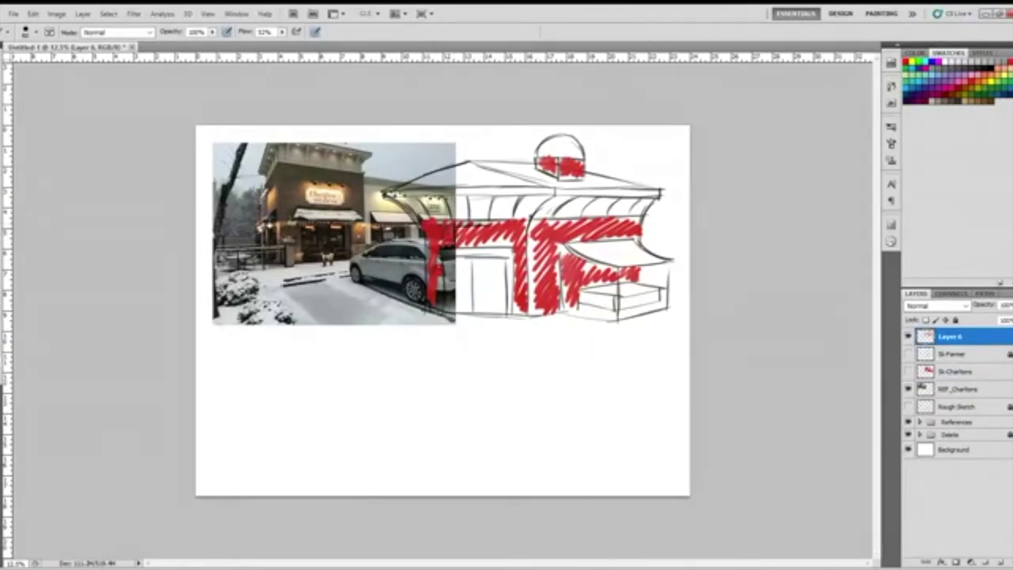
mouse_move(455, 245)
left_mouse_down()
mouse_move(491, 245)
mouse_move(492, 231)
mouse_move(459, 246)
mouse_move(490, 231)
left_mouse_up()
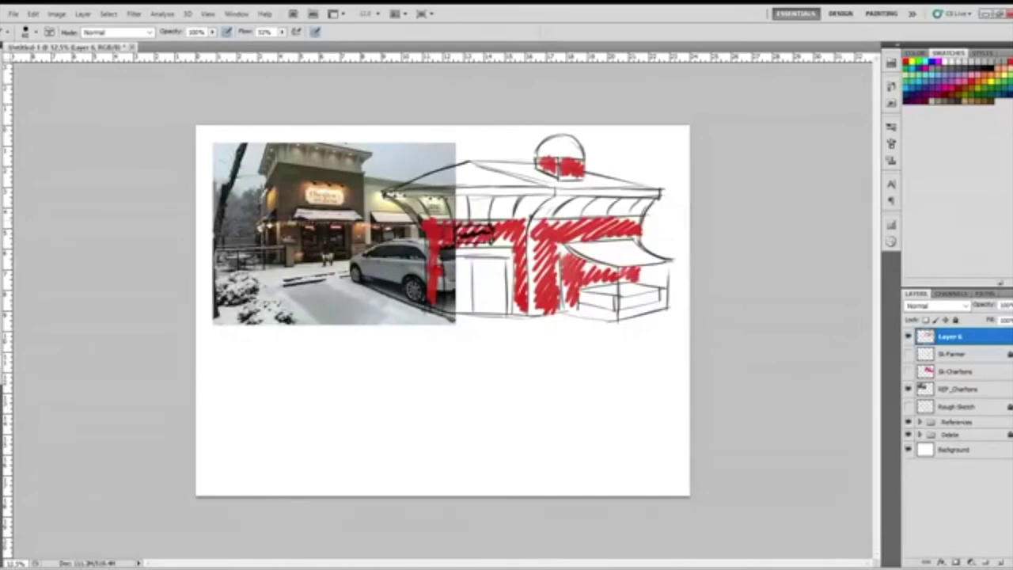
key("v")
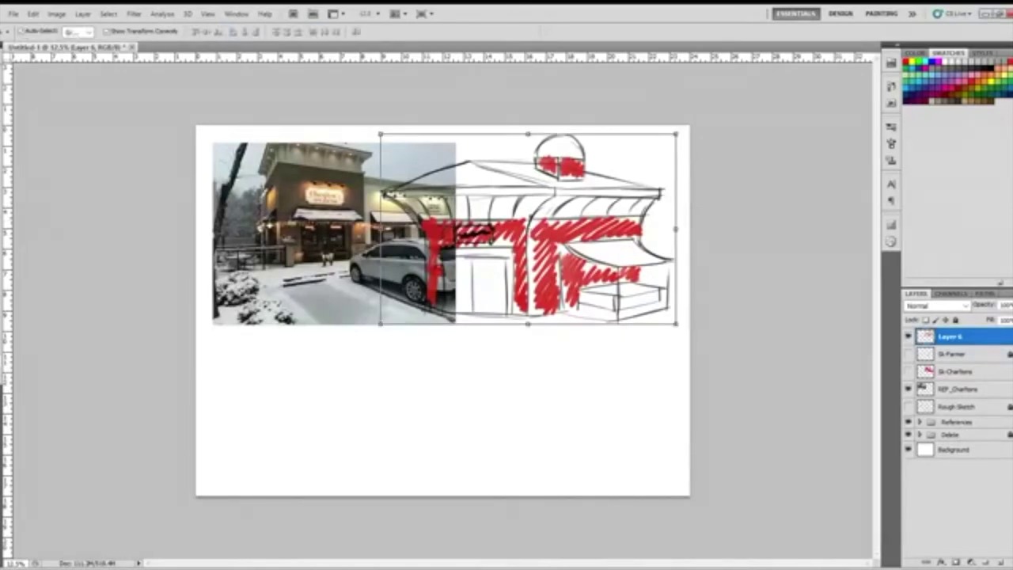
left_click(908, 388)
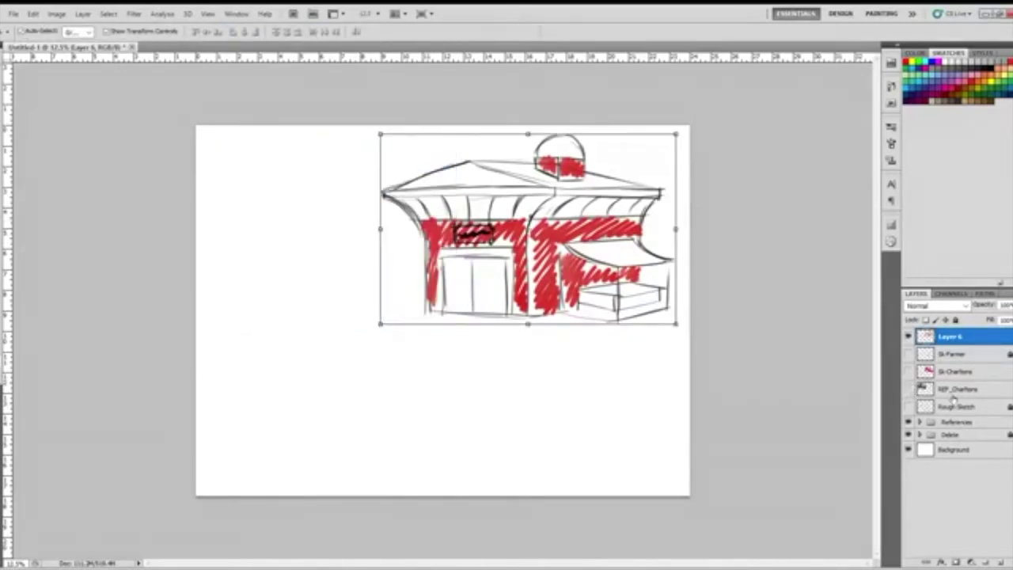
Show the Rough Sketch layer and scale the building sketch to about 41%, placing it on the hilltop.
left_click(909, 406)
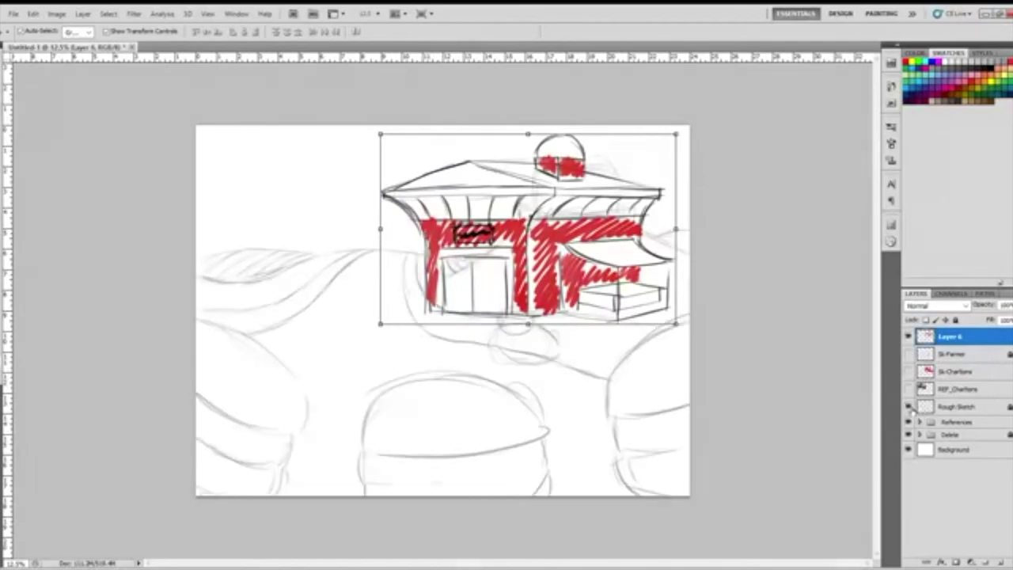
mouse_move(675, 323)
left_mouse_down()
mouse_move(521, 226)
mouse_move(539, 198)
mouse_move(620, 205)
mouse_move(637, 231)
mouse_move(619, 201)
mouse_move(633, 228)
mouse_move(624, 216)
left_mouse_up()
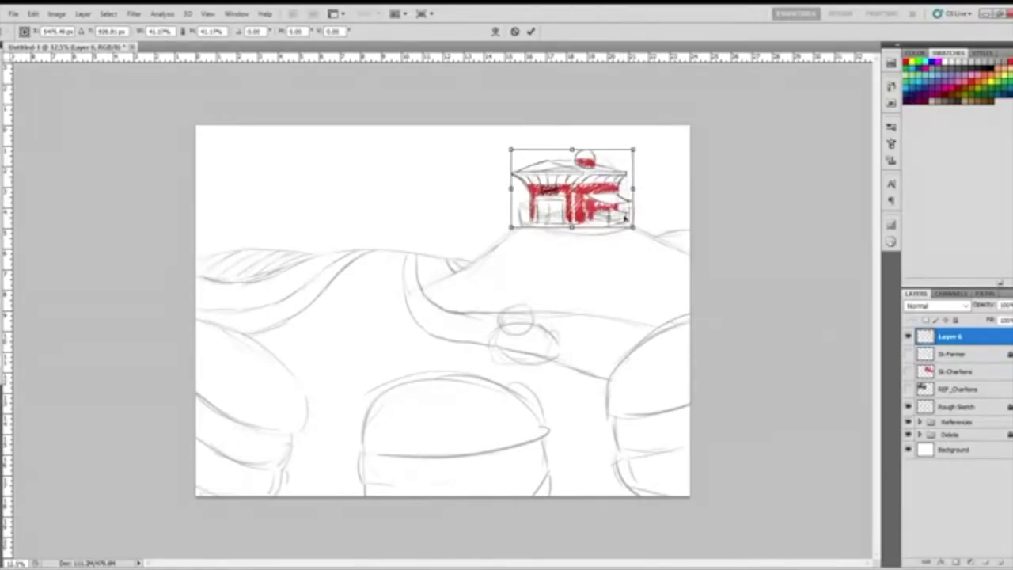
key("Return")
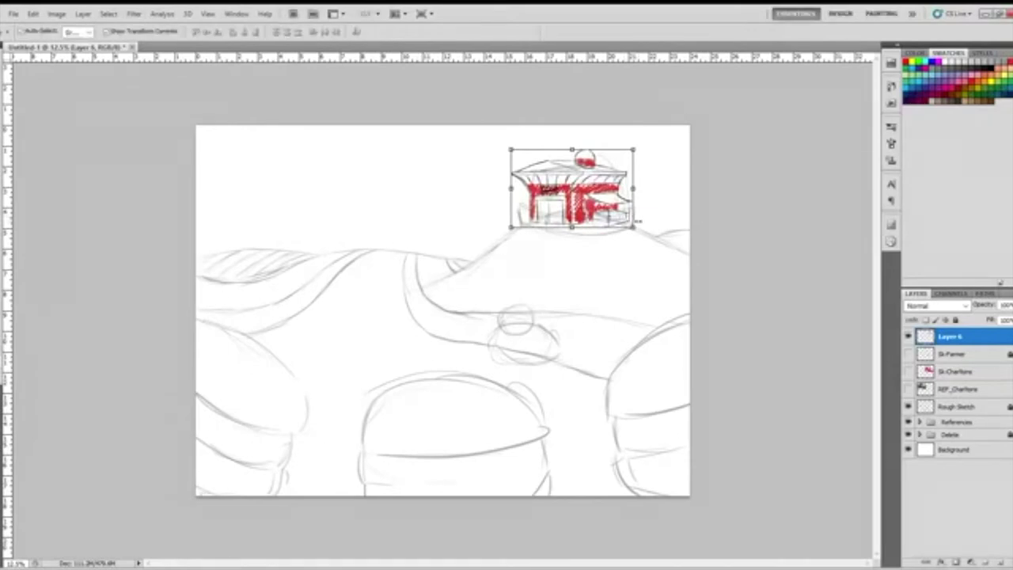
Deselect the building layer, show the REF_Charltons photo again, and paste the street-view screenshot as a new layer.
left_click(934, 489)
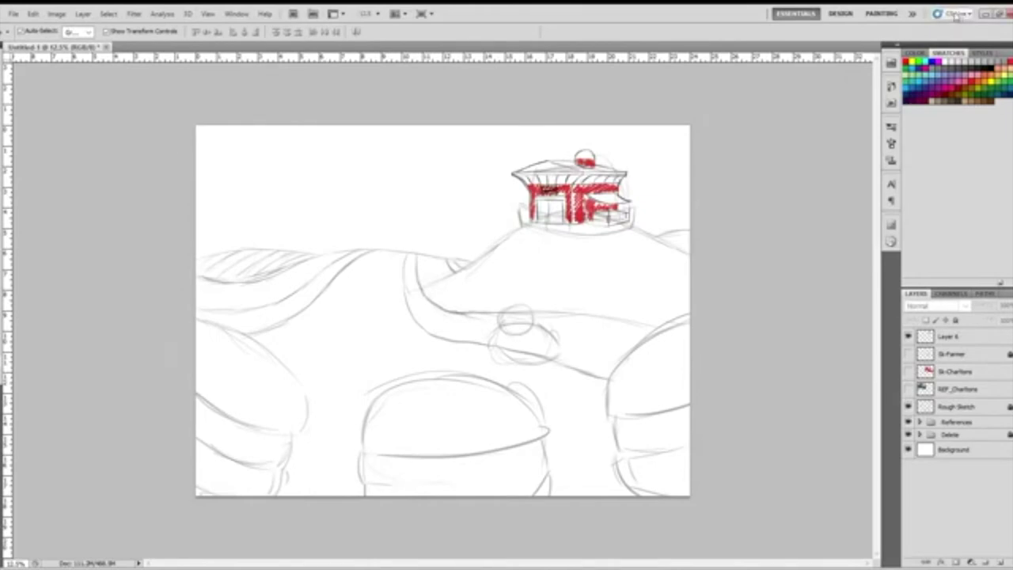
left_click(908, 389)
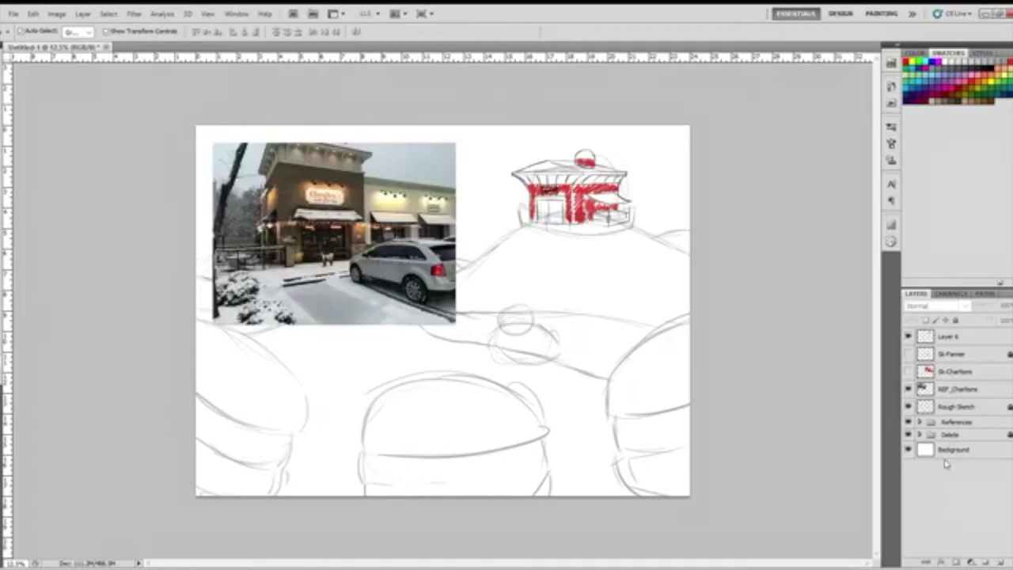
left_click_drag(458, 210, 457, 194)
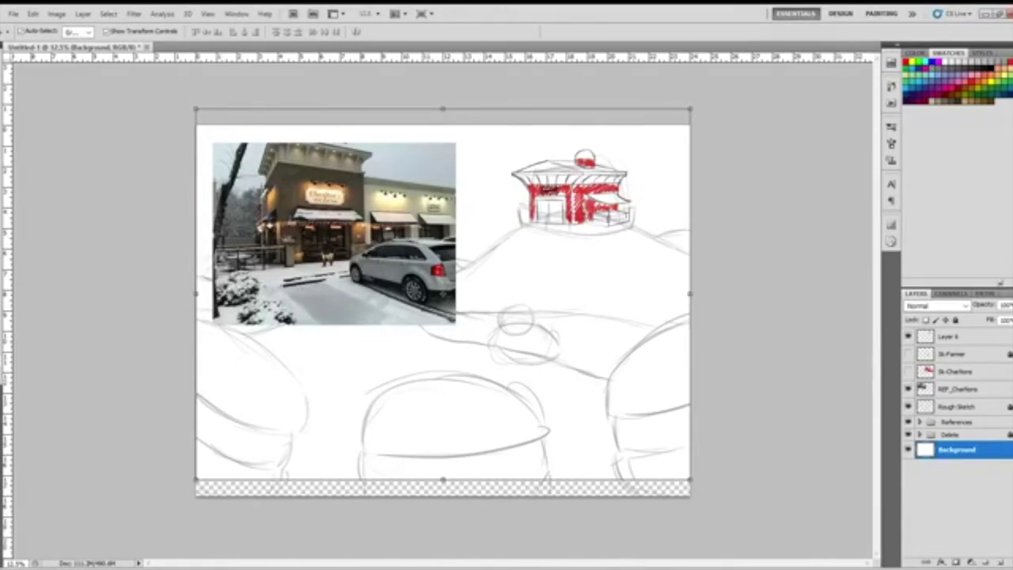
key("ctrl+v")
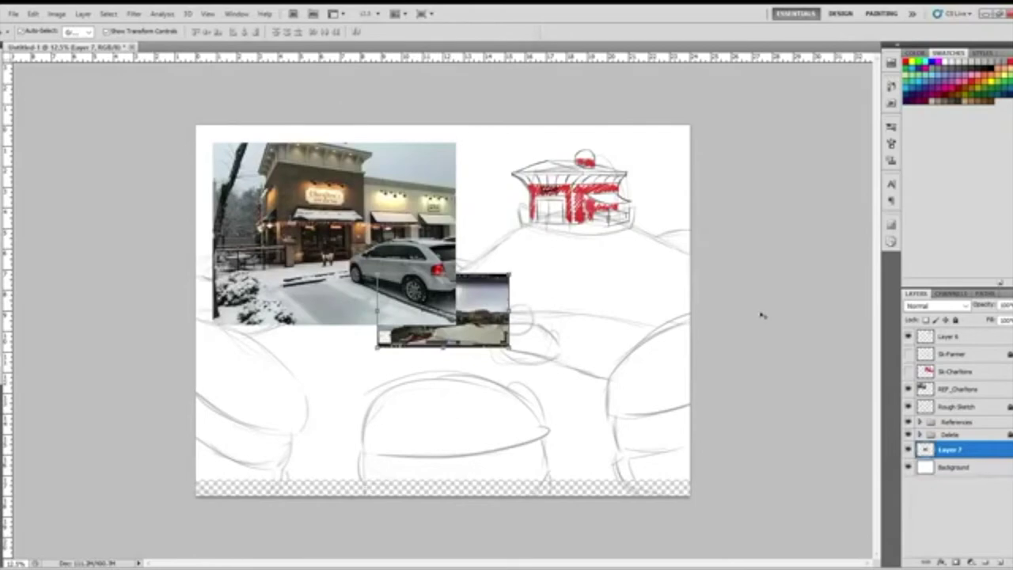
Move the pasted street-view layer directly above the snowy restaurant photo's layer and rename it REF_Charltons.
left_click(960, 372, "ctrl")
left_click_drag(956, 371, 953, 384)
double_click(951, 390)
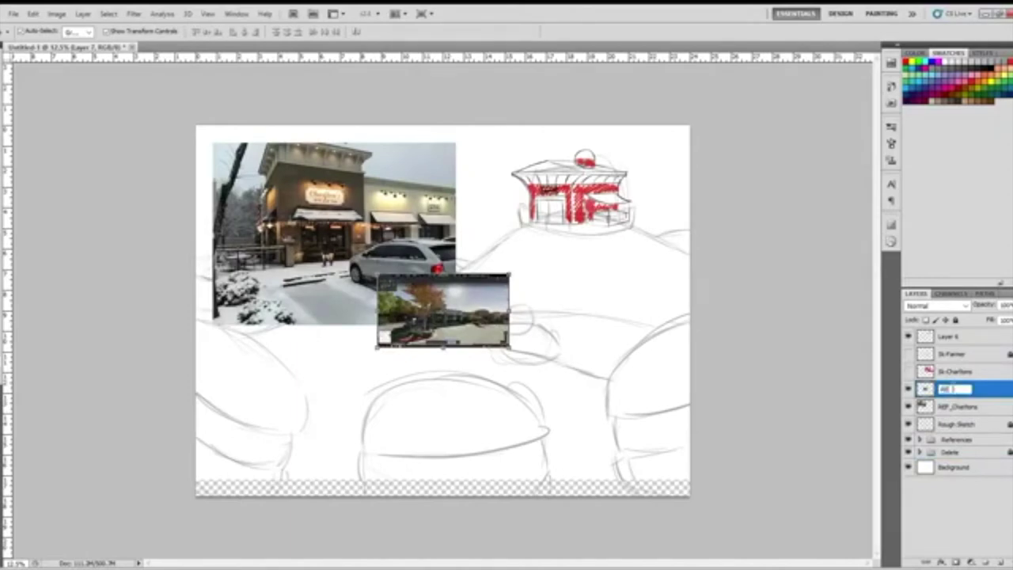
type("REF_Charlottes")
key("Return")
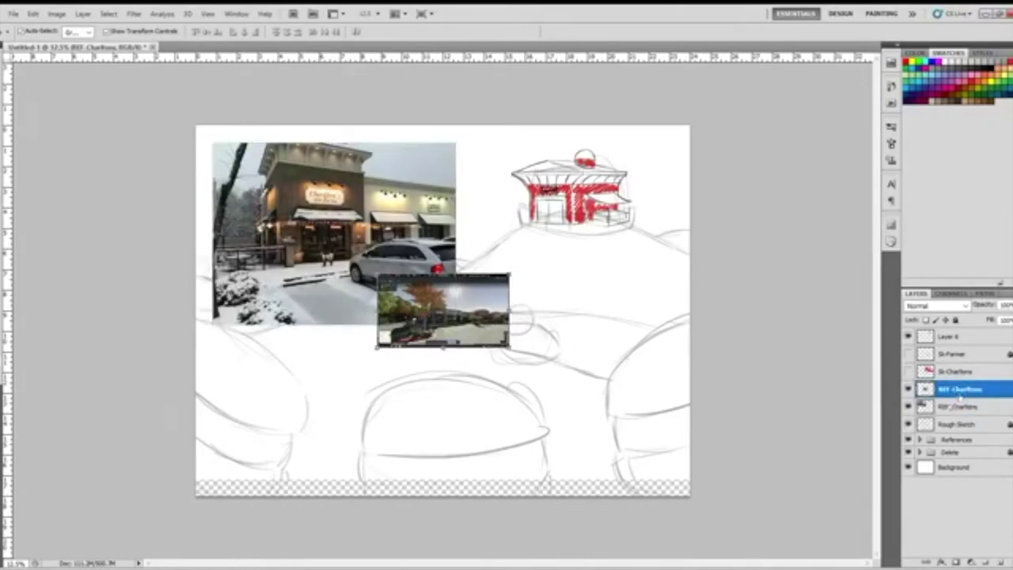
double_click(956, 392)
left_click(954, 388)
key("BackSpace")
key("BackSpace")
key("BackSpace")
key("BackSpace")
type("REF_")
Delete the snowy restaurant photo's layer and enlarge the street-view reference until the storefront scene fills the canvas.
mouse_move(972, 406)
left_mouse_down()
mouse_move(962, 557)
mouse_move(1005, 559)
left_mouse_up()
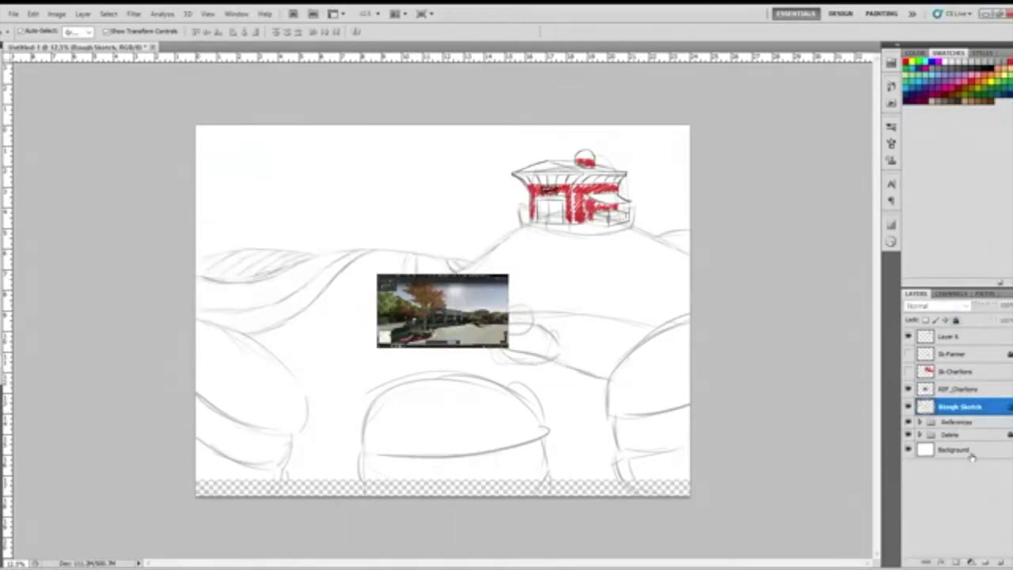
left_click(952, 389)
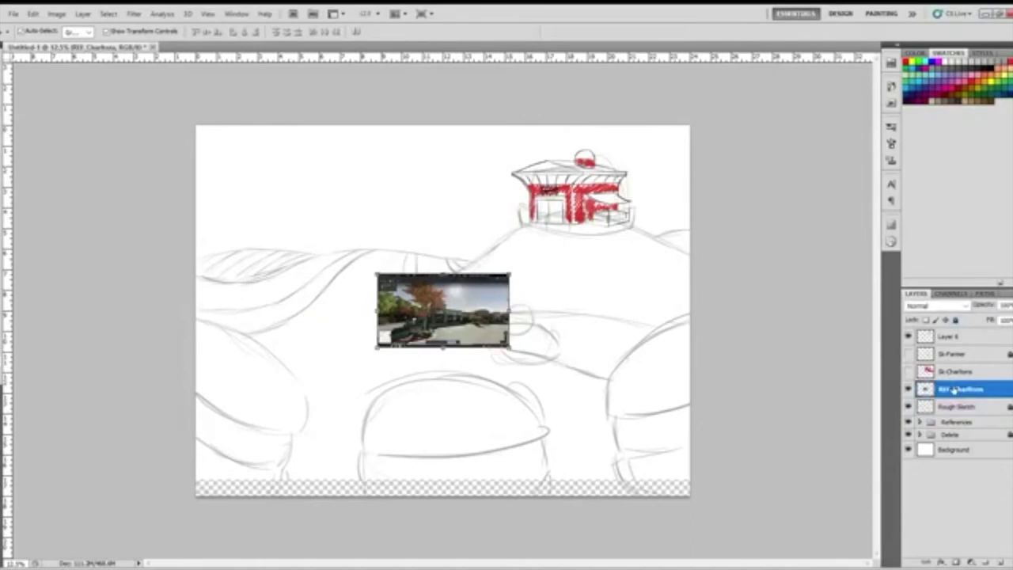
left_click_drag(510, 274, 729, 135)
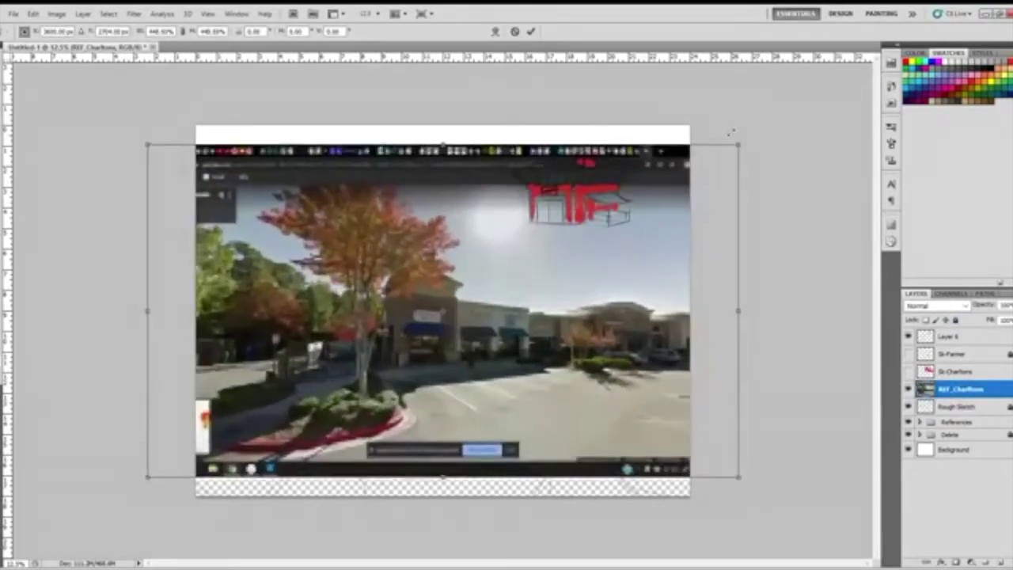
key("Return")
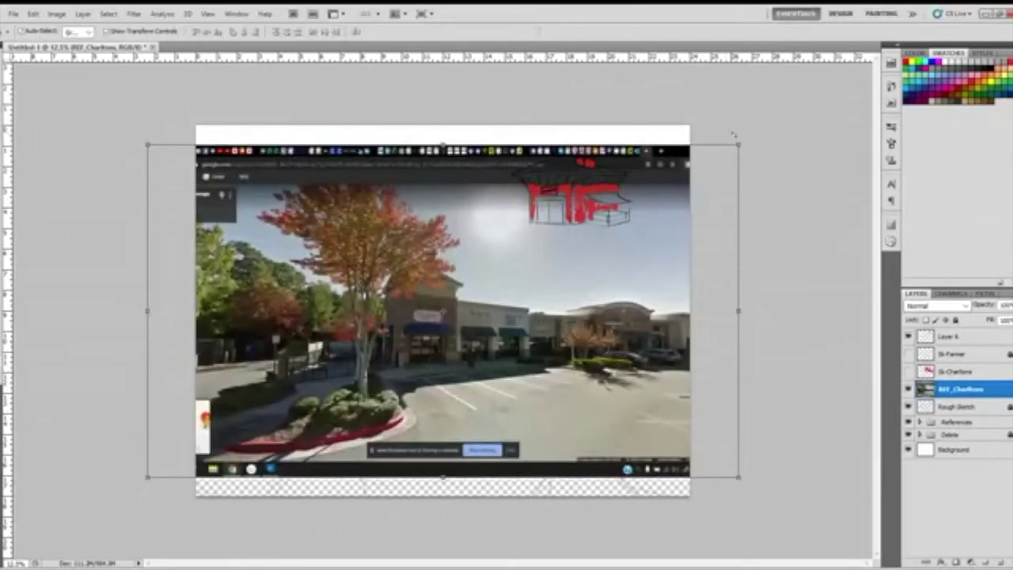
left_click_drag(742, 145, 863, 61)
key("Return")
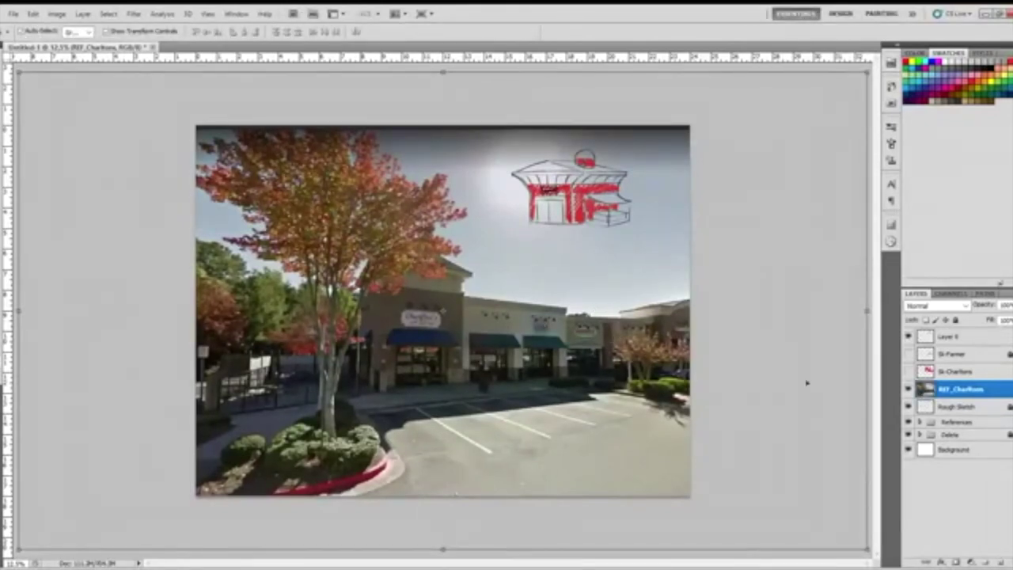
Delete the Sk-Charltons layer and move Layer 6 with the barn sketch into the Delete group.
left_click_drag(959, 378, 999, 561)
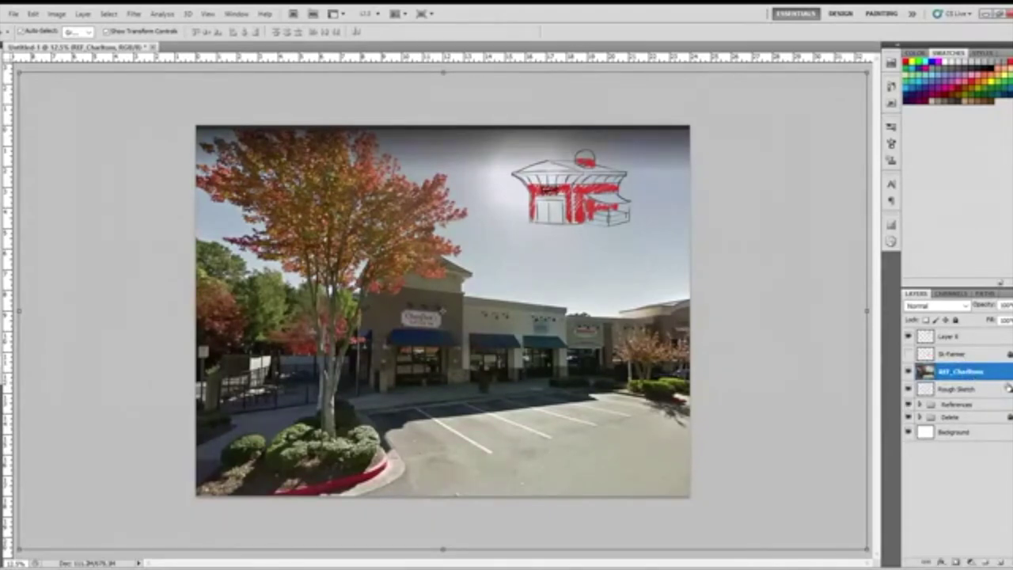
left_click(955, 338)
left_click_drag(954, 338, 977, 416)
Scale the street-view reference up to about 114% and shift it so the storefront and the fenced patio both fit the canvas.
left_click_drag(517, 275, 534, 273)
key("ctrl+minus")
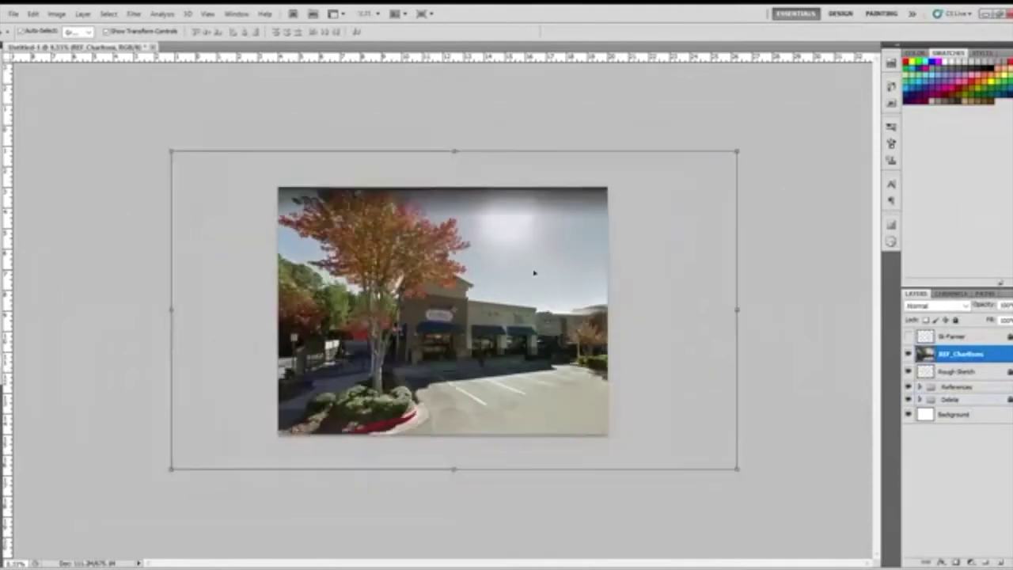
key("ctrl+t")
left_click_drag(662, 429, 692, 447)
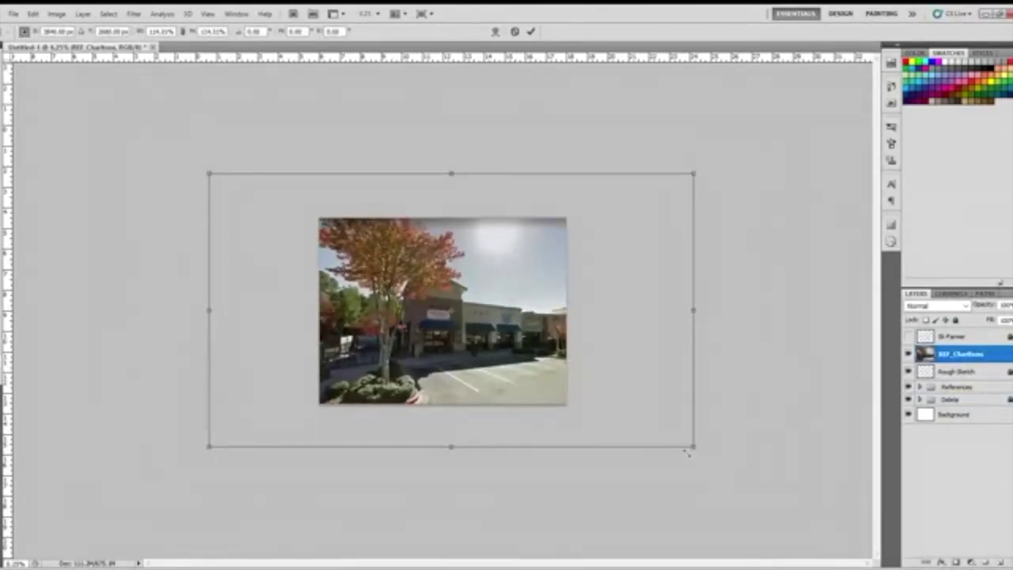
left_click_drag(452, 339, 481, 324)
key("Return")
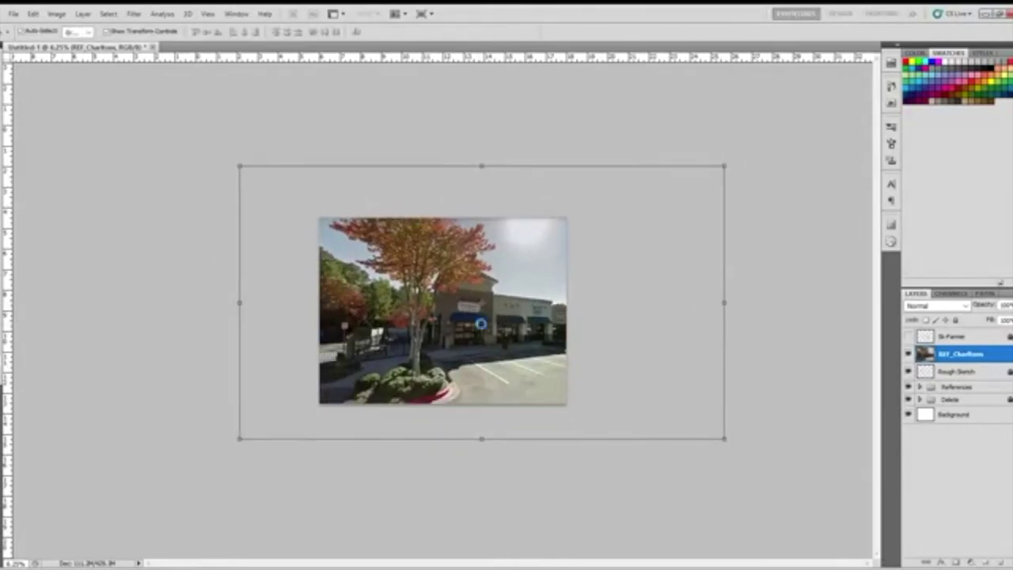
Lower the REF_Charltons layer's opacity to fade the photo for tracing and hide the Rough Sketch layer.
scroll(480, 324, "up", 5)
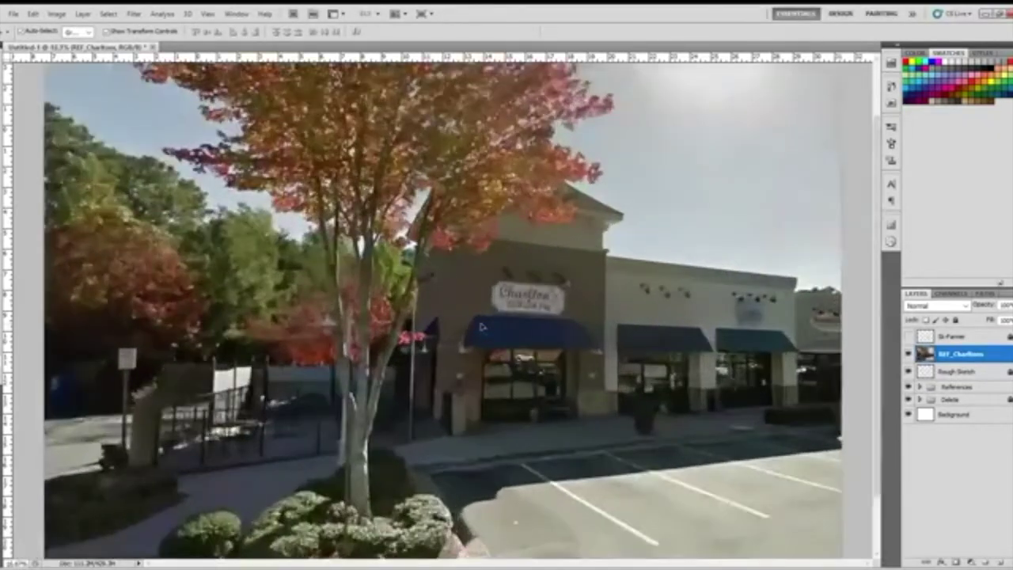
scroll(481, 324, "up", 1)
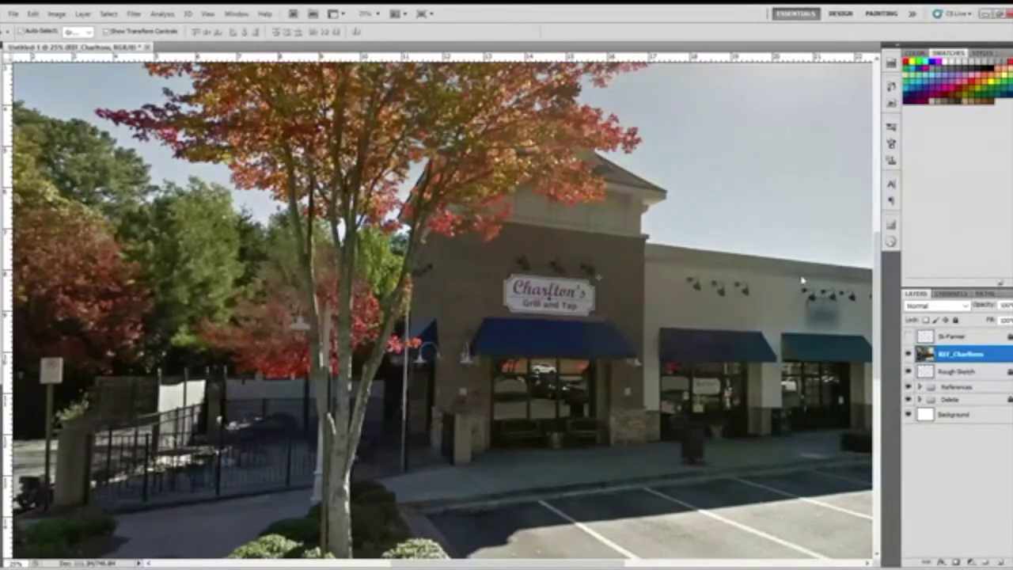
left_click(1010, 309)
left_click_drag(1010, 318, 998, 316)
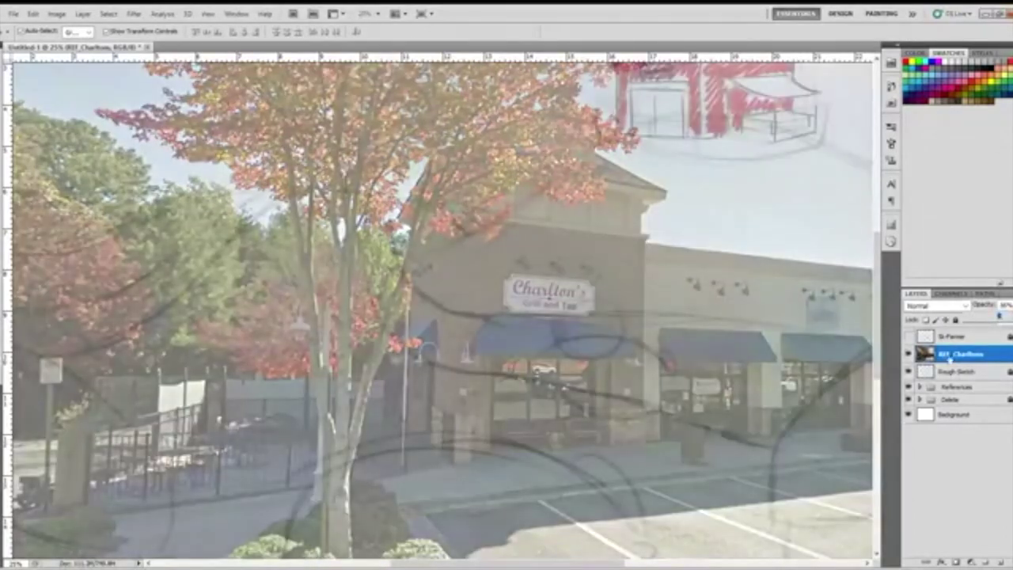
left_click(909, 371)
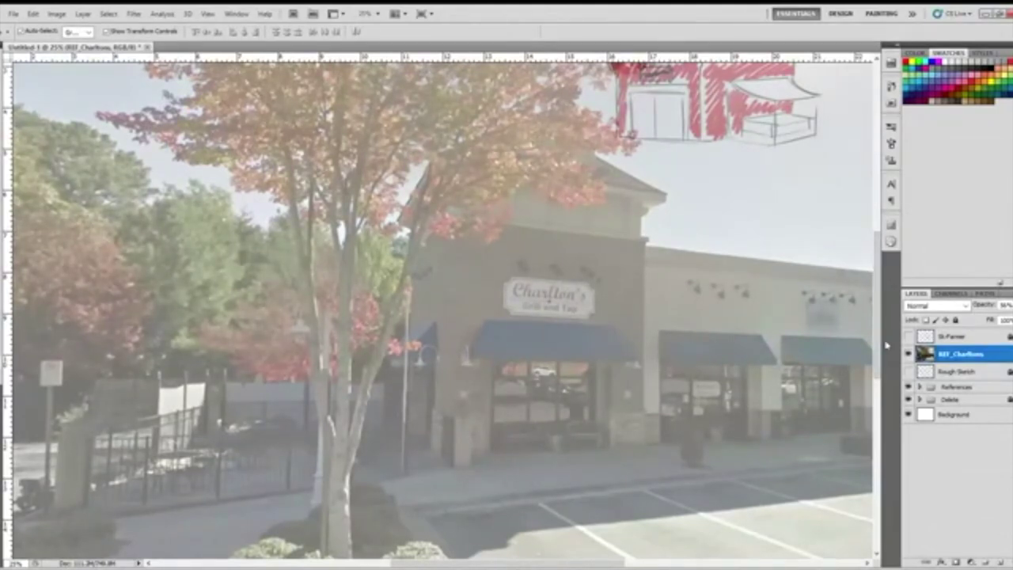
Add a new layer above REF_Charltons and brush in the building's front corner and the patio fence's ground line.
key("b")
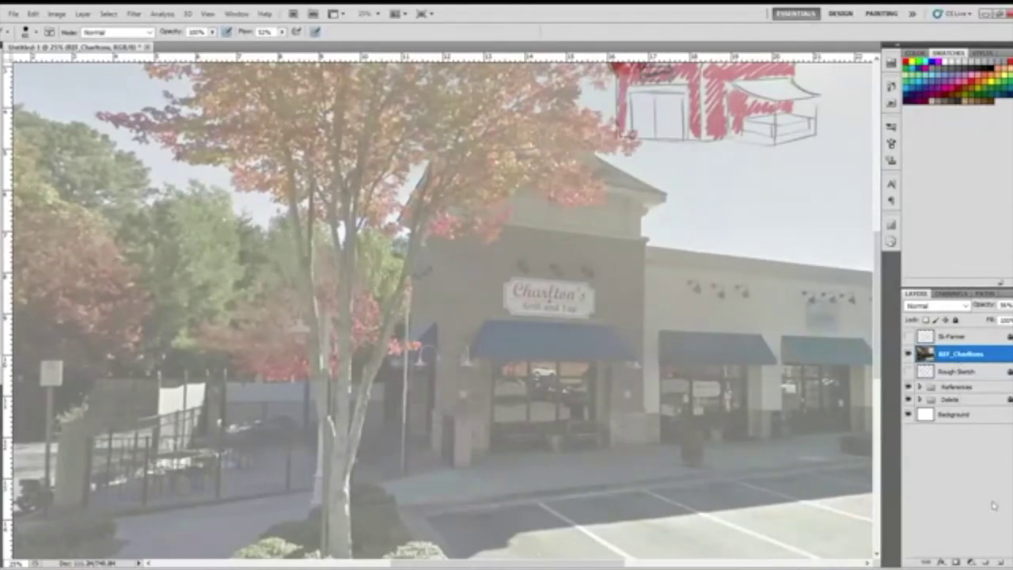
left_click(987, 562)
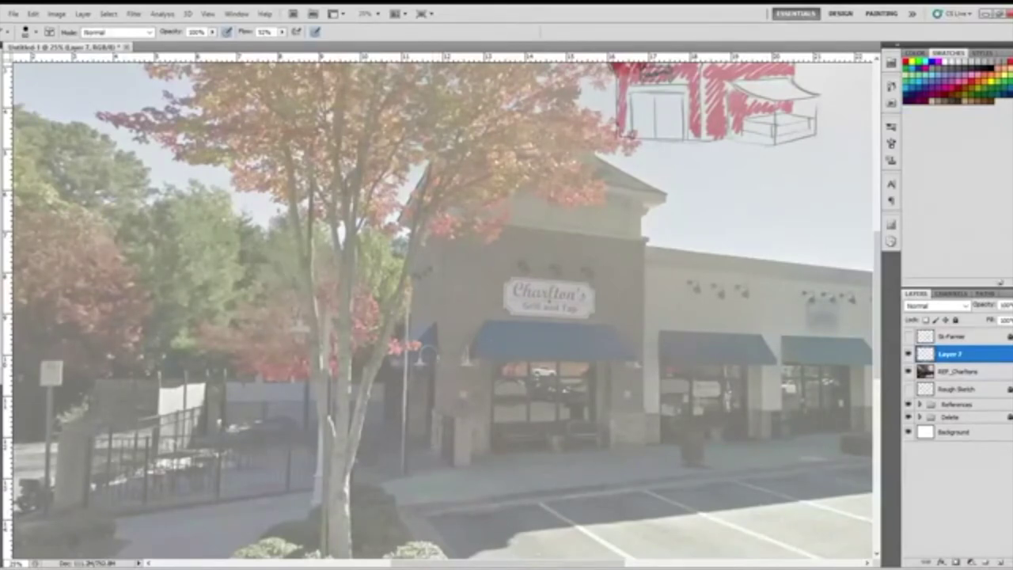
left_click_drag(443, 286, 435, 449)
left_click_drag(76, 524, 507, 463)
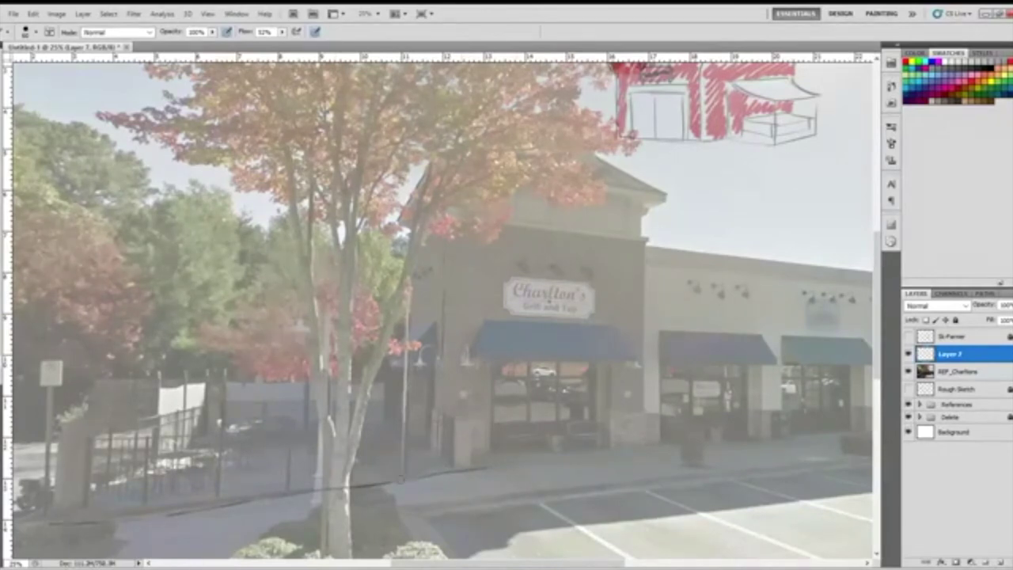
left_click_drag(239, 503, 53, 527)
Trace the outer patio pillar with its cap and draw the fence's receding side, back and front top rails.
mouse_move(55, 443)
left_mouse_down()
mouse_move(52, 494)
mouse_move(102, 427)
left_mouse_up()
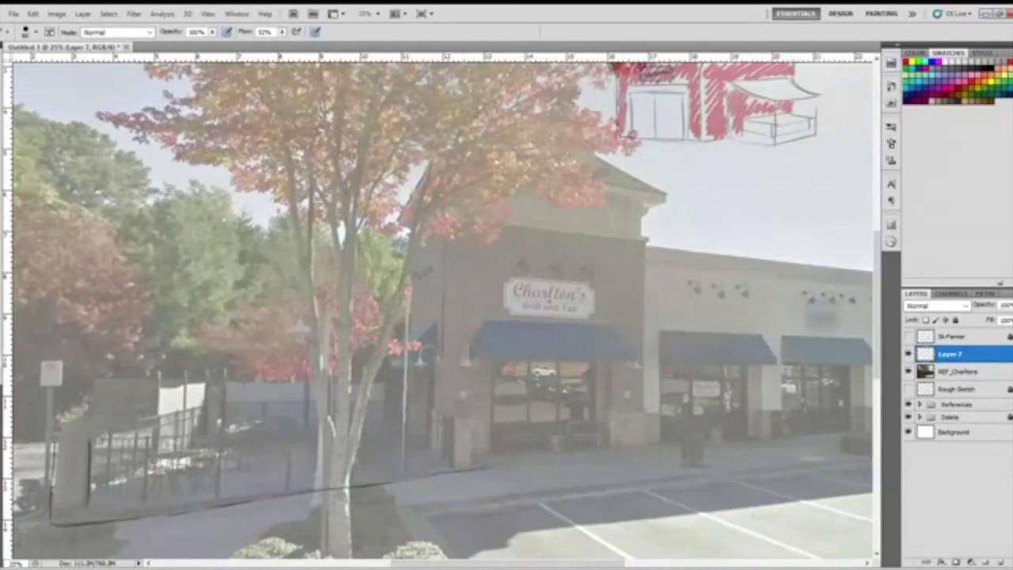
left_click_drag(94, 470, 94, 490)
left_click_drag(92, 433, 54, 435)
mouse_move(88, 435)
left_mouse_down()
mouse_move(55, 435)
mouse_move(57, 421)
mouse_move(98, 420)
mouse_move(98, 431)
mouse_move(185, 406)
mouse_move(177, 408)
left_mouse_up()
mouse_move(119, 423)
left_mouse_down()
mouse_move(202, 403)
mouse_move(348, 402)
left_mouse_up()
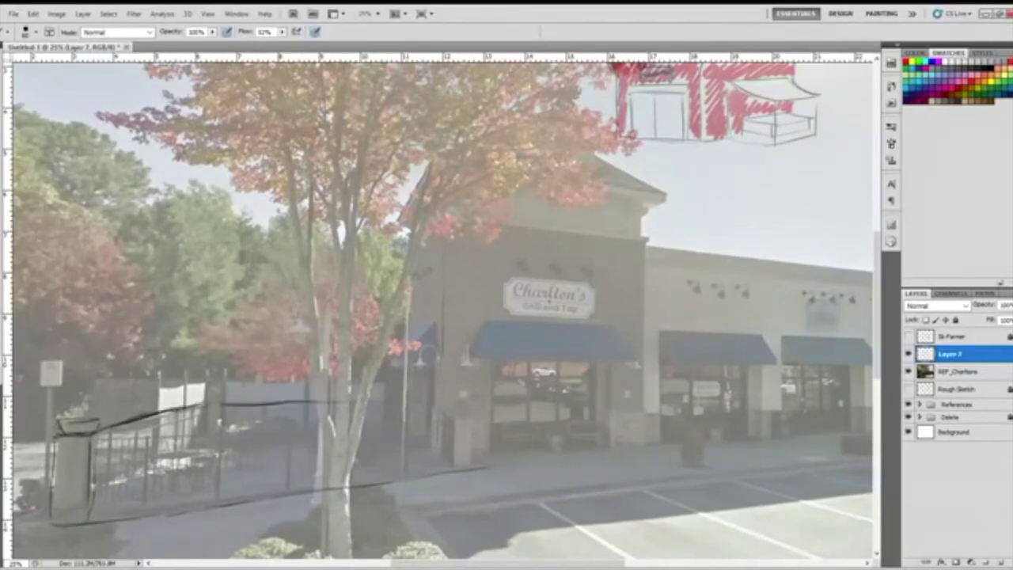
left_click_drag(102, 437, 440, 419)
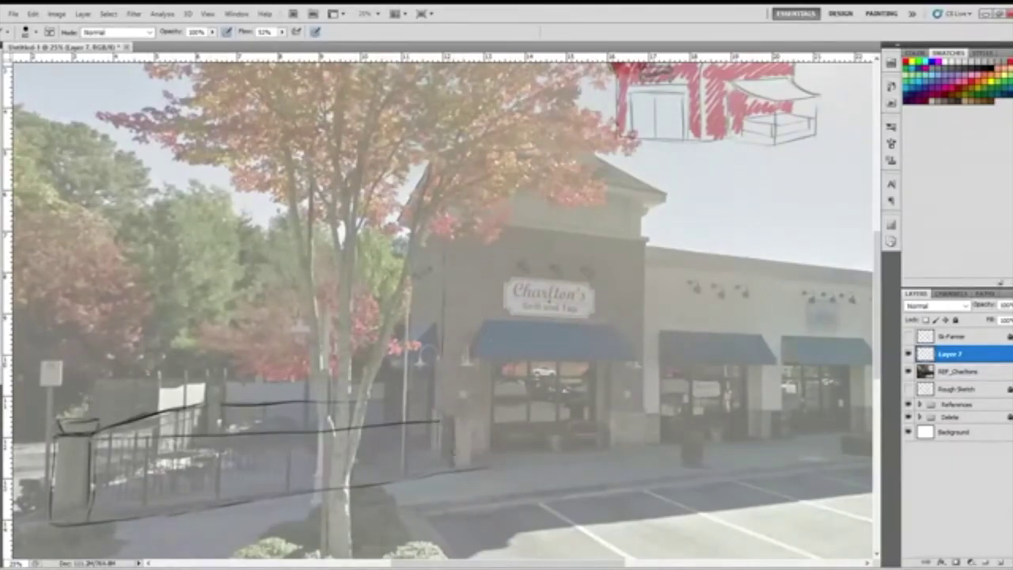
Trace the fence pillar beside the entrance and the small pillar at the patio's far corner, each with a cap.
left_click_drag(471, 425, 470, 460)
left_click_drag(442, 420, 452, 468)
left_click_drag(455, 424, 453, 467)
mouse_move(456, 420)
left_mouse_down()
mouse_move(473, 417)
mouse_move(443, 421)
left_mouse_up()
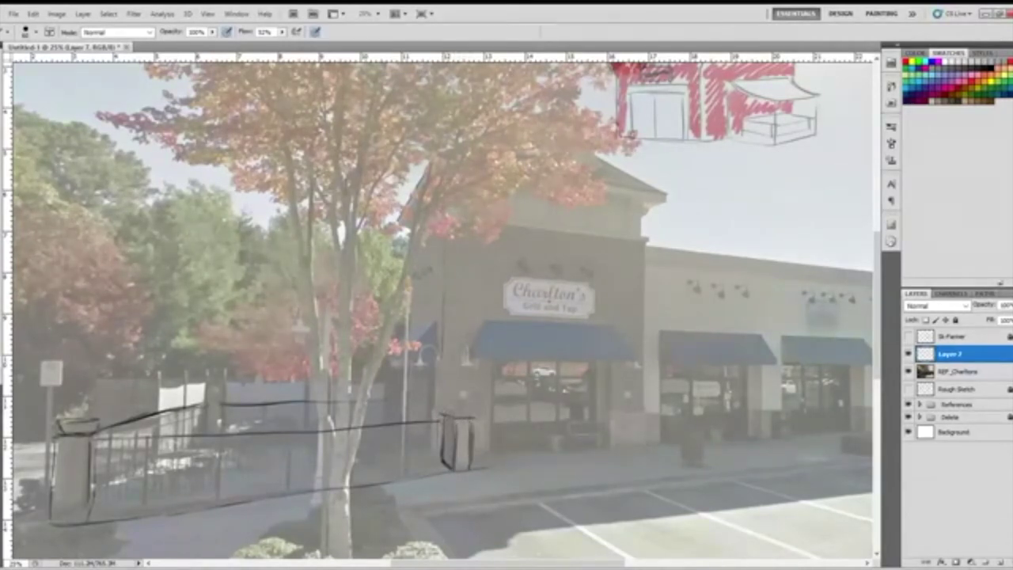
mouse_move(456, 410)
left_mouse_down()
mouse_move(471, 413)
mouse_move(468, 402)
left_mouse_up()
left_click_drag(204, 397, 217, 402)
left_click_drag(212, 404, 213, 437)
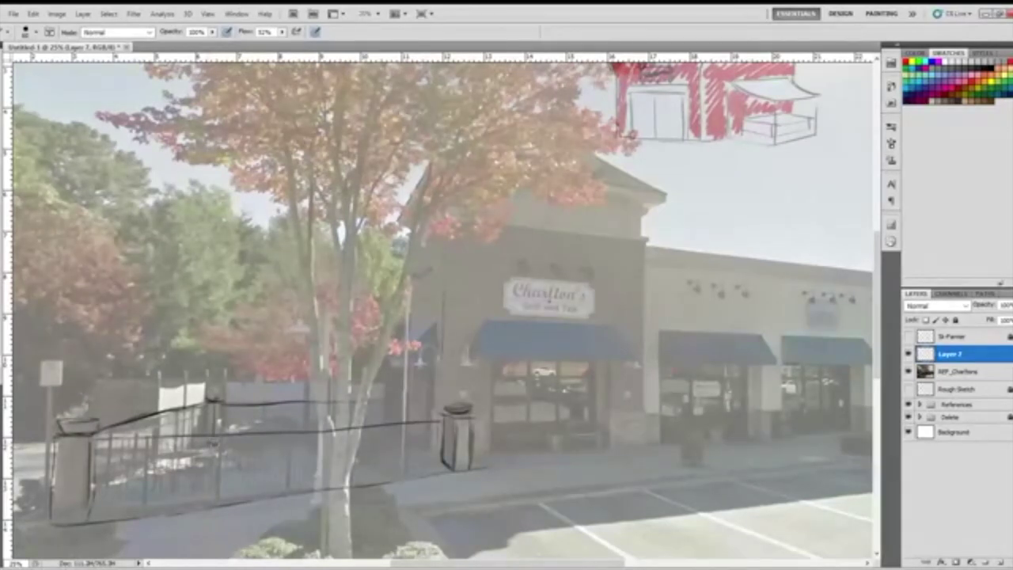
mouse_move(217, 443)
left_mouse_down()
mouse_move(221, 419)
mouse_move(205, 440)
left_mouse_up()
mouse_move(207, 400)
left_mouse_down()
mouse_move(223, 401)
mouse_move(207, 397)
left_mouse_up()
Lasso and erase the fence's ground line, then redraw it as a bottom rail running between the two front pillars.
key("l")
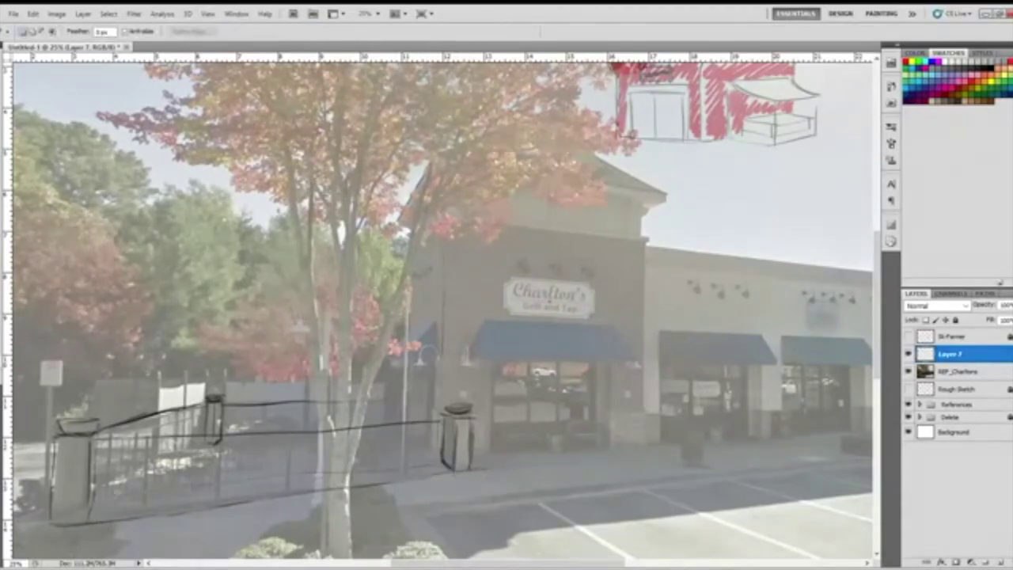
mouse_move(497, 457)
left_mouse_down()
mouse_move(89, 526)
mouse_move(476, 462)
left_mouse_up()
key("Delete")
key("ctrl+d")
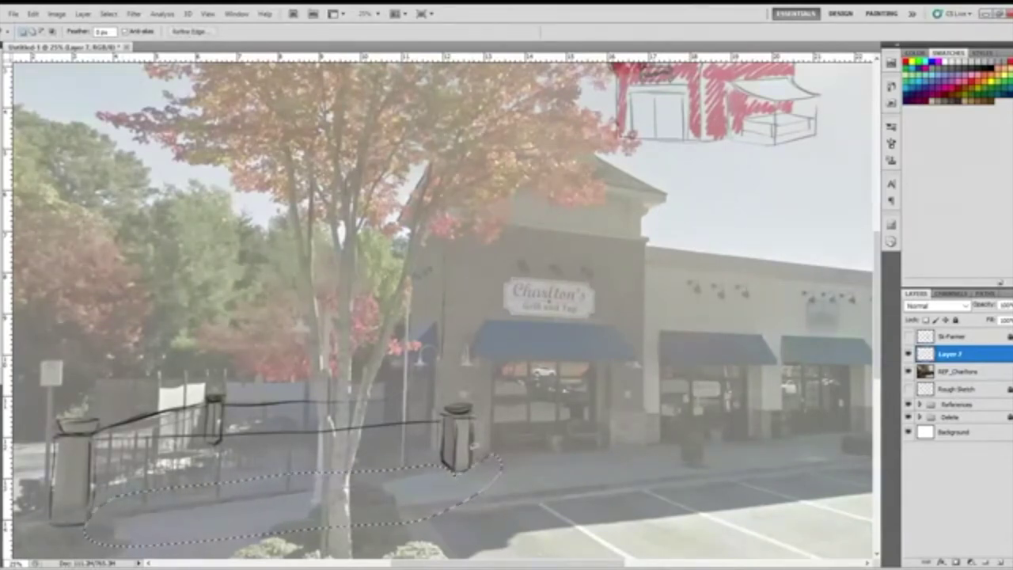
key("b")
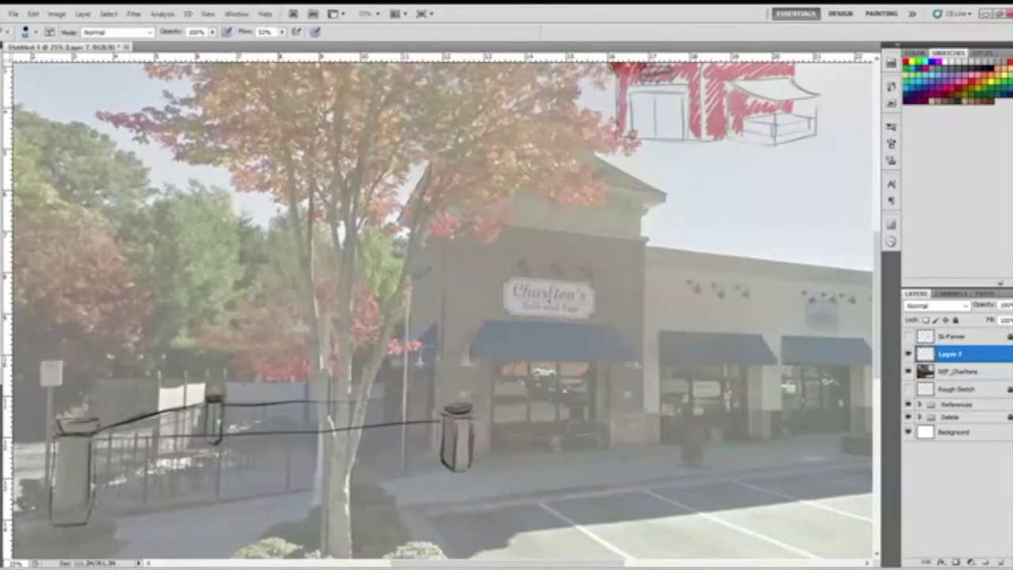
left_click_drag(89, 508, 443, 464)
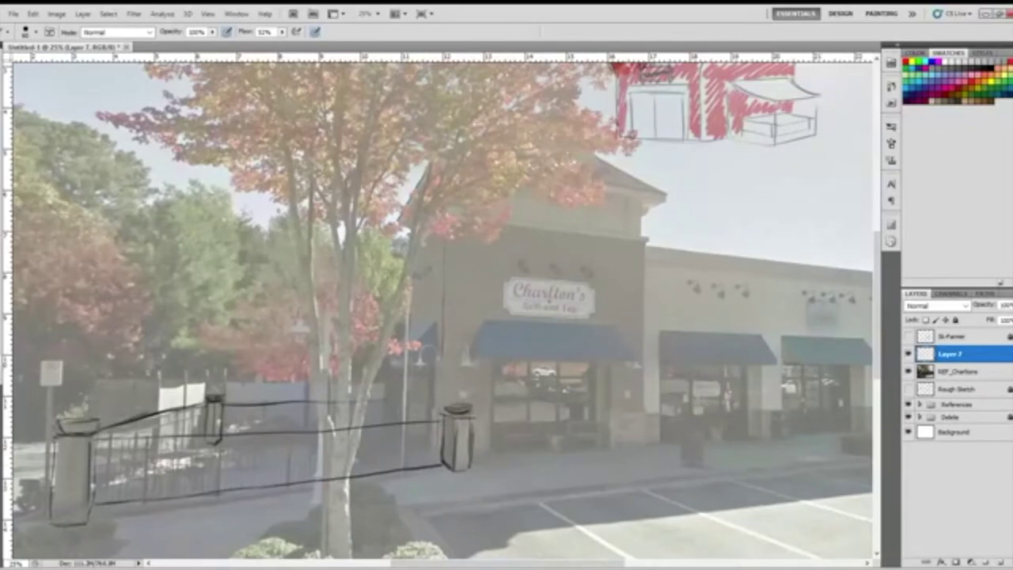
Draw the fence's vertical posts along the front and side, add the side's bottom rail, and reinforce the front top rail.
left_click_drag(145, 444, 145, 505)
mouse_move(98, 443)
left_mouse_down()
mouse_move(193, 434)
mouse_move(218, 475)
mouse_move(217, 498)
left_mouse_up()
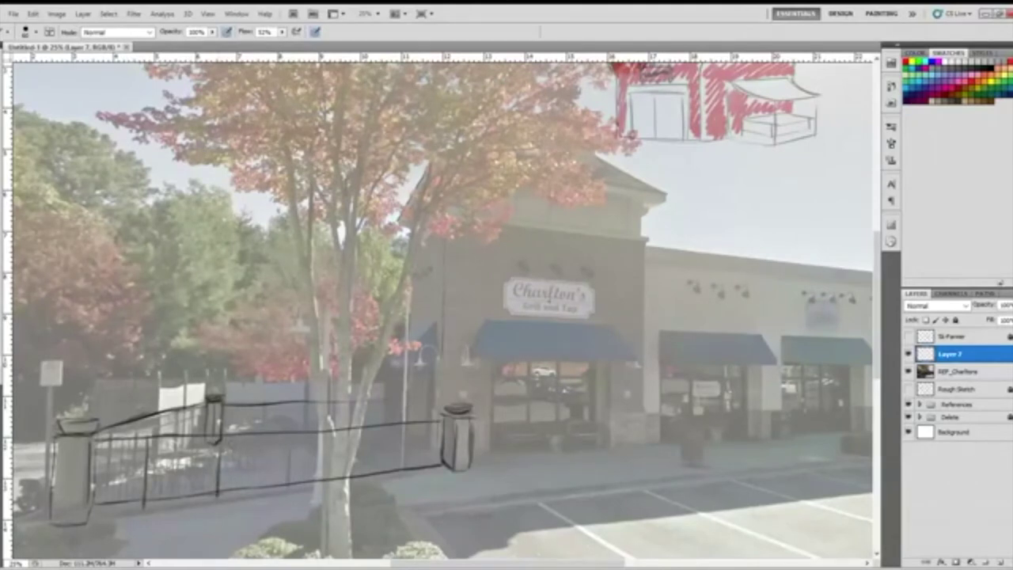
mouse_move(289, 454)
left_mouse_down()
mouse_move(288, 486)
mouse_move(291, 434)
left_mouse_up()
left_click_drag(407, 470, 408, 440)
mouse_move(351, 455)
left_mouse_down()
mouse_move(352, 473)
mouse_move(353, 431)
left_mouse_up()
left_click_drag(110, 473, 111, 428)
left_click_drag(106, 484, 98, 488)
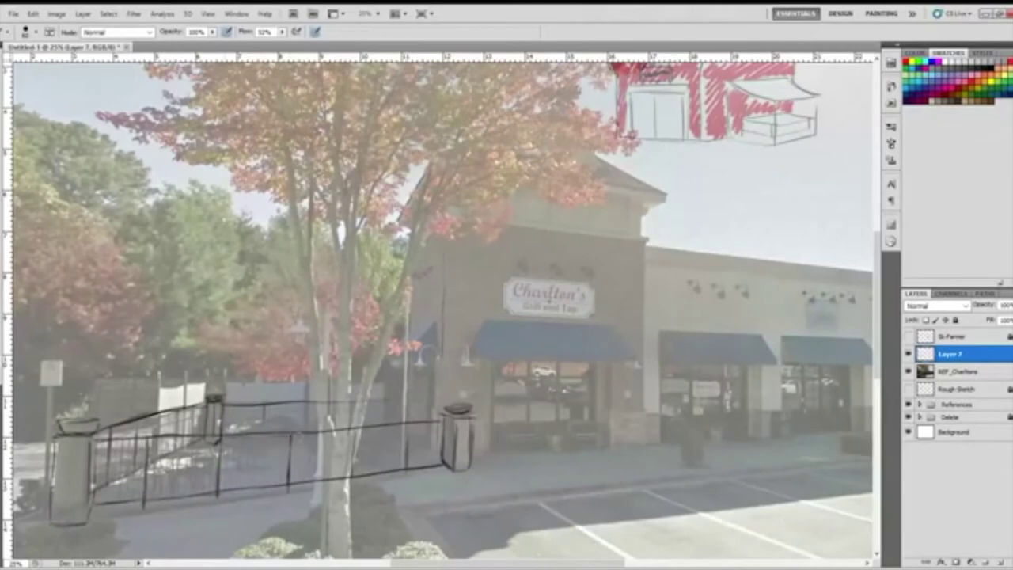
left_click_drag(324, 434, 385, 432)
Trace the double trim line around the top of the brown wall and the vertical edges at both ends of the wall.
mouse_move(473, 222)
left_mouse_down()
mouse_move(648, 239)
mouse_move(445, 216)
mouse_move(560, 218)
mouse_move(649, 236)
left_mouse_up()
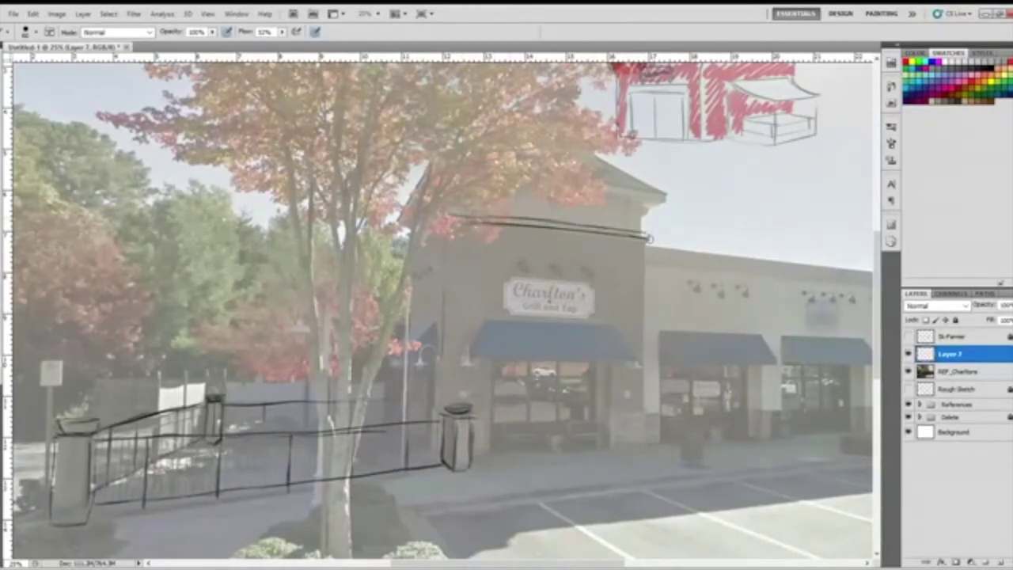
left_click_drag(409, 234, 408, 348)
left_click_drag(441, 217, 407, 239)
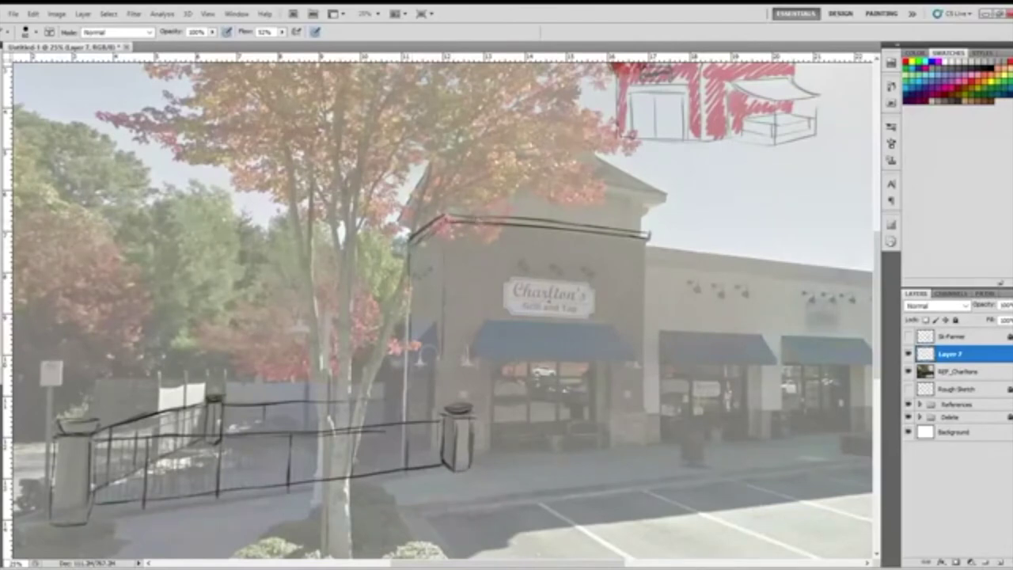
left_click_drag(453, 214, 489, 216)
left_click_drag(648, 237, 646, 352)
left_click_drag(645, 307, 645, 405)
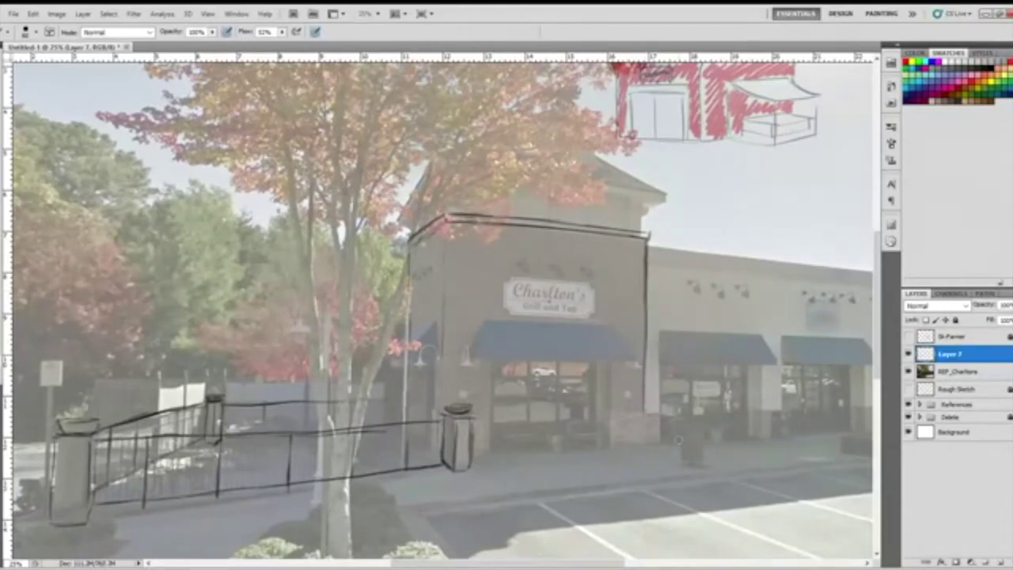
Trace the column on the parking-lot side of the entrance and outline its stone base.
left_click_drag(612, 410, 648, 410)
left_click_drag(611, 364, 613, 410)
left_click_drag(607, 369, 611, 441)
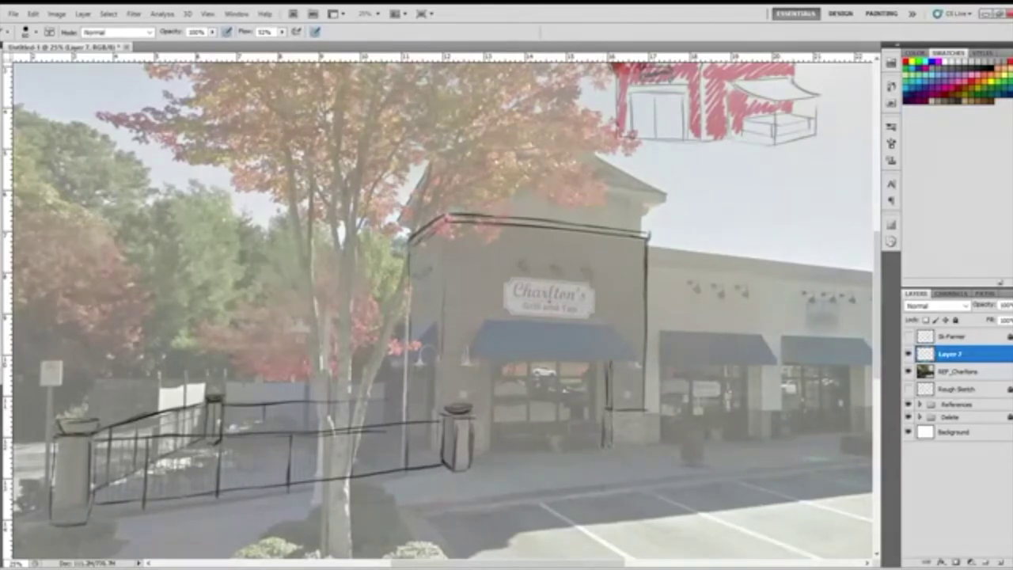
left_click_drag(629, 446, 645, 445)
left_click_drag(647, 410, 645, 433)
Outline the stone base behind the fence pillar beside the entrance, undoing the extra stroke above it.
left_click_drag(471, 457, 482, 456)
left_click_drag(484, 416, 482, 453)
left_click_drag(433, 412, 443, 414)
left_click_drag(483, 398, 484, 417)
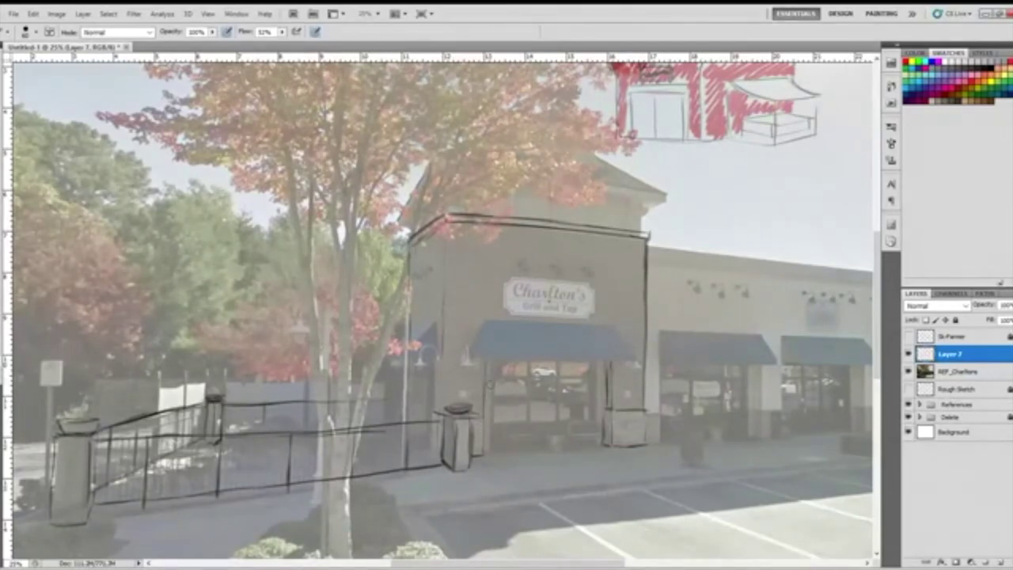
key("ctrl+z")
Outline the doorway under the blue awning with two vertical sides and a threshold line.
left_click_drag(492, 361, 491, 455)
left_click_drag(595, 365, 594, 446)
left_click_drag(492, 452, 594, 445)
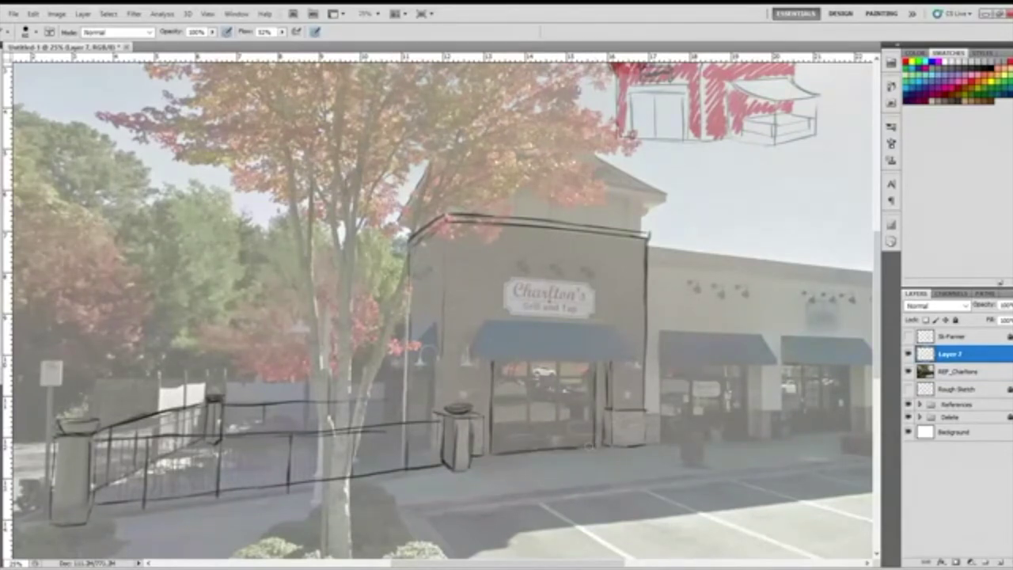
Outline the blue awning above the entrance with its lower edge, top edge and slanted sides.
left_click_drag(474, 361, 550, 355)
key("ctrl+z")
left_click_drag(475, 361, 638, 363)
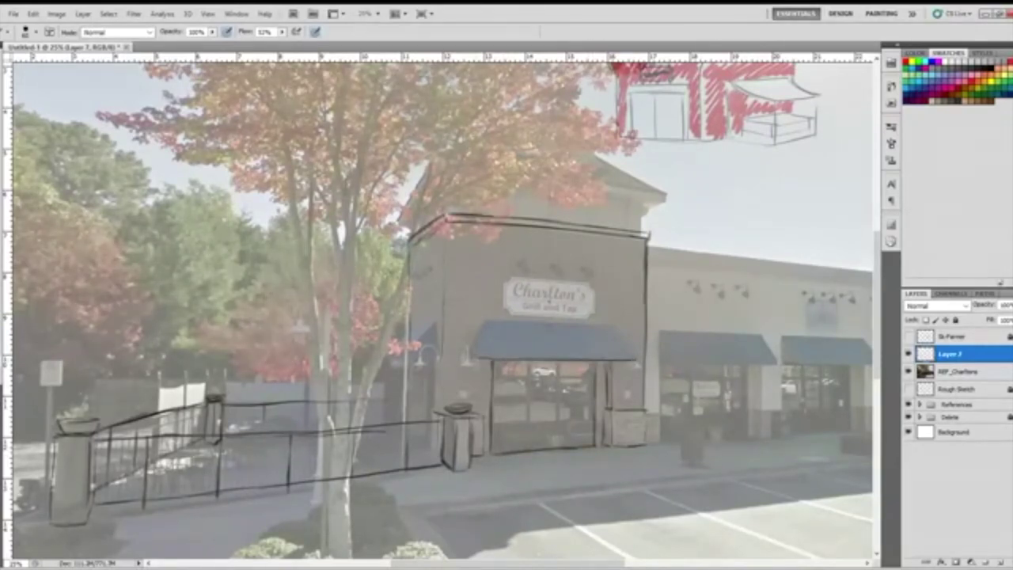
mouse_move(488, 320)
left_mouse_down()
mouse_move(606, 324)
mouse_move(637, 361)
left_mouse_up()
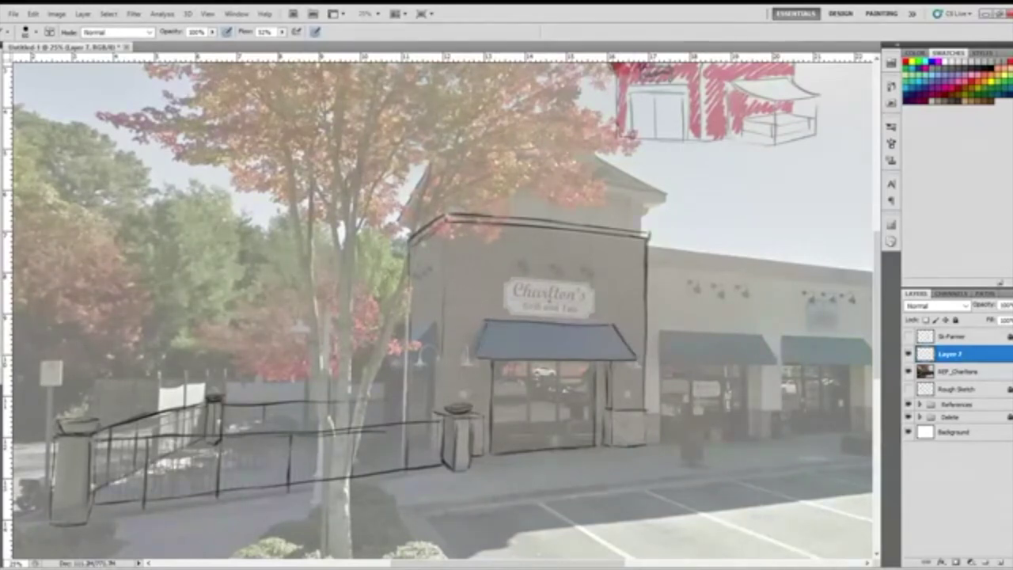
left_click_drag(480, 325, 467, 358)
Trace the Charlton's sign above the entrance awning, including its notched border, divider line and lettering.
left_click_drag(543, 279, 586, 282)
key("ctrl+z")
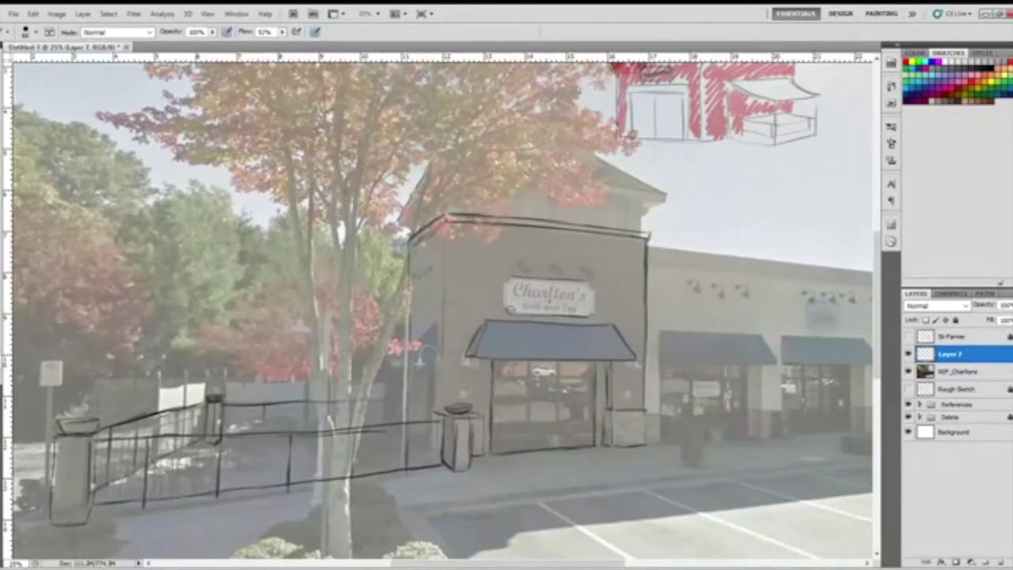
left_click_drag(505, 284, 503, 310)
left_click_drag(596, 288, 596, 310)
mouse_move(512, 301)
left_mouse_down()
mouse_move(592, 305)
mouse_move(514, 300)
mouse_move(548, 302)
left_mouse_up()
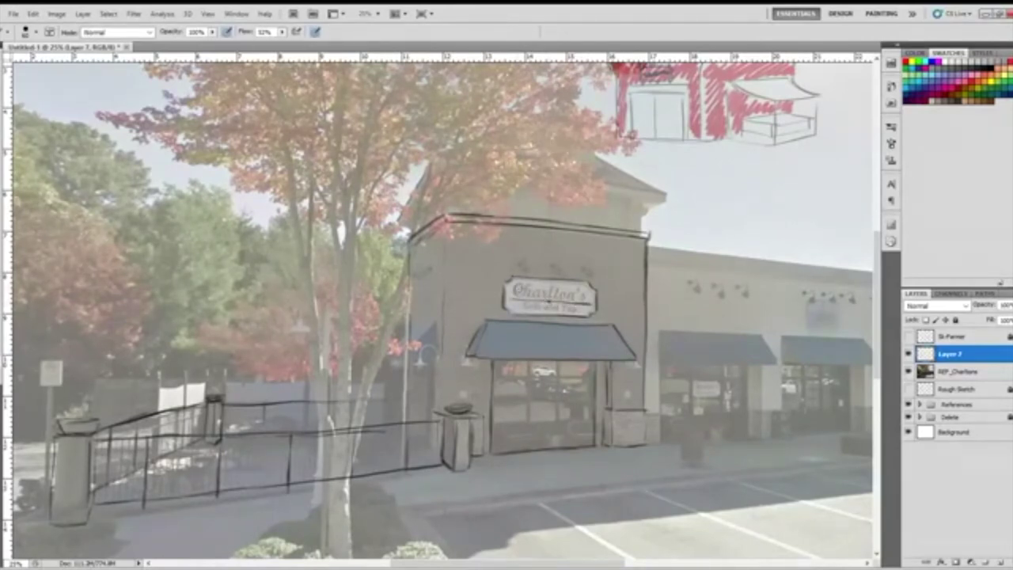
mouse_move(519, 285)
left_mouse_down()
mouse_move(522, 297)
mouse_move(525, 285)
mouse_move(537, 297)
mouse_move(554, 298)
mouse_move(552, 284)
mouse_move(555, 299)
mouse_move(562, 293)
left_mouse_up()
mouse_move(574, 295)
left_mouse_down()
mouse_move(588, 298)
mouse_move(526, 306)
mouse_move(579, 309)
left_mouse_up()
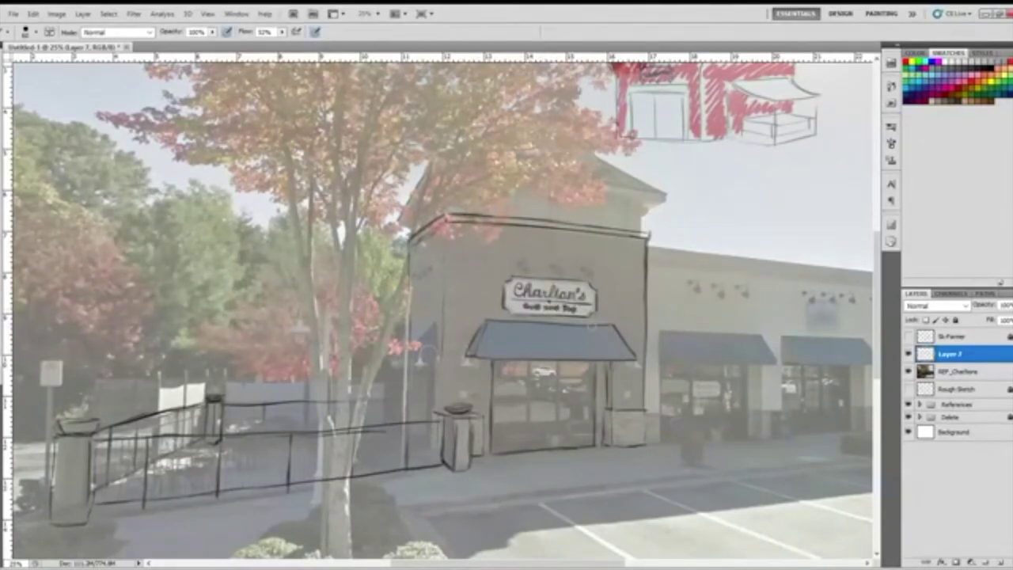
Select the traced sign, enlarge it to 158.39%, rotate it 1.77° and center it on the wall above the awning.
key("l")
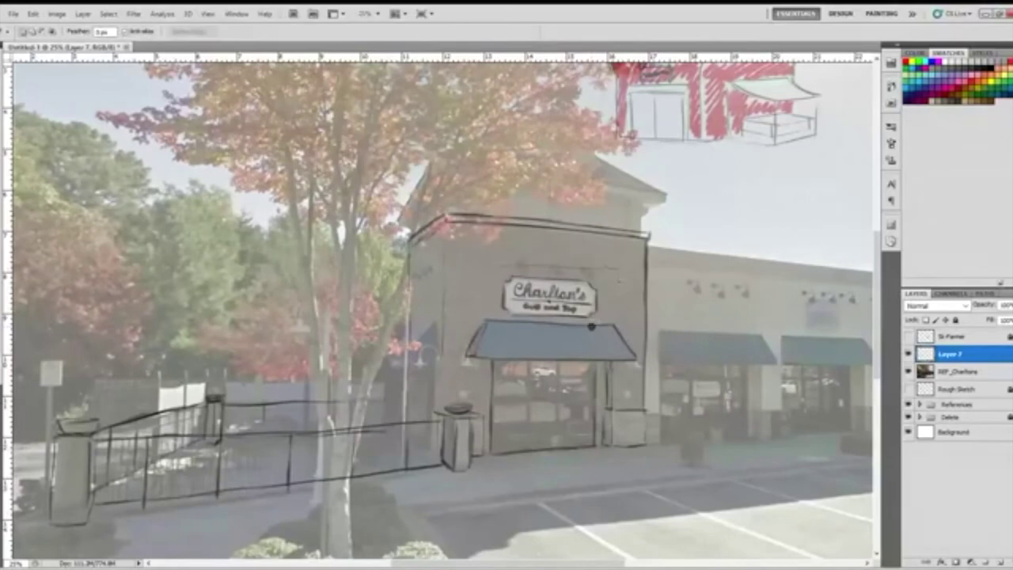
left_click_drag(592, 321, 605, 310)
key("ctrl+d")
left_click_drag(491, 273, 503, 263)
key("v")
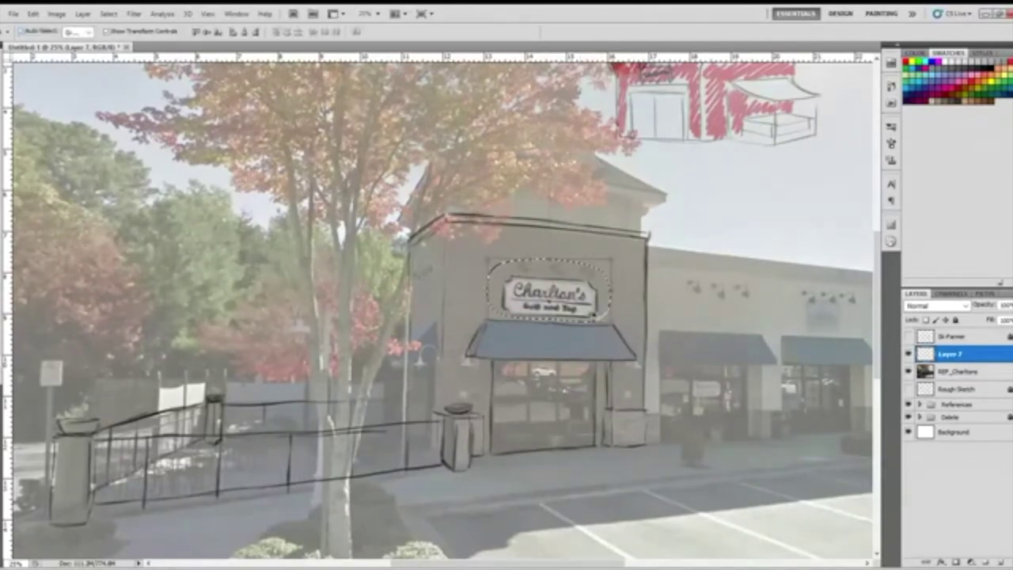
key("ctrl+t")
left_click_drag(615, 255, 647, 237)
left_click_drag(583, 313, 581, 289)
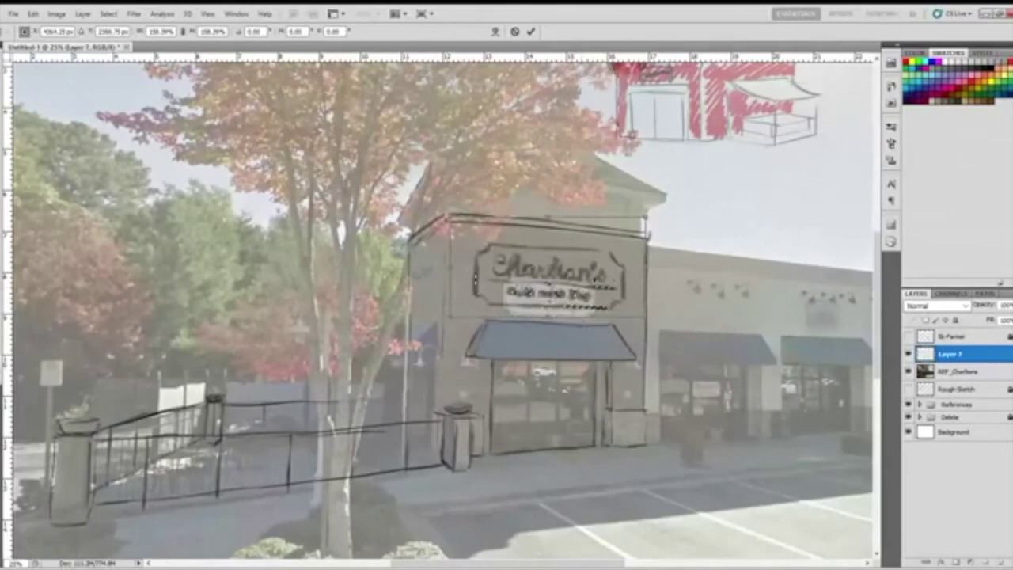
left_click_drag(663, 217, 666, 220)
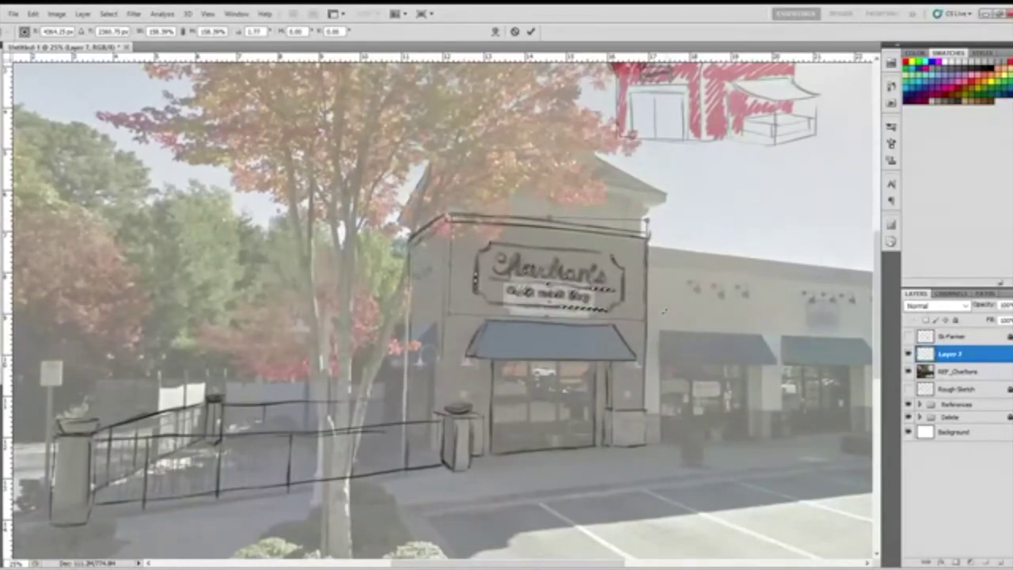
key("Return")
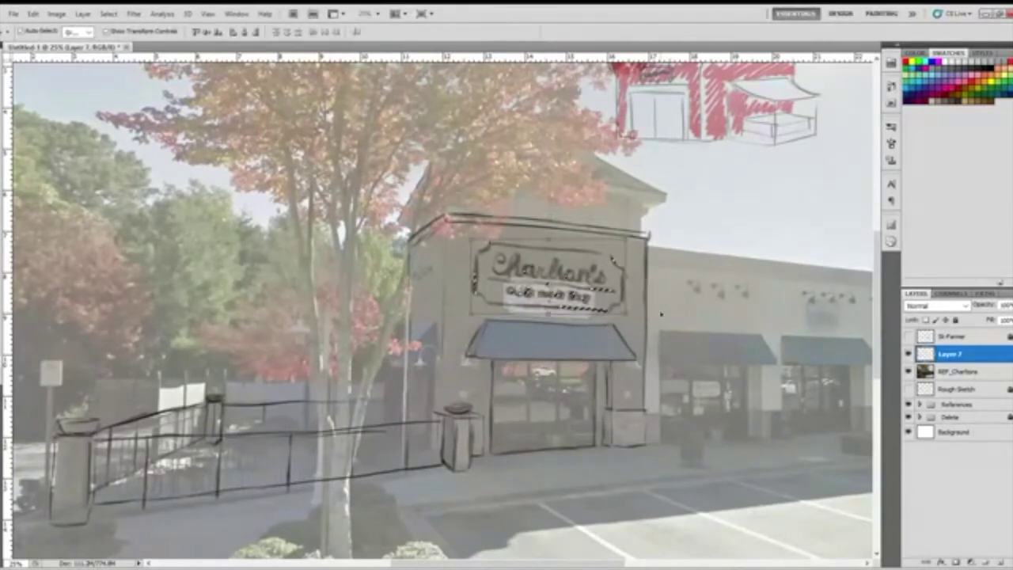
key("ctrl+d")
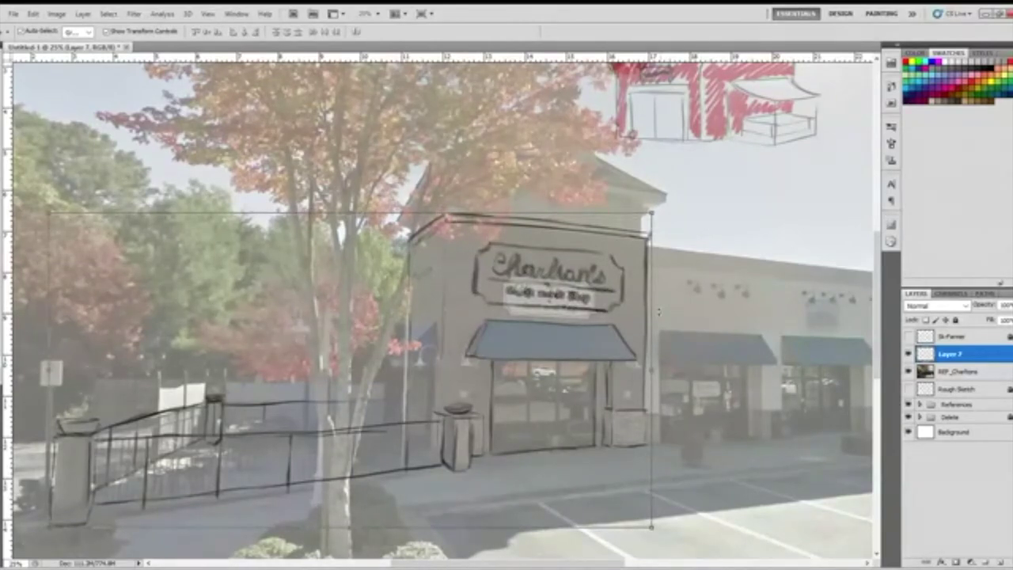
Trace the eaves of the tower roof along the front and the receding patio side.
key("b")
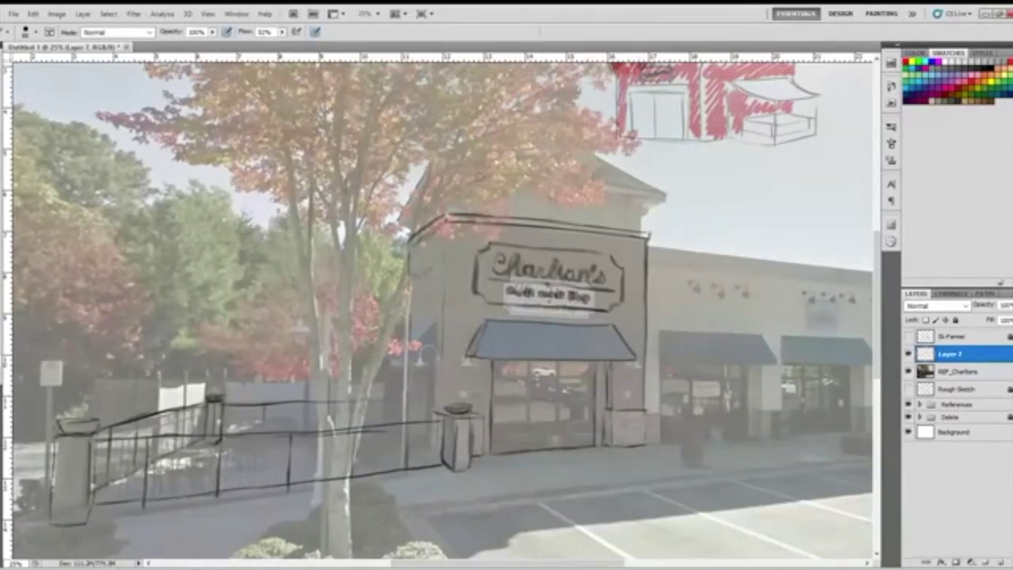
left_click_drag(444, 167, 608, 191)
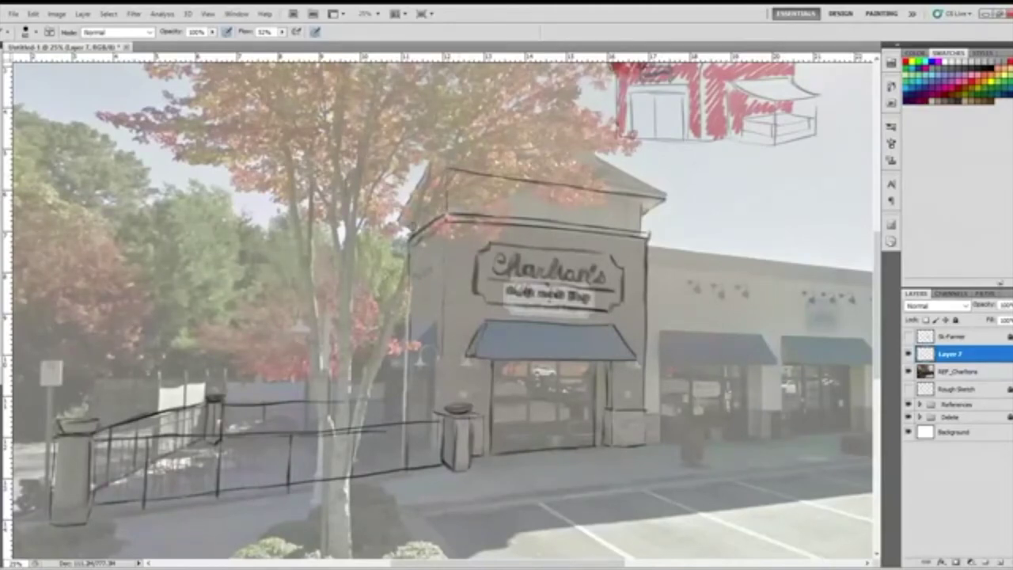
left_click_drag(418, 208, 447, 173)
left_click_drag(400, 223, 432, 166)
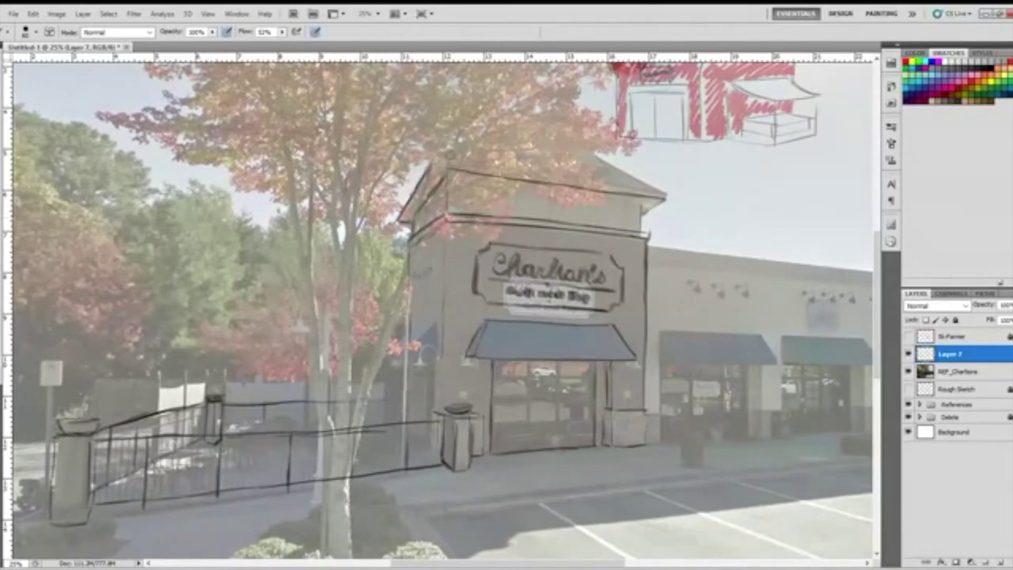
mouse_move(662, 191)
left_mouse_down()
mouse_move(432, 160)
mouse_move(665, 193)
left_mouse_up()
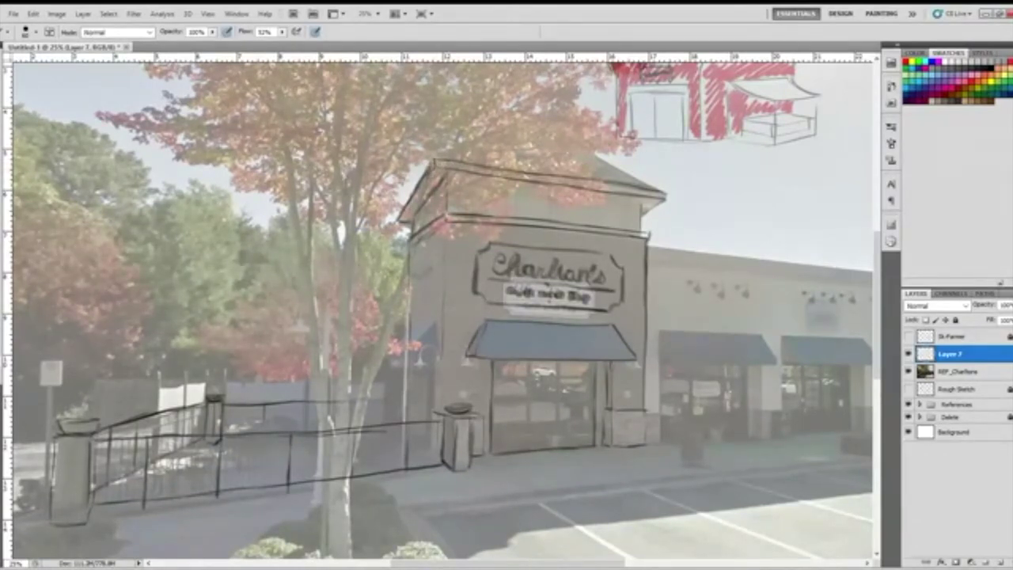
left_click_drag(433, 171, 398, 224)
left_click_drag(426, 185, 399, 219)
Trace the tower roof's slopes up to its peak and add the row of braces beneath the front eaves.
left_click_drag(613, 164, 583, 146)
left_click_drag(439, 158, 516, 126)
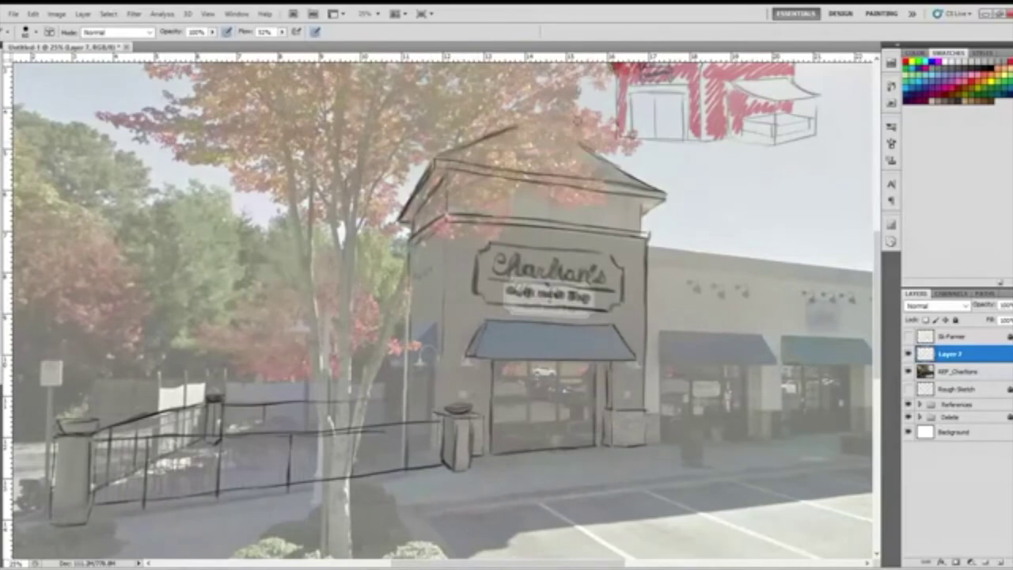
left_click_drag(590, 150, 544, 115)
mouse_move(629, 197)
left_mouse_down()
mouse_move(629, 230)
mouse_move(635, 204)
mouse_move(591, 208)
mouse_move(592, 195)
mouse_move(601, 225)
left_mouse_up()
mouse_move(560, 185)
left_mouse_down()
mouse_move(558, 220)
mouse_move(551, 215)
left_mouse_up()
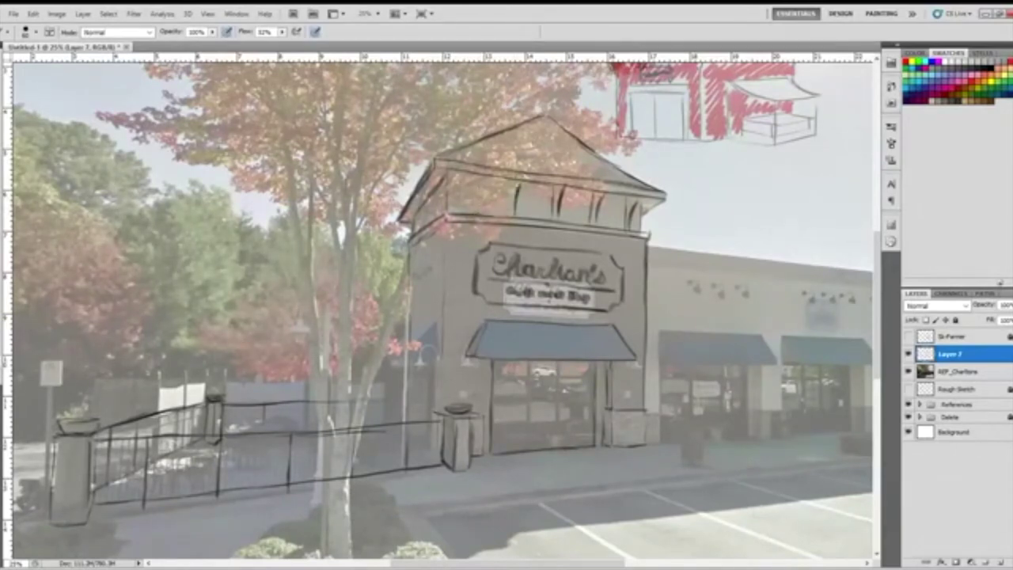
mouse_move(480, 182)
left_mouse_down()
mouse_move(479, 212)
mouse_move(474, 182)
left_mouse_up()
Trace the adjoining storefront's roofline, its far vertical wall edge and the stone base of its column.
left_click_drag(685, 251, 863, 263)
left_click_drag(781, 344, 786, 302)
mouse_move(781, 350)
left_mouse_down()
mouse_move(786, 261)
mouse_move(781, 440)
left_mouse_up()
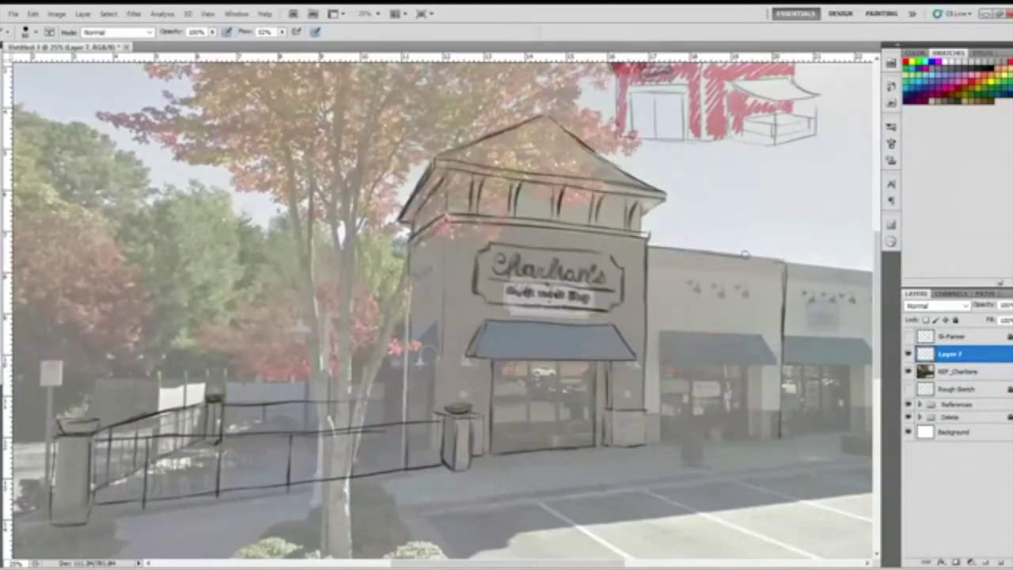
left_click_drag(780, 437, 765, 439)
left_click_drag(755, 416, 755, 439)
mouse_move(765, 409)
left_mouse_down()
mouse_move(766, 366)
mouse_move(766, 389)
mouse_move(748, 412)
left_mouse_up()
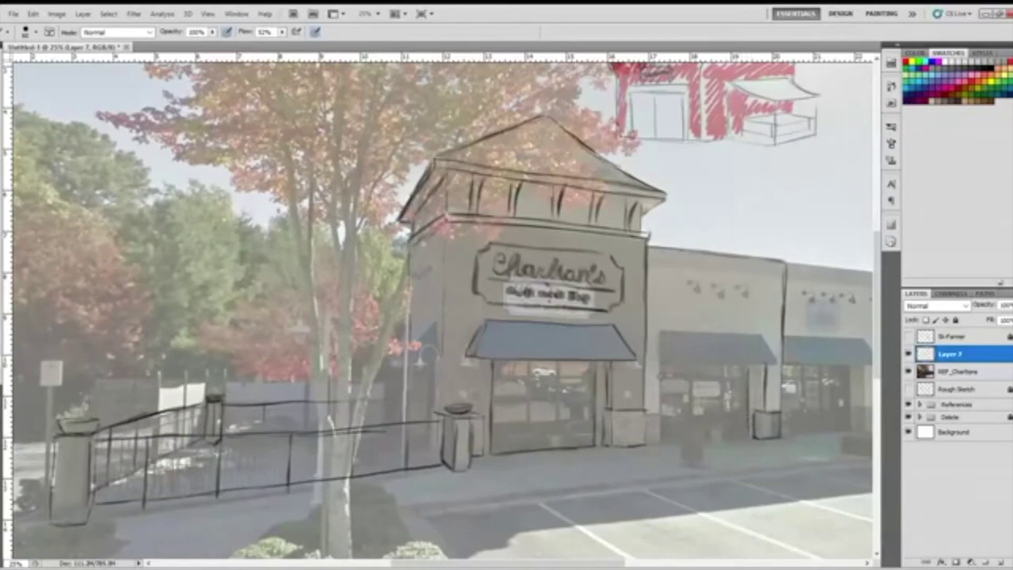
Outline the adjoining storefront's window opening and the lower edge of its awning.
left_click_drag(661, 387, 659, 435)
left_click_drag(684, 440, 747, 438)
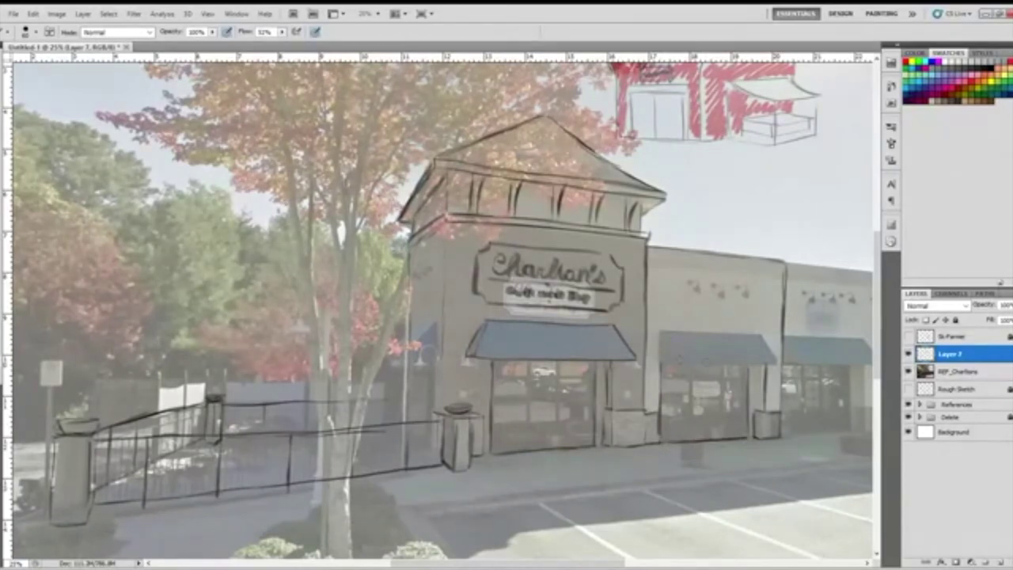
left_click_drag(680, 364, 775, 365)
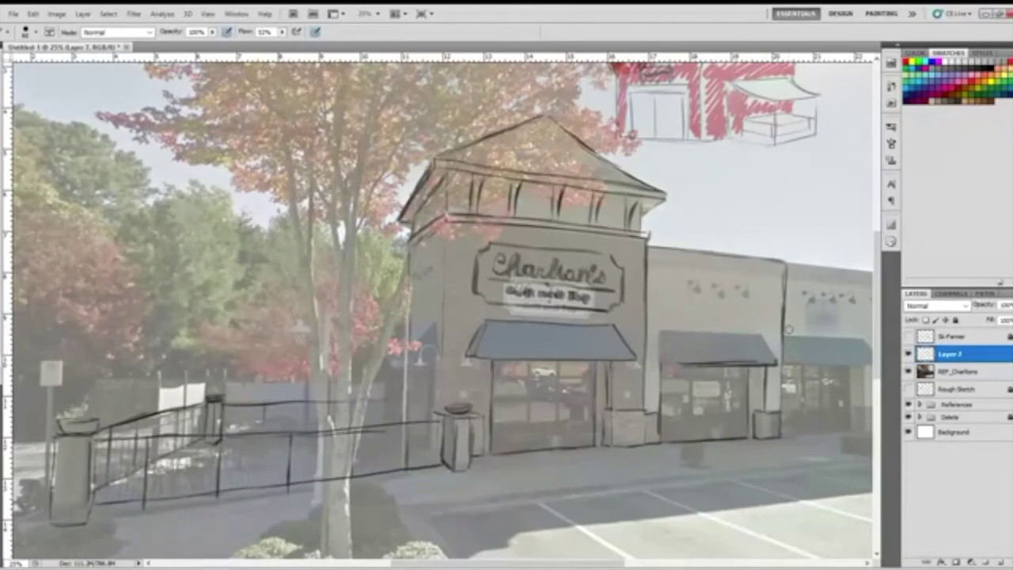
Delete the straight-sided outline of the entrance awning and redraw its sides as outward-flaring curves.
key("l")
mouse_move(776, 360)
left_mouse_down()
mouse_move(775, 339)
mouse_move(775, 362)
left_mouse_up()
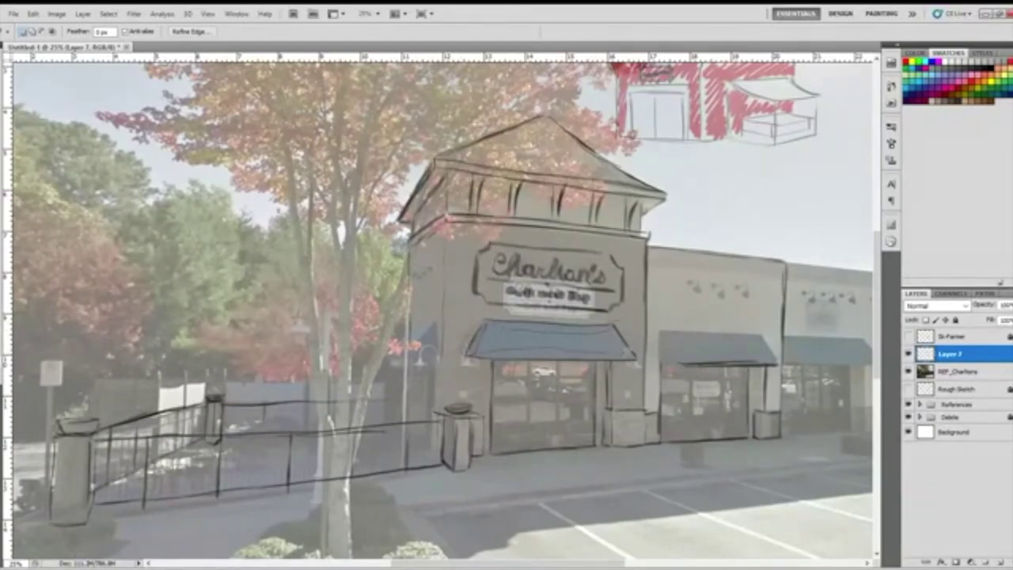
mouse_move(636, 358)
left_mouse_down()
mouse_move(643, 346)
mouse_move(618, 323)
left_mouse_up()
key("Delete")
key("ctrl+d")
key("b")
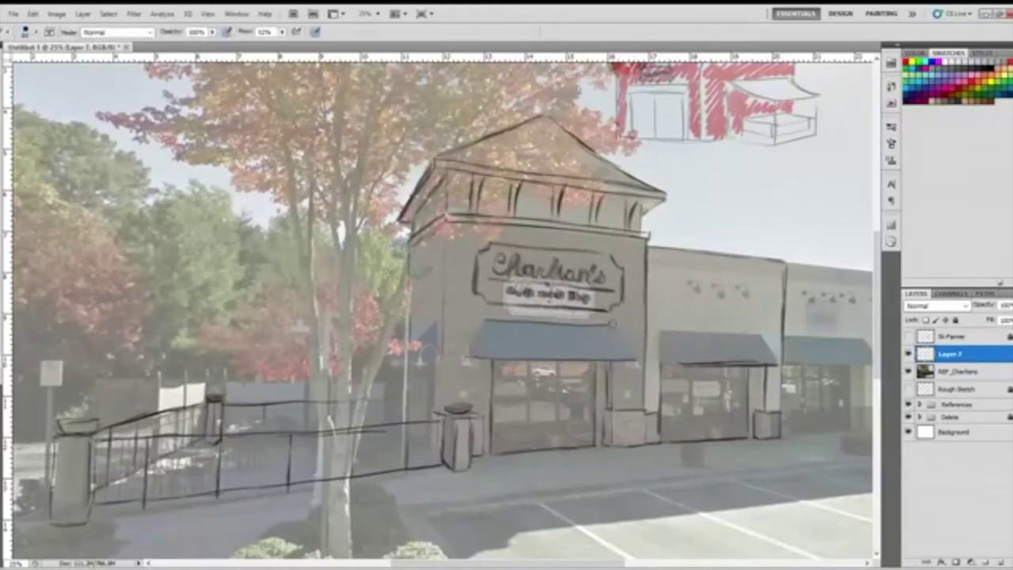
left_click_drag(617, 343, 638, 360)
mouse_move(473, 354)
left_mouse_down()
mouse_move(486, 323)
mouse_move(463, 355)
left_mouse_up()
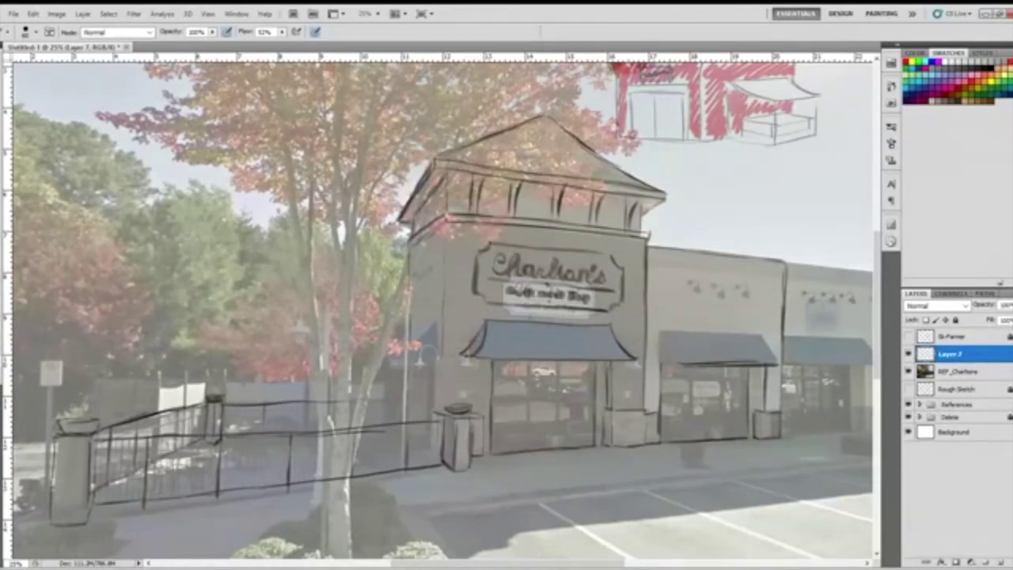
Draw the adjoining awning's curved sides and top edge, and add a trim line below the roofline.
left_click_drag(761, 335, 780, 364)
mouse_move(662, 332)
left_mouse_down()
mouse_move(673, 357)
mouse_move(662, 363)
left_mouse_up()
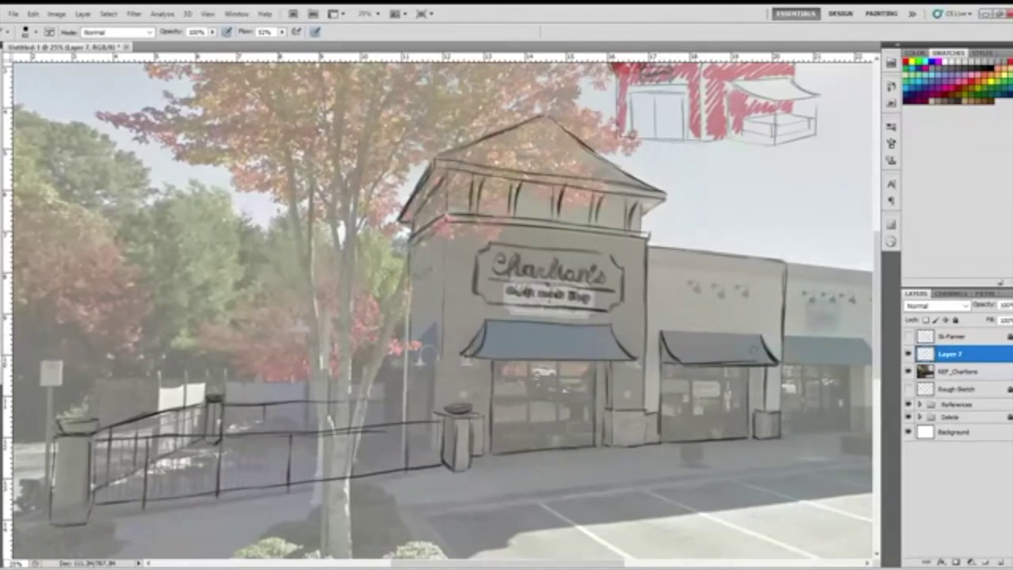
left_click_drag(665, 332, 763, 333)
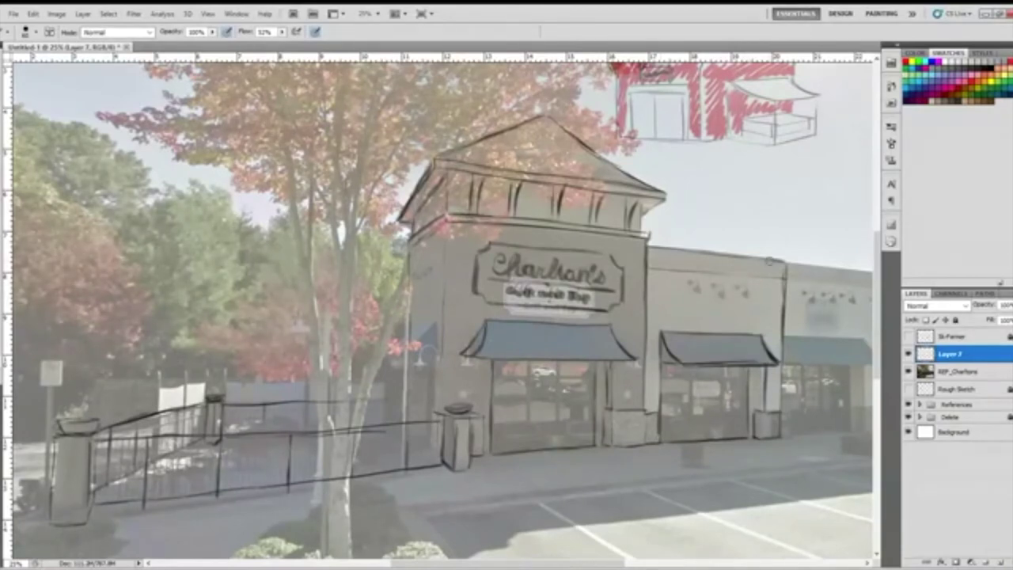
Trace the tower's front corner edge and the patio-side wall's stone base, awning and window.
left_click_drag(442, 396, 446, 242)
left_click_drag(406, 354, 406, 402)
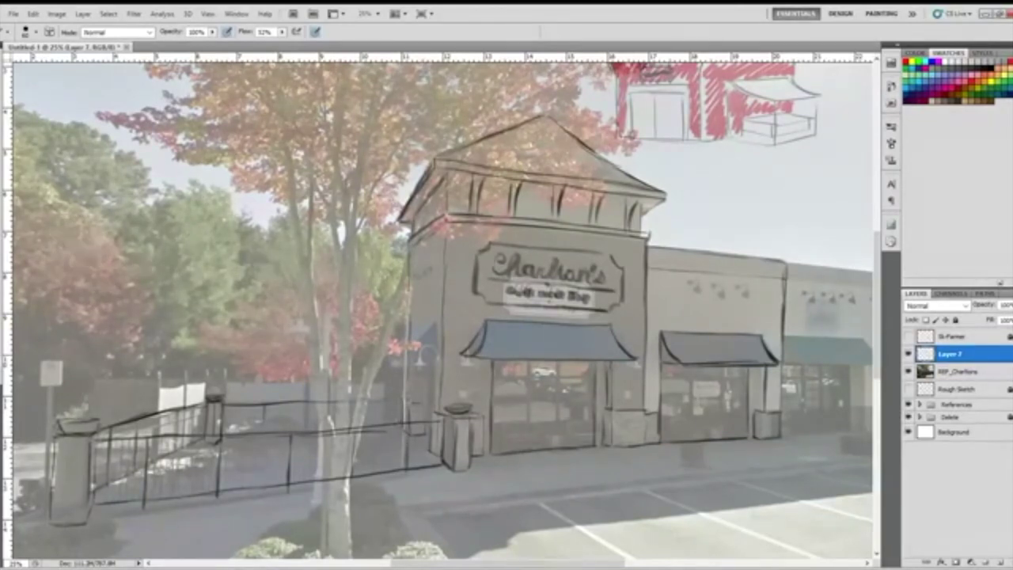
left_click_drag(402, 420, 409, 363)
mouse_move(434, 323)
left_mouse_down()
mouse_move(406, 350)
mouse_move(383, 352)
mouse_move(416, 345)
mouse_move(432, 329)
mouse_move(405, 350)
mouse_move(435, 324)
mouse_move(426, 352)
left_mouse_up()
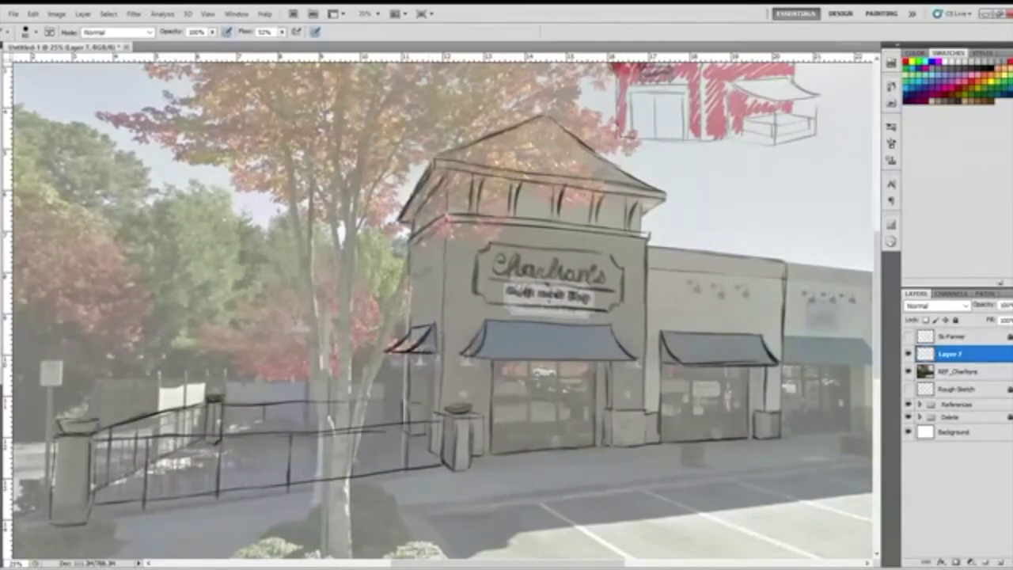
mouse_move(423, 400)
left_mouse_down()
mouse_move(424, 410)
mouse_move(432, 368)
left_mouse_up()
key("e")
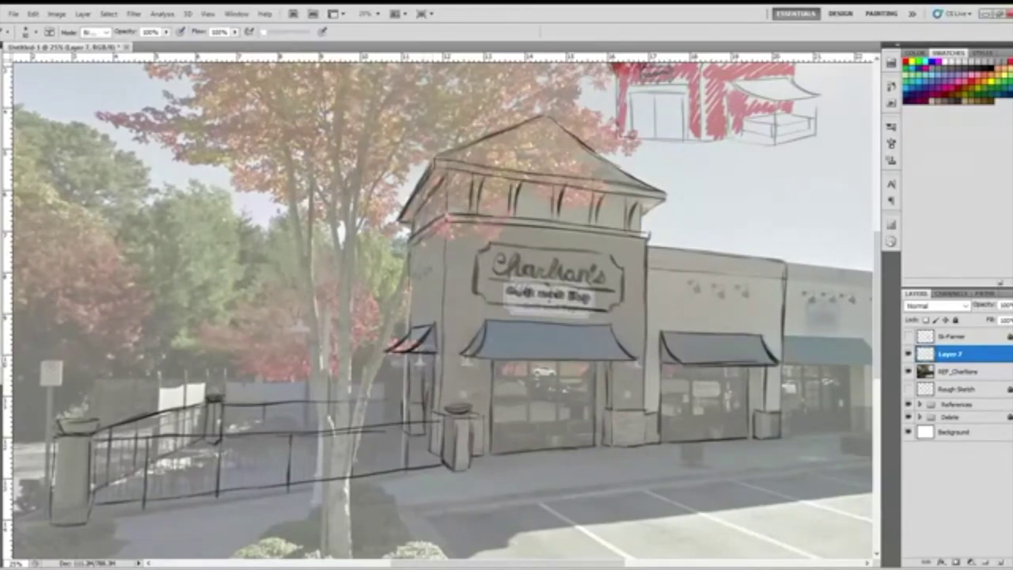
key("b")
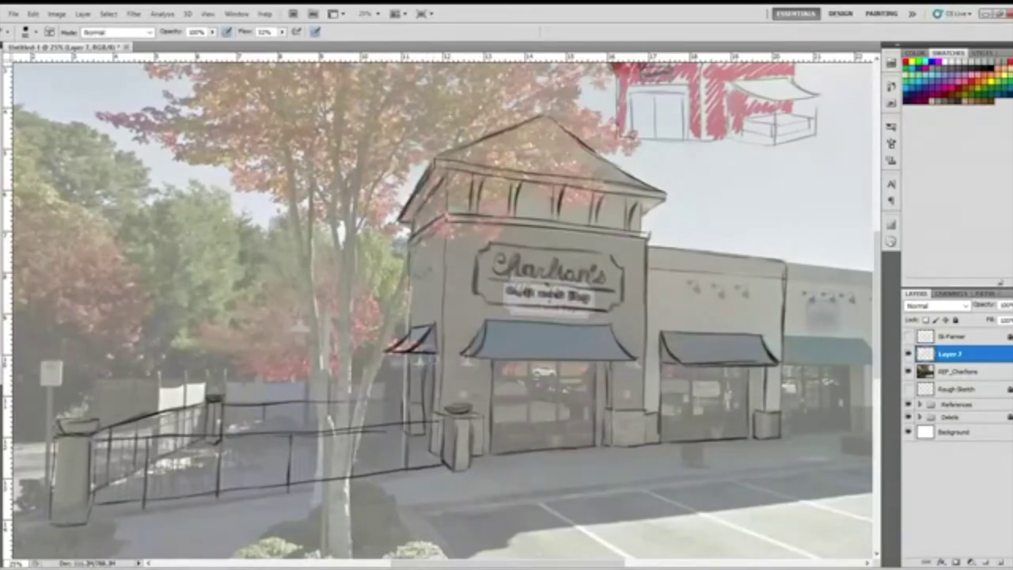
Draw a gooseneck wall lamp on a new layer and center it above the adjoining storefront's awning.
left_click(1001, 563)
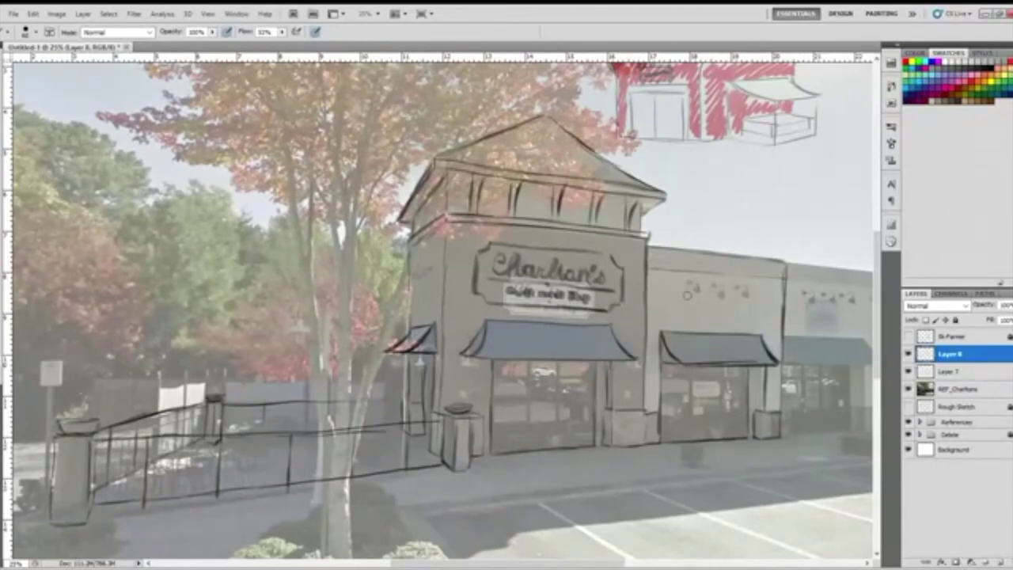
left_click_drag(696, 288, 706, 297)
left_click_drag(694, 278, 683, 280)
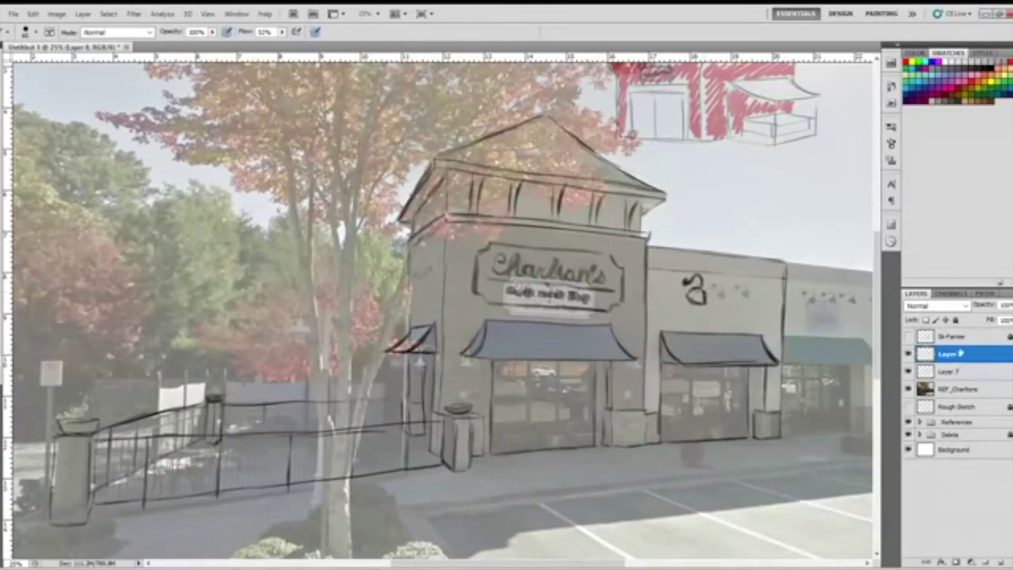
key("v")
left_click_drag(707, 301, 726, 305)
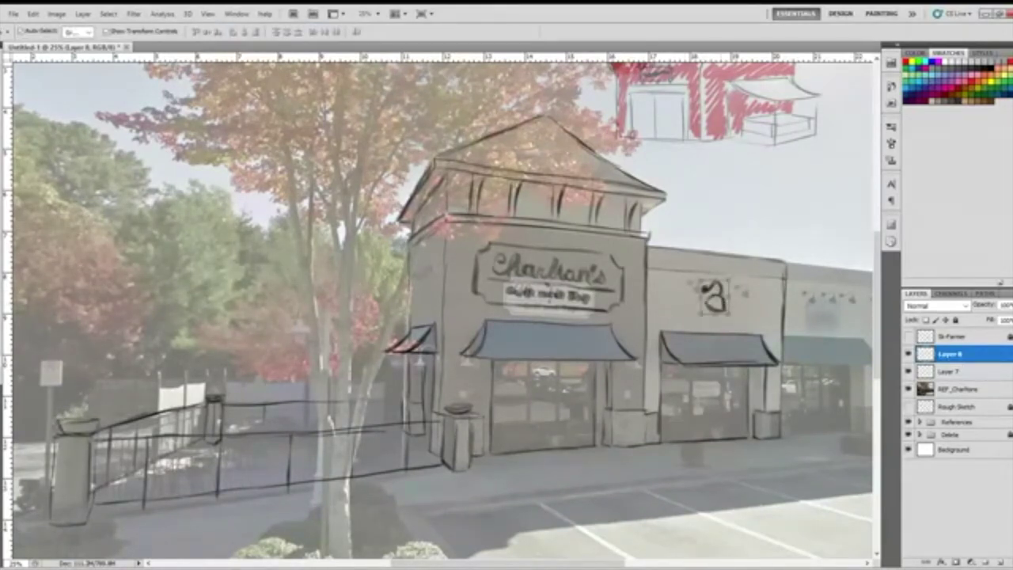
Duplicate the wall lamp layer twice and place one copy on each side of the original lamp.
left_click_drag(950, 353, 983, 561)
left_click_drag(732, 306, 757, 306)
left_click_drag(949, 355, 1000, 561)
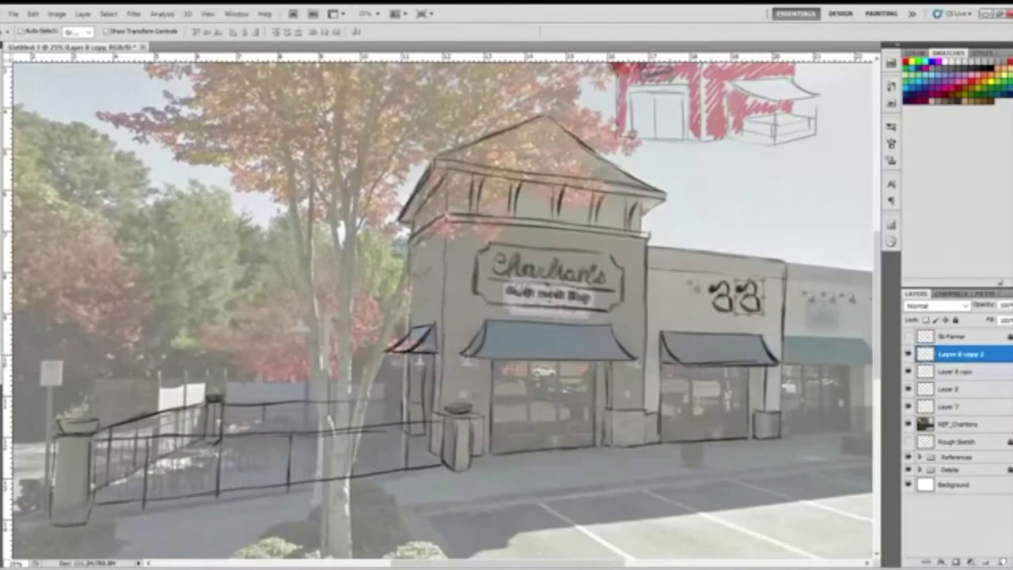
left_click_drag(752, 303, 692, 302)
left_click(956, 532)
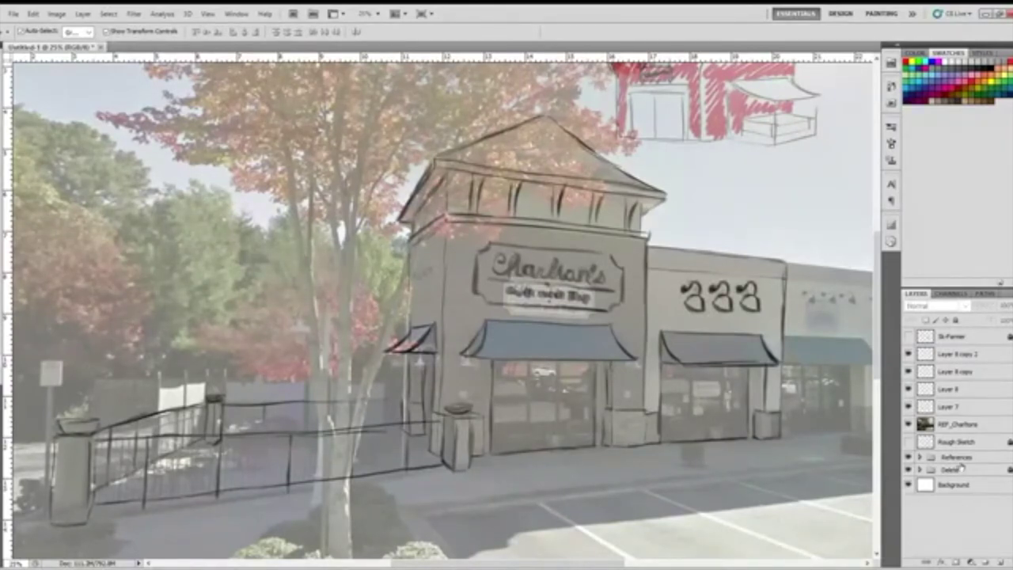
Merge the three gooseneck wall lamp layers above the adjoining storefront's awning into a single layer.
left_click(959, 391)
left_click(964, 356, "shift")
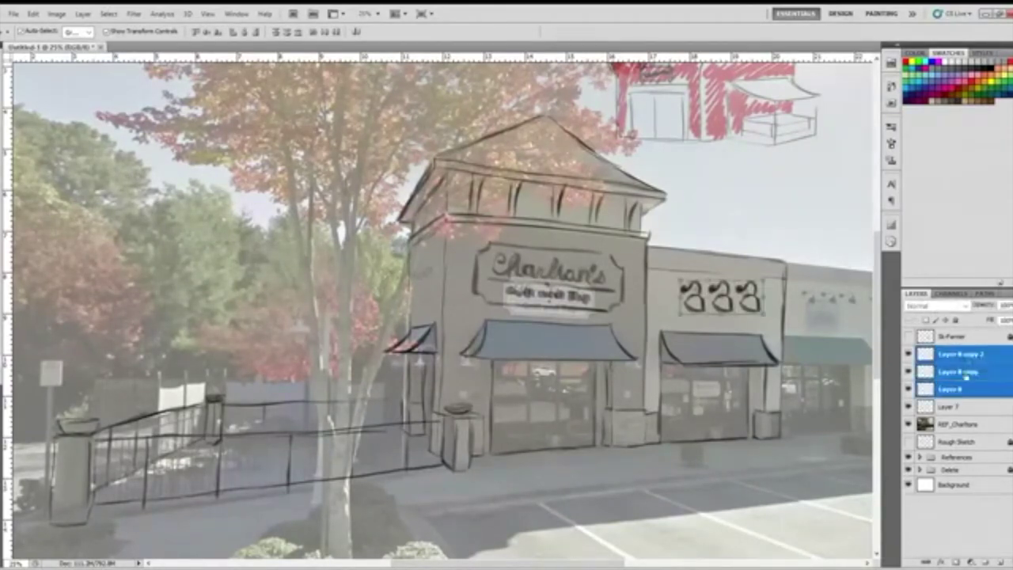
key("ctrl+e")
Draw a dome-shaped lamp on a new layer, centered above the Charltons sign just below the tower's trim.
left_click(1000, 562)
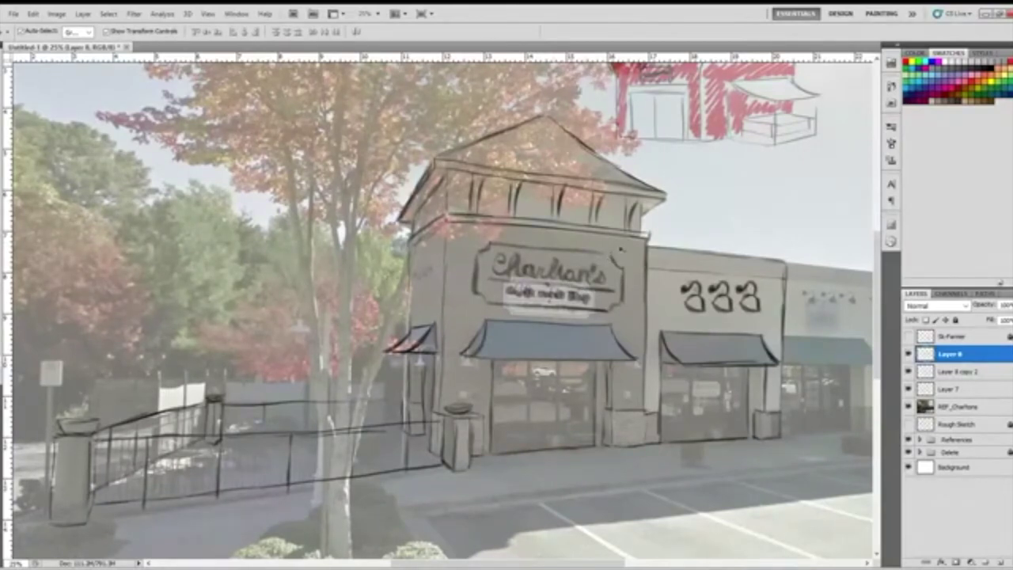
key("b")
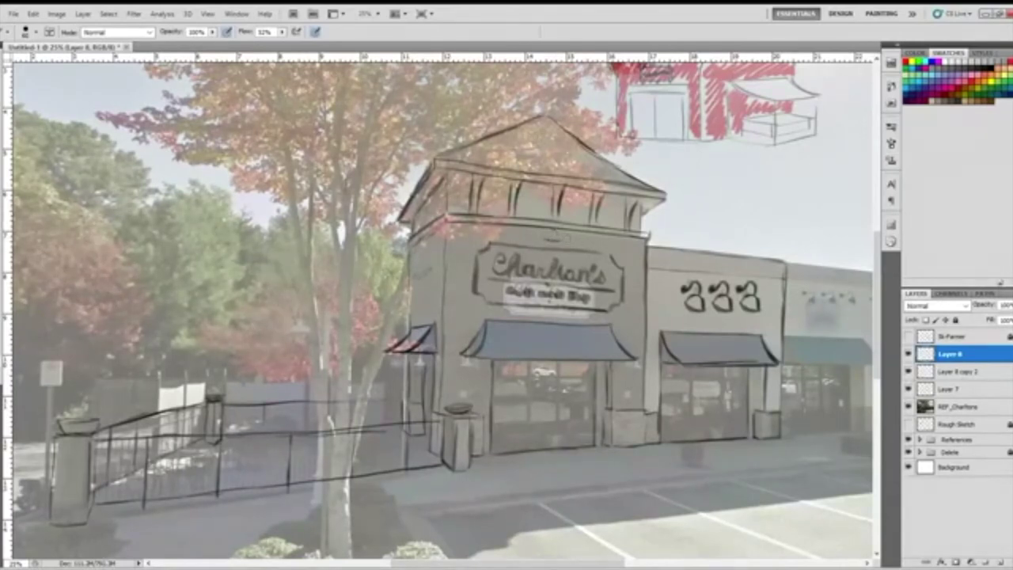
mouse_move(564, 237)
left_mouse_down()
mouse_move(541, 236)
mouse_move(565, 239)
left_mouse_up()
mouse_move(543, 235)
left_mouse_down()
mouse_move(554, 222)
mouse_move(567, 235)
left_mouse_up()
Duplicate the dome lamp layer and place the copy above the right end of the Charltons sign, following the trim's slope.
left_click_drag(961, 356, 1001, 561)
key("v")
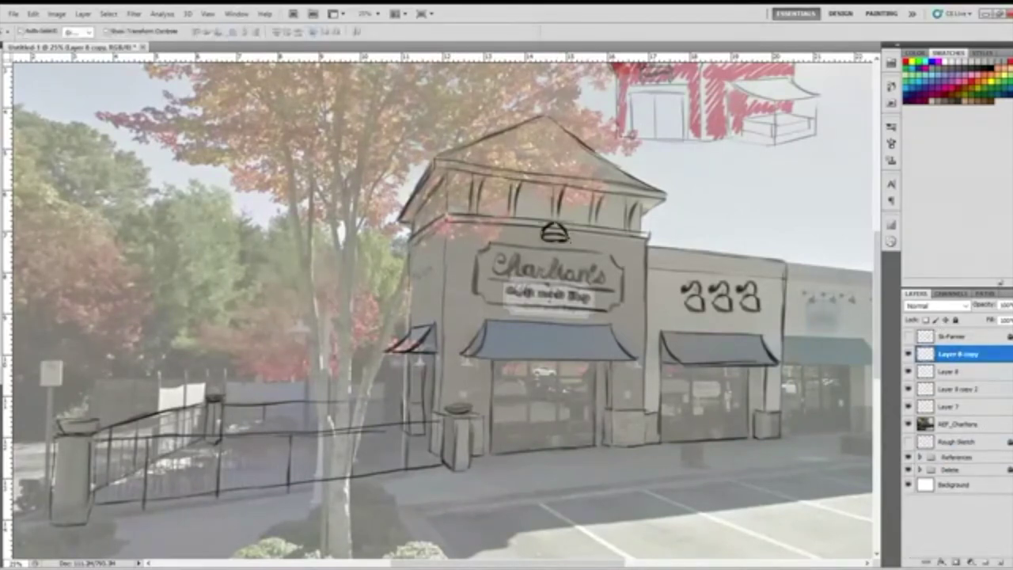
key("ctrl+t")
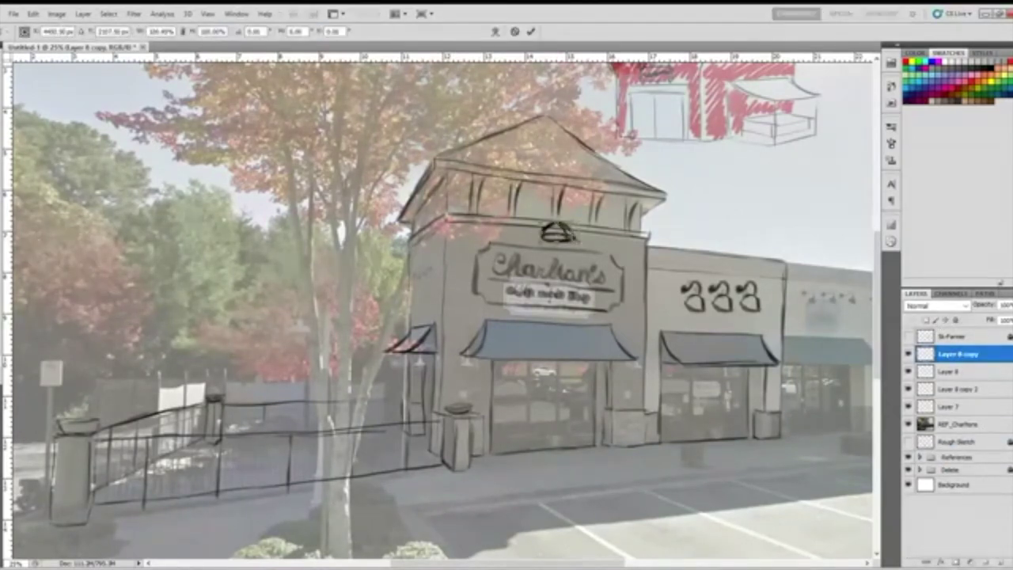
left_click_drag(555, 232, 608, 235)
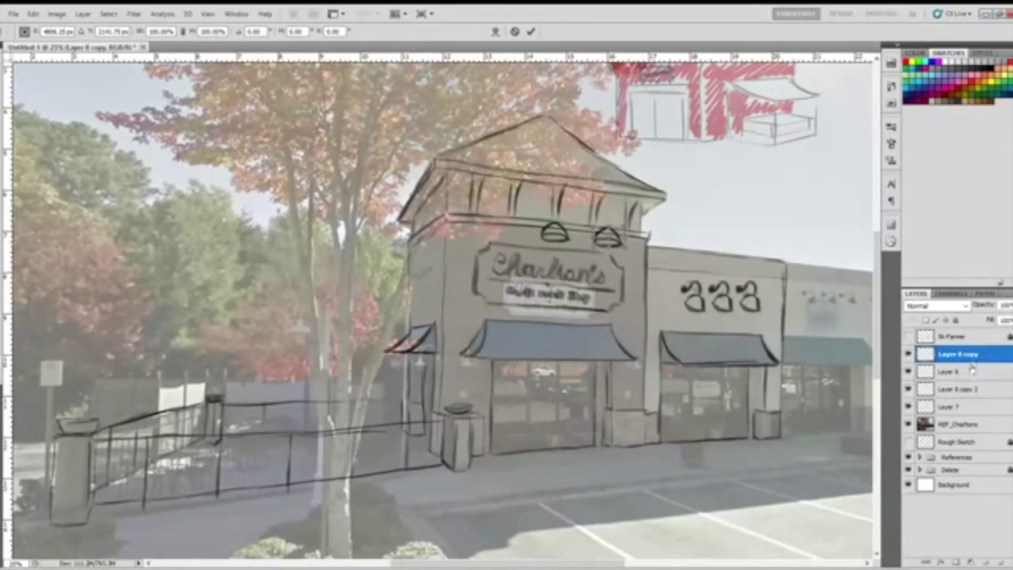
key("Return")
Duplicate the right-hand dome lamp and place the copy above the left end of the Charltons sign.
left_click_drag(989, 354, 995, 551)
left_click_drag(607, 236, 497, 227)
key("shift+Right")
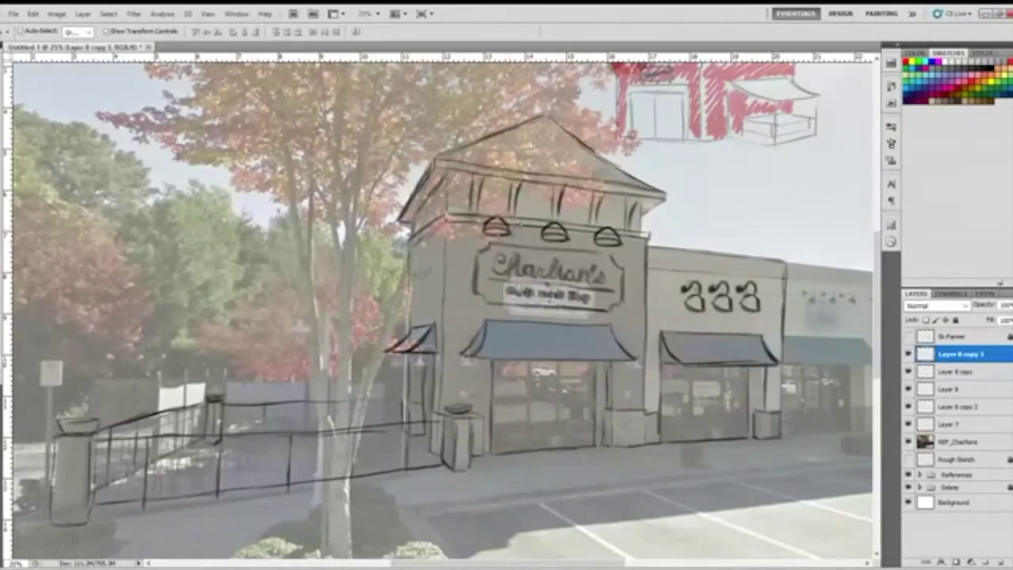
Nudge the middle dome lamp slightly to the left to even out the spacing between the three lamps.
left_click(950, 531)
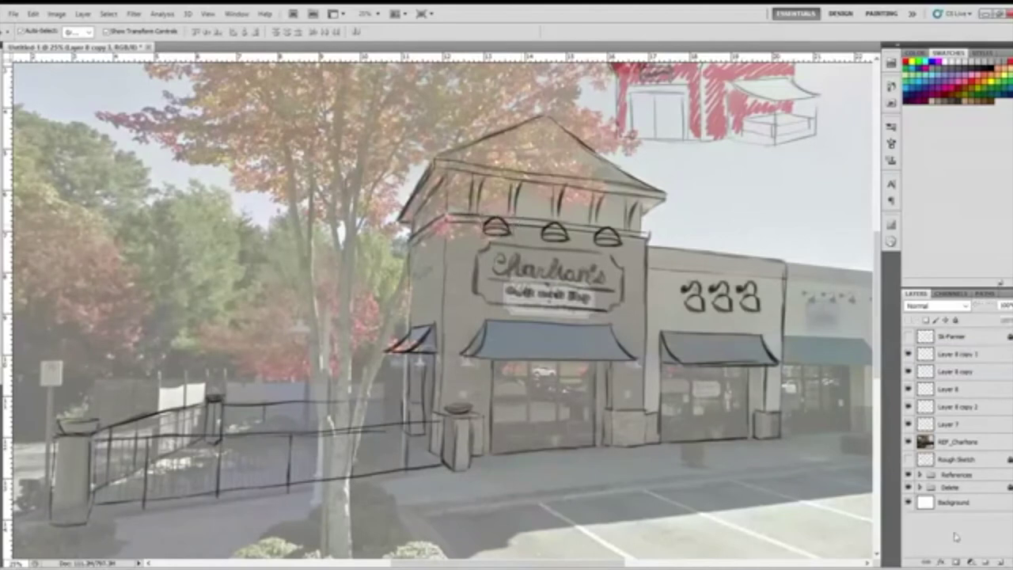
left_click(974, 400)
key("shift+Left")
key("shift+Left")
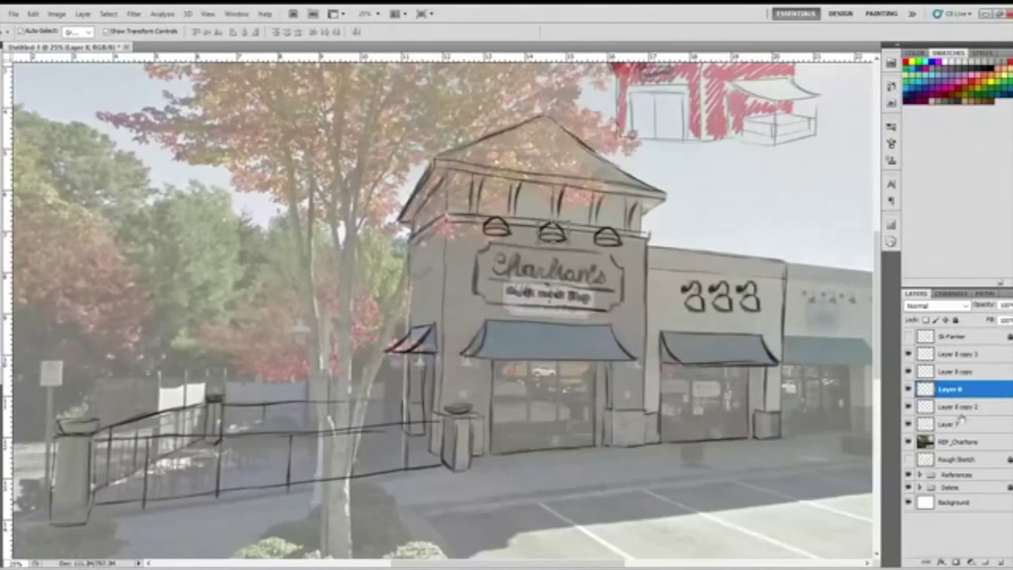
Select the three dome lamp layers above the Charltons sign together.
left_click(958, 358)
left_click(963, 389, "shift")
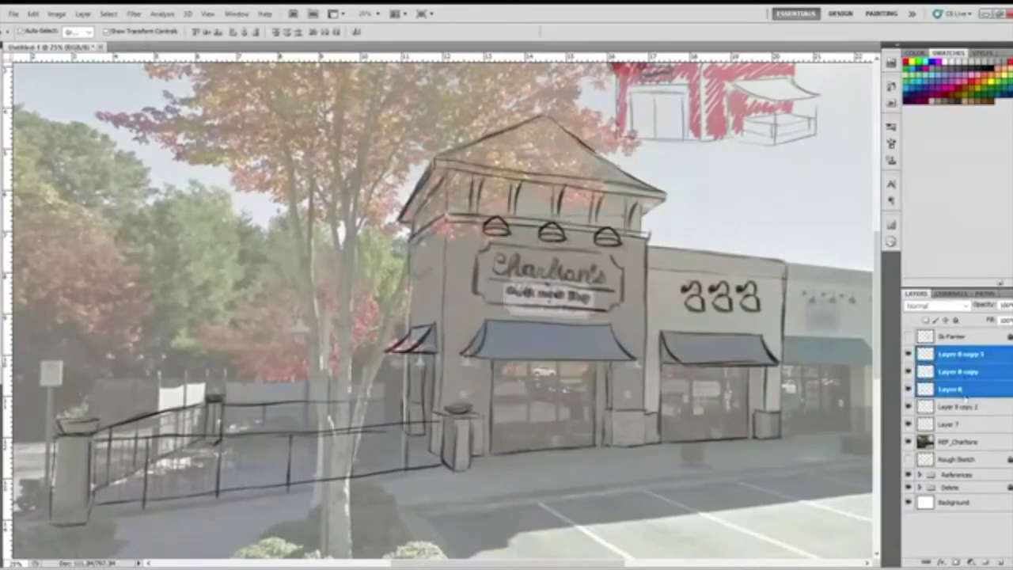
Merge the three selected lamp layers and draw curved arms with wall mounts on the three lamps above the main storefront sign.
key("ctrl+e")
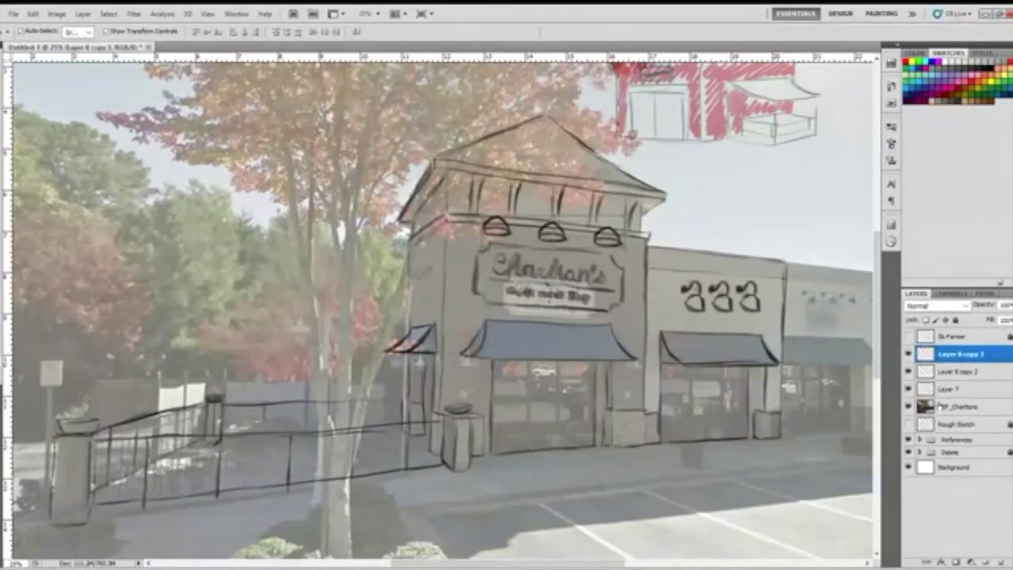
key("b")
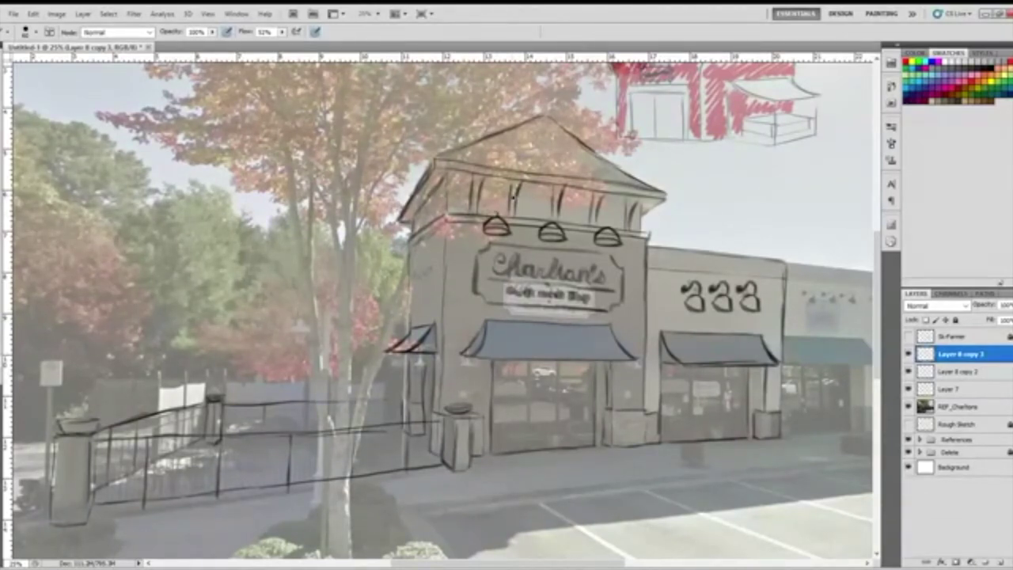
mouse_move(497, 216)
left_mouse_down()
mouse_move(487, 208)
mouse_move(478, 225)
left_mouse_up()
left_click_drag(475, 221, 480, 224)
left_click_drag(609, 230, 603, 218)
mouse_move(608, 225)
left_mouse_down()
mouse_move(601, 216)
mouse_move(592, 231)
left_mouse_up()
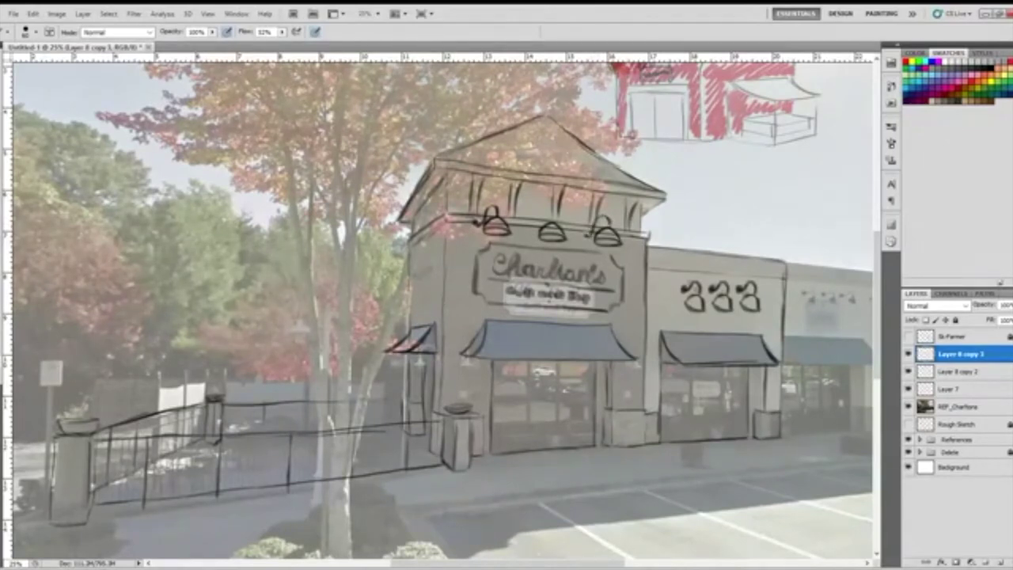
mouse_move(608, 225)
left_mouse_down()
mouse_move(598, 219)
mouse_move(586, 235)
mouse_move(552, 225)
mouse_move(550, 208)
mouse_move(532, 230)
mouse_move(546, 211)
left_mouse_up()
key("e")
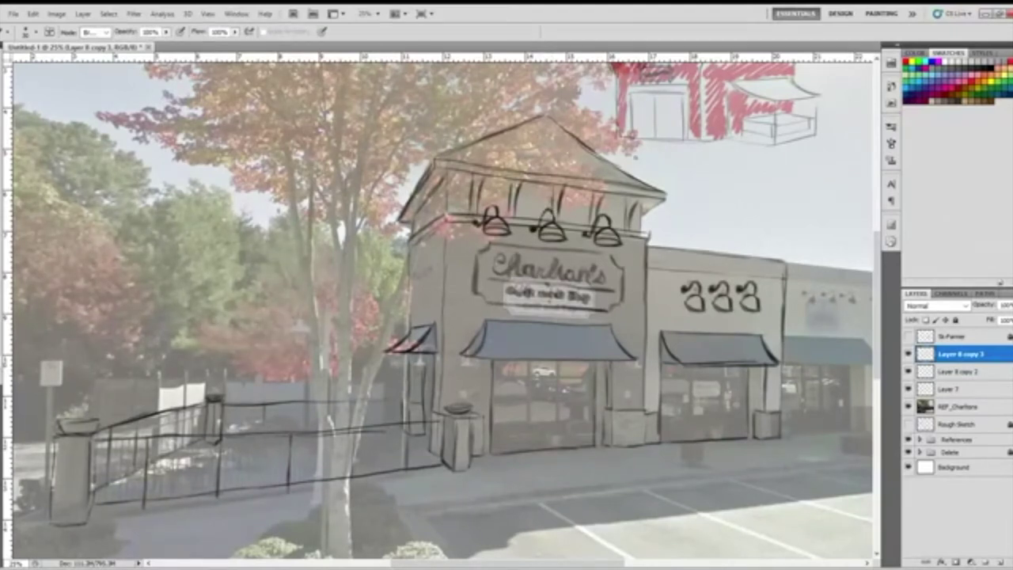
key("b")
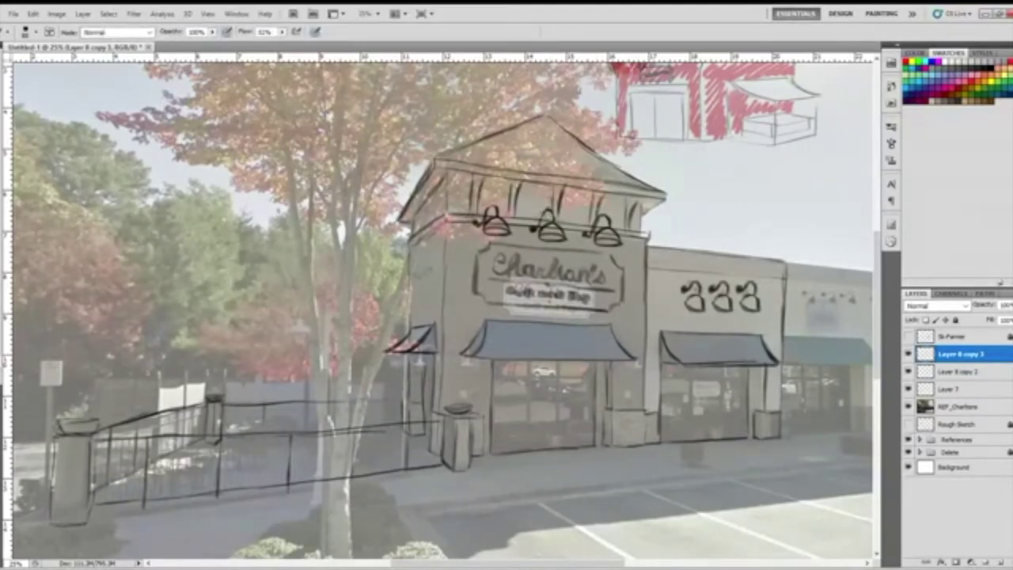
left_click_drag(543, 213, 551, 210)
key("e")
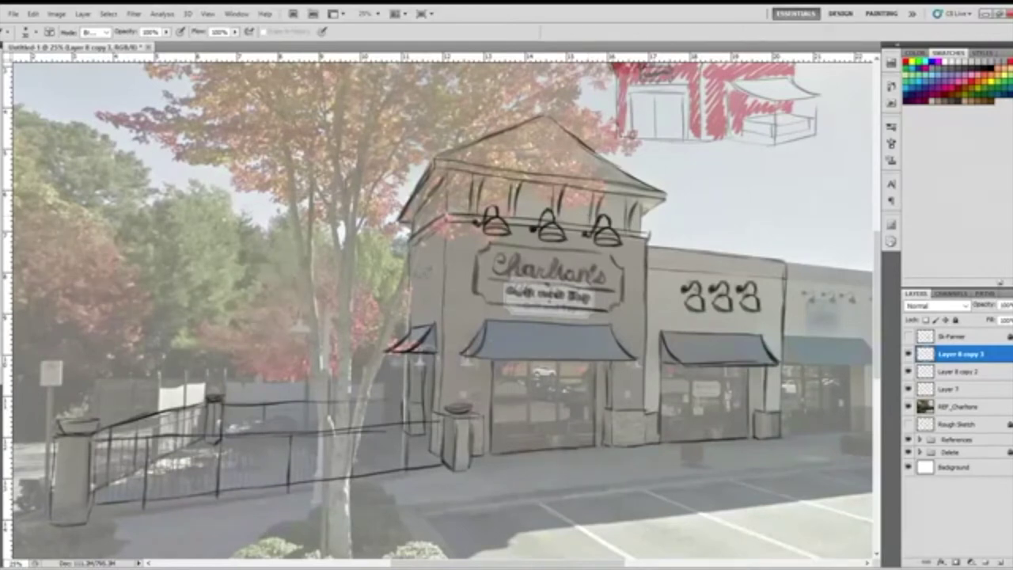
key("b")
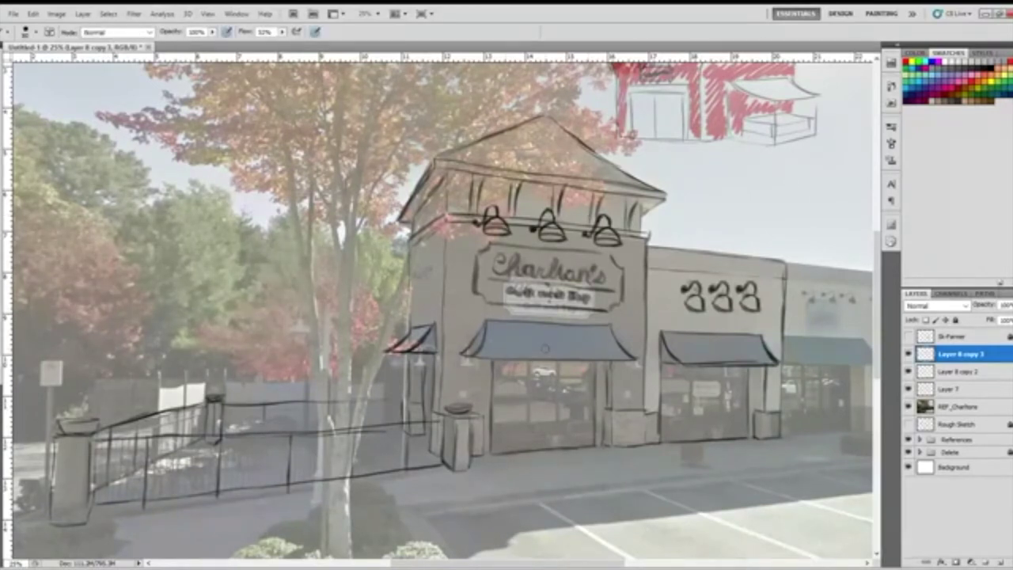
Check the contents of Layer 8 copy 2 and merge it with Layer 8 copy 3.
left_click(909, 372)
left_click(909, 371)
left_click(954, 372, "shift")
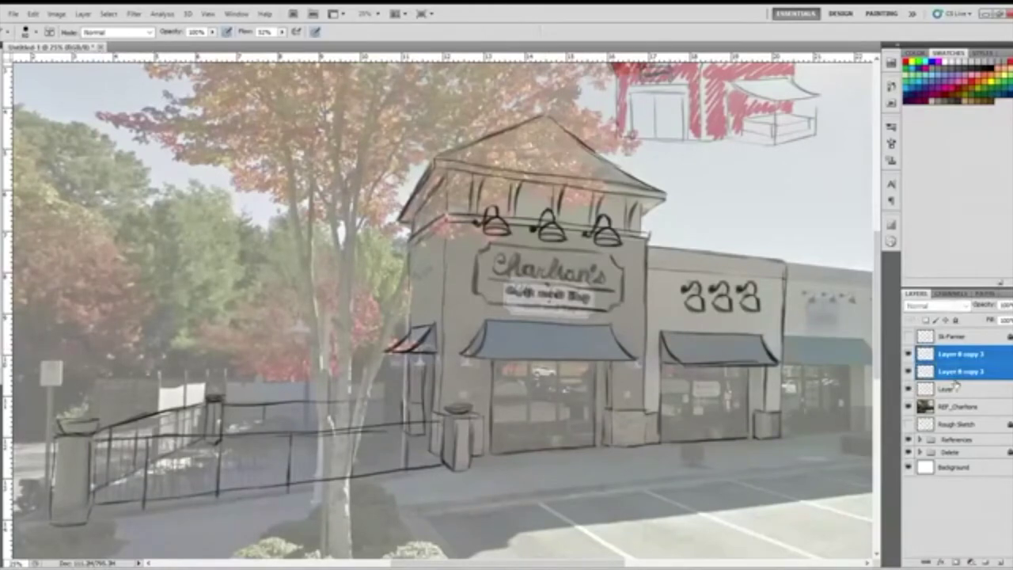
key("ctrl+e")
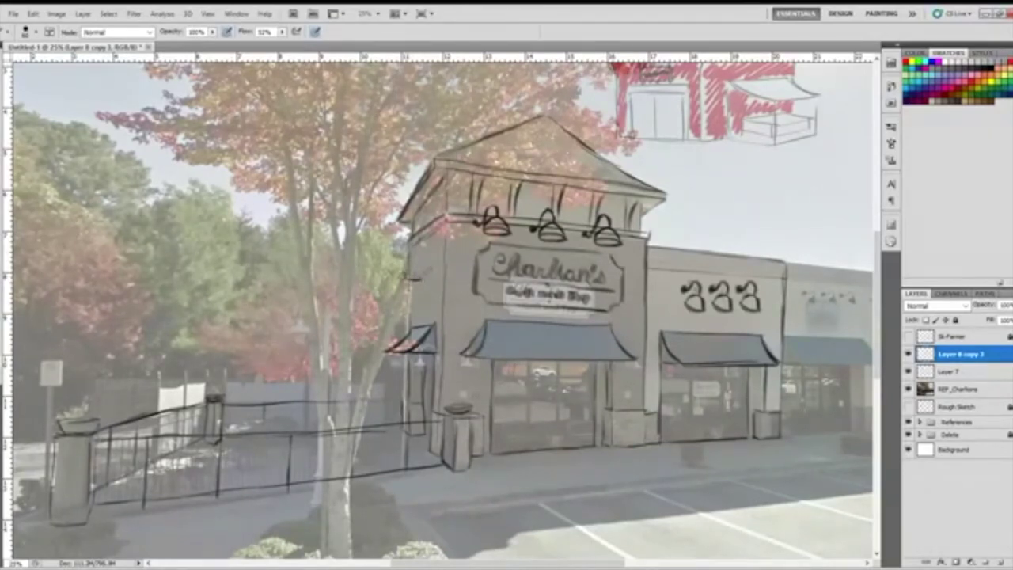
Draw overlapping lamps on the tower's side wall and, with the photo temporarily hidden, extend the rear fence's top rail to the building.
mouse_move(405, 276)
left_mouse_down()
mouse_move(416, 264)
mouse_move(422, 275)
left_mouse_up()
mouse_move(413, 265)
left_mouse_down()
mouse_move(420, 255)
mouse_move(435, 268)
left_mouse_up()
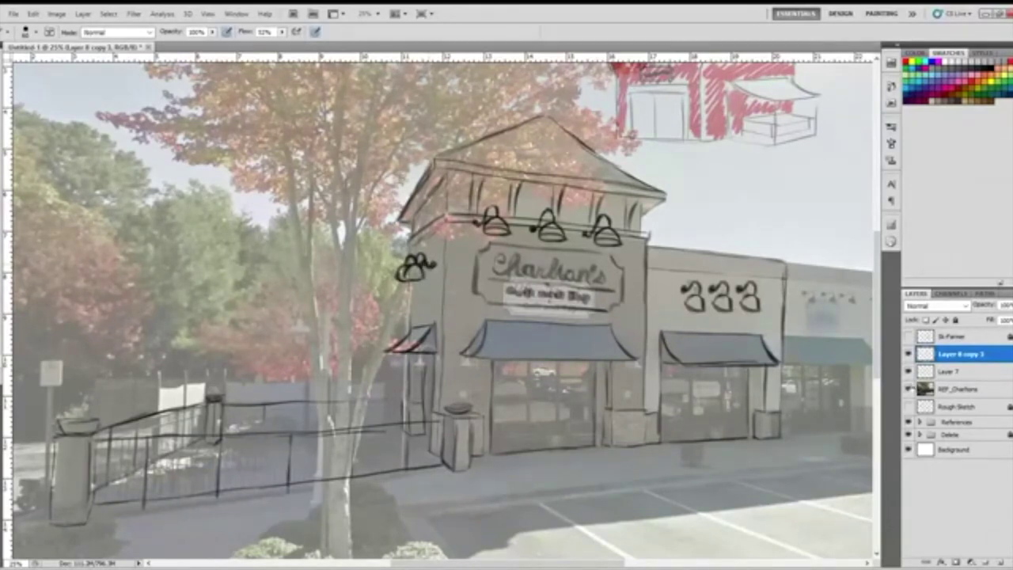
left_click(909, 389)
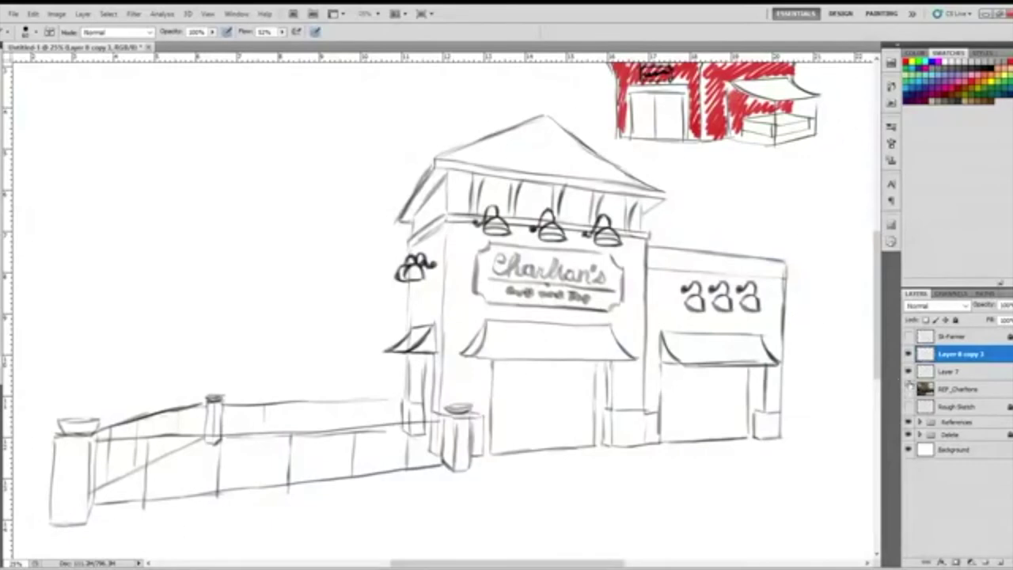
left_click_drag(282, 404, 401, 398)
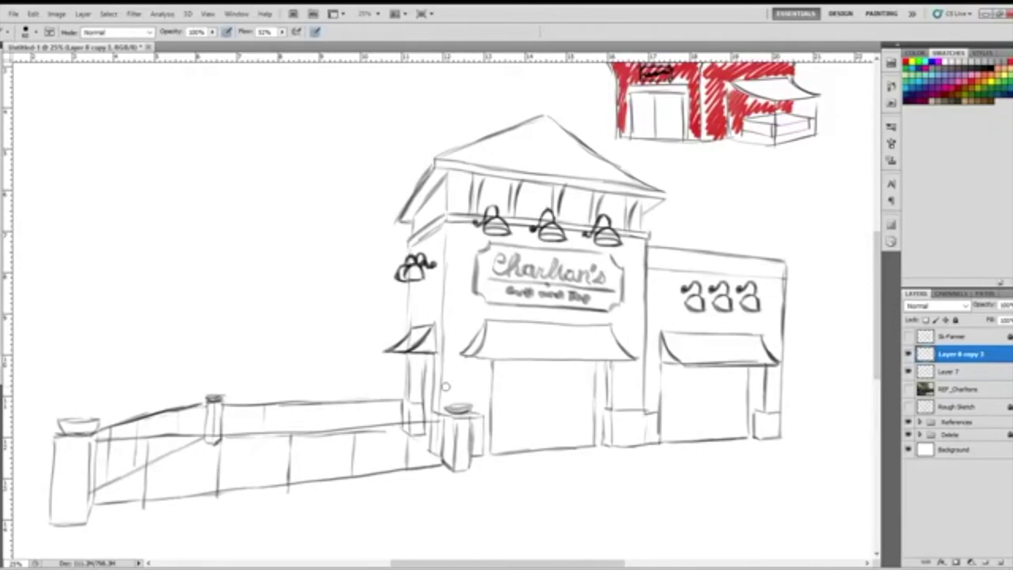
left_click(909, 389)
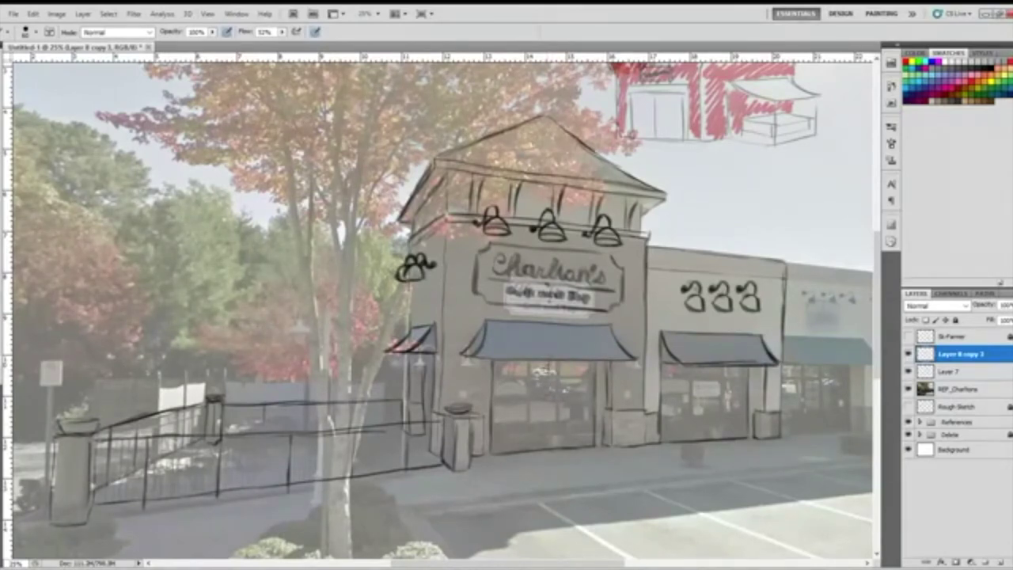
Draw the centre line and two vertical handles of the double entrance doors under the main awning.
left_click_drag(547, 363, 546, 415)
key("e")
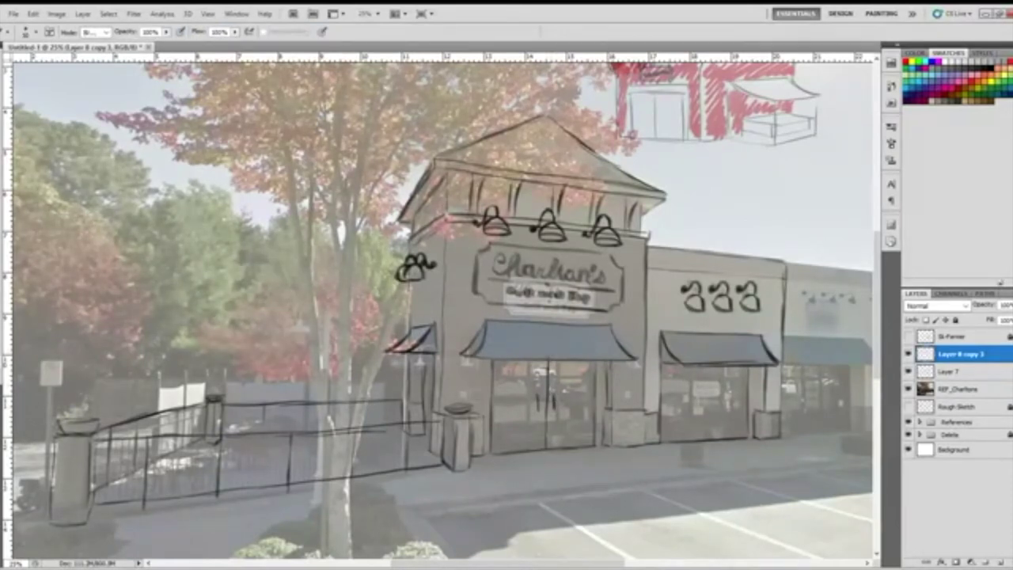
key("b")
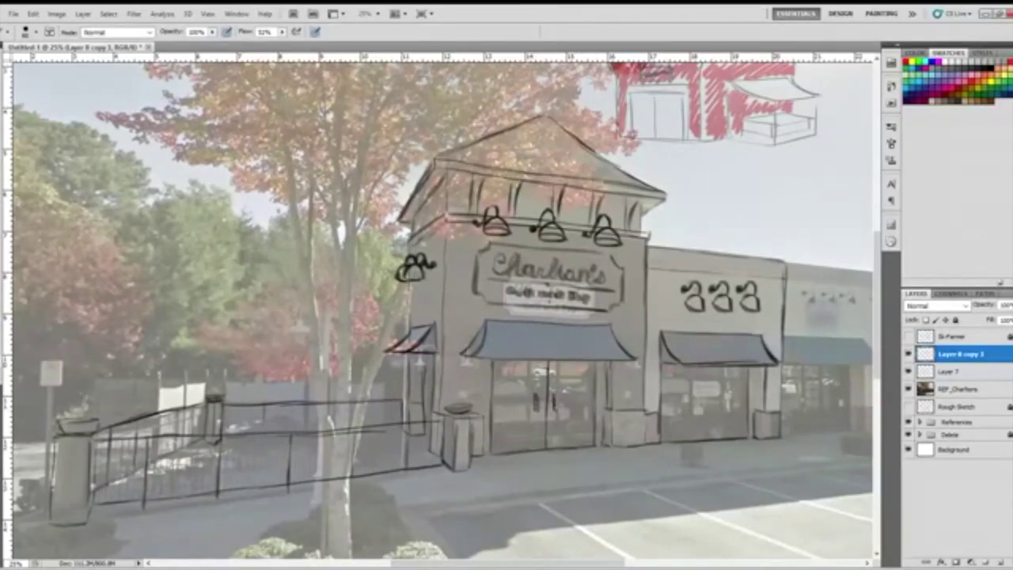
left_click_drag(557, 409, 557, 402)
Sketch a small framed sign in the shop window under the smaller front awning, enlarge it to about 166%, and centre it in the window.
left_click_drag(694, 399, 716, 398)
left_click_drag(694, 382, 694, 399)
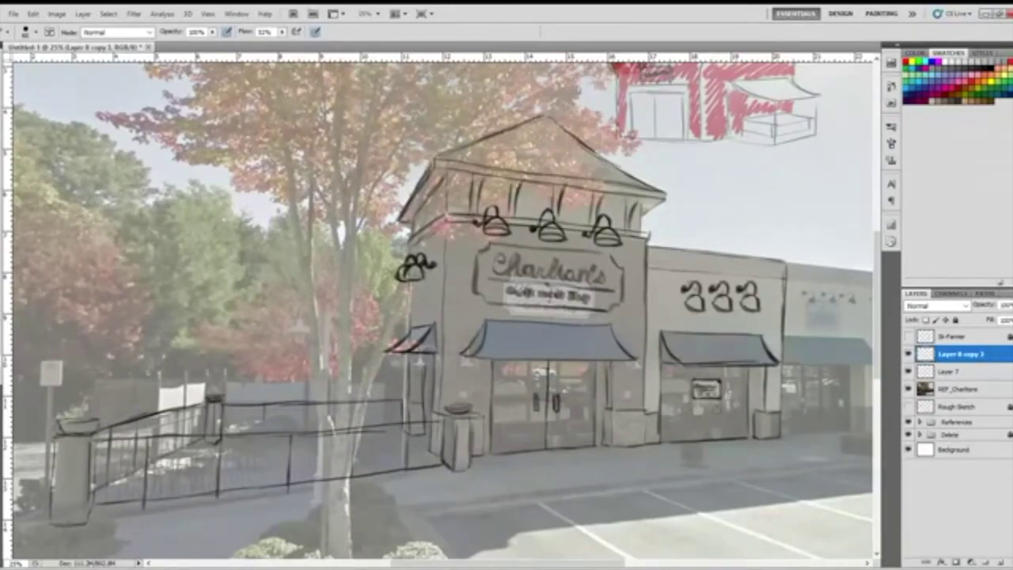
key("l")
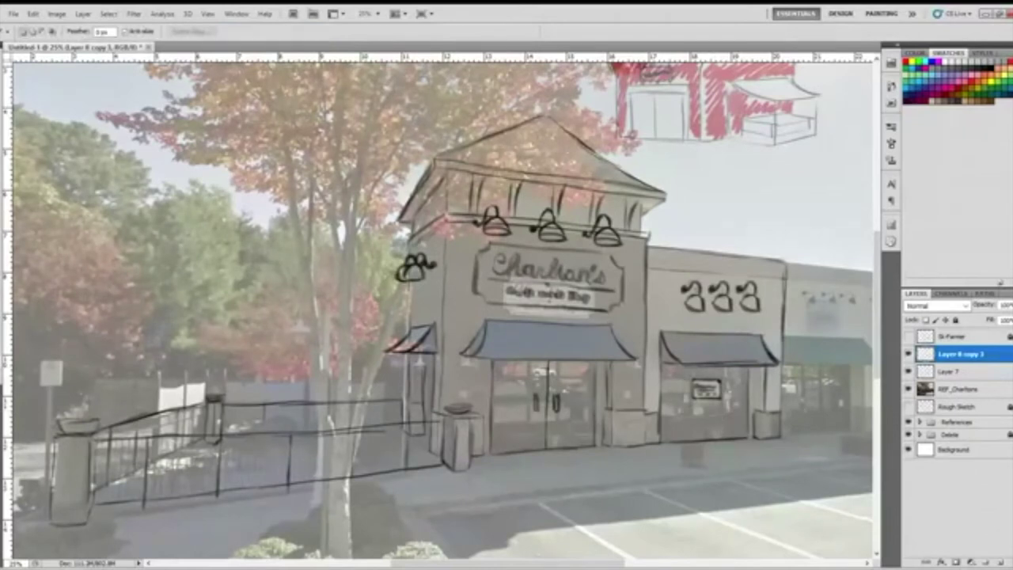
key("v")
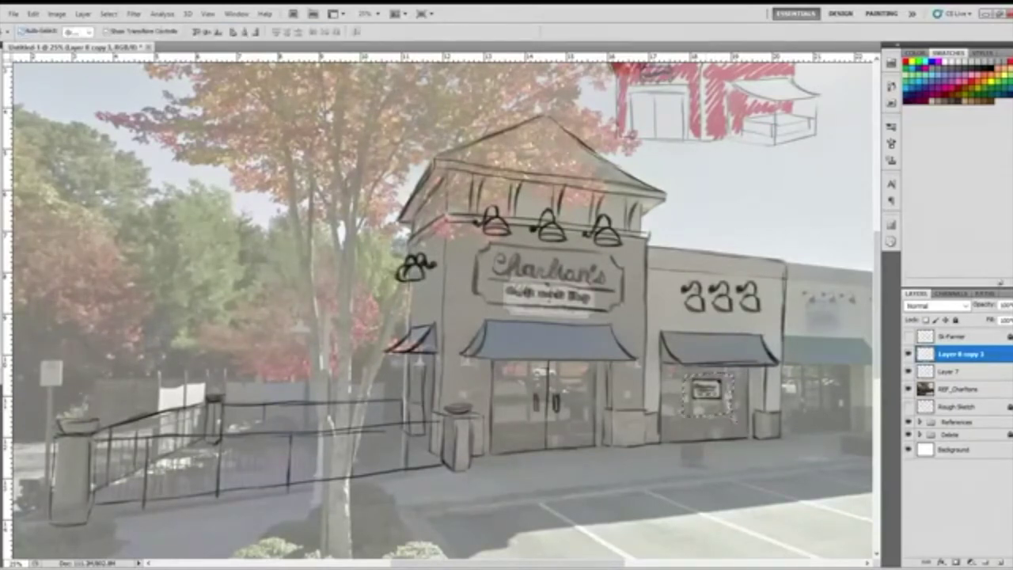
key("ctrl+t")
mouse_move(728, 402)
left_mouse_down()
mouse_move(710, 395)
mouse_move(720, 394)
left_mouse_up()
left_click_drag(721, 395, 721, 392)
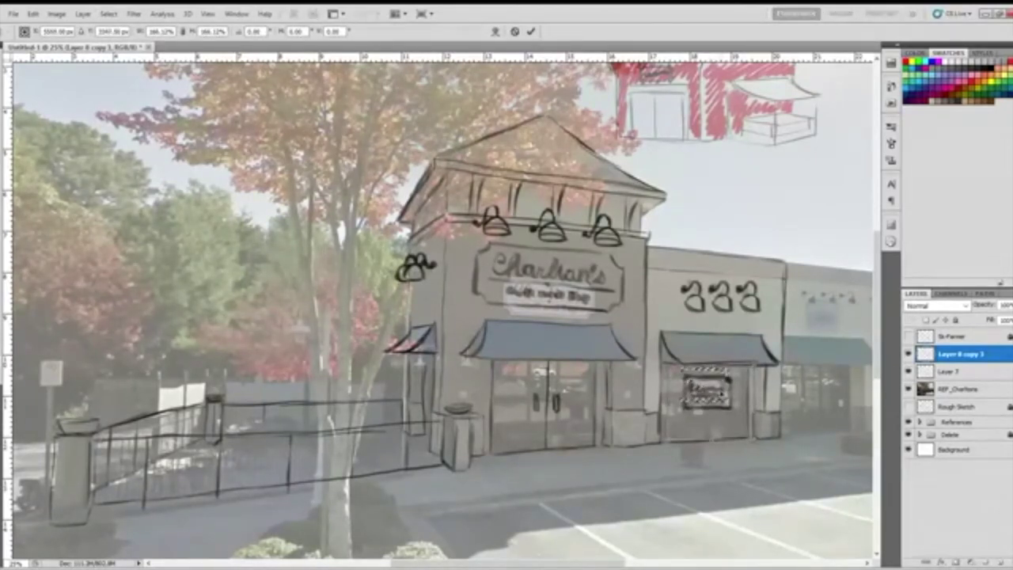
key("Return")
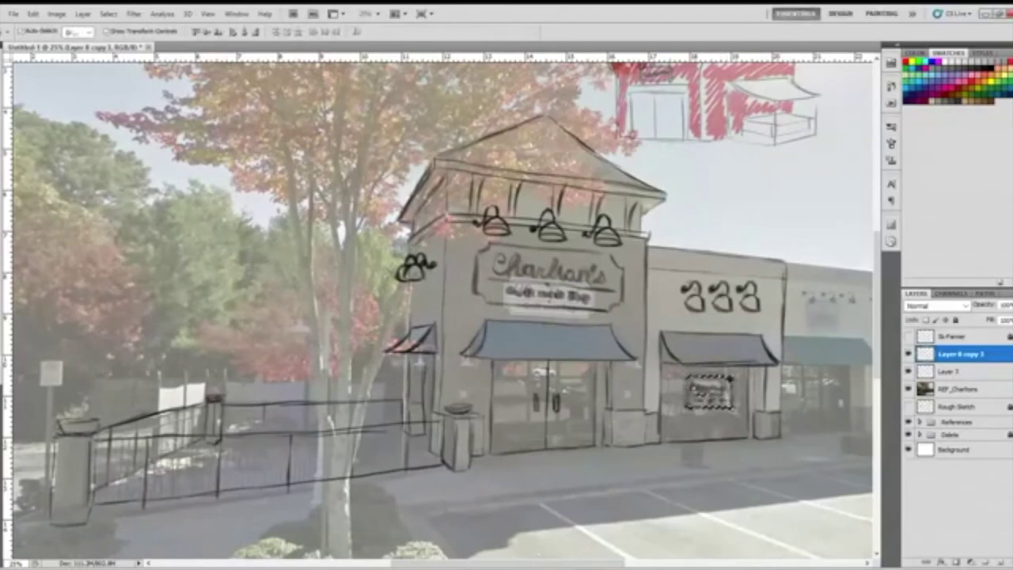
key("ctrl+d")
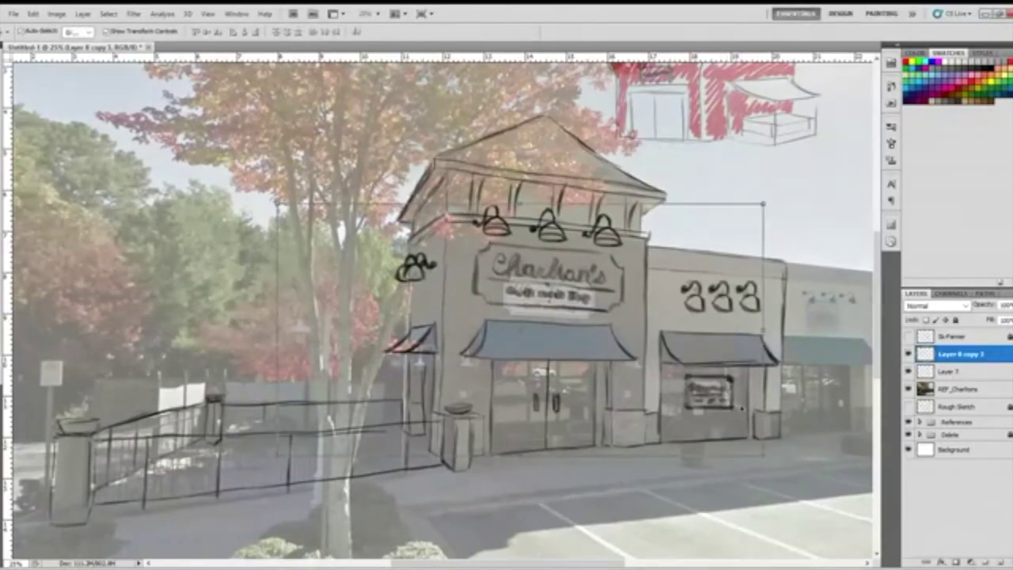
key("ctrl+shift+d")
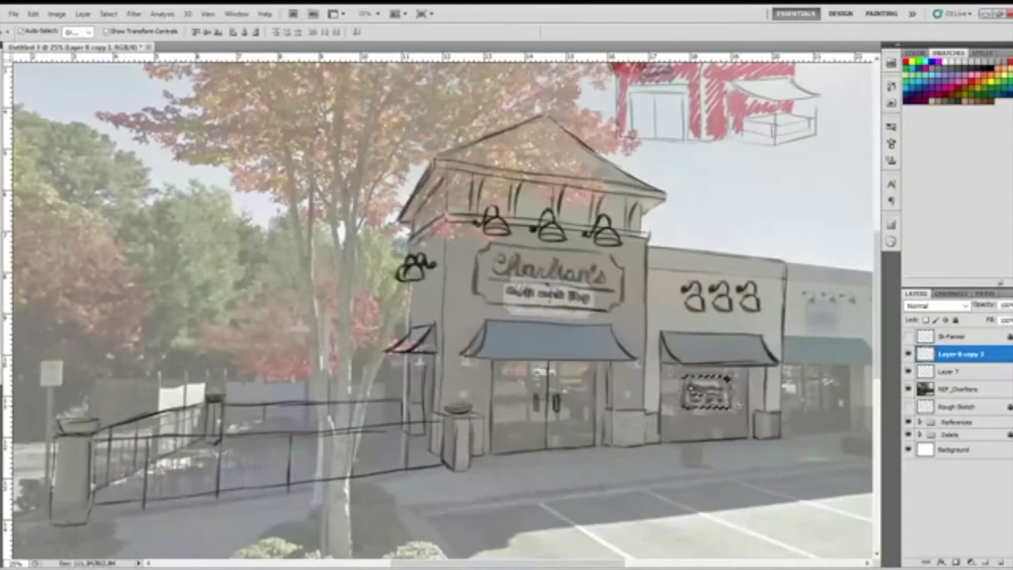
key("ctrl+d")
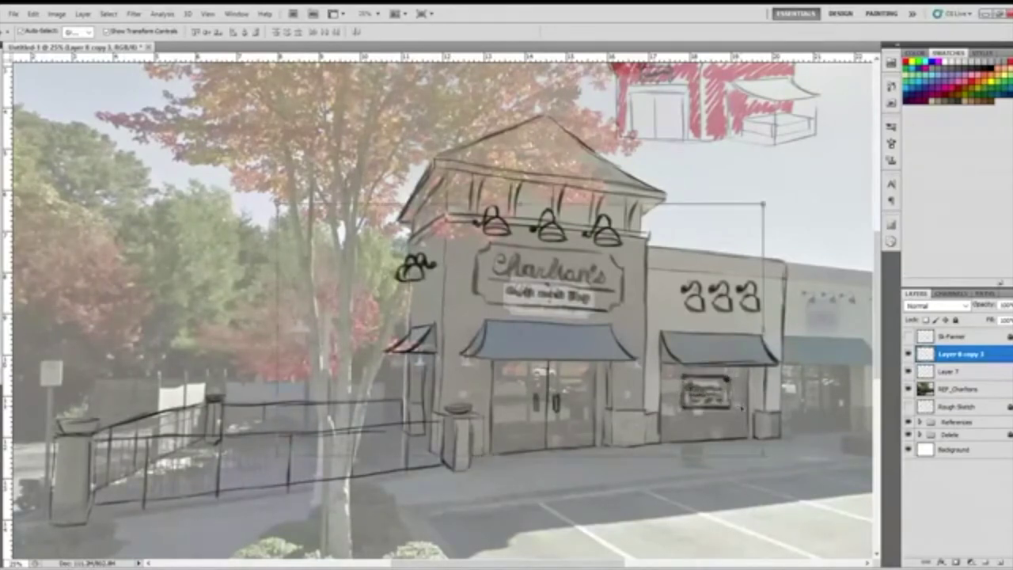
Hide the REF_Charltons photo layer and merge Layer 7 with Layer 8 copy 3.
left_click(946, 509)
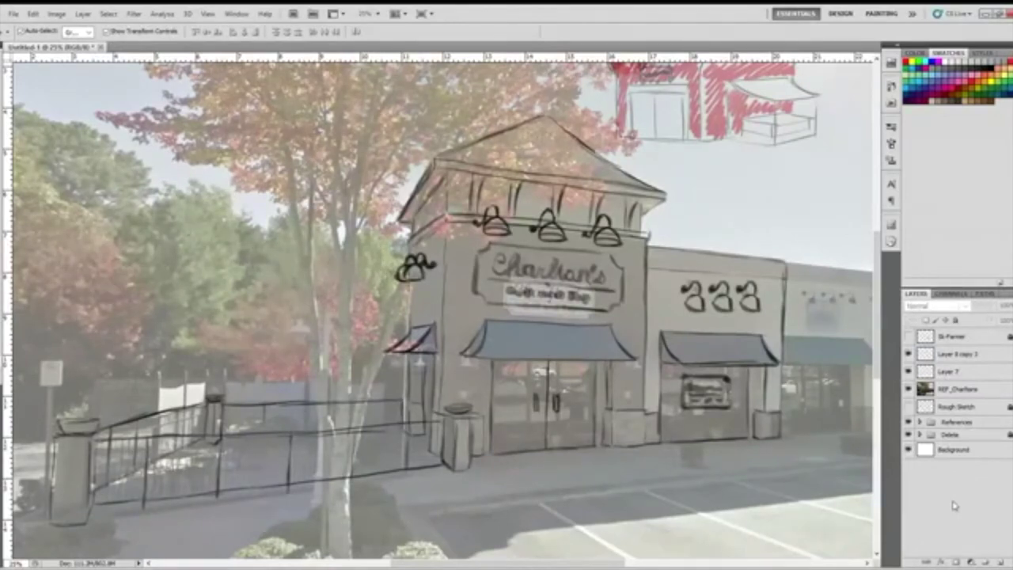
left_click(909, 389)
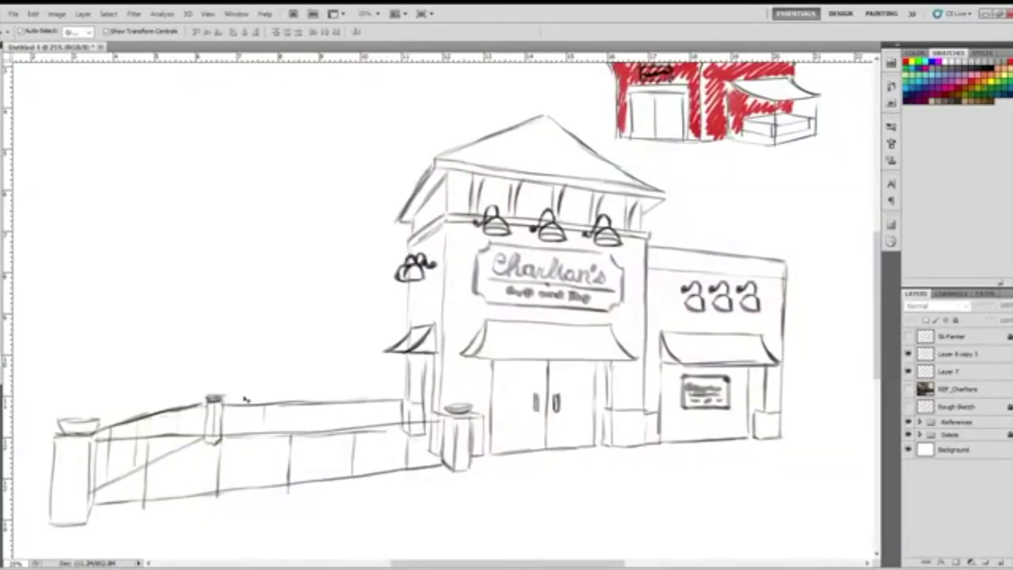
key("b")
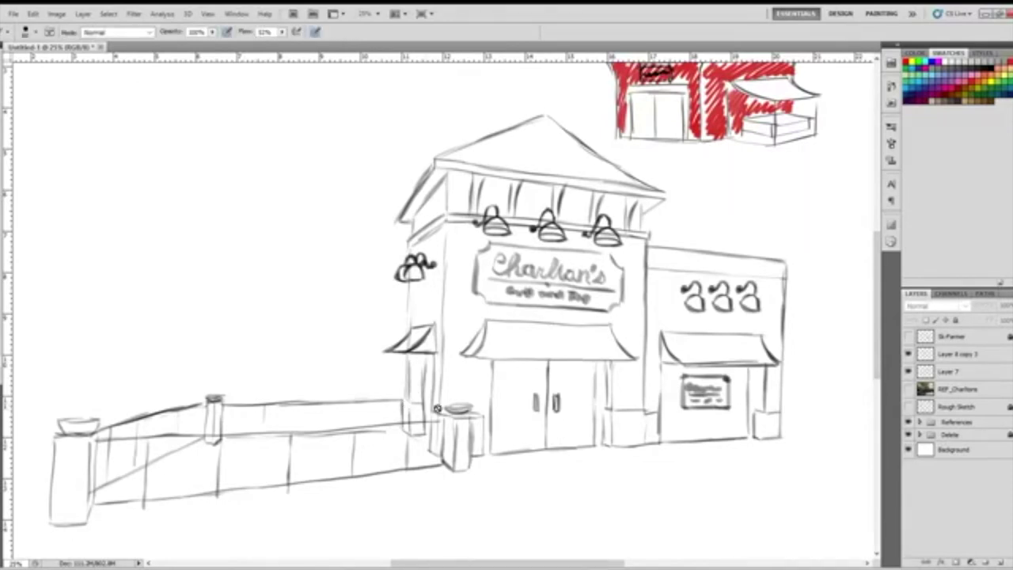
left_click(952, 372)
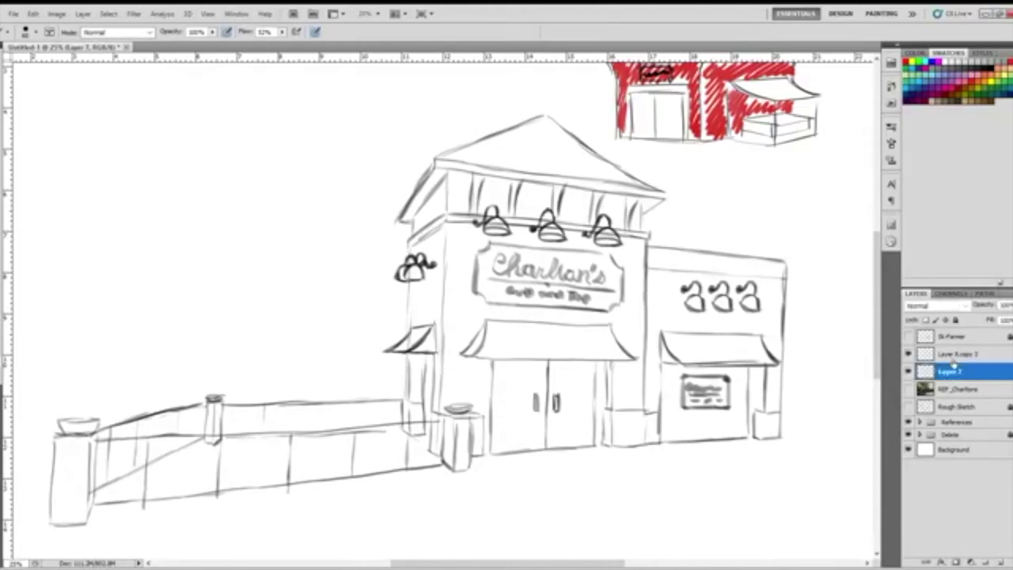
left_click(951, 355, "shift")
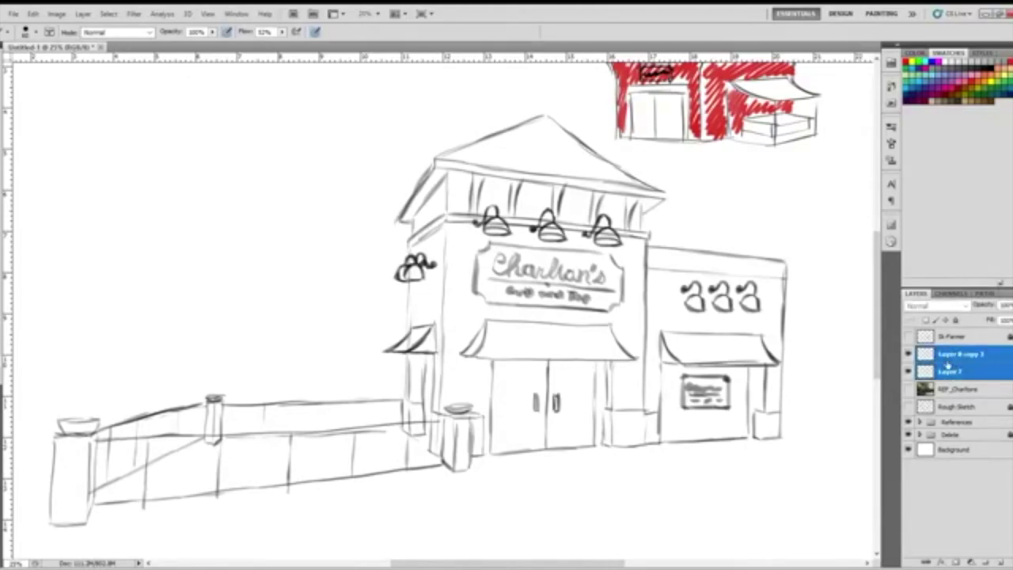
key("ctrl+e")
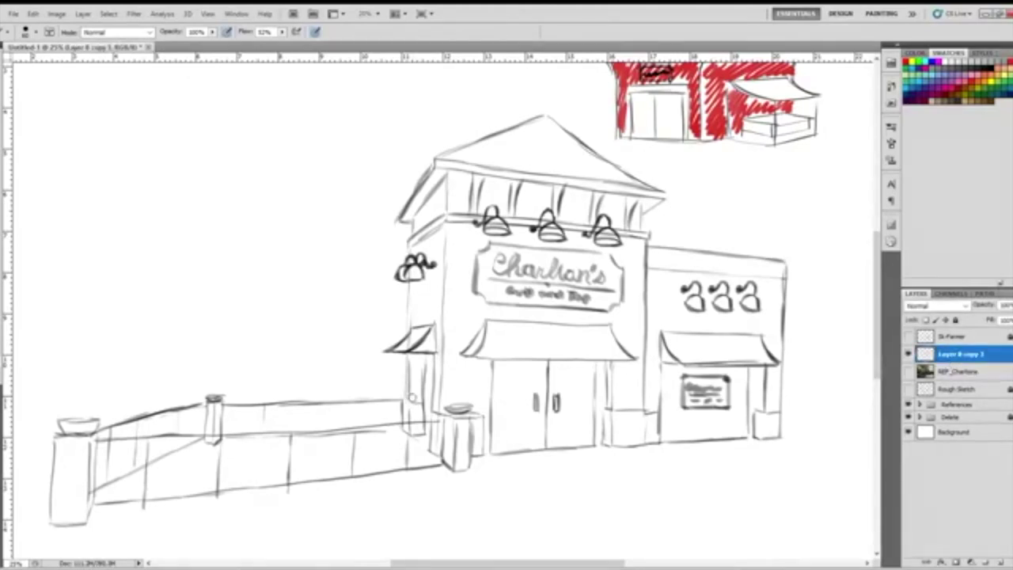
Draw a cap on the rear fence post where the fence meets the building.
left_click_drag(405, 397, 420, 393)
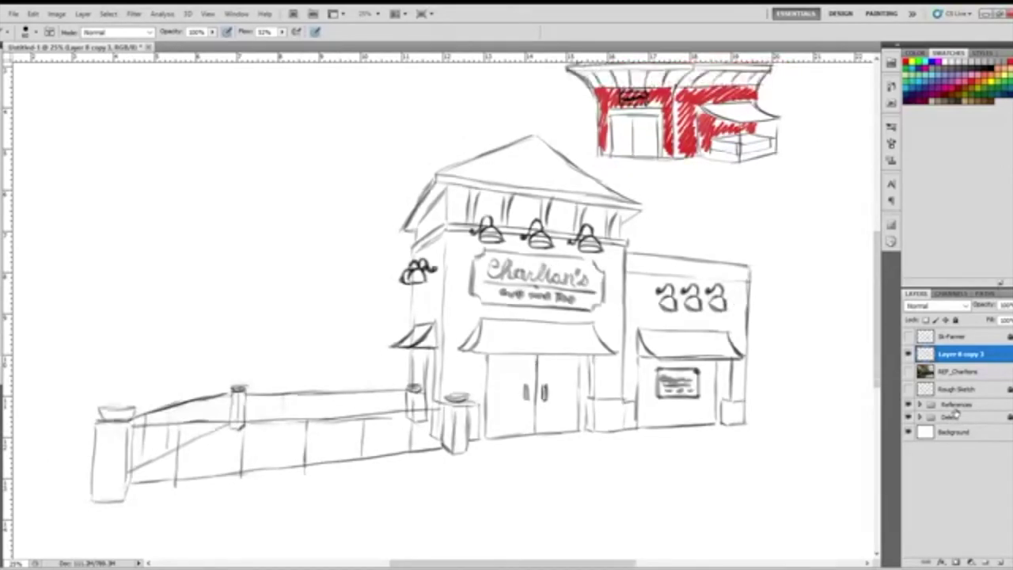
key("ctrl+minus")
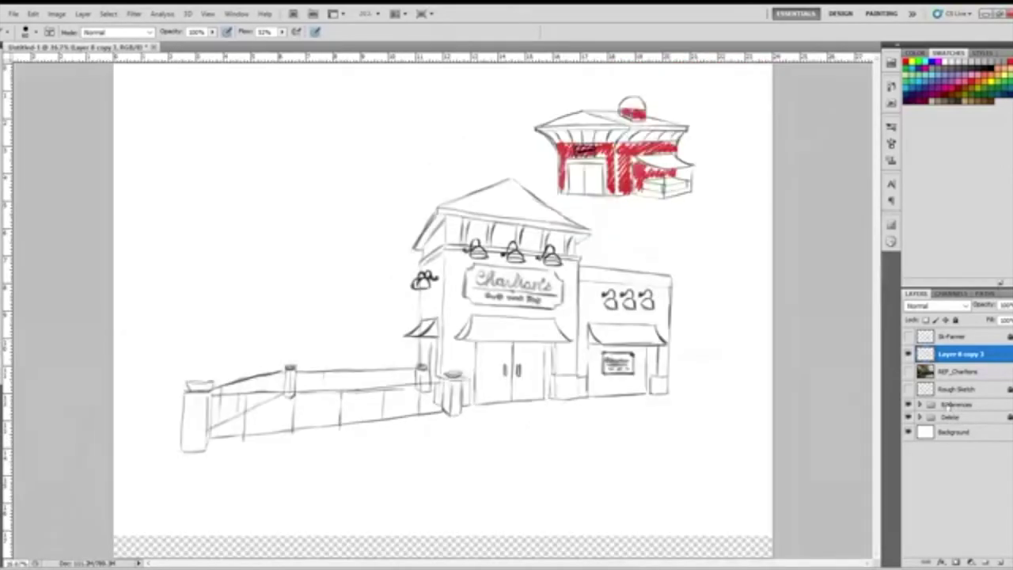
Show the Sk-Farmer layer over the building sketch and lock that layer.
mouse_move(964, 339)
left_mouse_down()
mouse_move(983, 375)
mouse_move(979, 338)
mouse_move(963, 338)
left_mouse_up()
left_click(908, 336)
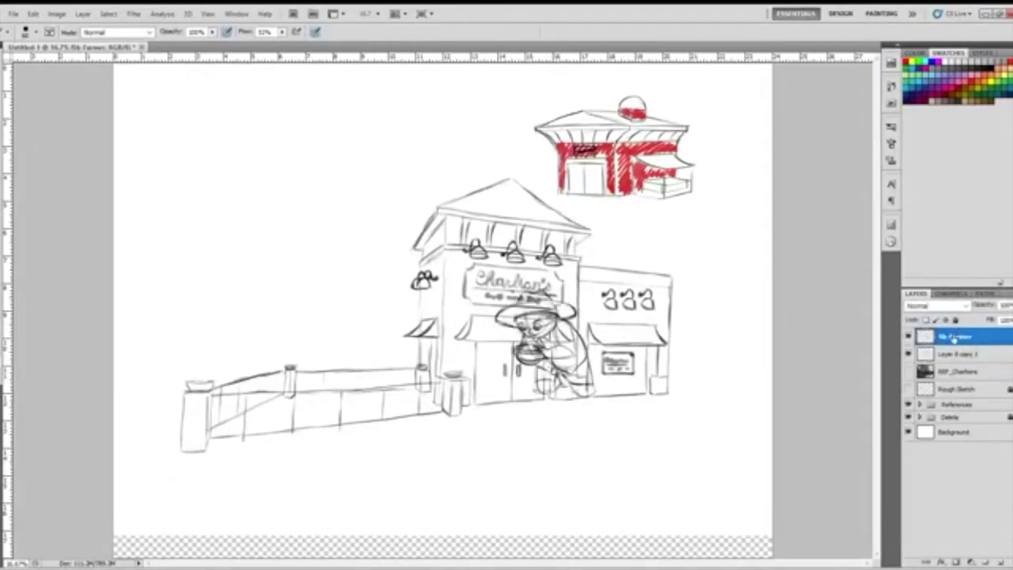
left_click(909, 337)
left_click(908, 336)
left_click(955, 320)
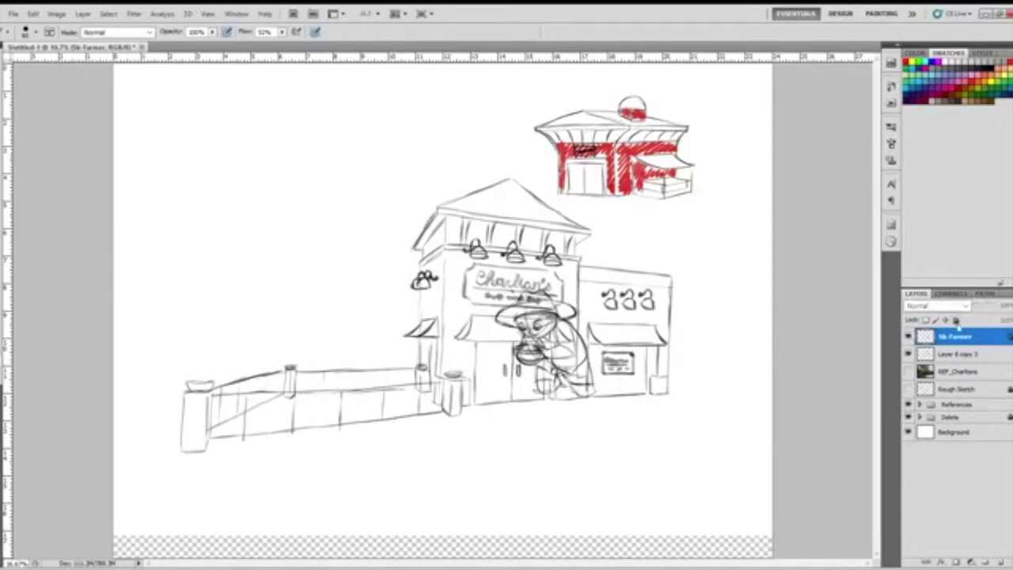
Check the building and Rough Sketch layers, and hide the References group, the Delete group and the Sk-Farmer layer.
left_click(909, 353)
left_click(909, 354)
left_click(909, 389)
left_click(909, 390)
left_click(909, 417)
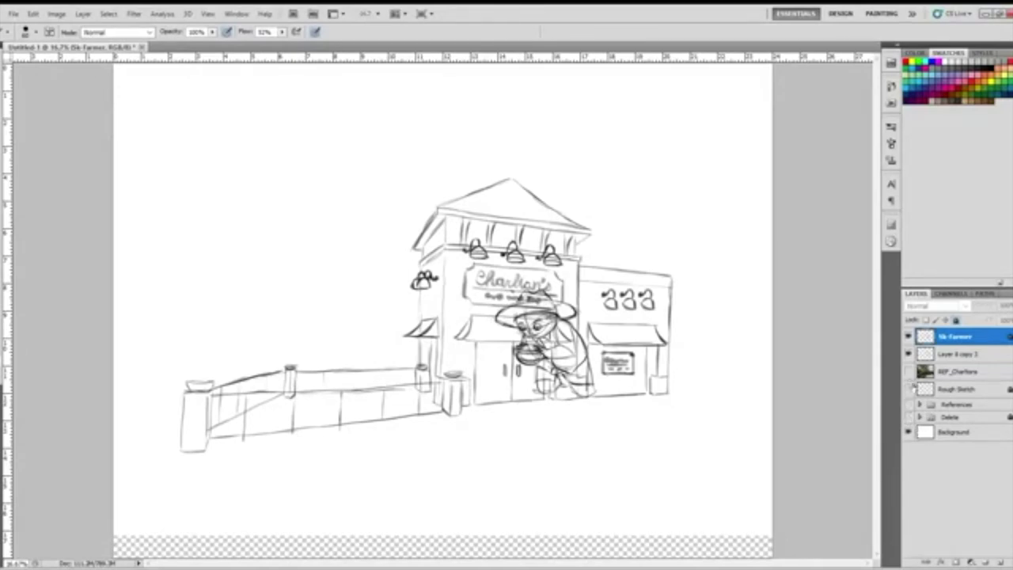
left_click(908, 338)
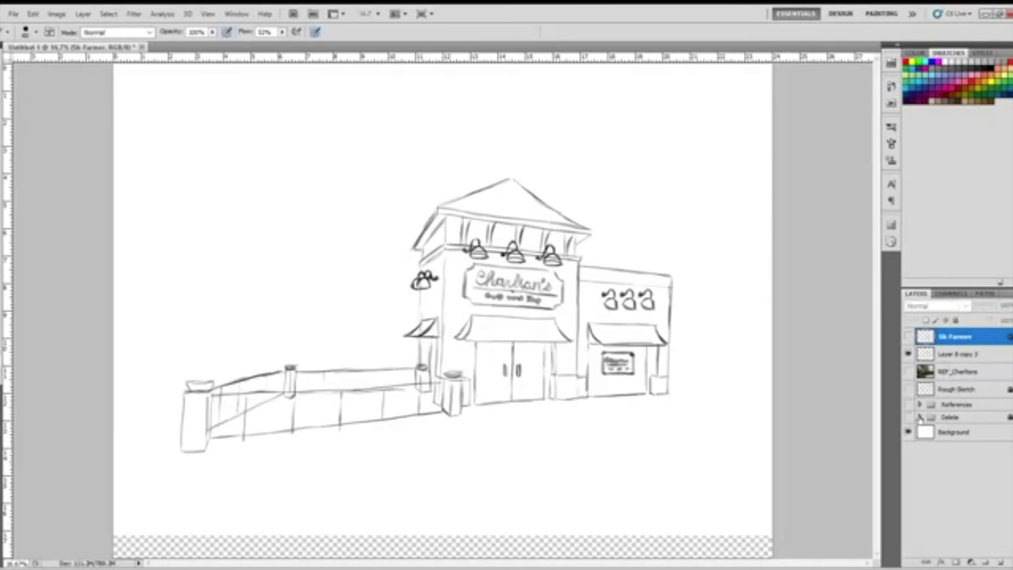
Show the Rough Sketch layer and rename the building sketch layer as Sk_Charltons.
left_click(908, 389)
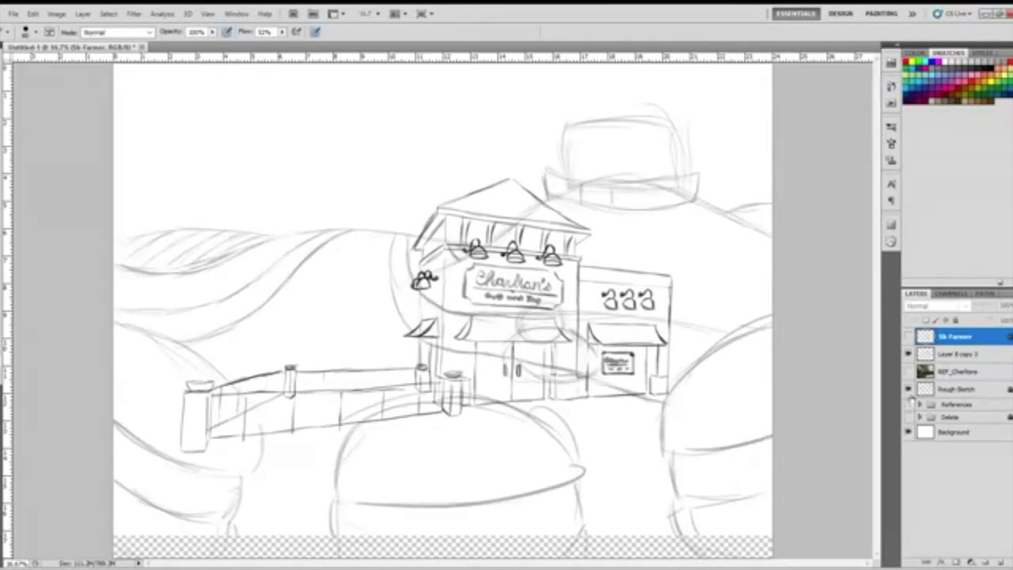
key("v")
left_click(956, 358)
double_click(960, 356)
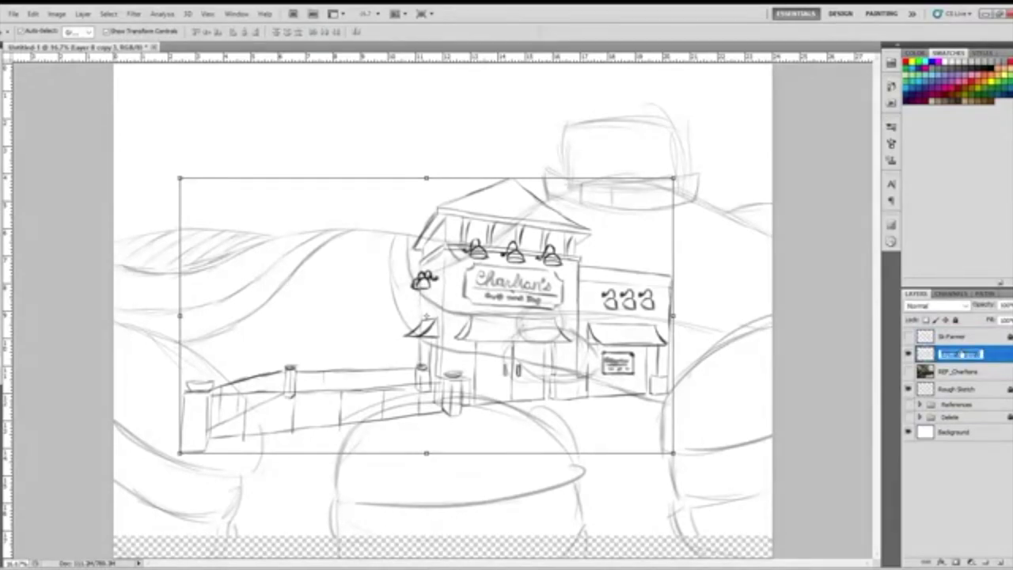
type("C")
type("k_Ch")
type("rl")
type("tons")
left_click(929, 467)
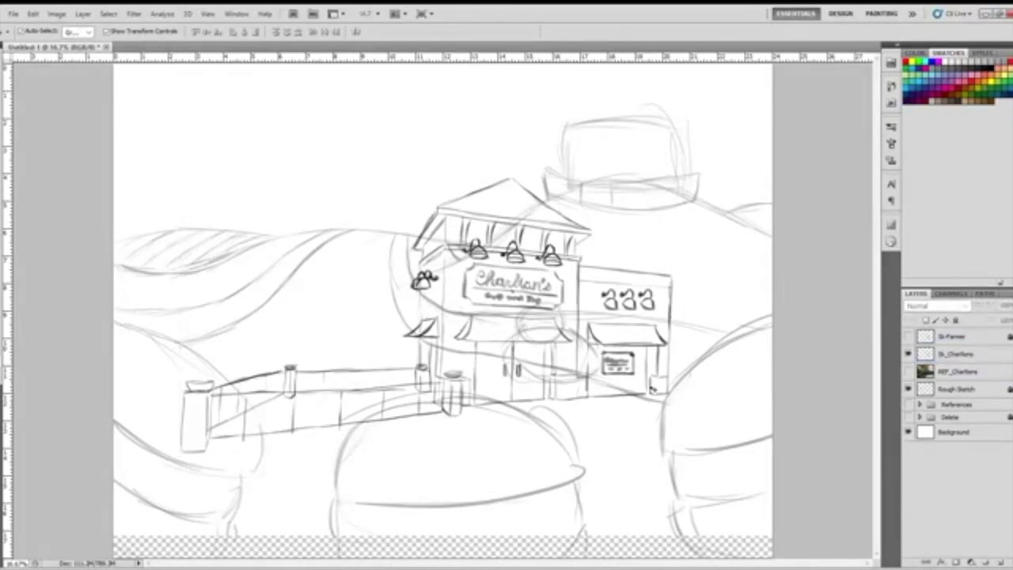
Scale the Sk_Charltons building sketch down to about 60% and place it over the hill in the picture's upper right.
left_click(954, 356)
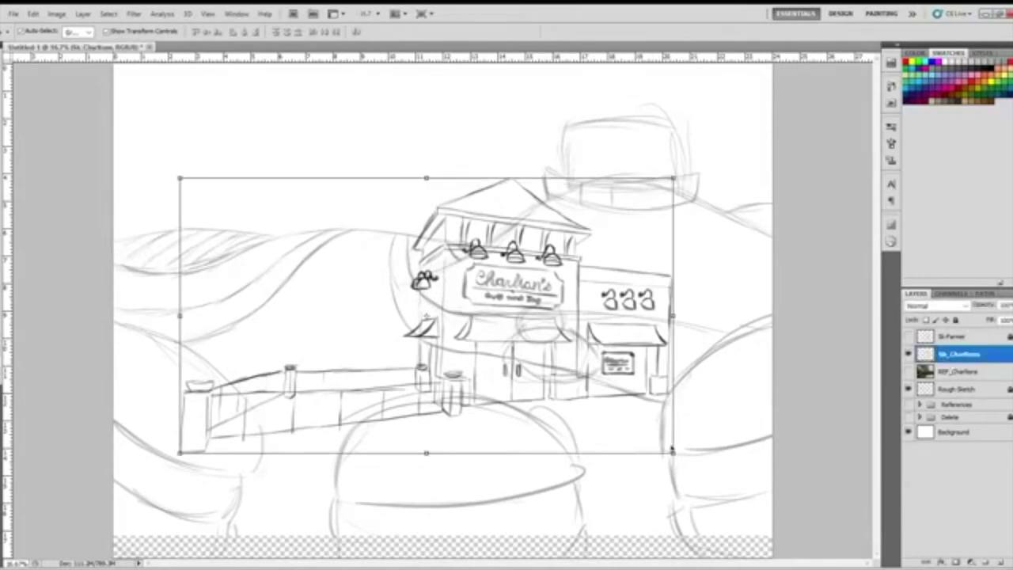
left_click(674, 453)
mouse_move(674, 454)
left_mouse_down()
mouse_move(396, 305)
mouse_move(373, 283)
mouse_move(400, 237)
mouse_move(669, 175)
mouse_move(677, 201)
mouse_move(757, 245)
left_mouse_up()
left_click_drag(724, 205, 664, 189)
left_click_drag(696, 228, 734, 250)
left_click_drag(585, 147, 556, 137)
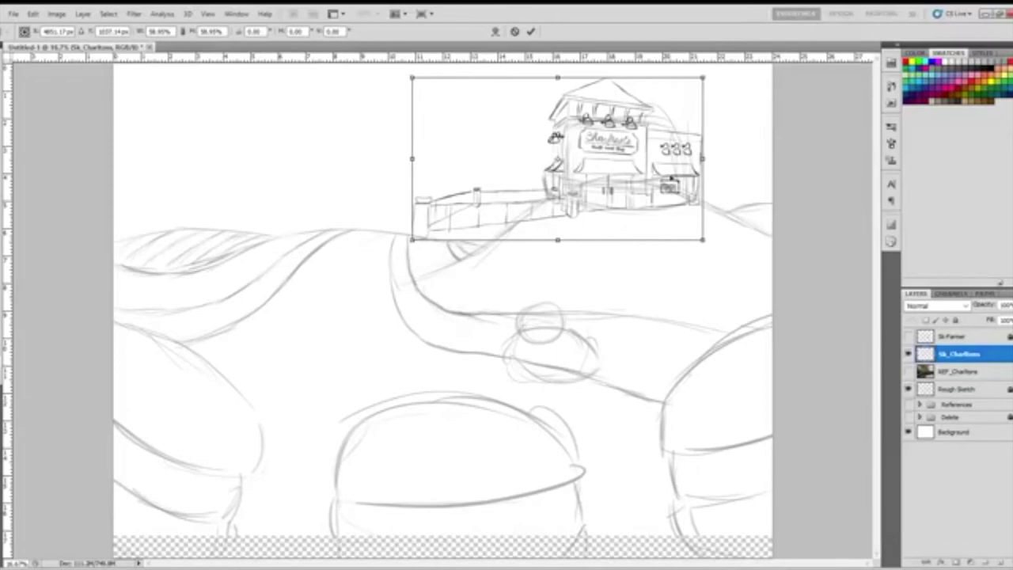
left_click_drag(705, 241, 709, 244)
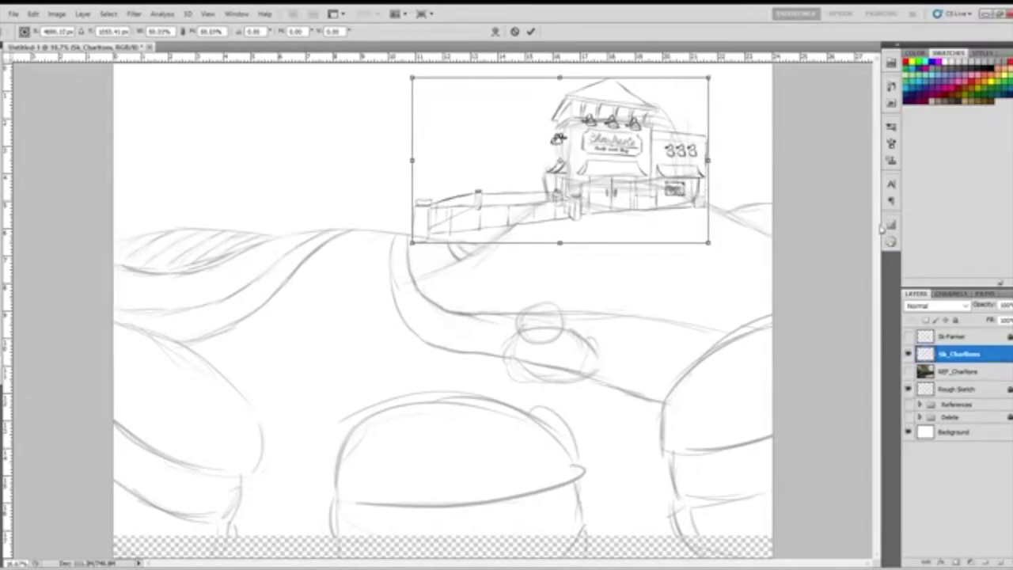
Lower the scaled building sketch onto the hilltop and apply the transform.
key("ctrl+minus")
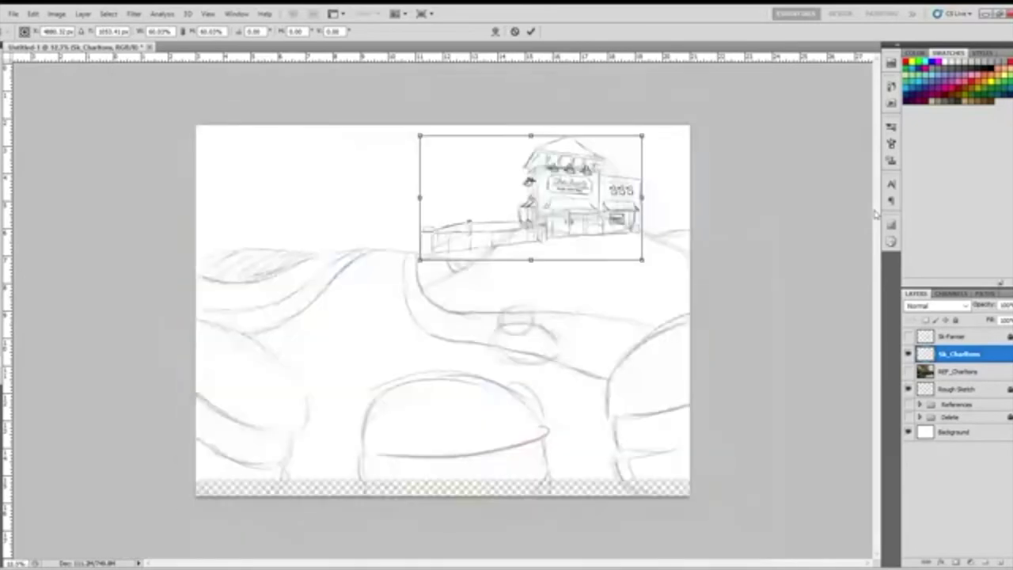
left_click_drag(625, 227, 624, 240)
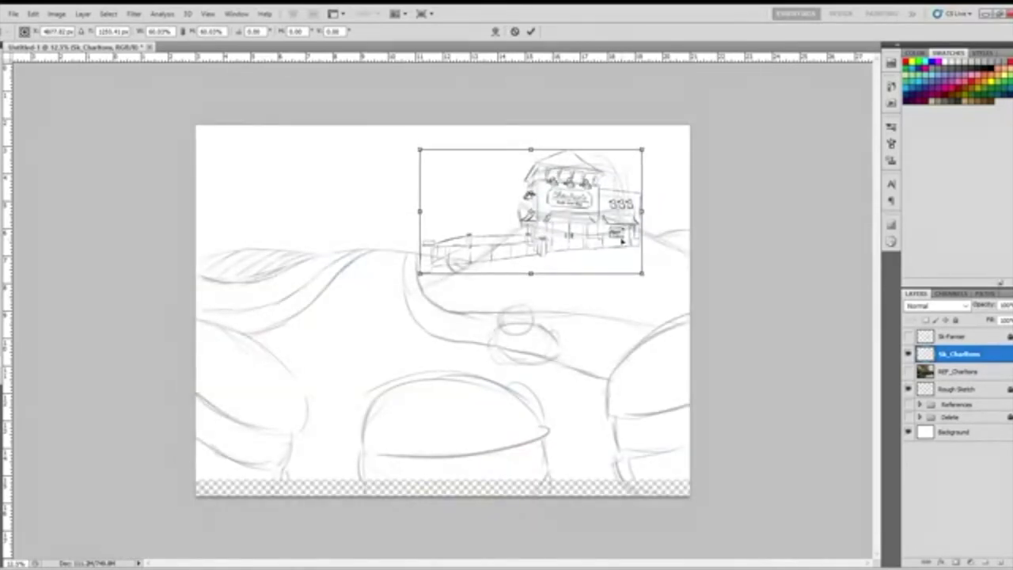
key("Right")
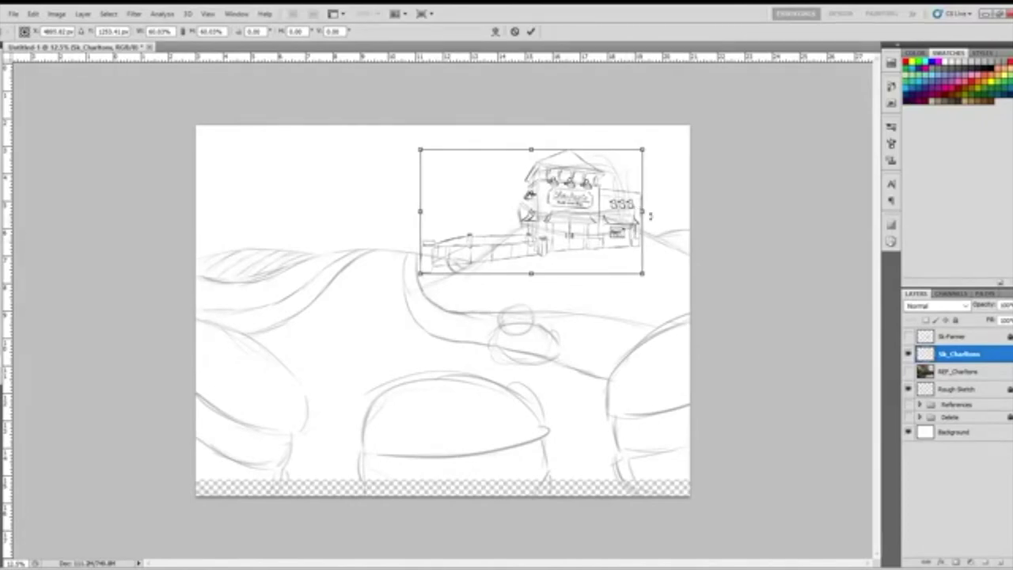
key("Return")
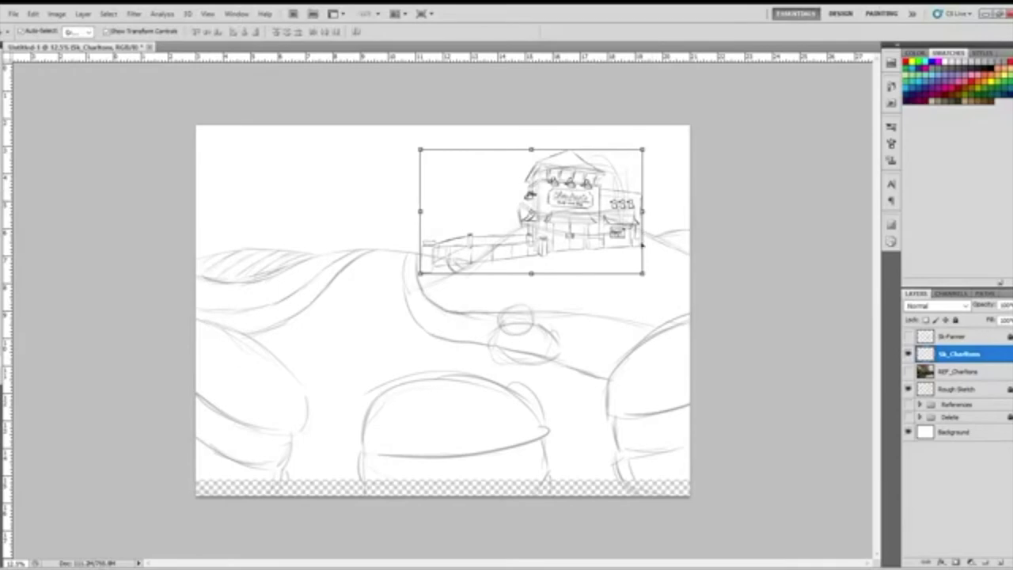
left_click(638, 247)
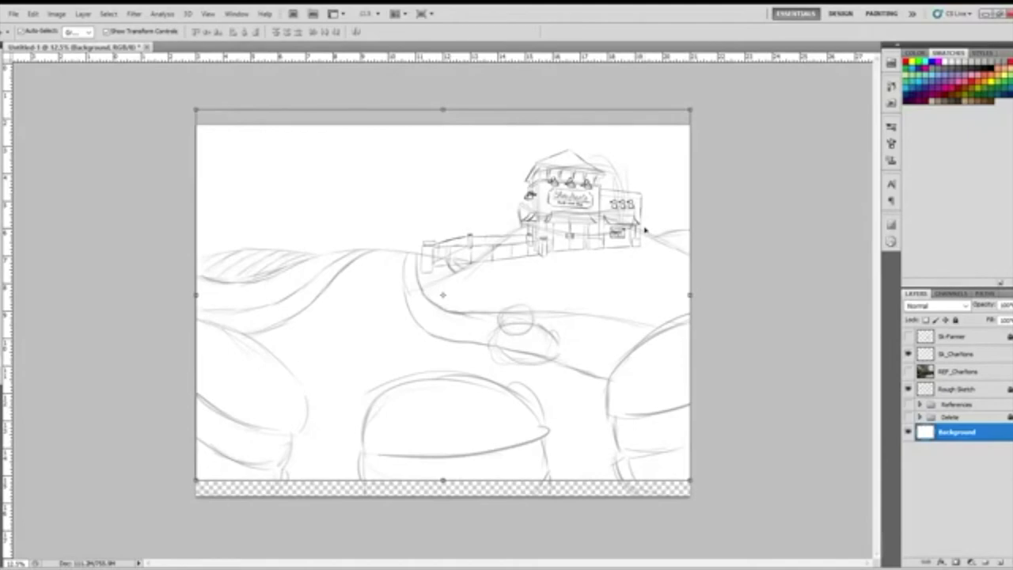
Raise the Rough Sketch layer's opacity to 100%.
left_click(965, 391)
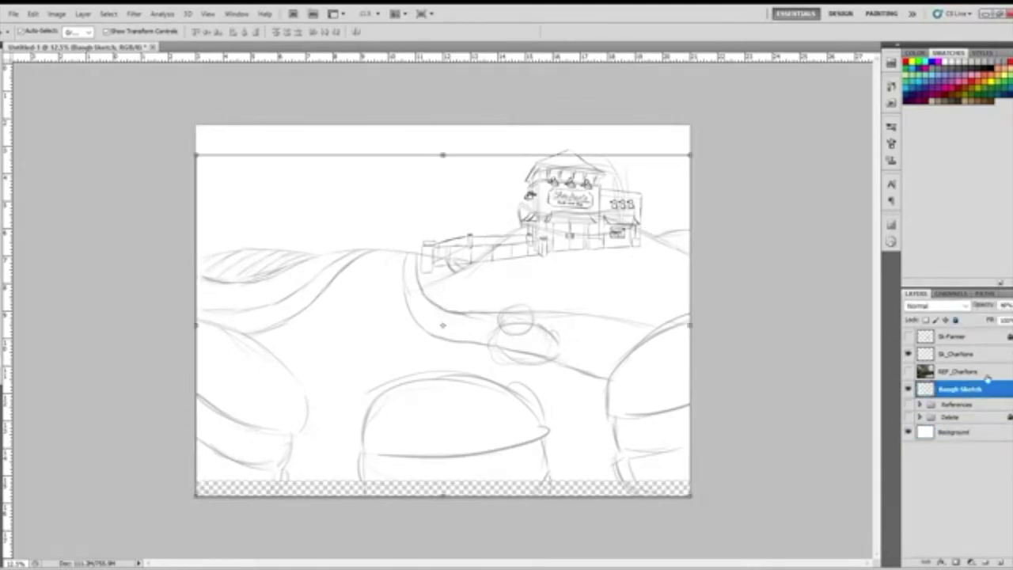
left_click(1004, 305)
left_click_drag(1008, 319, 1012, 317)
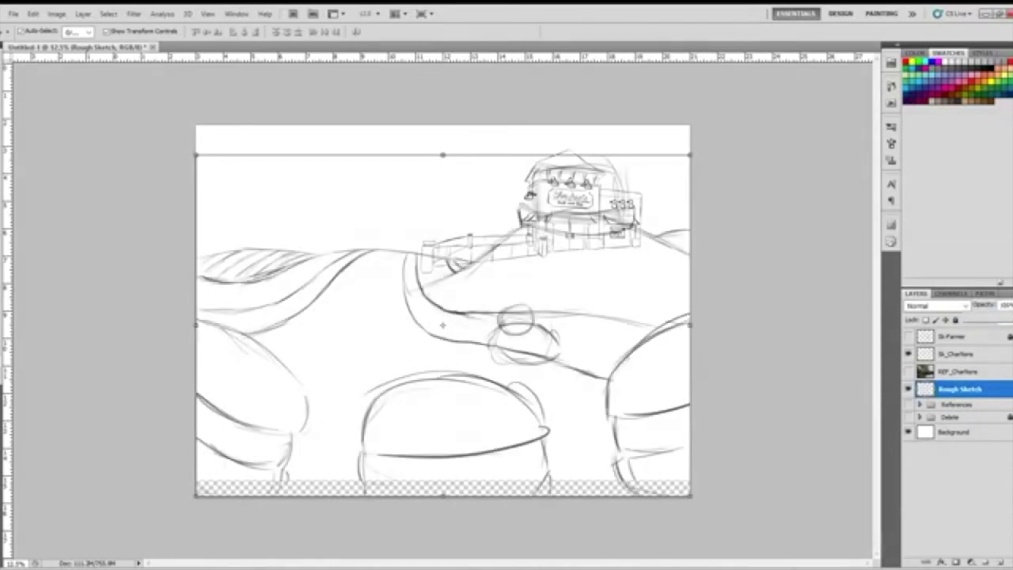
Lasso the area around the building on the Rough Sketch layer, erase the rough lines inside it and deselect.
key("l")
mouse_move(702, 234)
left_mouse_down()
mouse_move(693, 188)
mouse_move(636, 130)
mouse_move(522, 123)
mouse_move(445, 173)
mouse_move(414, 244)
mouse_move(435, 290)
mouse_move(691, 283)
mouse_move(744, 212)
left_mouse_up()
key("Delete")
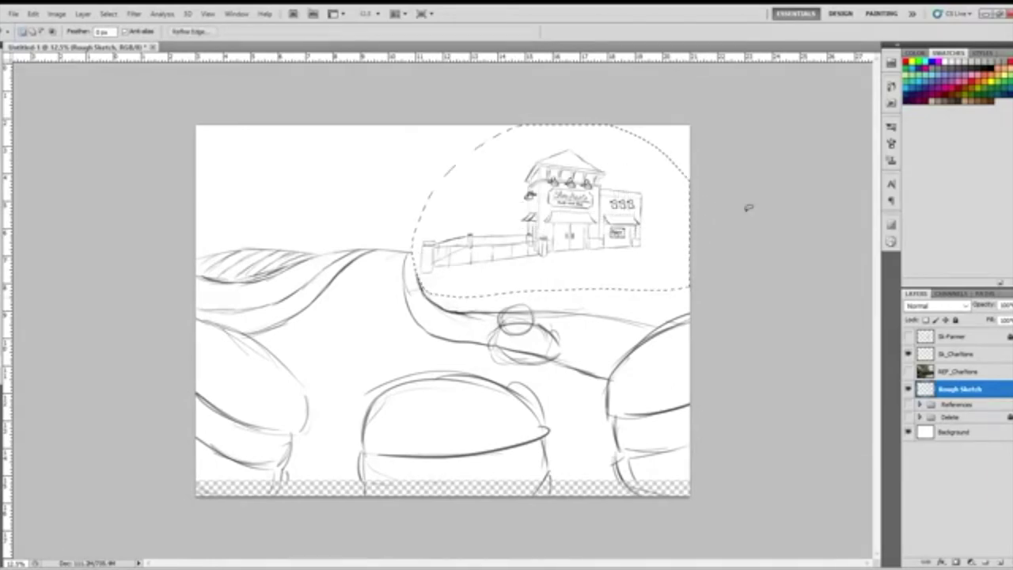
key("ctrl+d")
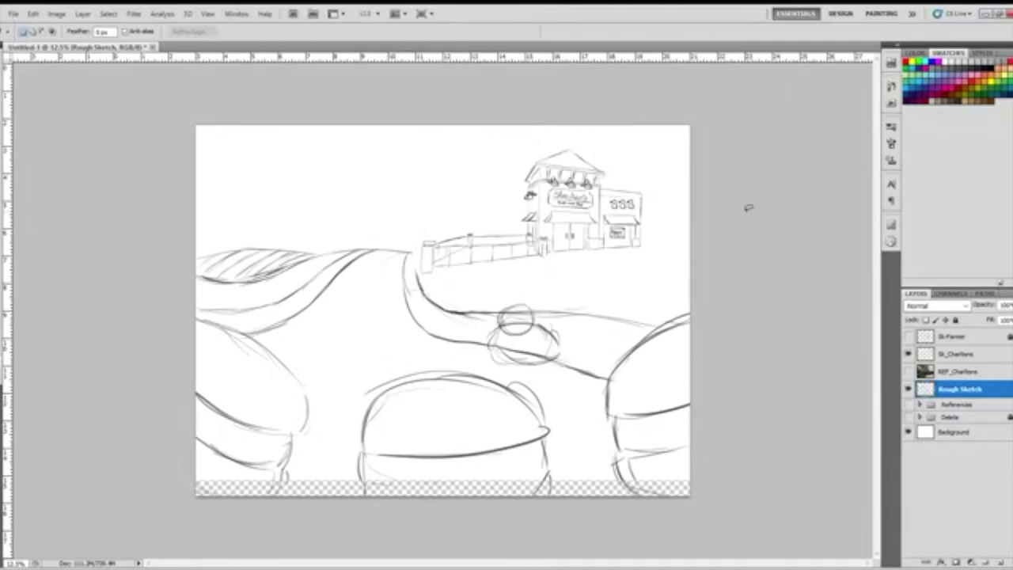
Lock the Sk_Charltons layer and draw a new curved hill line across the building's base on the Rough Sketch layer.
left_click(966, 356)
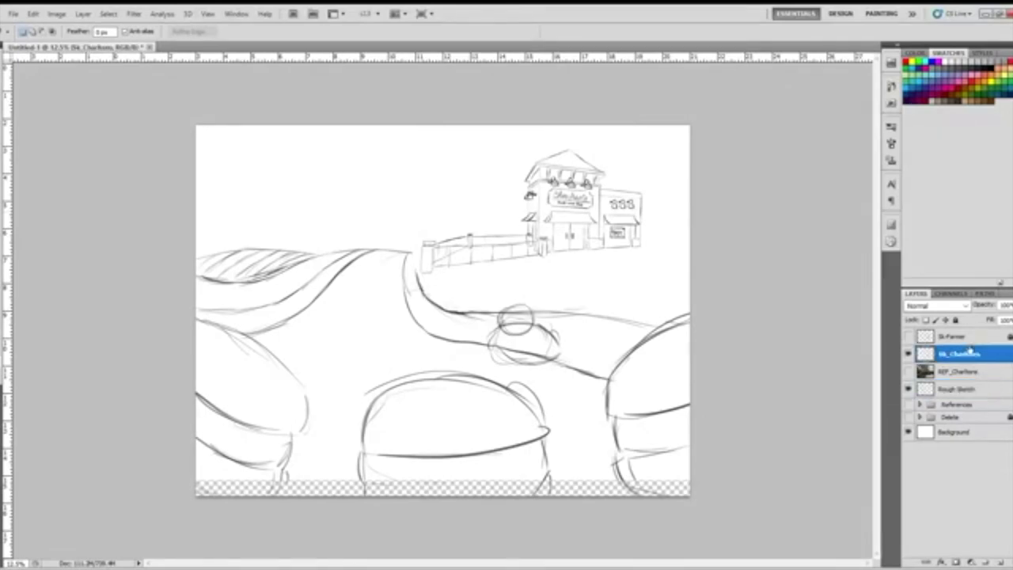
left_click(970, 389)
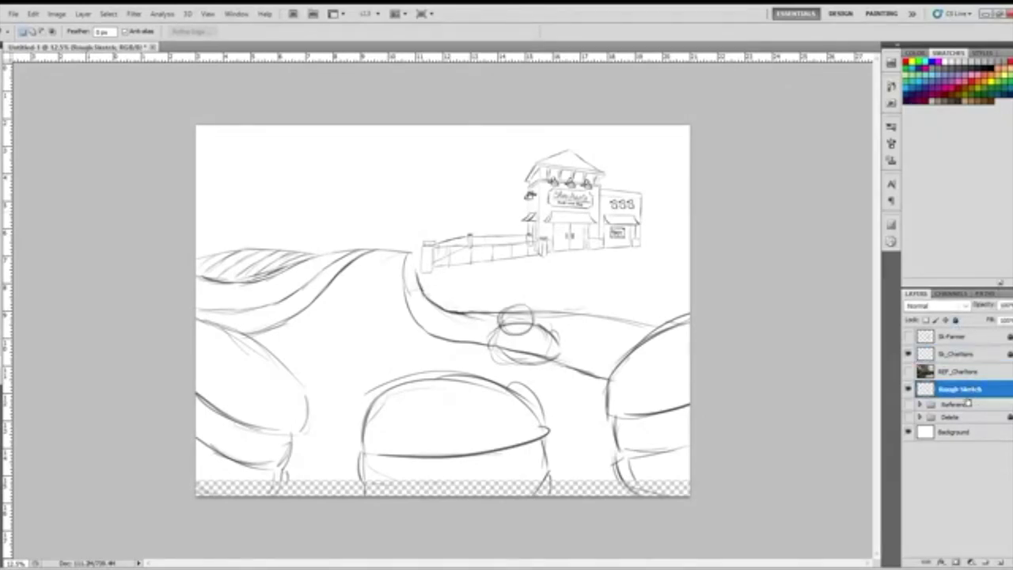
key("b")
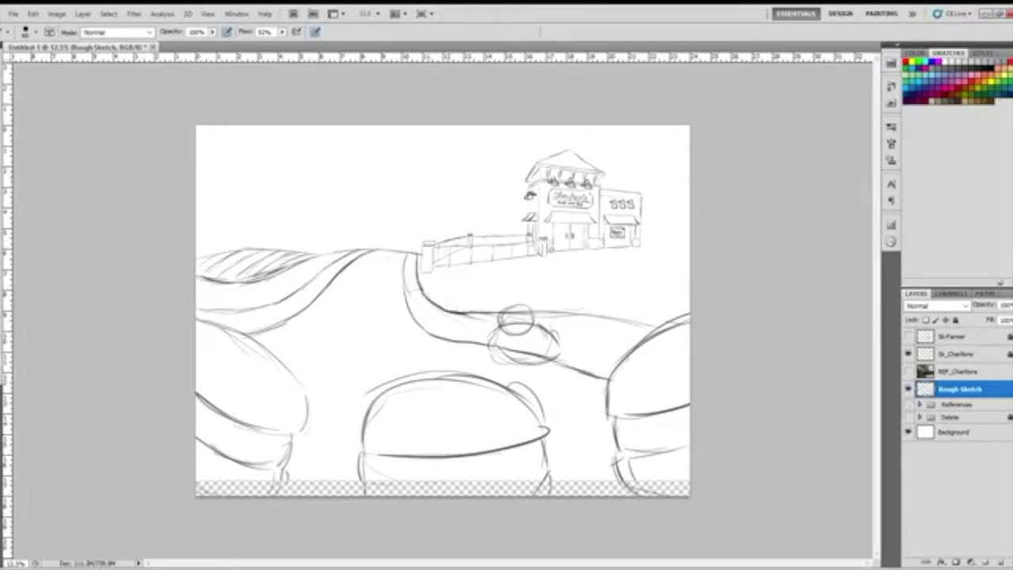
mouse_move(434, 267)
left_mouse_down()
mouse_move(540, 244)
mouse_move(628, 243)
left_mouse_up()
left_click_drag(556, 242, 667, 247)
left_click_drag(590, 239, 695, 253)
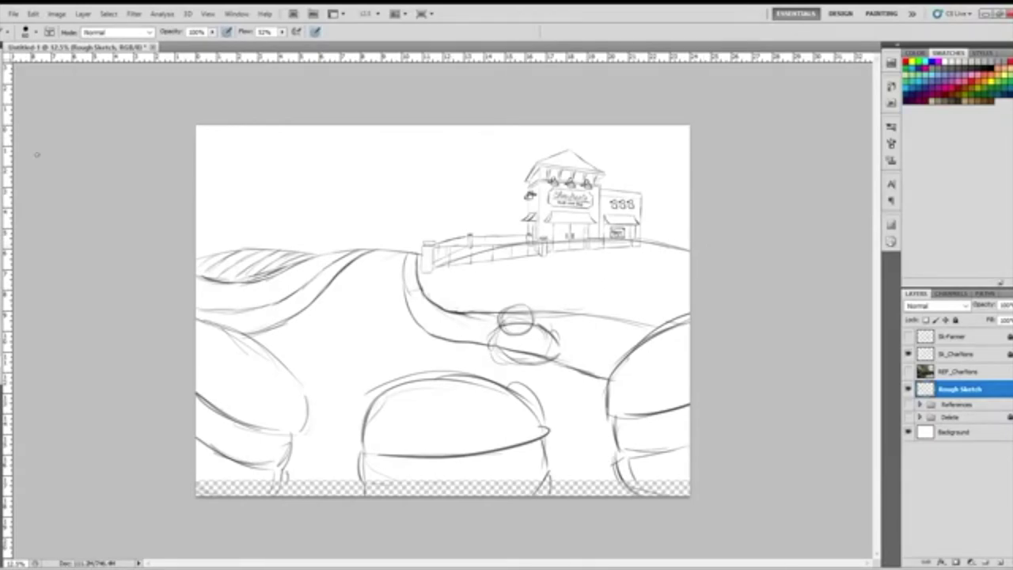
Unlock the Sk_Charltons layer, lasso the building with its fence and nudge it slightly to the right.
key("l")
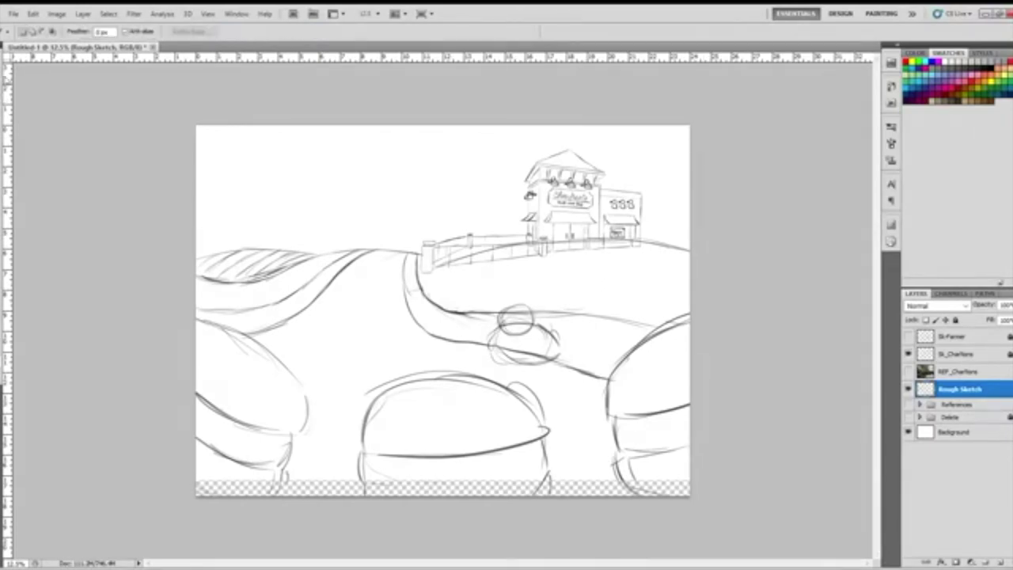
left_click(969, 355)
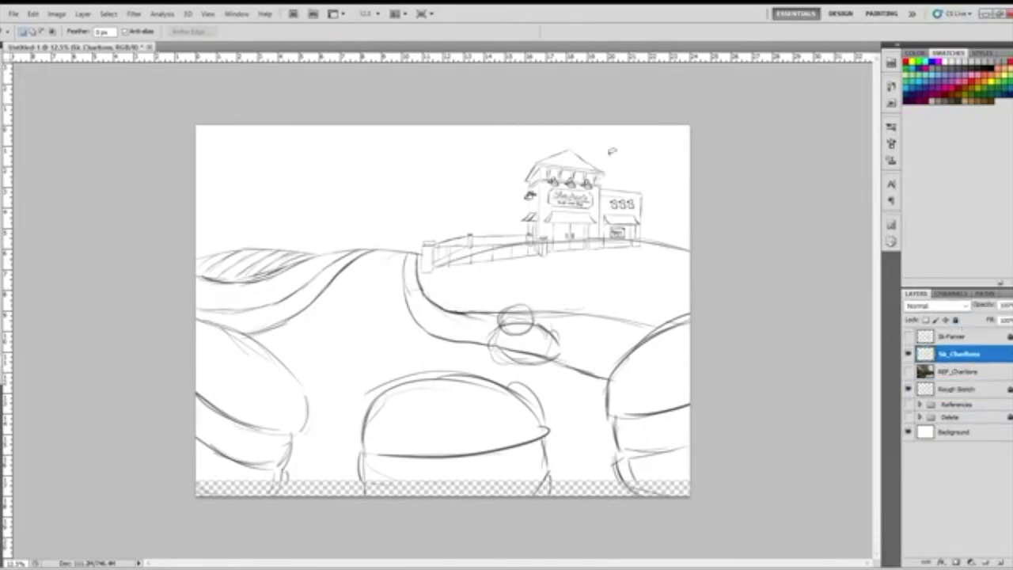
mouse_move(663, 126)
left_mouse_down()
mouse_move(554, 302)
mouse_move(624, 119)
left_mouse_up()
key("v")
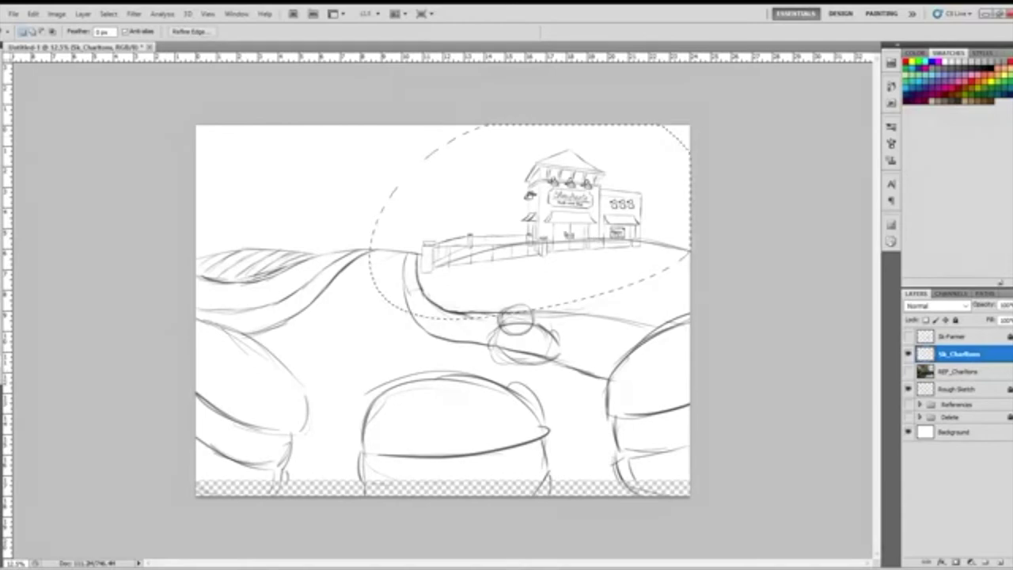
key("ctrl+d")
left_click_drag(614, 234, 616, 235)
right_click(584, 222)
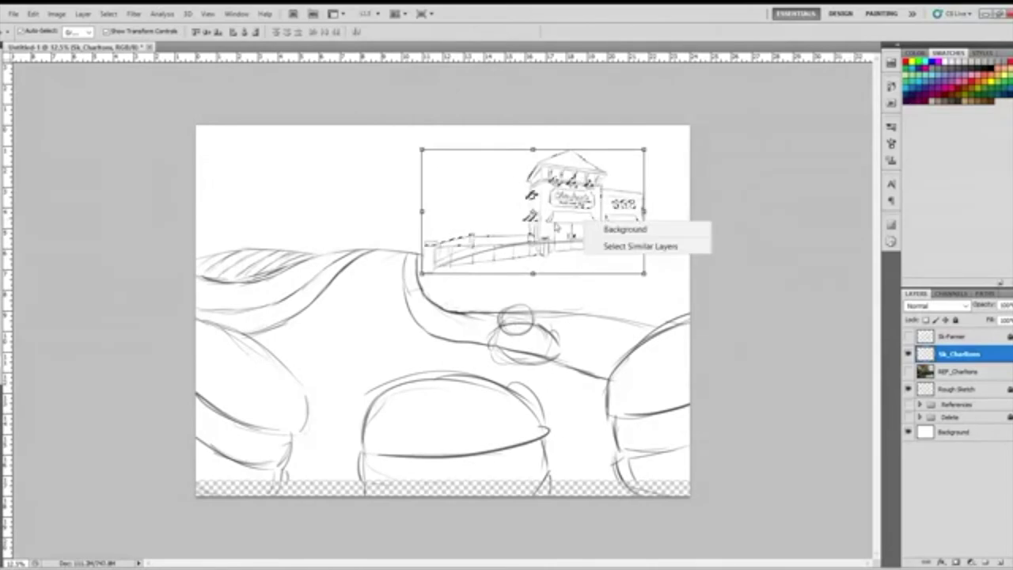
left_click(555, 226)
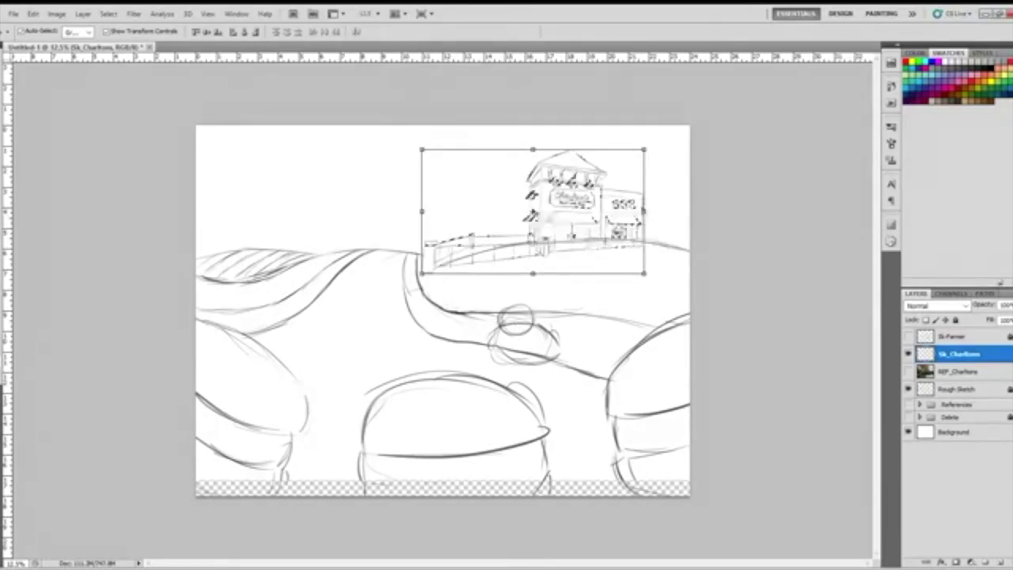
Warp the building sketch by pulling both lower corners down so its base follows the curve of the hill.
key("ctrl+t")
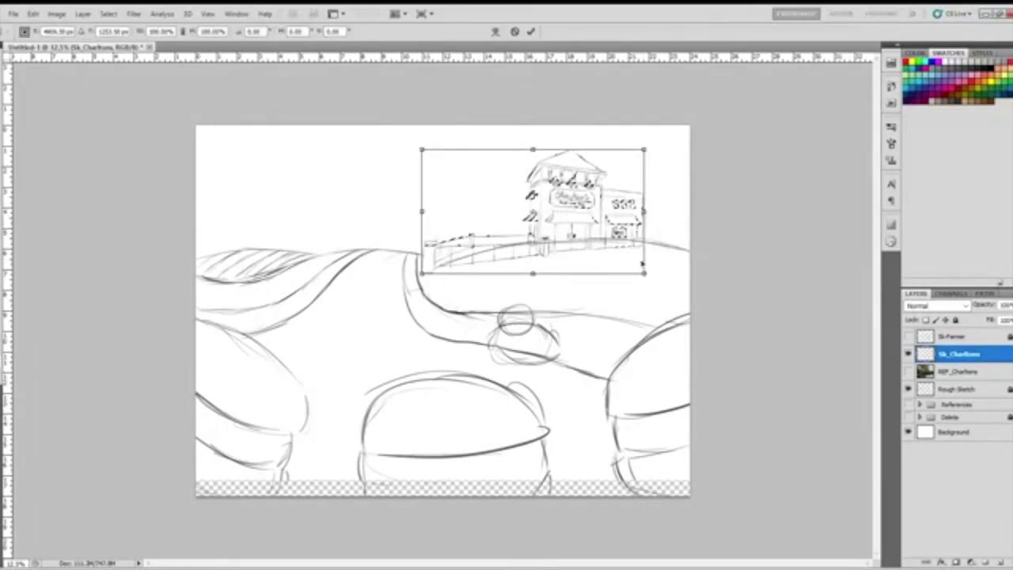
right_click(631, 245)
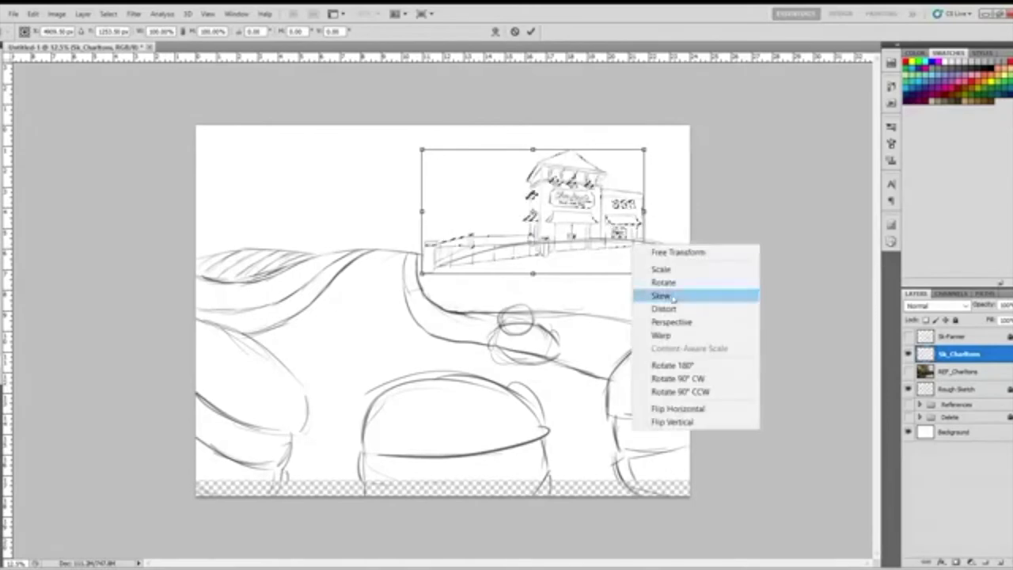
left_click(666, 333)
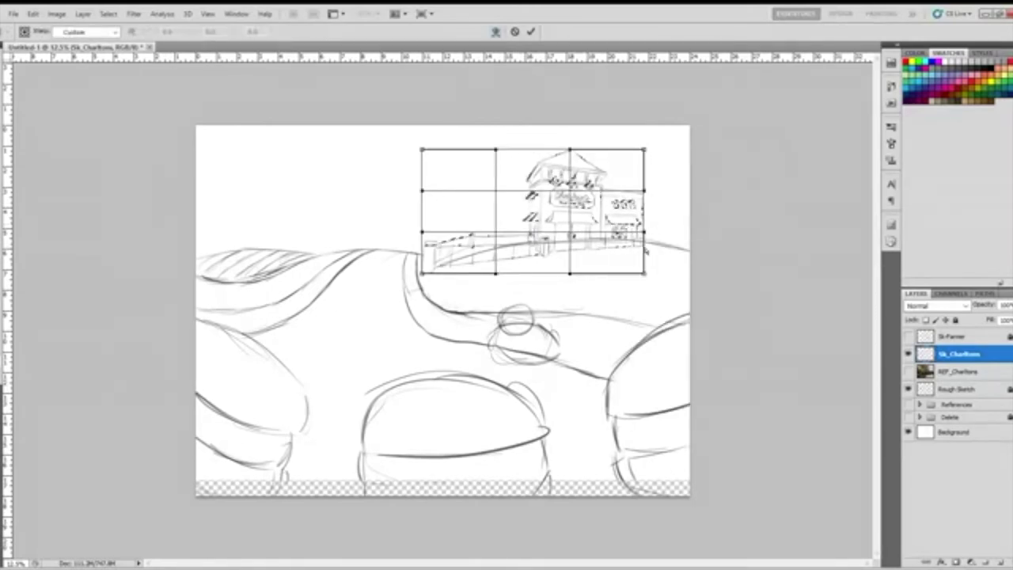
left_click_drag(422, 274, 423, 297)
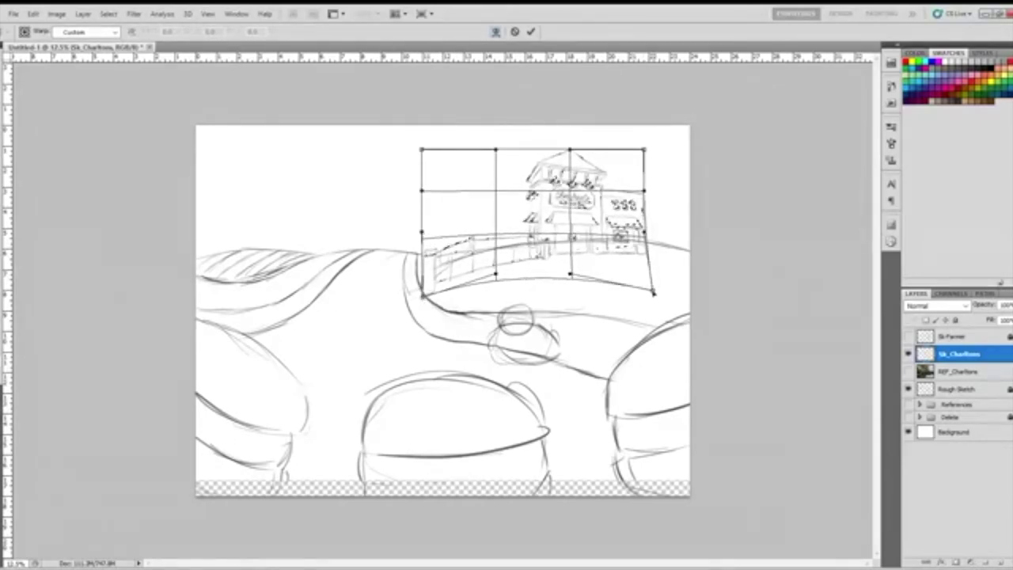
left_click_drag(654, 303, 652, 300)
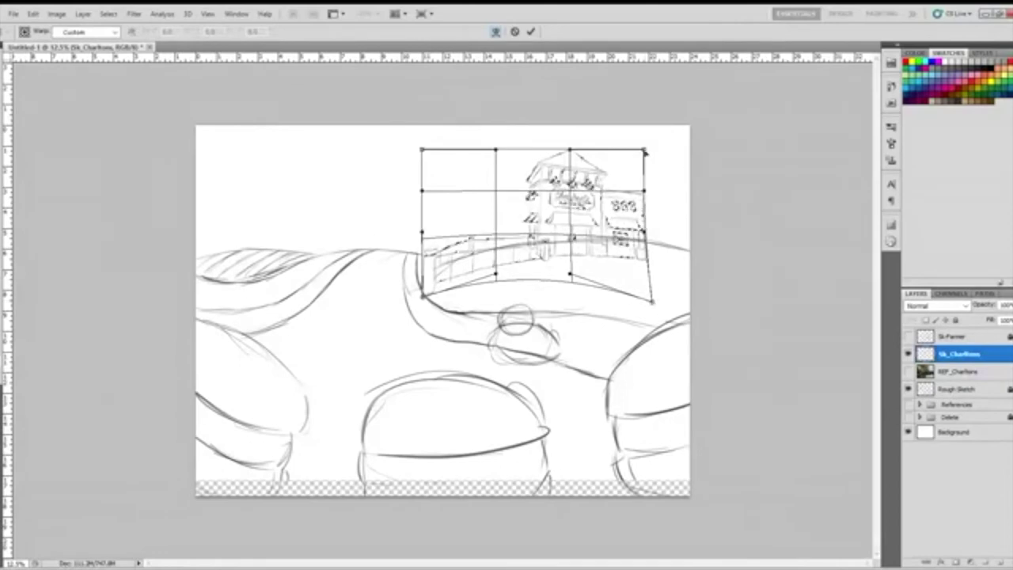
Adjust the warp's upper-right corner and lower its side handles to bend the fence and side wing along the hill.
left_click_drag(645, 149, 647, 150)
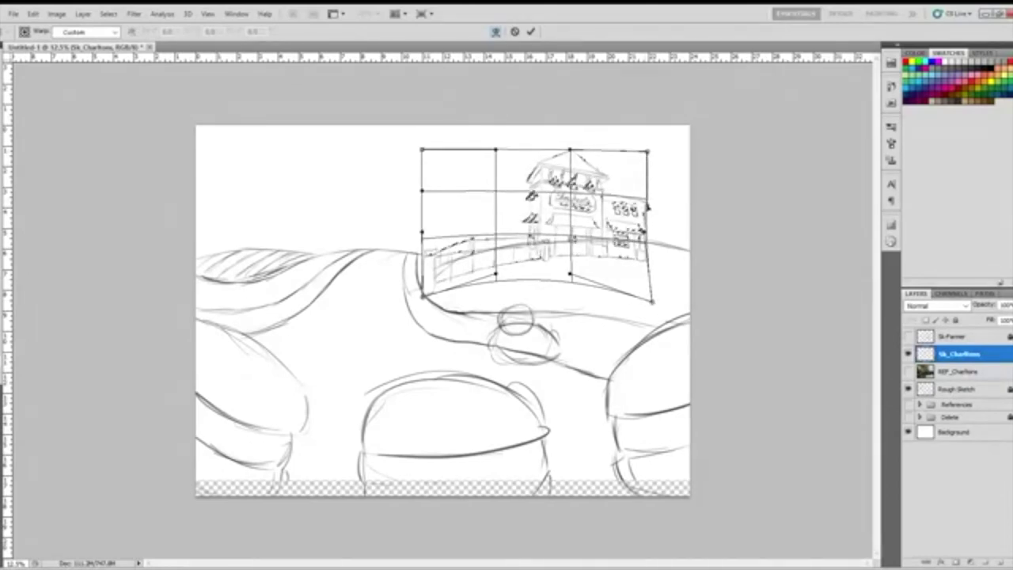
left_click_drag(644, 232, 645, 236)
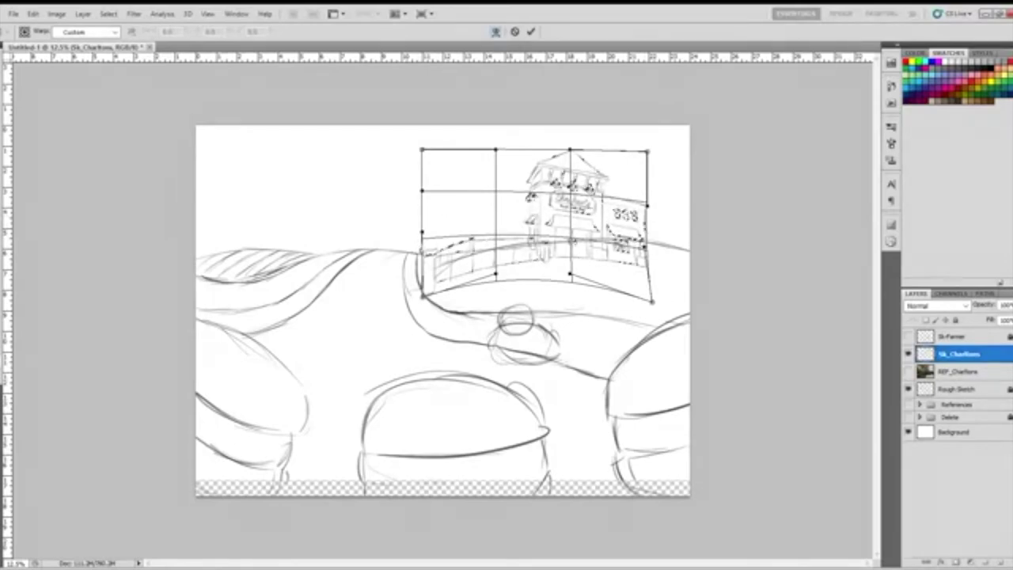
left_click_drag(423, 233, 422, 254)
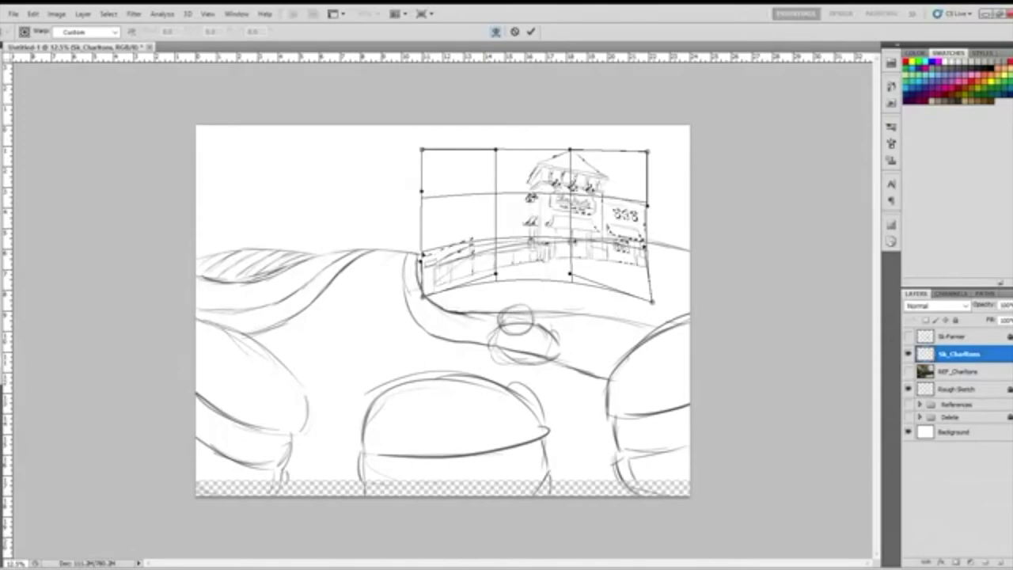
left_click_drag(422, 190, 420, 213)
Pull the warp's lower corners slightly further down and raise its top-edge handles to arch the upper part of the building sketch.
left_click_drag(424, 298, 424, 304)
left_click_drag(656, 307, 651, 314)
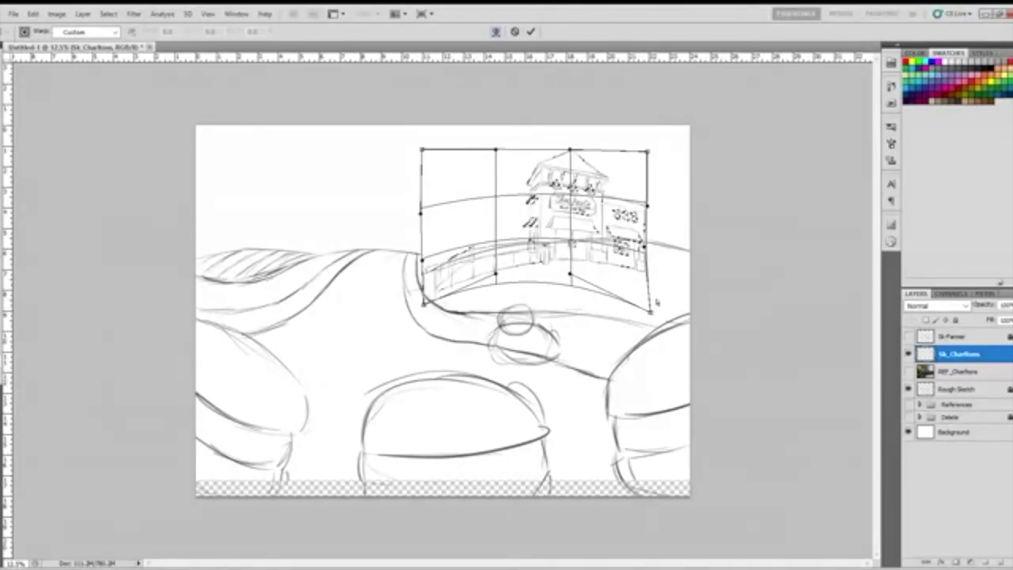
left_click_drag(570, 150, 571, 143)
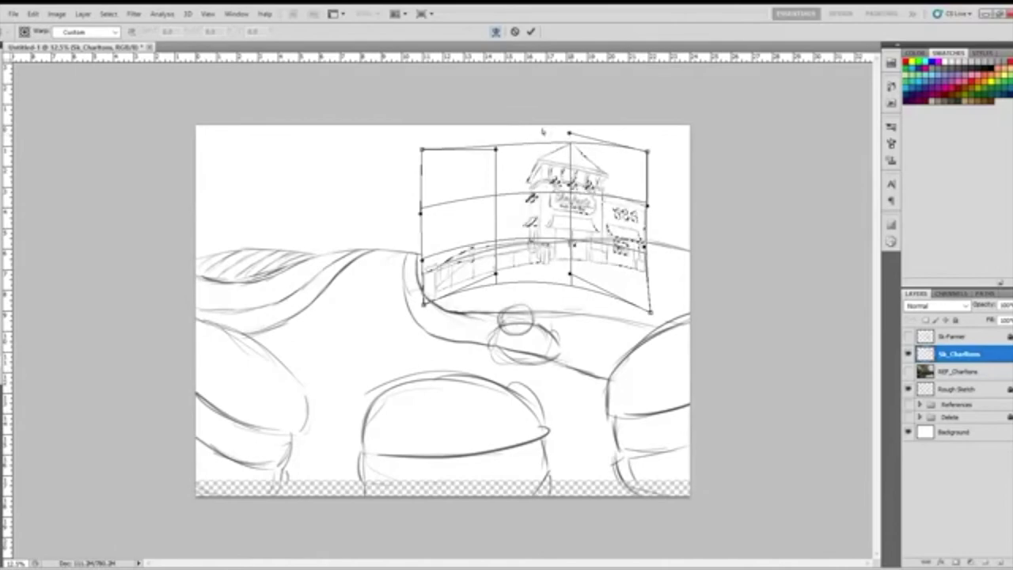
left_click_drag(497, 149, 497, 133)
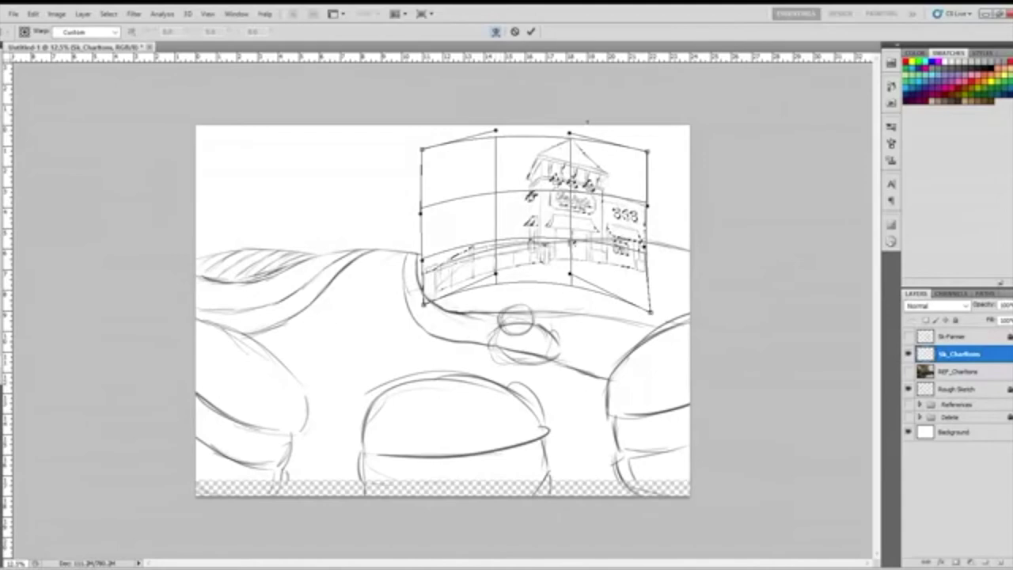
left_click_drag(570, 132, 571, 127)
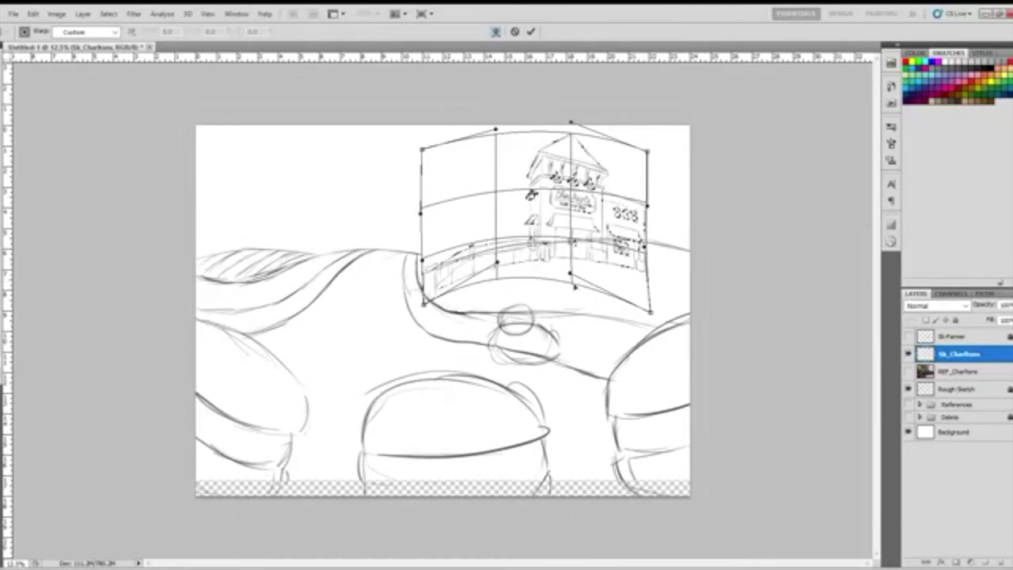
Raise the warp's lower-edge handles and inner mesh to curve the fence and building base along the hill, and apply the warp.
left_click_drag(576, 285, 574, 282)
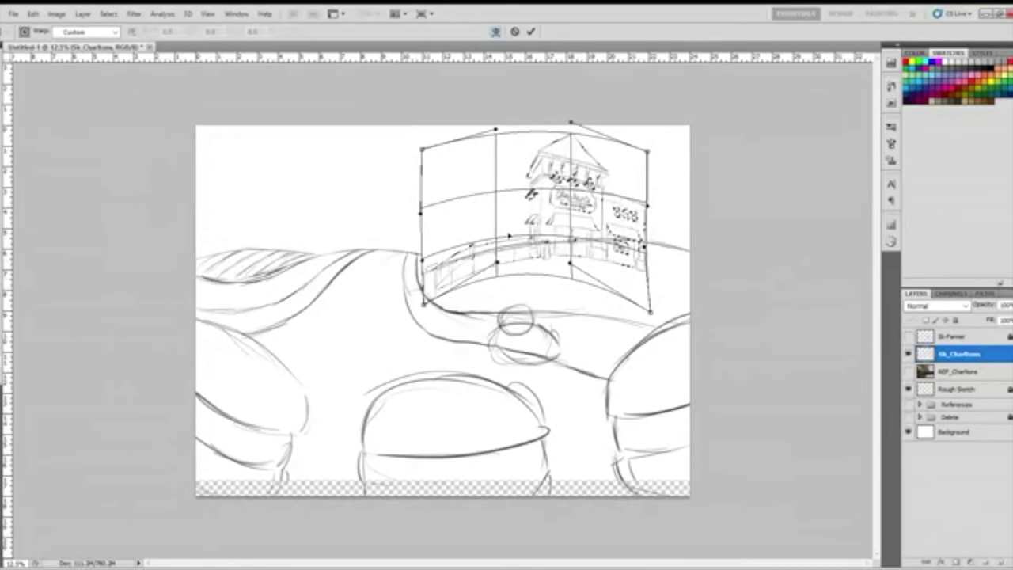
left_click_drag(498, 241, 498, 231)
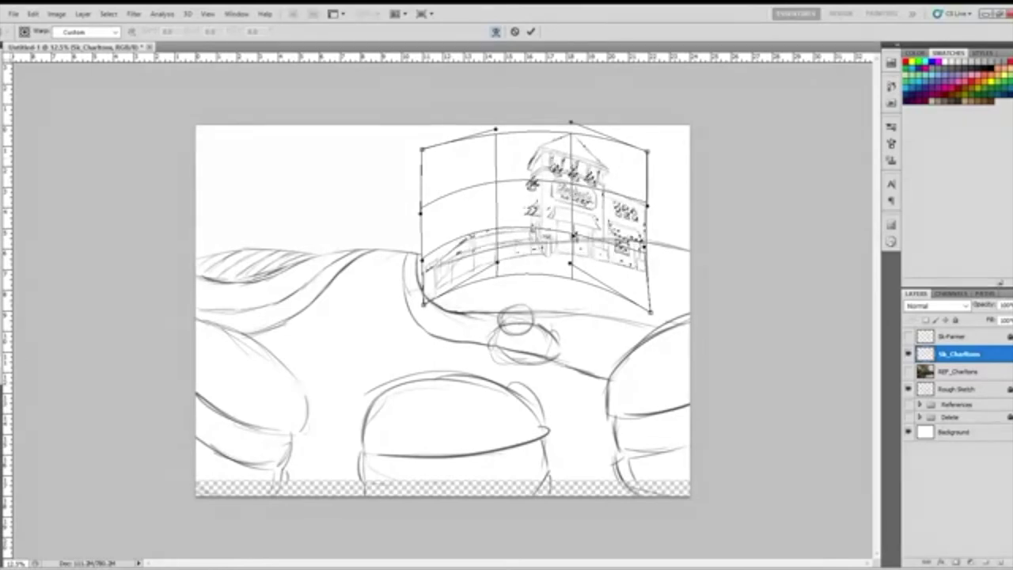
left_click_drag(494, 230, 497, 234)
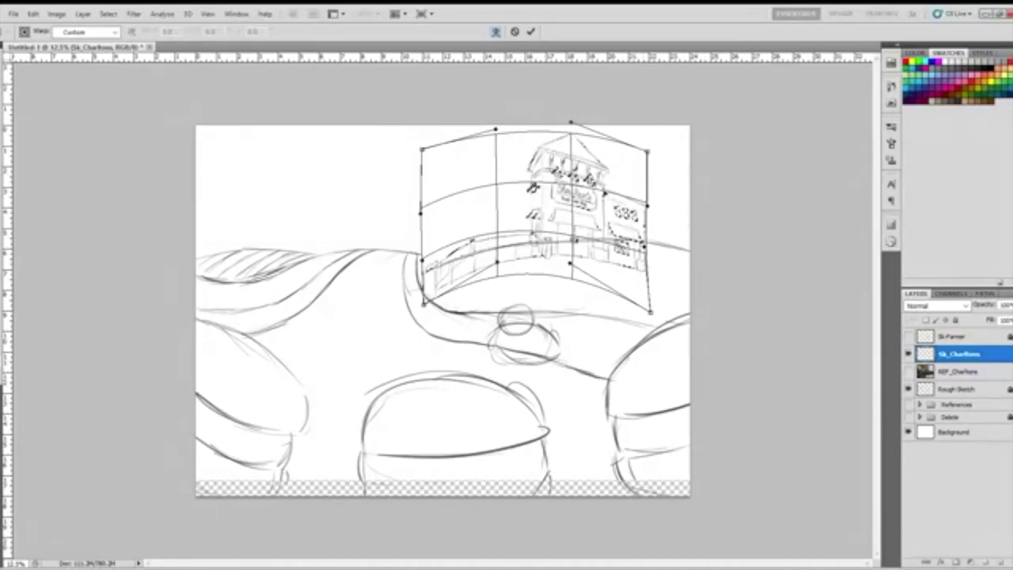
key("Return")
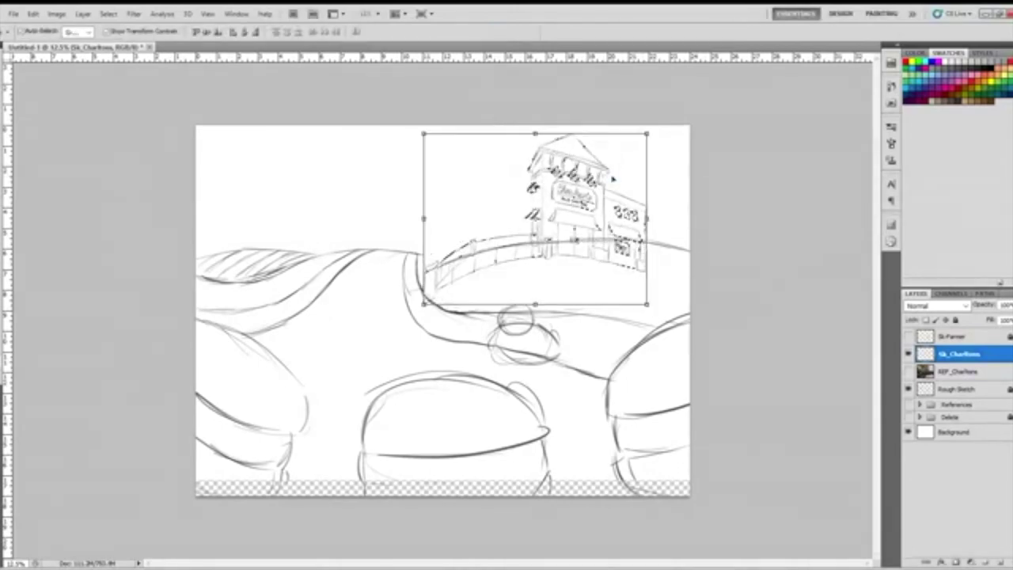
left_click(936, 481)
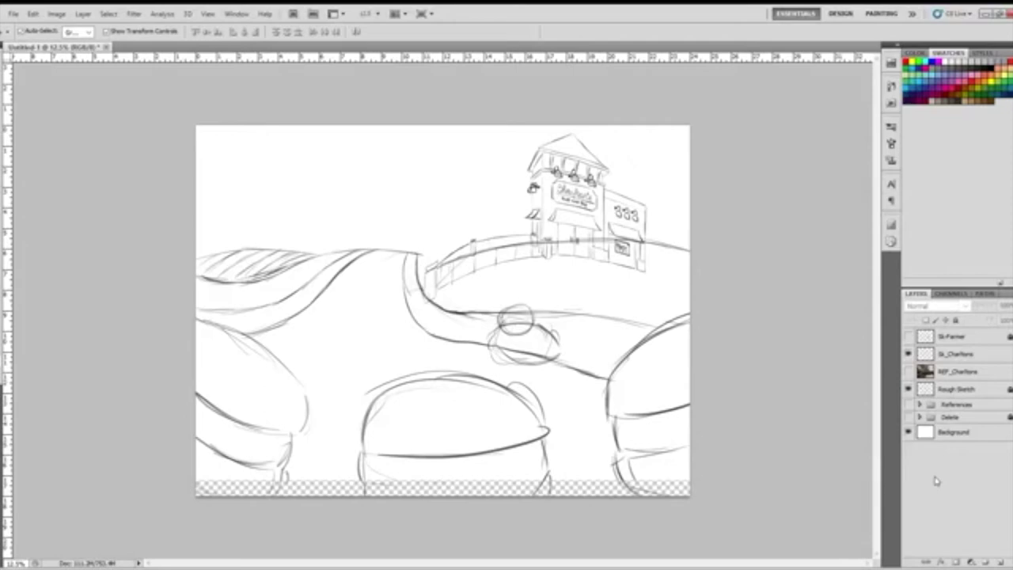
left_click(954, 432)
left_click_drag(598, 229, 608, 226)
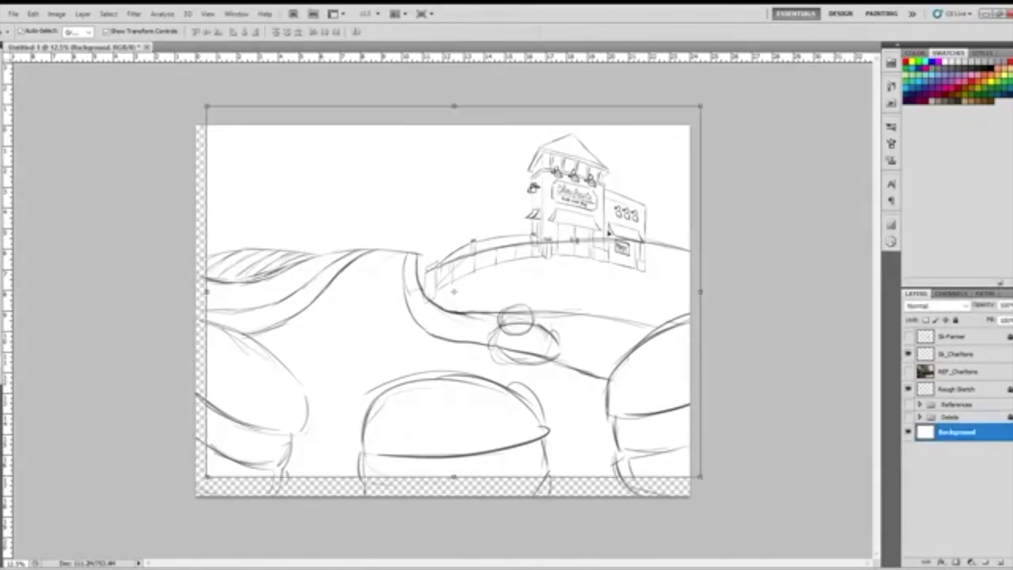
key("Escape")
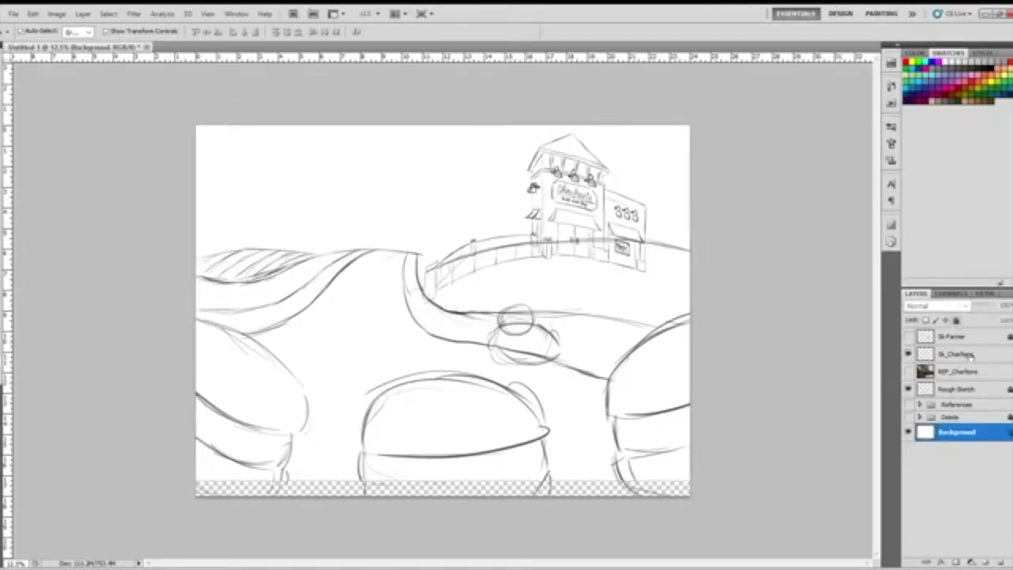
Scale the Sk_Charltons building sketch down to about 91% and place it slightly further right and lower on the hill.
left_click(957, 356)
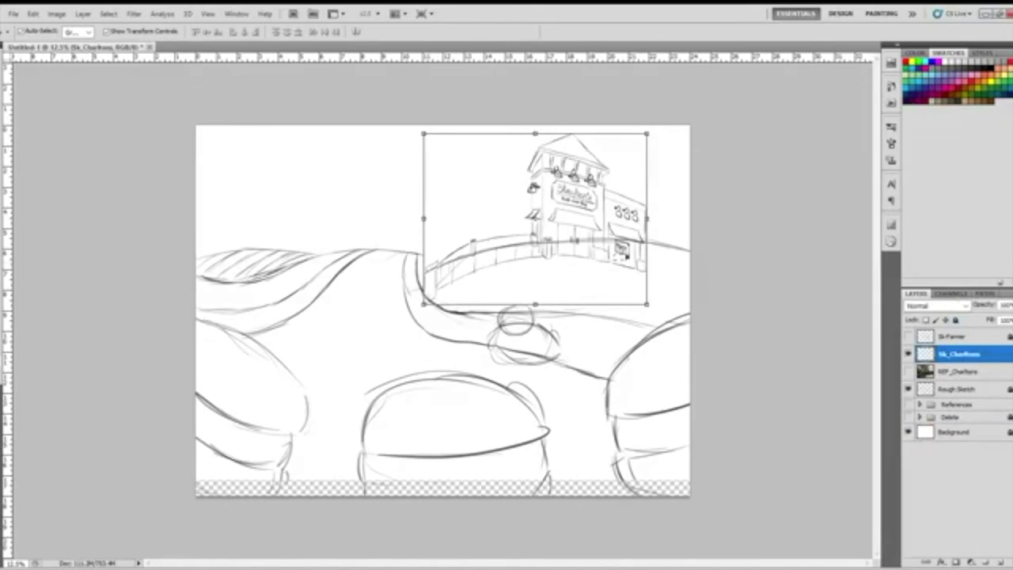
mouse_move(615, 266)
left_mouse_down()
mouse_move(629, 244)
mouse_move(659, 277)
mouse_move(661, 301)
mouse_move(649, 291)
left_mouse_up()
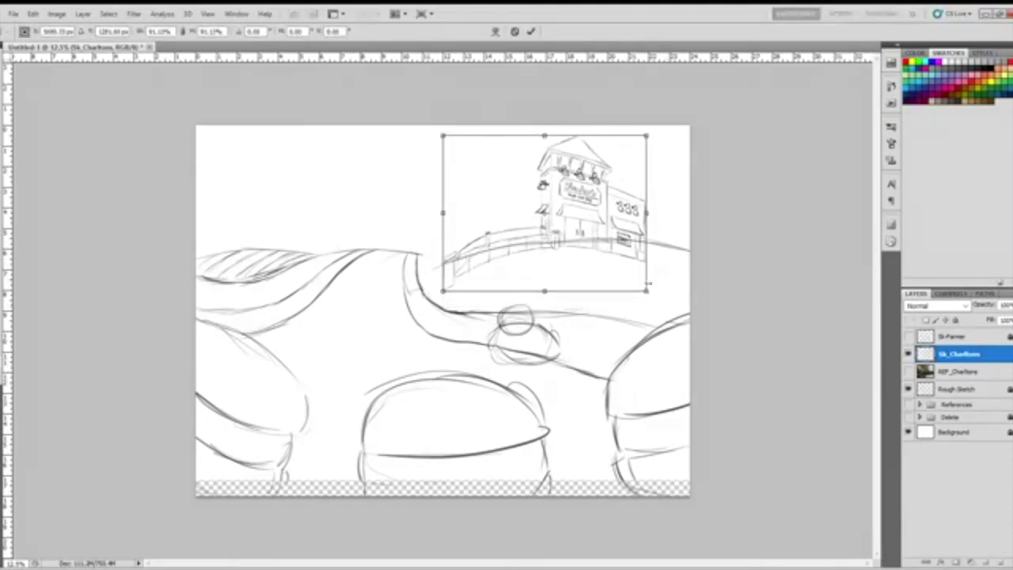
left_click_drag(613, 252, 623, 255)
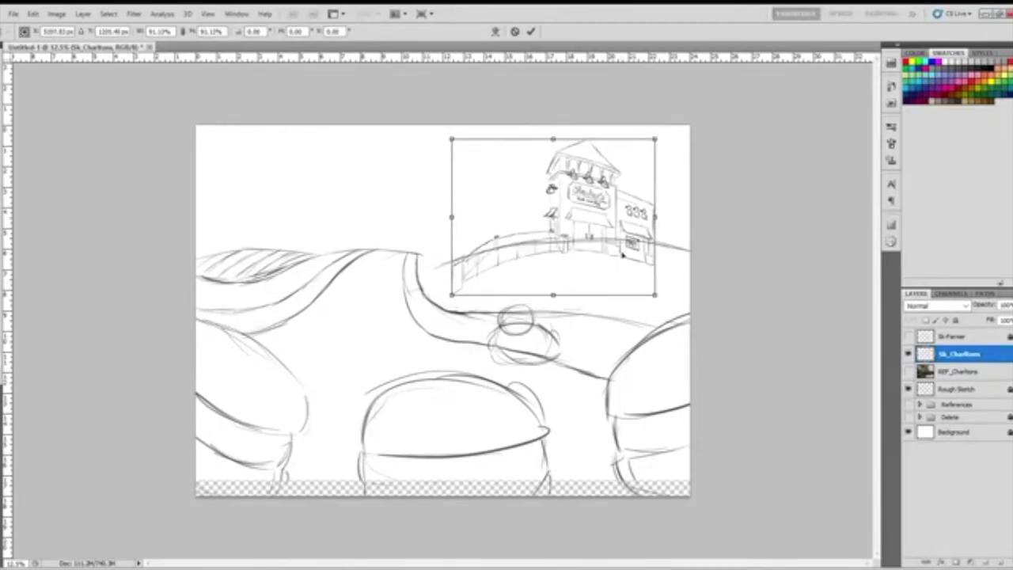
key("Left")
key("Right")
key("Left")
left_click_drag(622, 258, 622, 262)
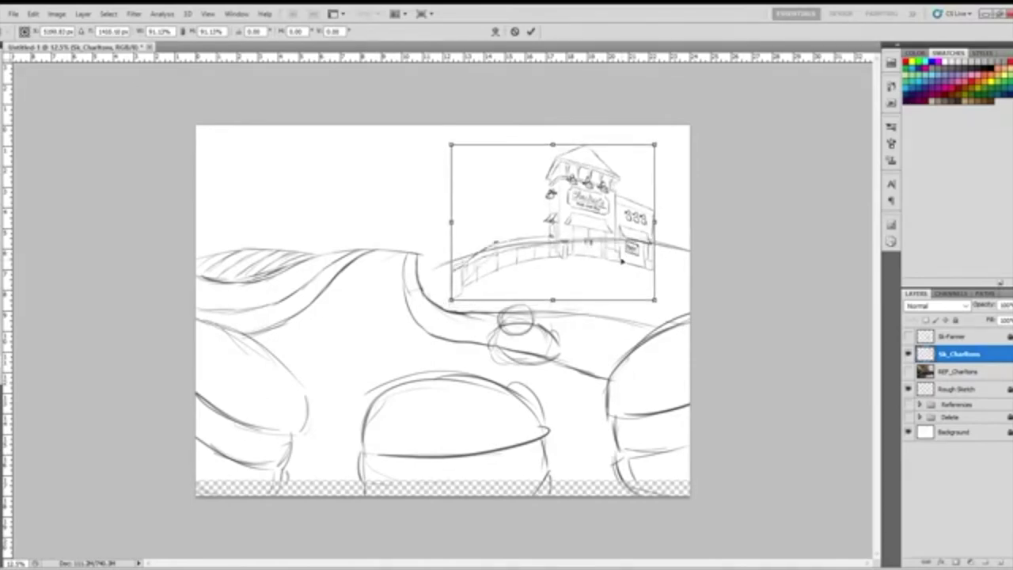
key("Return")
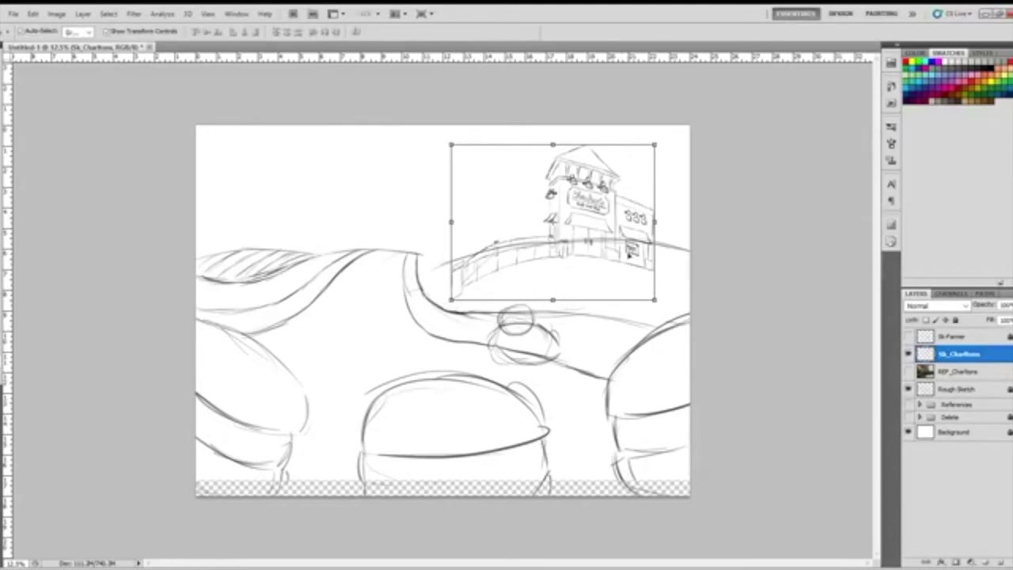
Lasso and delete the hill line running behind the building and fence on the Rough Sketch layer.
key("l")
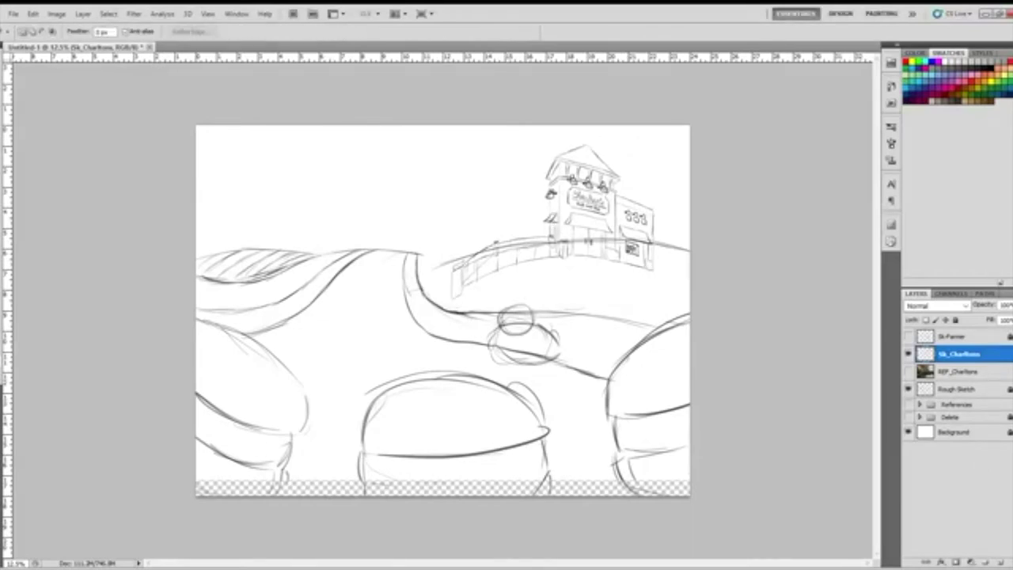
left_click(961, 389)
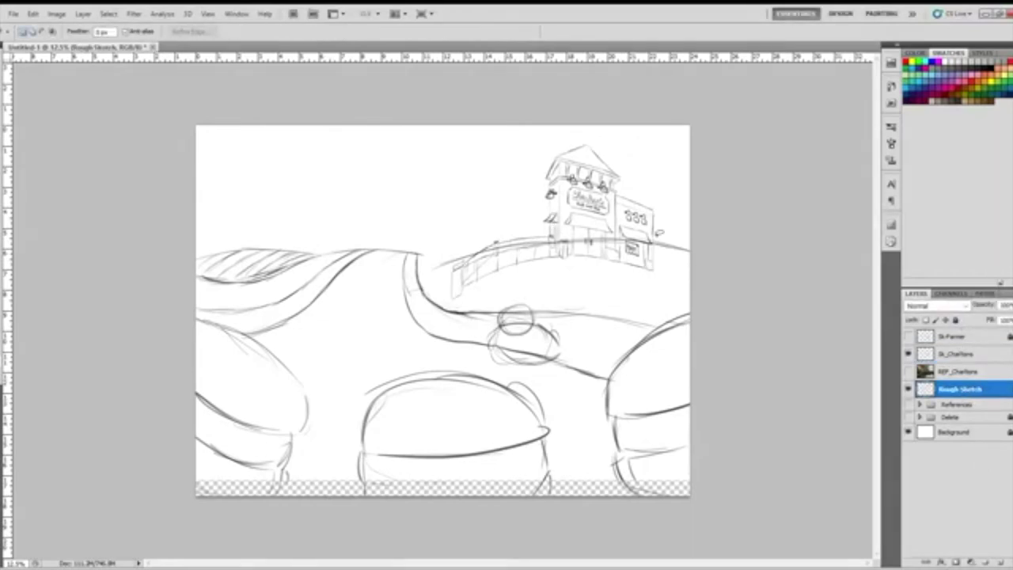
mouse_move(654, 237)
left_mouse_down()
mouse_move(584, 215)
mouse_move(503, 229)
mouse_move(476, 253)
mouse_move(625, 254)
mouse_move(653, 240)
left_mouse_up()
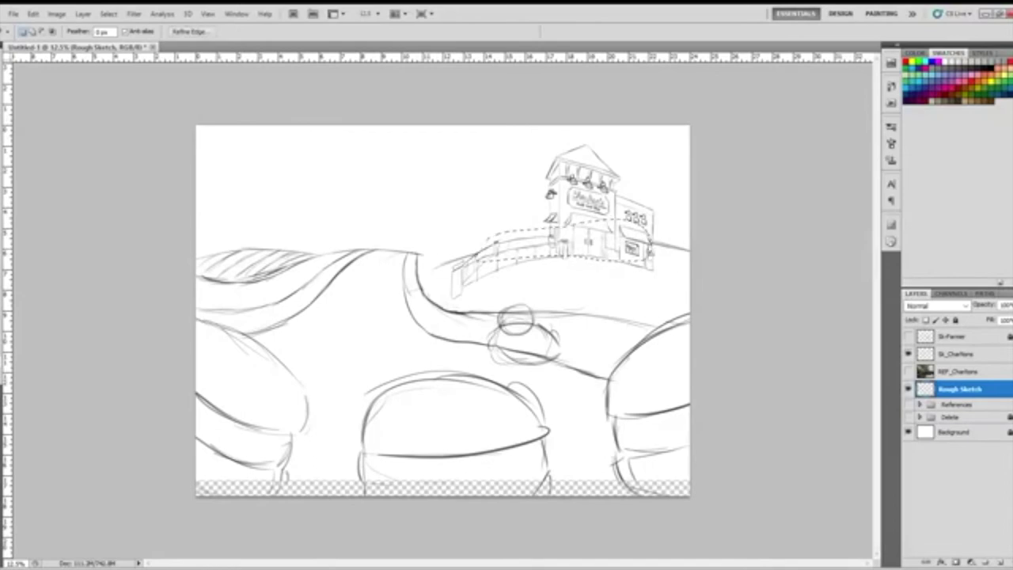
key("ctrl+d")
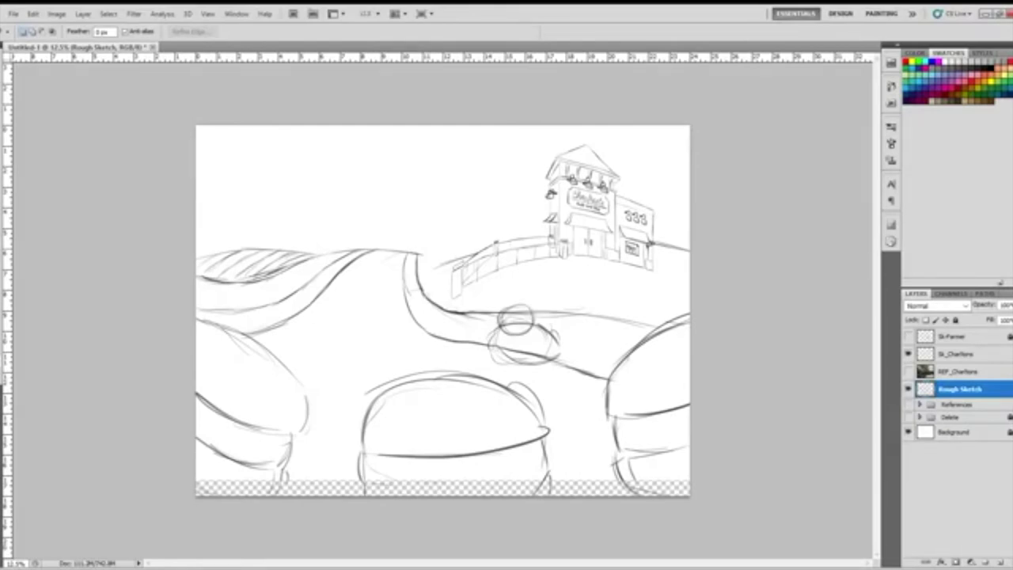
mouse_move(697, 204)
left_mouse_down()
mouse_move(441, 221)
mouse_move(459, 286)
mouse_move(724, 204)
left_mouse_up()
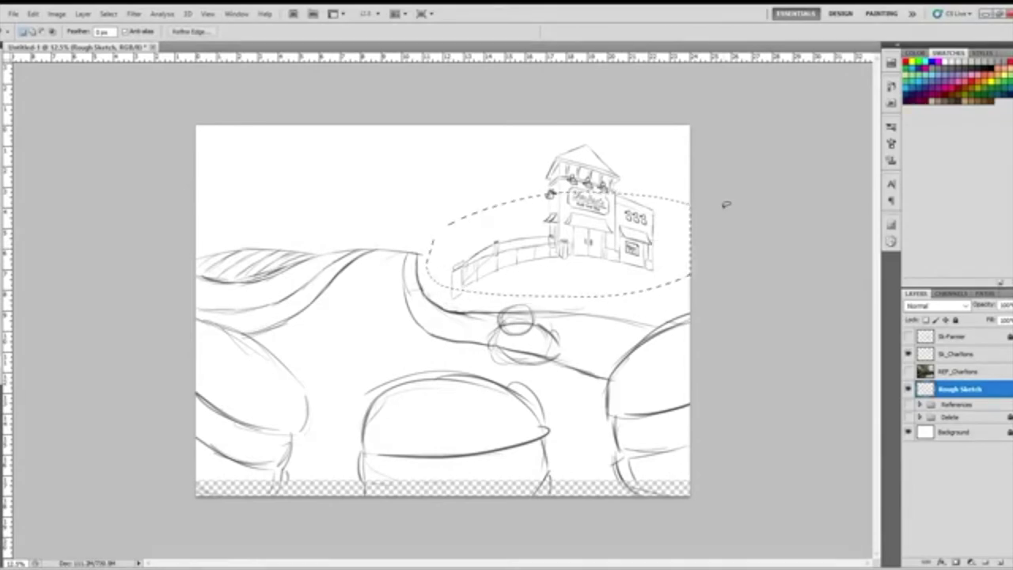
key("ctrl+d")
key("b")
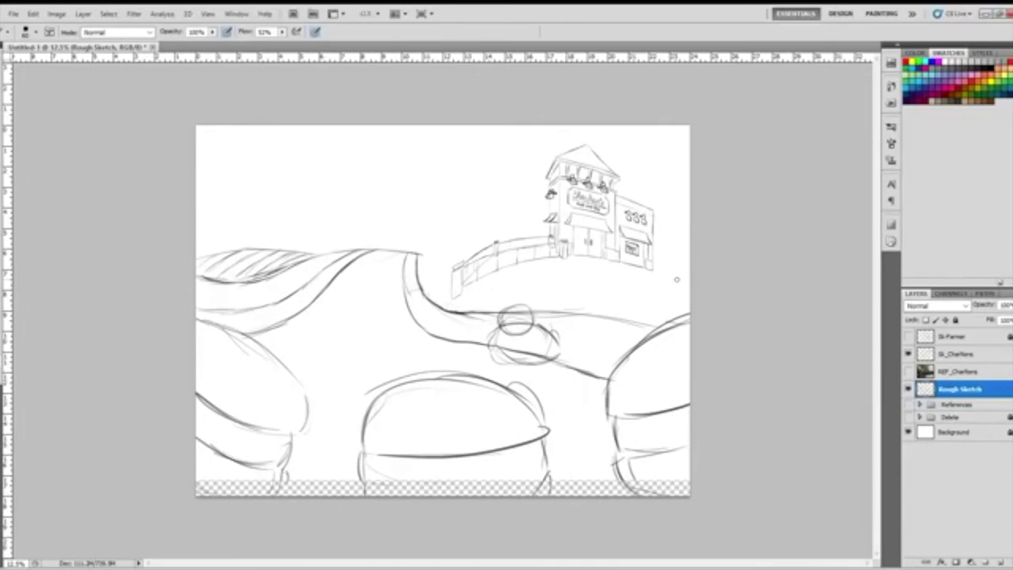
Undo the hill line deletion, the scaling and the warp to restore the unwarped building sketch.
key("ctrl+alt+z")
key("ctrl+alt+z")
key("ctrl+alt+z")
key("ctrl+alt+z")
key("ctrl+alt+z")
key("ctrl+alt+z")
key("ctrl+alt+z")
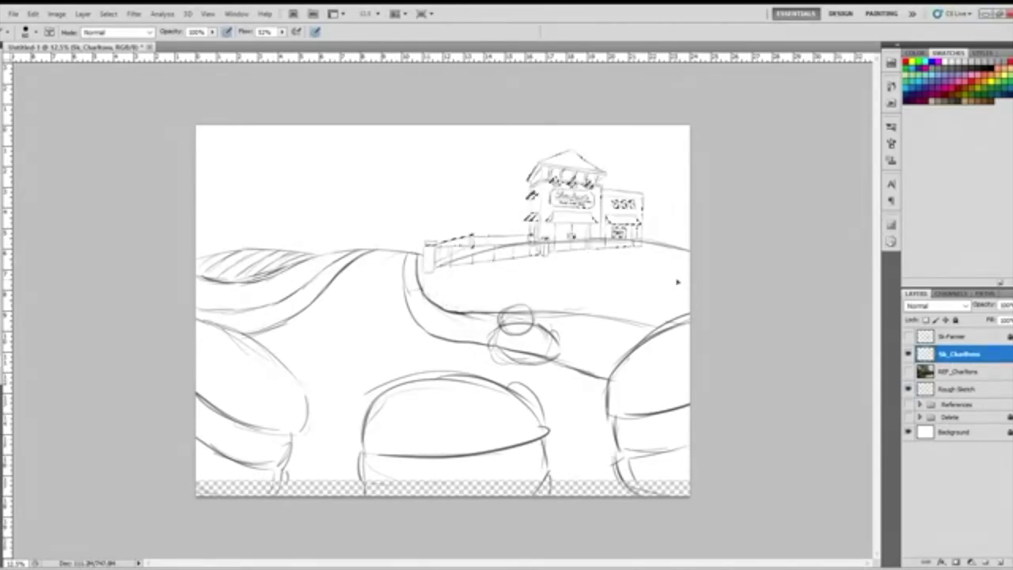
Move the Background layer down to fill the transparent strip along the canvas's lower edge, and lock the Background and Rough Sketch layers.
left_click(944, 433)
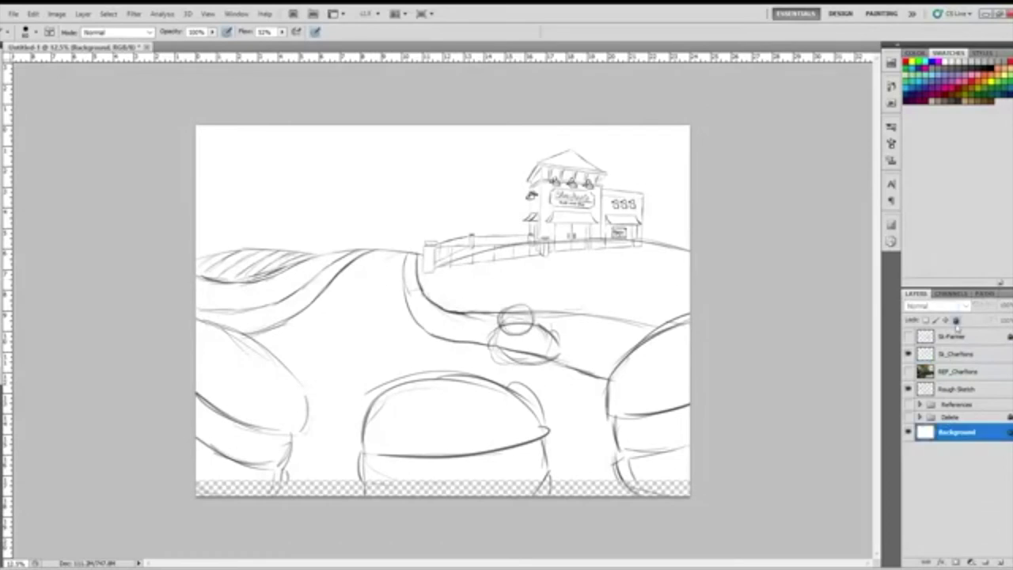
key("v")
left_click_drag(675, 433, 675, 448)
left_click(955, 320)
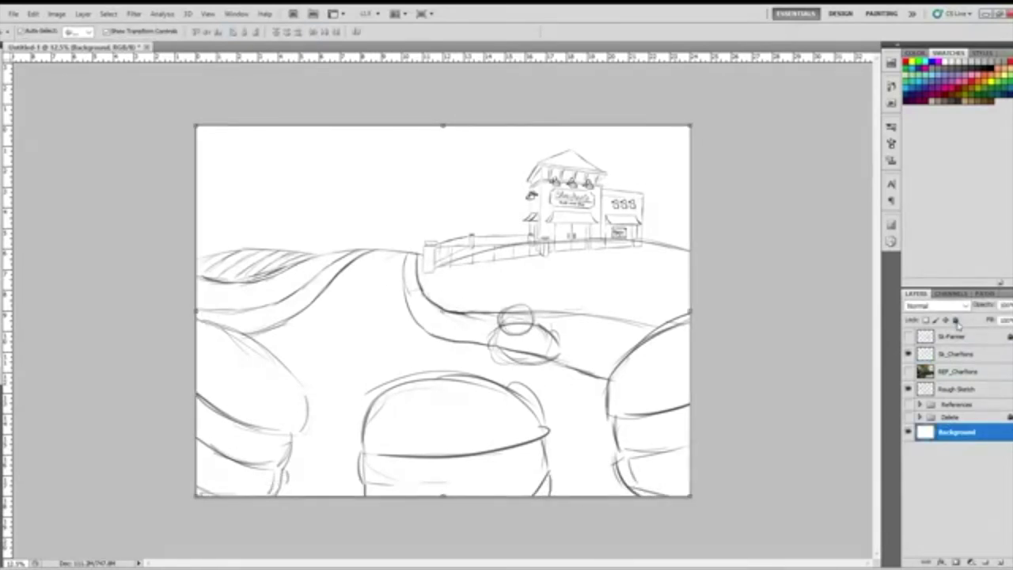
left_click(634, 223)
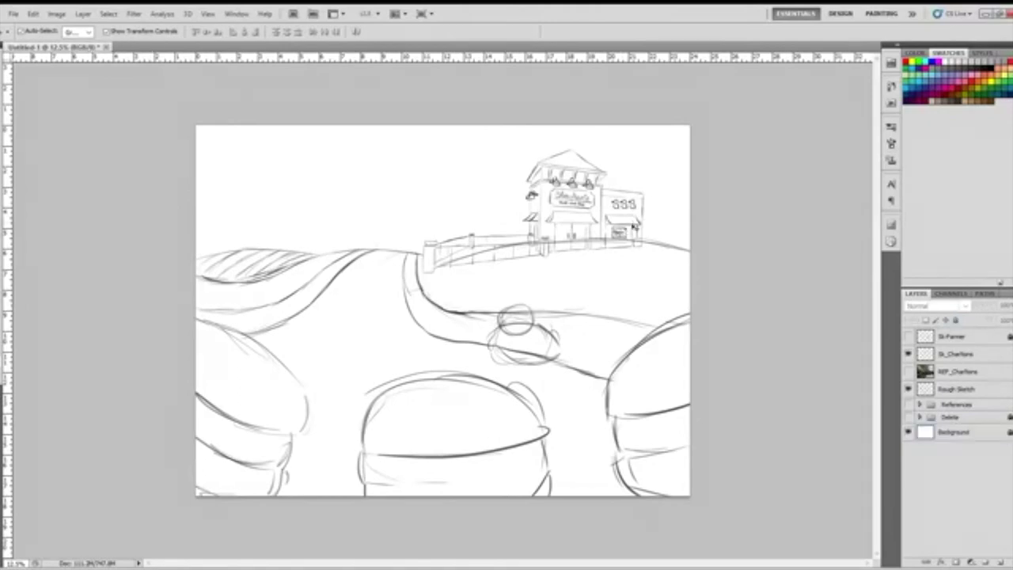
left_click(958, 389)
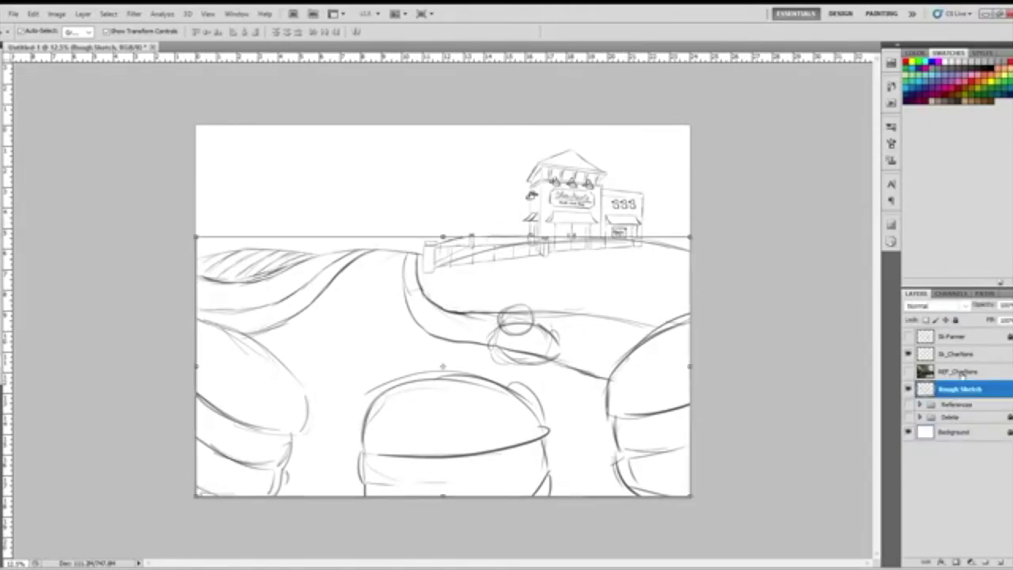
left_click(956, 321)
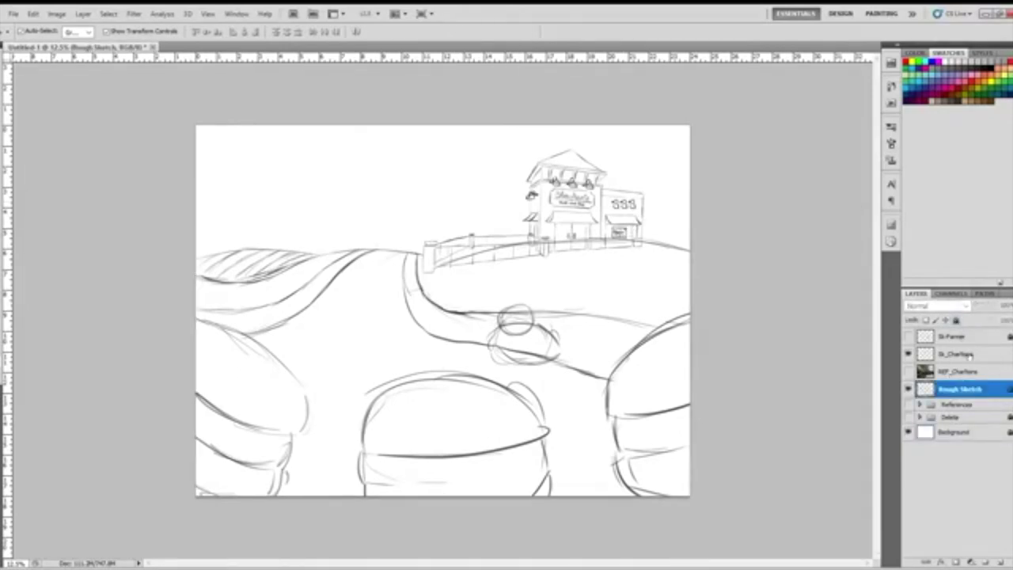
Move the Sk_Charltons sketch further right and lower on the hill and rotate it about 1.6° clockwise.
left_click(965, 354)
left_click_drag(636, 212, 651, 232)
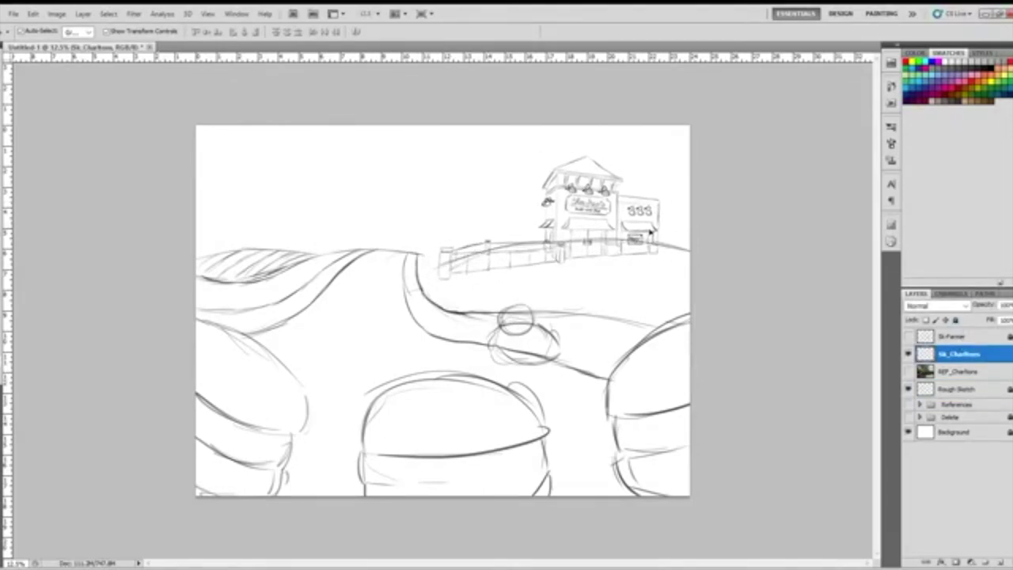
left_click_drag(651, 233, 655, 231)
key("ctrl+t")
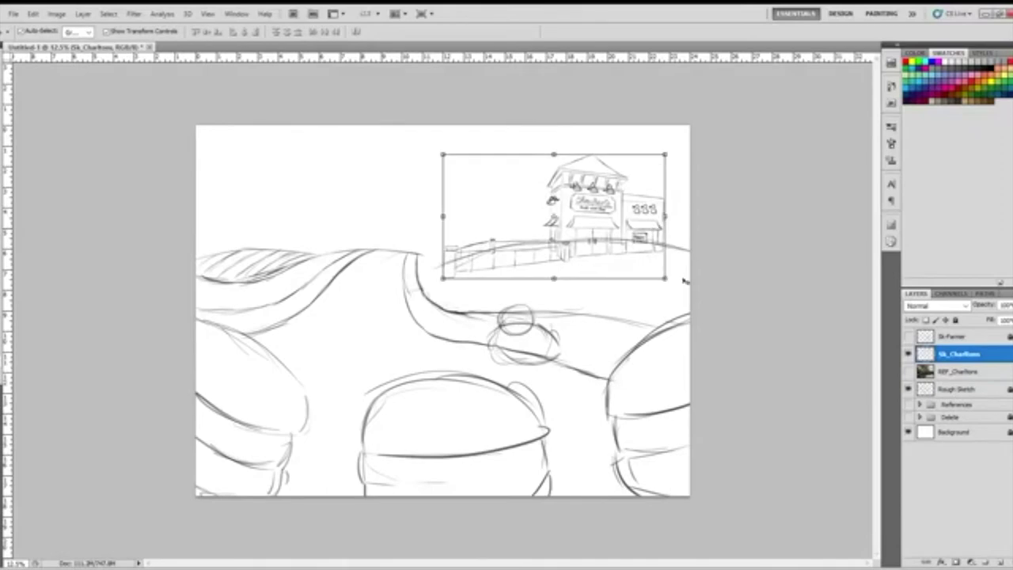
left_click_drag(674, 281, 672, 286)
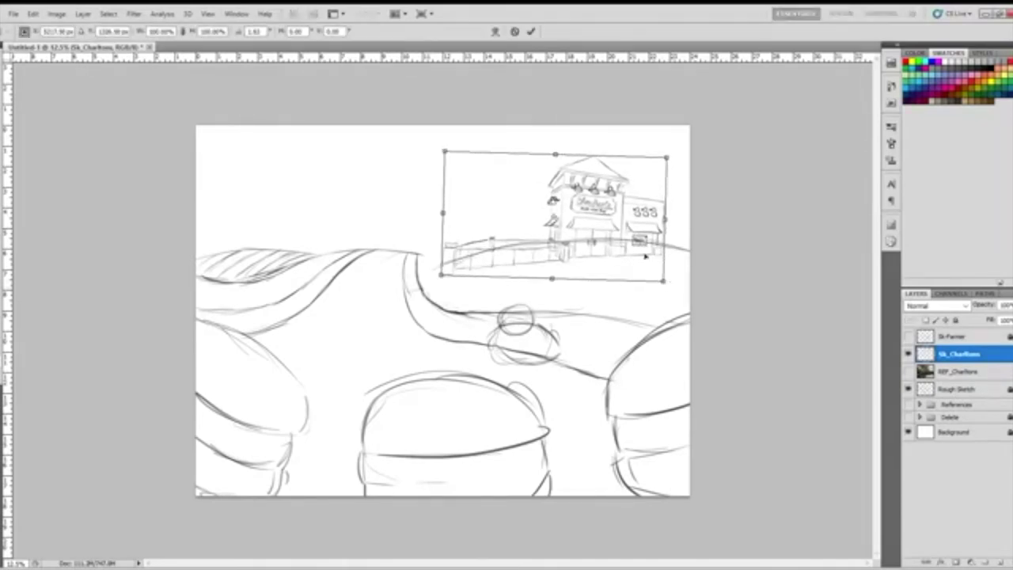
left_click_drag(646, 253, 655, 257)
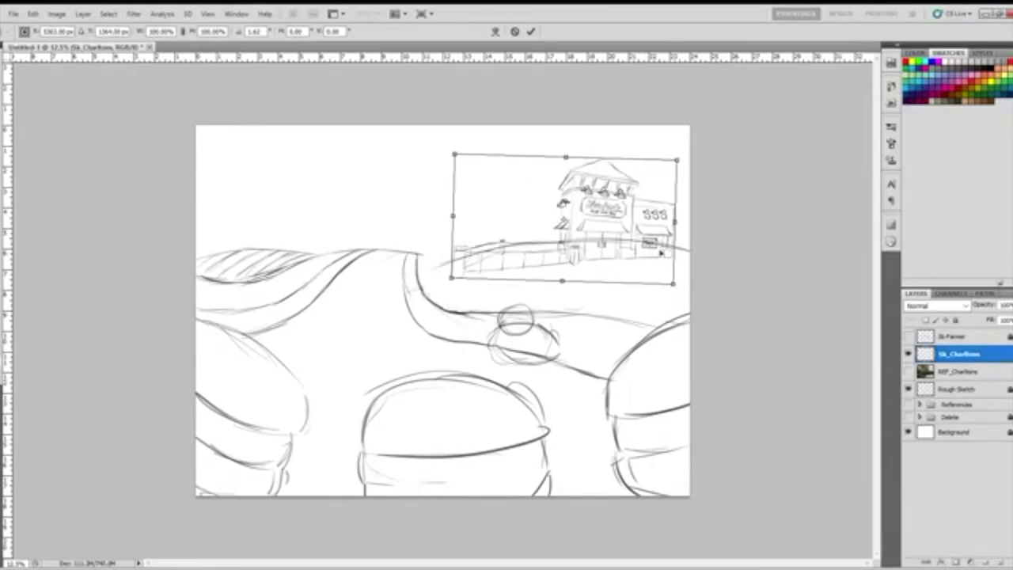
key("Return")
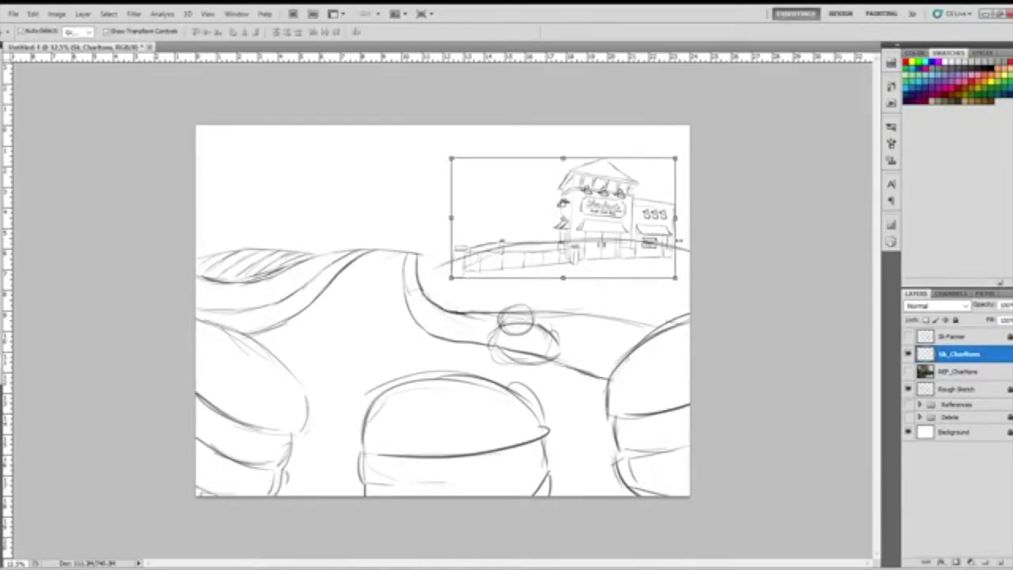
left_click(934, 495)
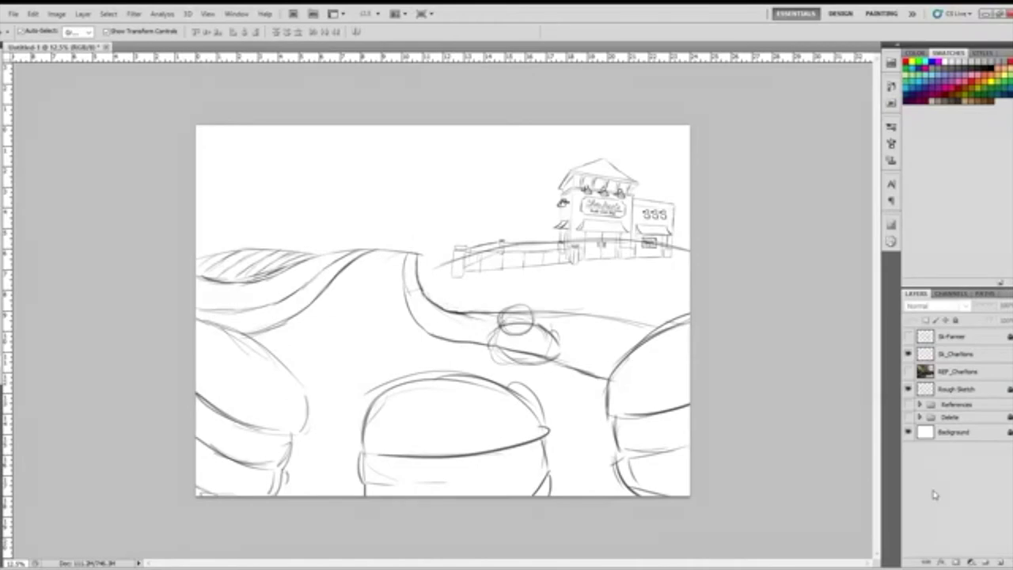
left_click(959, 356)
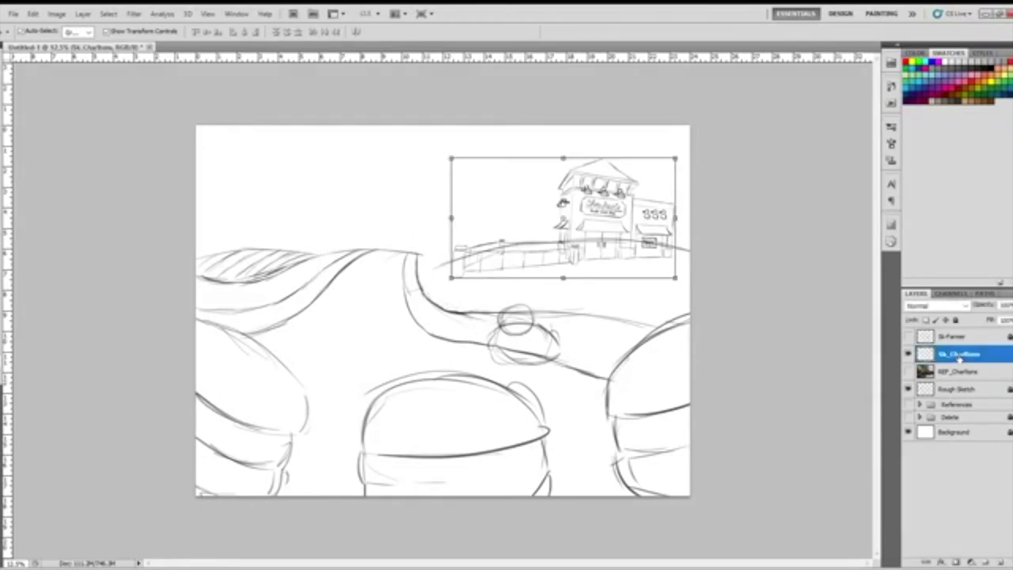
Nudge the Sk_Charltons sketch left along the hill, away from the canvas's right edge.
key("Left")
key("Left")
key("Left")
key("Left")
key("Left")
key("Left")
key("Left")
key("Left")
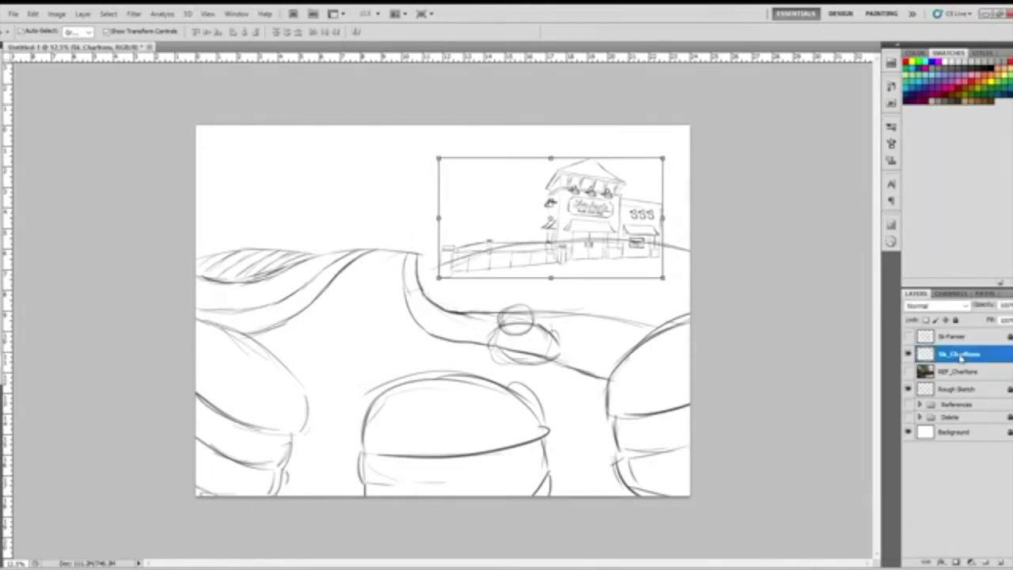
key("Left")
key("Left")
key("Left")
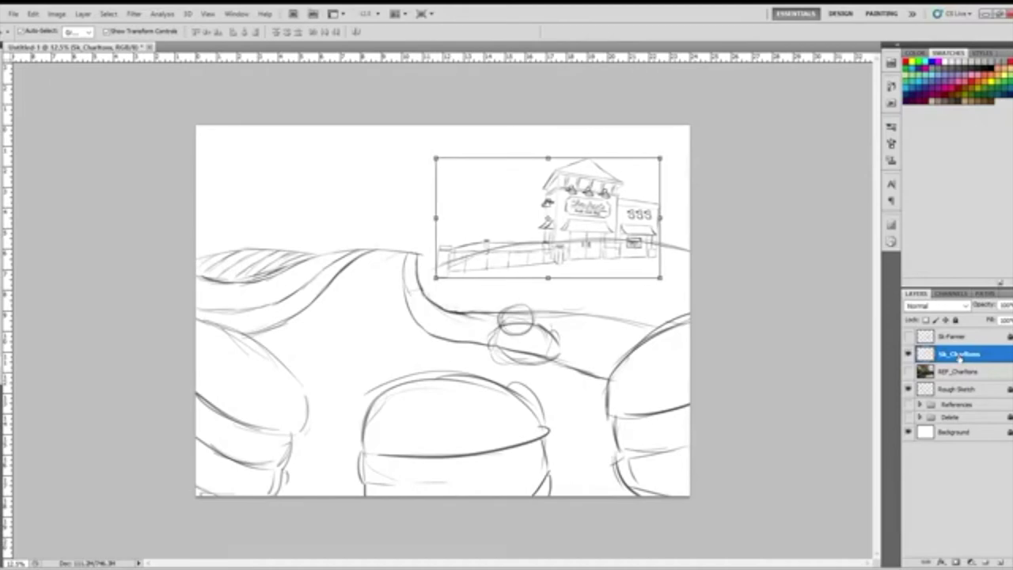
left_click(938, 485)
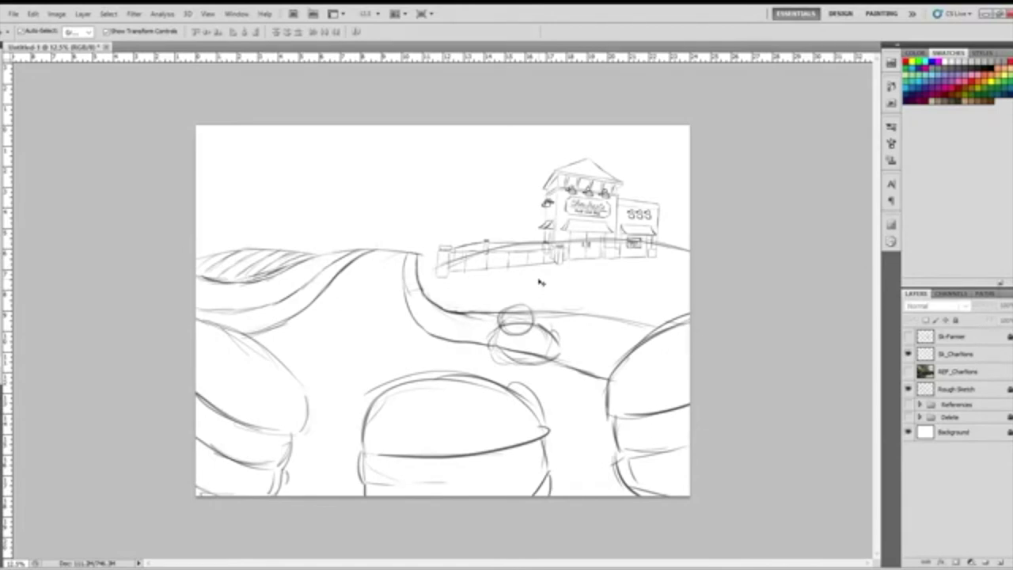
Lasso the fence beside the building on the Sk_Charltons layer and narrow it toward the building to about 55% width.
key("l")
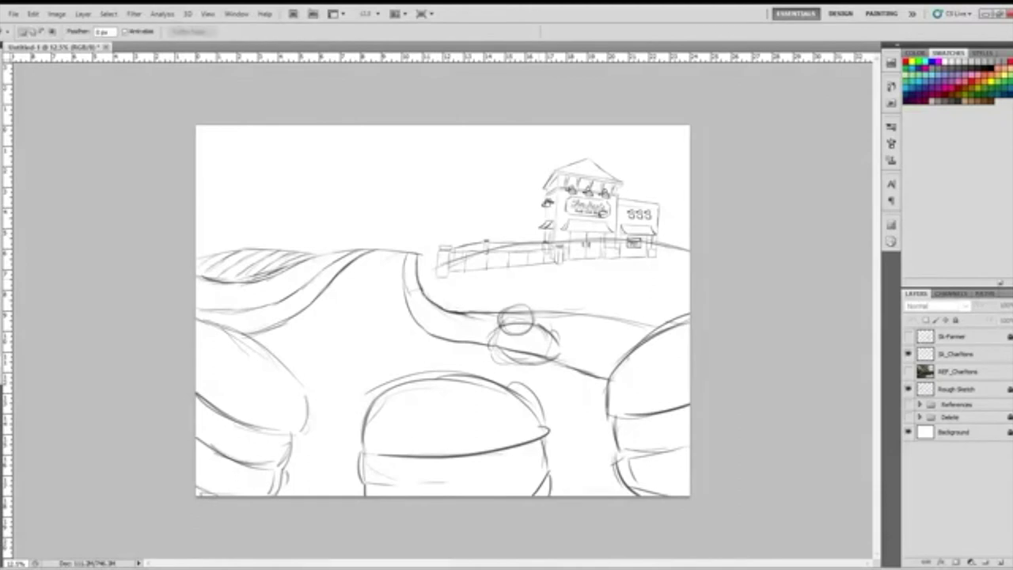
left_click(954, 354)
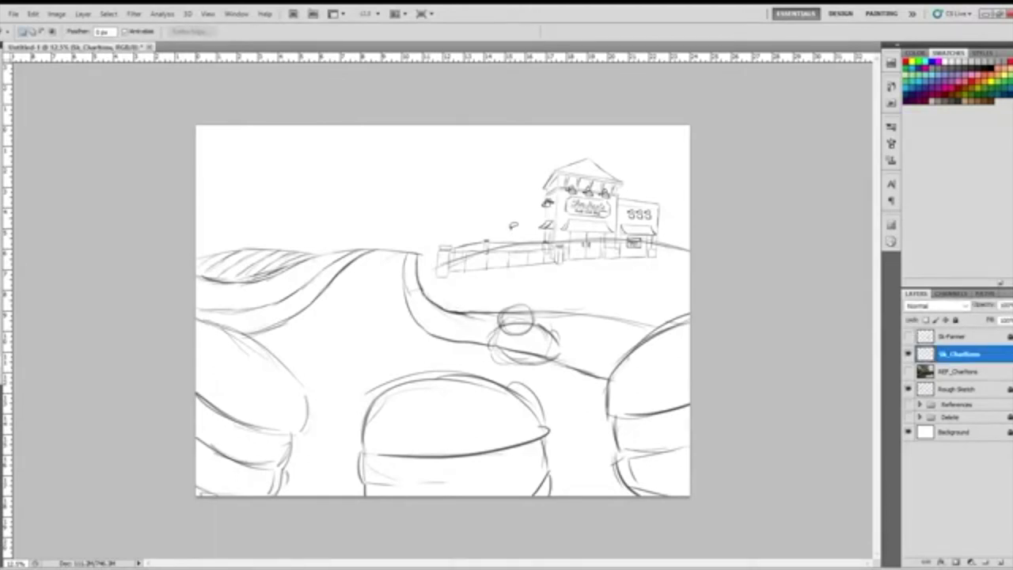
mouse_move(506, 224)
left_mouse_down()
mouse_move(436, 285)
mouse_move(476, 297)
mouse_move(553, 279)
mouse_move(558, 254)
mouse_move(554, 263)
mouse_move(538, 232)
mouse_move(511, 223)
left_mouse_up()
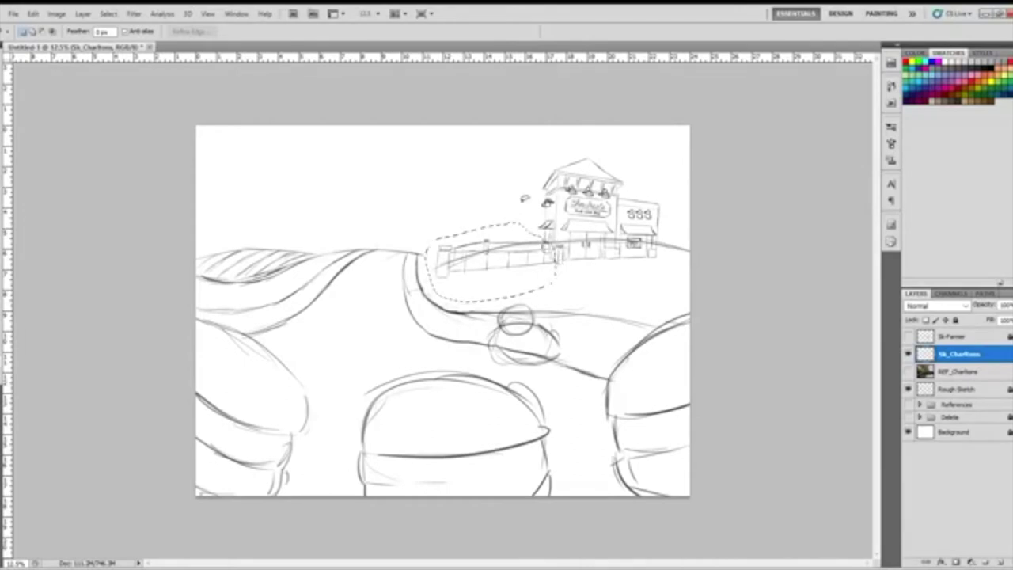
key("ctrl+t")
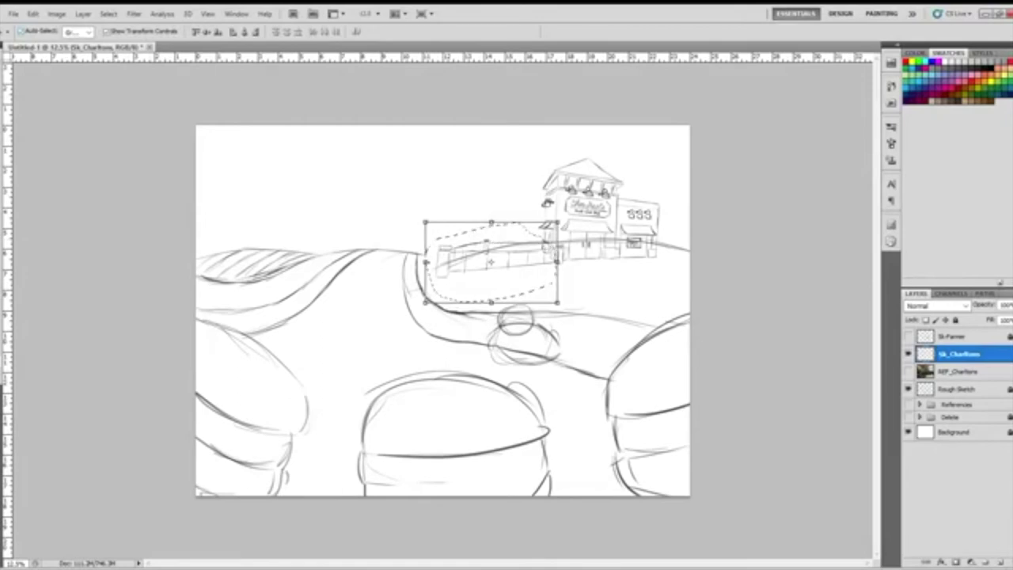
left_click_drag(425, 262, 484, 261)
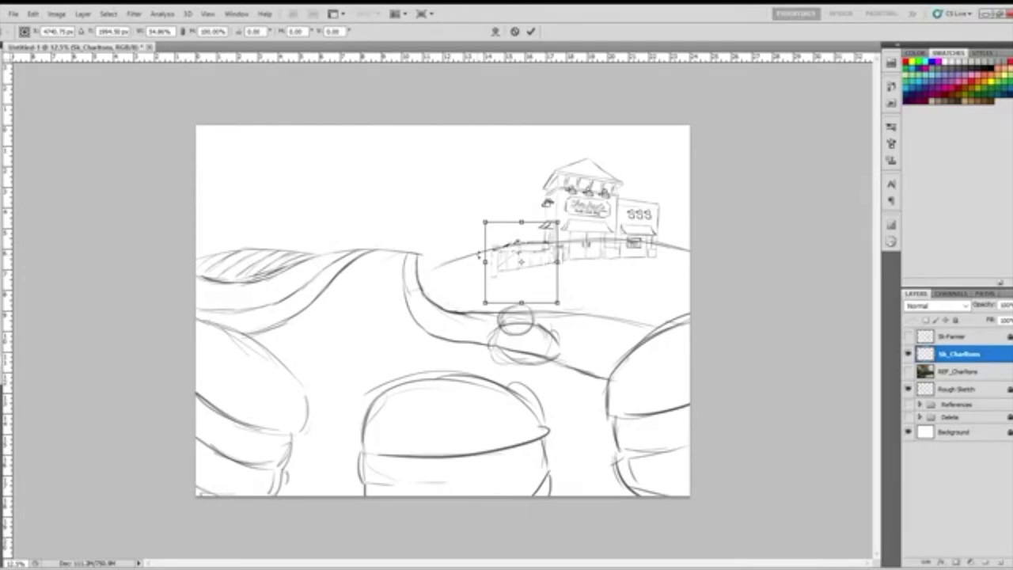
key("Return")
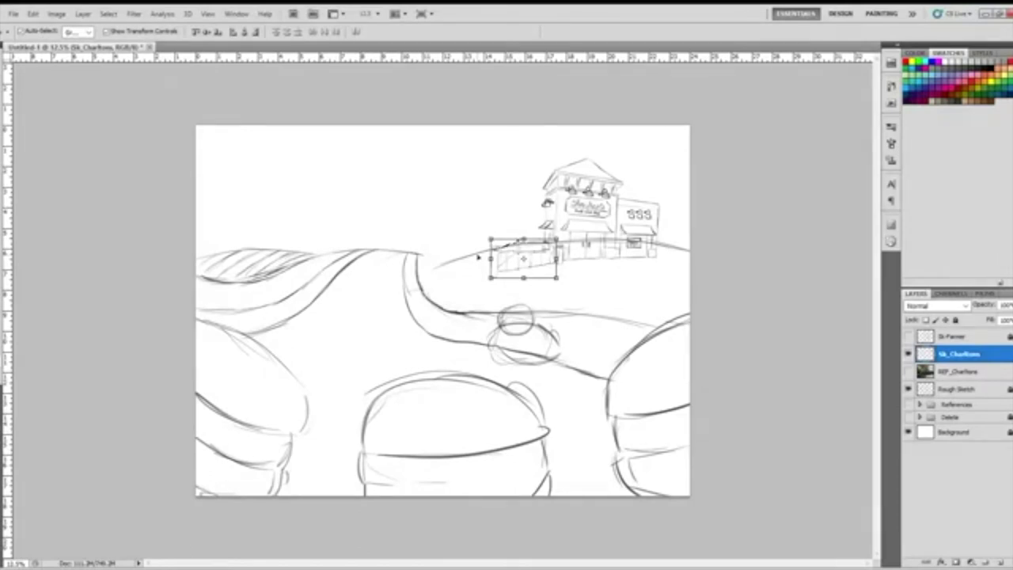
key("Return")
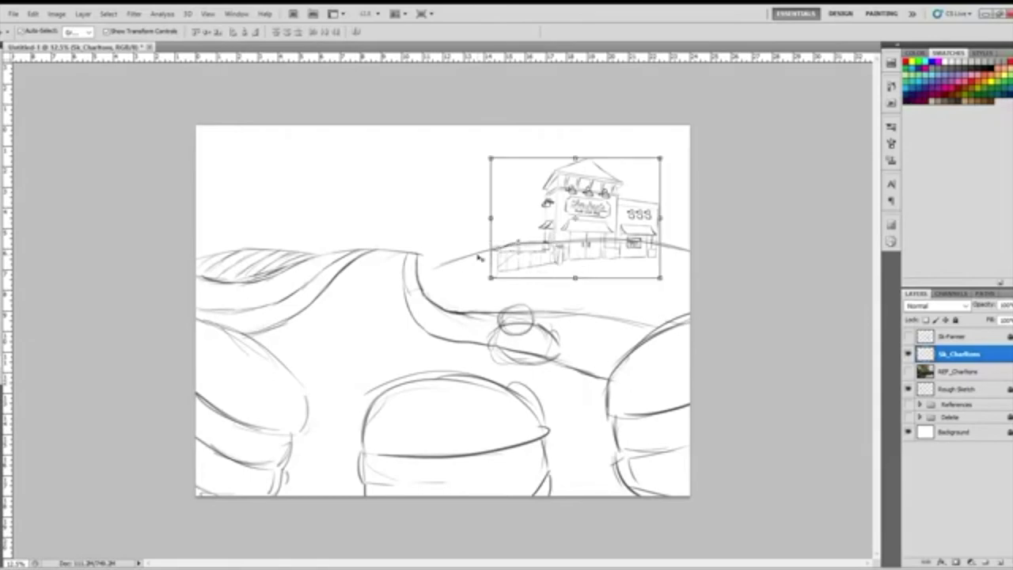
left_click(954, 492)
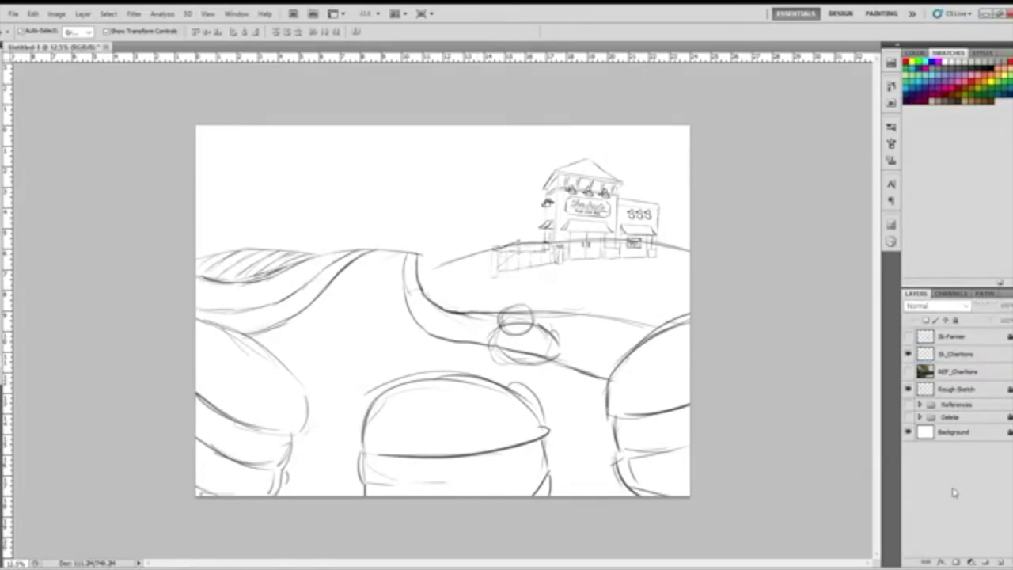
Shift the whole Sk_Charltons building and fence slightly further left on the hill.
left_click(957, 358)
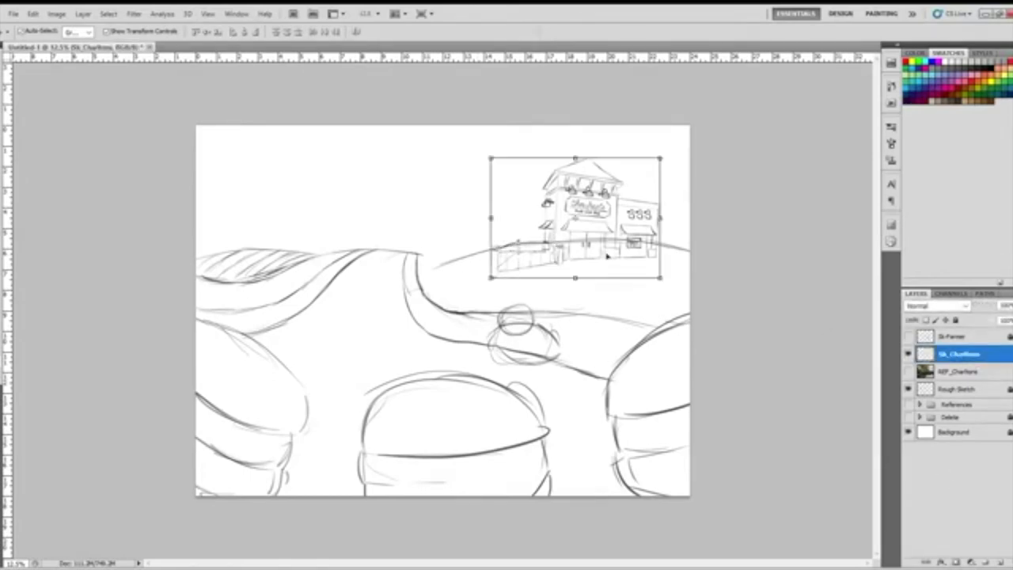
left_click_drag(630, 246, 631, 241)
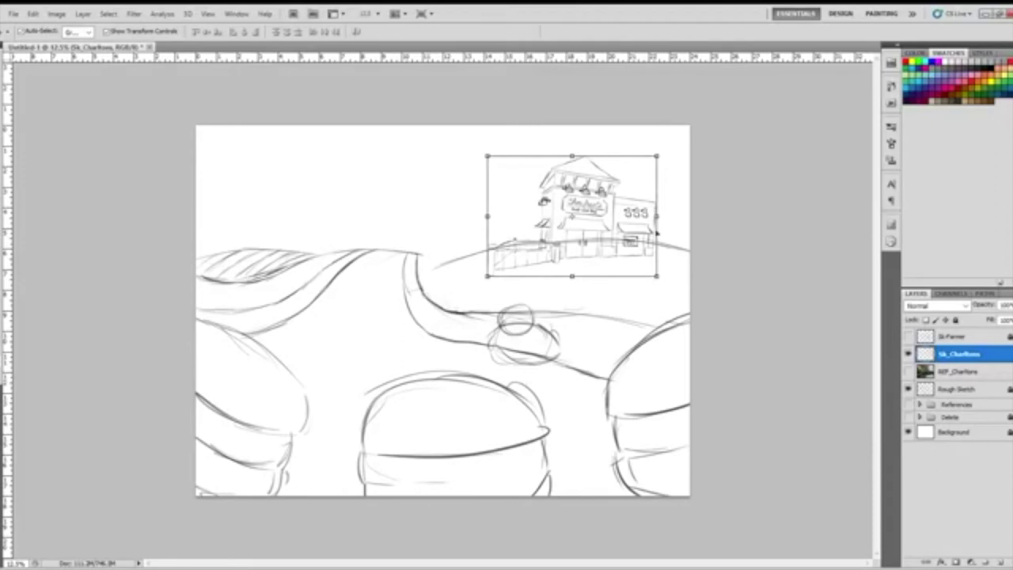
key("shift+Left")
key("shift+Left")
key("shift+Left")
key("shift+Down")
key("Down")
key("Down")
left_click(942, 485)
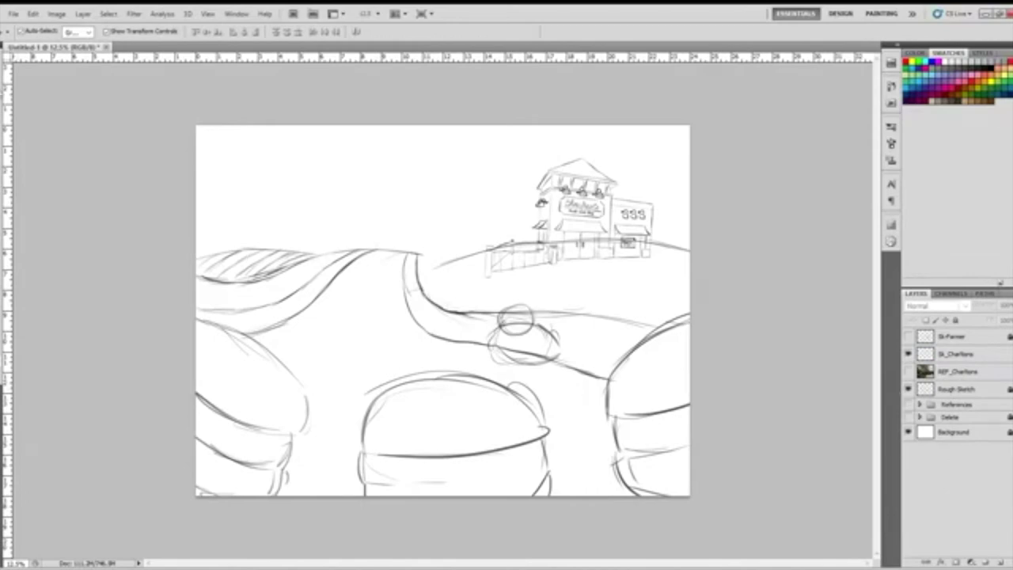
Lock the Sk_Charltons layer and cut the farmer's lassoed placeholder circles out of the Rough Sketch layer.
key("l")
left_click(959, 356)
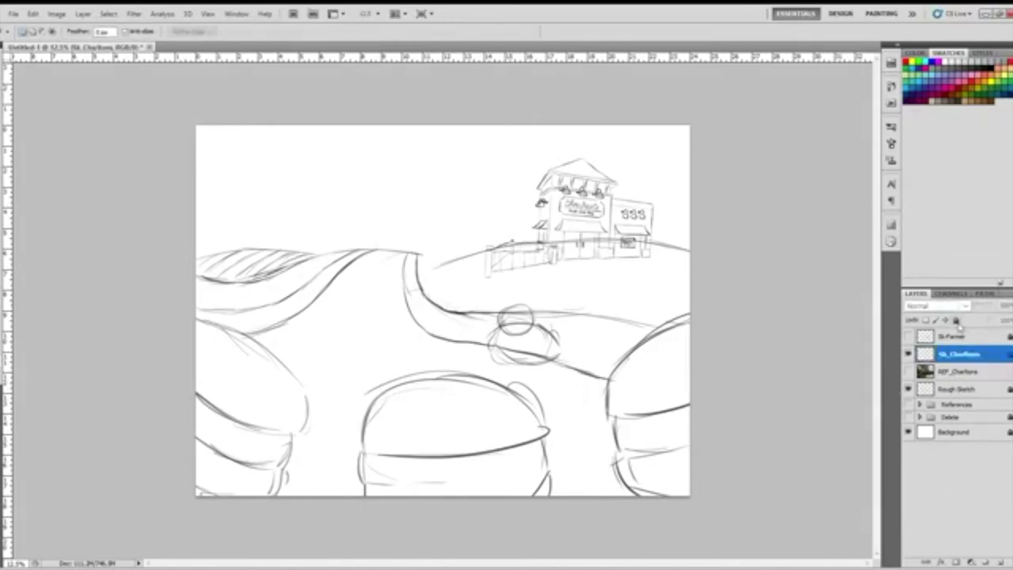
left_click(959, 390)
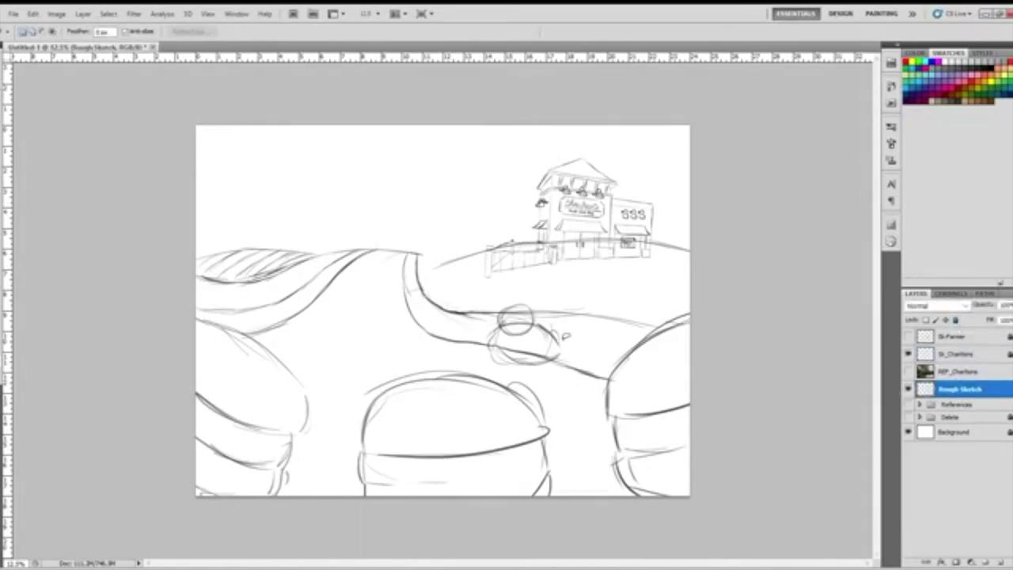
mouse_move(525, 298)
left_mouse_down()
mouse_move(501, 305)
mouse_move(487, 339)
mouse_move(487, 352)
mouse_move(509, 368)
mouse_move(557, 355)
mouse_move(581, 314)
left_mouse_up()
key("ctrl+x")
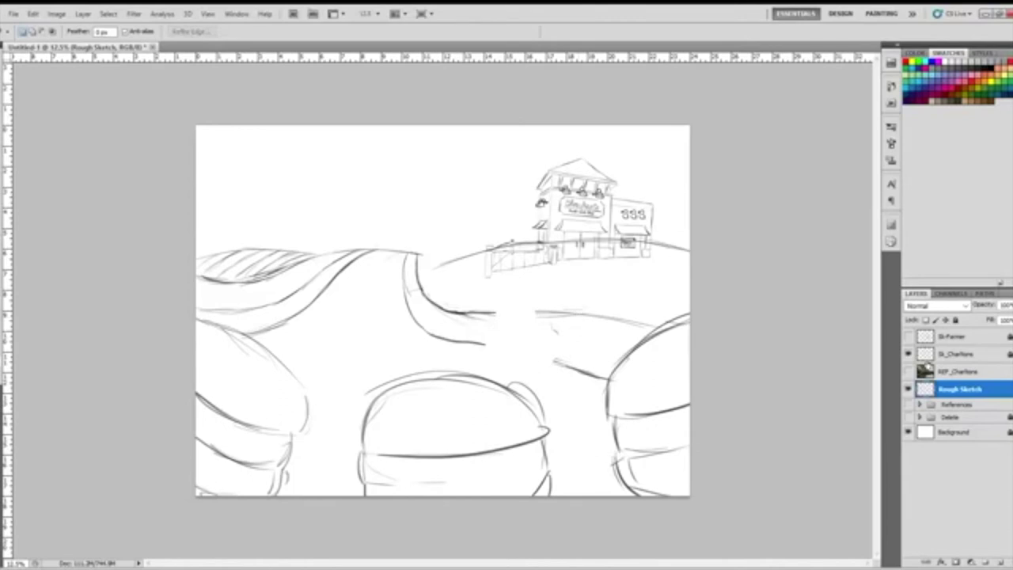
Place the Sk-Farmer layer directly above Rough Sketch and show it, and brush in the missing hill lines on Rough Sketch.
mouse_move(959, 339)
left_mouse_down()
mouse_move(964, 382)
mouse_move(959, 374)
left_mouse_up()
left_click(909, 371)
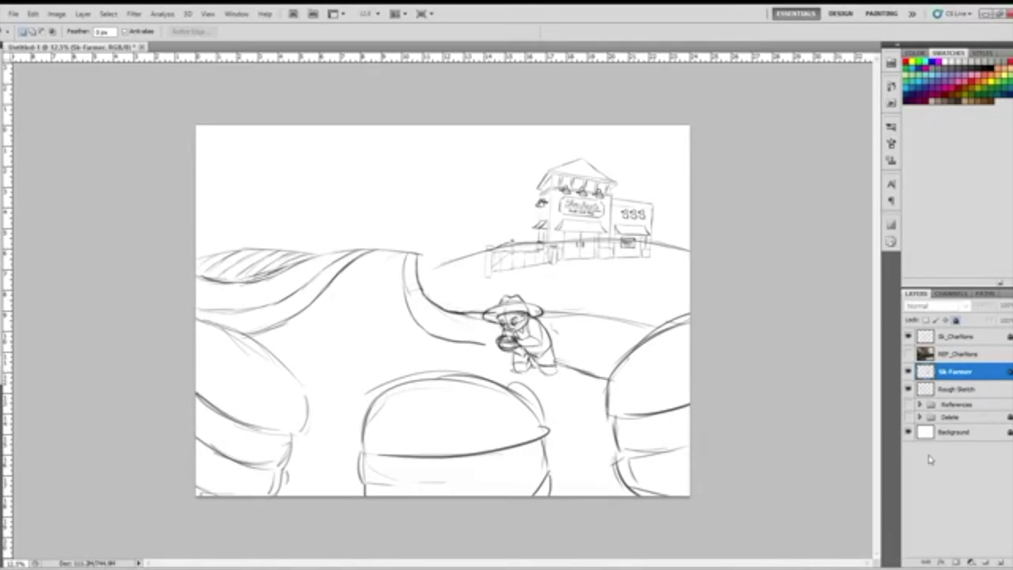
key("b")
left_click(956, 388)
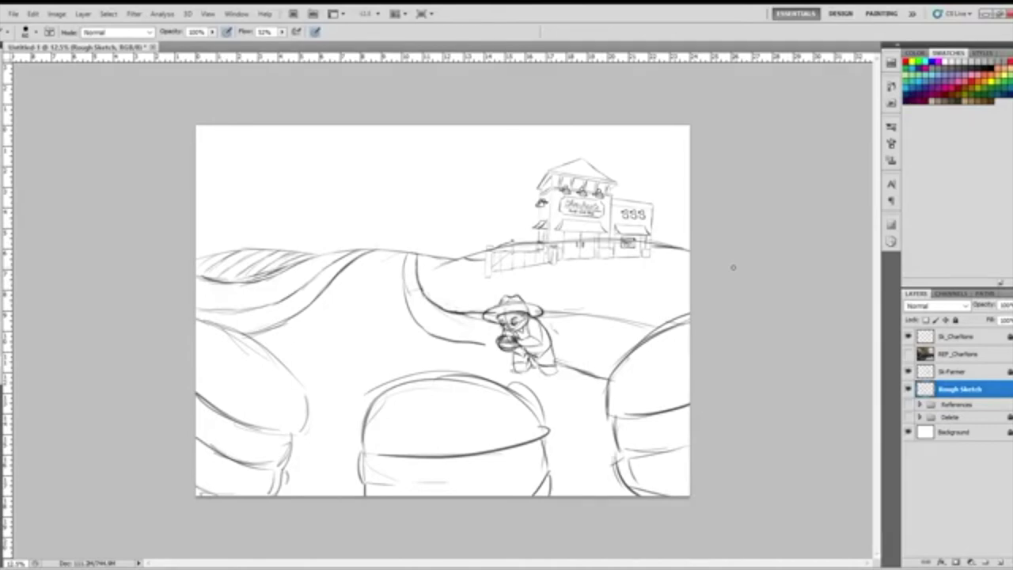
Lasso and delete the hatched field on the far-left hill of the Rough Sketch layer.
key("l")
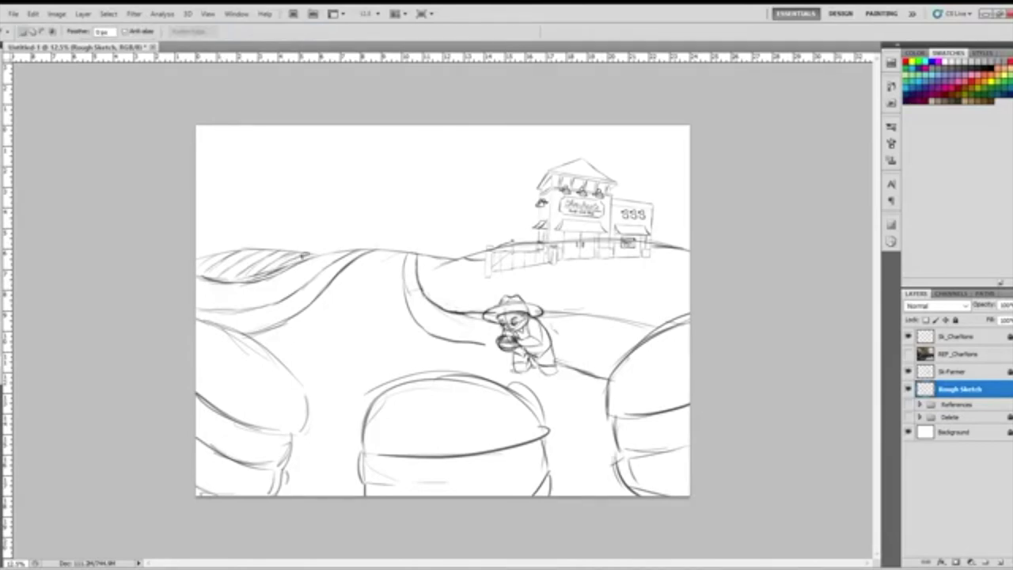
mouse_move(313, 243)
left_mouse_down()
mouse_move(198, 241)
mouse_move(188, 258)
mouse_move(243, 278)
mouse_move(283, 268)
mouse_move(317, 242)
left_mouse_up()
key("Delete")
key("ctrl+d")
Redraw the far-left hill with a lower outline and curved crop rows, and lock the Rough Sketch layer.
key("b")
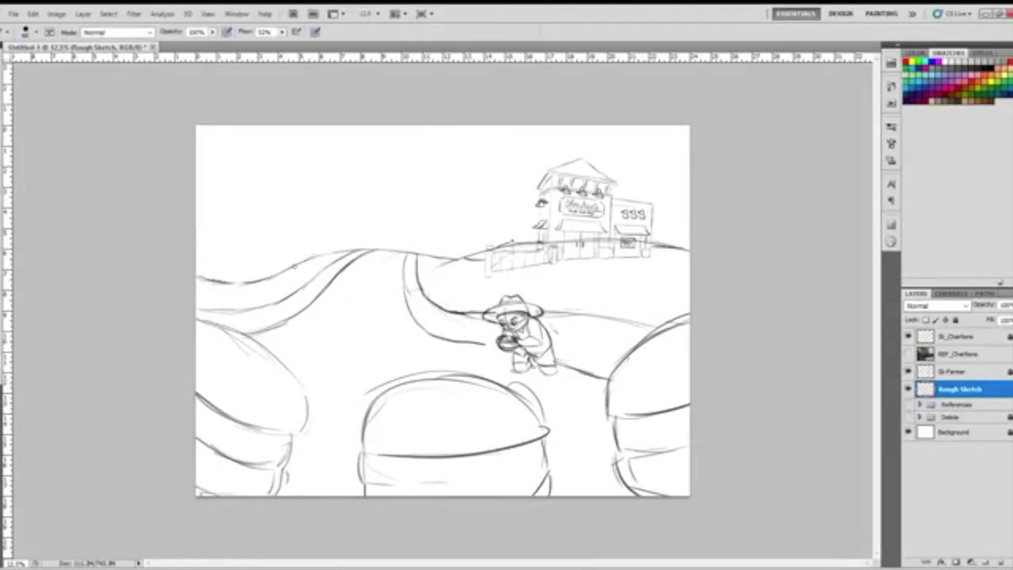
mouse_move(296, 262)
left_mouse_down()
mouse_move(227, 252)
mouse_move(190, 261)
left_mouse_up()
left_click_drag(237, 277, 266, 265)
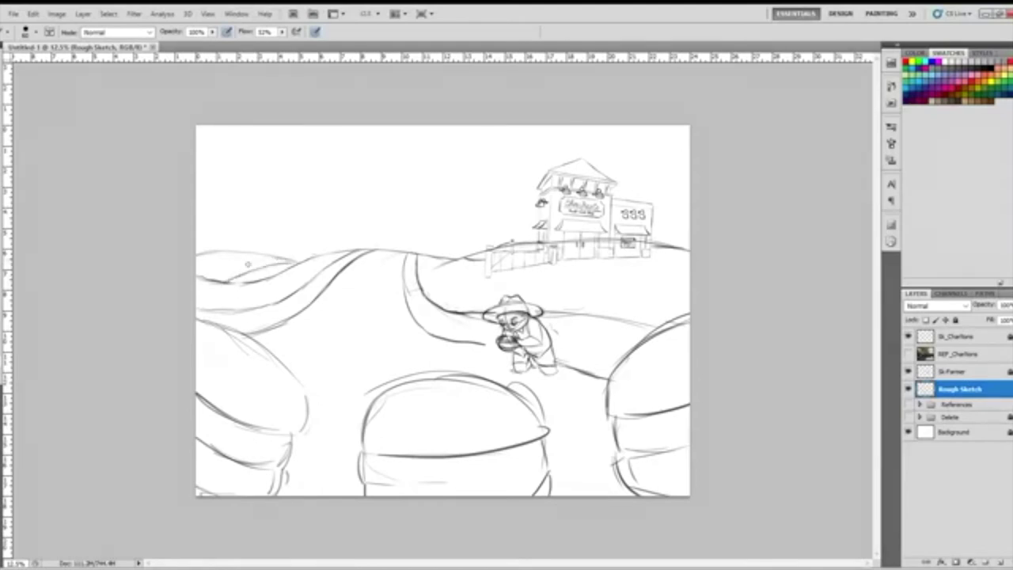
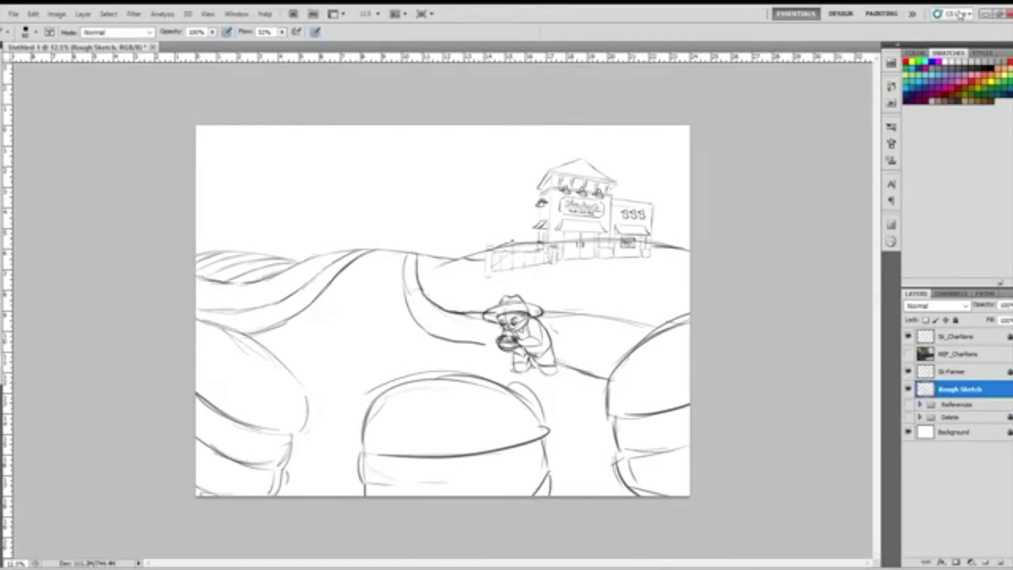
left_click(956, 320)
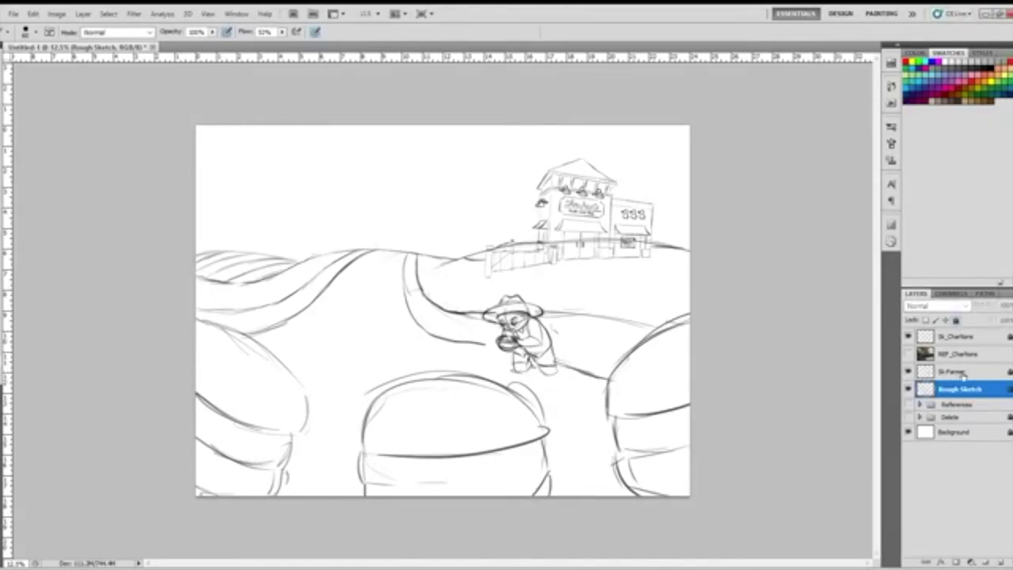
Add a new layer above Rough Sketch and sketch a row of seven small circles across the field left of the farmer.
left_click(989, 562)
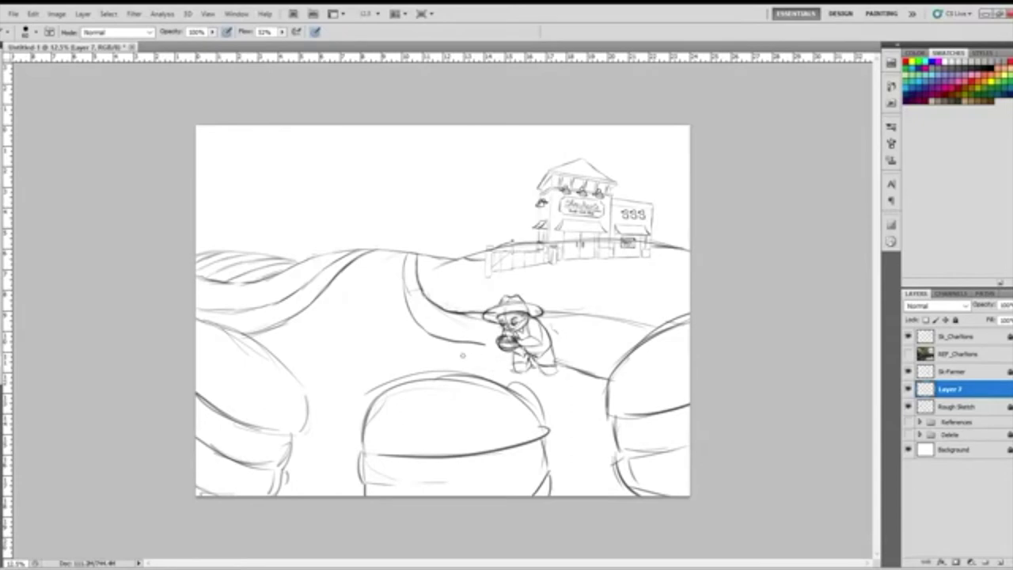
mouse_move(472, 356)
left_mouse_down()
mouse_move(490, 363)
mouse_move(486, 350)
mouse_move(473, 359)
left_mouse_up()
mouse_move(451, 356)
left_mouse_down()
mouse_move(459, 369)
mouse_move(438, 355)
mouse_move(461, 360)
mouse_move(411, 371)
mouse_move(427, 367)
mouse_move(400, 369)
mouse_move(411, 353)
mouse_move(383, 366)
mouse_move(361, 356)
mouse_move(385, 364)
left_mouse_up()
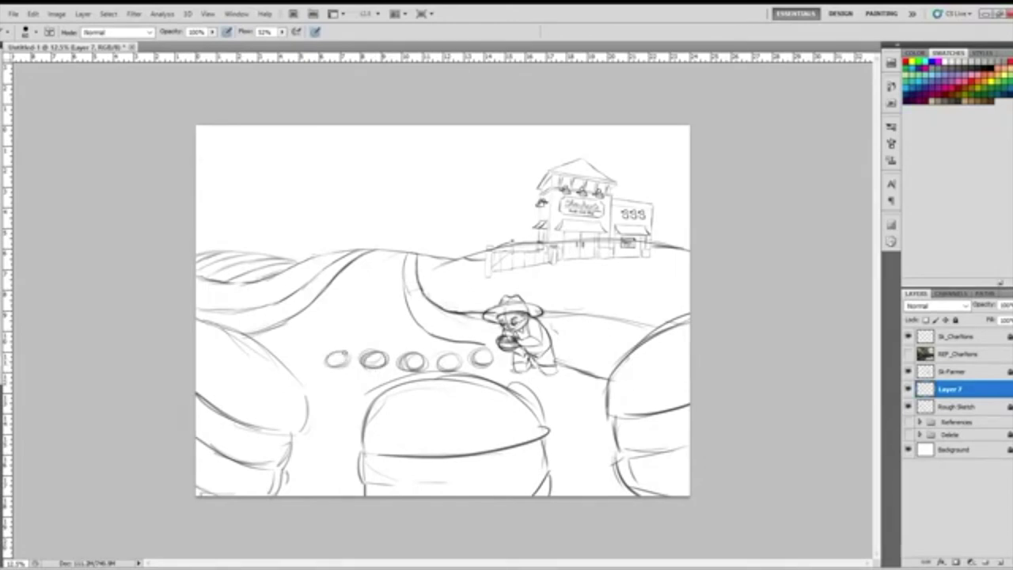
right_click(333, 359)
left_click(330, 354)
mouse_move(332, 365)
left_mouse_down()
mouse_move(345, 354)
mouse_move(349, 364)
left_mouse_up()
mouse_move(288, 352)
left_mouse_down()
mouse_move(309, 363)
mouse_move(299, 353)
left_mouse_up()
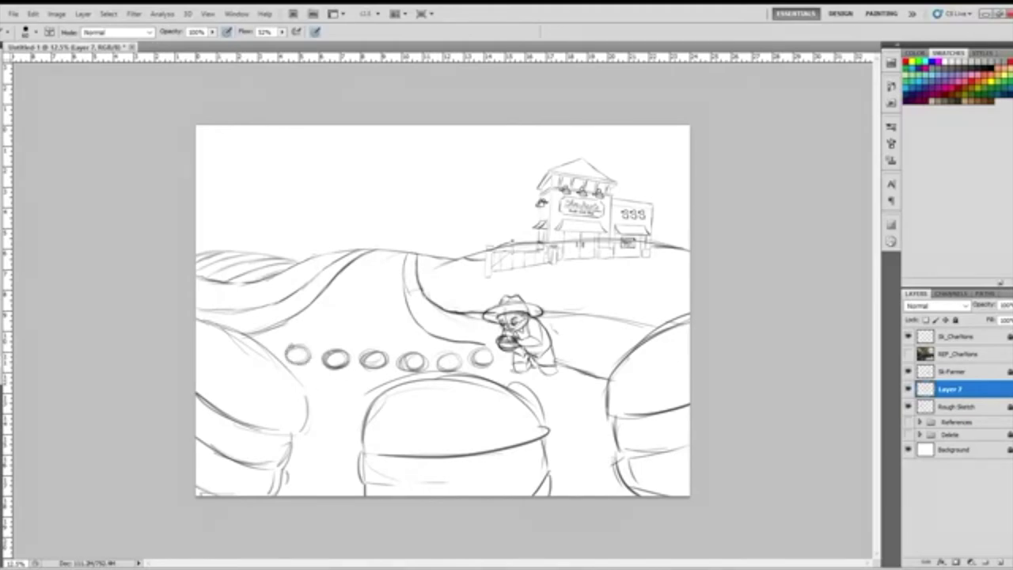
mouse_move(251, 348)
left_mouse_down()
mouse_move(272, 356)
mouse_move(251, 345)
left_mouse_up()
Sketch a middle row of five larger circles across the field, the leftmost cut off by the canvas edge.
mouse_move(597, 372)
left_mouse_down()
mouse_move(577, 406)
mouse_move(584, 417)
mouse_move(606, 409)
mouse_move(609, 419)
mouse_move(596, 427)
mouse_move(578, 396)
mouse_move(586, 427)
mouse_move(606, 419)
mouse_move(604, 368)
mouse_move(587, 431)
mouse_move(611, 368)
mouse_move(586, 411)
mouse_move(576, 400)
left_mouse_up()
mouse_move(536, 446)
left_mouse_down()
mouse_move(504, 403)
mouse_move(556, 422)
mouse_move(501, 443)
mouse_move(521, 387)
mouse_move(520, 448)
mouse_move(538, 431)
mouse_move(475, 422)
mouse_move(477, 451)
mouse_move(548, 427)
mouse_move(476, 402)
left_mouse_up()
mouse_move(392, 430)
left_mouse_down()
mouse_move(393, 452)
mouse_move(358, 431)
mouse_move(360, 445)
mouse_move(408, 402)
mouse_move(361, 418)
mouse_move(351, 457)
mouse_move(390, 413)
left_mouse_up()
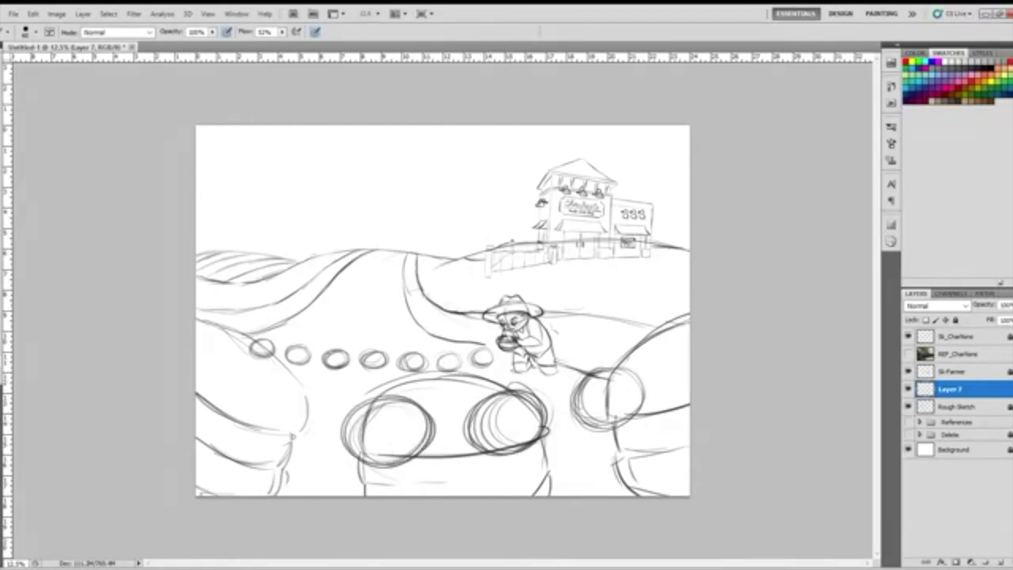
mouse_move(306, 427)
left_mouse_down()
mouse_move(248, 418)
mouse_move(308, 412)
mouse_move(297, 391)
mouse_move(250, 447)
mouse_move(288, 385)
mouse_move(295, 447)
left_mouse_up()
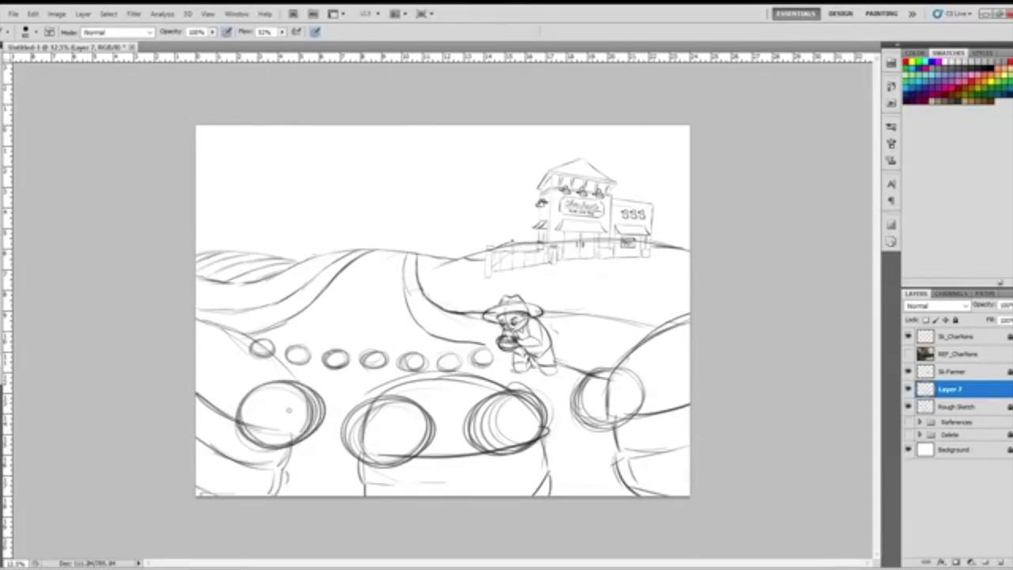
mouse_move(200, 402)
left_mouse_down()
mouse_move(216, 372)
mouse_move(190, 349)
mouse_move(218, 405)
left_mouse_up()
mouse_move(205, 356)
left_mouse_down()
mouse_move(199, 415)
mouse_move(202, 365)
left_mouse_up()
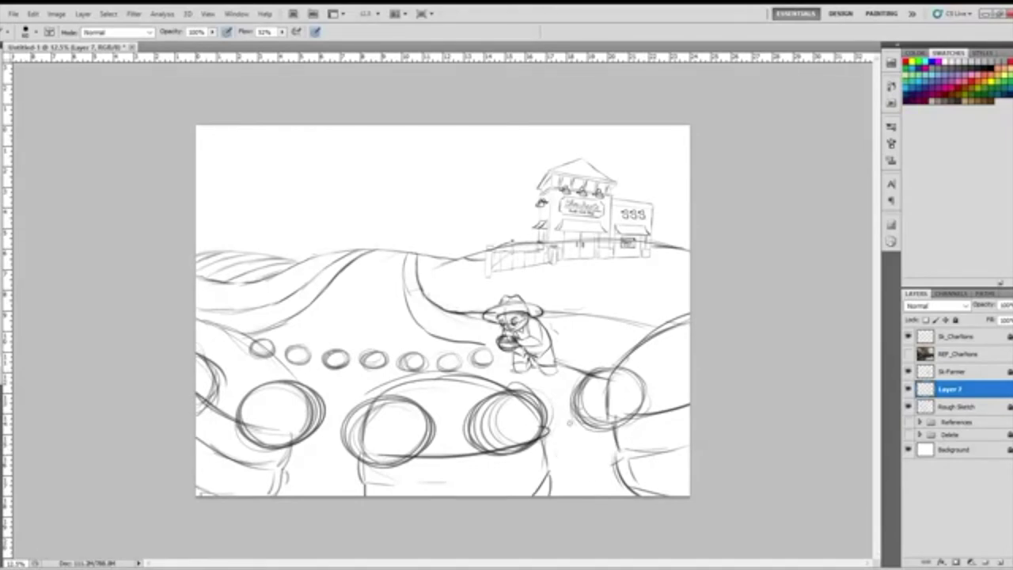
Sketch a foreground row of three of the largest circles, cut off by the canvas's lower edge.
mouse_move(530, 439)
left_mouse_down()
mouse_move(510, 470)
mouse_move(551, 425)
mouse_move(602, 423)
left_mouse_up()
mouse_move(516, 445)
left_mouse_down()
mouse_move(574, 418)
mouse_move(624, 444)
mouse_move(634, 479)
left_mouse_up()
left_click_drag(609, 426, 635, 465)
left_click_drag(581, 421, 512, 475)
mouse_move(524, 440)
left_mouse_down()
mouse_move(524, 495)
mouse_move(600, 421)
mouse_move(645, 492)
mouse_move(632, 440)
left_mouse_up()
left_click_drag(579, 424, 515, 494)
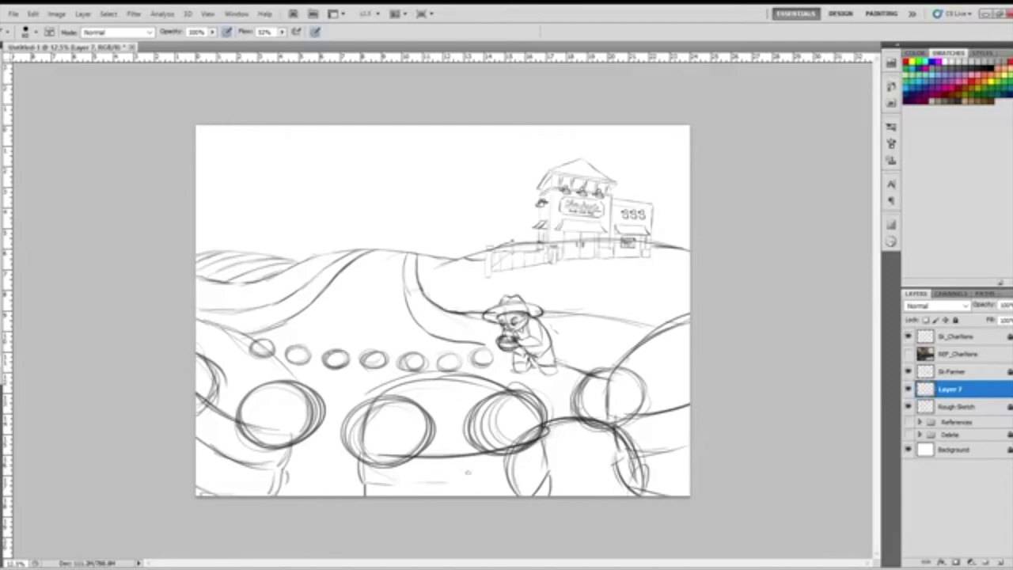
mouse_move(331, 464)
left_mouse_down()
mouse_move(326, 493)
mouse_move(446, 497)
left_mouse_up()
mouse_move(320, 457)
left_mouse_down()
mouse_move(436, 430)
mouse_move(313, 494)
left_mouse_up()
left_click_drag(448, 493, 386, 426)
mouse_move(315, 496)
left_mouse_down()
mouse_move(458, 496)
mouse_move(324, 445)
left_mouse_up()
left_click_drag(453, 473, 455, 493)
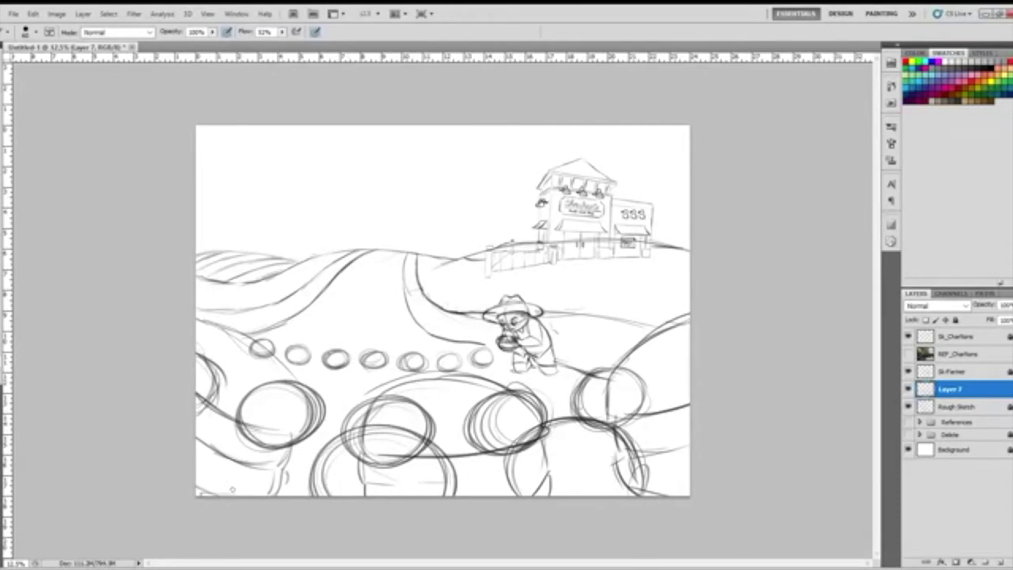
left_click_drag(238, 495, 278, 434)
left_click_drag(190, 406, 276, 447)
mouse_move(263, 496)
left_mouse_down()
mouse_move(223, 404)
mouse_move(263, 495)
mouse_move(197, 412)
mouse_move(272, 498)
left_mouse_up()
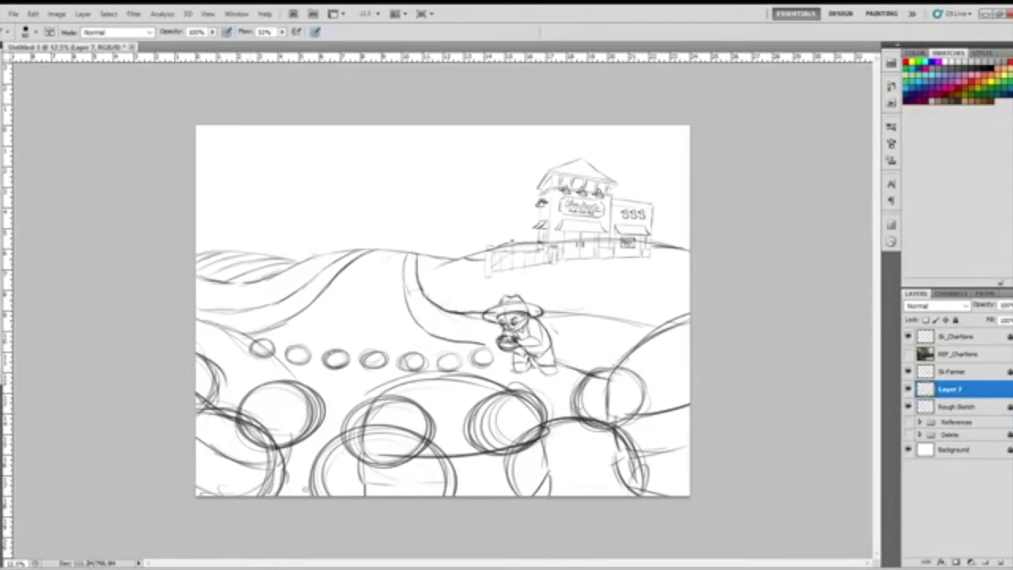
Rename the new circle layer as Burgers and keep it selected.
double_click(950, 390)
type("Sk")
type("urge")
type("rs")
left_click(960, 509)
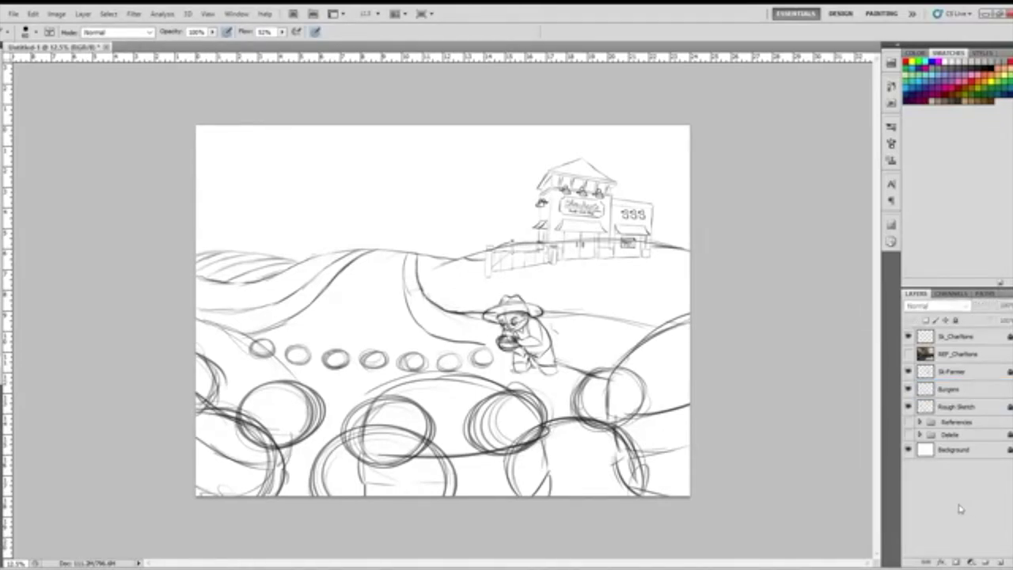
left_click(966, 390)
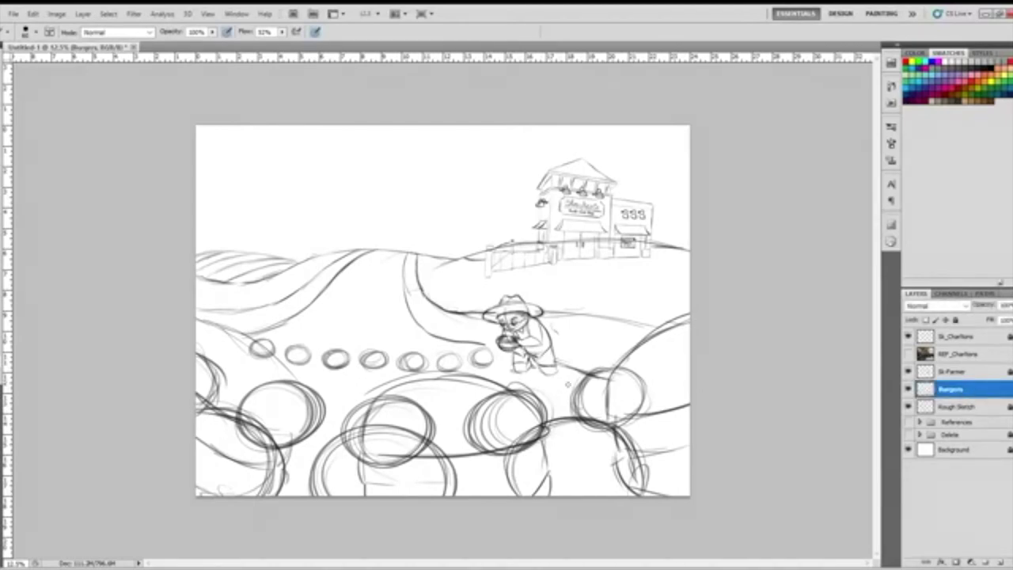
Save the document to the Desktop as Charltons Art in Photoshop format with Maximize Compatibility on.
left_click(13, 16)
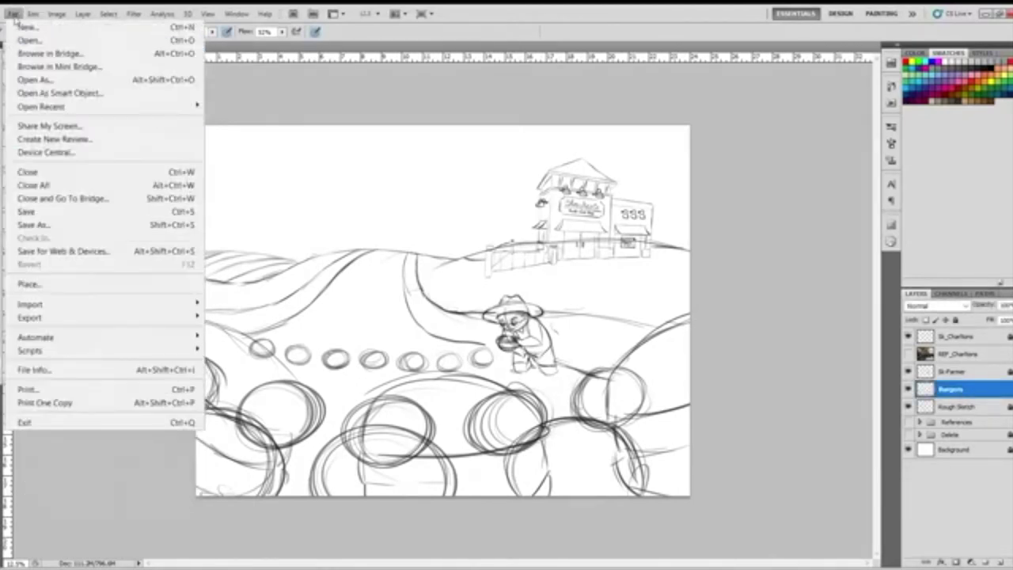
left_click(51, 226)
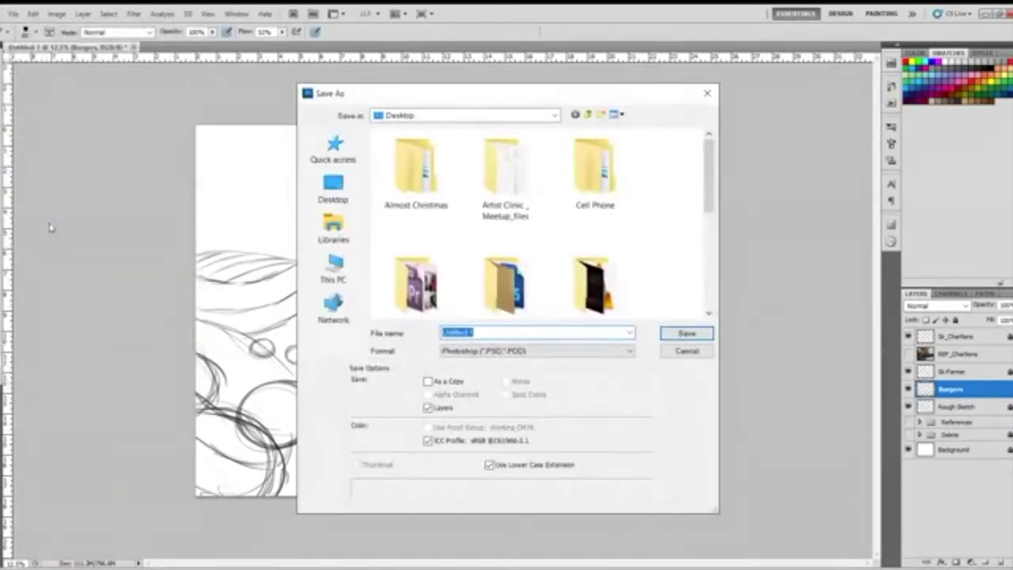
type("Char")
left_click(333, 193)
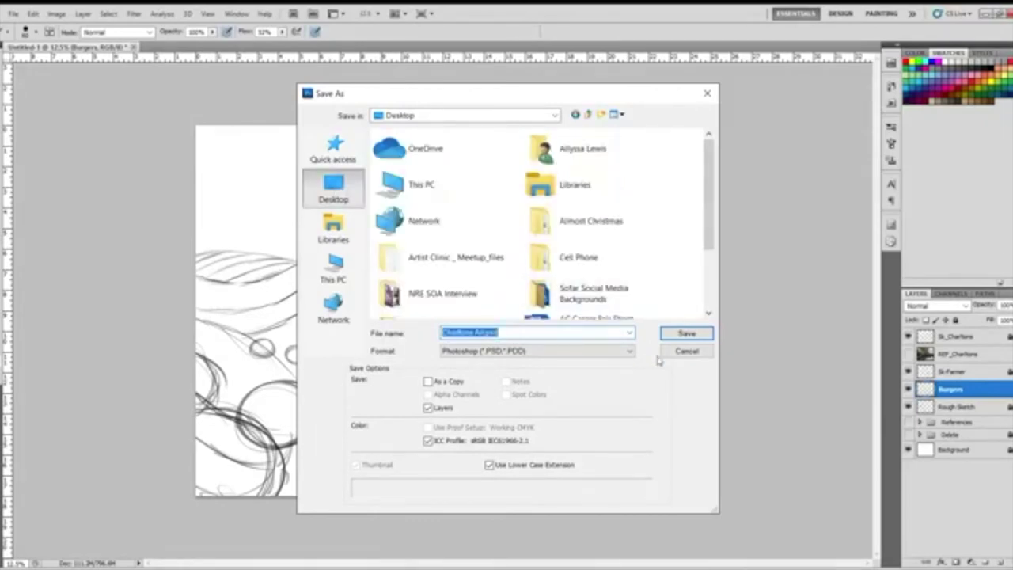
left_click(693, 334)
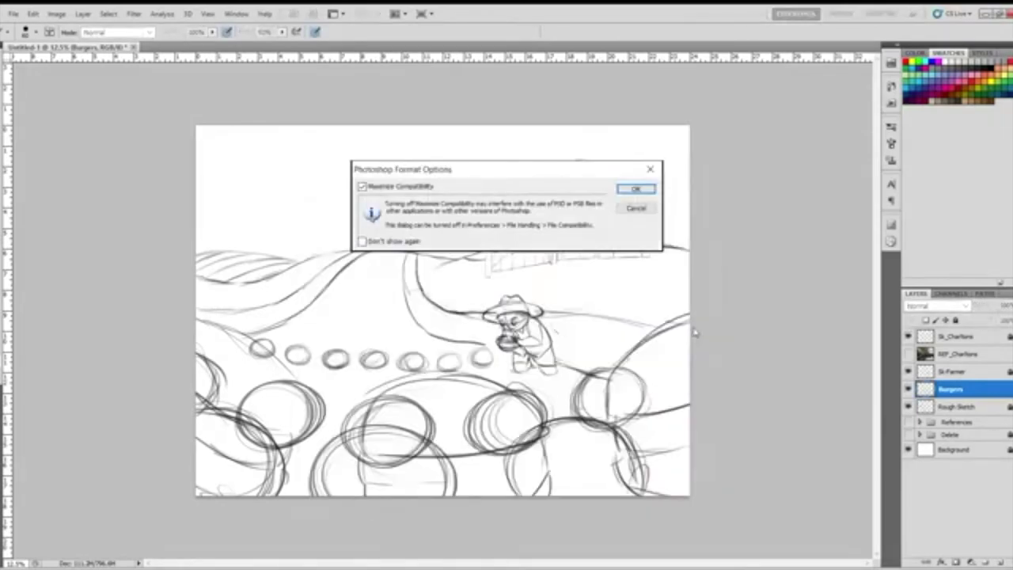
left_click(637, 189)
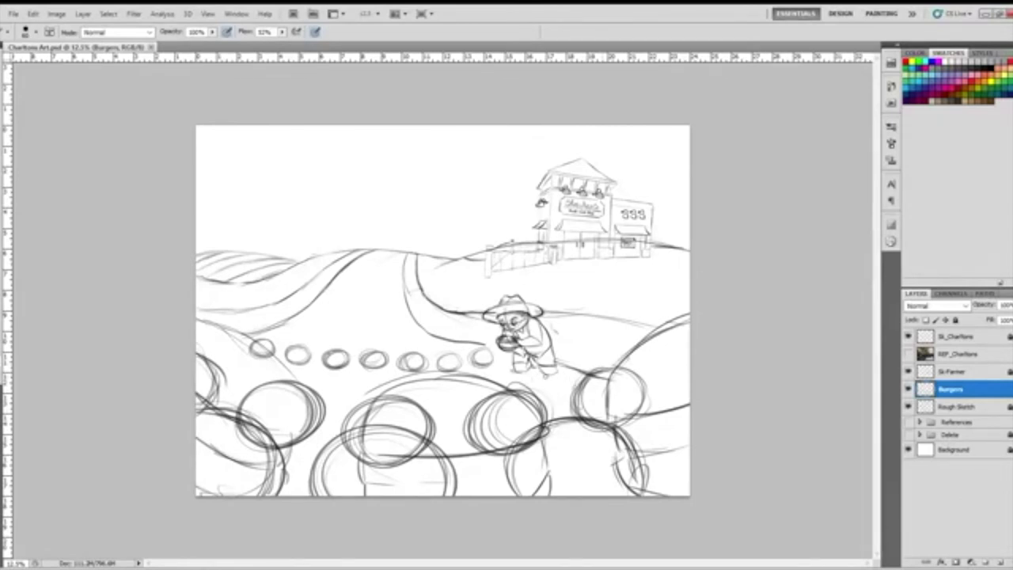
Sketch a row of five medium circles across the field, behind the large middle-row burgers and below the farmer.
mouse_move(573, 390)
left_mouse_down()
mouse_move(538, 396)
mouse_move(538, 384)
mouse_move(544, 402)
mouse_move(532, 380)
mouse_move(564, 407)
mouse_move(539, 378)
left_mouse_up()
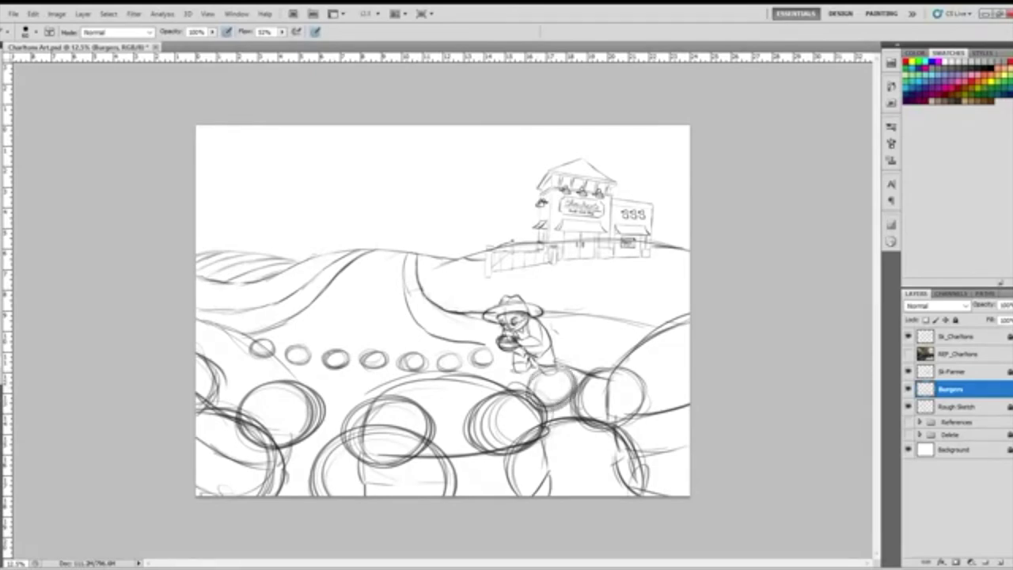
mouse_move(483, 428)
left_mouse_down()
mouse_move(459, 411)
mouse_move(507, 408)
mouse_move(475, 431)
mouse_move(480, 383)
left_mouse_up()
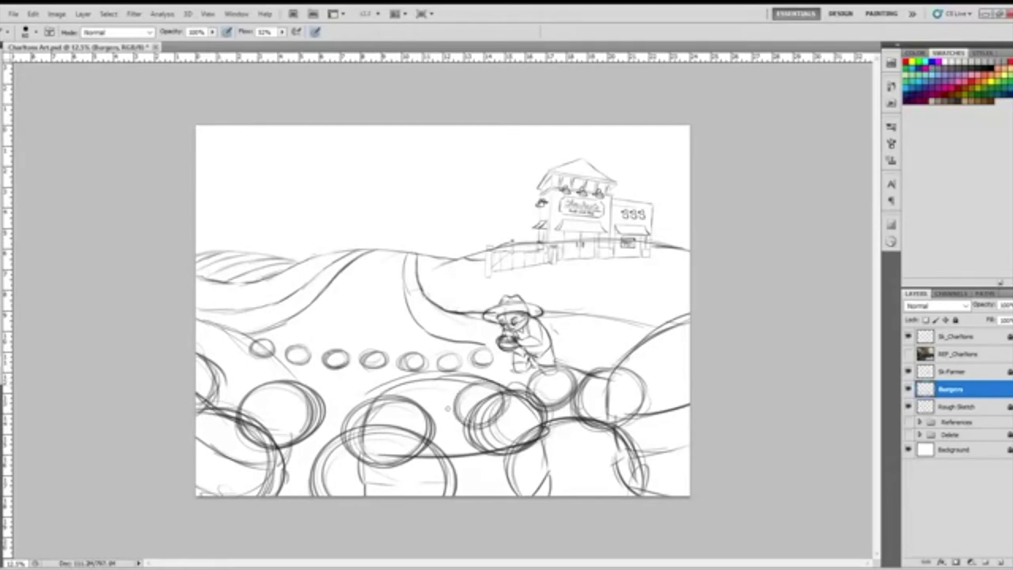
mouse_move(388, 404)
left_mouse_down()
mouse_move(430, 406)
mouse_move(368, 412)
mouse_move(396, 431)
mouse_move(409, 421)
left_mouse_up()
mouse_move(335, 387)
left_mouse_down()
mouse_move(332, 421)
mouse_move(300, 395)
mouse_move(321, 380)
left_mouse_up()
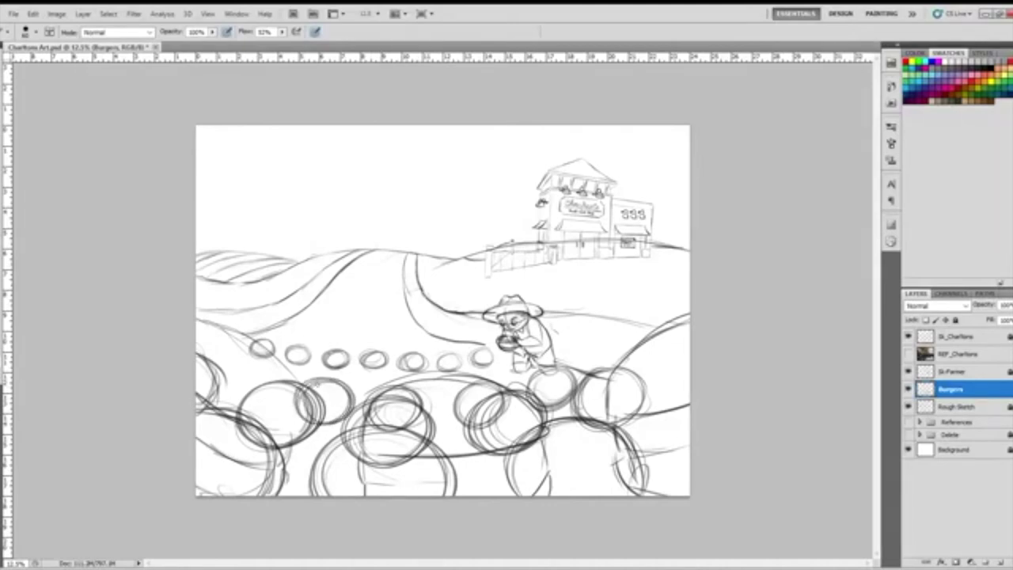
mouse_move(250, 393)
left_mouse_down()
mouse_move(231, 388)
mouse_move(267, 372)
mouse_move(257, 402)
mouse_move(223, 372)
mouse_move(272, 360)
left_mouse_up()
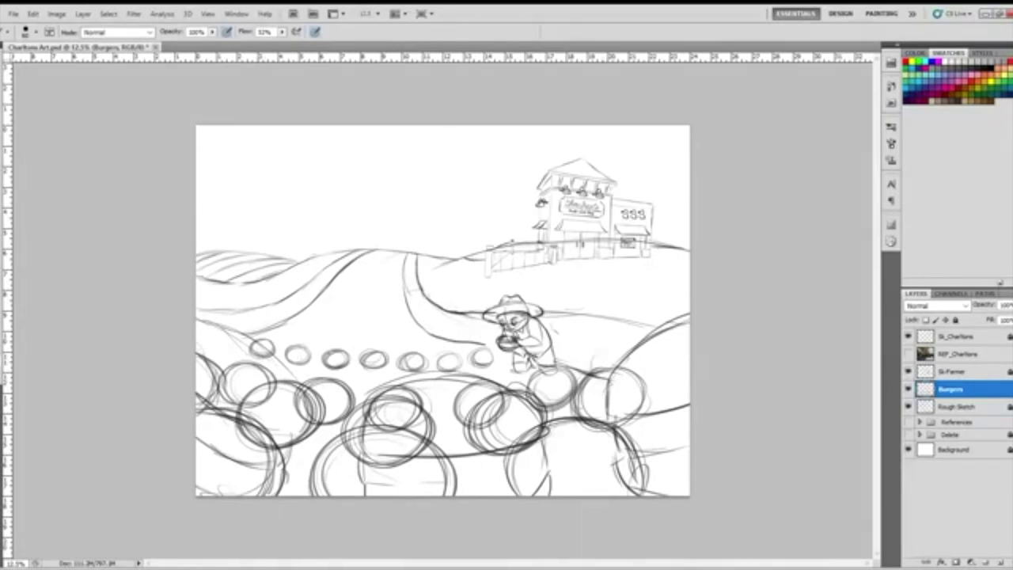
Sketch a row of seven smaller circles behind the medium row, then fill the gap to the far row with more small circles.
mouse_move(594, 363)
left_mouse_down()
mouse_move(624, 346)
mouse_move(624, 384)
mouse_move(603, 349)
mouse_move(605, 385)
left_mouse_up()
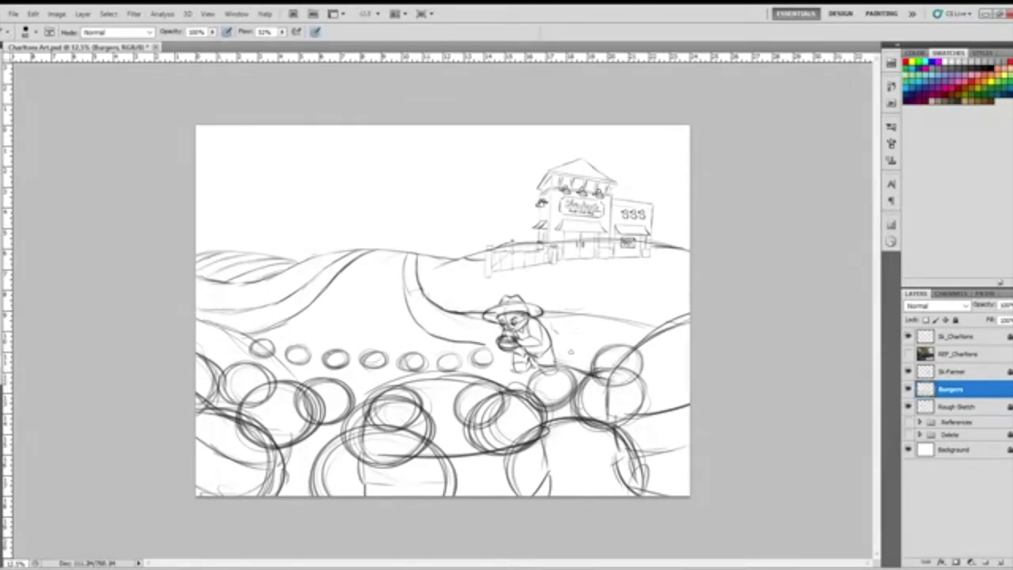
mouse_move(544, 358)
left_mouse_down()
mouse_move(554, 380)
mouse_move(574, 361)
mouse_move(554, 354)
mouse_move(554, 380)
mouse_move(540, 358)
mouse_move(524, 391)
mouse_move(514, 362)
left_mouse_up()
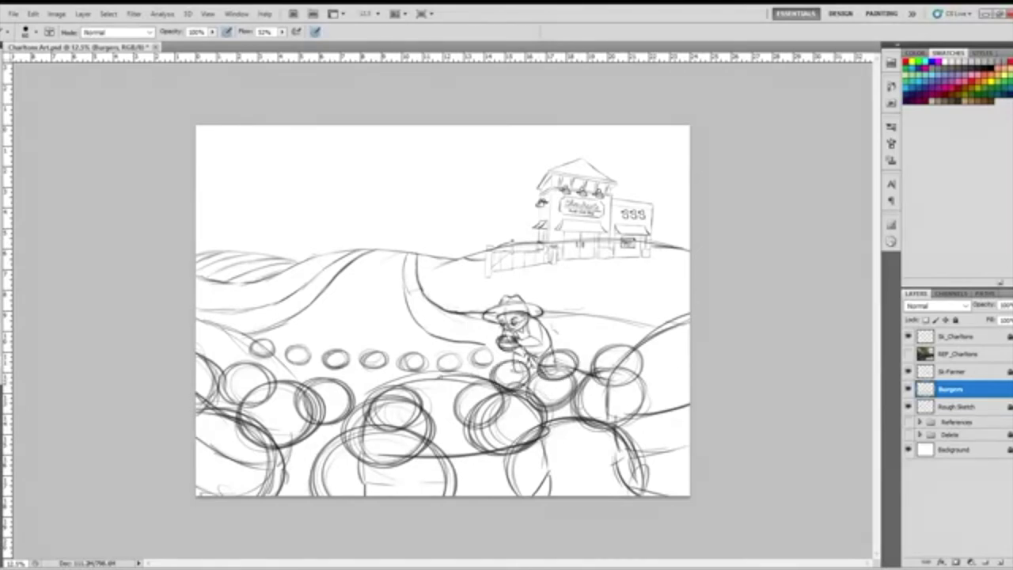
mouse_move(451, 395)
left_mouse_down()
mouse_move(467, 368)
mouse_move(476, 389)
mouse_move(435, 387)
mouse_move(463, 372)
left_mouse_up()
mouse_move(402, 372)
left_mouse_down()
mouse_move(377, 388)
mouse_move(413, 373)
mouse_move(378, 395)
mouse_move(403, 398)
mouse_move(331, 383)
mouse_move(366, 374)
mouse_move(339, 395)
left_mouse_up()
mouse_move(289, 364)
left_mouse_down()
mouse_move(315, 388)
mouse_move(284, 377)
mouse_move(303, 362)
left_mouse_up()
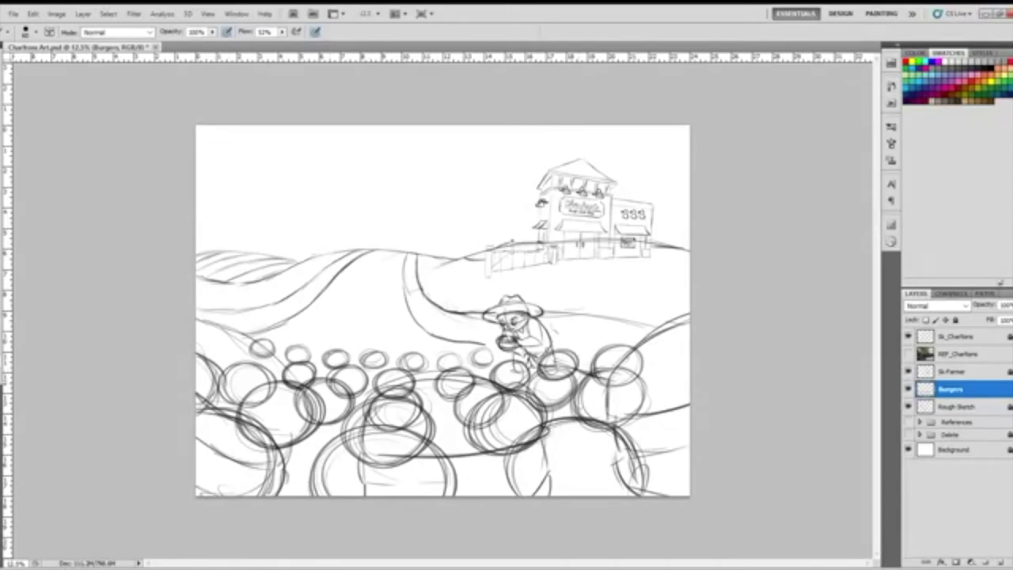
mouse_move(519, 366)
left_mouse_down()
mouse_move(518, 355)
mouse_move(532, 364)
mouse_move(473, 365)
mouse_move(490, 374)
mouse_move(477, 361)
mouse_move(434, 377)
mouse_move(450, 378)
mouse_move(389, 372)
mouse_move(410, 387)
mouse_move(391, 365)
mouse_move(376, 380)
mouse_move(355, 364)
mouse_move(383, 385)
mouse_move(372, 361)
mouse_move(337, 374)
mouse_move(324, 361)
mouse_move(315, 376)
mouse_move(324, 362)
mouse_move(277, 372)
mouse_move(296, 376)
mouse_move(276, 363)
left_mouse_up()
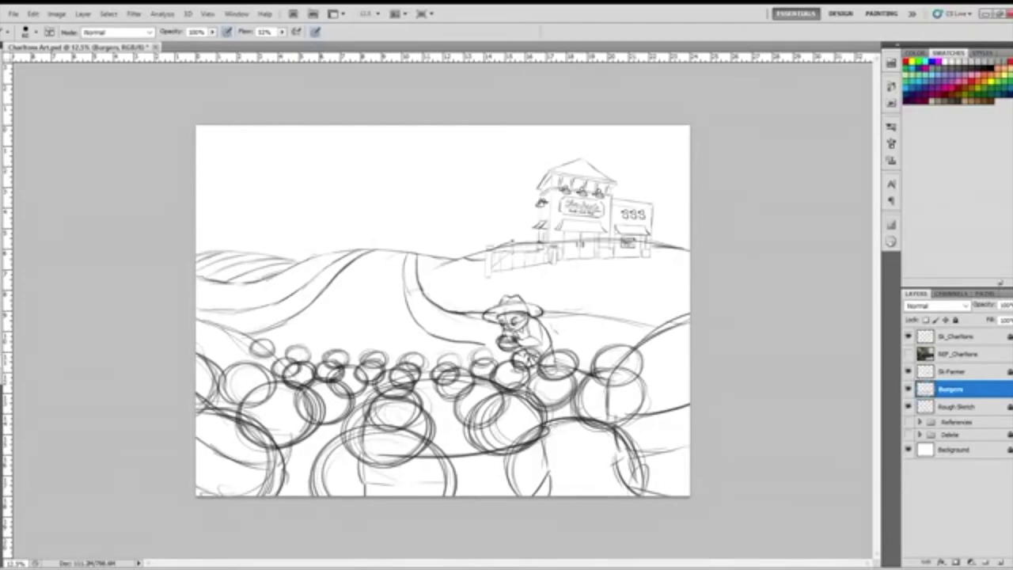
Lasso and delete the circle lines overlapping the three big foreground burgers on the Burgers layer.
key("l")
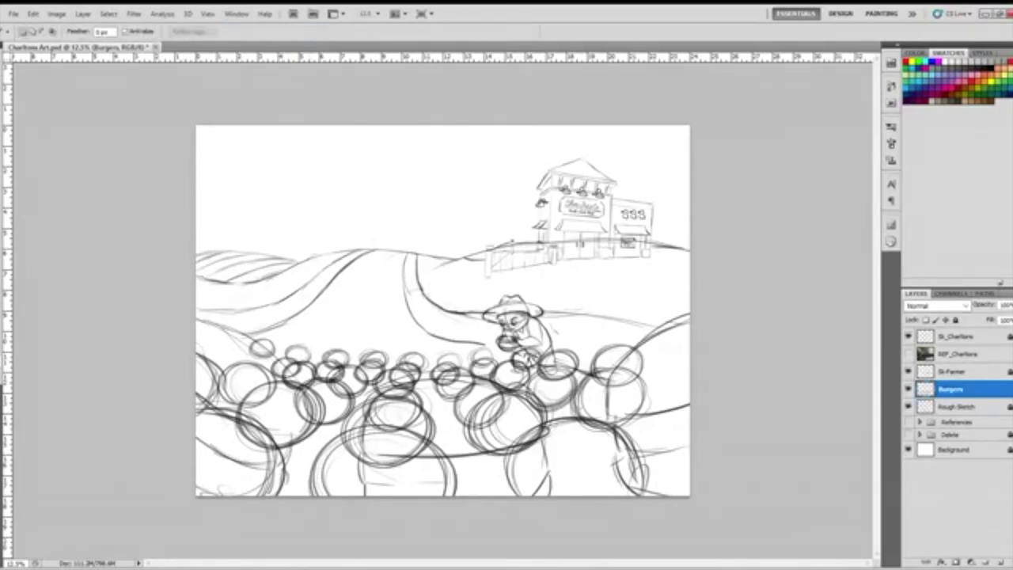
mouse_move(234, 337)
left_mouse_down()
mouse_move(194, 327)
mouse_move(279, 372)
mouse_move(289, 412)
mouse_move(261, 489)
mouse_move(159, 429)
mouse_move(167, 333)
left_mouse_up()
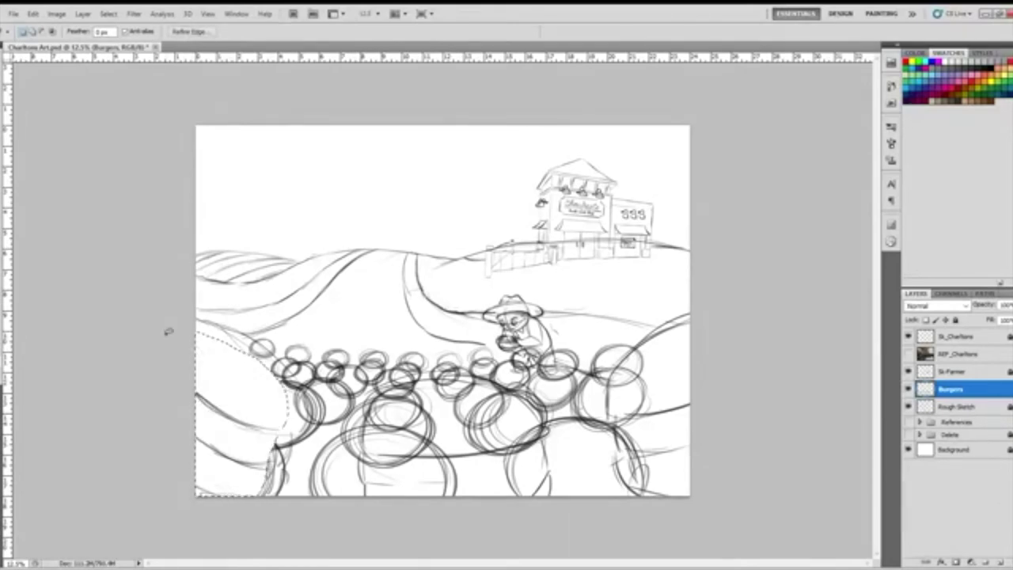
key("ctrl+d")
mouse_move(687, 322)
left_mouse_down()
mouse_move(621, 396)
mouse_move(669, 494)
mouse_move(686, 331)
left_mouse_up()
key("Delete")
key("ctrl+d")
mouse_move(547, 495)
left_mouse_down()
mouse_move(522, 413)
mouse_move(481, 381)
mouse_move(404, 382)
mouse_move(378, 406)
mouse_move(372, 505)
mouse_move(532, 497)
left_mouse_up()
key("Delete")
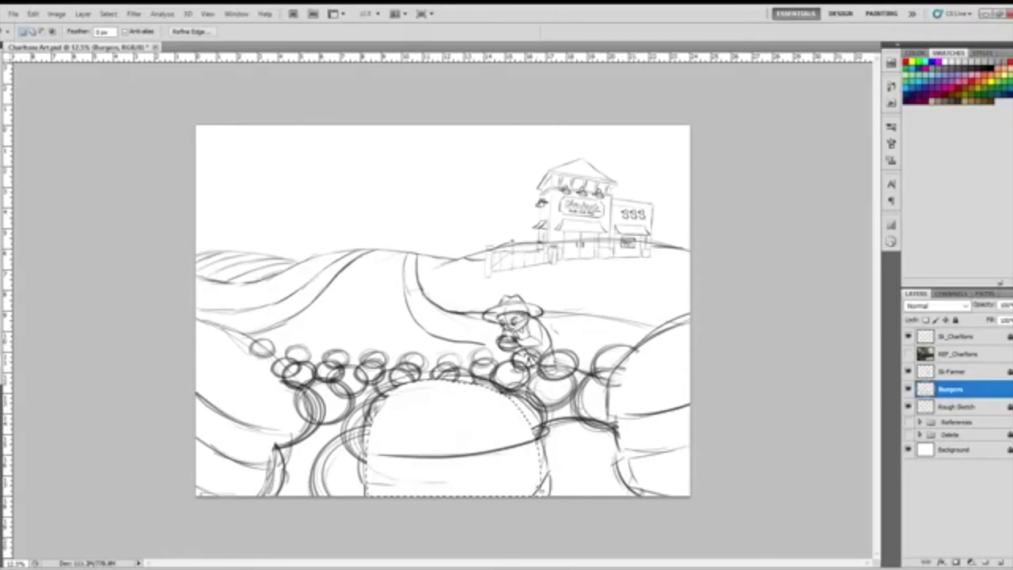
key("ctrl+d")
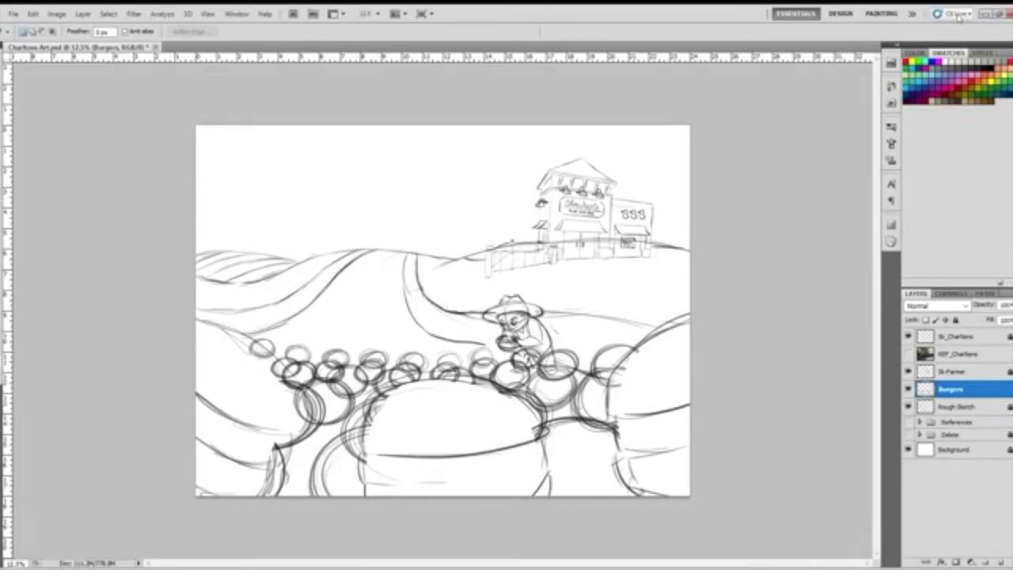
Brush in three more rows of progressively smaller circles behind the existing rows, left of the farmer.
key("b")
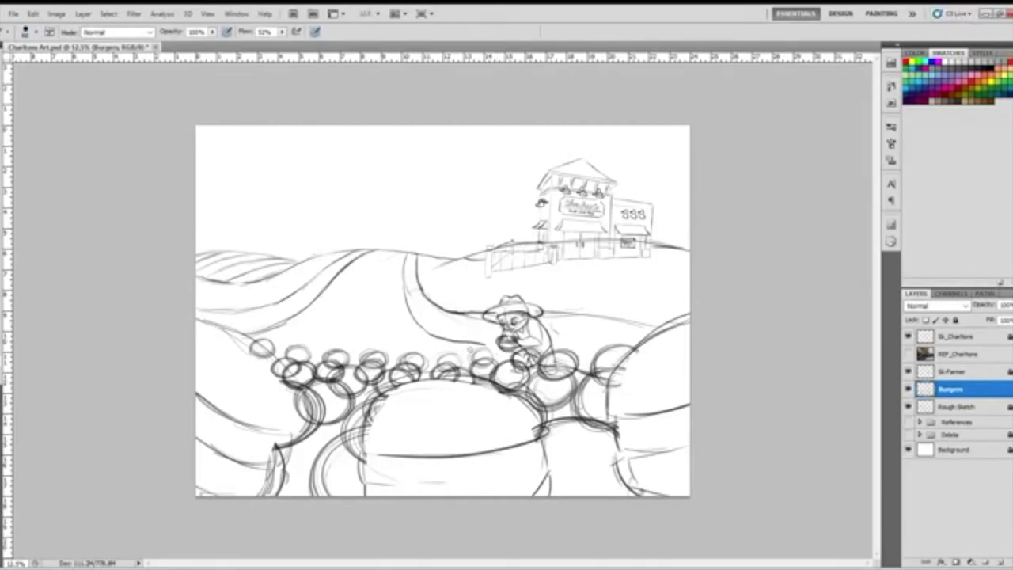
mouse_move(454, 355)
left_mouse_down()
mouse_move(462, 346)
mouse_move(467, 361)
mouse_move(462, 353)
left_mouse_up()
mouse_move(450, 356)
left_mouse_down()
mouse_move(409, 357)
mouse_move(387, 345)
mouse_move(372, 357)
mouse_move(379, 346)
mouse_move(354, 358)
mouse_move(315, 353)
mouse_move(333, 342)
mouse_move(292, 350)
mouse_move(290, 335)
mouse_move(308, 347)
mouse_move(292, 339)
mouse_move(281, 348)
mouse_move(269, 342)
mouse_move(284, 334)
mouse_move(266, 340)
mouse_move(264, 325)
mouse_move(250, 338)
left_mouse_up()
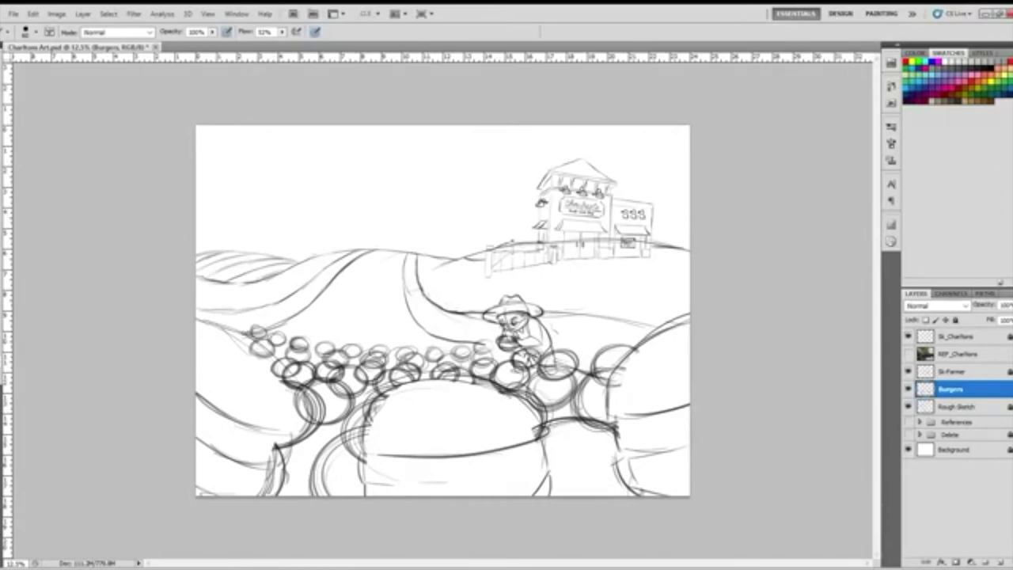
mouse_move(469, 342)
left_mouse_down()
mouse_move(394, 345)
mouse_move(401, 339)
mouse_move(363, 329)
mouse_move(358, 338)
mouse_move(265, 331)
left_mouse_up()
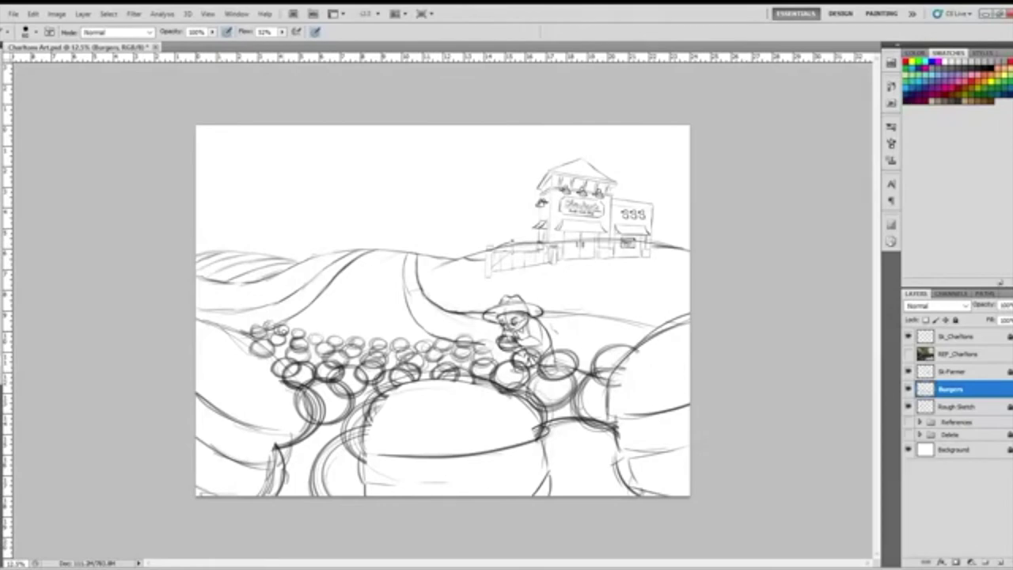
left_click_drag(437, 342, 279, 320)
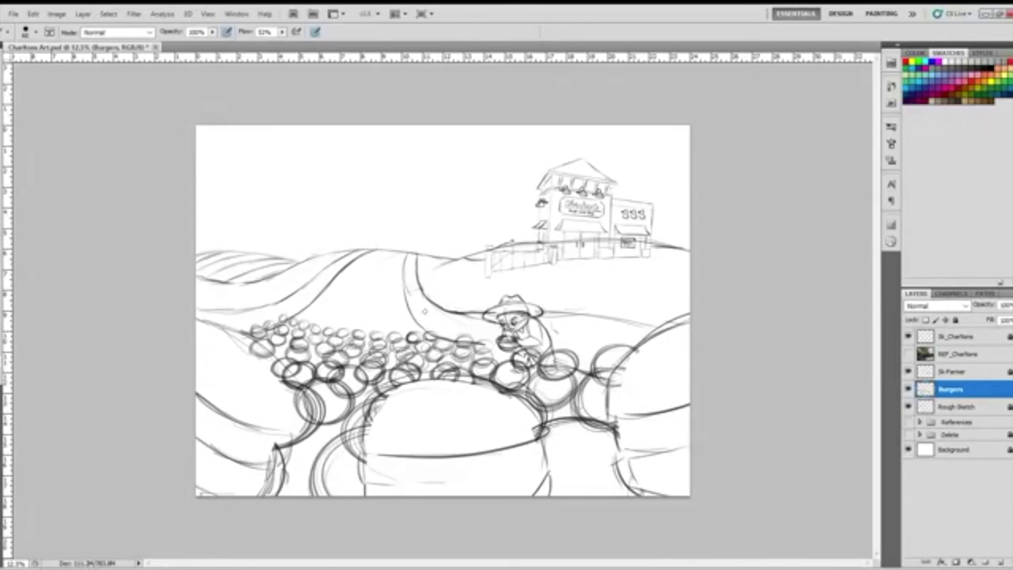
Continue the field with rows of tiny circles receding up the hill between the two path lines.
left_click_drag(425, 328, 302, 320)
mouse_move(411, 316)
left_mouse_down()
mouse_move(391, 325)
mouse_move(306, 312)
left_mouse_up()
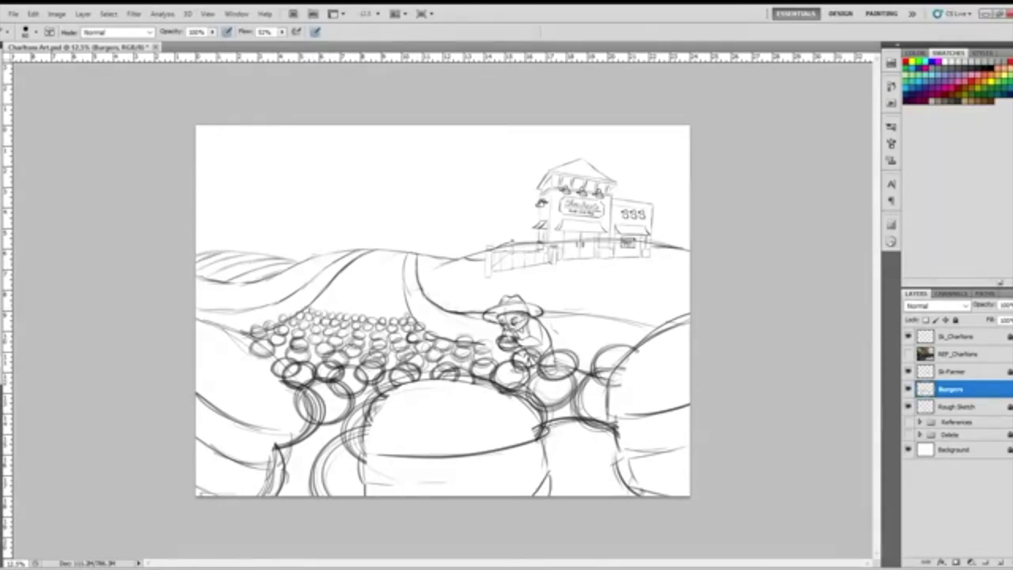
left_click_drag(407, 315, 397, 316)
left_click_drag(370, 317, 325, 307)
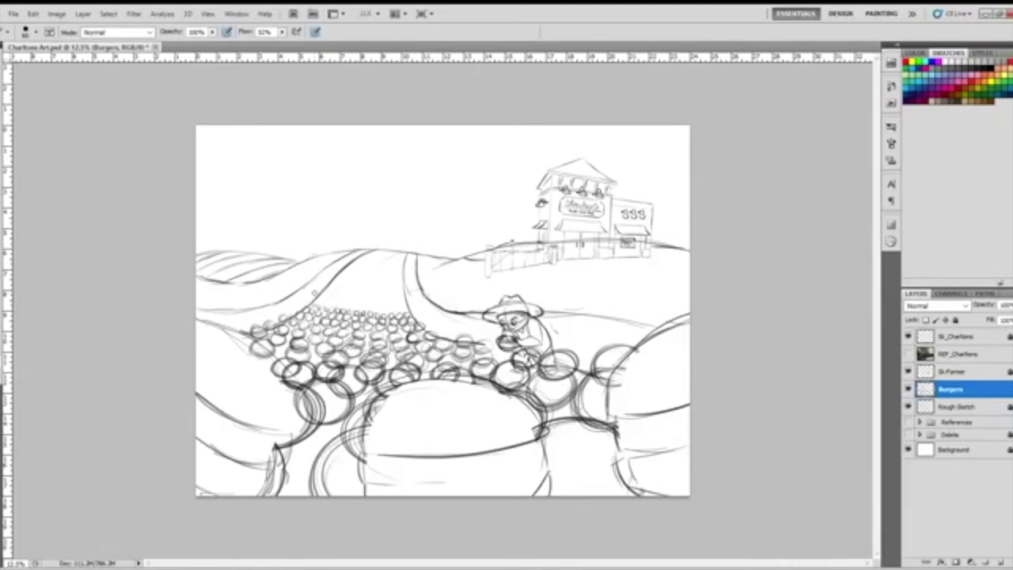
Delete the stray circle lines along the left foreground burger's edge and lower the Burgers layer's opacity to about 52%.
key("l")
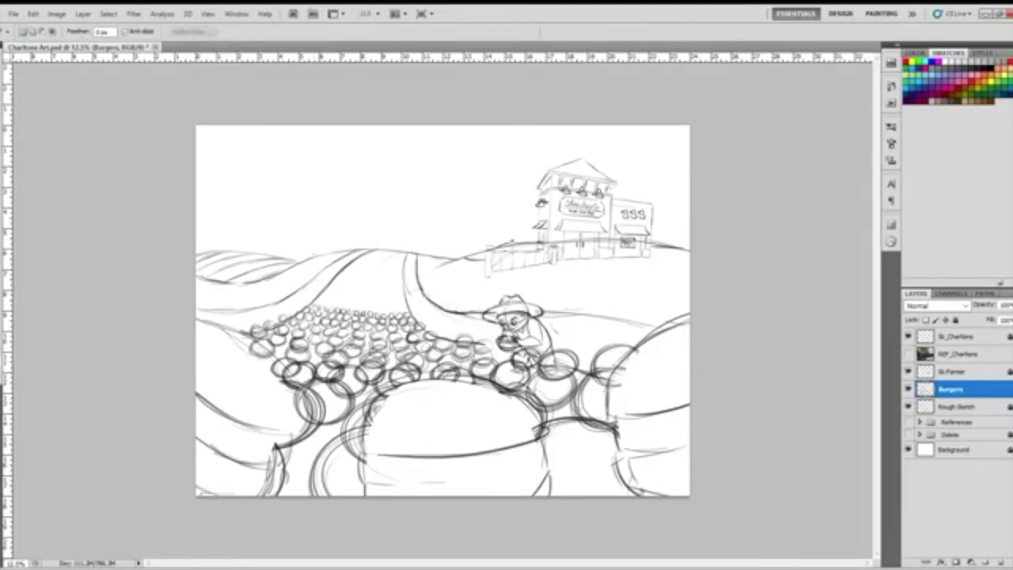
left_click_drag(303, 420, 246, 490)
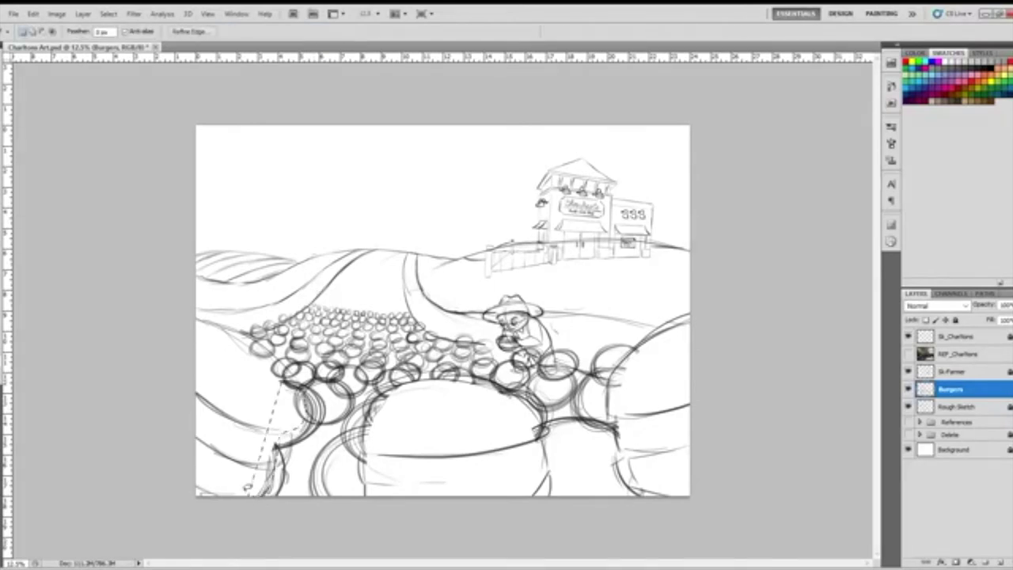
key("ctrl+d")
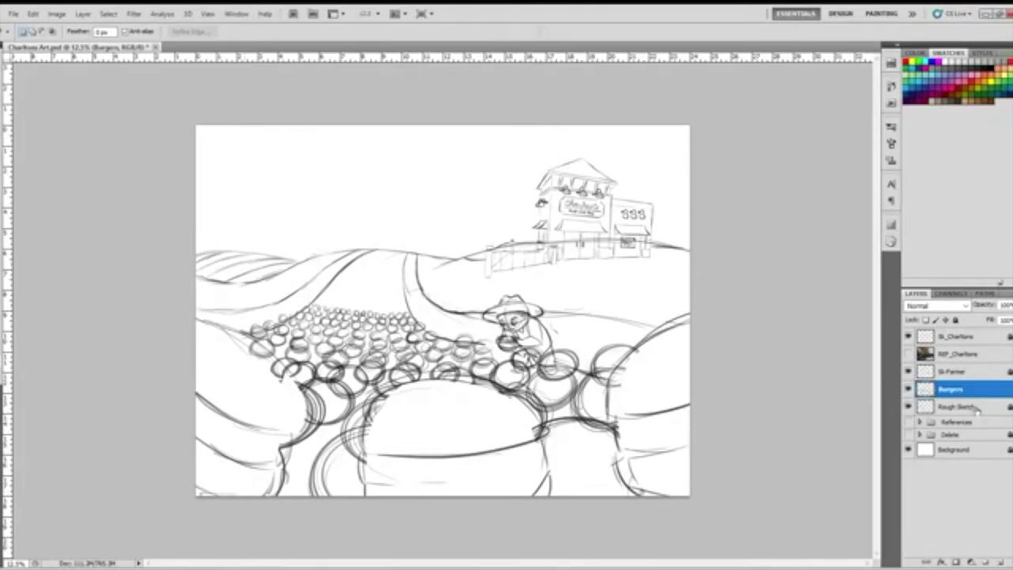
left_click(1007, 304)
left_click_drag(1005, 319, 998, 316)
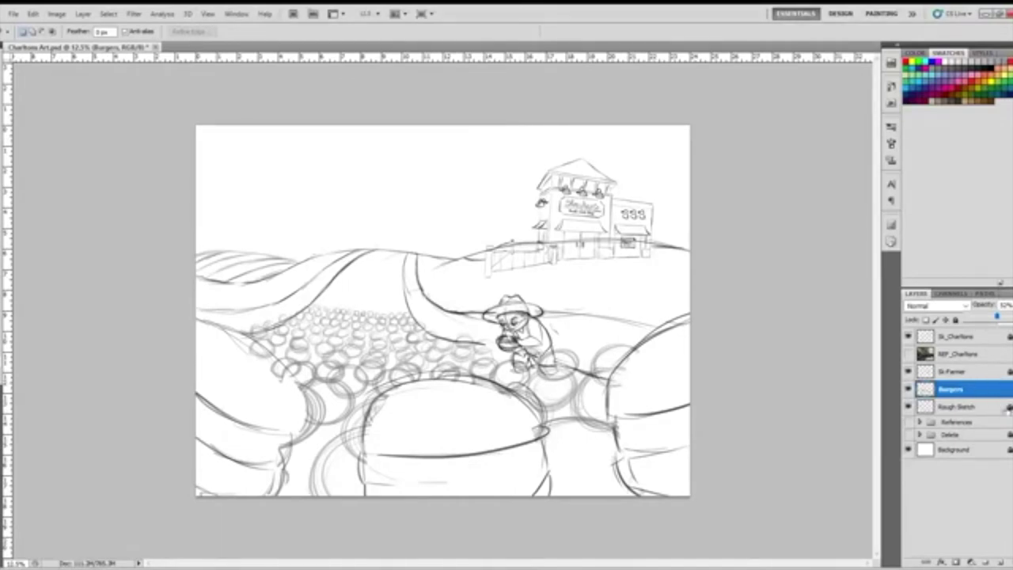
Unlock the Rough Sketch layer and merge it with the Burgers layer.
left_click(1003, 408)
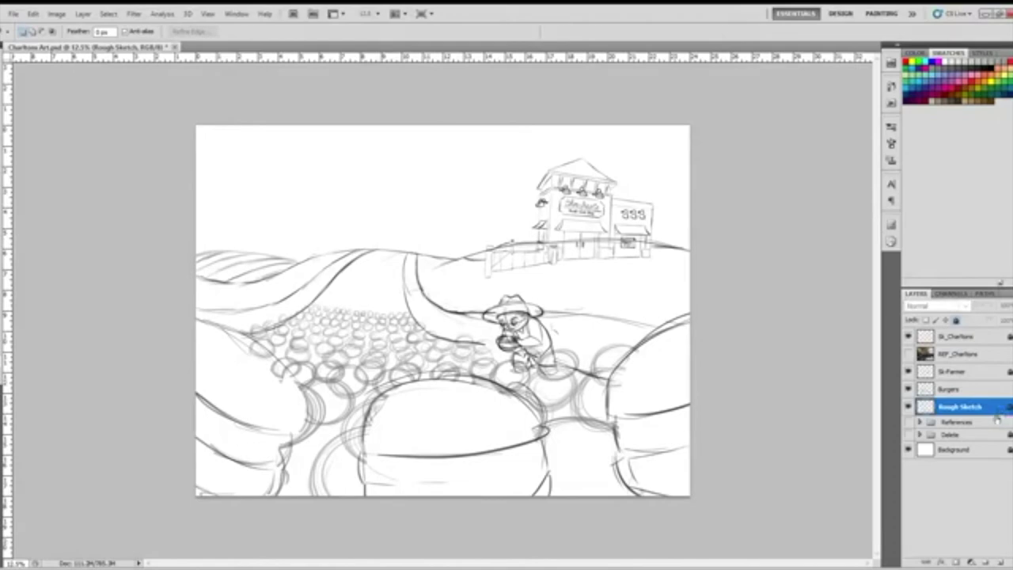
double_click(980, 405)
left_click(987, 389)
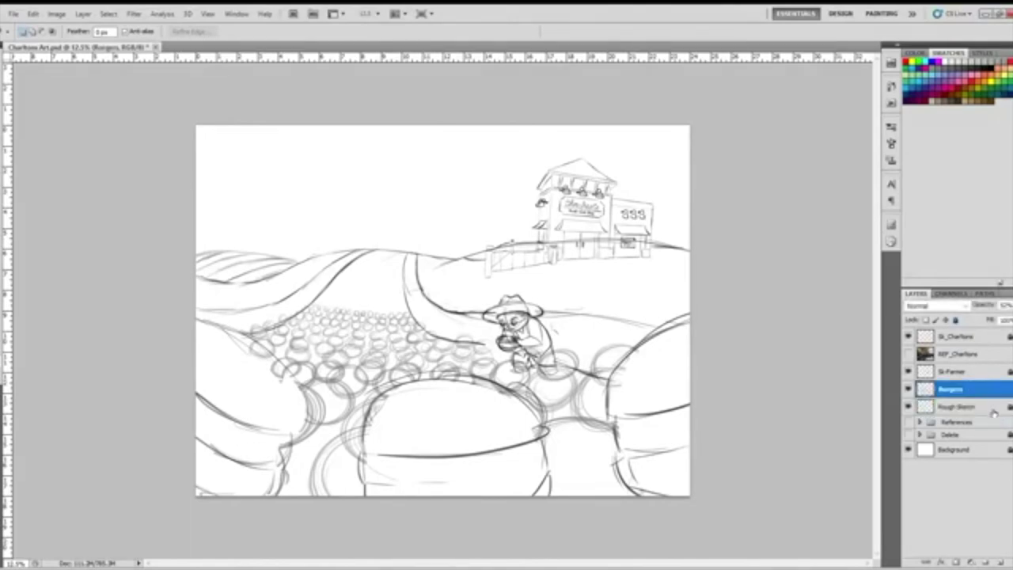
left_click(994, 412)
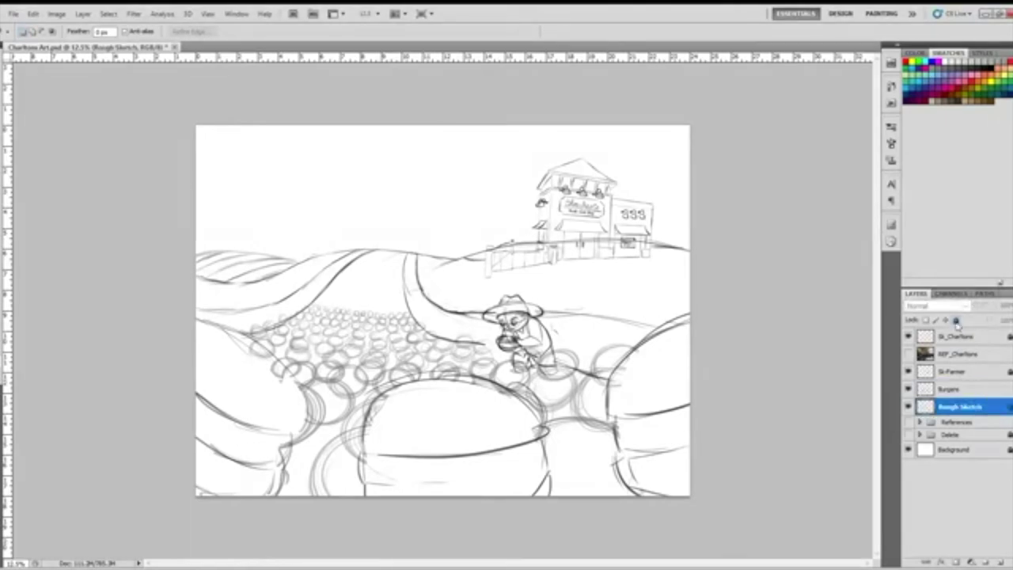
left_click(971, 392, "shift")
key("ctrl+e")
Rename the merged layer as Sk_Main and the farmer layer as Sk_Farmer.
double_click(956, 389)
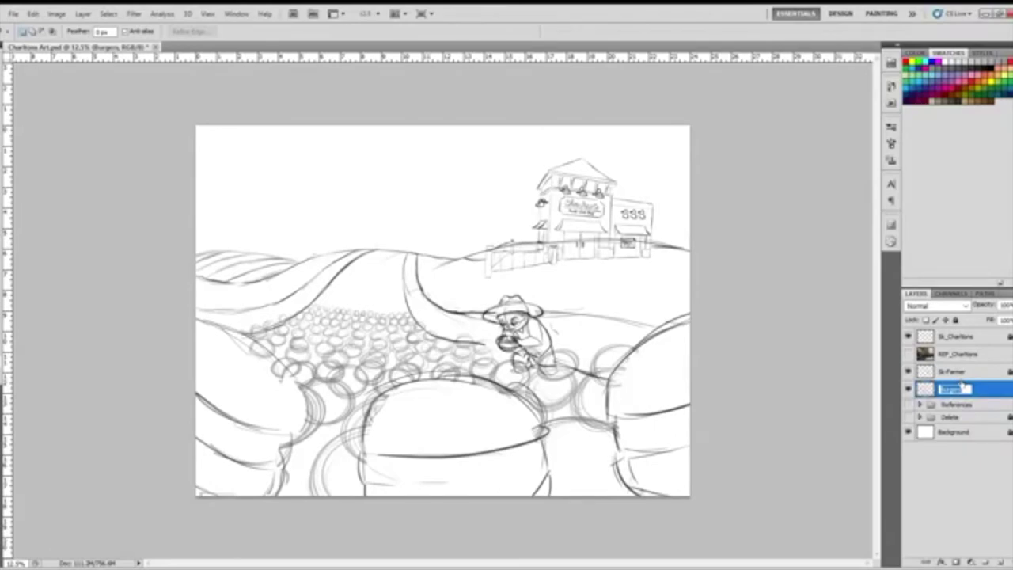
type("Sk_Main")
double_click(954, 372)
left_click(949, 372)
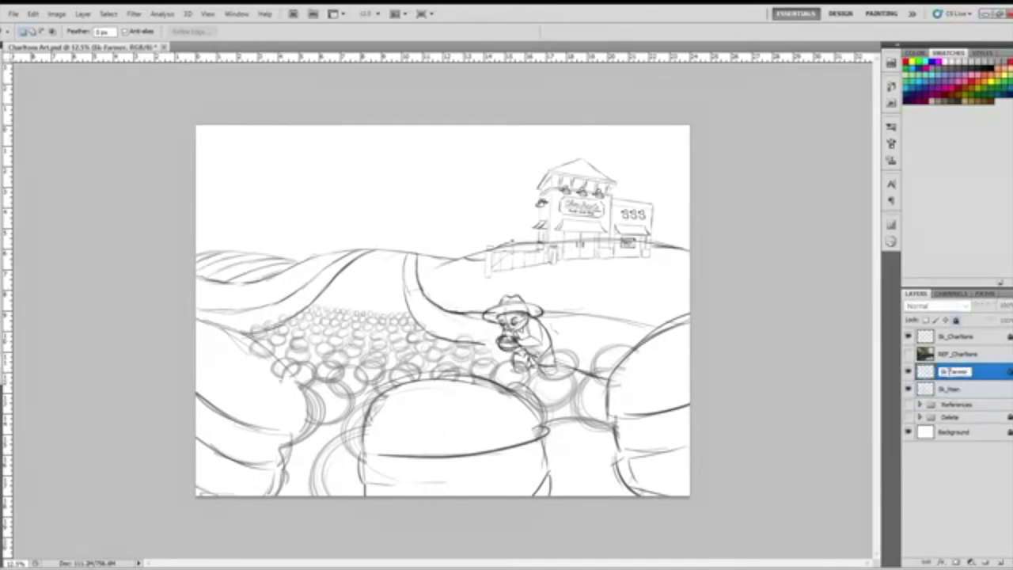
key("BackSpace")
type("_")
left_click(967, 479)
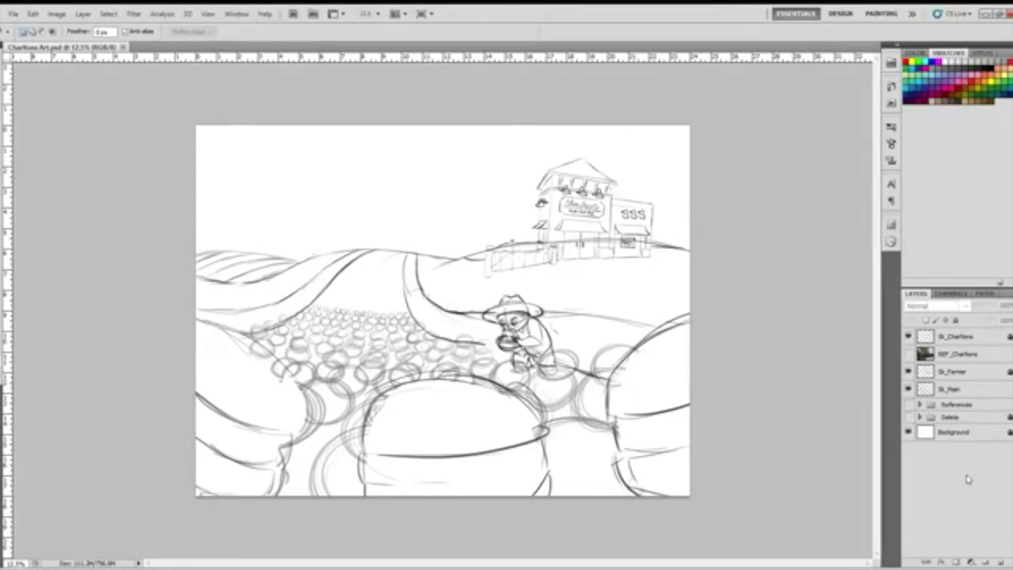
Lower the Sk_Main layer's opacity to about 50%.
left_click(965, 389)
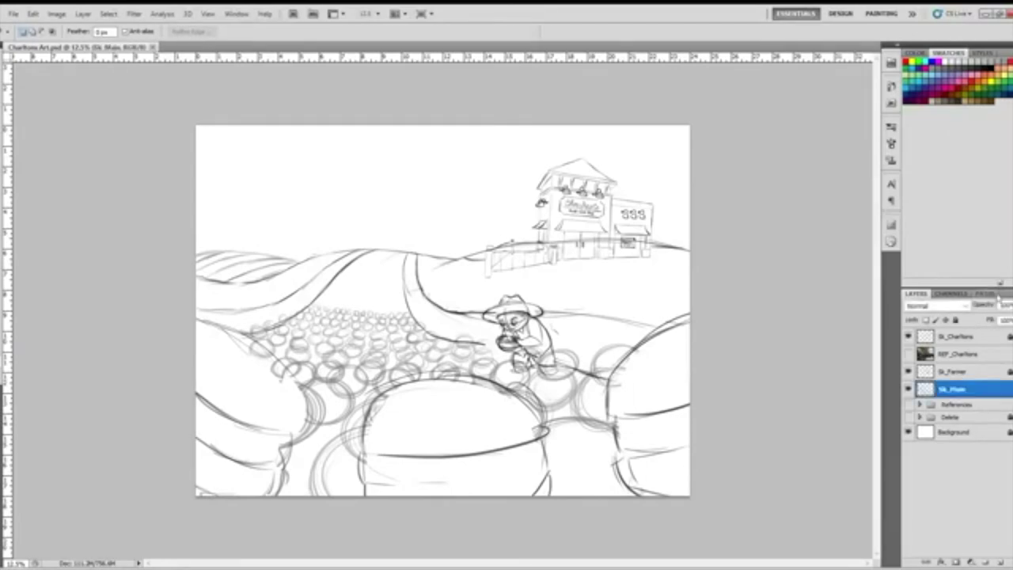
left_click(1002, 306)
mouse_move(996, 316)
left_mouse_down()
mouse_move(987, 319)
mouse_move(997, 318)
left_mouse_up()
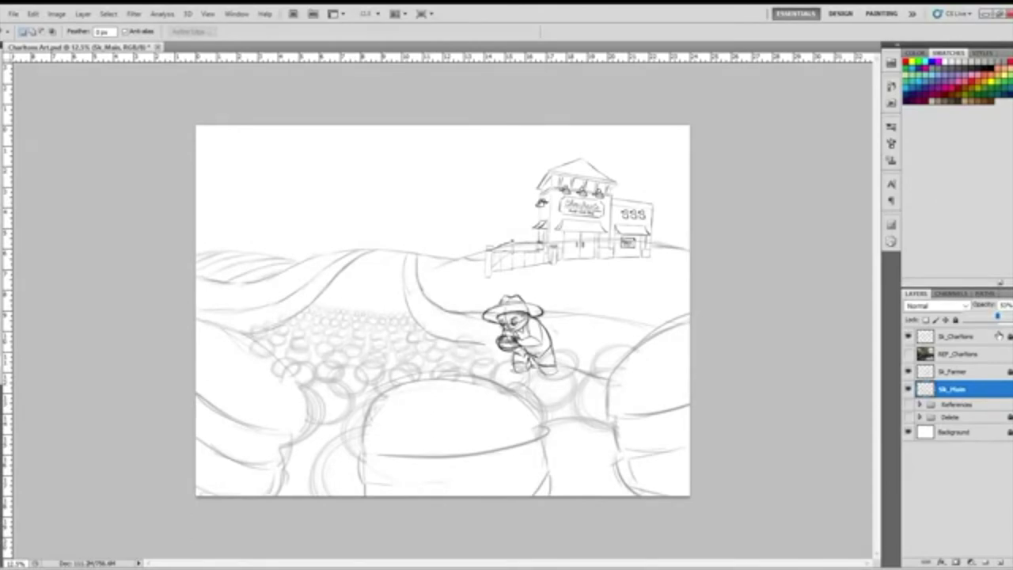
Show the Burger reference photo and move it out of the References group to directly above the Sk_Main layer.
left_click(919, 405)
left_click(919, 404)
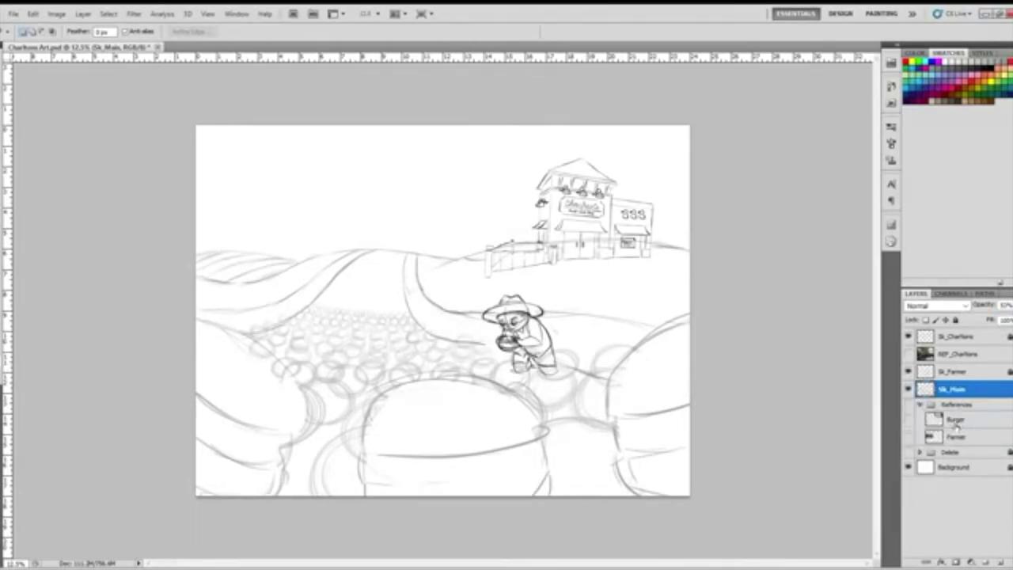
left_click(910, 419)
left_click_drag(956, 420, 959, 388)
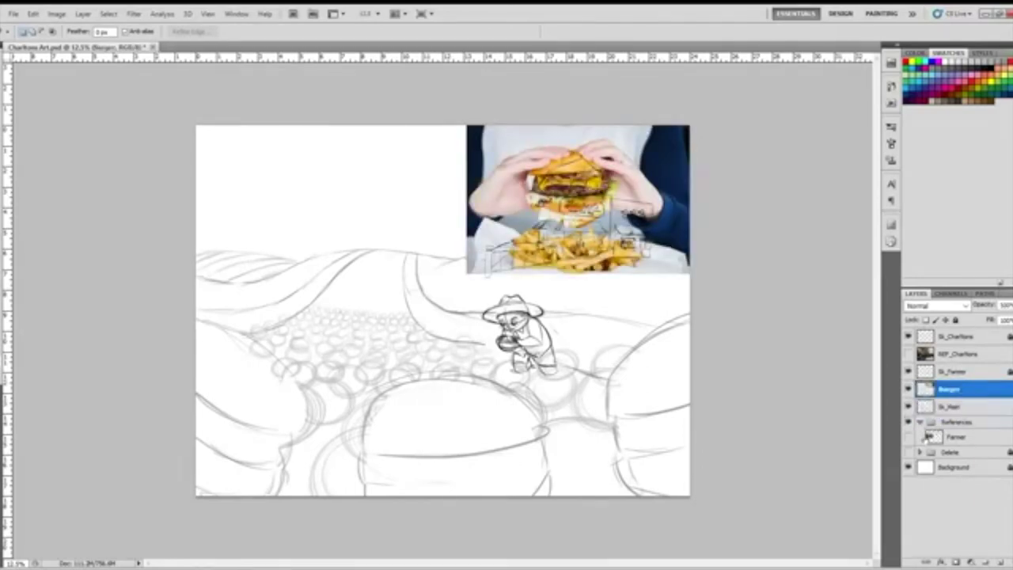
left_click(919, 423)
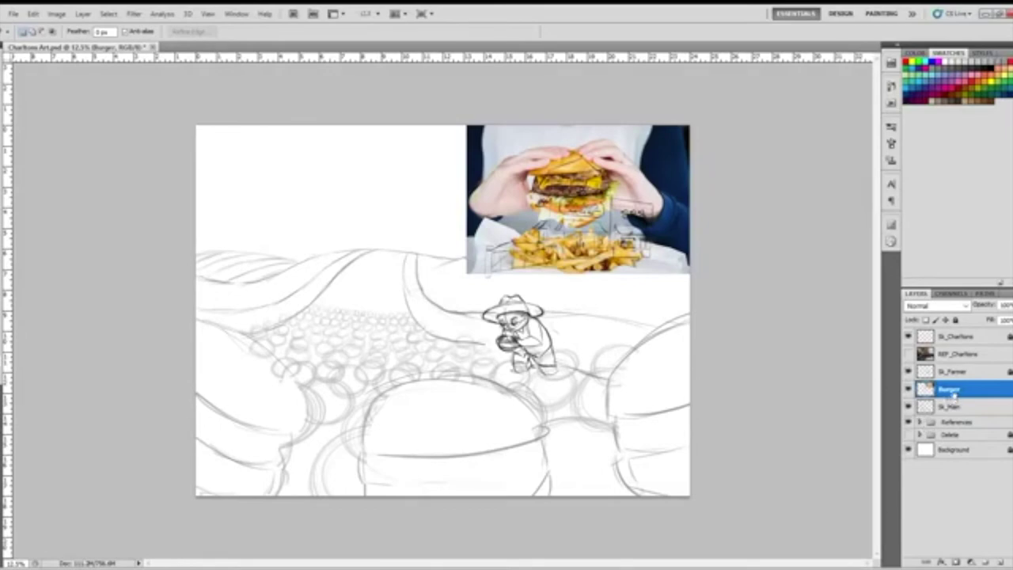
Move the REF_Charltons layer into the References group and bring the Burger layer to the top of the stack.
left_click_drag(970, 361, 964, 420)
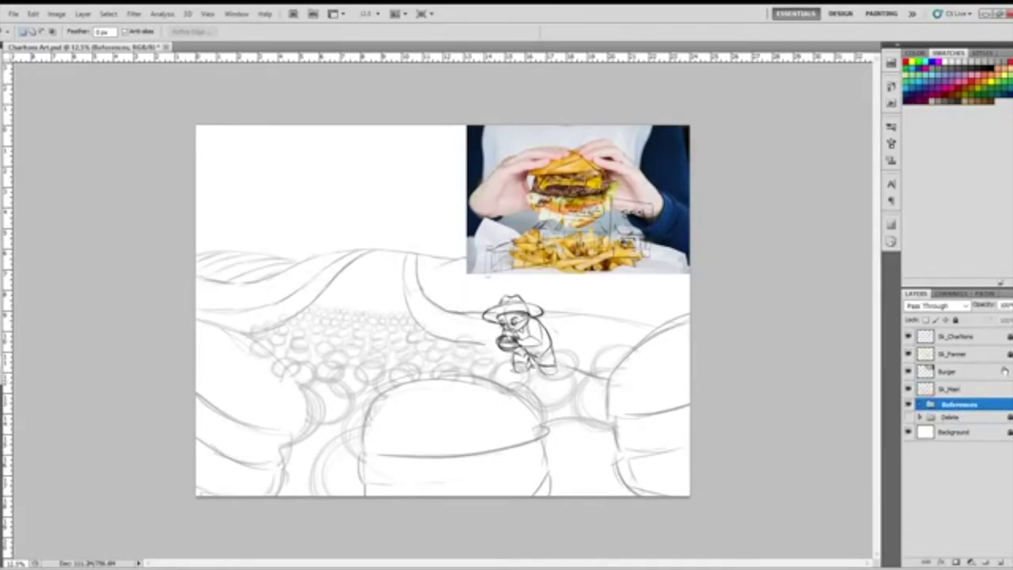
left_click_drag(957, 377, 959, 338)
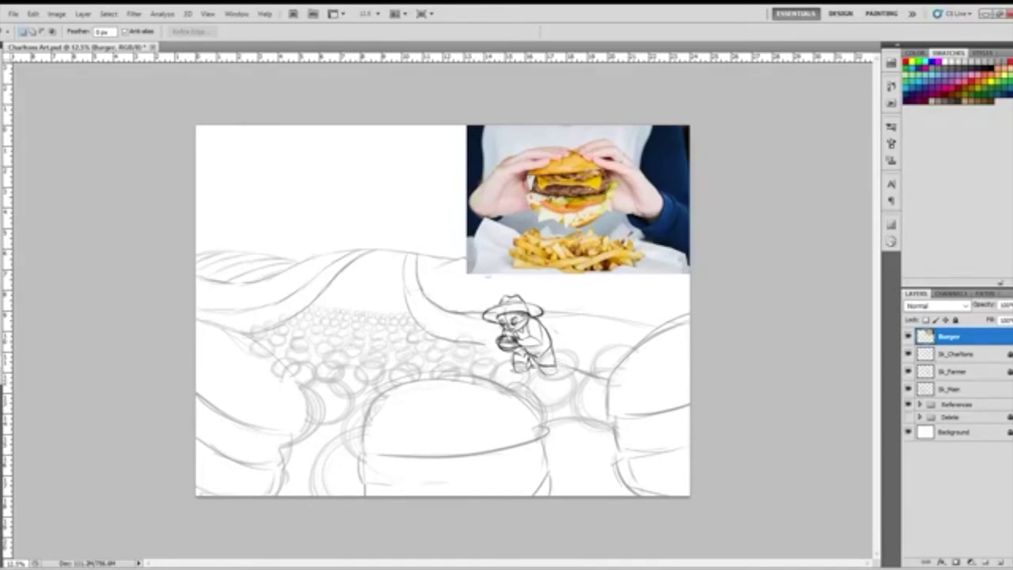
Enlarge the burger photo to about 165% and place it over the canvas's left side, partly beyond the edge.
key("v")
left_click_drag(466, 274, 332, 369)
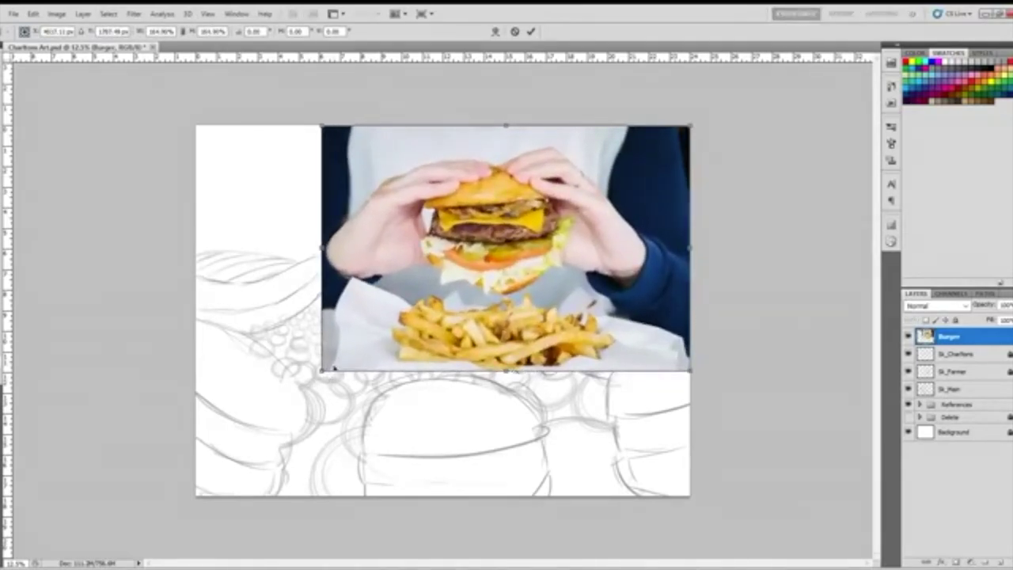
key("Return")
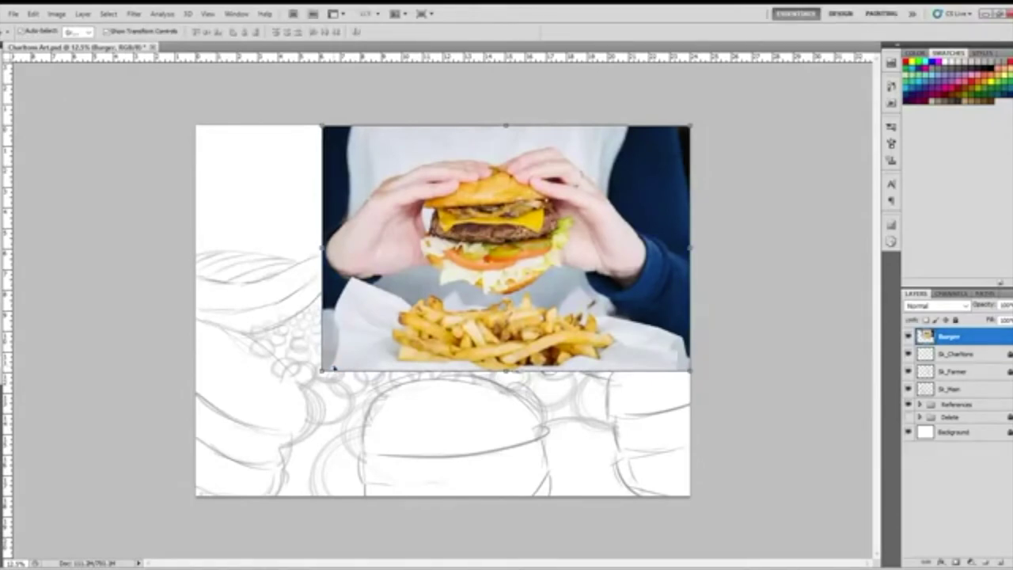
left_click_drag(602, 319, 401, 323)
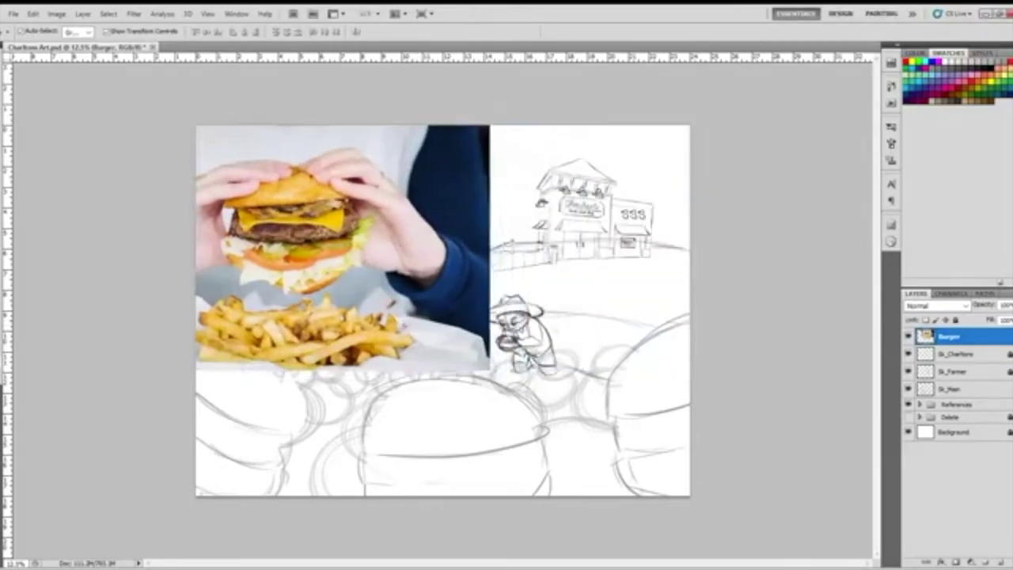
key("ctrl+t")
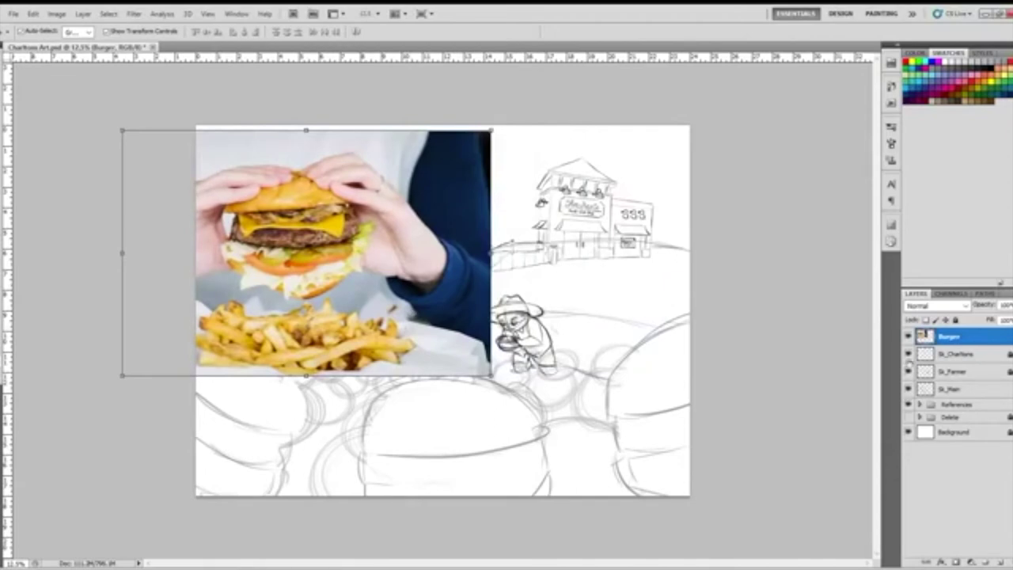
Hide the Sk_Charltons, Sk_Farmer and Sk_Main layers.
left_click(908, 354)
left_click(908, 371)
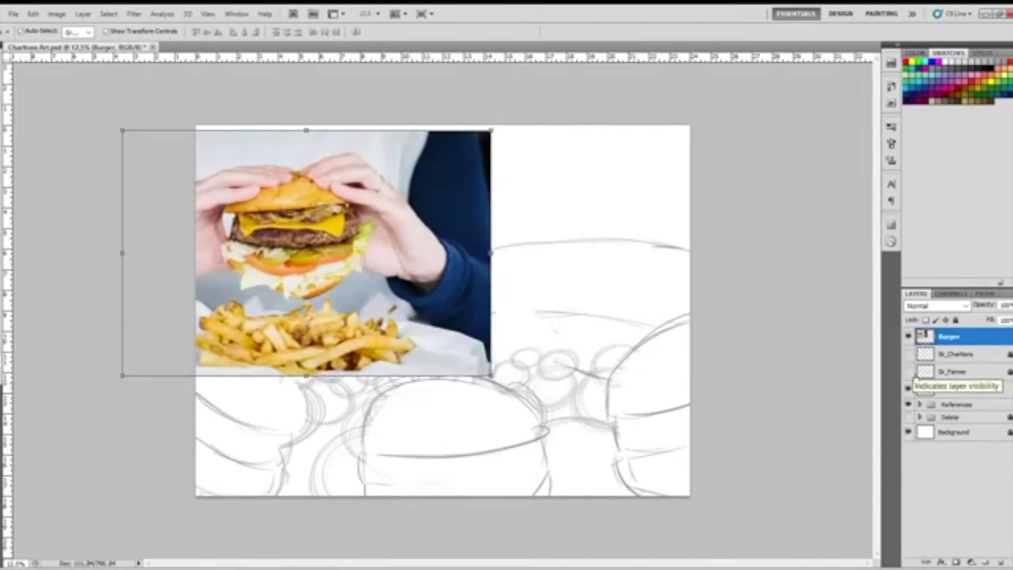
left_click(908, 388)
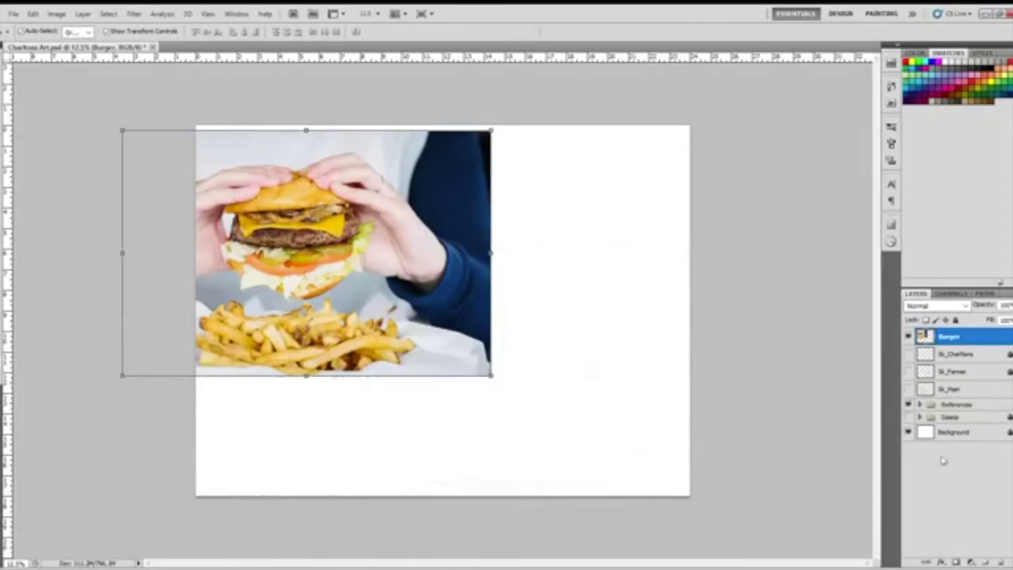
Add a new layer at the top of the stack and name it Sk_Burger.
left_click(999, 560)
mouse_move(949, 340)
left_mouse_down()
mouse_move(963, 414)
mouse_move(961, 339)
left_mouse_up()
double_click(959, 338)
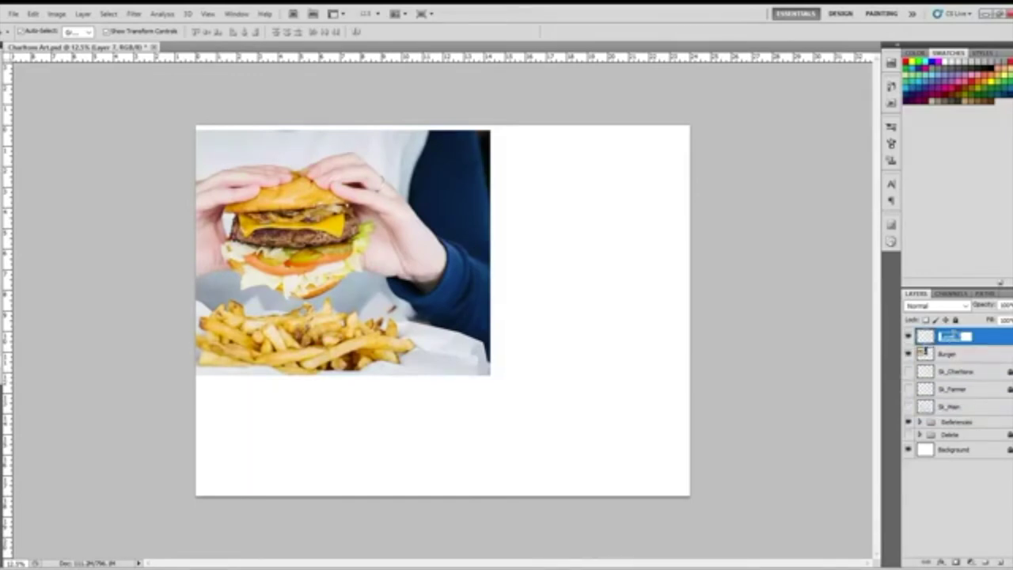
type("Sk")
key("BackSpace")
type("_Burger")
key("Return")
Add another blank layer and place it between the Sk_Burger and Burger layers.
key("b")
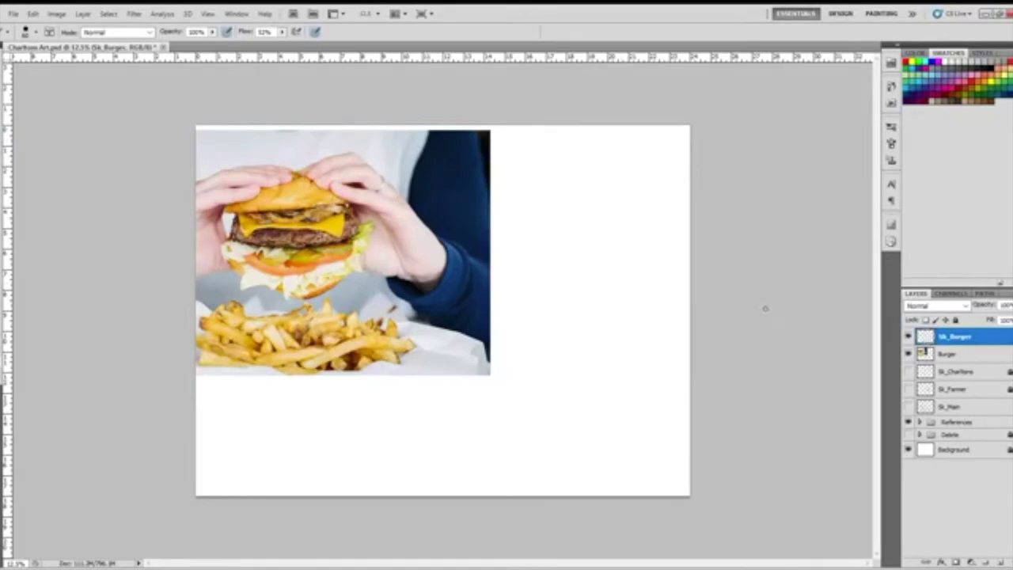
left_click(1001, 563)
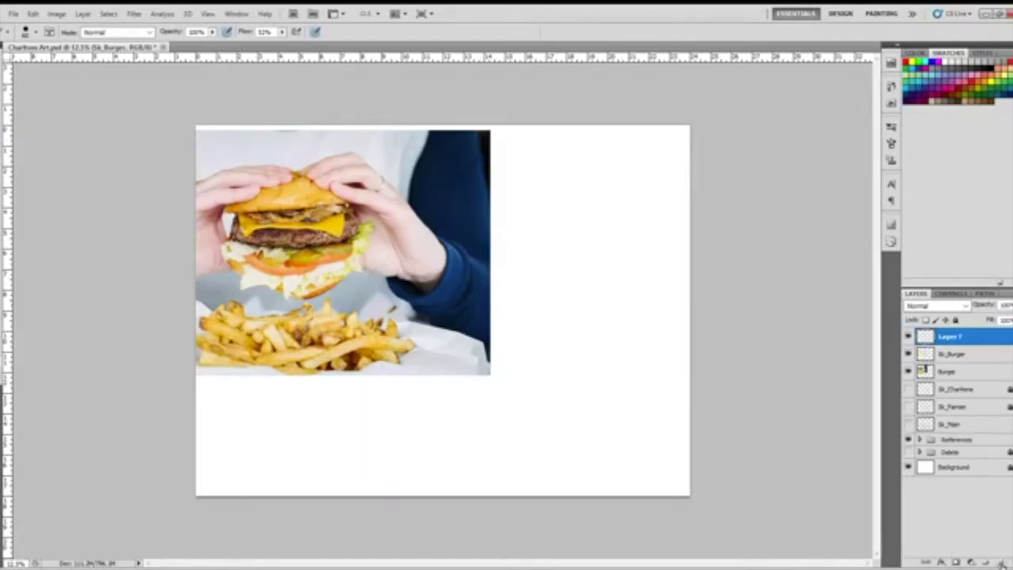
left_click_drag(953, 338, 954, 364)
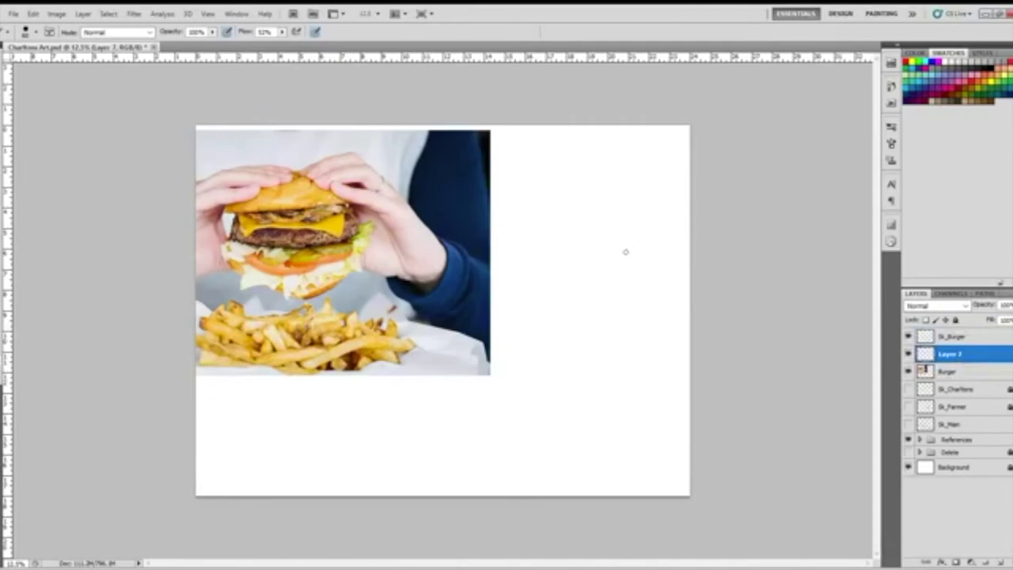
Sketch the domed top bun with a curved lower edge in the blank area beside the burger photo.
mouse_move(516, 217)
left_mouse_down()
mouse_move(583, 183)
mouse_move(648, 212)
left_mouse_up()
mouse_move(622, 190)
left_mouse_down()
mouse_move(660, 221)
mouse_move(579, 184)
mouse_move(624, 192)
left_mouse_up()
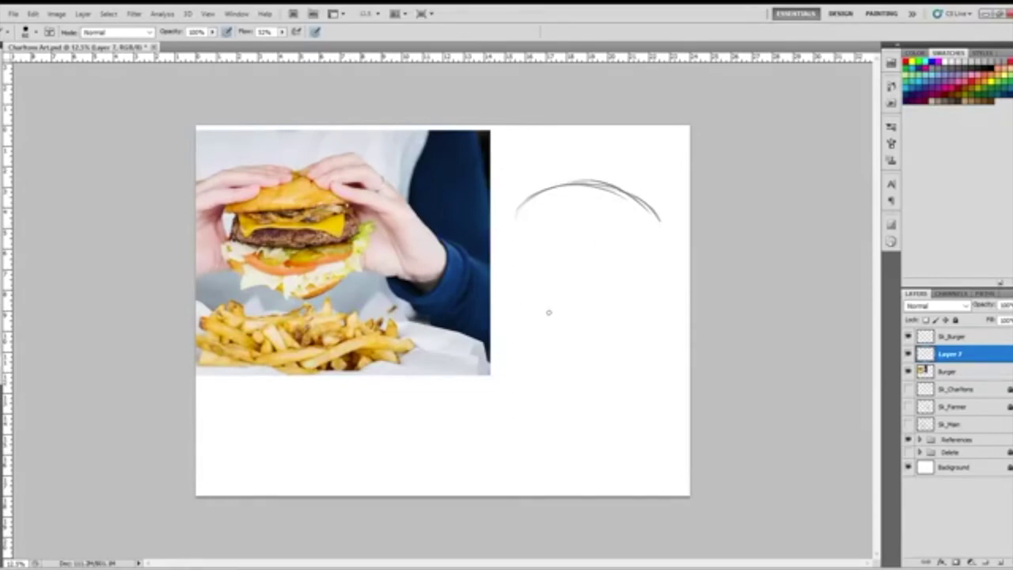
left_click_drag(518, 206, 511, 220)
mouse_move(525, 226)
left_mouse_down()
mouse_move(640, 233)
mouse_move(659, 223)
left_mouse_up()
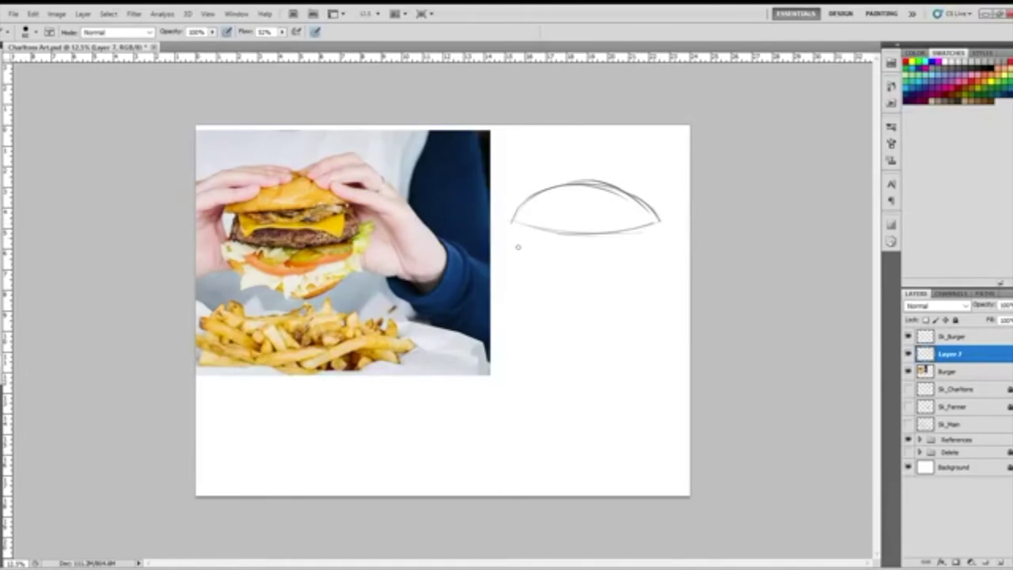
Sketch the rounded bottom bun below the top bun and outline the patty resting on it.
mouse_move(522, 275)
left_mouse_down()
mouse_move(605, 287)
mouse_move(523, 277)
mouse_move(580, 287)
mouse_move(627, 281)
mouse_move(581, 288)
mouse_move(611, 286)
mouse_move(655, 265)
left_mouse_up()
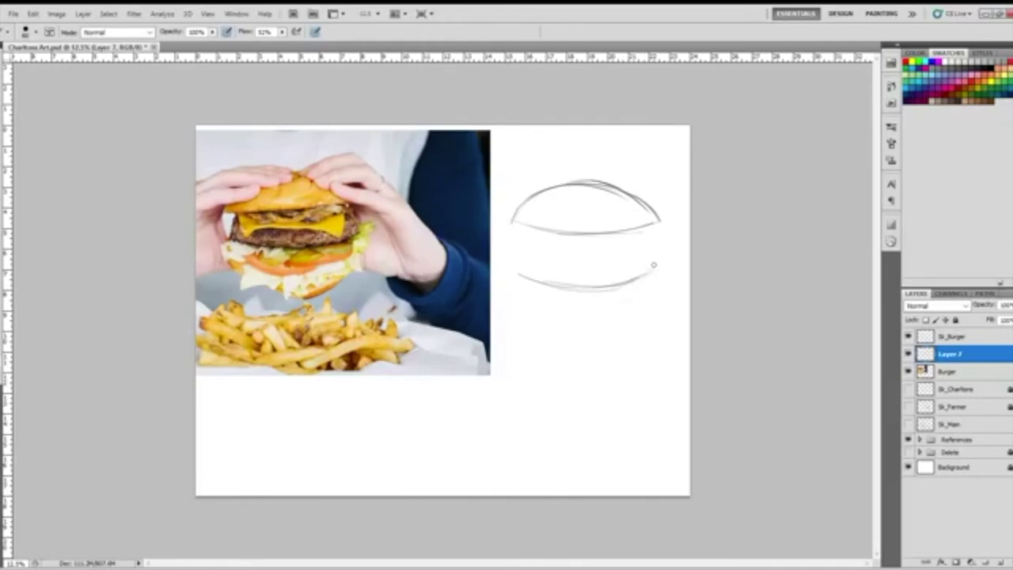
mouse_move(510, 277)
left_mouse_down()
mouse_move(579, 319)
mouse_move(566, 316)
mouse_move(626, 306)
mouse_move(589, 319)
mouse_move(645, 292)
mouse_move(657, 266)
left_mouse_up()
left_click_drag(513, 269, 545, 252)
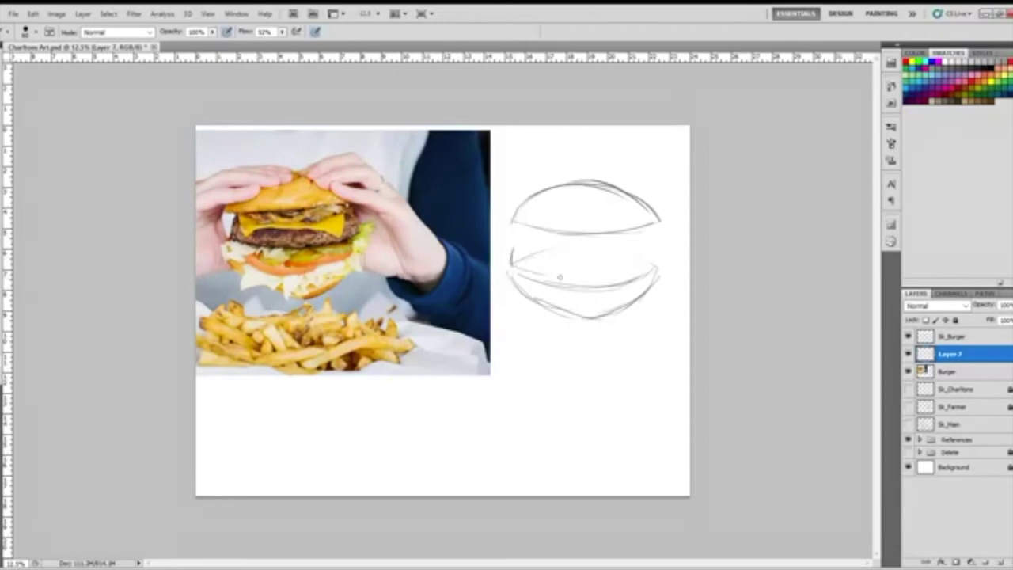
left_click_drag(592, 278, 642, 267)
left_click_drag(638, 270, 655, 253)
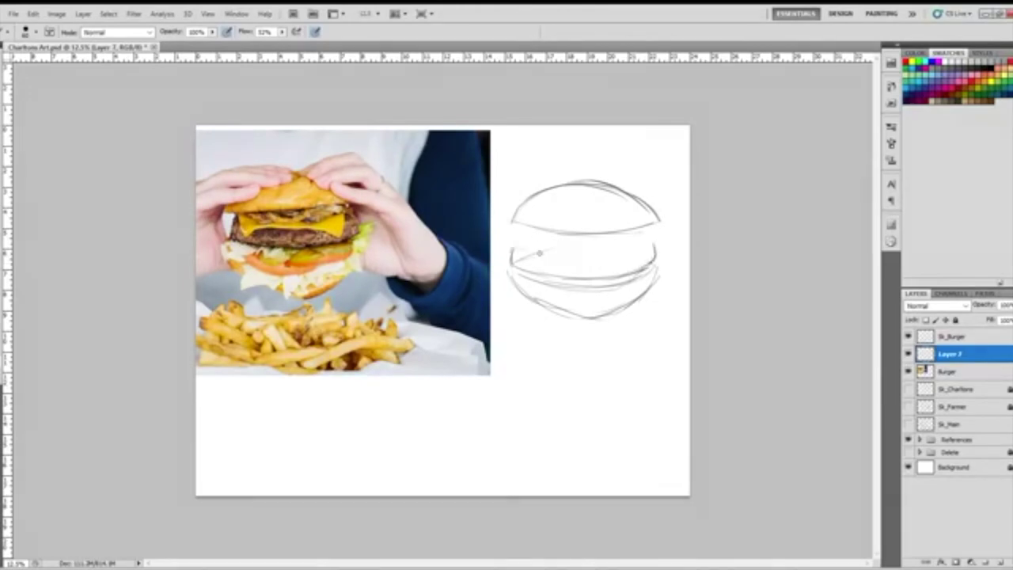
left_click_drag(536, 253, 628, 254)
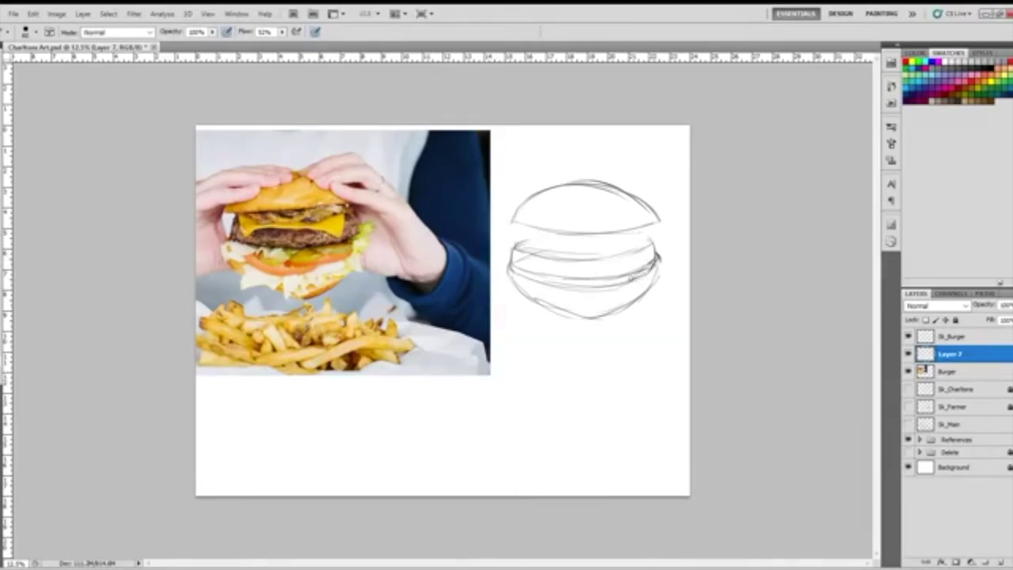
Strengthen the bottom bun's rim and side curves and draw a flatter base line across it.
mouse_move(649, 269)
left_mouse_down()
mouse_move(625, 284)
mouse_move(656, 276)
left_mouse_up()
mouse_move(508, 262)
left_mouse_down()
mouse_move(517, 283)
mouse_move(611, 285)
left_mouse_up()
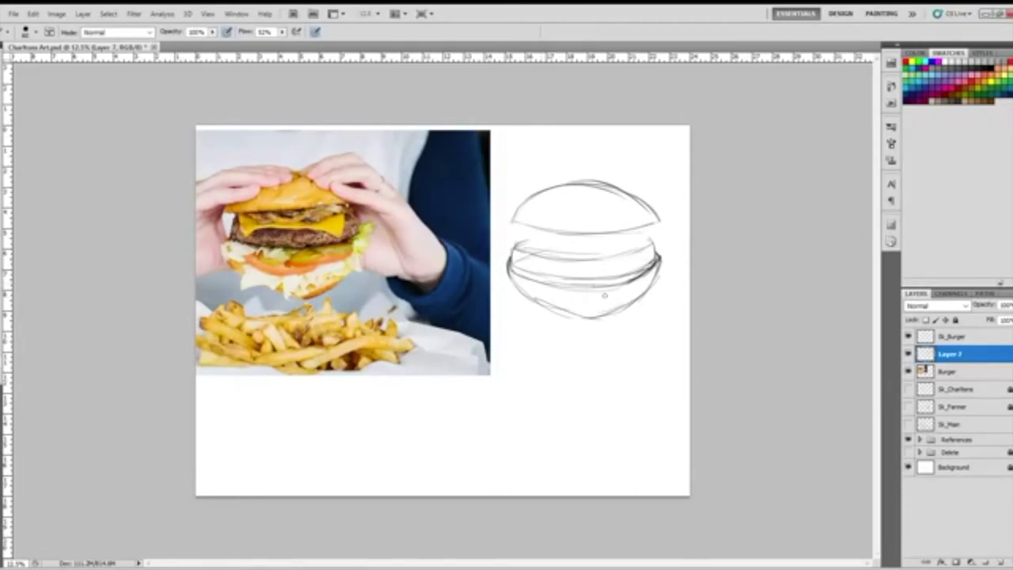
mouse_move(525, 298)
left_mouse_down()
mouse_move(603, 310)
mouse_move(639, 298)
left_mouse_up()
Delete the excess curve beneath the bottom bun's base line and merge the sketch layer down into the Burger layer.
key("l")
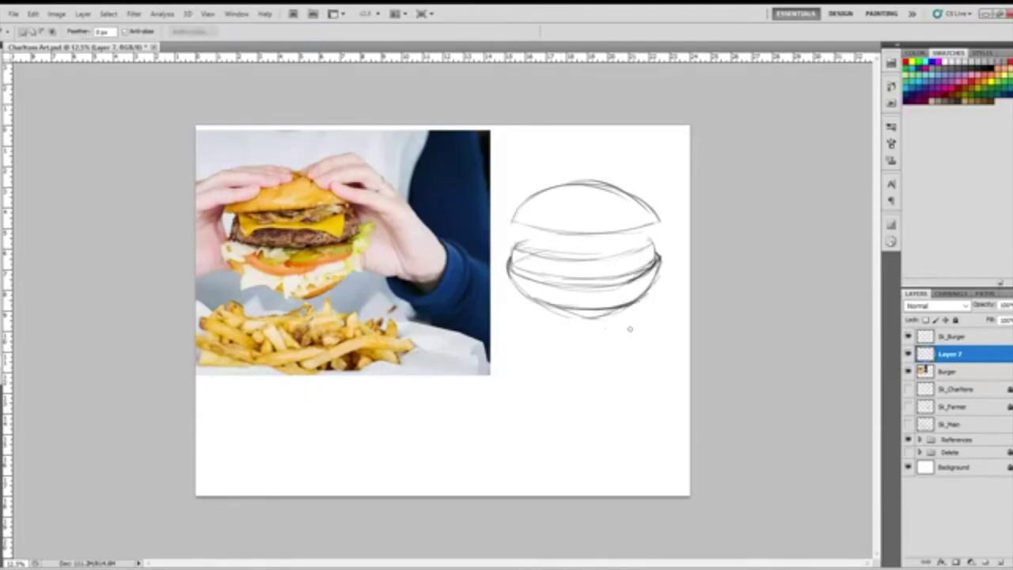
mouse_move(647, 301)
left_mouse_down()
mouse_move(527, 313)
mouse_move(649, 329)
mouse_move(654, 305)
left_mouse_up()
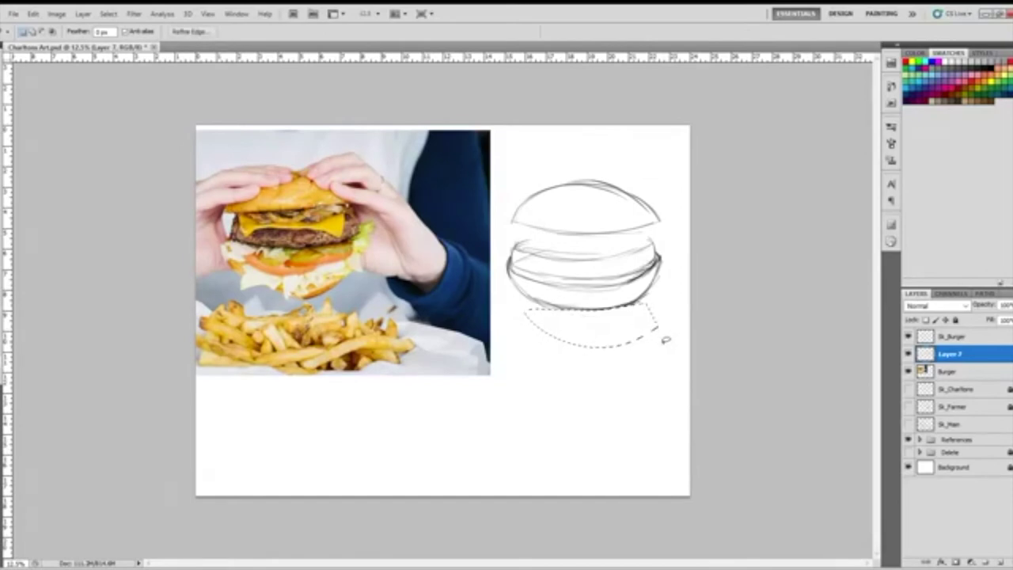
key("ctrl+e")
key("ctrl+d")
key("v")
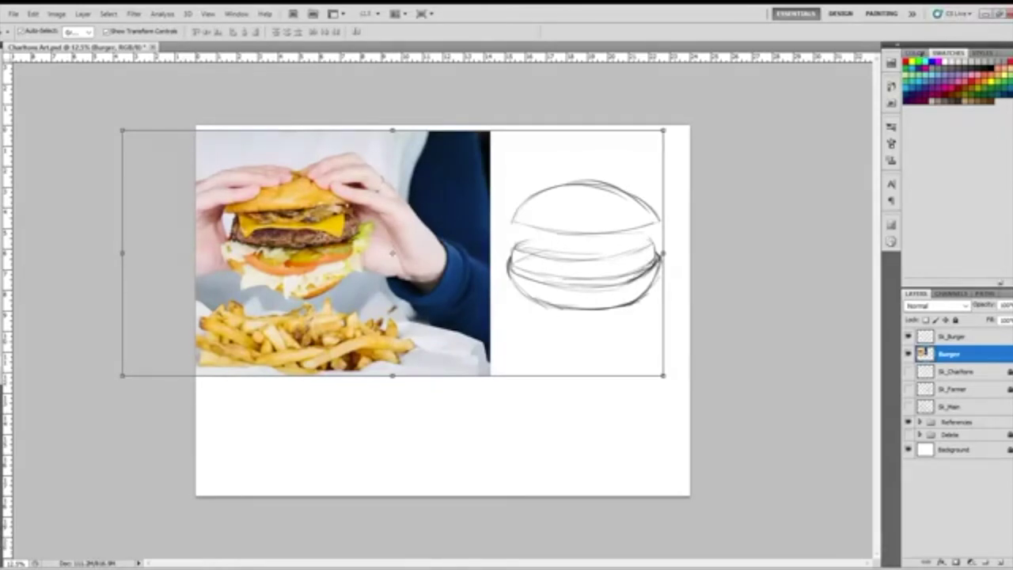
Sketch the patty's curved upper edge with pointed folds at both of its sides.
key("b")
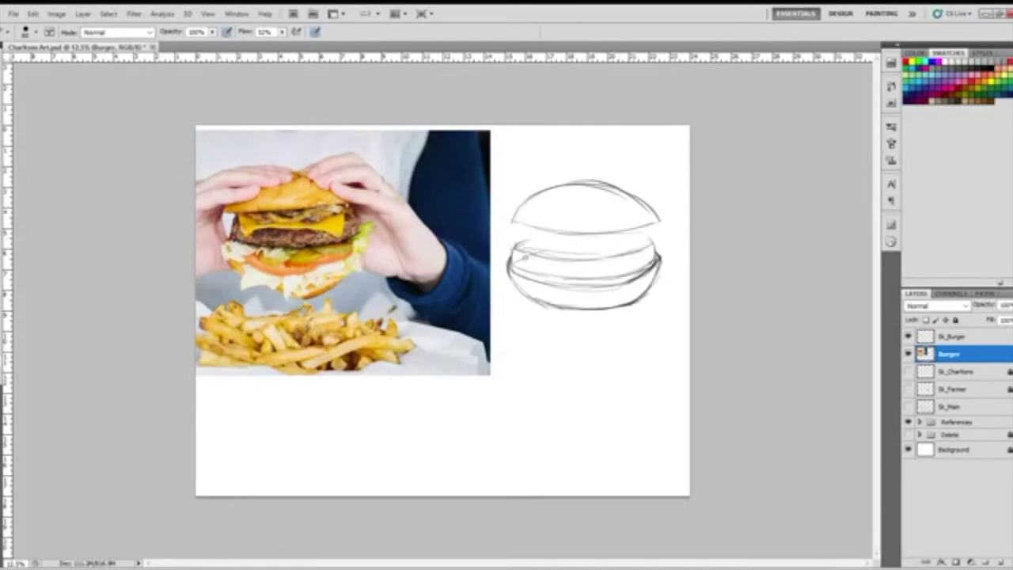
left_click_drag(530, 261, 545, 254)
mouse_move(545, 253)
left_mouse_down()
mouse_move(622, 253)
mouse_move(634, 264)
left_mouse_up()
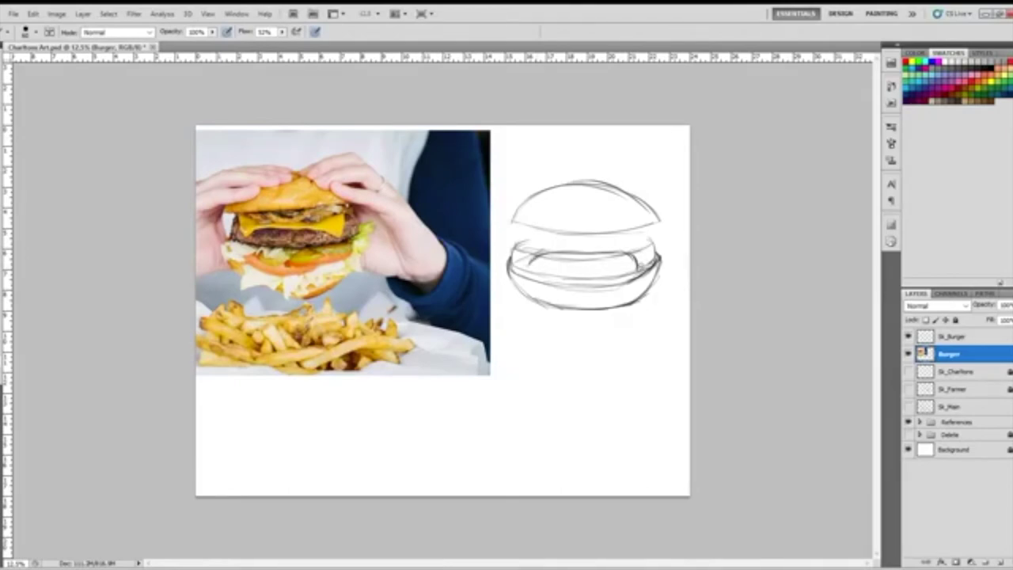
mouse_move(648, 255)
left_mouse_down()
mouse_move(641, 268)
mouse_move(651, 237)
left_mouse_up()
left_click_drag(529, 265, 523, 242)
Draw oval slices with ridged edges on both sides above the patty.
mouse_move(522, 236)
left_mouse_down()
mouse_move(545, 248)
mouse_move(529, 247)
mouse_move(544, 233)
mouse_move(554, 246)
left_mouse_up()
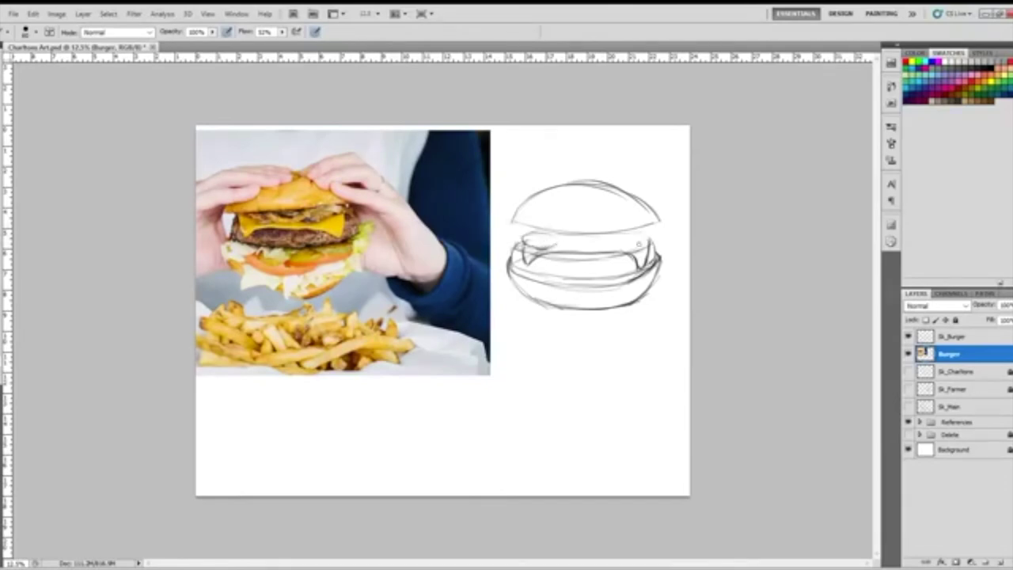
mouse_move(643, 242)
left_mouse_down()
mouse_move(609, 245)
mouse_move(638, 243)
mouse_move(610, 242)
mouse_move(627, 246)
mouse_move(629, 233)
mouse_move(611, 241)
left_mouse_up()
left_click_drag(525, 246, 519, 236)
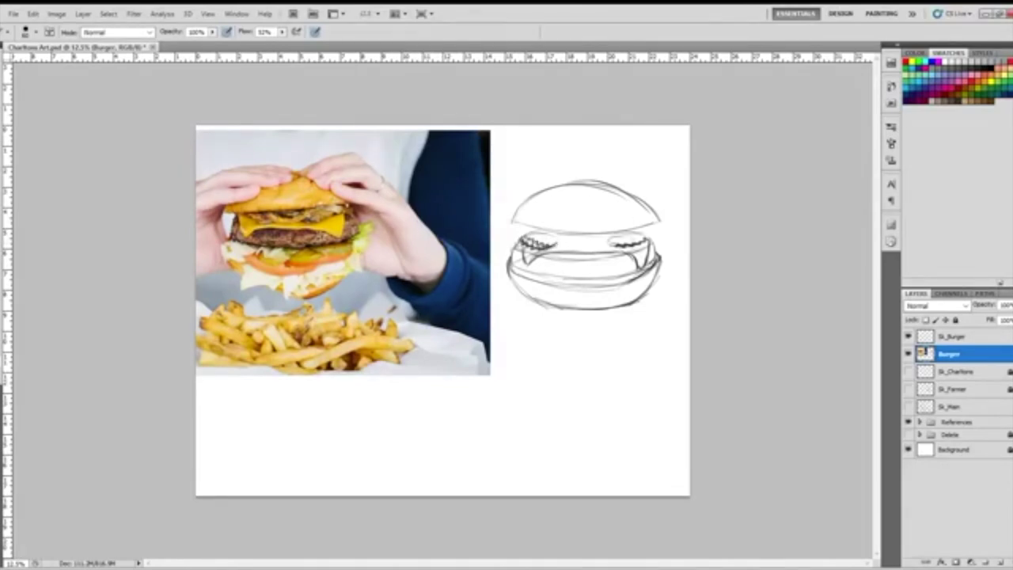
left_click_drag(629, 247, 632, 238)
Fill the gap beneath the top bun with leafy folds and draw sauce drips over the bottom bun's rim.
mouse_move(540, 235)
left_mouse_down()
mouse_move(563, 248)
mouse_move(592, 245)
mouse_move(521, 235)
mouse_move(533, 227)
left_mouse_up()
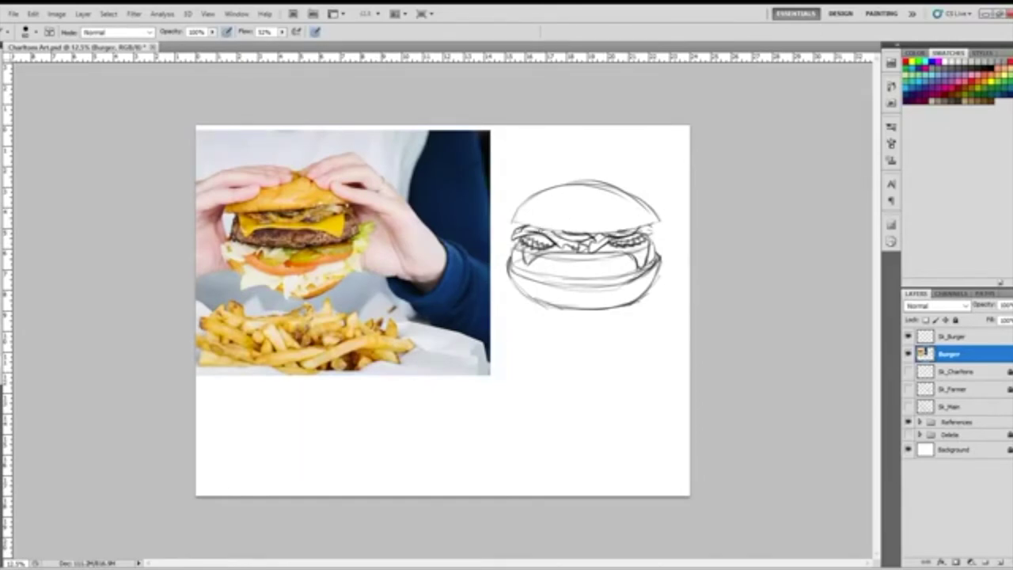
left_click_drag(519, 226, 547, 231)
mouse_move(551, 280)
left_mouse_down()
mouse_move(617, 283)
mouse_move(620, 294)
mouse_move(646, 266)
left_mouse_up()
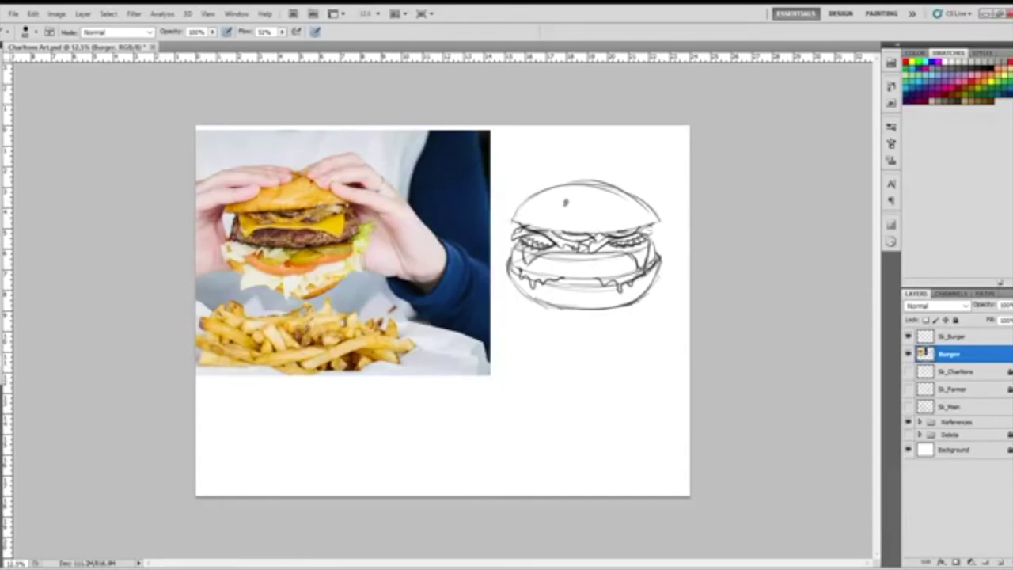
Scatter small sesame seeds across the top bun.
left_click(566, 204)
left_click(594, 209)
left_click(611, 208)
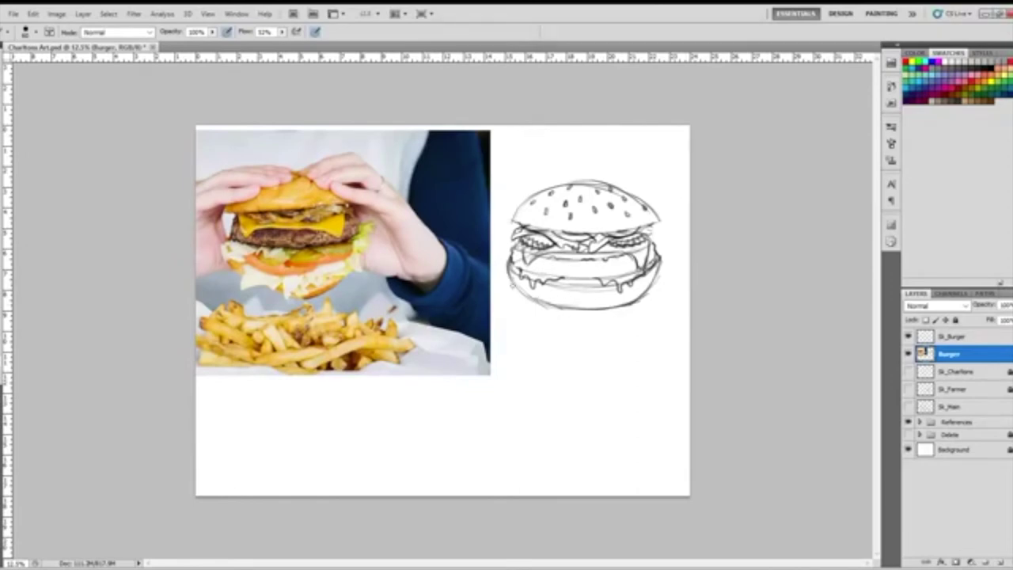
Redraw the bottom bun's base higher, clearing the old lines beneath it, and darken the top bun's outline.
mouse_move(512, 285)
left_mouse_down()
mouse_move(577, 306)
mouse_move(563, 301)
mouse_move(637, 299)
mouse_move(655, 270)
mouse_move(649, 287)
left_mouse_up()
key("l")
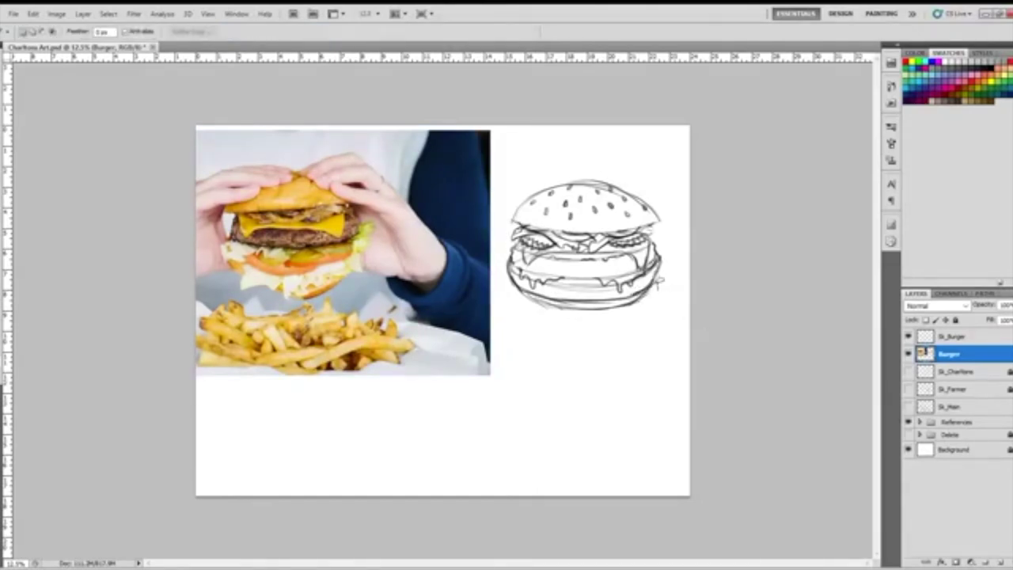
mouse_move(646, 289)
left_mouse_down()
mouse_move(581, 301)
mouse_move(516, 284)
mouse_move(599, 355)
mouse_move(673, 299)
left_mouse_up()
key("ctrl+d")
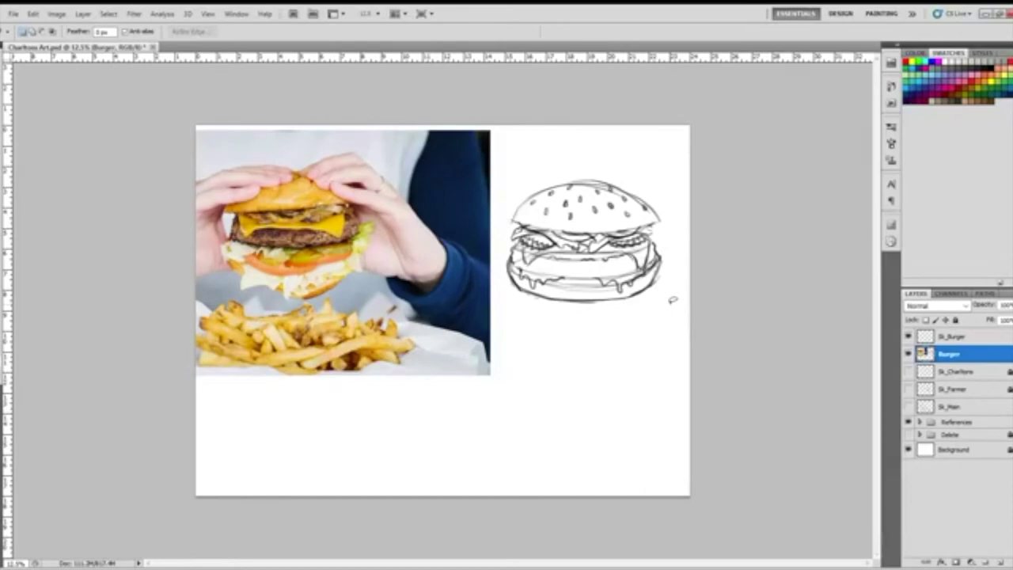
key("b")
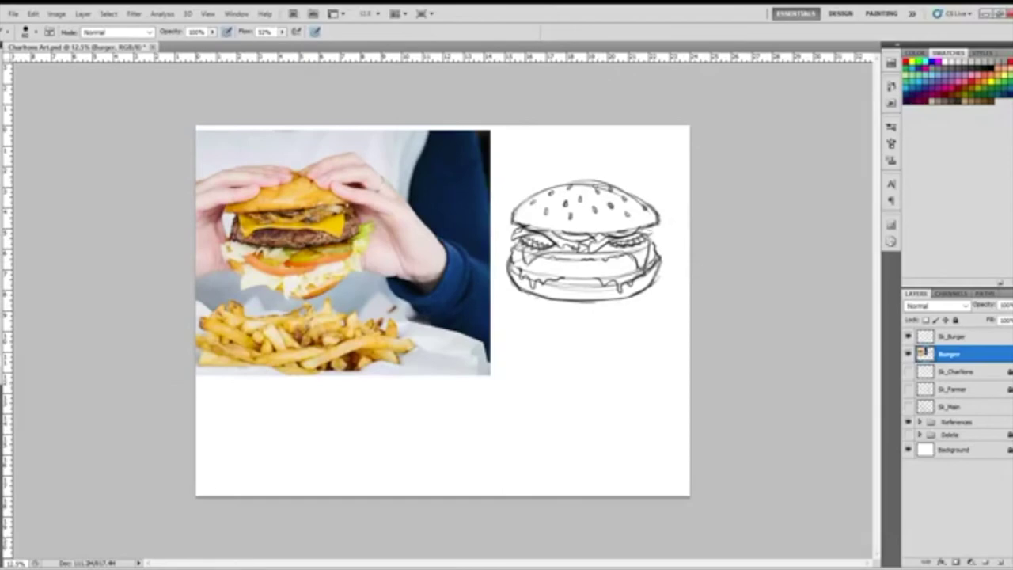
Draw a toothpick topped with an olive sticking out of the top bun.
left_click_drag(588, 190, 603, 167)
right_click(590, 190)
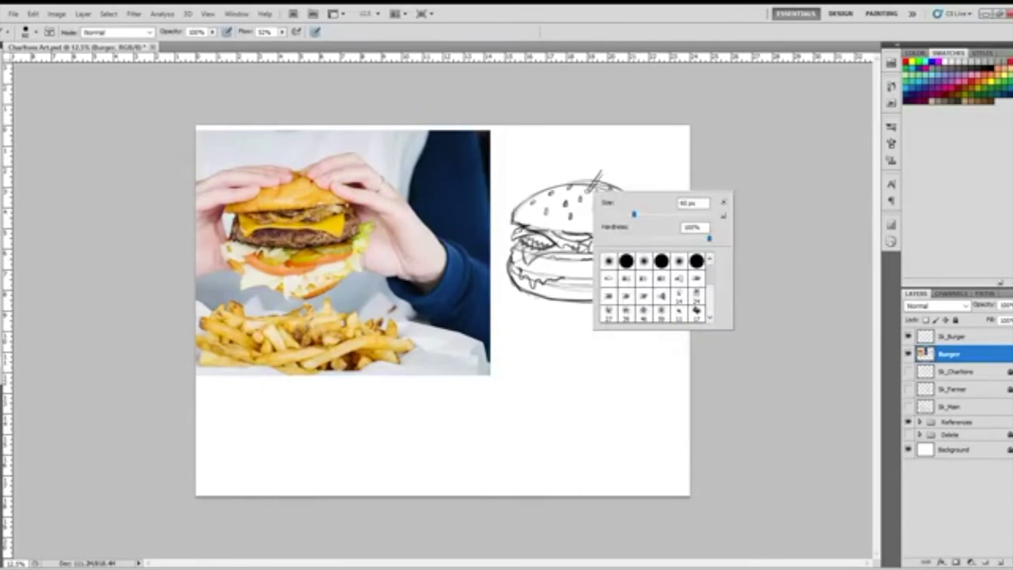
double_click(695, 310)
left_click_drag(606, 169, 599, 178)
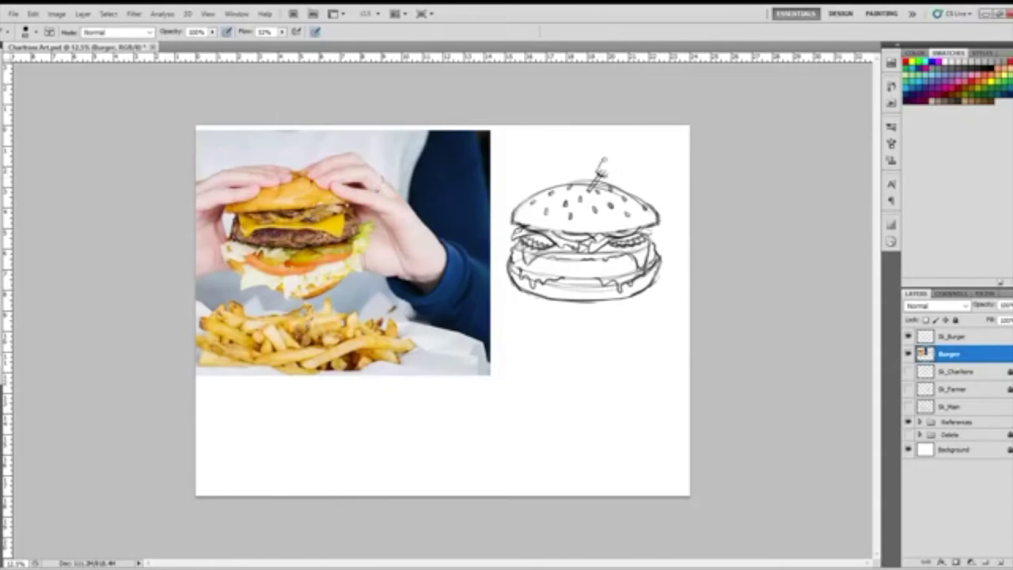
mouse_move(606, 170)
left_mouse_down()
mouse_move(605, 159)
mouse_move(613, 170)
left_mouse_up()
key("e")
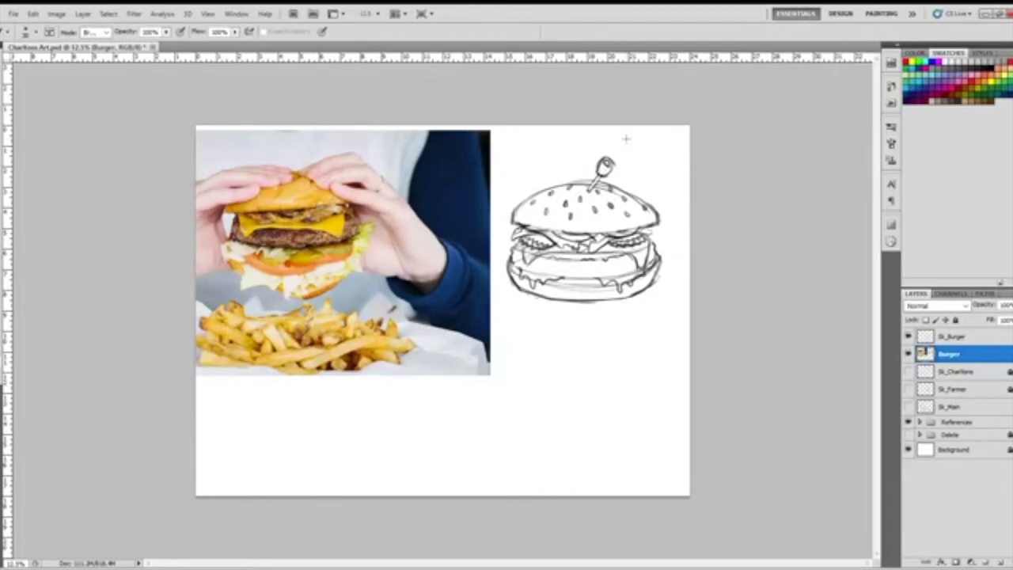
Select the toothpick and olive, rotate them about -11.5°, and shift them slightly left on the bun.
key("l")
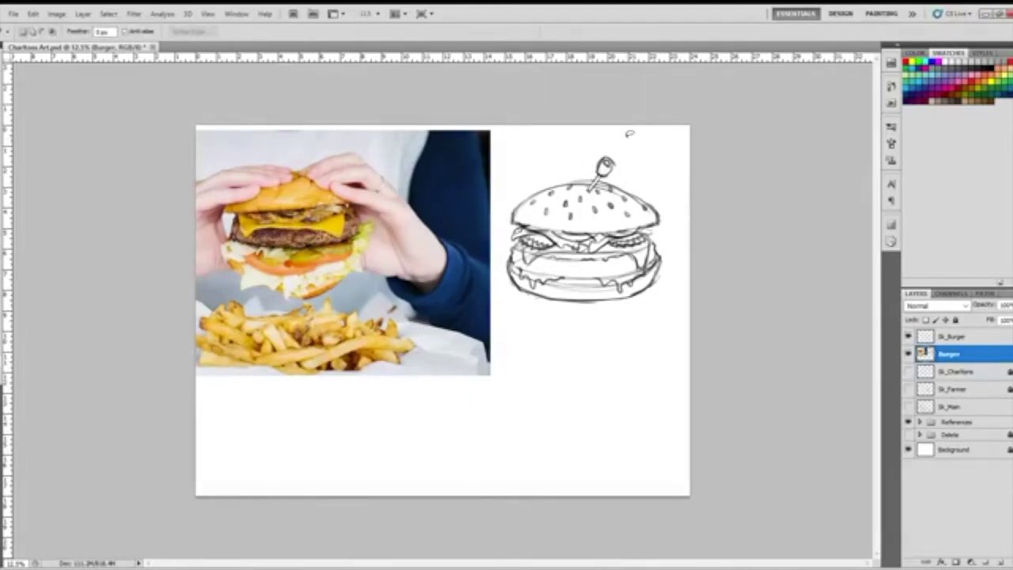
left_click_drag(622, 150, 595, 150)
left_click_drag(614, 171, 623, 147)
key("v")
key("ctrl+t")
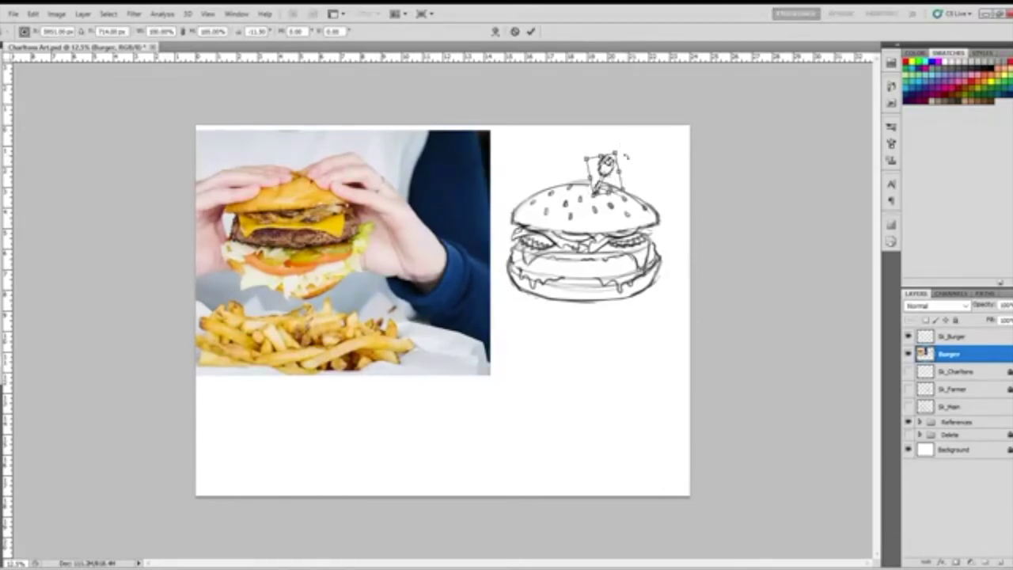
key("Left")
key("Left")
key("Left")
key("Left")
key("Left")
key("Left")
key("Left")
key("Left")
key("Left")
key("Left")
key("Left")
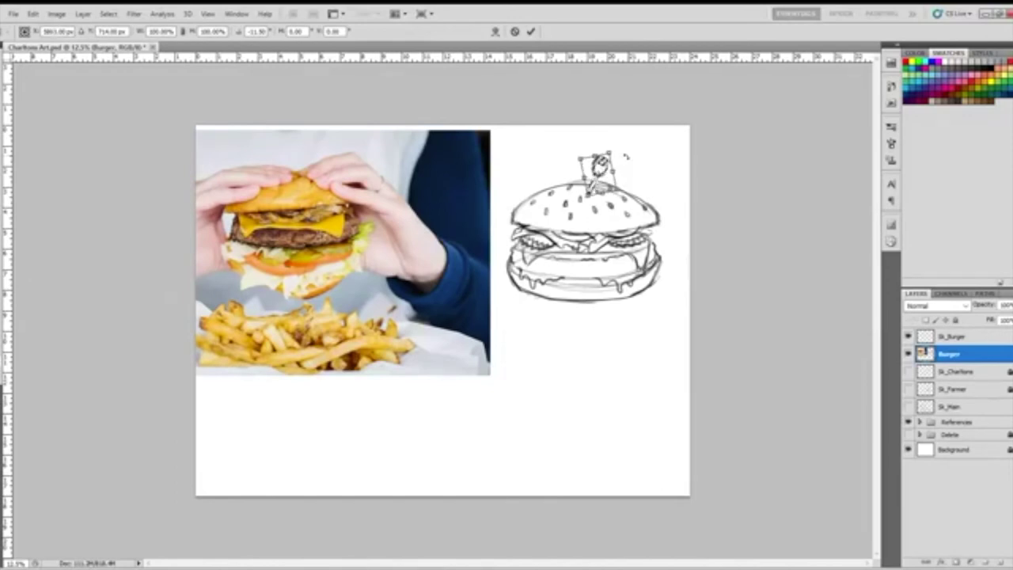
key("Right")
key("Return")
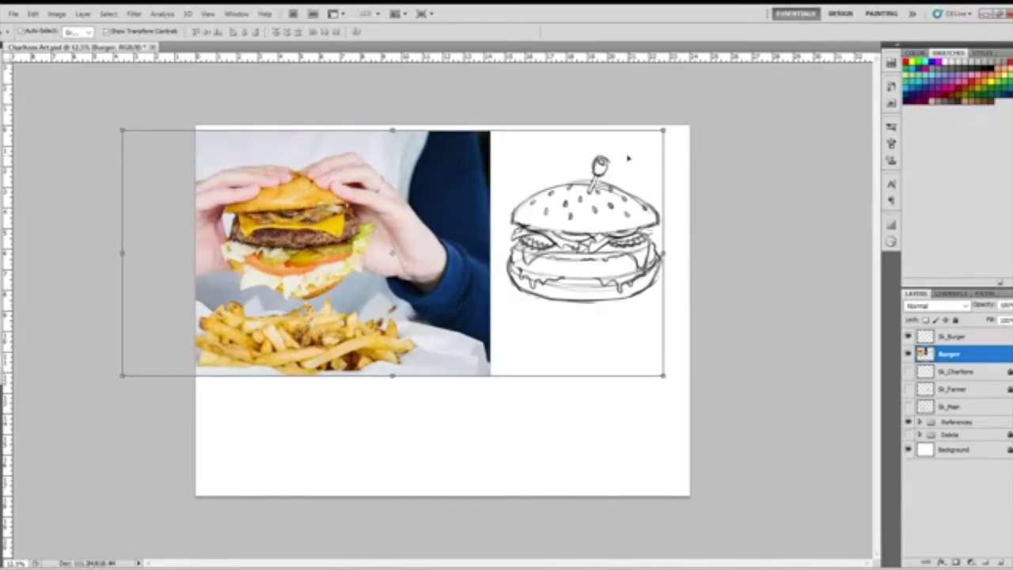
Transfer the burger drawing from the Burger photo layer to Sk_Burger, filing the photo layer in the References group.
key("m")
mouse_move(678, 132)
left_mouse_down()
mouse_move(578, 328)
mouse_move(502, 324)
left_mouse_up()
key("ctrl+d")
key("ctrl+x")
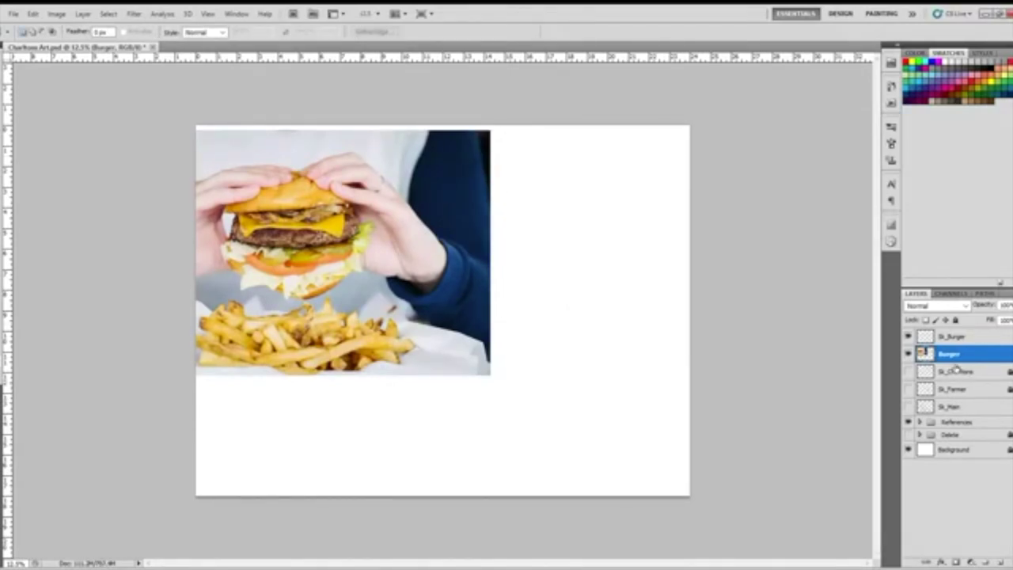
left_click_drag(948, 360, 950, 422)
left_click(959, 341)
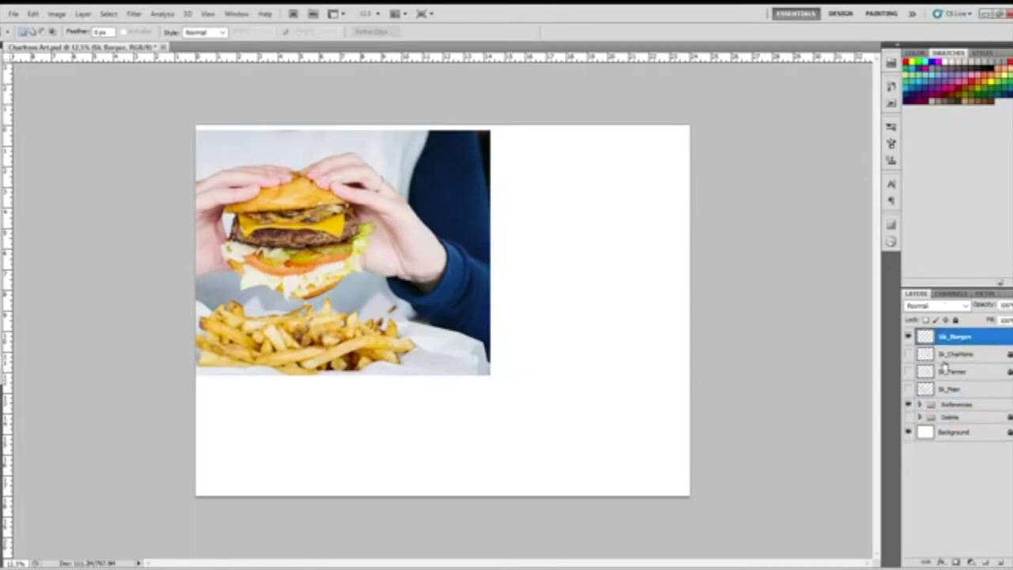
key("ctrl+v")
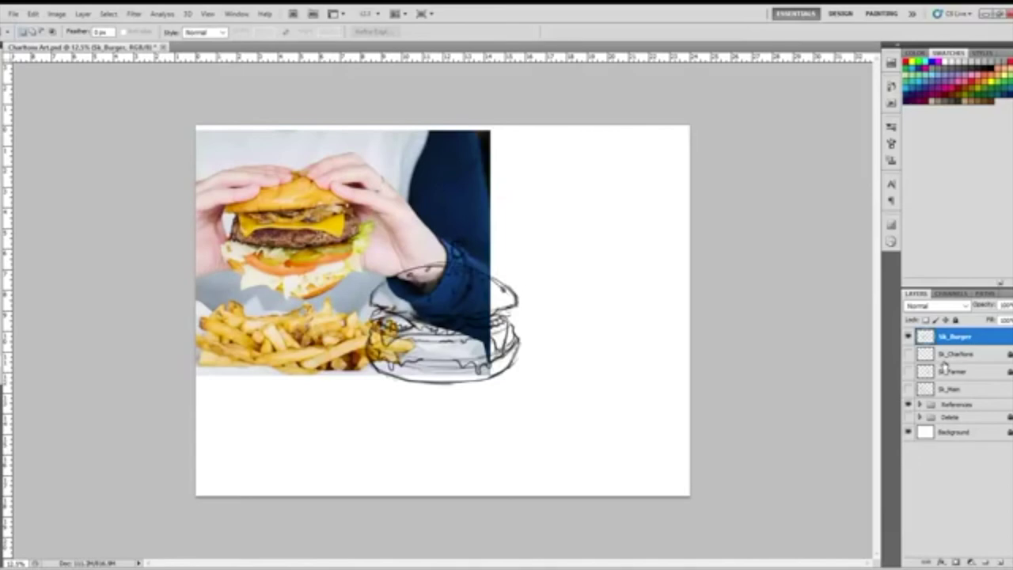
Hide the References group and keep a hidden duplicate of Sk_Burger just below the Sk_Main layer.
left_click(910, 404)
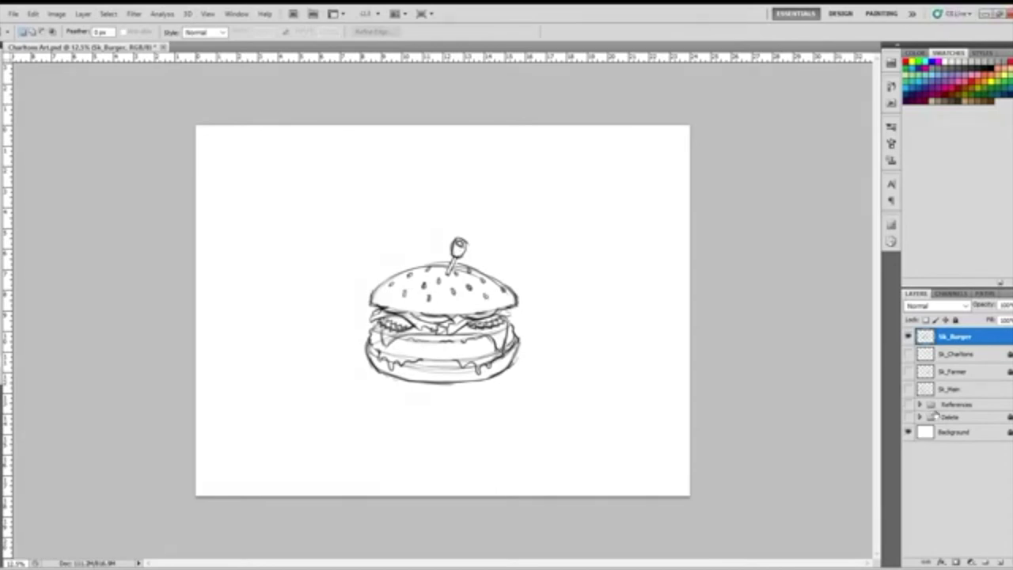
left_click_drag(962, 339, 986, 561)
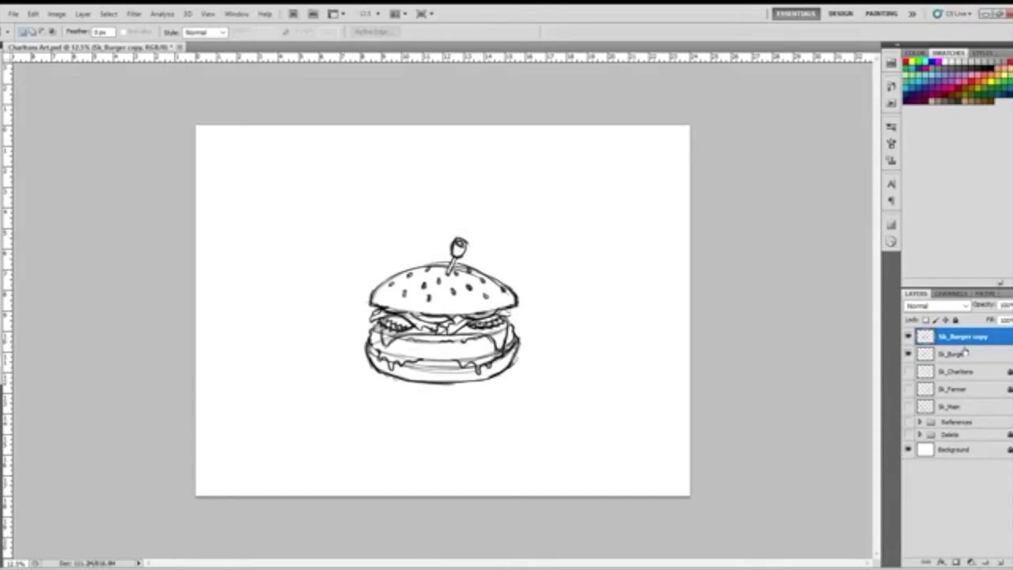
mouse_move(963, 338)
left_mouse_down()
mouse_move(969, 447)
mouse_move(967, 410)
left_mouse_up()
left_click(908, 406)
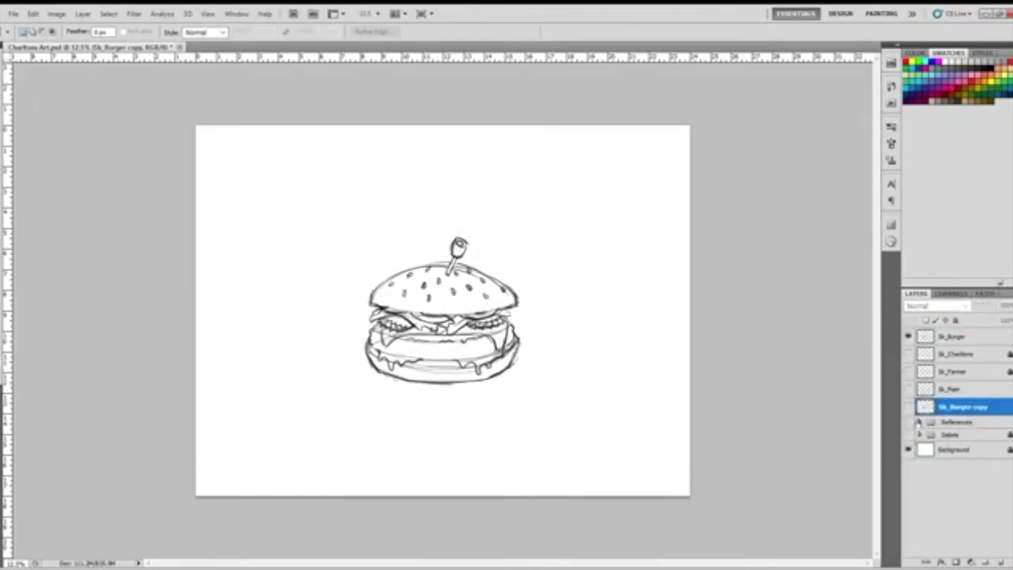
Show the Sk_Main, Sk_Farmer and Sk_Charltons layers together with the Sk_Burger layer.
left_click(941, 338)
left_click(910, 390)
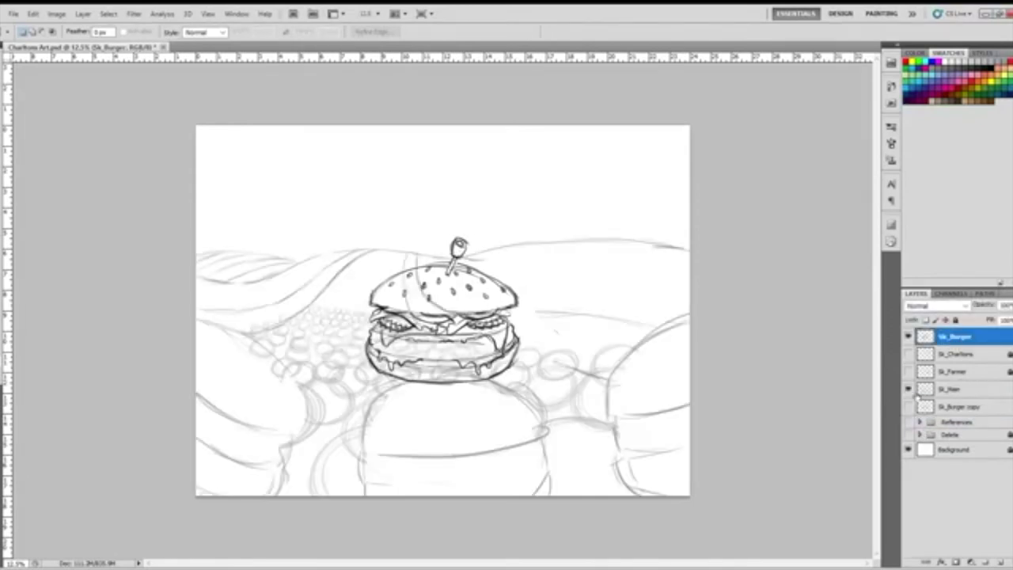
left_click(909, 371)
left_click(909, 354)
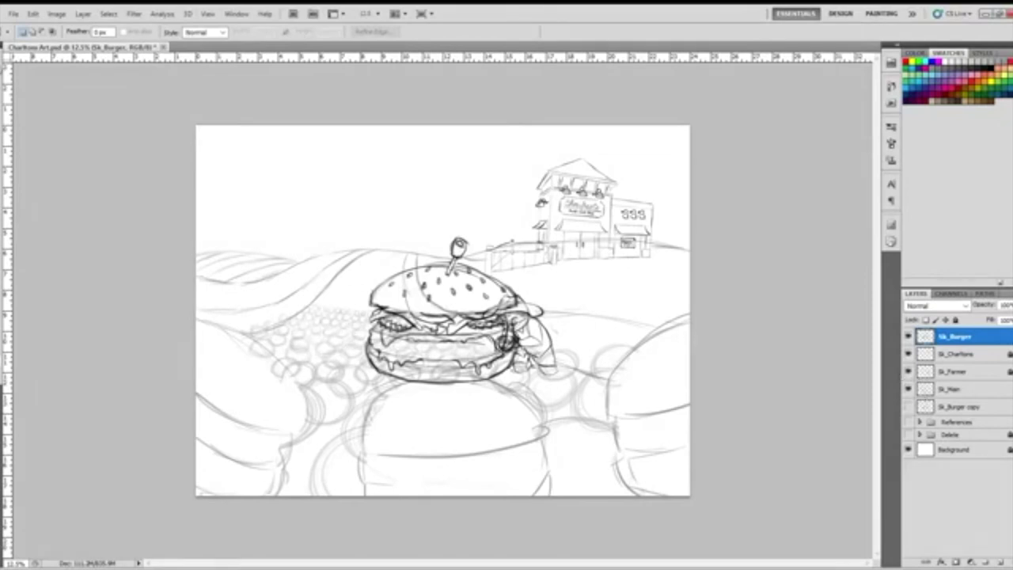
Lock the Sk_Main layer against changes.
key("v")
left_click(512, 375, "ctrl+shift")
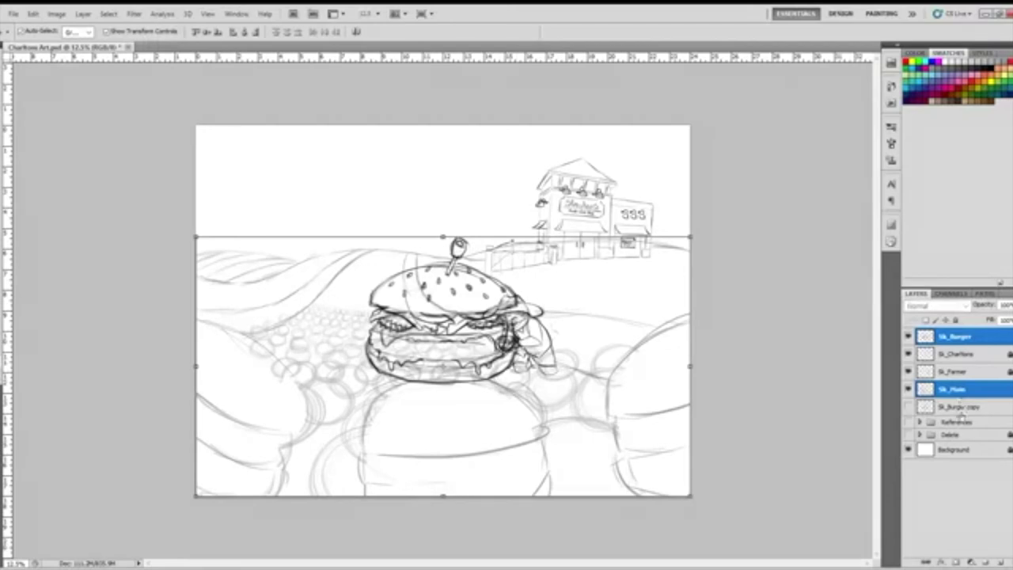
left_click(960, 406)
left_click(953, 388)
Move the Sk_Burger sketch over the central foreground mound and scale it to about 121% to match.
left_click(959, 338)
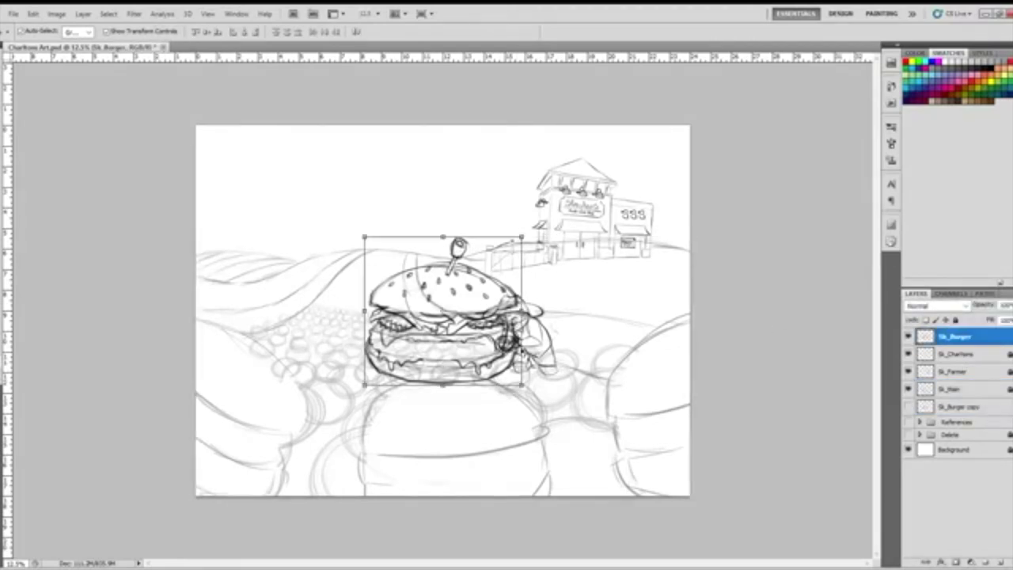
left_click_drag(537, 272, 551, 391)
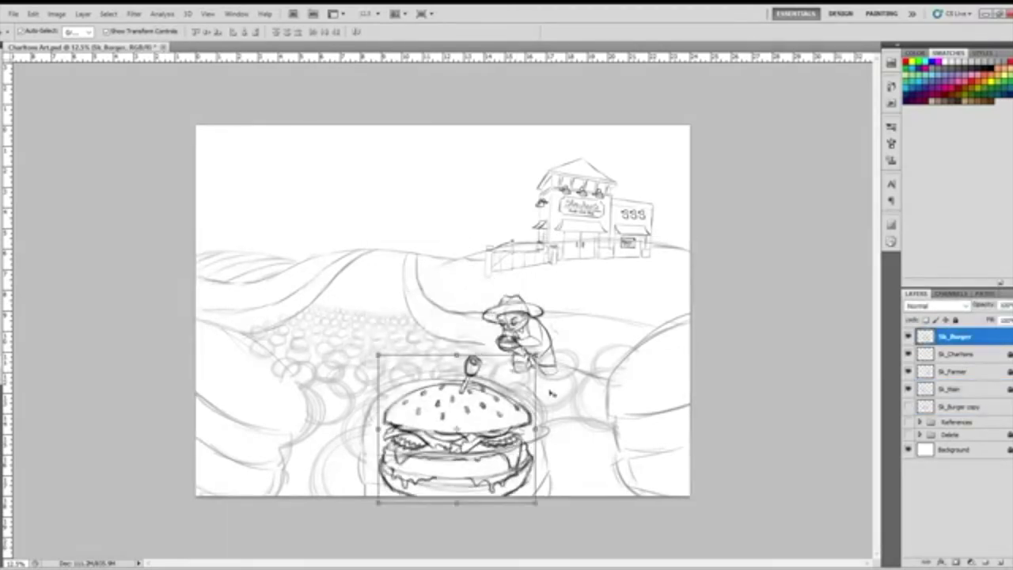
left_click_drag(537, 356, 563, 335)
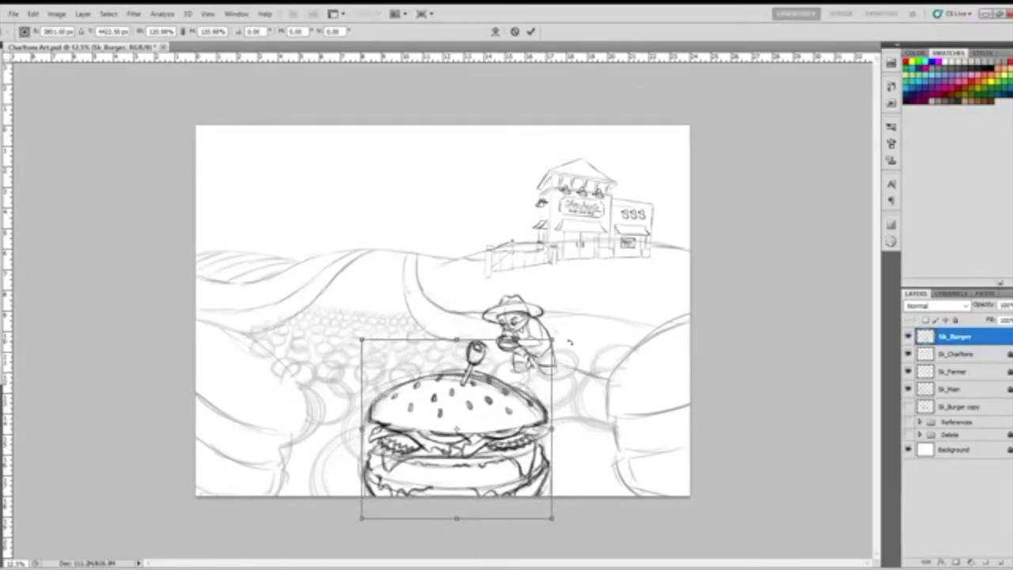
key("Left")
key("Left")
key("Left")
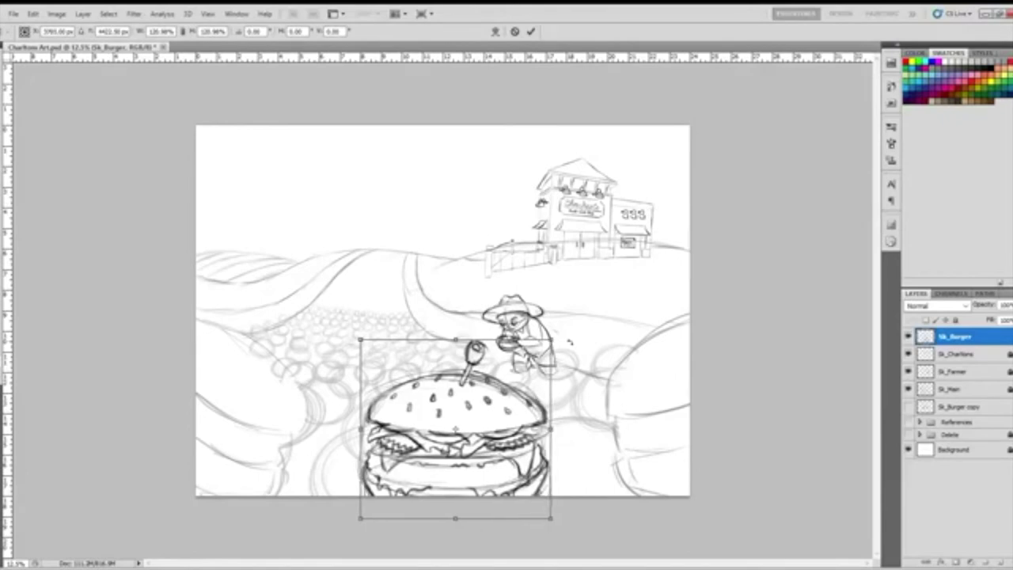
key("Return")
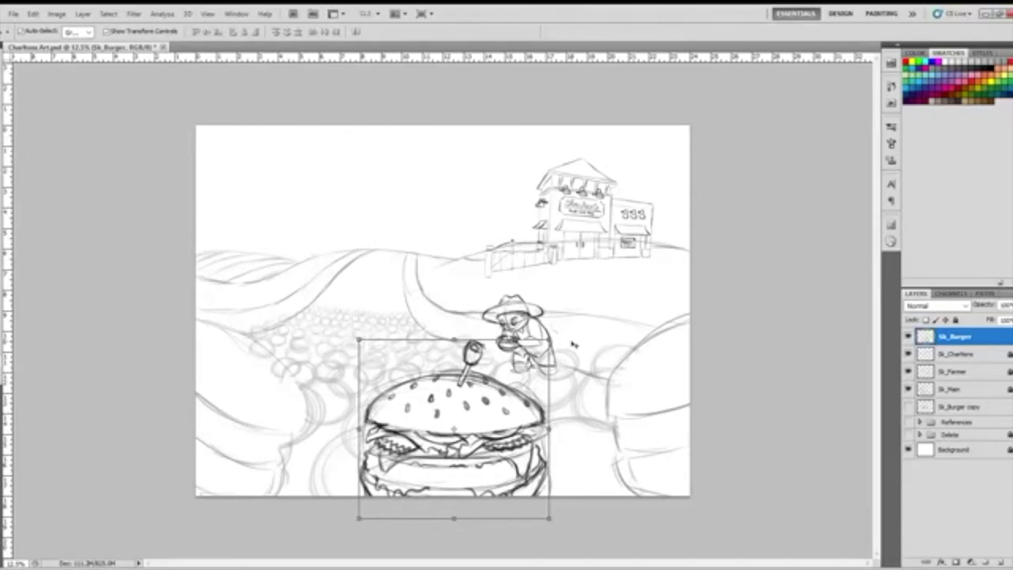
Duplicate the Sk_Burger layer and place the copy over the right foreground mound, rotated about 15° counter-clockwise.
left_click_drag(953, 336, 999, 556)
left_click_drag(544, 419, 733, 374)
left_click_drag(541, 283, 551, 321)
left_click_drag(674, 381, 711, 386)
left_click_drag(815, 432, 816, 456)
left_click_drag(670, 398, 673, 408)
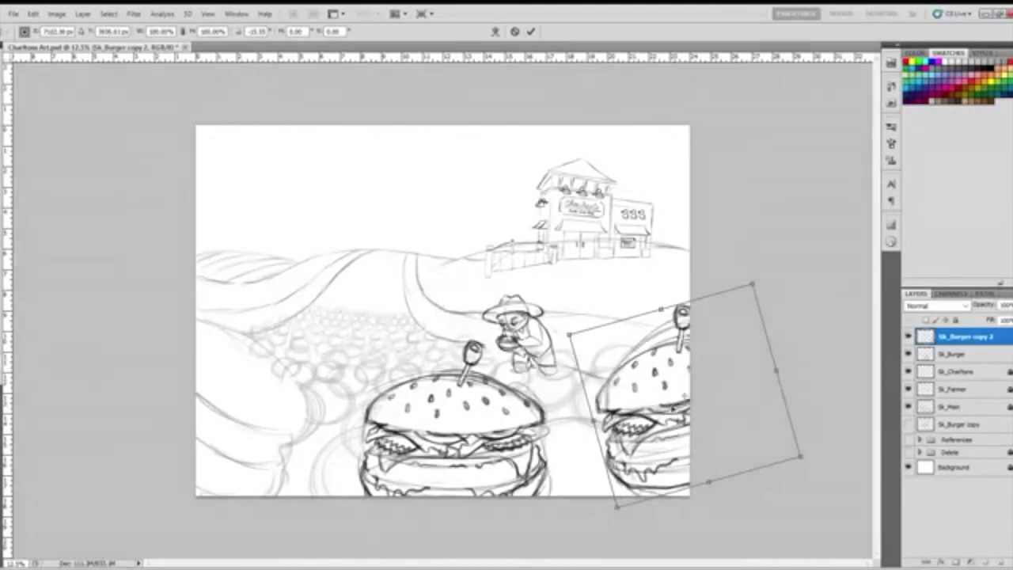
key("Return")
Duplicate the right burger and place the copy over the left foreground mound, rotated about 34° clockwise.
left_click_drag(961, 339, 989, 554)
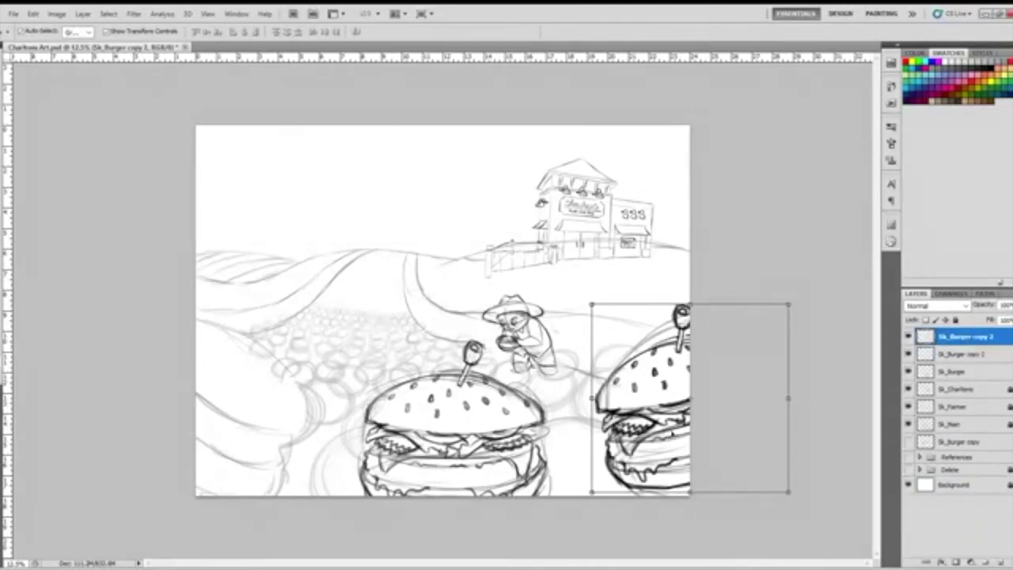
left_click_drag(673, 434, 553, 434)
left_click_drag(588, 359, 234, 347)
key("ctrl+t")
left_click_drag(340, 463, 262, 509)
left_click_drag(291, 395, 283, 429)
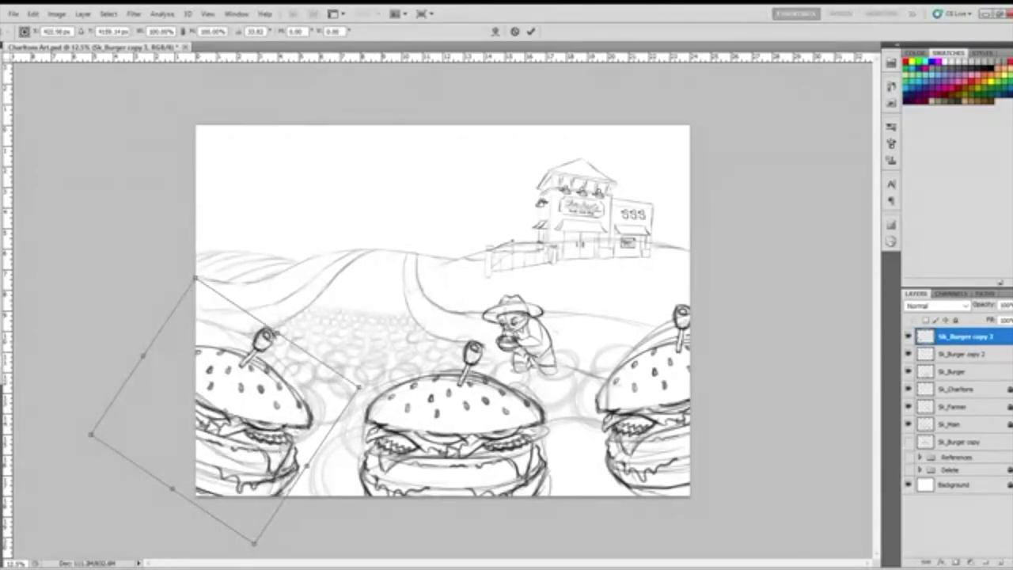
left_click_drag(210, 377, 210, 371)
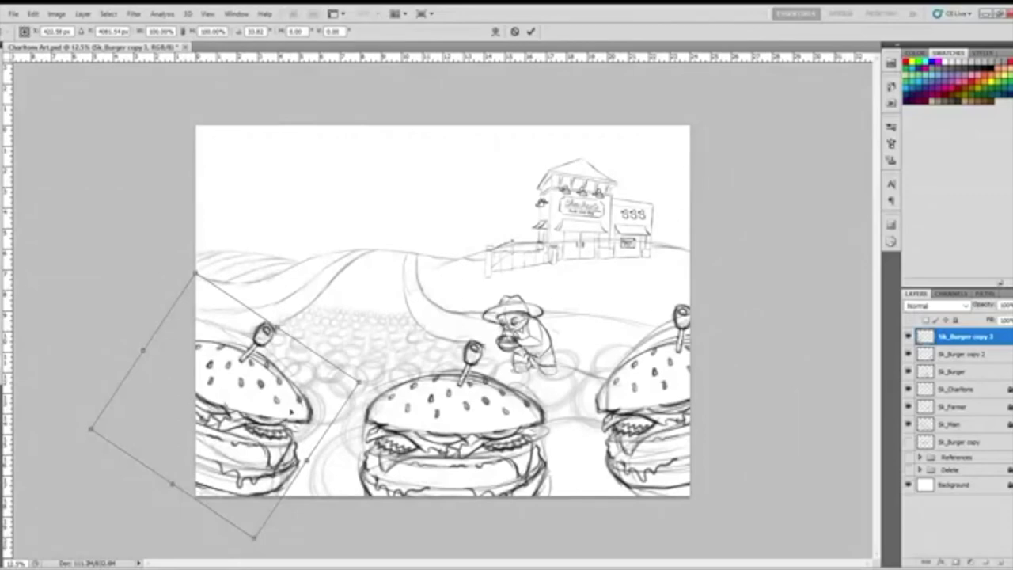
key("Escape")
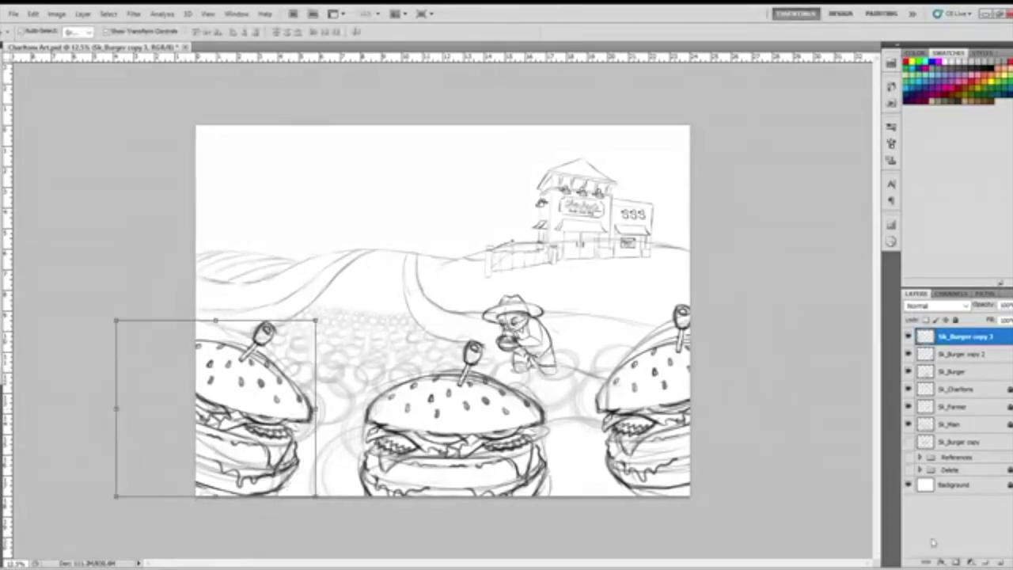
Lower the opacity of the Sk_Main layer to fade its rough lines, and lock the layer again.
left_click(940, 540)
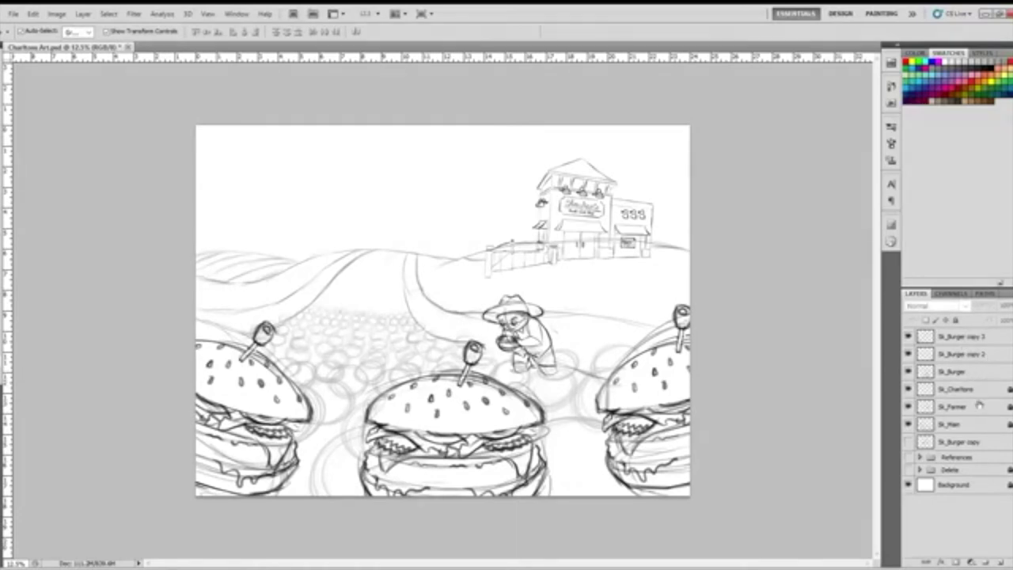
left_click(966, 427)
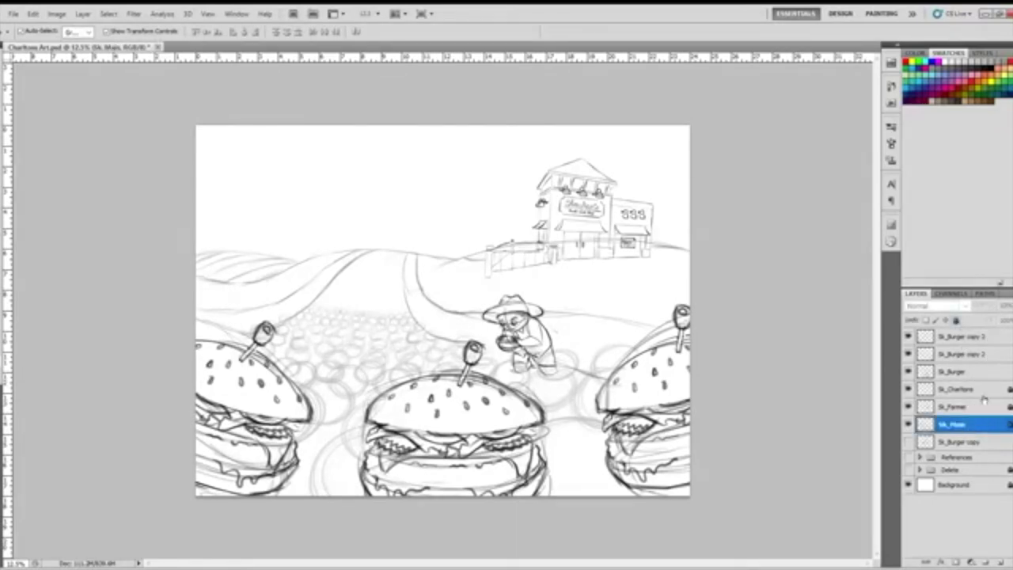
key("ctrl+t")
left_click(1009, 305)
left_click_drag(1007, 319, 990, 319)
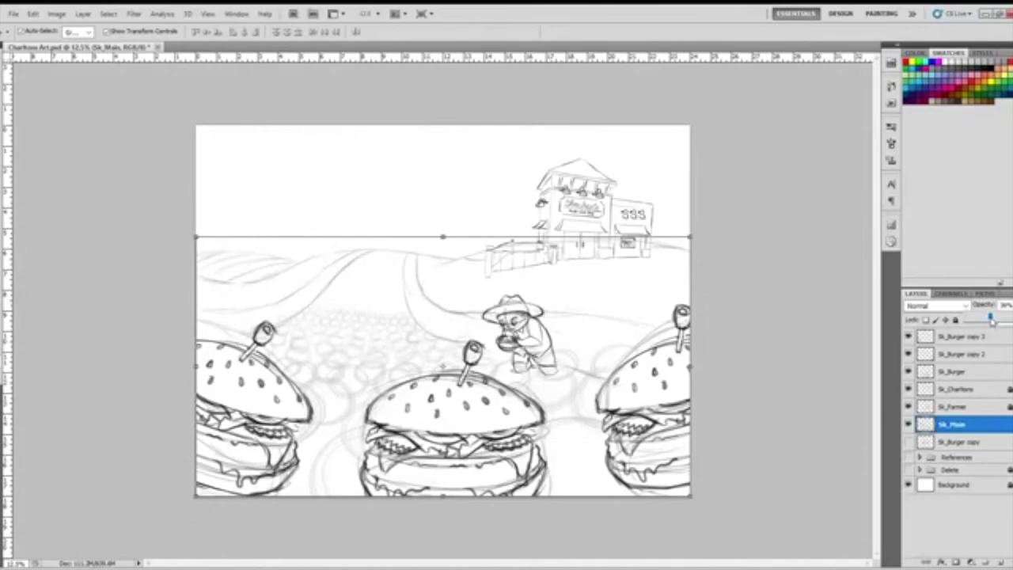
left_click(956, 320)
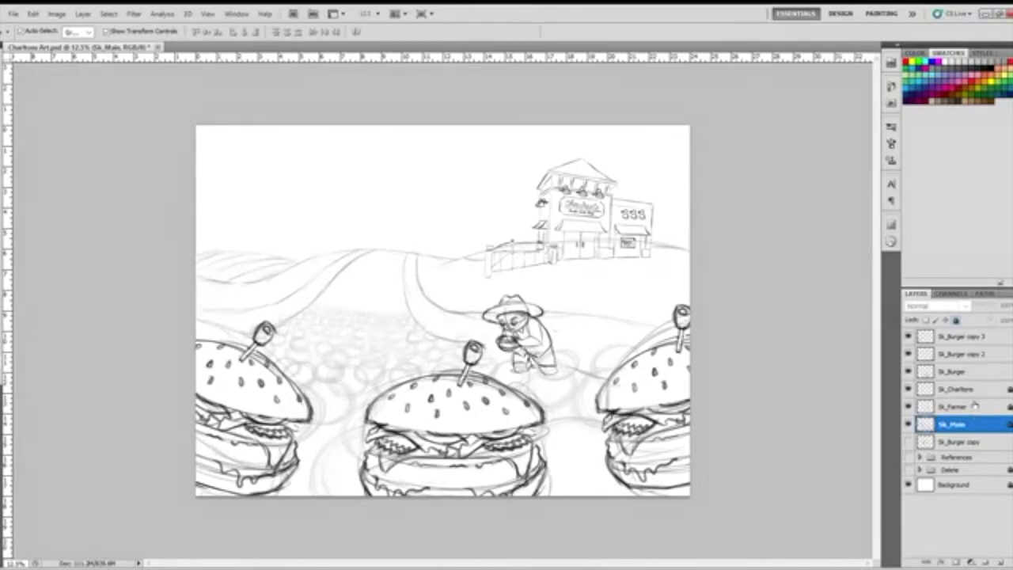
Merge the three visible burger layers into one and lower the merged layer's opacity to about 59%.
left_click(968, 372)
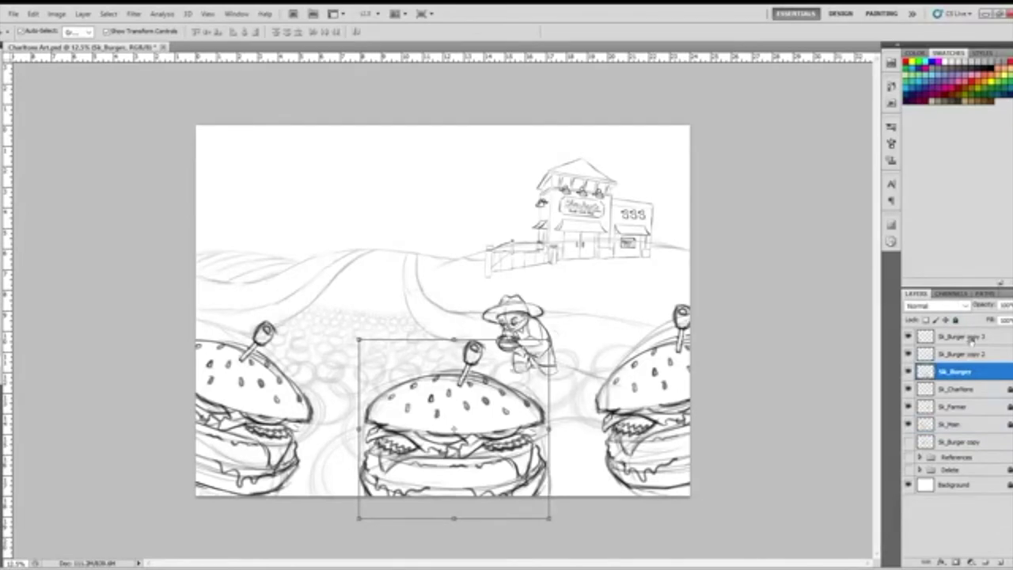
left_click(971, 339, "shift")
key("ctrl+e")
left_click(1011, 304)
left_click_drag(1010, 318, 1001, 320)
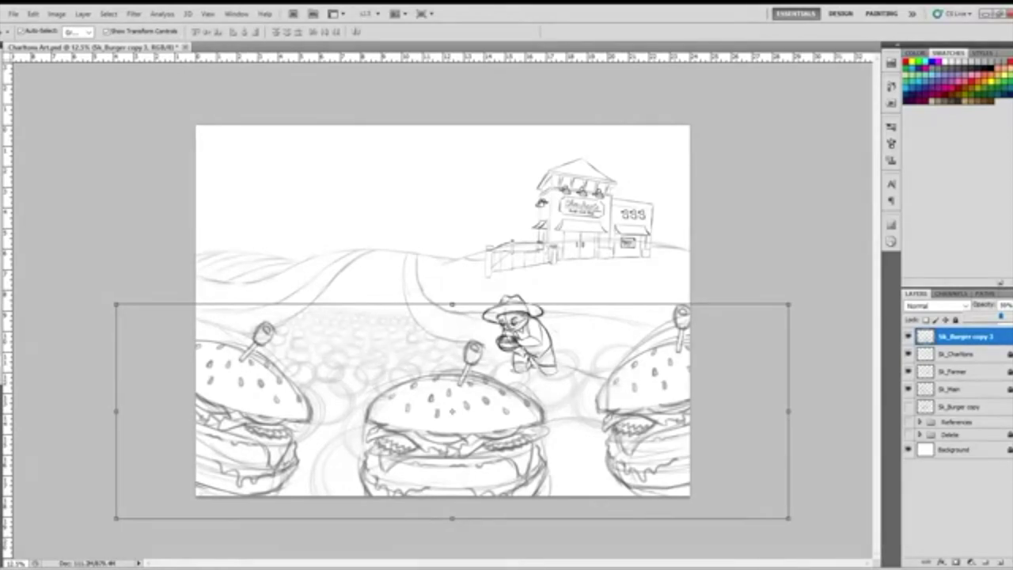
key("b")
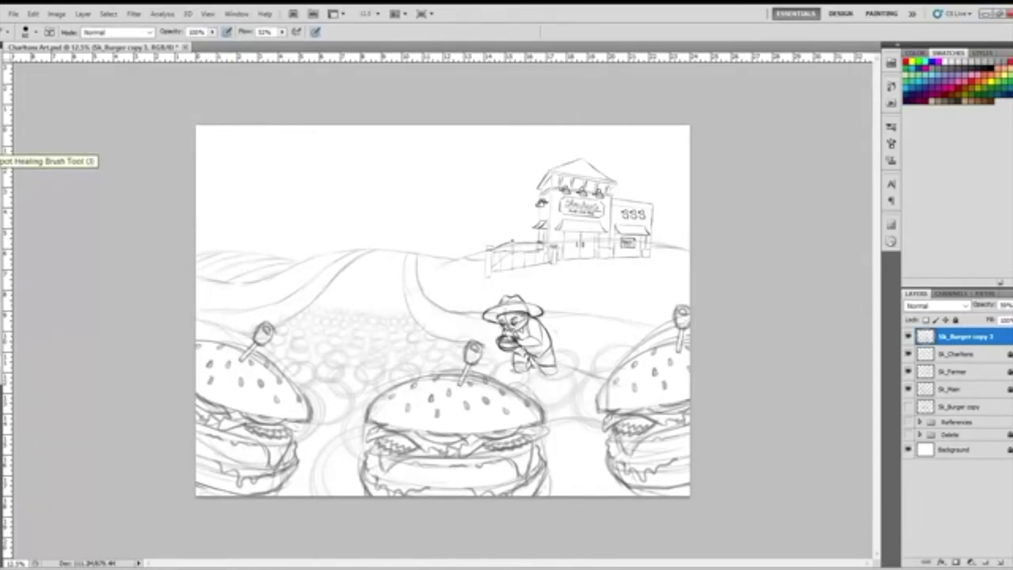
left_click(909, 336)
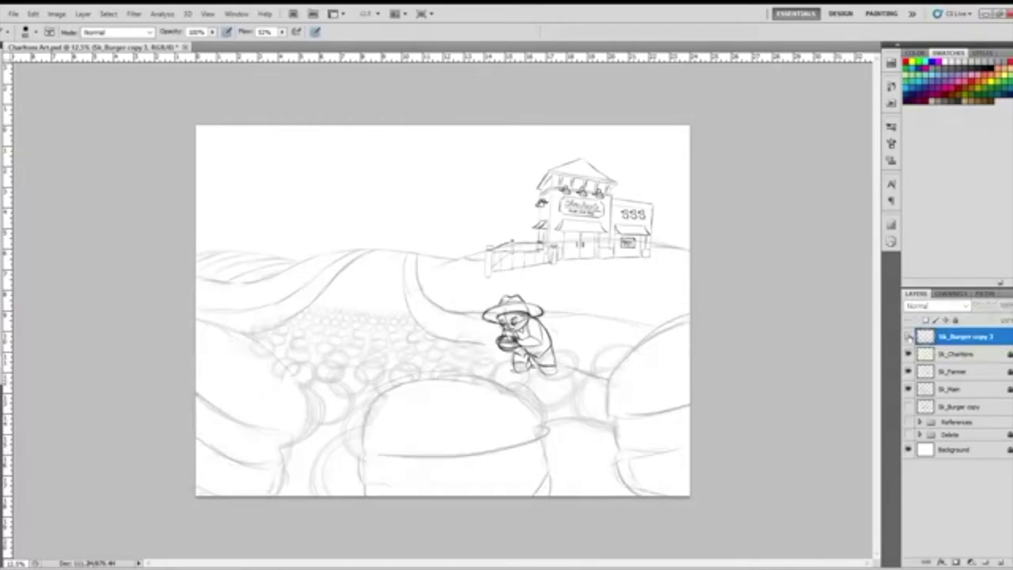
left_click(909, 336)
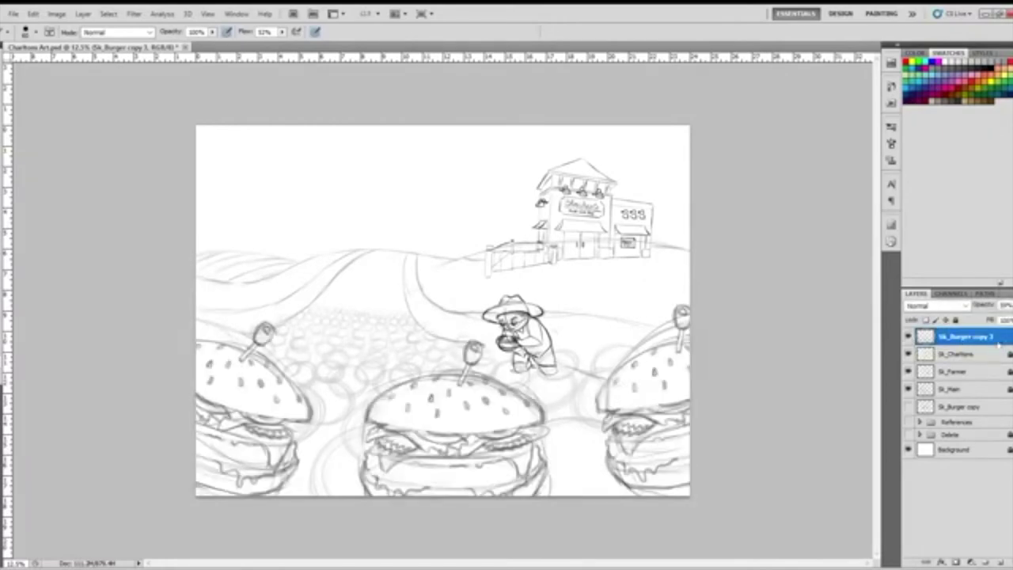
Raise the merged burger layer's opacity to about 70% and lock the layer.
left_click(1011, 304)
left_click_drag(999, 320, 1009, 318)
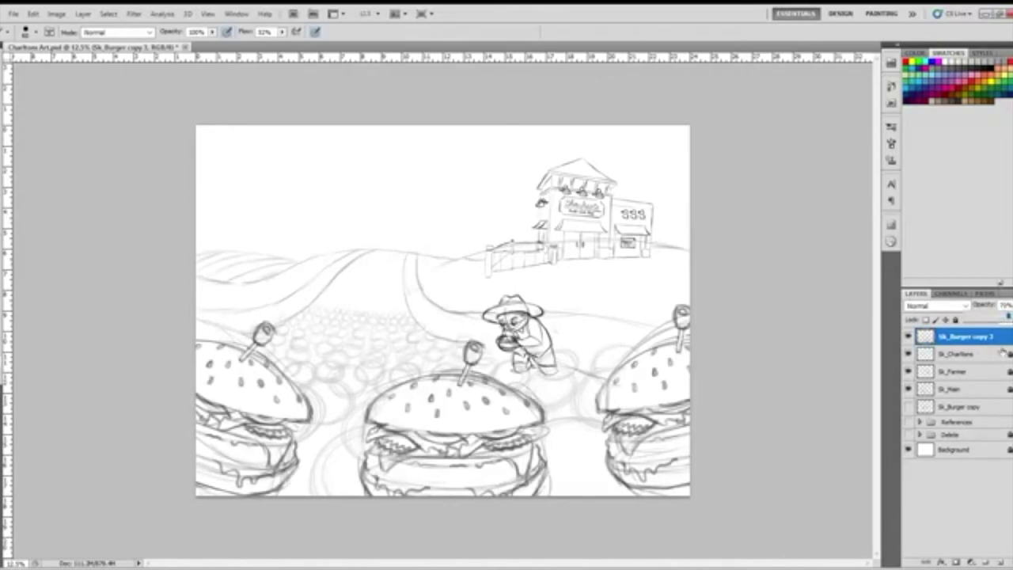
left_click(958, 482)
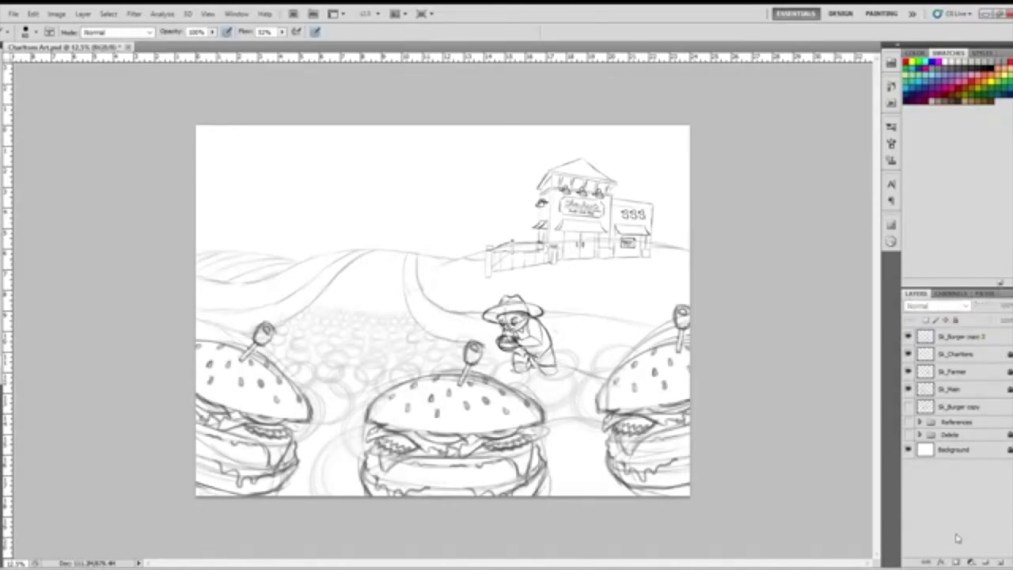
left_click(960, 336)
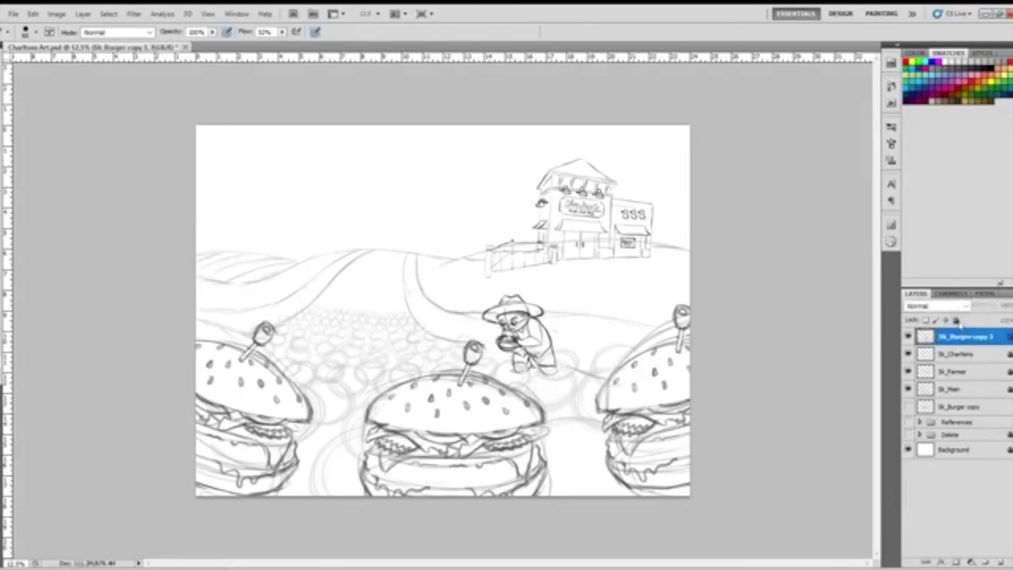
Add a new empty layer above the locked burger layer.
left_click(999, 561)
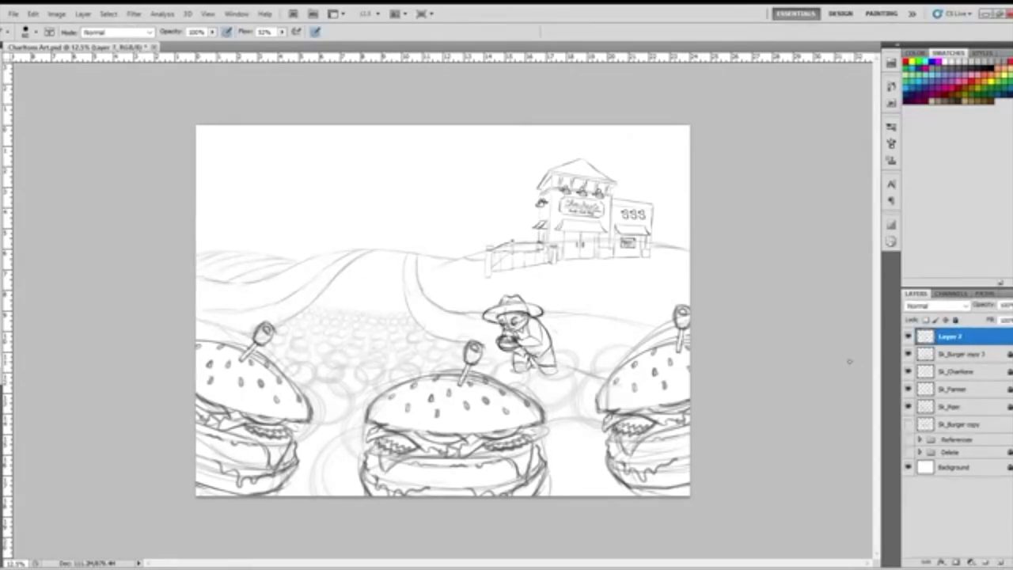
key("ctrl+plus")
key("ctrl+plus")
key("ctrl+plus")
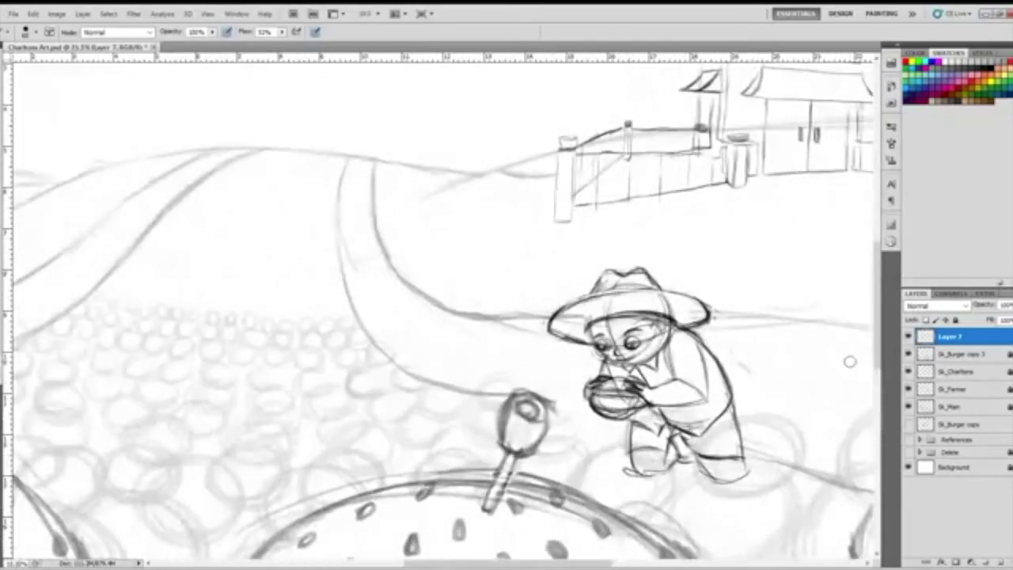
mouse_move(877, 308)
left_mouse_down()
mouse_move(891, 398)
mouse_move(887, 366)
left_mouse_up()
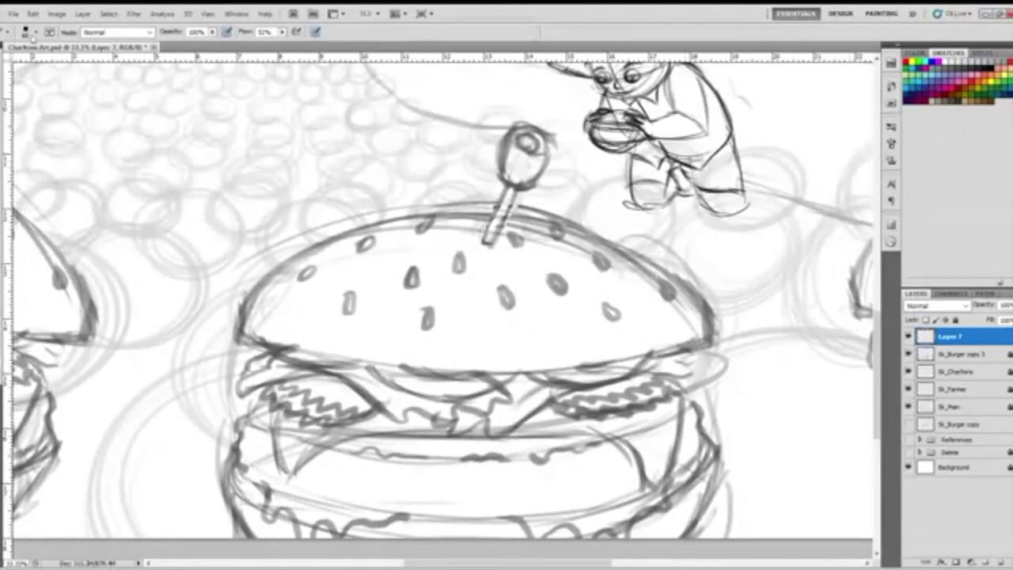
Test the brush with strokes over the centre bun, undo them, and set the brush flow to 100%.
mouse_move(292, 202)
left_mouse_down()
mouse_move(404, 186)
mouse_move(414, 237)
mouse_move(538, 180)
mouse_move(599, 271)
mouse_move(649, 254)
mouse_move(679, 328)
left_mouse_up()
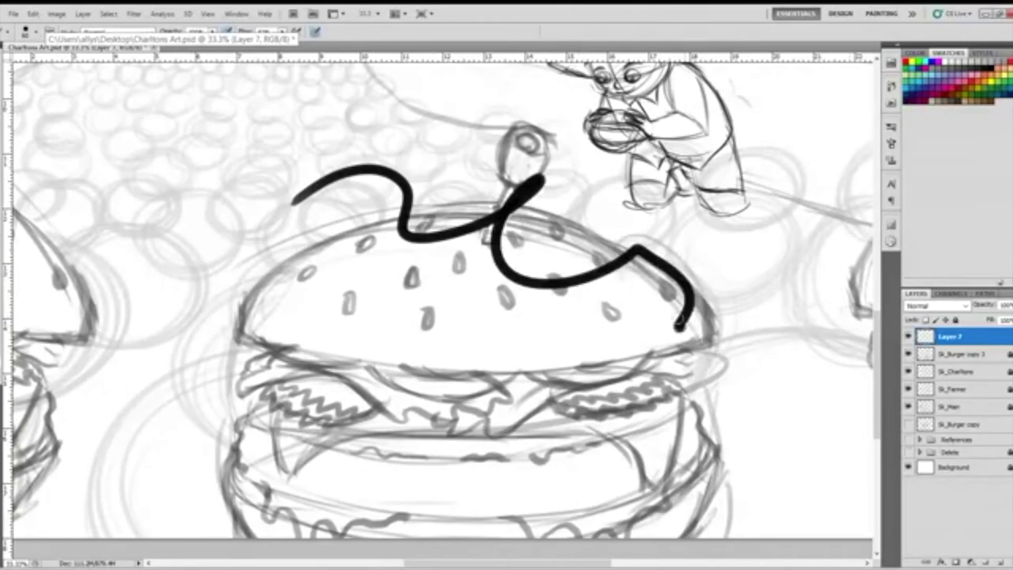
key("ctrl+z")
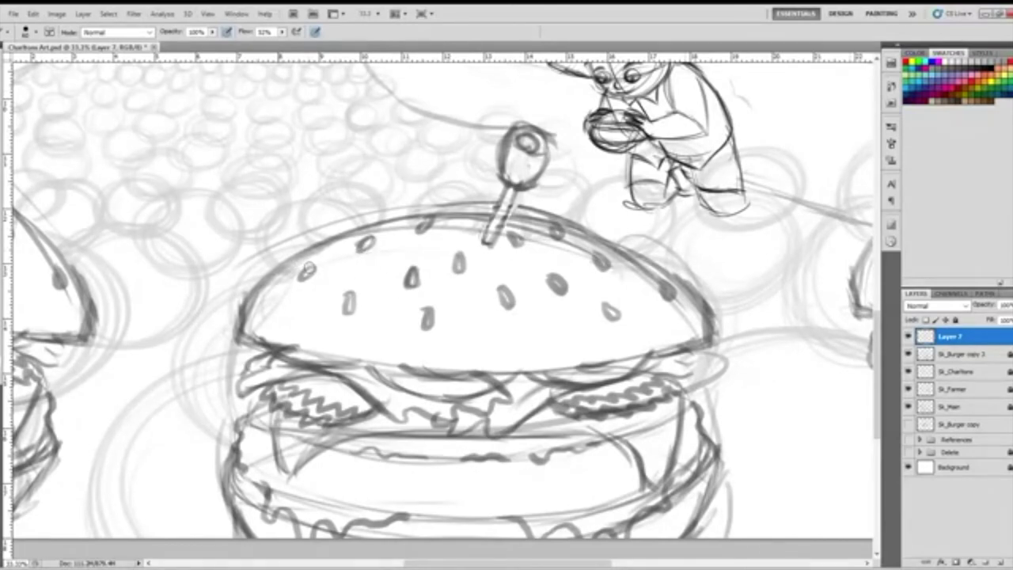
left_click_drag(310, 264, 306, 270)
key("ctrl+z")
left_click(281, 31)
left_click_drag(282, 42, 331, 49)
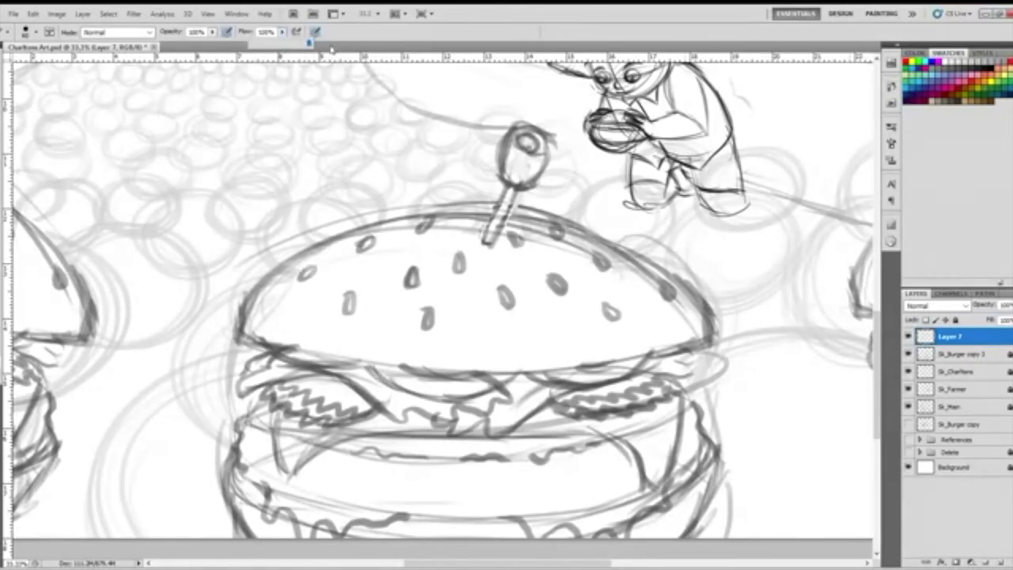
Try tracing the sesame seeds on the centre burger's bun with dark brush outlines.
left_click(309, 266)
mouse_move(310, 265)
left_mouse_down()
mouse_move(294, 283)
mouse_move(311, 287)
mouse_move(312, 261)
left_mouse_up()
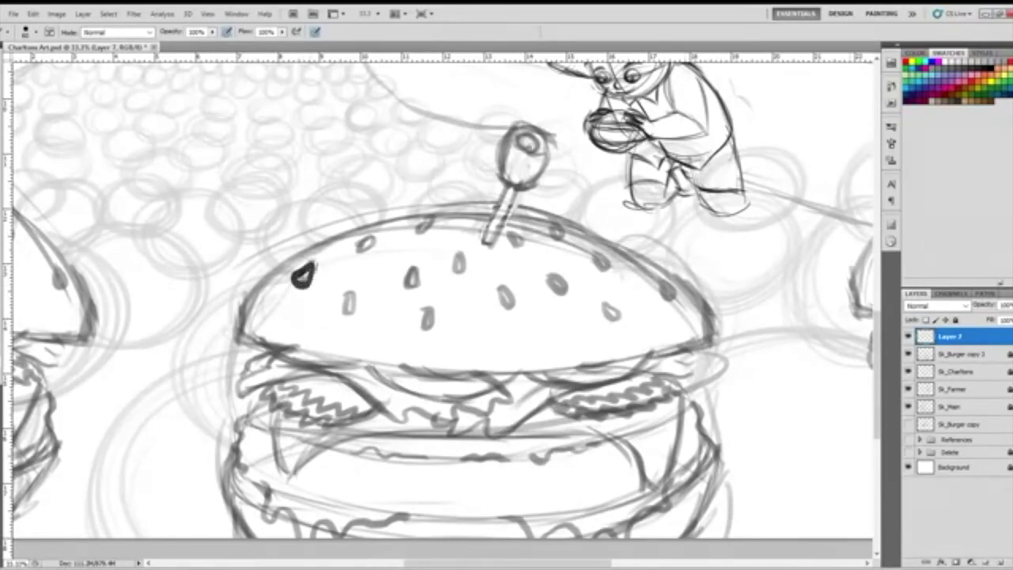
mouse_move(367, 234)
left_mouse_down()
mouse_move(350, 250)
mouse_move(364, 255)
mouse_move(372, 231)
left_mouse_up()
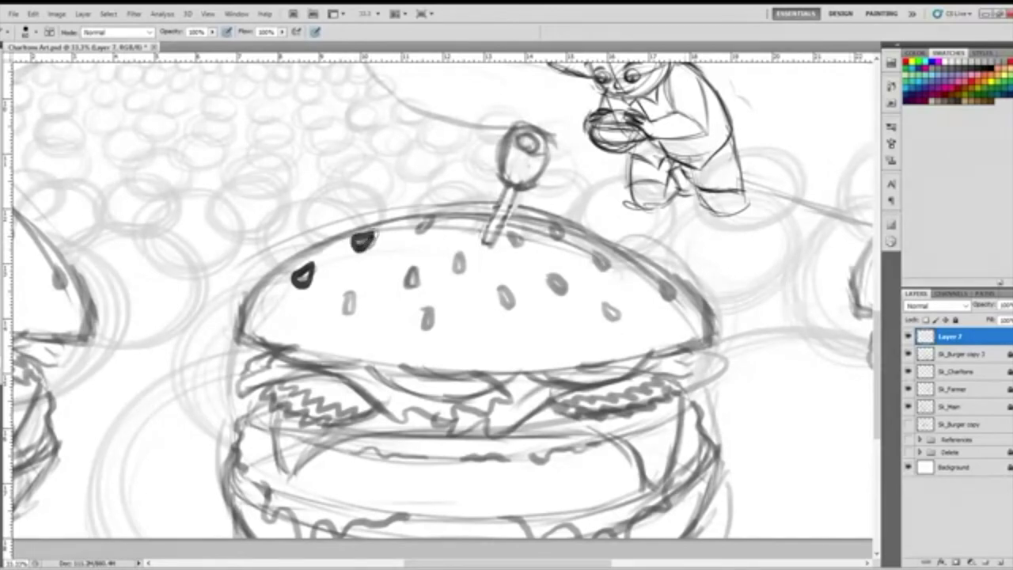
mouse_move(436, 218)
left_mouse_down()
mouse_move(421, 220)
mouse_move(418, 236)
mouse_move(439, 221)
left_mouse_up()
mouse_move(352, 290)
left_mouse_down()
mouse_move(346, 316)
mouse_move(356, 312)
mouse_move(353, 289)
left_mouse_up()
mouse_move(415, 267)
left_mouse_down()
mouse_move(410, 290)
mouse_move(417, 264)
left_mouse_up()
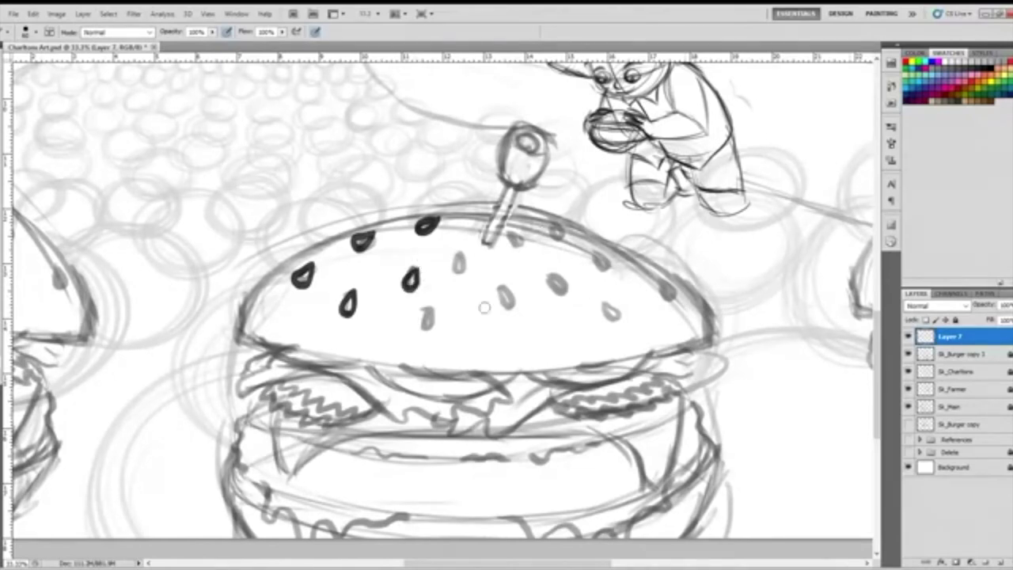
mouse_move(445, 315)
left_mouse_down()
mouse_move(438, 333)
mouse_move(448, 343)
mouse_move(443, 316)
left_mouse_up()
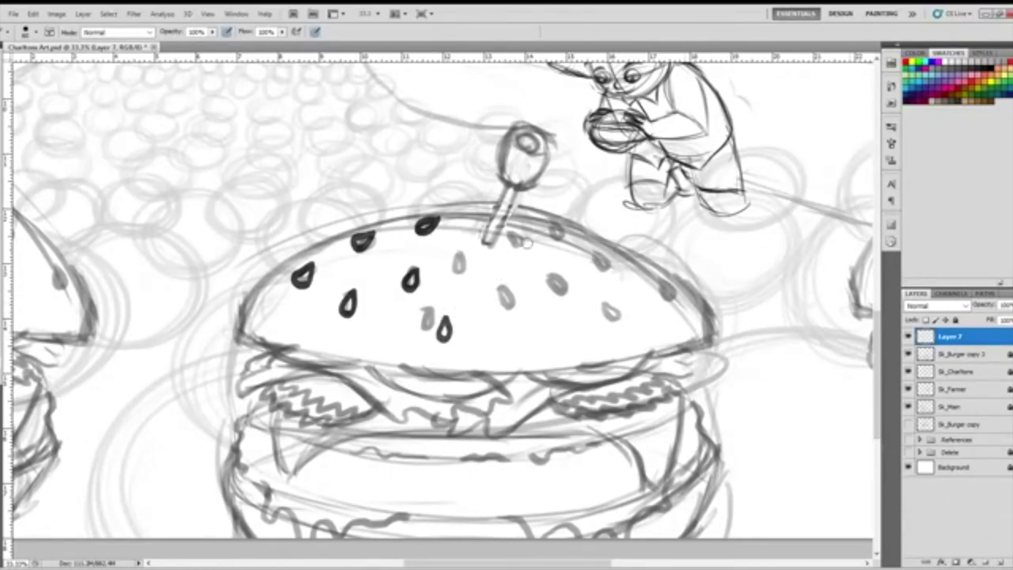
left_click_drag(461, 255, 458, 266)
left_click_drag(464, 305, 488, 334)
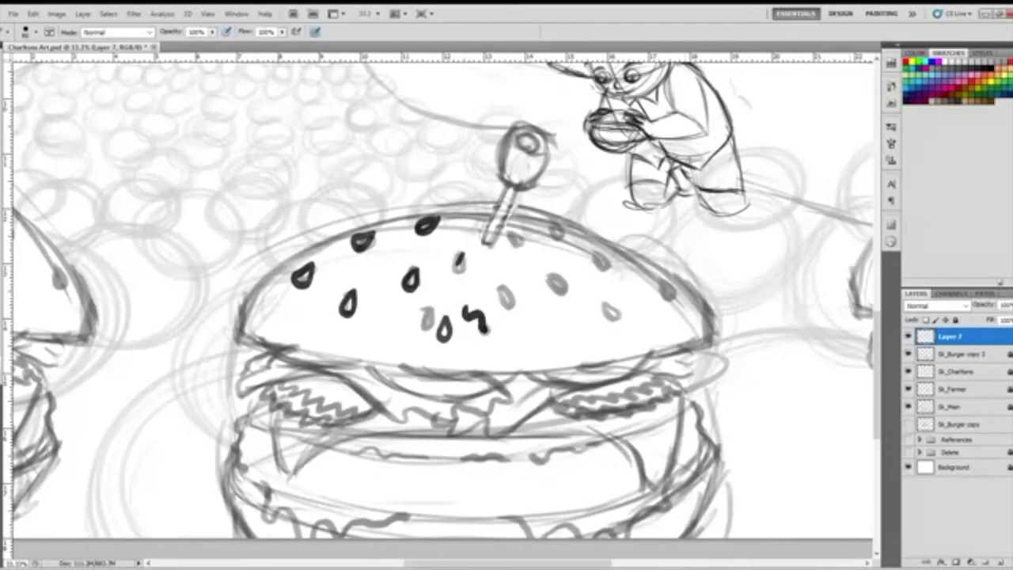
Undo all the dark seed outlines on the centre bun.
key("ctrl+z")
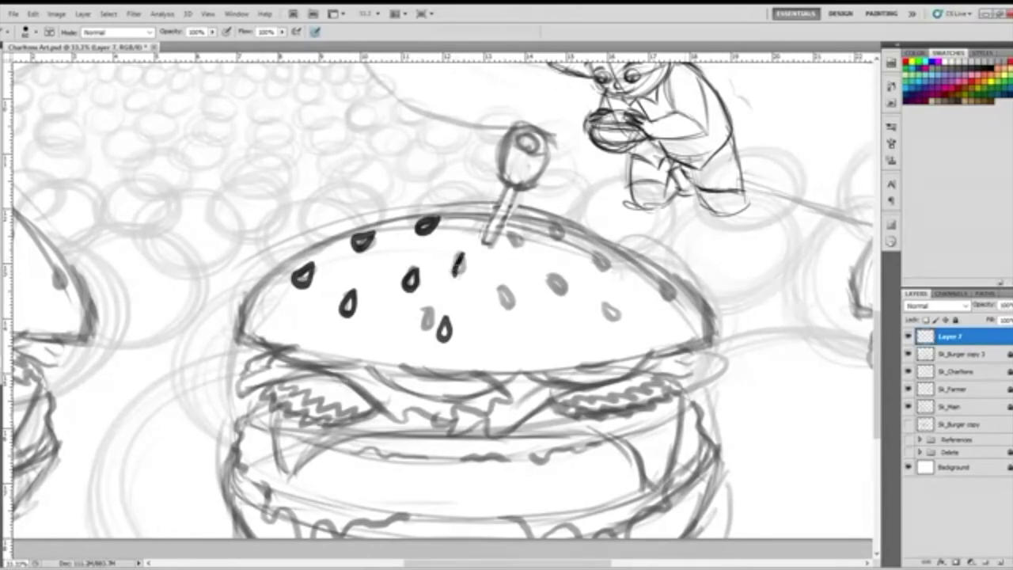
key("ctrl+z")
key("ctrl+alt+z")
key("ctrl+alt+z")
key("ctrl+alt+z")
key("ctrl+alt+z")
key("ctrl+alt+z")
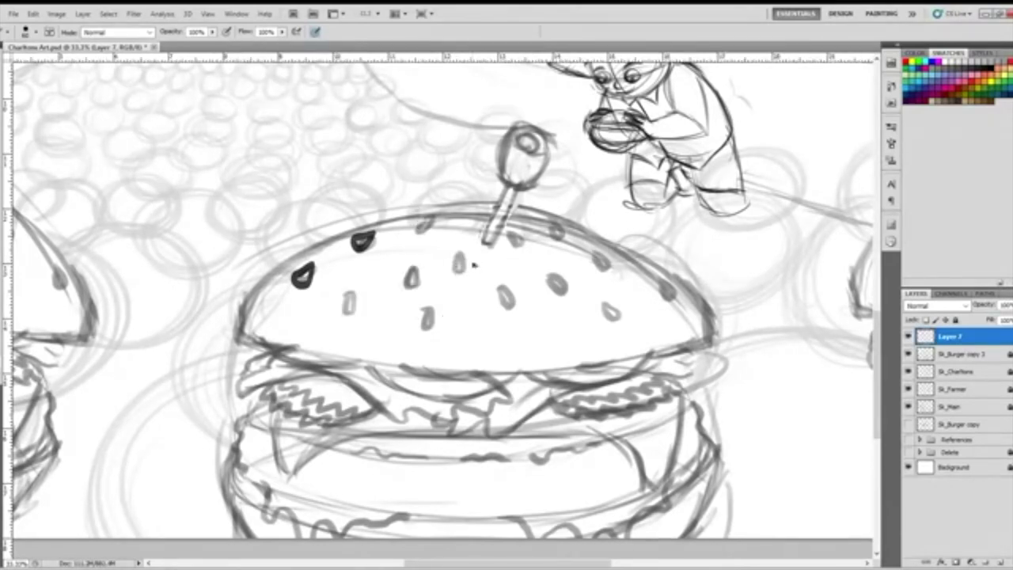
key("ctrl+alt+z")
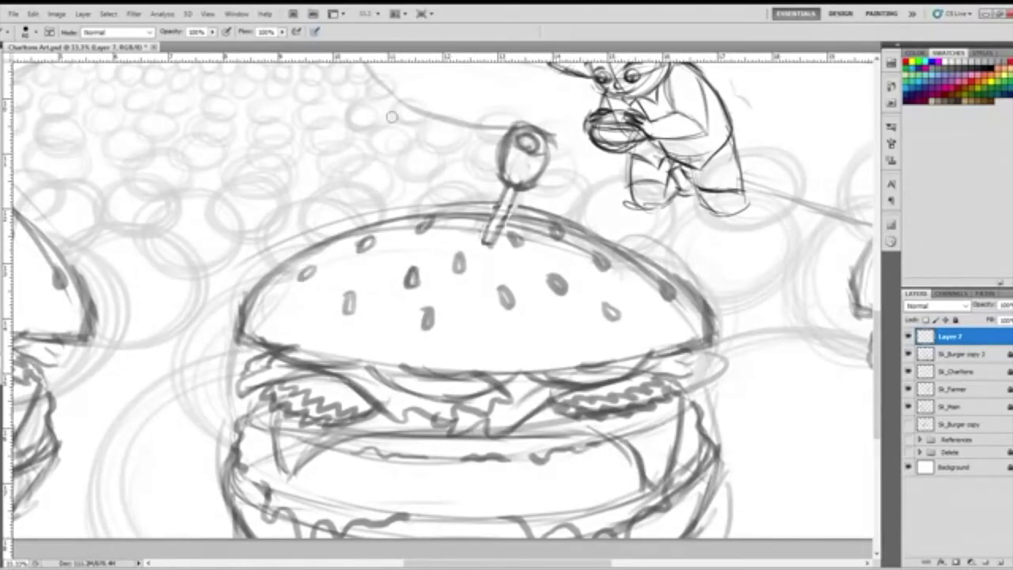
Test the brush with short scribbles in the middle of the centre bun and undo them.
mouse_move(423, 271)
left_mouse_down()
mouse_move(448, 299)
mouse_move(475, 297)
mouse_move(495, 310)
left_mouse_up()
mouse_move(504, 276)
left_mouse_down()
mouse_move(511, 296)
mouse_move(529, 292)
left_mouse_up()
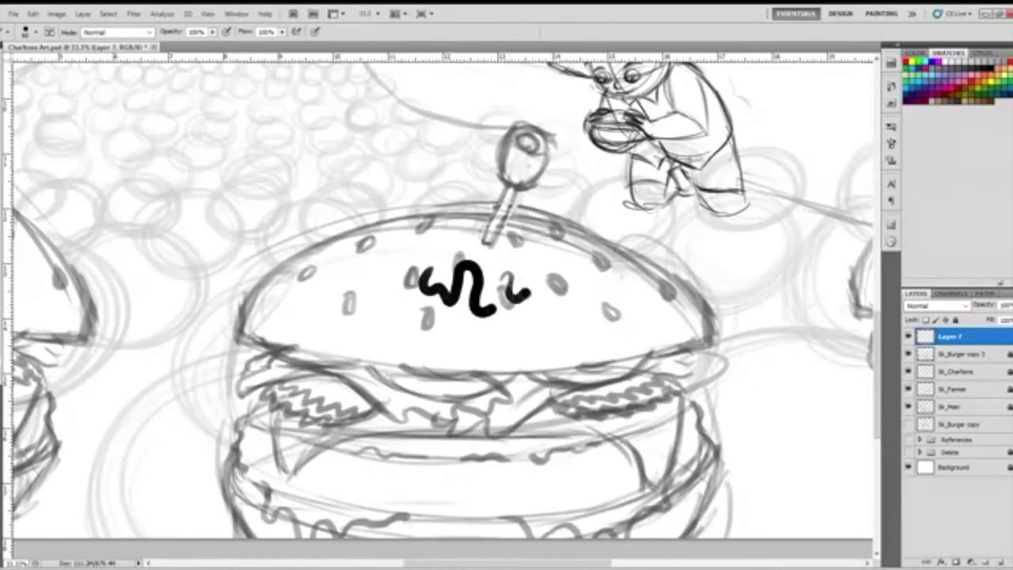
key("ctrl+alt+z")
key("ctrl+shift+z")
key("ctrl+alt+z")
key("ctrl+alt+z")
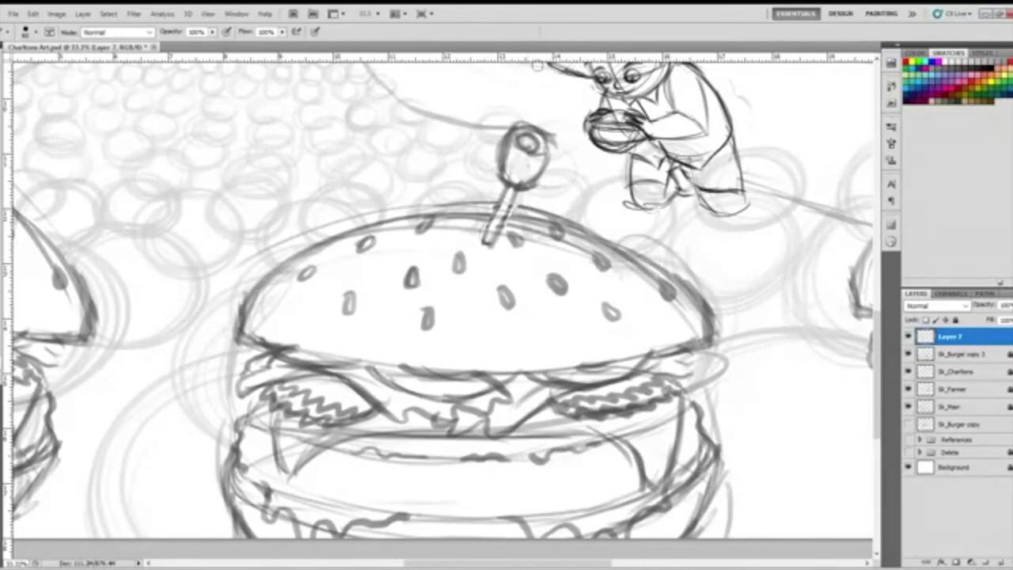
Open the brush's Shape Dynamics settings and switch the angle and roundness jitter controls to Off.
left_click(237, 14)
left_click(281, 132)
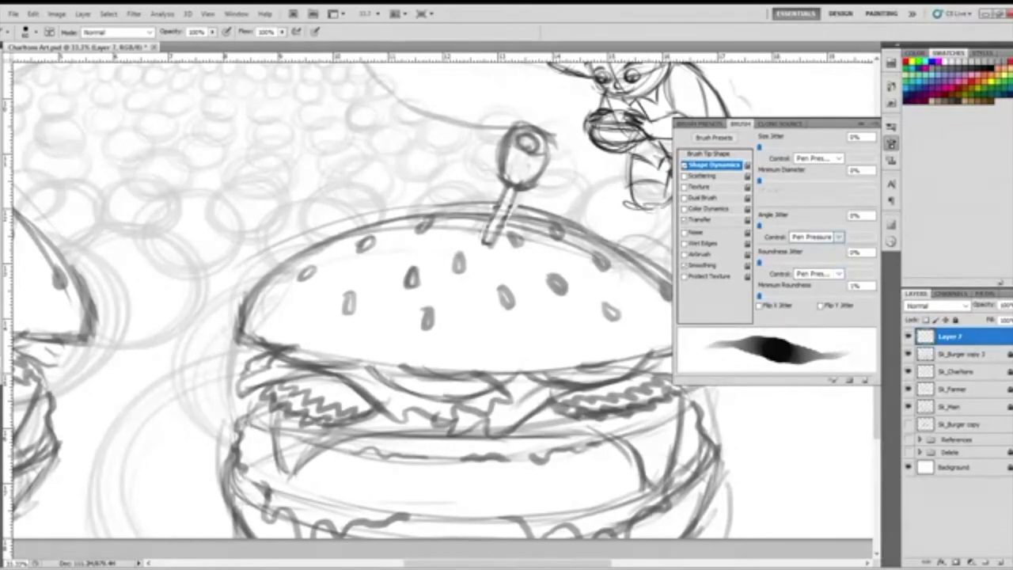
left_click(838, 237)
left_click(833, 252)
left_click(837, 273)
left_click(833, 288)
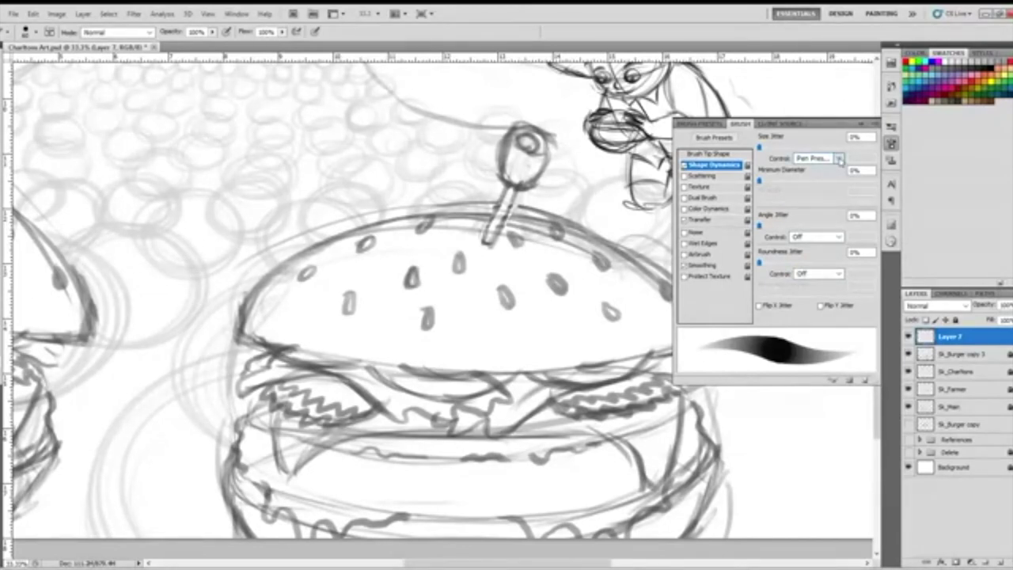
Switch the size jitter control to Off and back to Pen Pressure, and test it with a seed stroke that is undone.
left_click(834, 168)
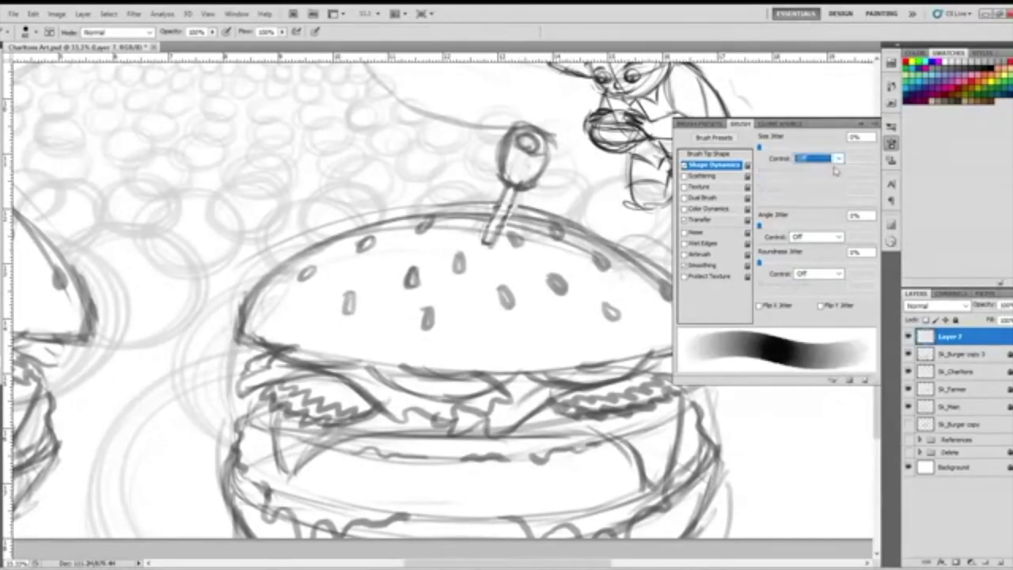
left_click(838, 158)
left_click(834, 193)
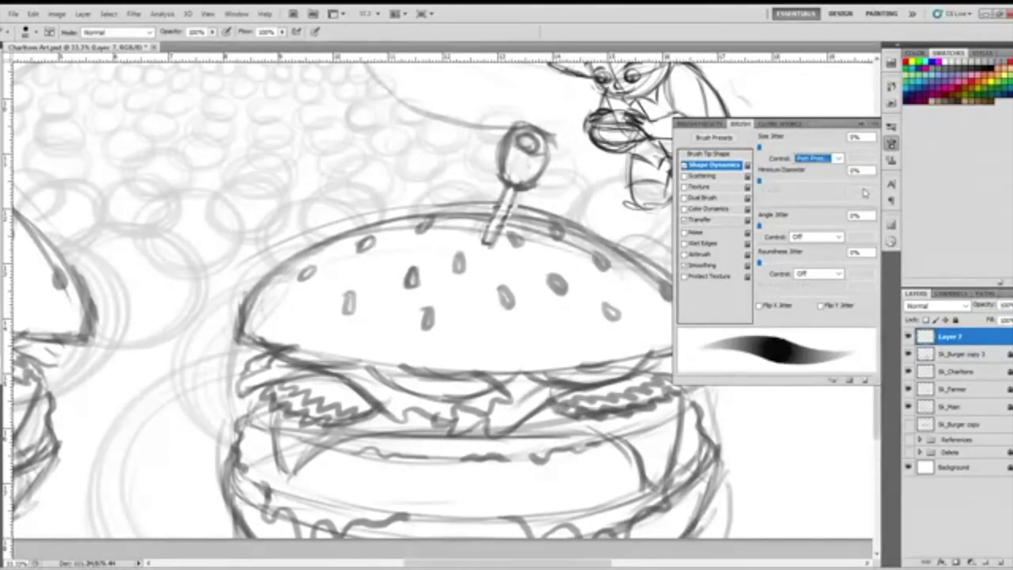
mouse_move(601, 277)
left_mouse_down()
mouse_move(598, 309)
mouse_move(608, 303)
mouse_move(598, 273)
mouse_move(611, 269)
left_mouse_up()
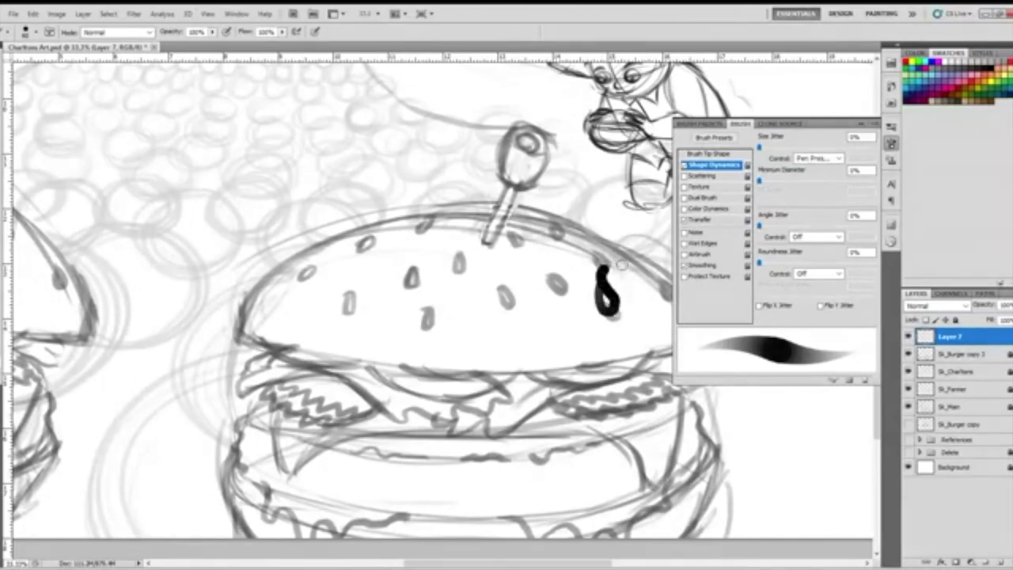
key("ctrl+z")
Set the angle jitter control to Pen Pressure and try one seed stroke on the bun, undoing it.
left_click(814, 267)
mouse_move(597, 285)
left_mouse_down()
mouse_move(587, 324)
mouse_move(603, 313)
mouse_move(598, 279)
left_mouse_up()
key("ctrl+z")
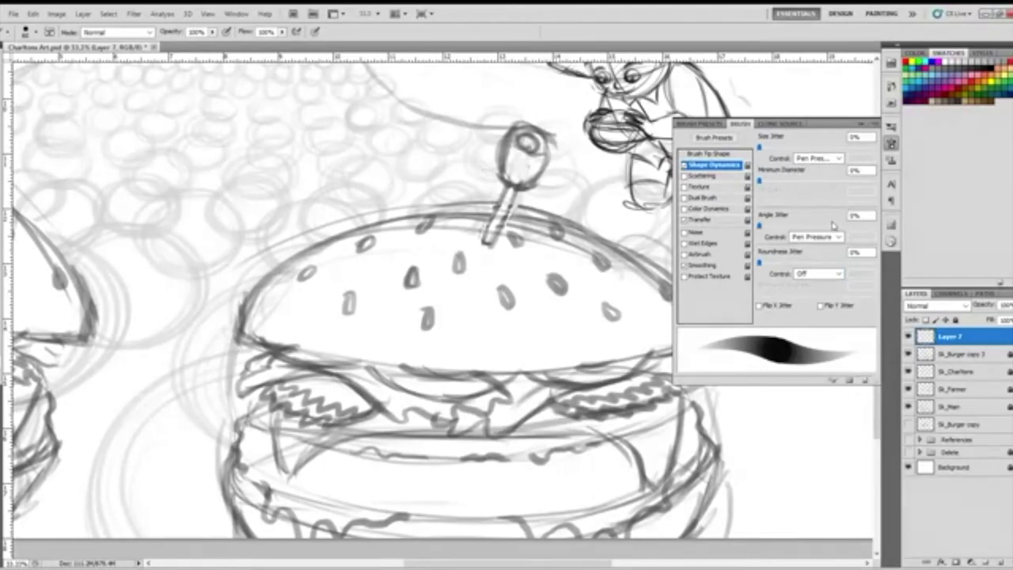
Set the roundness jitter control to Pen Pressure and the angle jitter control to Off.
left_click(823, 288)
left_click(838, 237)
left_click(812, 247)
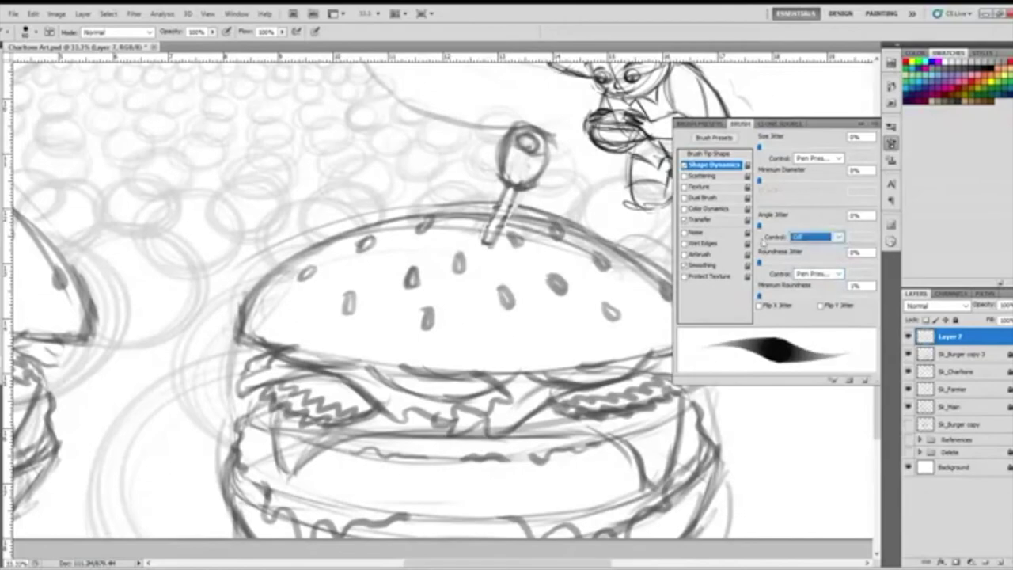
Test the brush with several seed-shaped strokes on the right of the centre bun and undo them all.
mouse_move(595, 287)
left_mouse_down()
mouse_move(584, 325)
mouse_move(596, 321)
mouse_move(605, 273)
mouse_move(610, 311)
mouse_move(623, 319)
mouse_move(616, 281)
left_mouse_up()
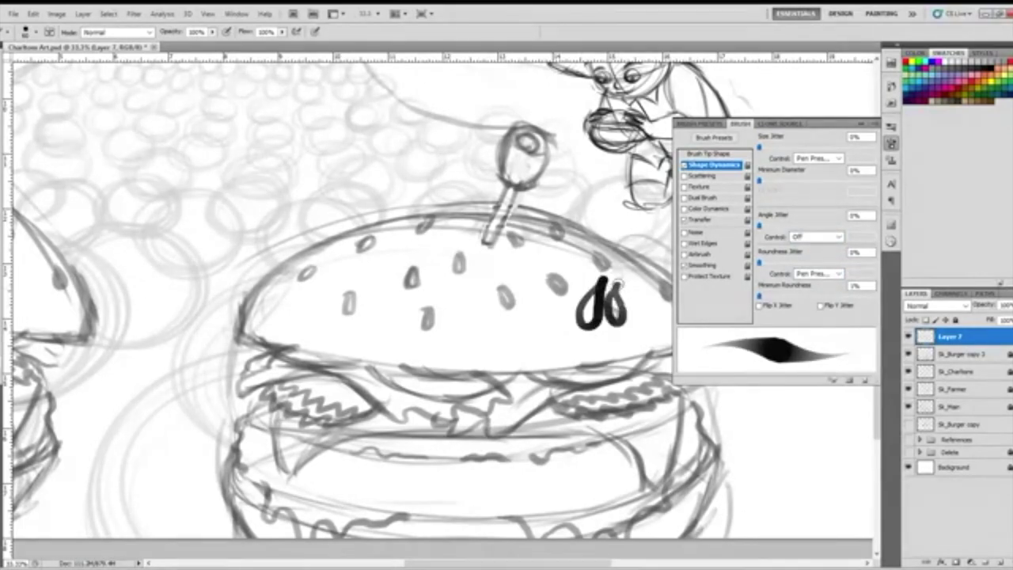
mouse_move(625, 267)
left_mouse_down()
mouse_move(636, 281)
mouse_move(641, 255)
mouse_move(650, 275)
left_mouse_up()
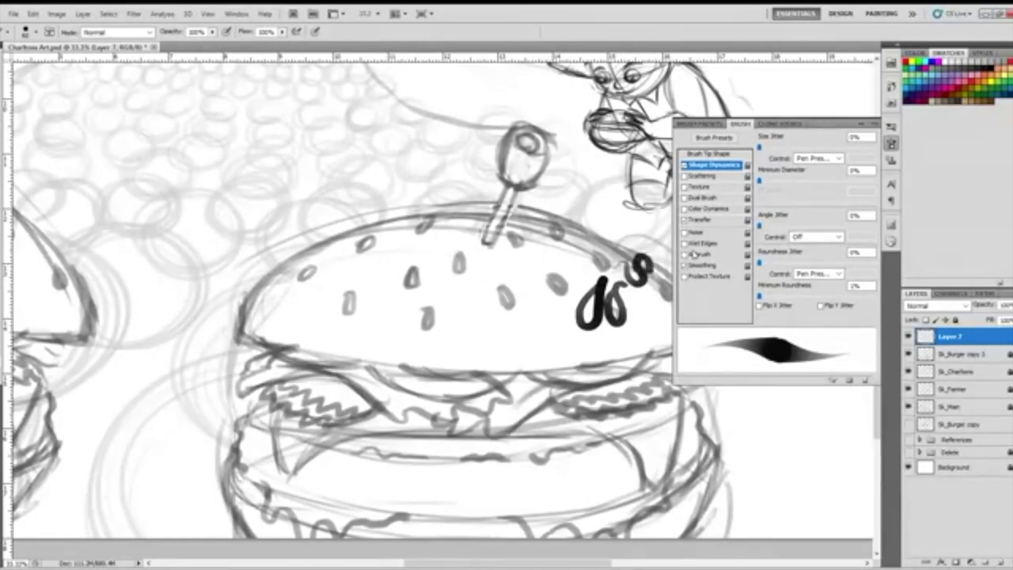
key("ctrl+z")
key("ctrl+z")
key("ctrl+z")
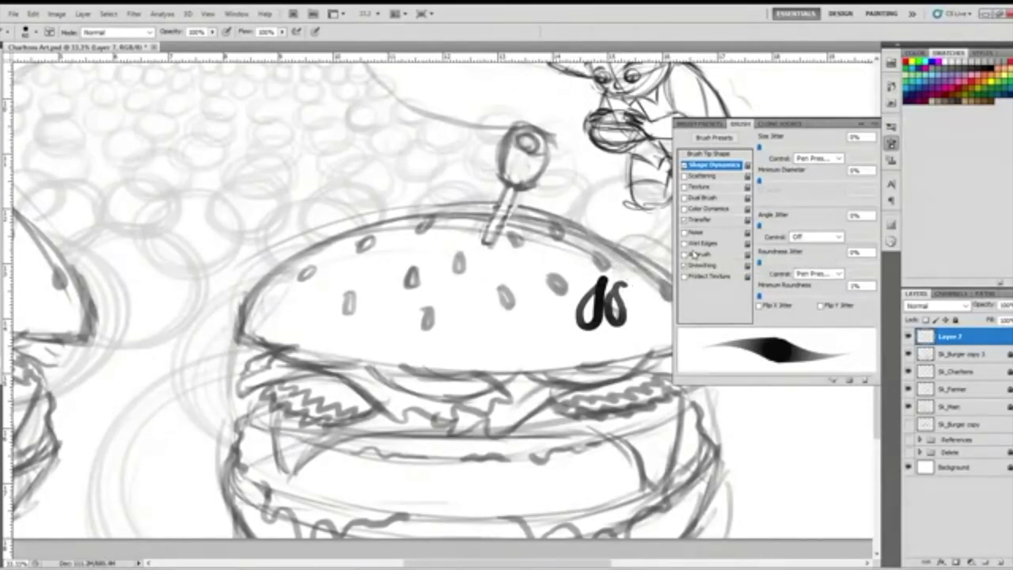
key("ctrl+alt+z")
key("ctrl+alt+z")
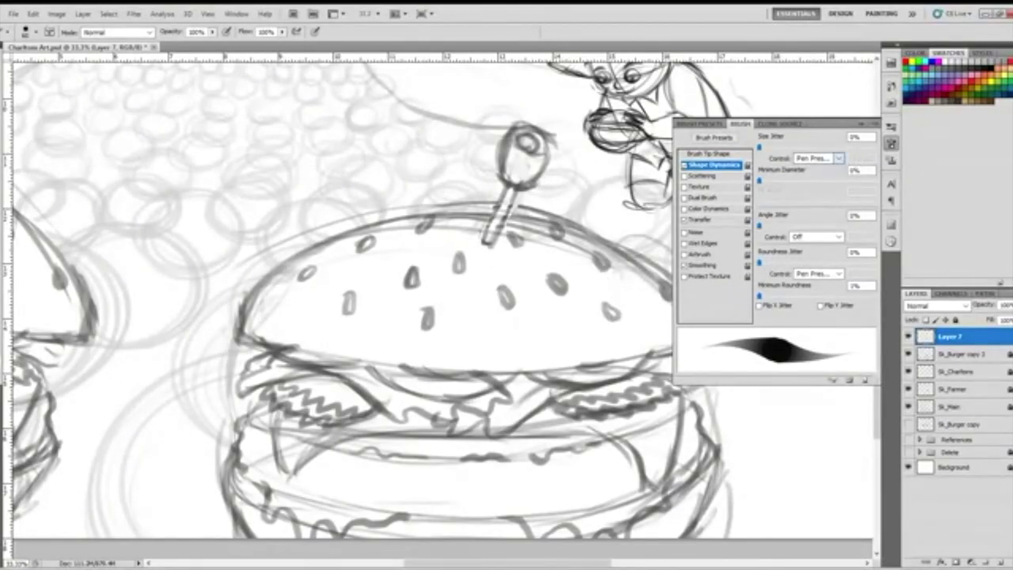
Try the brush with the size and angle jitter controls set to Off, drawing a seed stroke and undoing it.
left_click(838, 158)
left_click(835, 170)
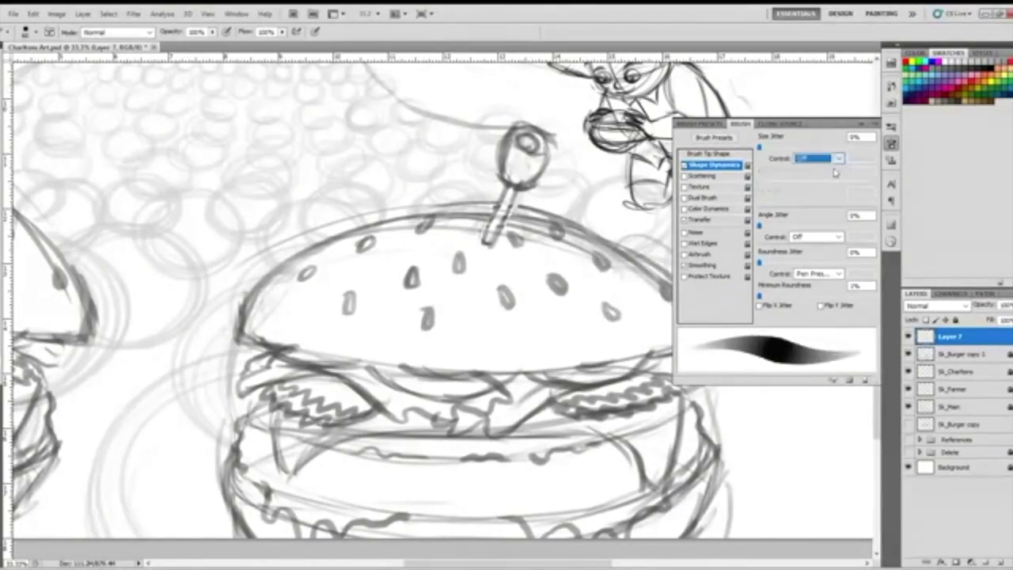
left_click(838, 236)
left_click(823, 259)
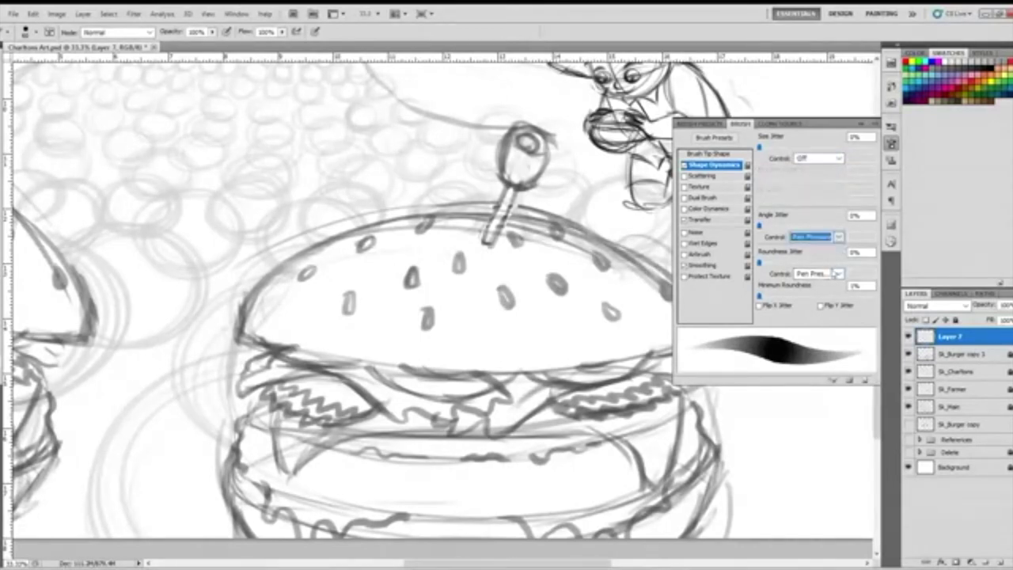
left_click(838, 236)
left_click(823, 248)
mouse_move(596, 275)
left_mouse_down()
mouse_move(571, 320)
mouse_move(586, 319)
mouse_move(599, 271)
left_mouse_up()
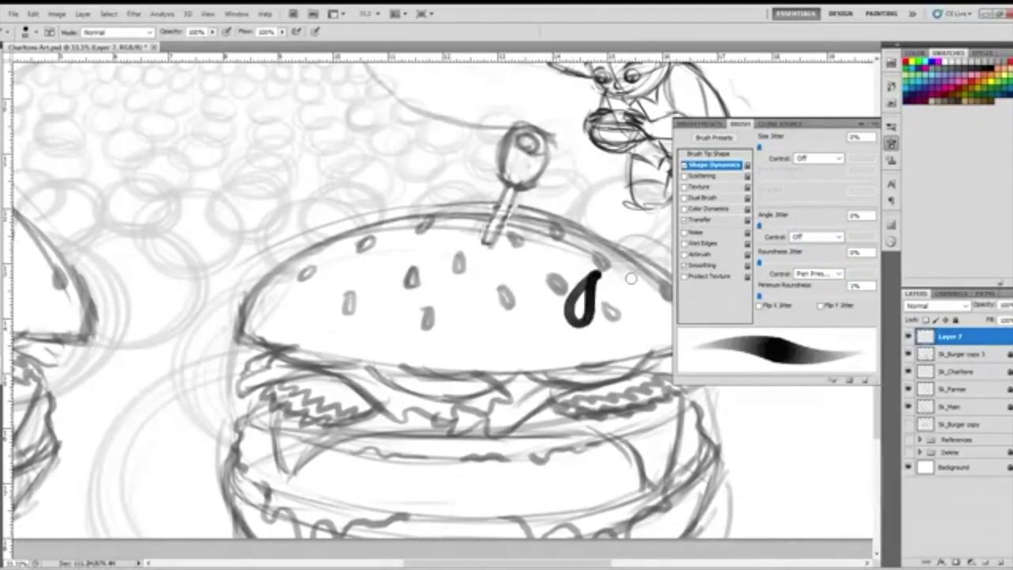
key("ctrl+z")
Set both the size and angle jitter controls to Pen Pressure.
left_click(838, 159)
left_click(830, 192)
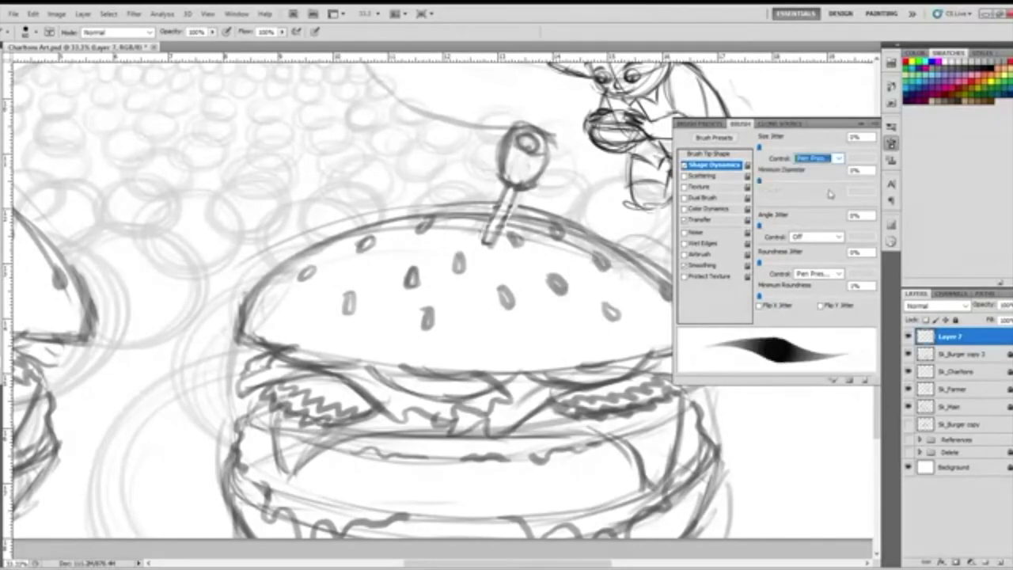
left_click(836, 237)
left_click(829, 271)
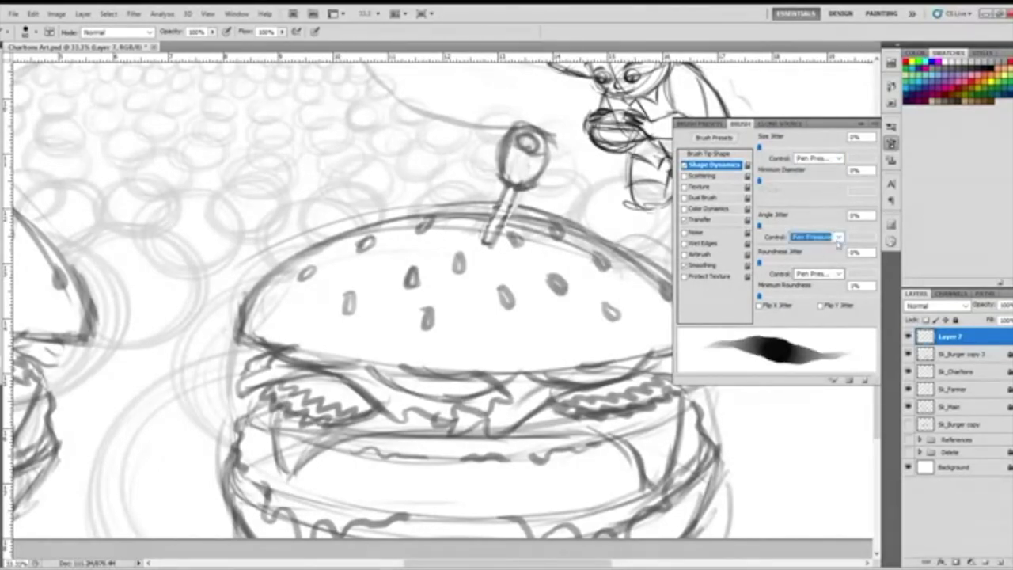
Try the brush with the angle jitter control set to Fade, drawing a seed stroke on the bun and undoing it.
left_click(837, 238)
left_click(830, 259)
left_click(840, 239)
mouse_move(595, 279)
left_mouse_down()
mouse_move(579, 304)
mouse_move(587, 327)
mouse_move(599, 322)
mouse_move(599, 277)
left_mouse_up()
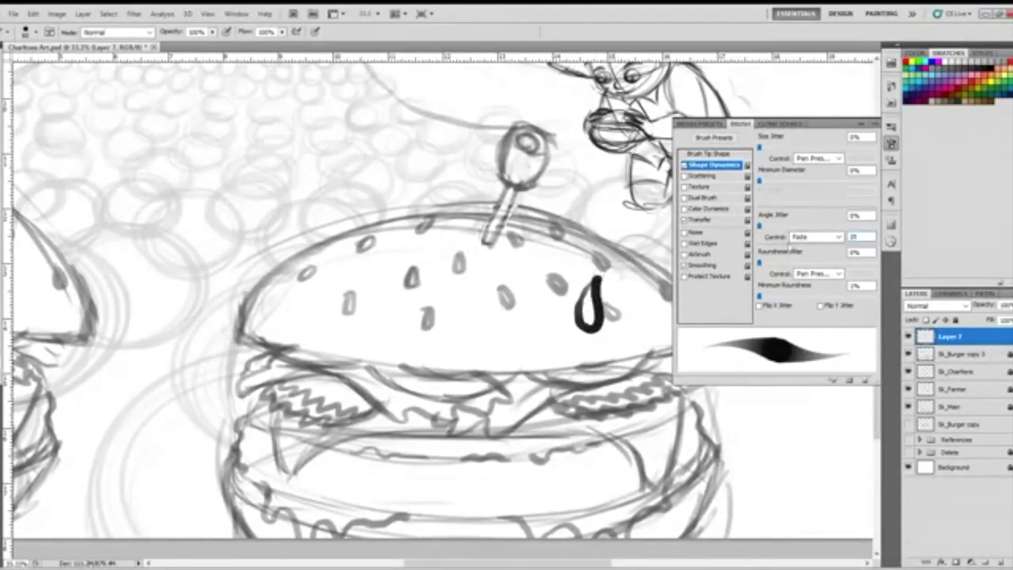
key("ctrl+z")
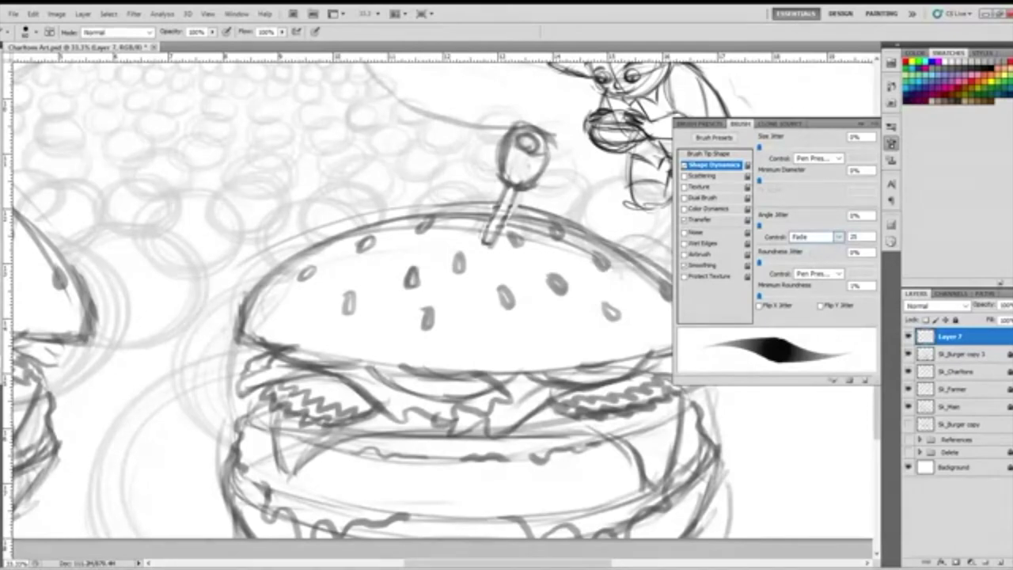
Set the angle jitter control to Off, testing the brush with two seed strokes on the bun and undoing them.
key("Up")
mouse_move(608, 285)
left_mouse_down()
mouse_move(595, 328)
mouse_move(619, 299)
mouse_move(620, 258)
mouse_move(633, 312)
mouse_move(639, 268)
left_mouse_up()
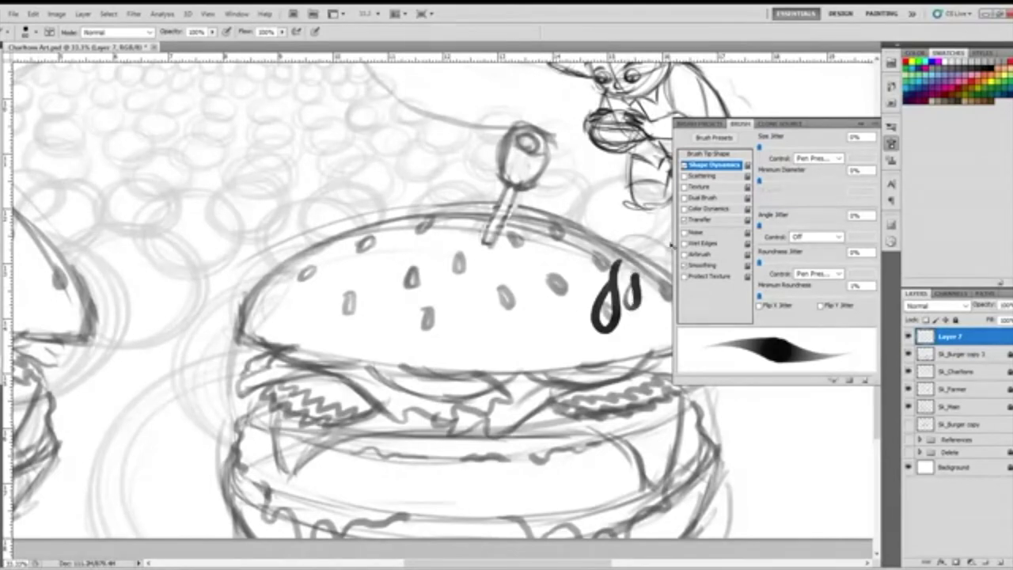
key("ctrl+alt+z")
key("ctrl+alt+z")
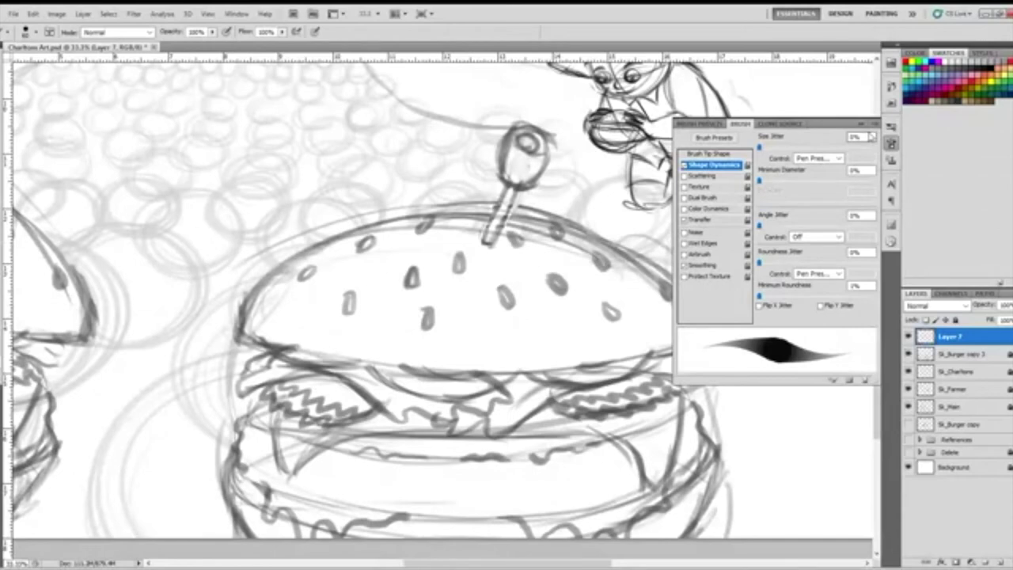
left_click(838, 237)
left_click(830, 270)
left_click(838, 238)
left_click(832, 244)
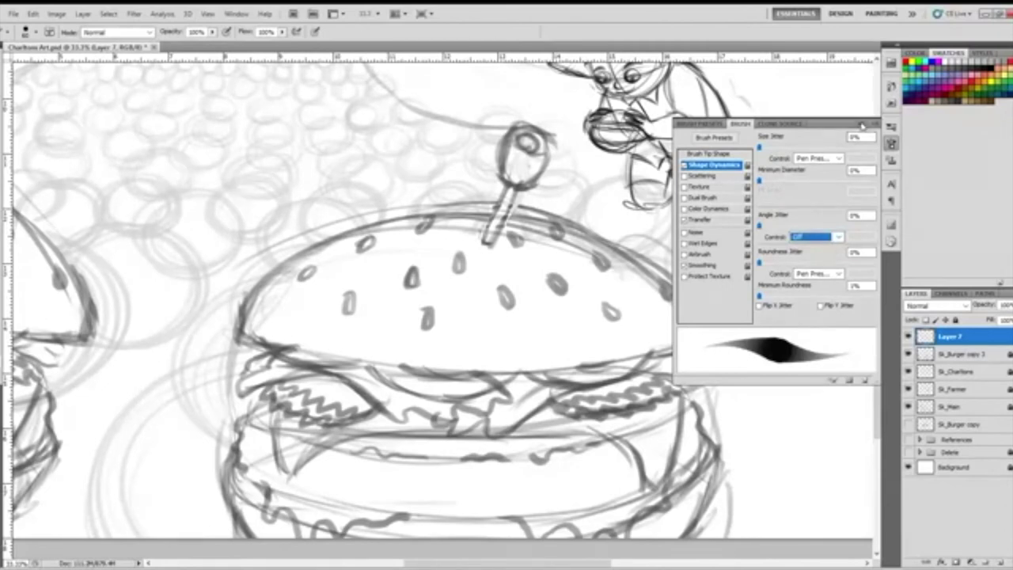
Try a higher minimum diameter with a test stroke, undo the stroke and return the minimum diameter to 0%.
left_click_drag(762, 182, 800, 180)
mouse_move(577, 287)
left_mouse_down()
mouse_move(565, 310)
mouse_move(588, 331)
mouse_move(583, 309)
left_mouse_up()
key("ctrl+z")
left_click_drag(801, 181, 752, 192)
mouse_move(771, 149)
left_mouse_down()
mouse_move(782, 147)
mouse_move(751, 163)
left_mouse_up()
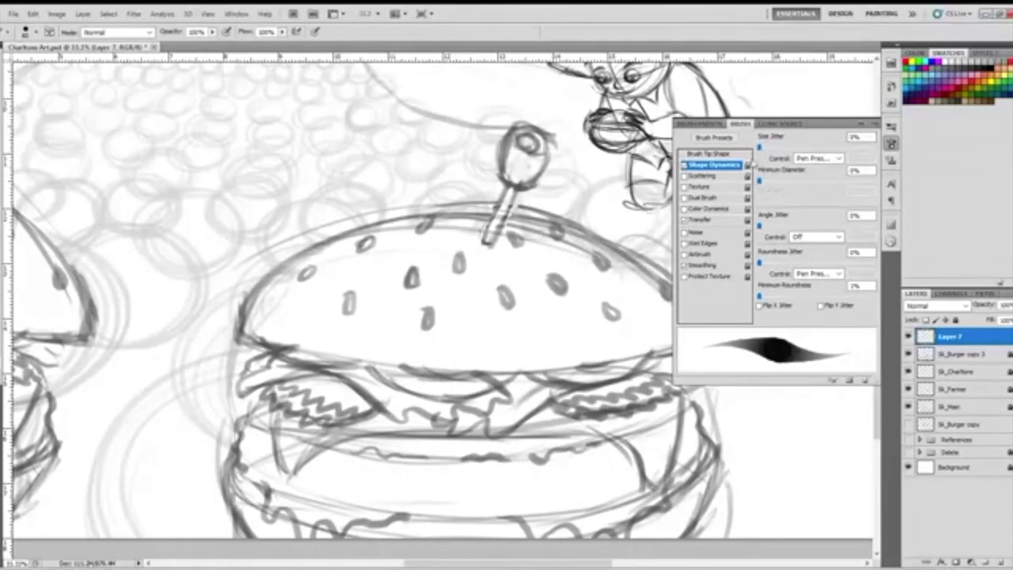
Close the brush settings, let tablet pressure control the brush size, and draw a trial seed on the upper-left of the centre bun.
left_click(869, 123)
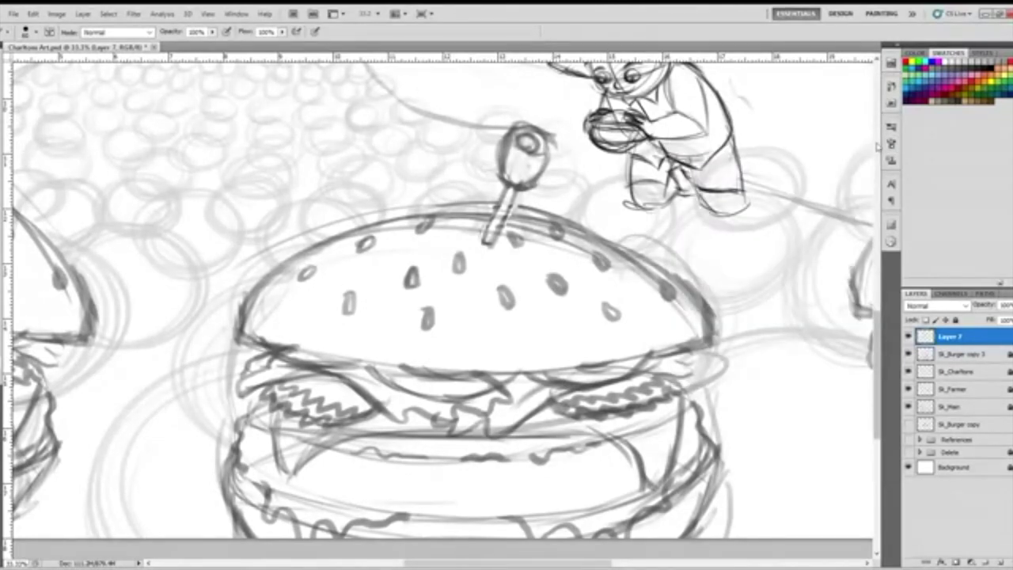
left_click(317, 30)
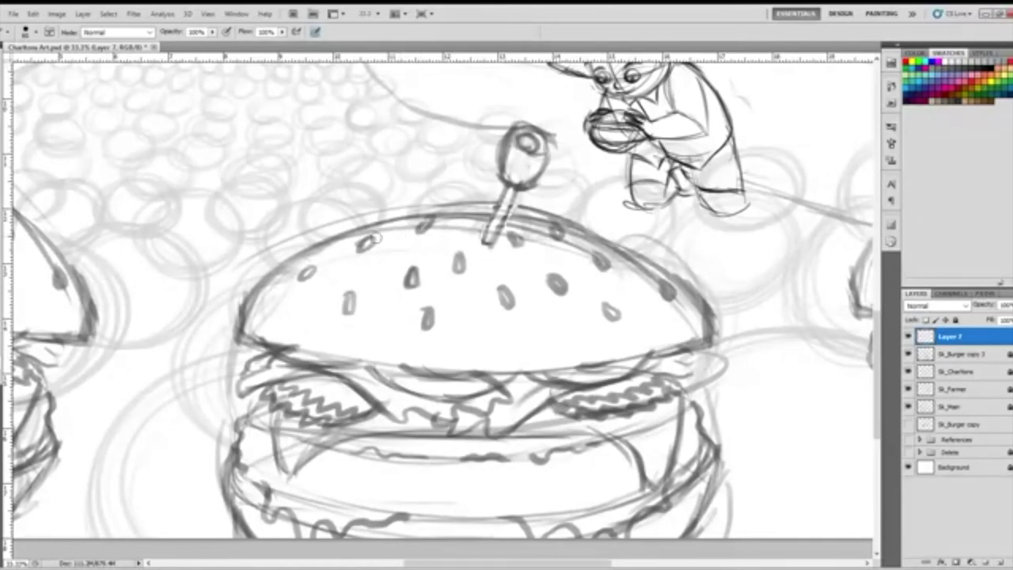
left_click_drag(371, 232, 354, 247)
key("ctrl+z")
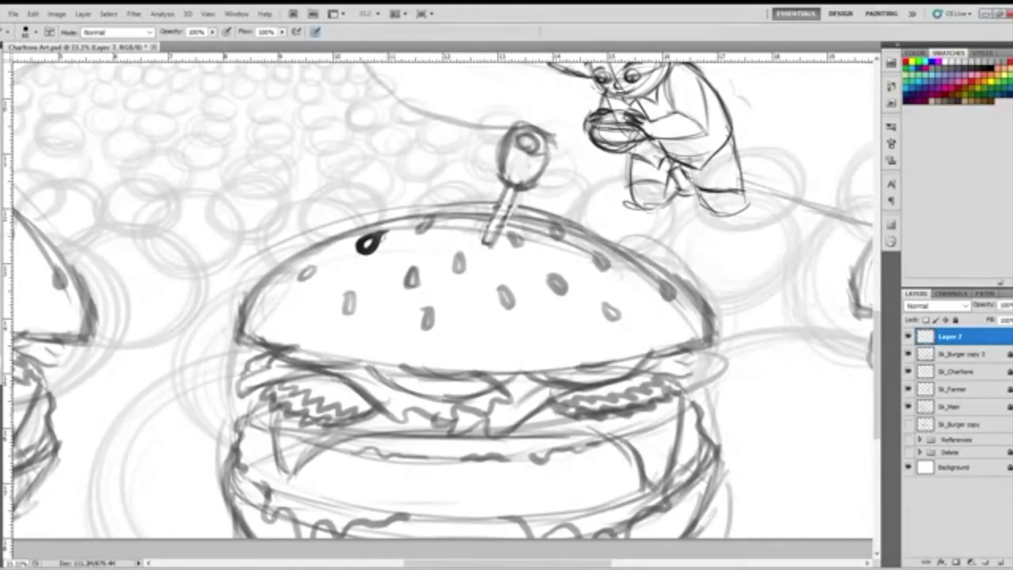
Try duplicating the seed layer and moving the copy onto the neighbouring seed, then undo the move, the duplicate and the trial seed.
left_click_drag(957, 345, 986, 559)
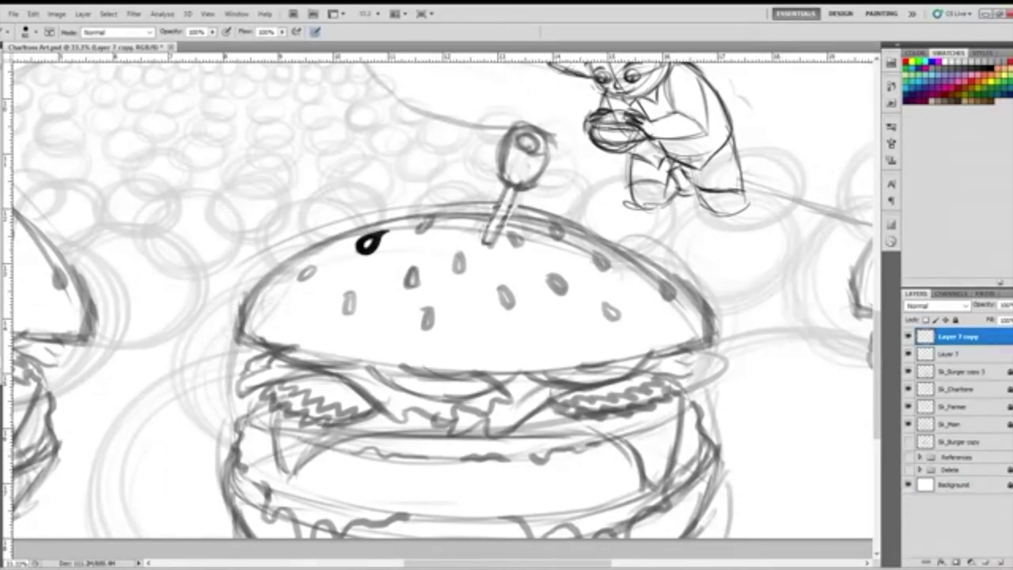
key("v")
left_click_drag(371, 244, 309, 275)
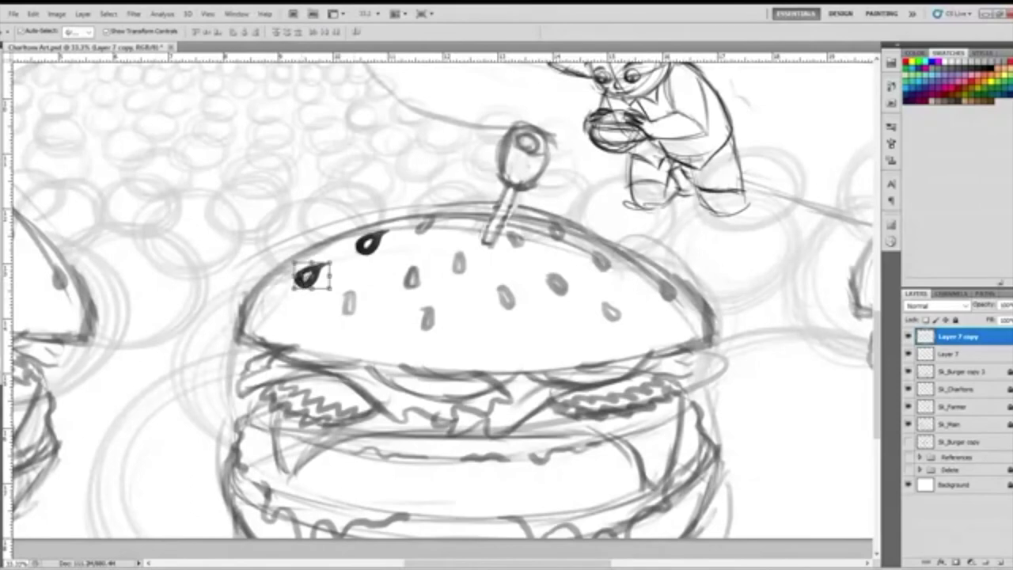
key("ctrl+z")
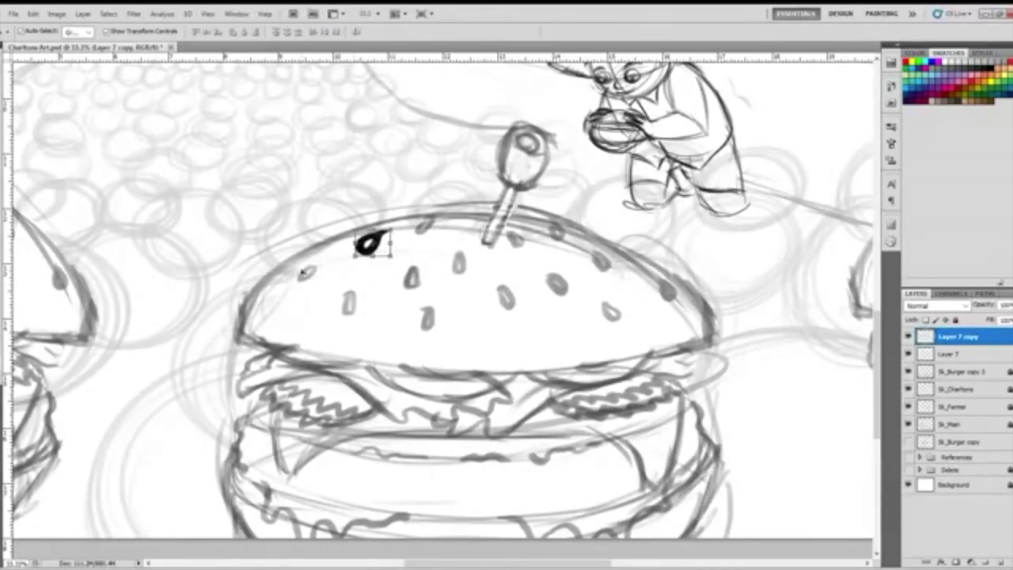
key("ctrl+alt+z")
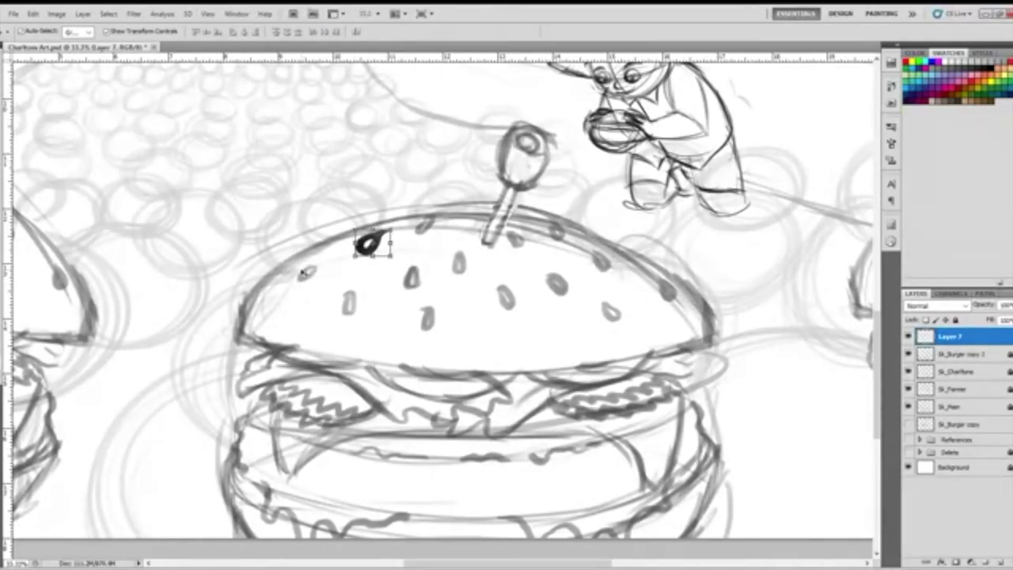
key("ctrl+alt+z")
Ink seven teardrop-shaped seeds with the Brush over the left half of the centre bun on Layer 7.
key("b")
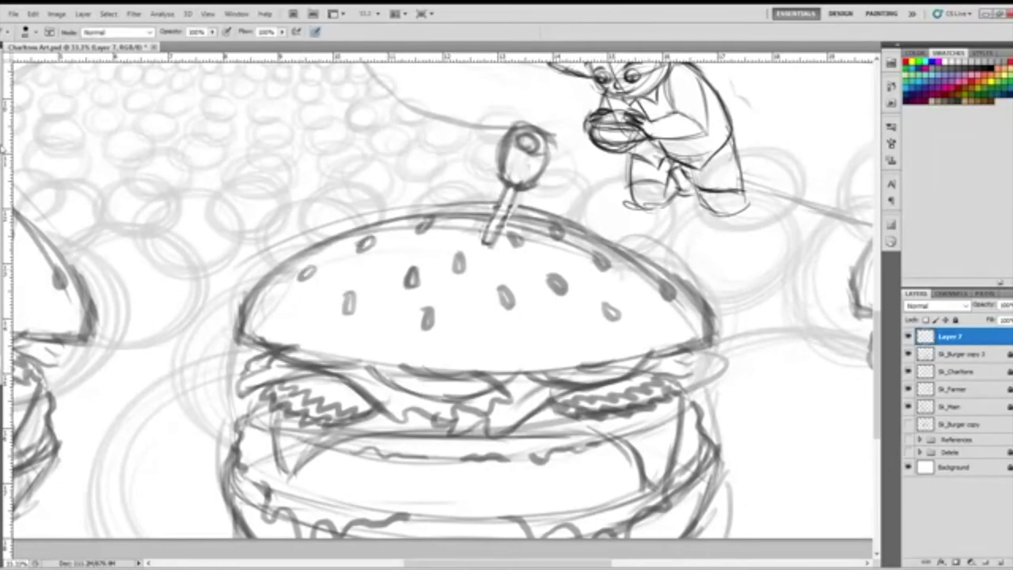
mouse_move(373, 236)
left_mouse_down()
mouse_move(361, 251)
mouse_move(381, 236)
mouse_move(376, 245)
left_mouse_up()
mouse_move(312, 265)
left_mouse_down()
mouse_move(297, 283)
mouse_move(310, 269)
left_mouse_up()
mouse_move(356, 295)
left_mouse_down()
mouse_move(353, 312)
mouse_move(364, 290)
left_mouse_up()
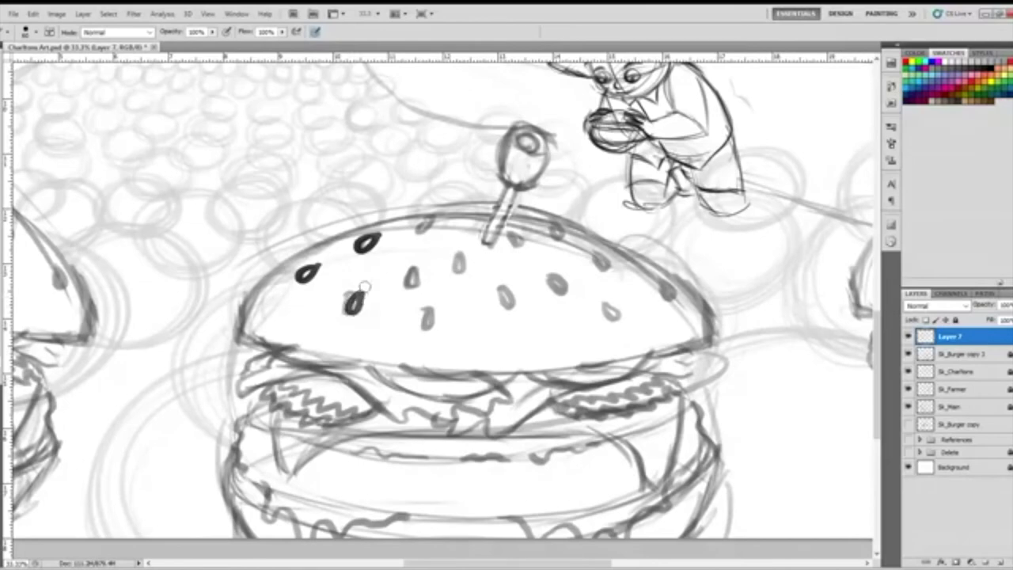
mouse_move(418, 267)
left_mouse_down()
mouse_move(409, 287)
mouse_move(420, 266)
left_mouse_up()
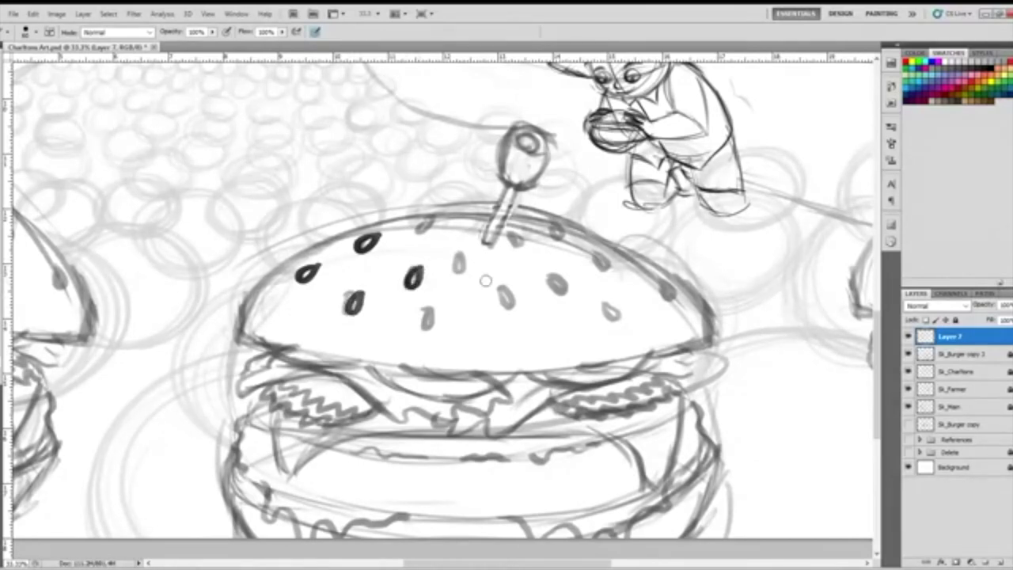
mouse_move(444, 313)
left_mouse_down()
mouse_move(440, 337)
mouse_move(447, 315)
left_mouse_up()
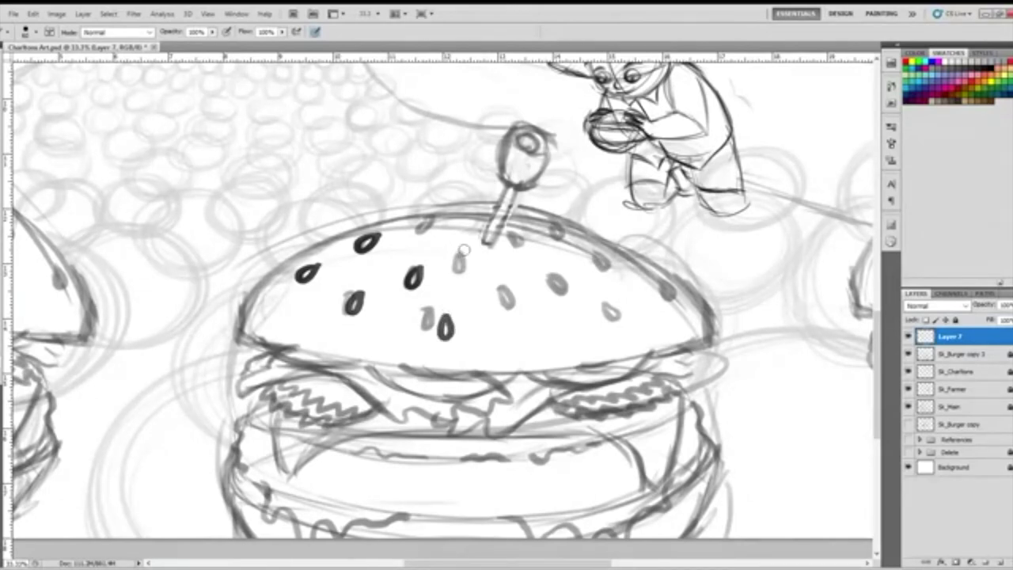
mouse_move(465, 249)
left_mouse_down()
mouse_move(459, 277)
mouse_move(470, 248)
left_mouse_up()
mouse_move(442, 217)
left_mouse_down()
mouse_move(417, 226)
mouse_move(431, 232)
mouse_move(440, 223)
left_mouse_up()
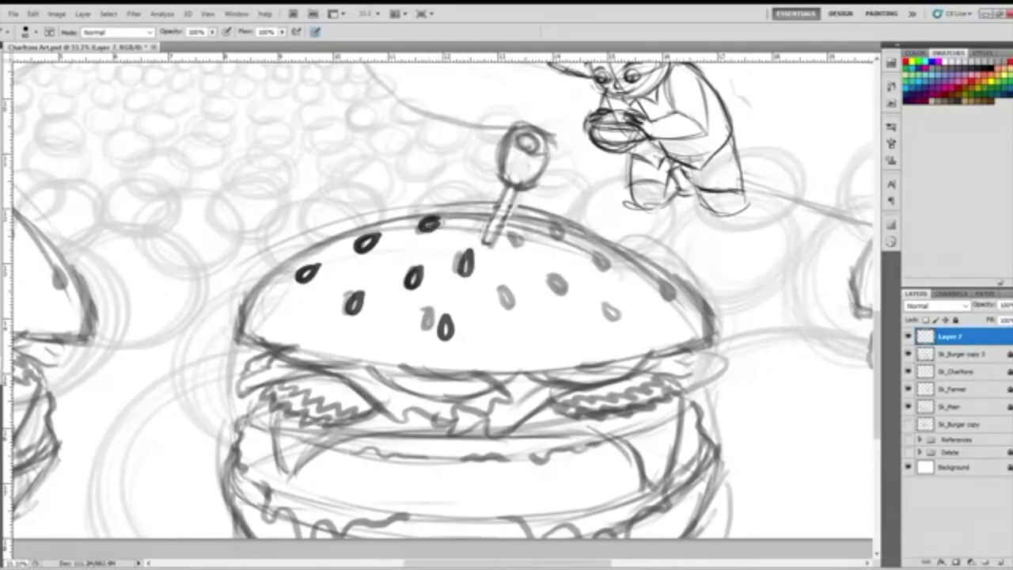
Ink the seeds across the right half of the centre bun and one more near its lower-left edge.
mouse_move(503, 291)
left_mouse_down()
mouse_move(501, 309)
mouse_move(513, 316)
mouse_move(520, 304)
mouse_move(499, 283)
left_mouse_up()
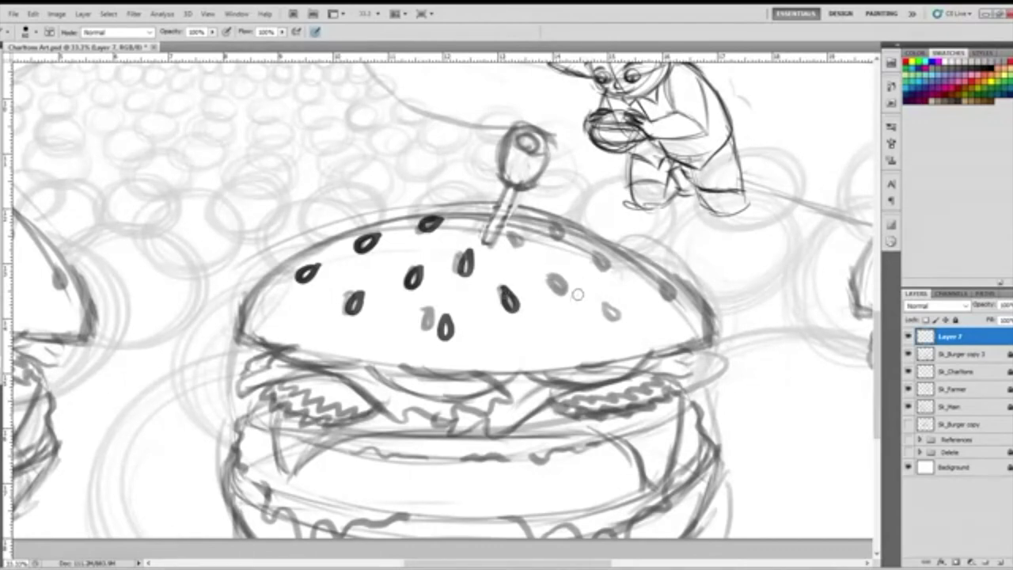
mouse_move(573, 283)
left_mouse_down()
mouse_move(579, 302)
mouse_move(590, 298)
mouse_move(570, 280)
left_mouse_up()
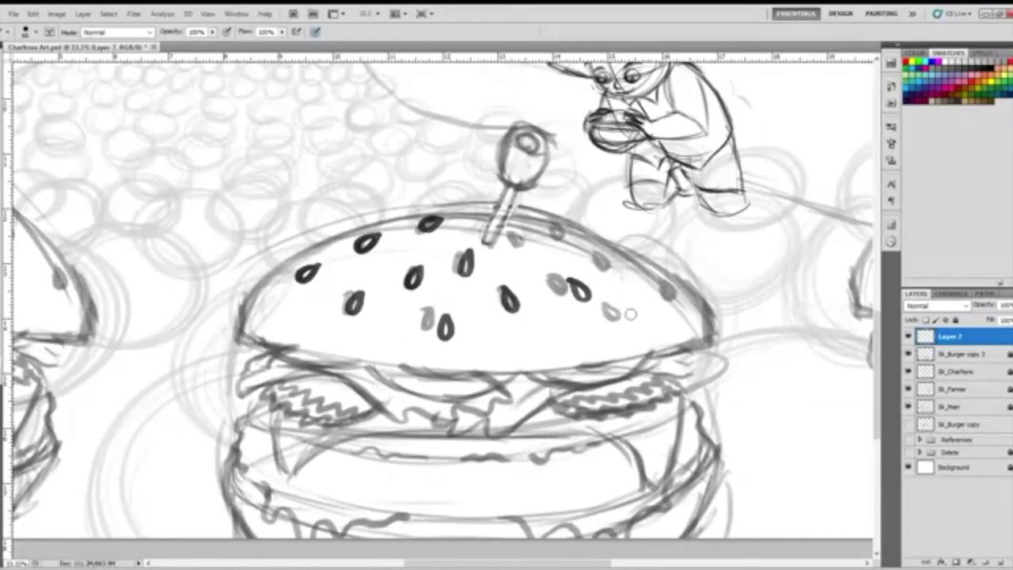
mouse_move(630, 313)
left_mouse_down()
mouse_move(643, 324)
mouse_move(624, 306)
left_mouse_up()
mouse_move(634, 309)
left_mouse_down()
mouse_move(638, 326)
mouse_move(649, 321)
mouse_move(637, 302)
mouse_move(657, 275)
mouse_move(673, 285)
mouse_move(674, 269)
mouse_move(657, 268)
left_mouse_up()
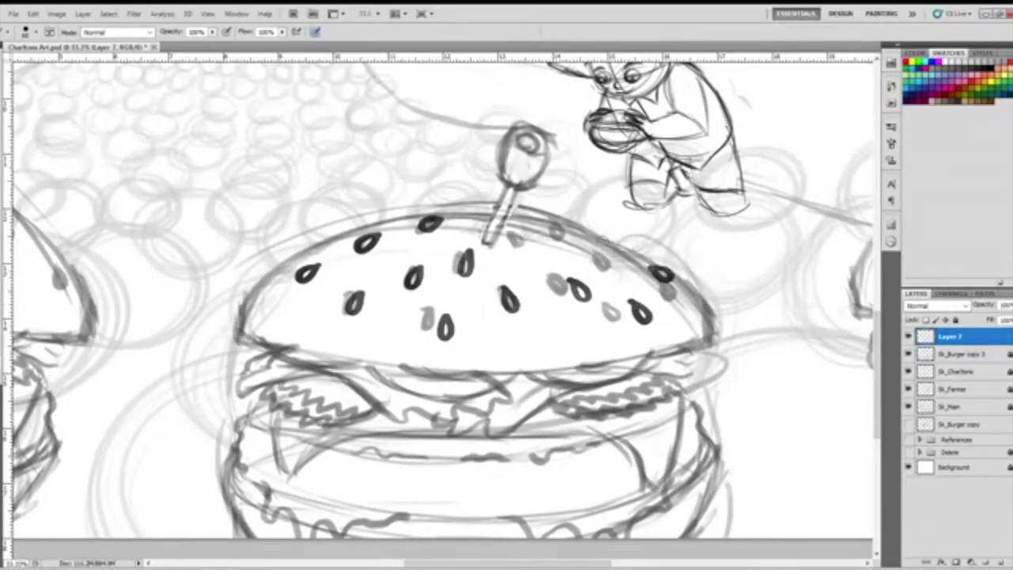
mouse_move(587, 241)
left_mouse_down()
mouse_move(598, 250)
mouse_move(590, 238)
left_mouse_up()
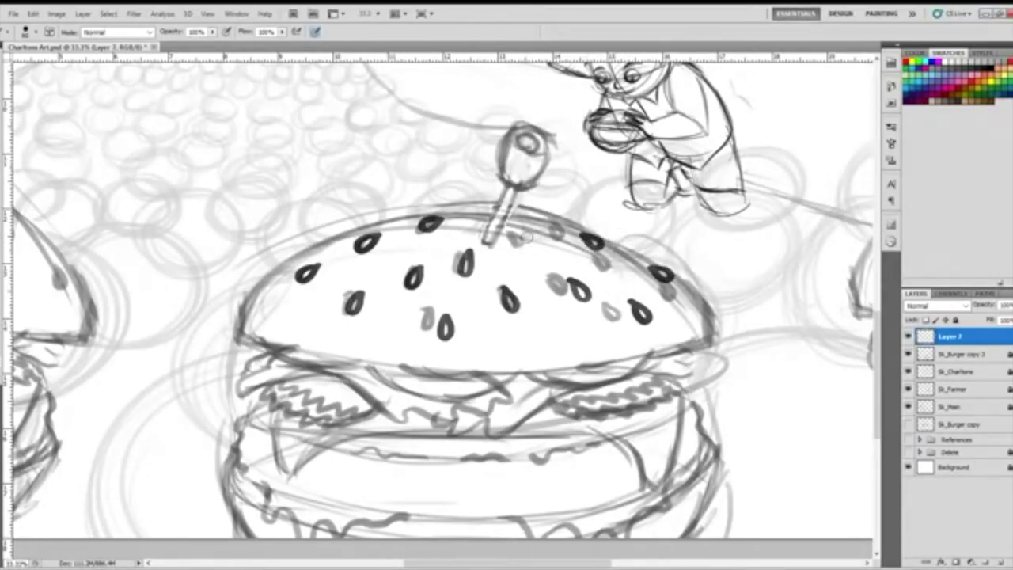
mouse_move(527, 237)
left_mouse_down()
mouse_move(543, 236)
mouse_move(525, 231)
left_mouse_up()
left_click_drag(509, 226, 516, 208)
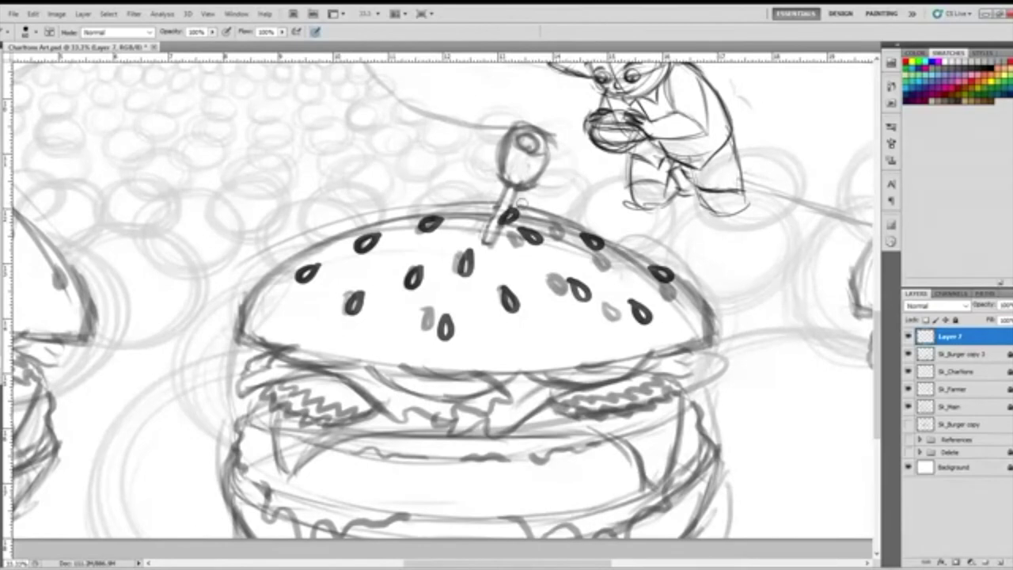
key("ctrl+z")
mouse_move(291, 318)
left_mouse_down()
mouse_move(291, 334)
mouse_move(300, 311)
mouse_move(291, 321)
left_mouse_up()
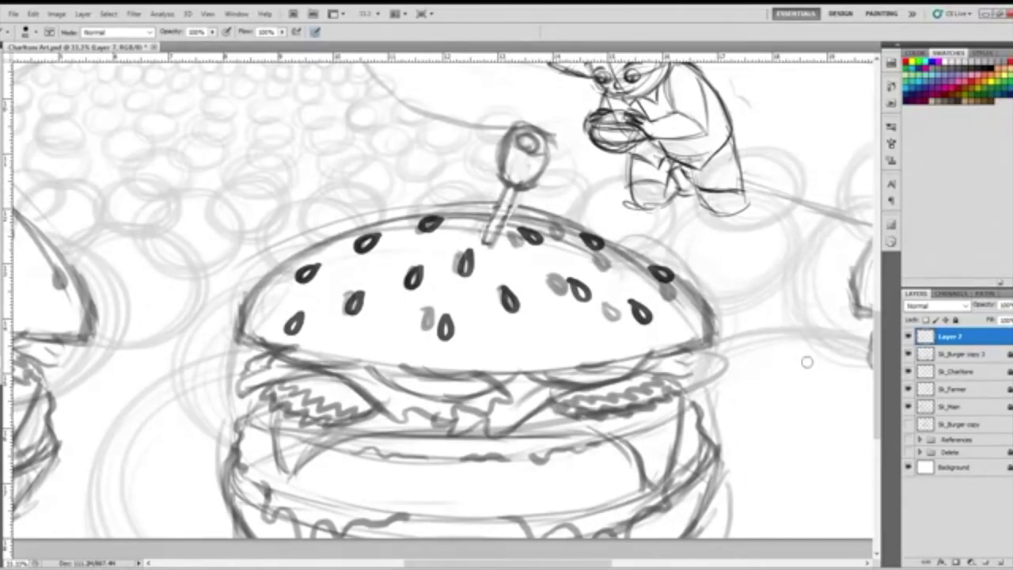
Ink the top bun's outline on a new layer, redrawing the domed top line until clean and closing it with a curved lower edge.
left_click(998, 560)
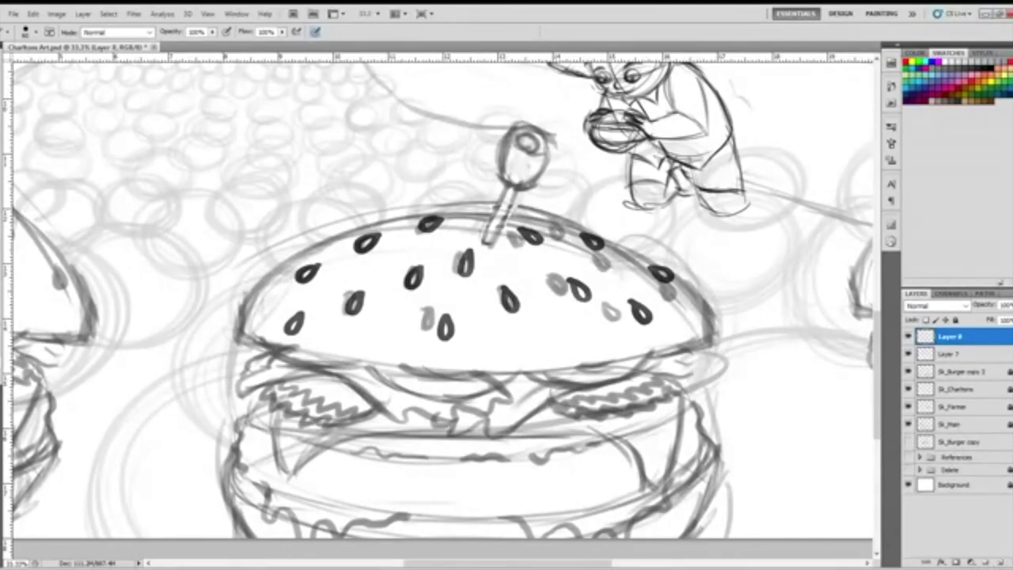
mouse_move(722, 331)
left_mouse_down()
mouse_move(704, 295)
mouse_move(615, 237)
mouse_move(534, 208)
mouse_move(448, 199)
mouse_move(388, 209)
mouse_move(285, 254)
mouse_move(243, 298)
mouse_move(231, 330)
left_mouse_up()
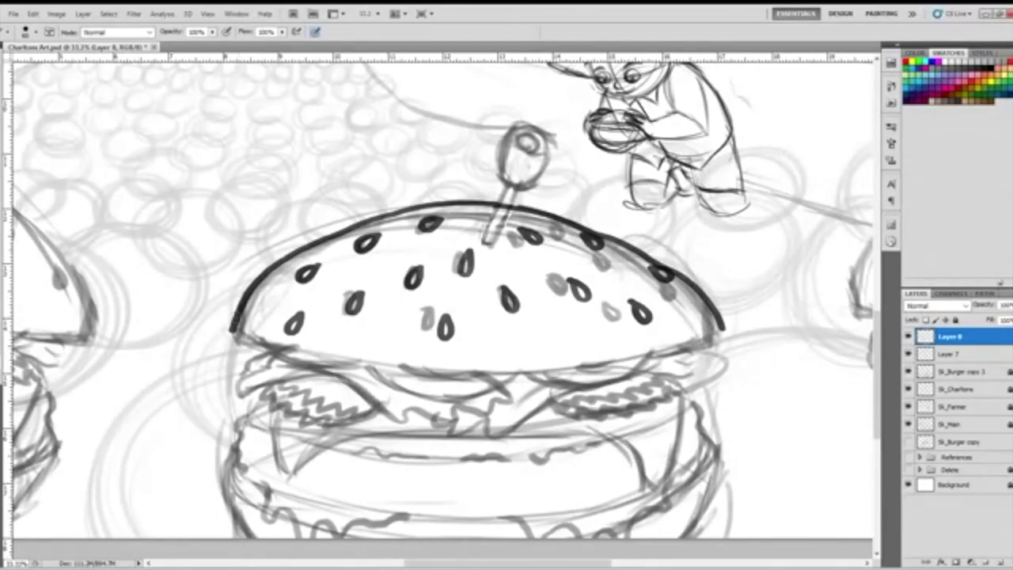
key("ctrl+z")
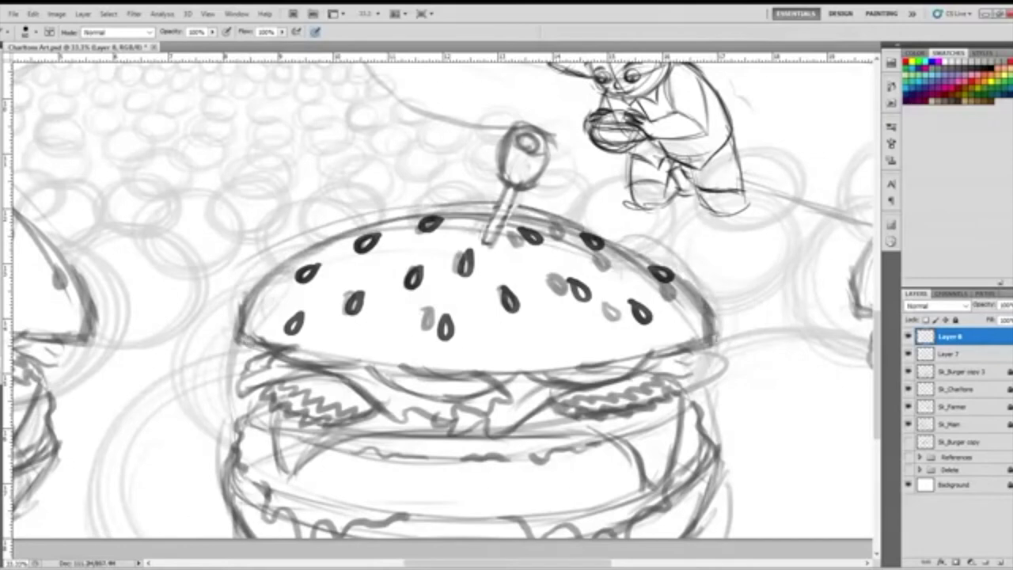
left_click(708, 343)
mouse_move(708, 339)
left_mouse_down()
mouse_move(690, 282)
mouse_move(606, 232)
mouse_move(505, 202)
mouse_move(391, 214)
left_mouse_up()
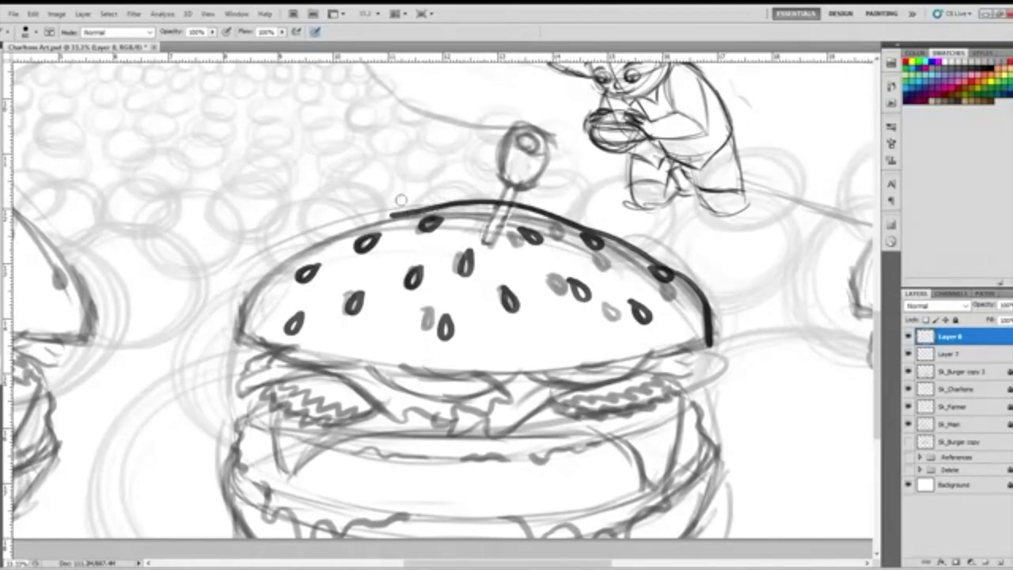
key("ctrl+z")
mouse_move(709, 348)
left_mouse_down()
mouse_move(704, 298)
mouse_move(668, 266)
mouse_move(563, 222)
mouse_move(475, 207)
mouse_move(388, 216)
mouse_move(299, 253)
mouse_move(248, 290)
mouse_move(237, 342)
left_mouse_up()
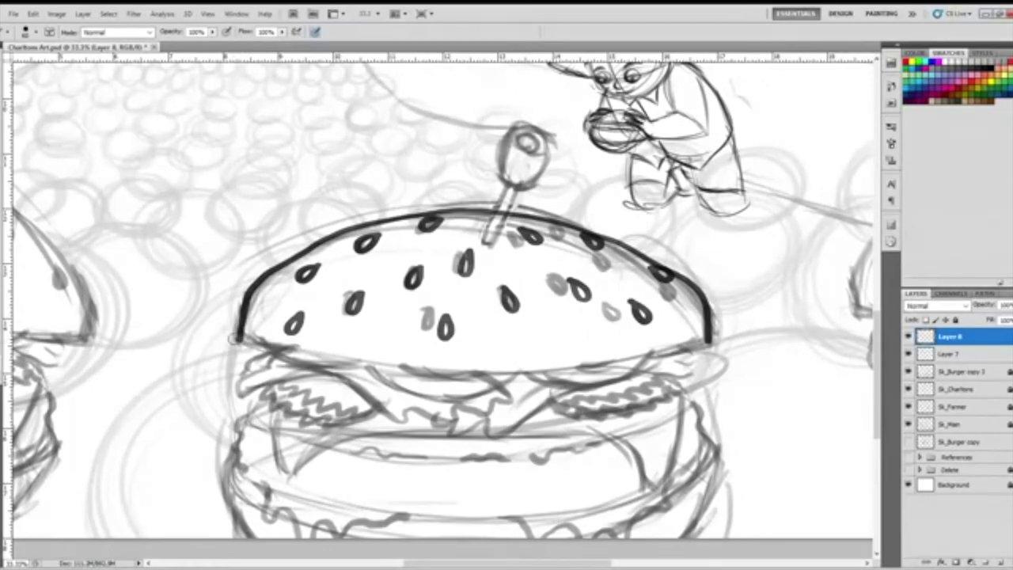
mouse_move(237, 342)
left_mouse_down()
mouse_move(296, 365)
mouse_move(449, 384)
mouse_move(648, 362)
mouse_move(711, 340)
mouse_move(709, 351)
left_mouse_up()
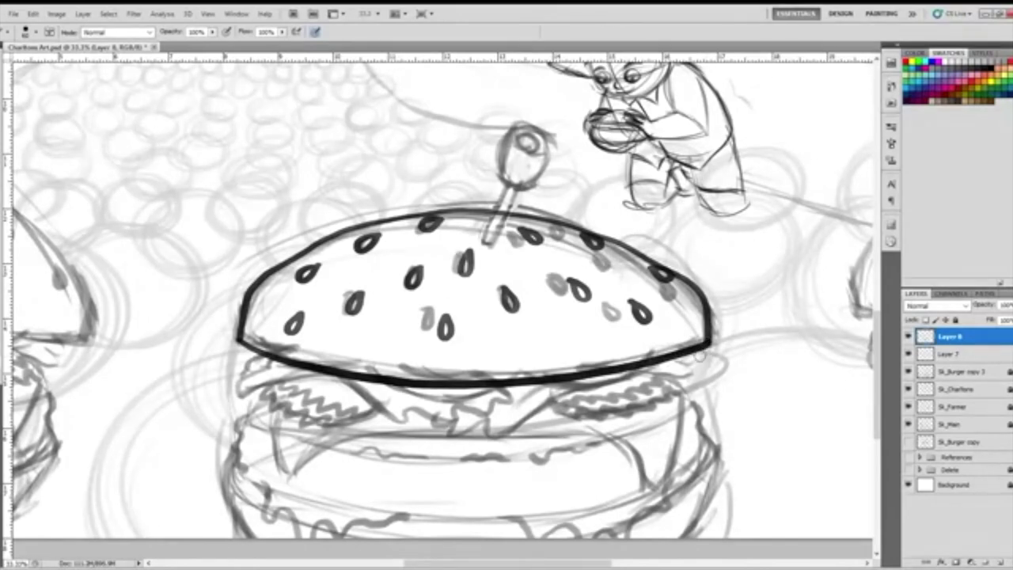
Ink the round olive outline with its small inner circle above the centre bun on a new layer.
left_click(1000, 561)
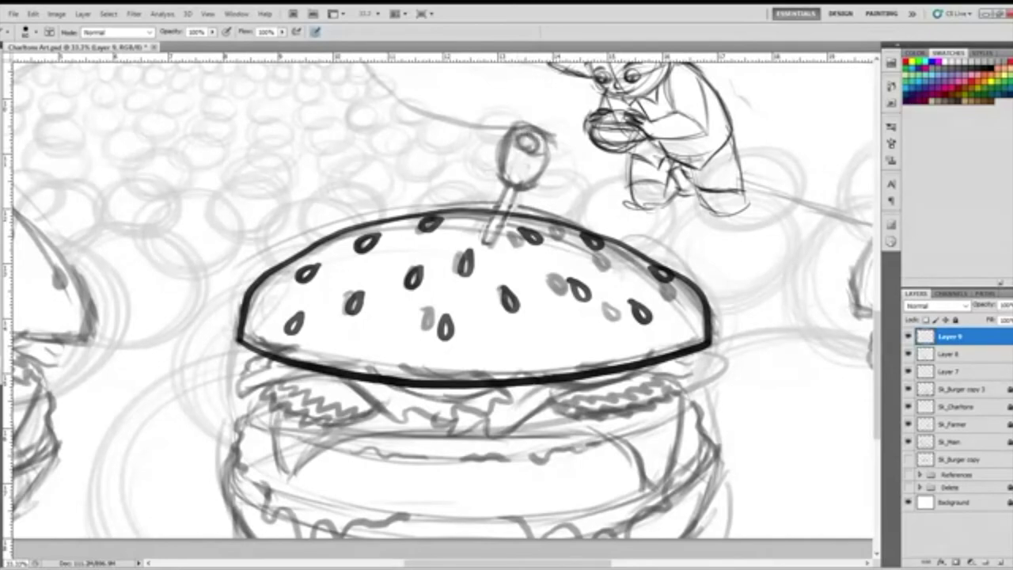
mouse_move(545, 133)
left_mouse_down()
mouse_move(509, 137)
mouse_move(500, 182)
mouse_move(537, 190)
mouse_move(553, 176)
mouse_move(560, 147)
mouse_move(544, 129)
mouse_move(539, 160)
left_mouse_up()
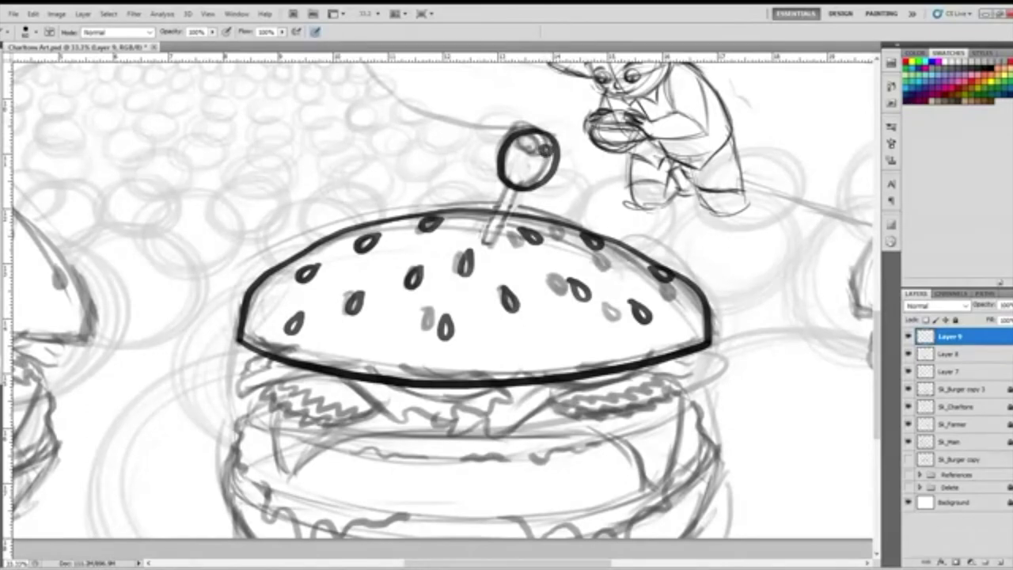
Ink the toothpick on another new layer, with its tip above the olive and a two-line shaft closed off where it enters the bun.
left_click(1000, 564)
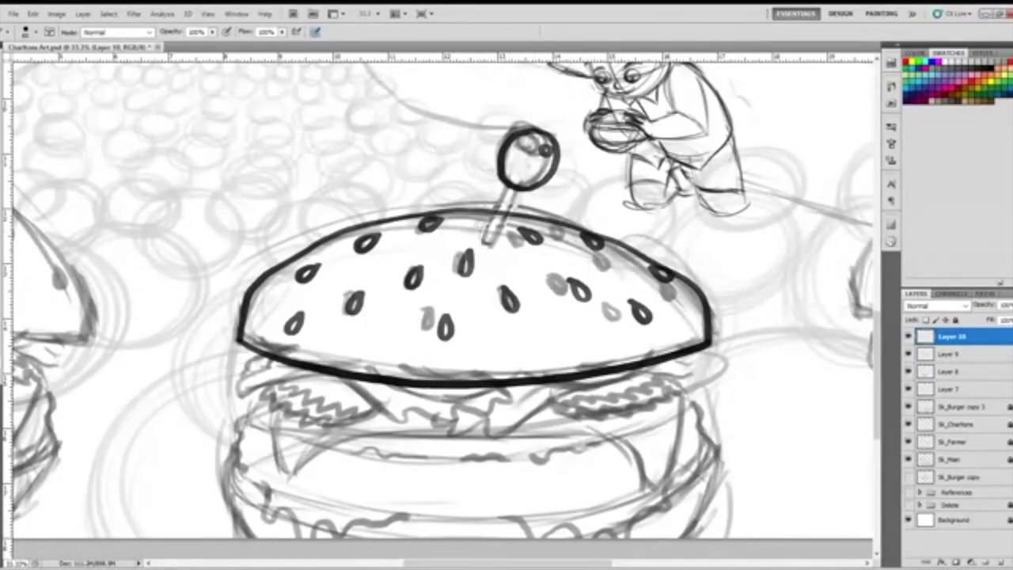
mouse_move(538, 129)
left_mouse_down()
mouse_move(549, 119)
mouse_move(549, 129)
left_mouse_up()
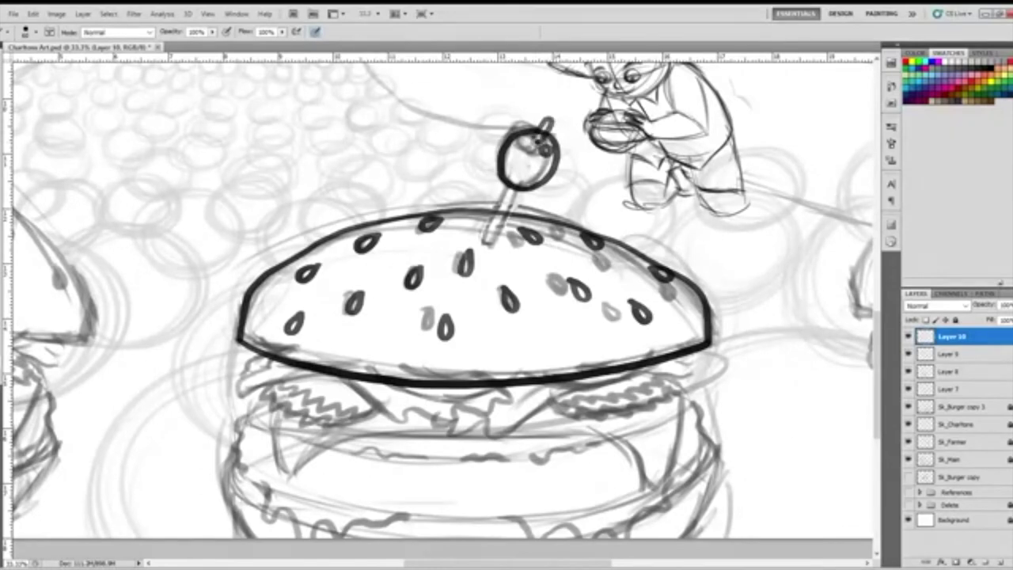
left_click_drag(506, 182, 481, 239)
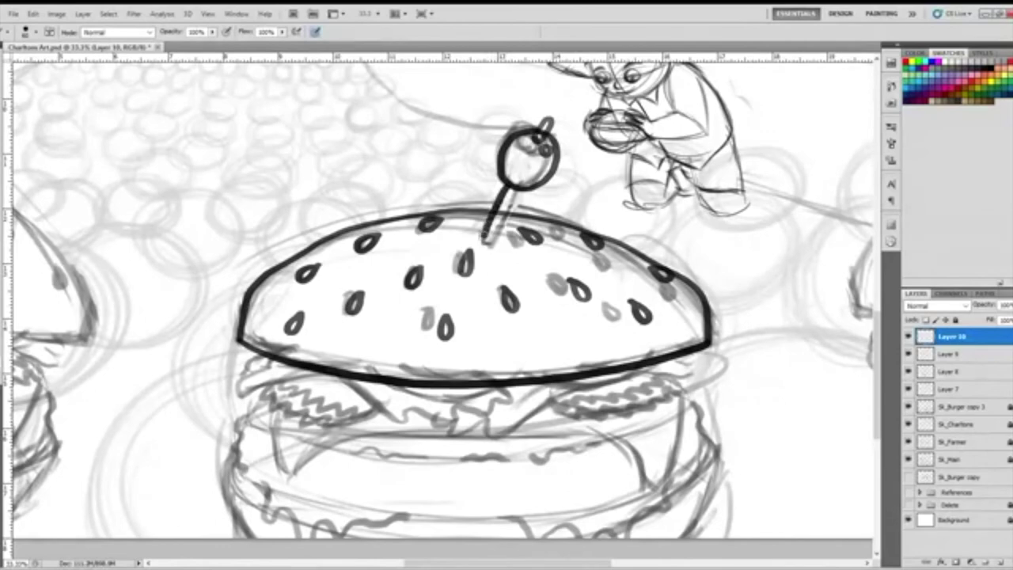
left_click_drag(519, 187, 509, 205)
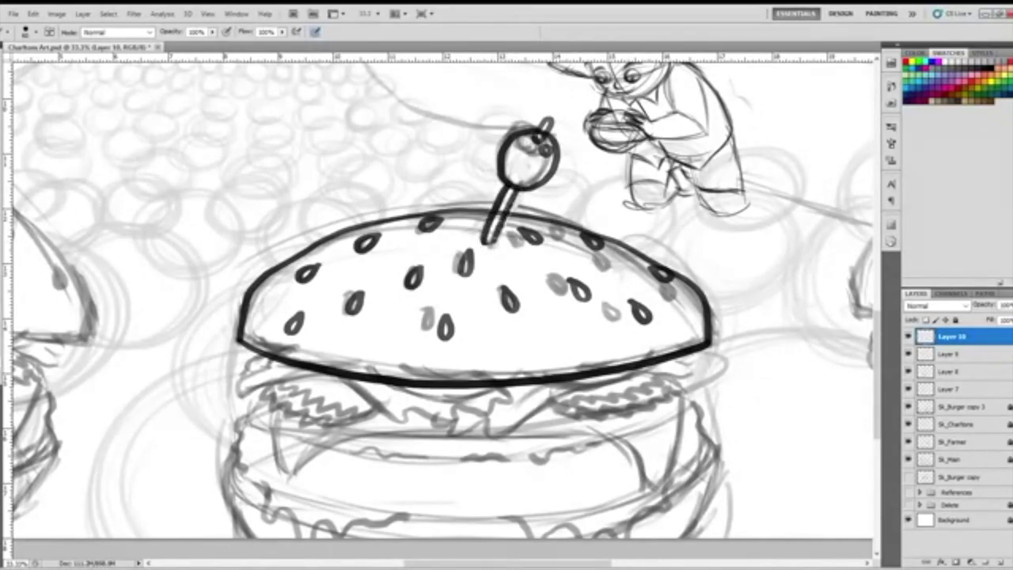
key("e")
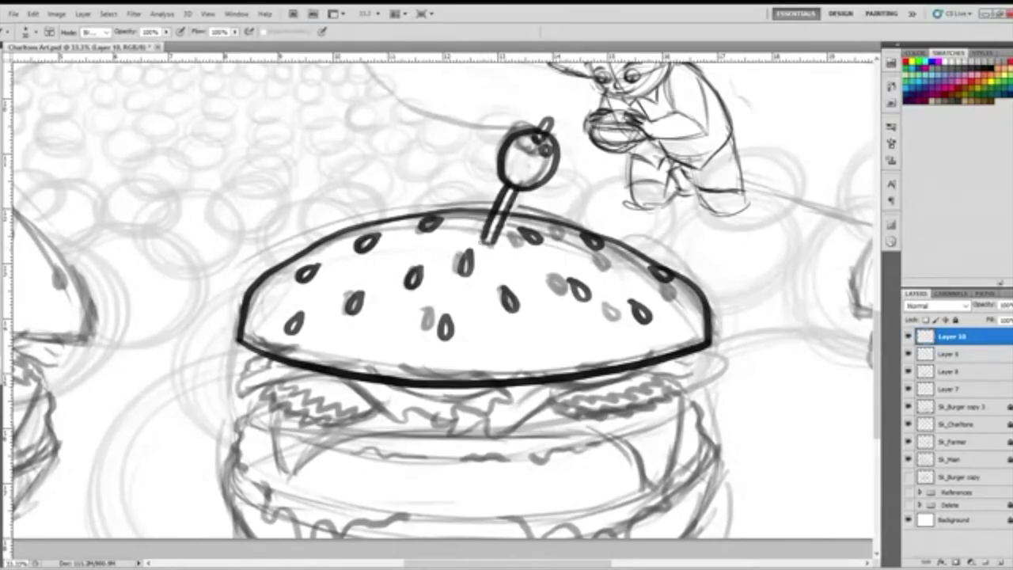
key("b")
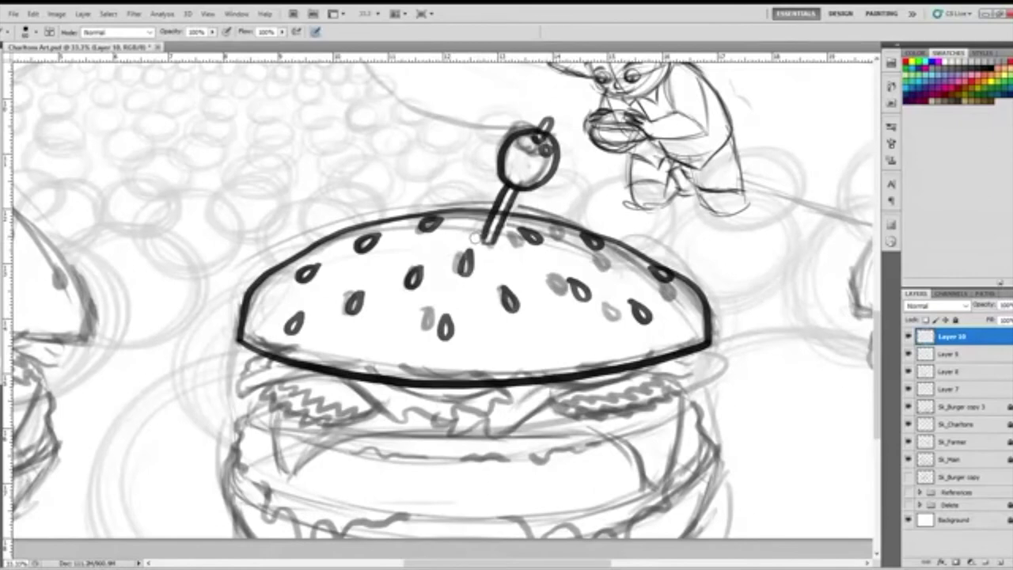
left_click_drag(474, 237, 497, 246)
Check the bun outline layer's visibility, try merging Layers 7 to 10 into one, and undo the merge.
left_click(952, 355)
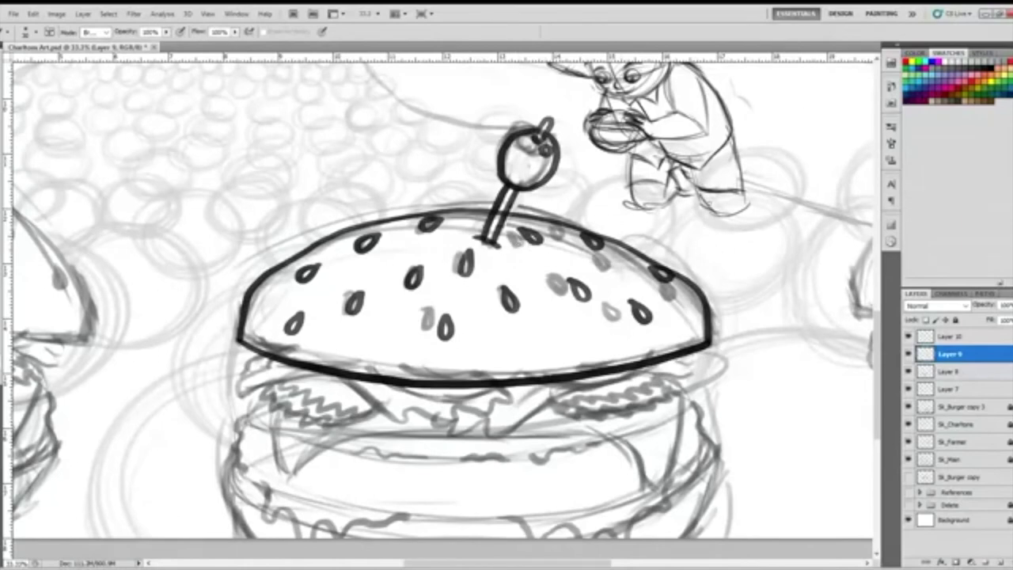
left_click(908, 372)
left_click(908, 371)
left_click(962, 339)
left_click(965, 391, "shift")
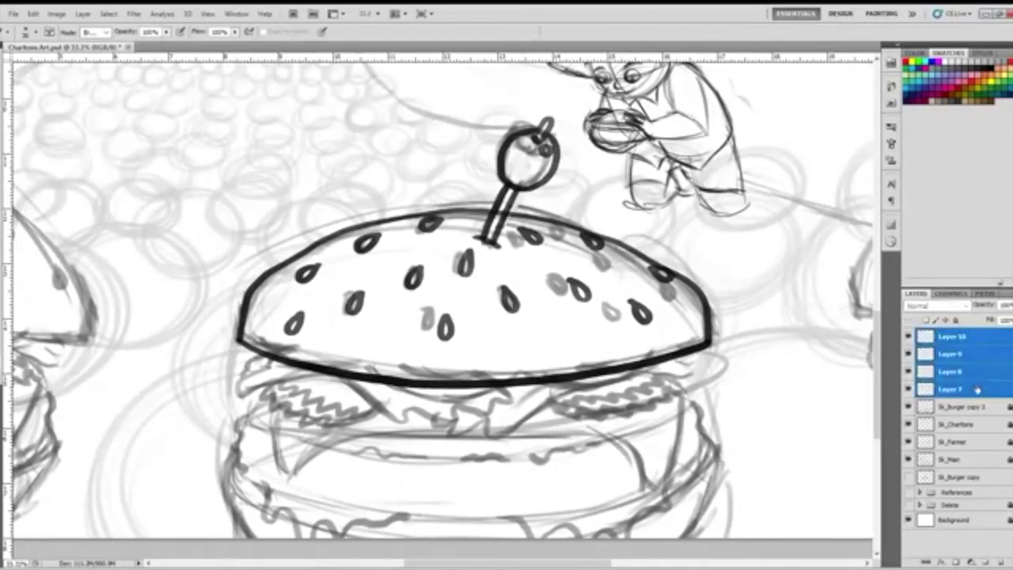
key("ctrl+e")
left_click(908, 337)
left_click(908, 337)
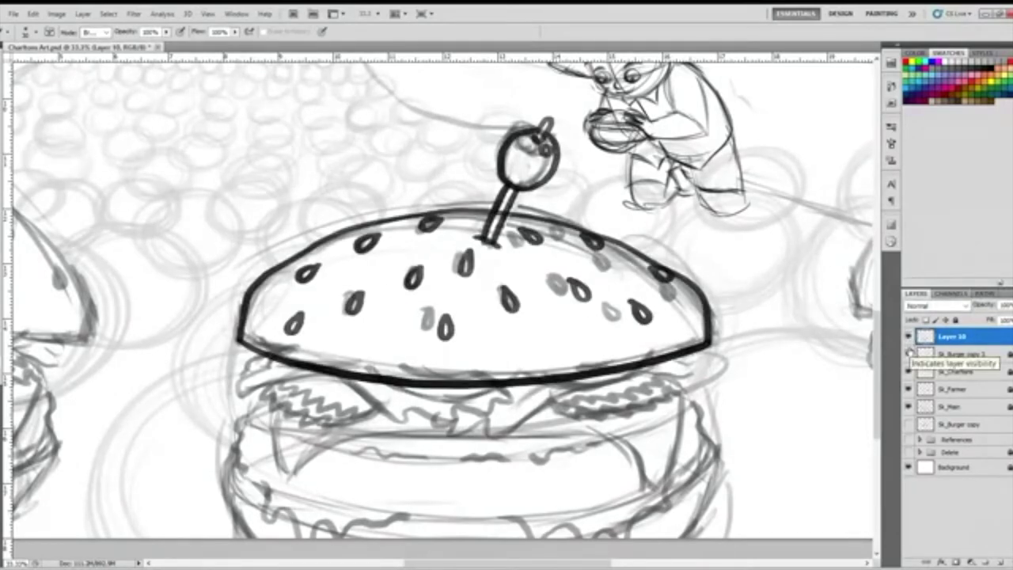
key("ctrl+z")
Check the content of Layer 7 by hiding and showing it, and make the bun outline's Layer 8 active.
left_click(915, 352)
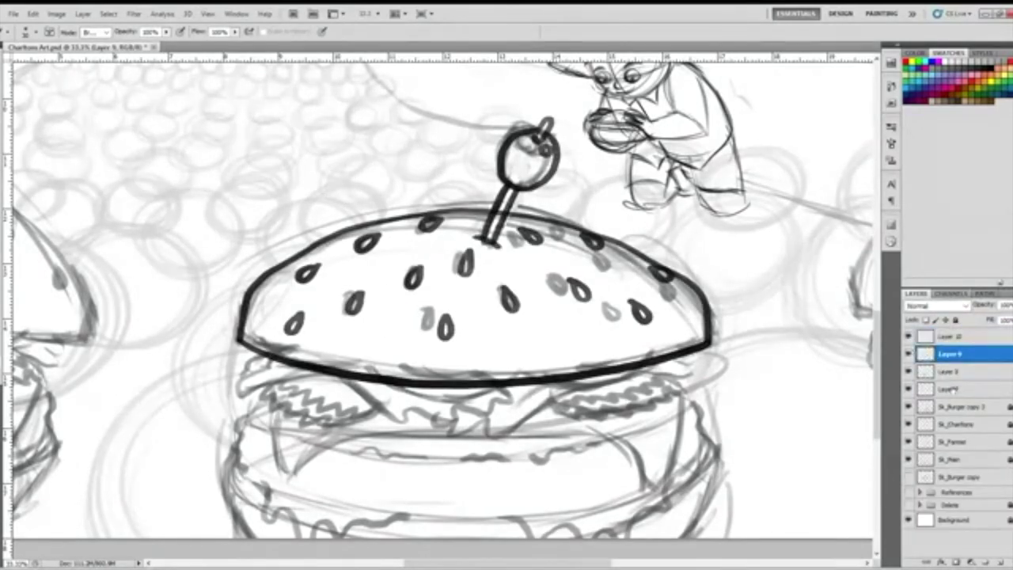
left_click(954, 390)
left_click(908, 389)
left_click(909, 389)
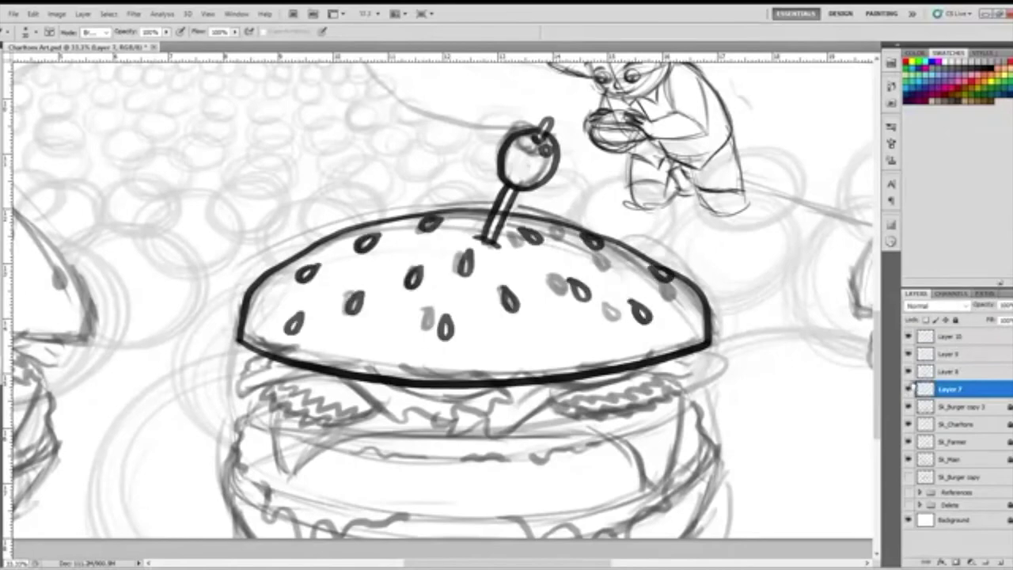
left_click(940, 371)
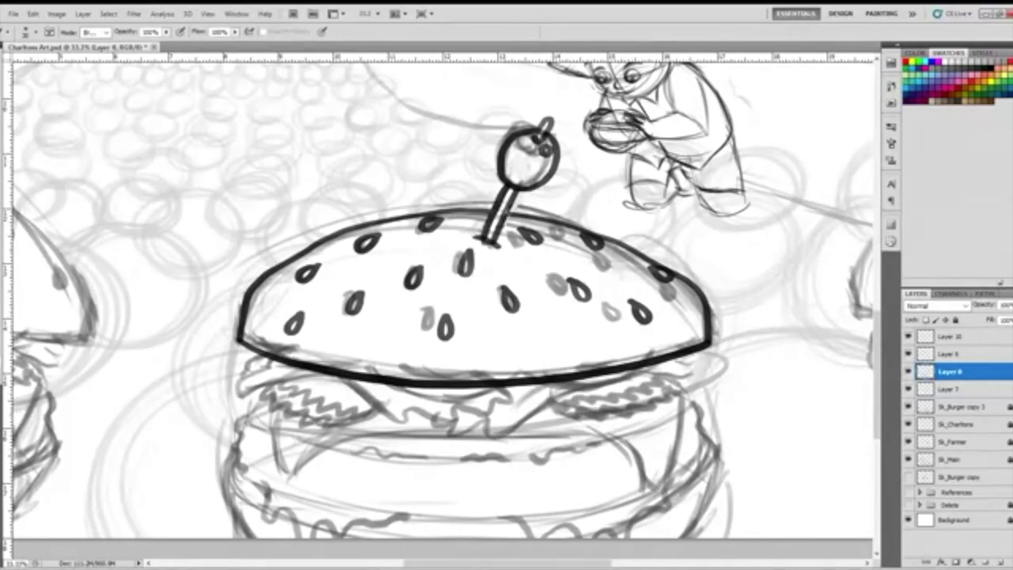
Merge the four burger linework layers, from Layer 7 up to Layer 10, into one layer.
left_click(959, 336)
left_click(960, 389, "shift")
key("ctrl+e")
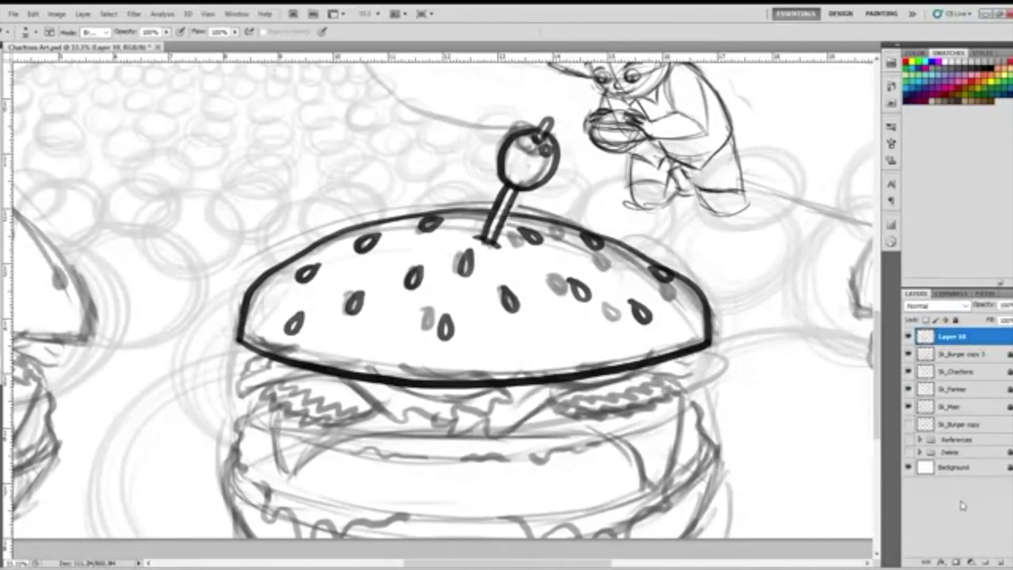
Check the inked bun linework with the Sk_Burger copy sketch layer hidden, and show the sketch again.
left_click_drag(879, 337, 884, 371)
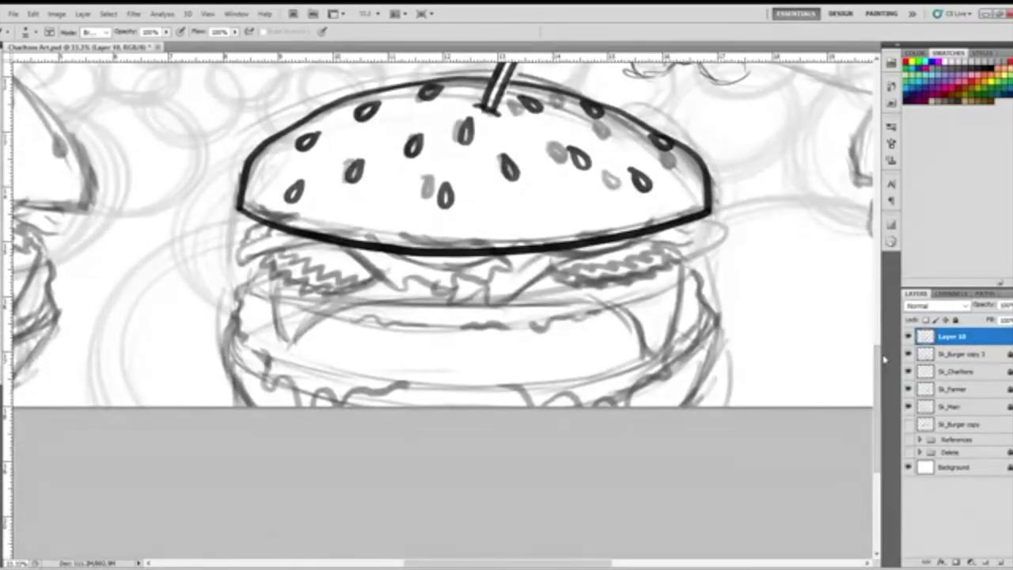
scroll(885, 360, "up", 5)
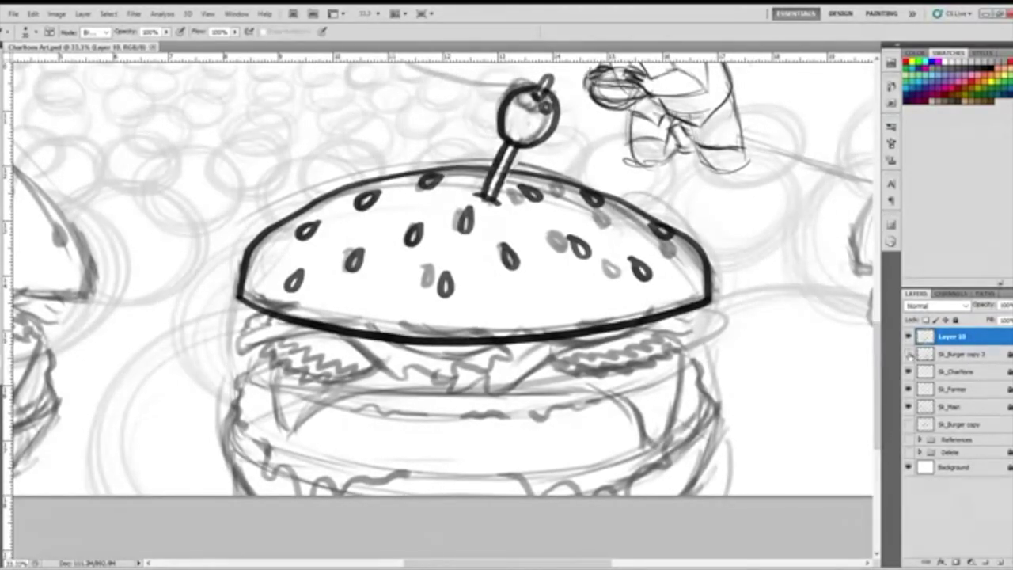
left_click(909, 355)
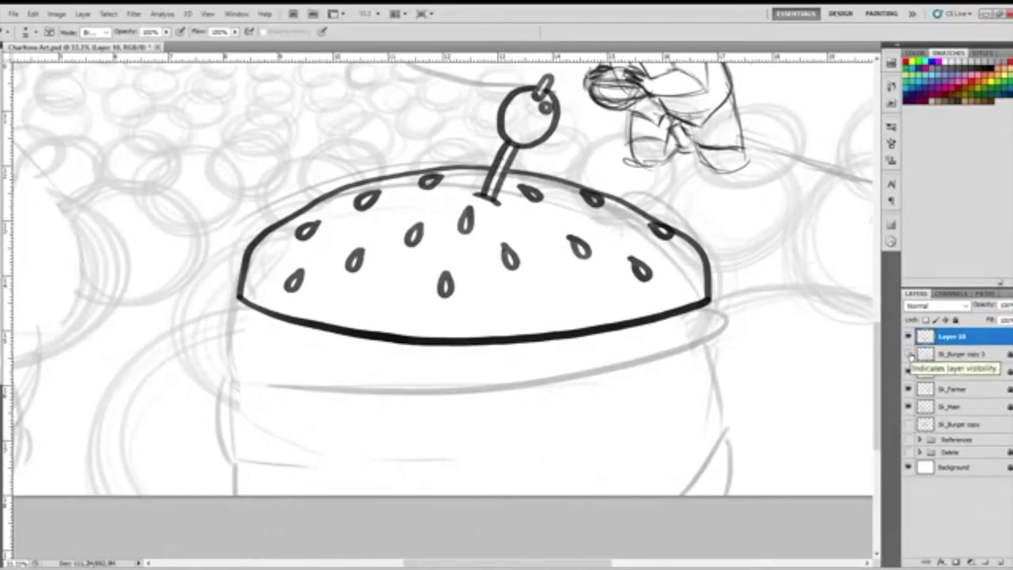
left_click(909, 355)
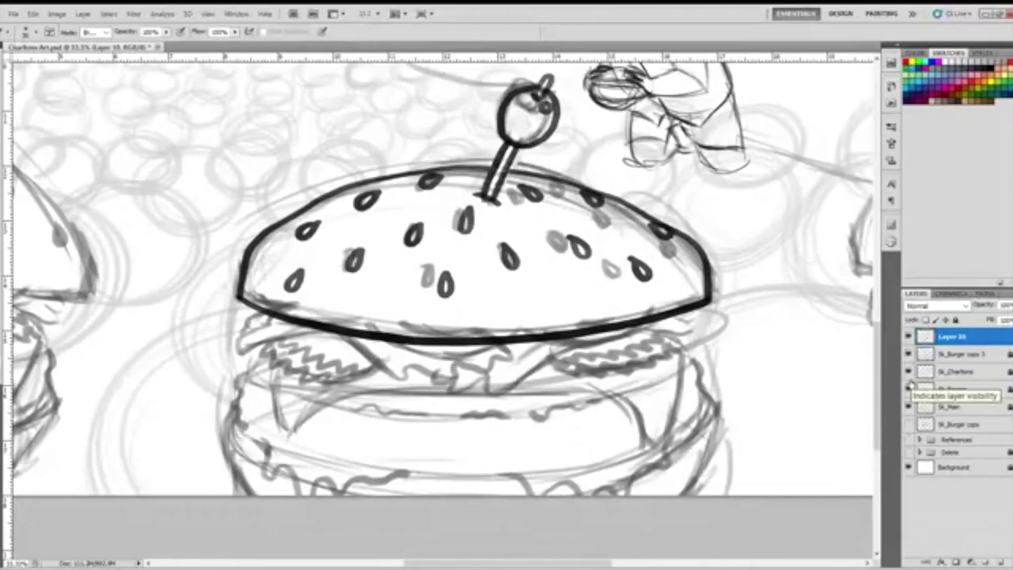
Ink the ruffled lettuce edge poking out under the left end of the top bun with the Brush tool.
key("b")
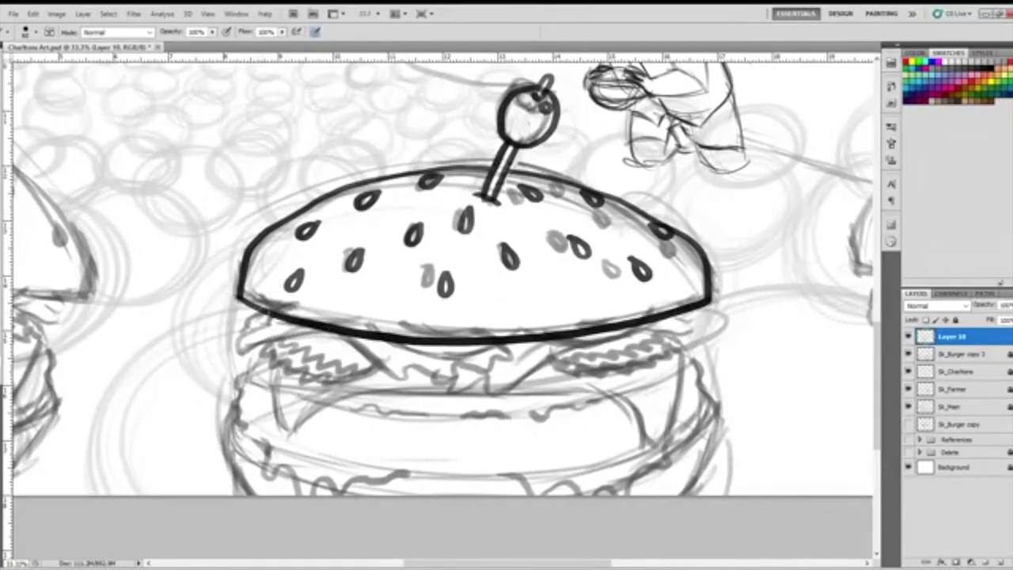
mouse_move(271, 314)
left_mouse_down()
mouse_move(242, 315)
mouse_move(241, 328)
mouse_move(262, 324)
mouse_move(235, 336)
mouse_move(232, 357)
mouse_move(328, 327)
left_mouse_up()
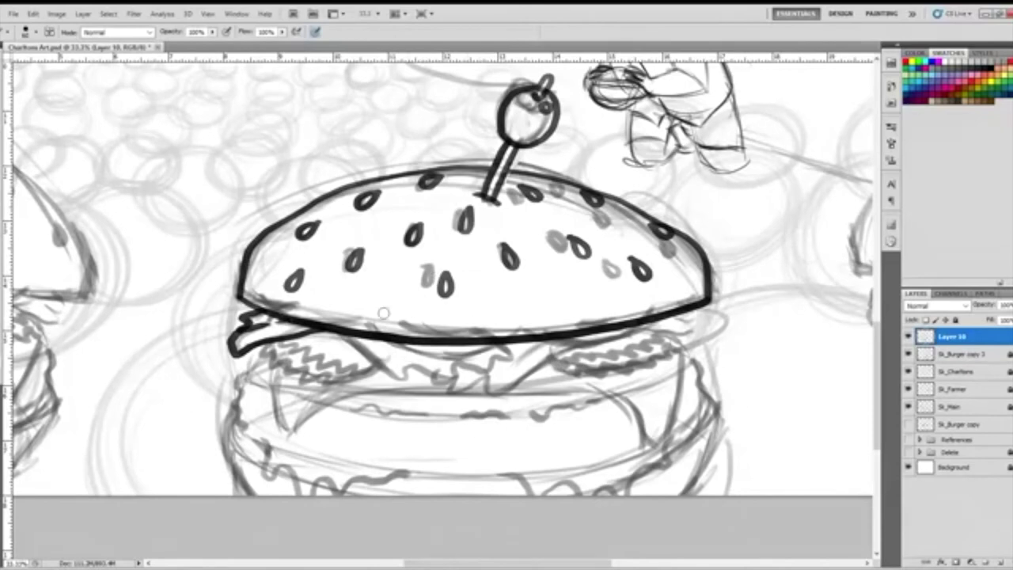
left_click_drag(335, 330, 414, 390)
mouse_move(365, 338)
left_mouse_down()
mouse_move(422, 378)
mouse_move(413, 390)
mouse_move(428, 370)
left_mouse_up()
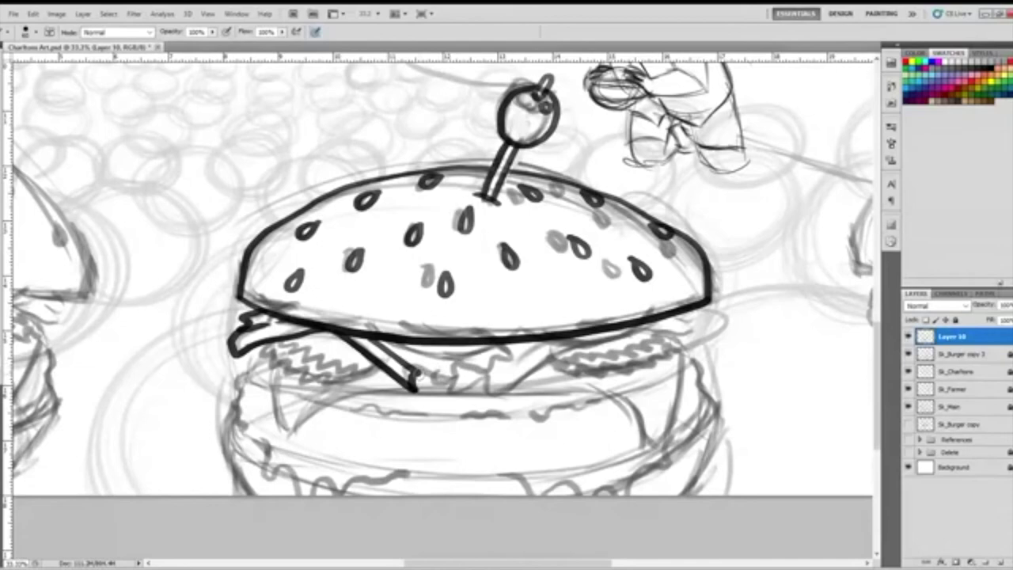
mouse_move(421, 376)
left_mouse_down()
mouse_move(443, 366)
mouse_move(480, 371)
mouse_move(513, 358)
mouse_move(507, 350)
left_mouse_up()
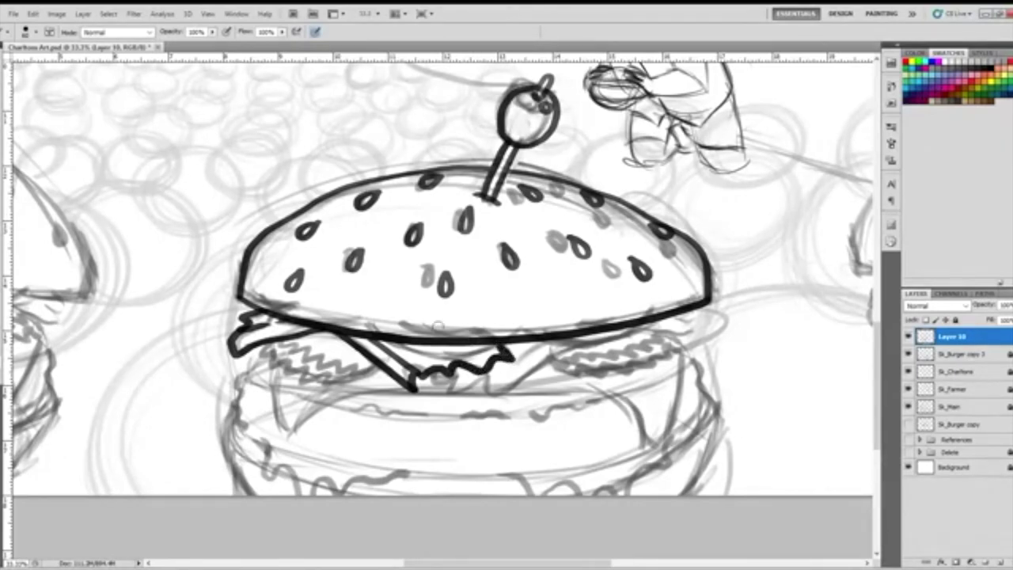
mouse_move(385, 338)
left_mouse_down()
mouse_move(396, 352)
mouse_move(440, 364)
mouse_move(506, 341)
left_mouse_up()
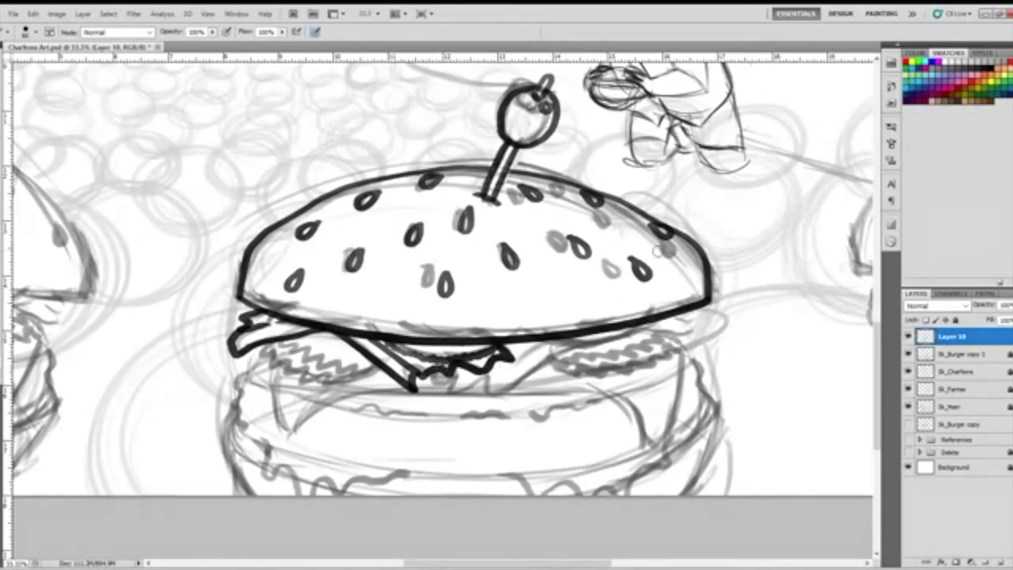
key("ctrl+z")
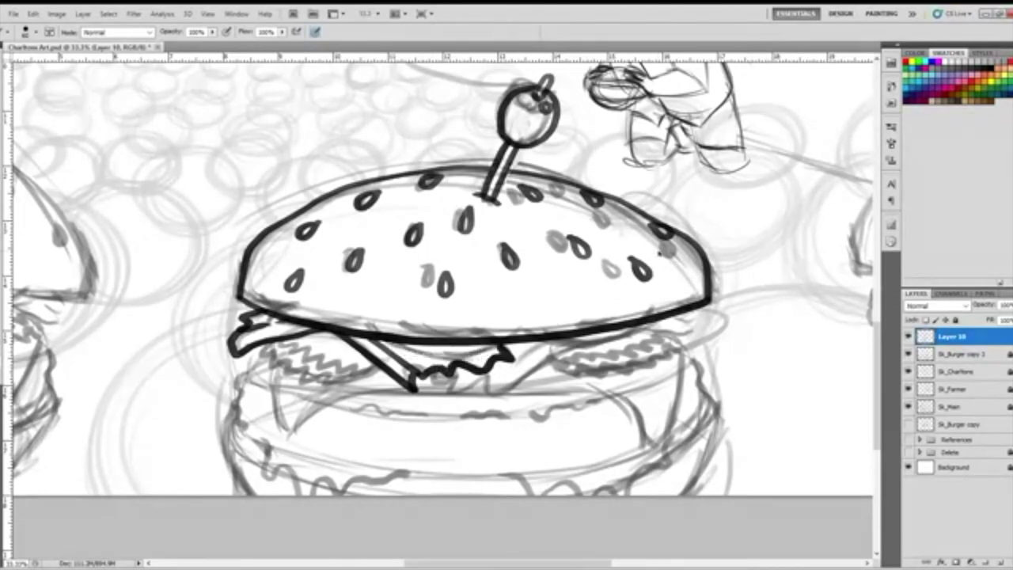
key("ctrl+alt+z")
key("ctrl+alt+z")
key("ctrl+alt+z")
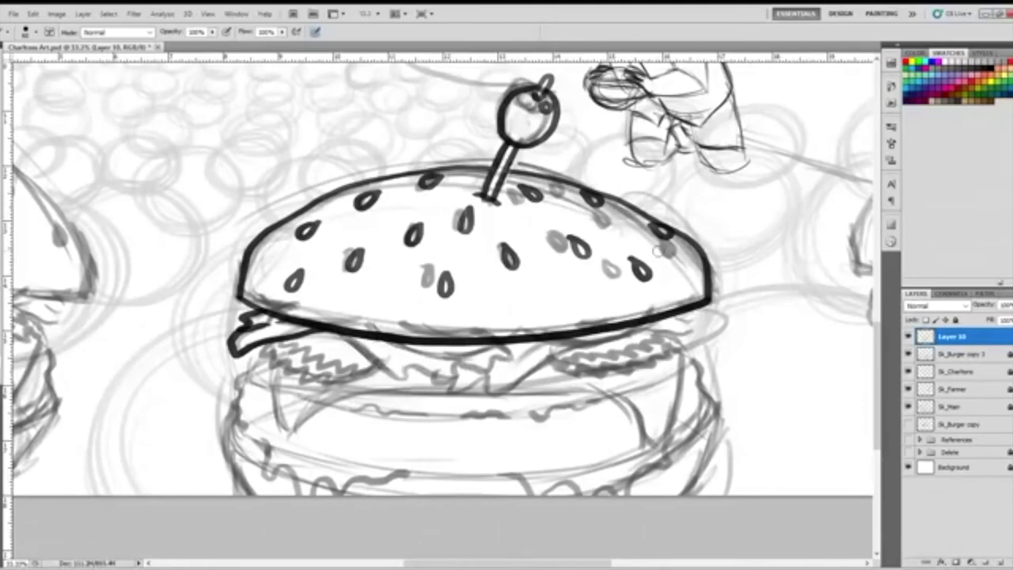
Ink the round slice under the middle of the top bun with two curved arcs, plus the diagonal fold on its left side.
mouse_move(377, 340)
left_mouse_down()
mouse_move(410, 376)
mouse_move(453, 385)
mouse_move(508, 370)
mouse_move(536, 339)
left_mouse_up()
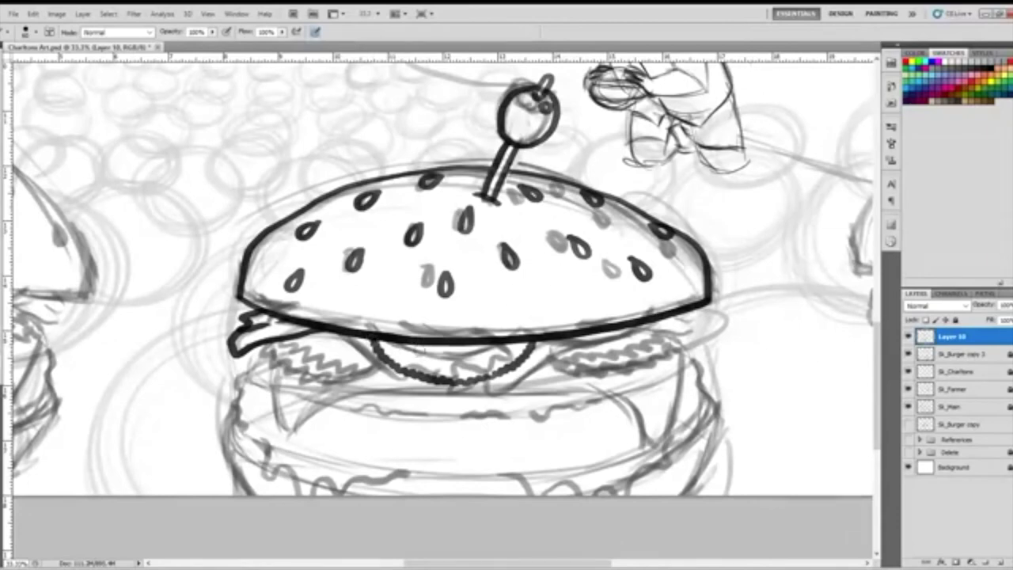
mouse_move(412, 344)
left_mouse_down()
mouse_move(473, 353)
mouse_move(511, 340)
left_mouse_up()
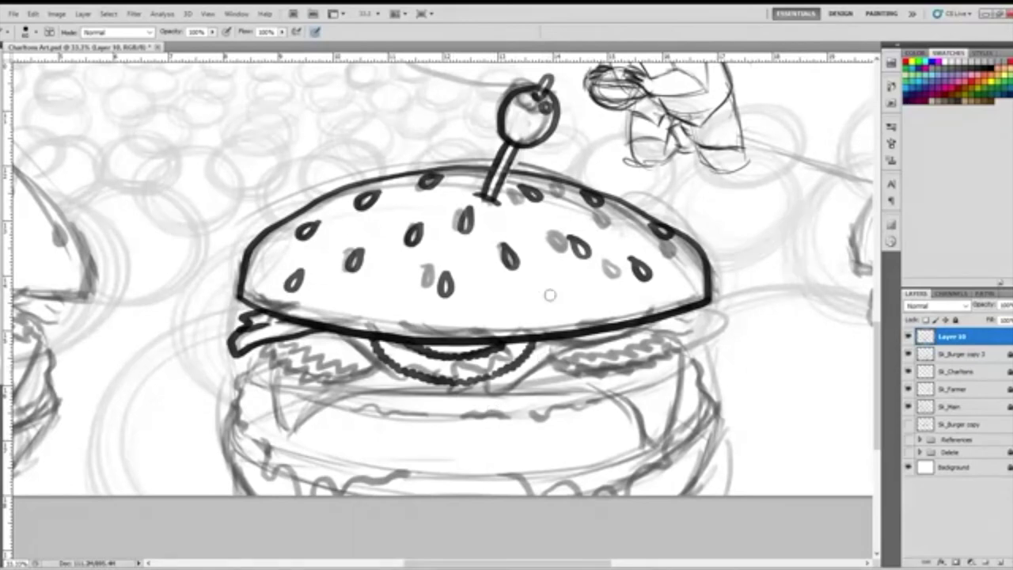
left_click_drag(338, 333, 408, 380)
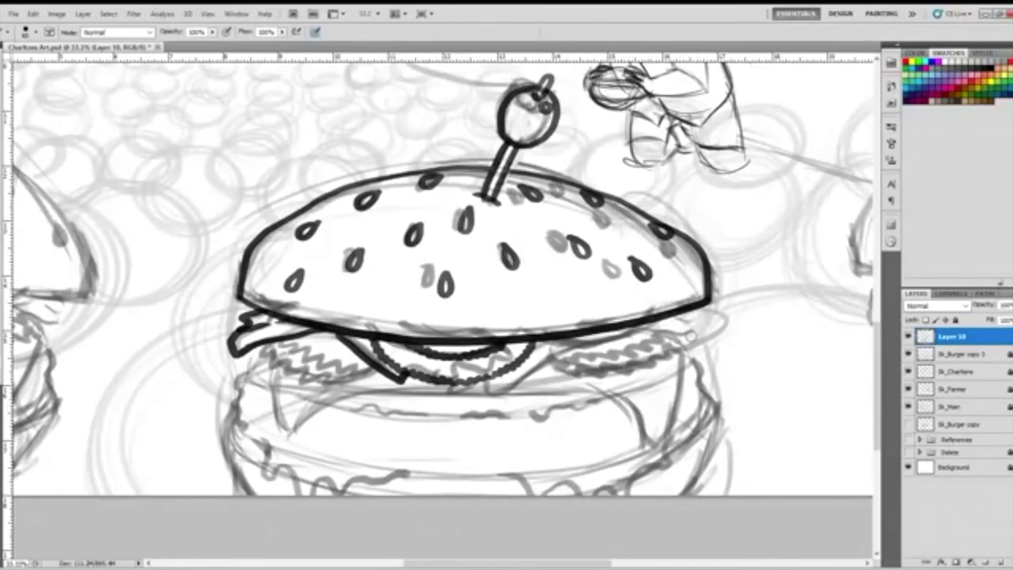
Ink the lettuce under the right half of the top bun, with its outer edge, diagonal fold and zigzag ruffles.
left_click_drag(554, 336, 609, 341)
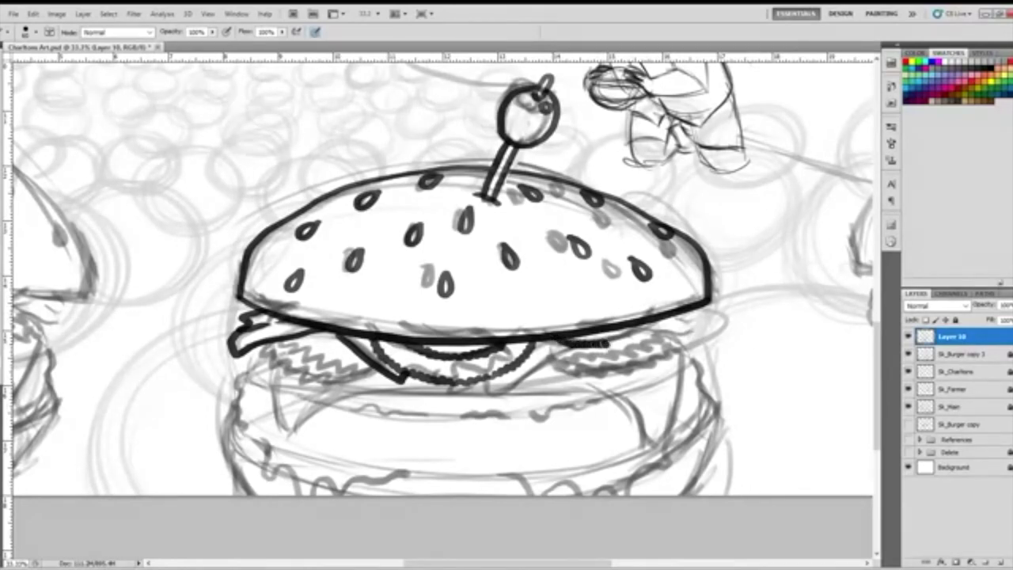
key("ctrl+z")
mouse_move(570, 342)
left_mouse_down()
mouse_move(605, 344)
mouse_move(648, 322)
mouse_move(703, 333)
mouse_move(711, 307)
mouse_move(679, 316)
left_mouse_up()
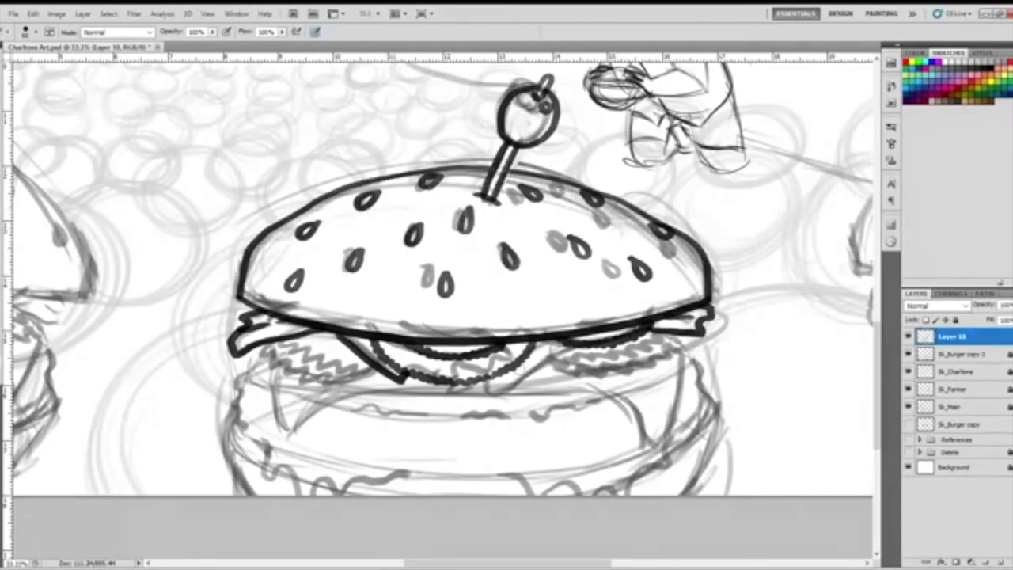
mouse_move(499, 370)
left_mouse_down()
mouse_move(518, 386)
mouse_move(570, 342)
left_mouse_up()
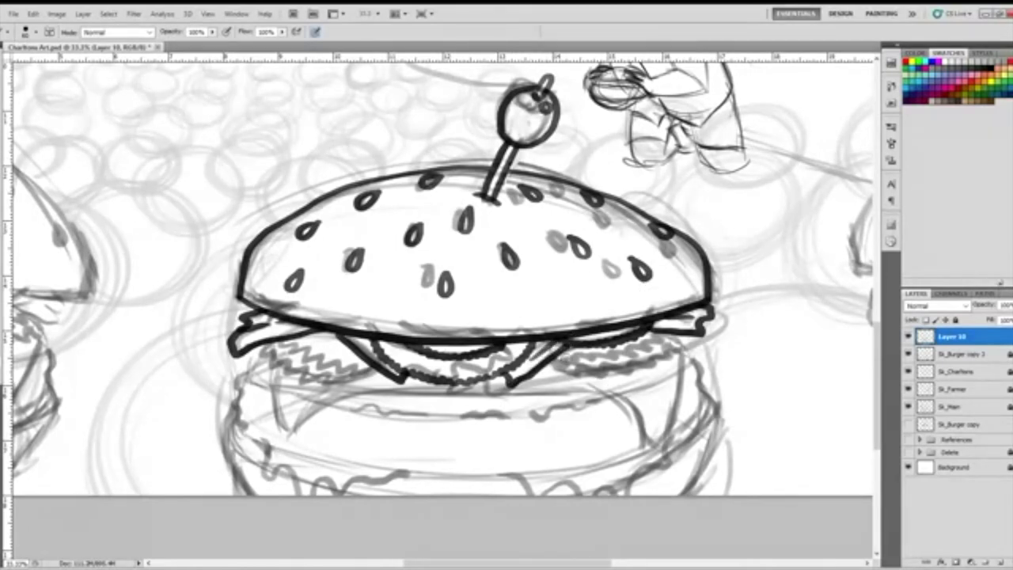
mouse_move(546, 362)
left_mouse_down()
mouse_move(580, 382)
mouse_move(588, 363)
mouse_move(614, 379)
mouse_move(616, 366)
mouse_move(646, 372)
mouse_move(670, 360)
mouse_move(693, 335)
left_mouse_up()
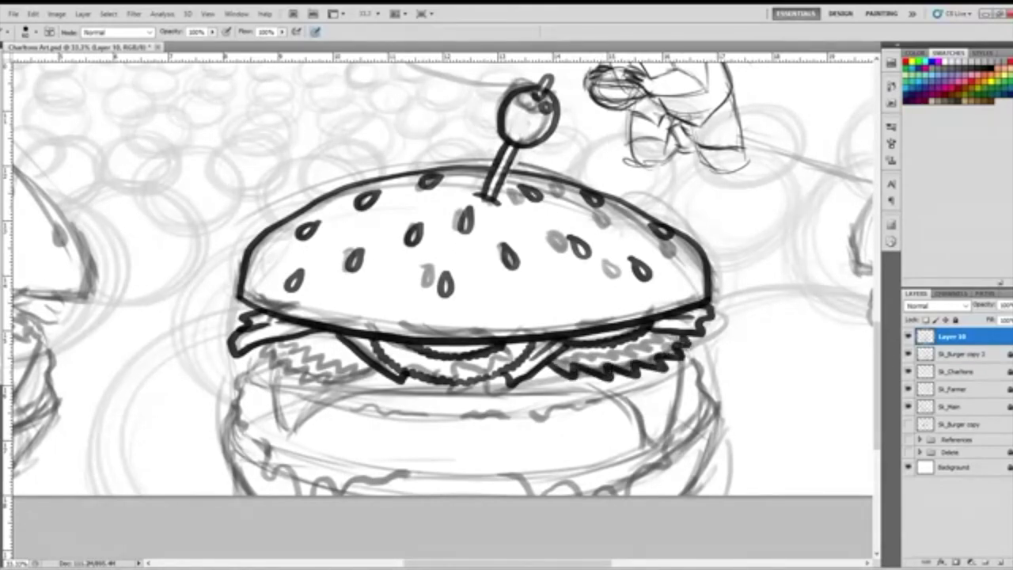
mouse_move(564, 358)
left_mouse_down()
mouse_move(641, 353)
mouse_move(670, 337)
left_mouse_up()
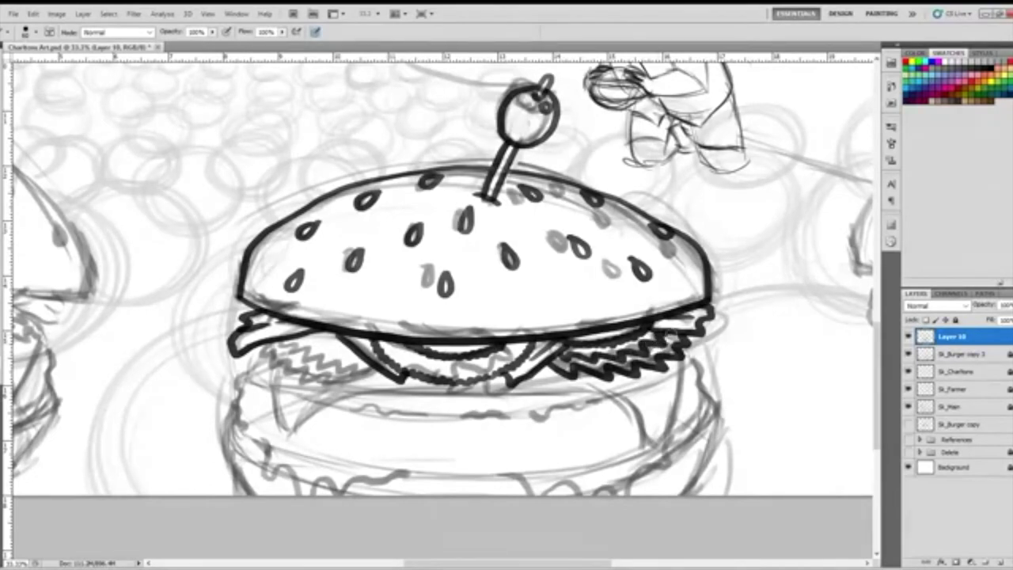
Ink the zigzag lettuce ruffles under the left half of the bun and add inner detail strokes to the lettuce on both sides.
mouse_move(369, 364)
left_mouse_down()
mouse_move(299, 354)
mouse_move(284, 342)
mouse_move(293, 336)
mouse_move(261, 353)
mouse_move(275, 369)
mouse_move(343, 389)
mouse_move(381, 371)
left_mouse_up()
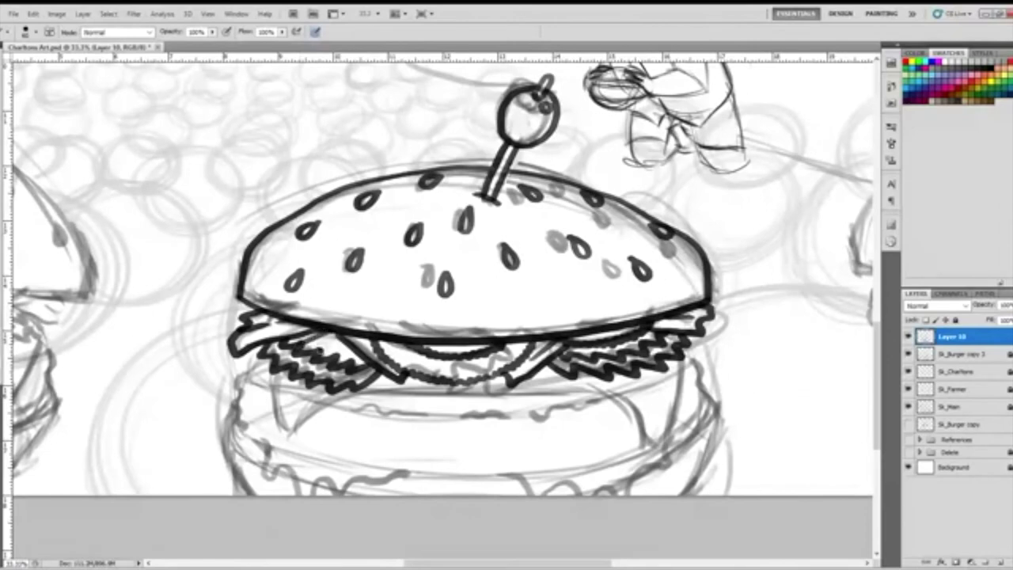
left_click_drag(351, 366, 361, 354)
left_click_drag(568, 355, 613, 348)
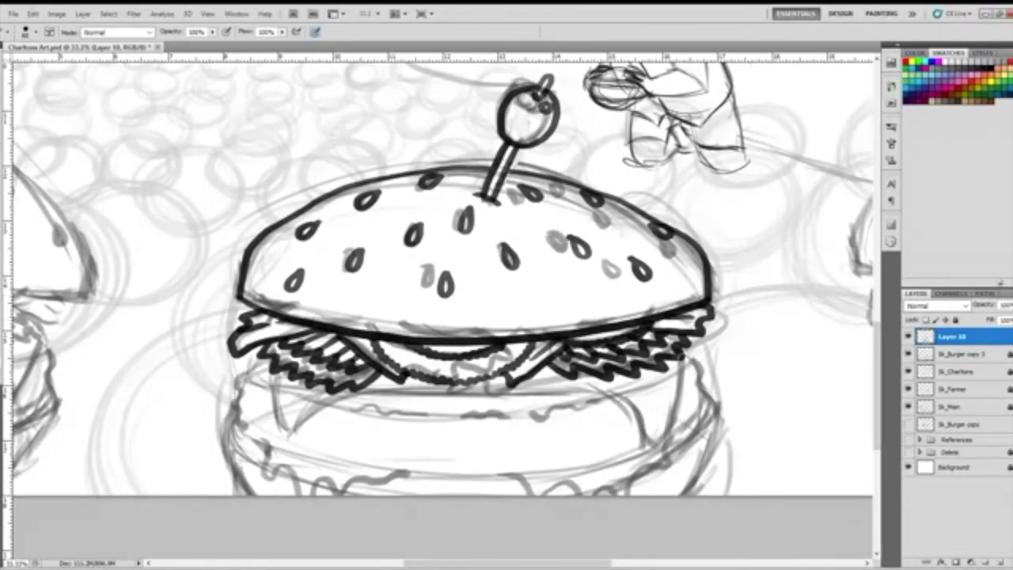
Ink the cheese slice with two corners draping over the patty, plus short edge lines beside its left and right corners.
mouse_move(683, 361)
left_mouse_down()
mouse_move(655, 448)
mouse_move(590, 387)
mouse_move(565, 385)
mouse_move(387, 388)
mouse_move(285, 438)
mouse_move(269, 413)
mouse_move(274, 364)
mouse_move(285, 361)
left_mouse_up()
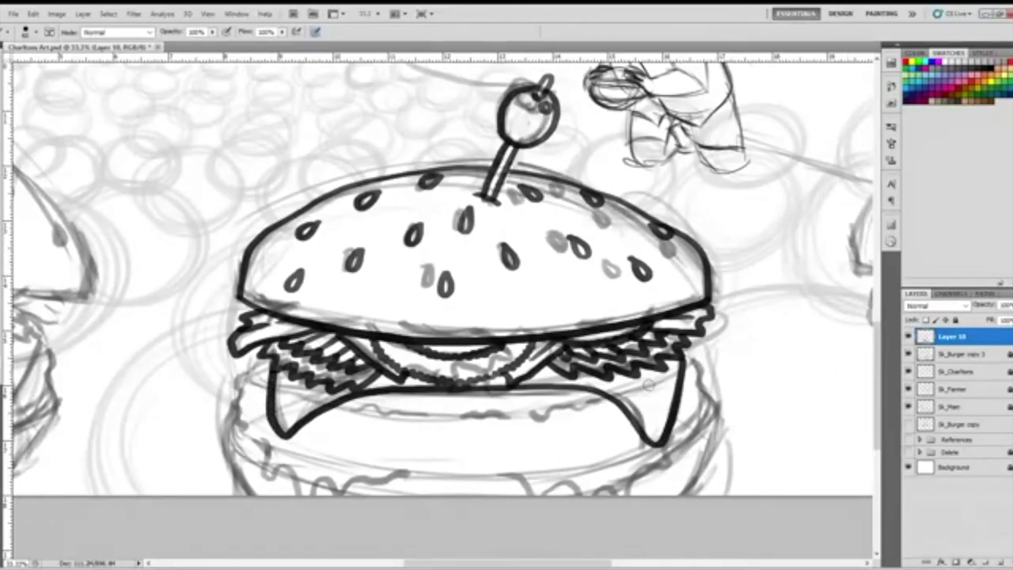
left_click_drag(629, 389, 668, 376)
left_click_drag(285, 386, 317, 398)
Ink the wavy outline of the patty around the cheese slice, from its left end to its right end.
left_click_drag(878, 332, 879, 348)
right_click(878, 349)
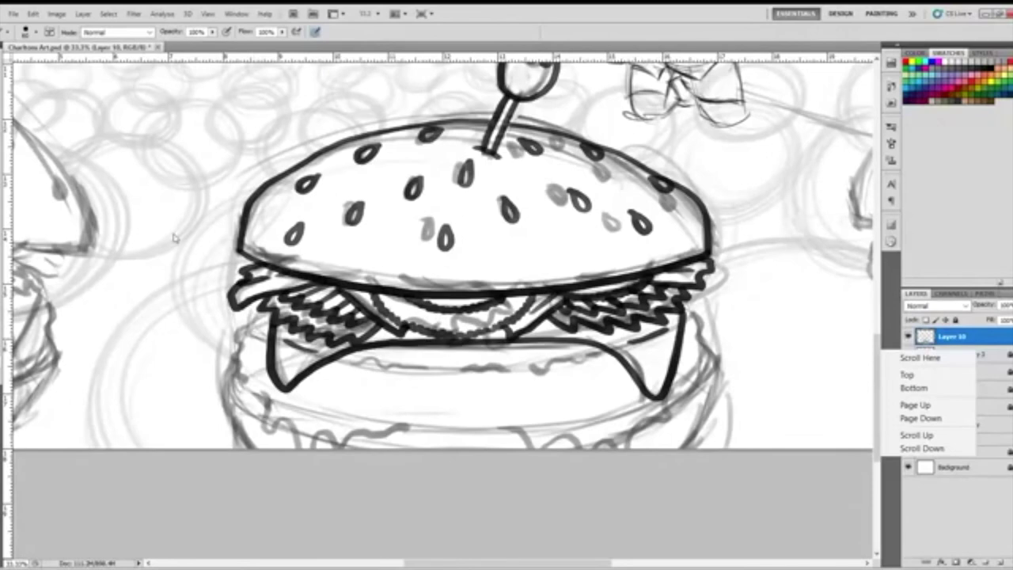
left_click(953, 338)
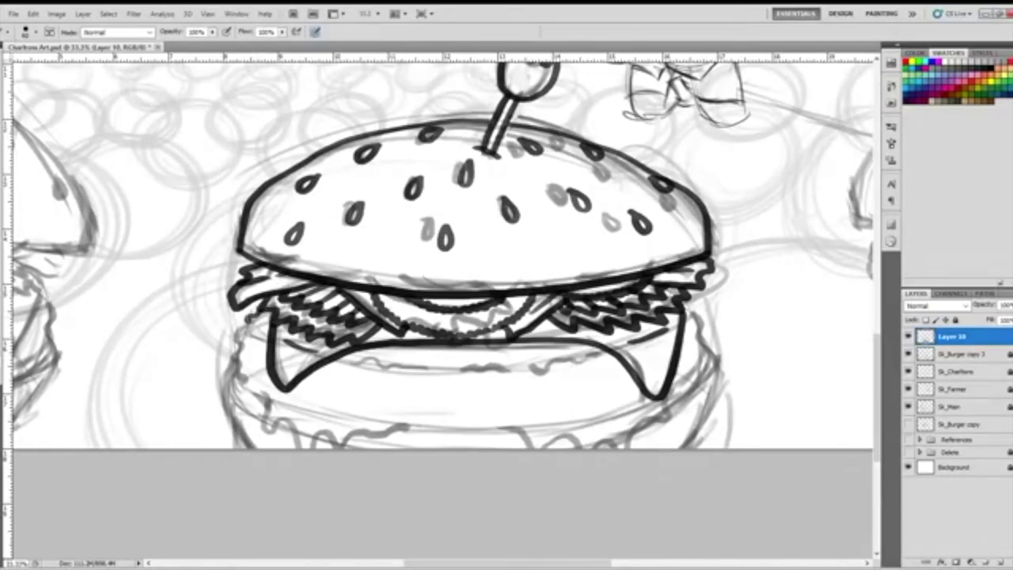
key("ctrl+alt+z")
key("ctrl+alt+z")
mouse_move(255, 314)
left_mouse_down()
mouse_move(234, 360)
mouse_move(254, 393)
mouse_move(366, 427)
mouse_move(477, 433)
mouse_move(644, 414)
mouse_move(696, 379)
mouse_move(710, 345)
mouse_move(682, 311)
left_mouse_up()
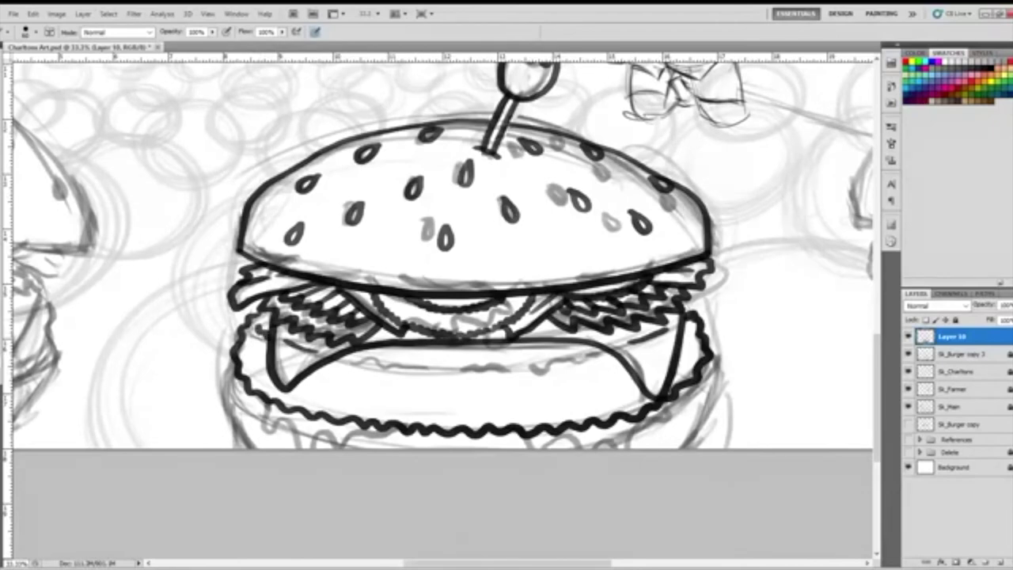
Ink a broken wavy line below the cheese edge and scatter short squiggle texture marks across the patty.
left_click_drag(346, 362, 400, 369)
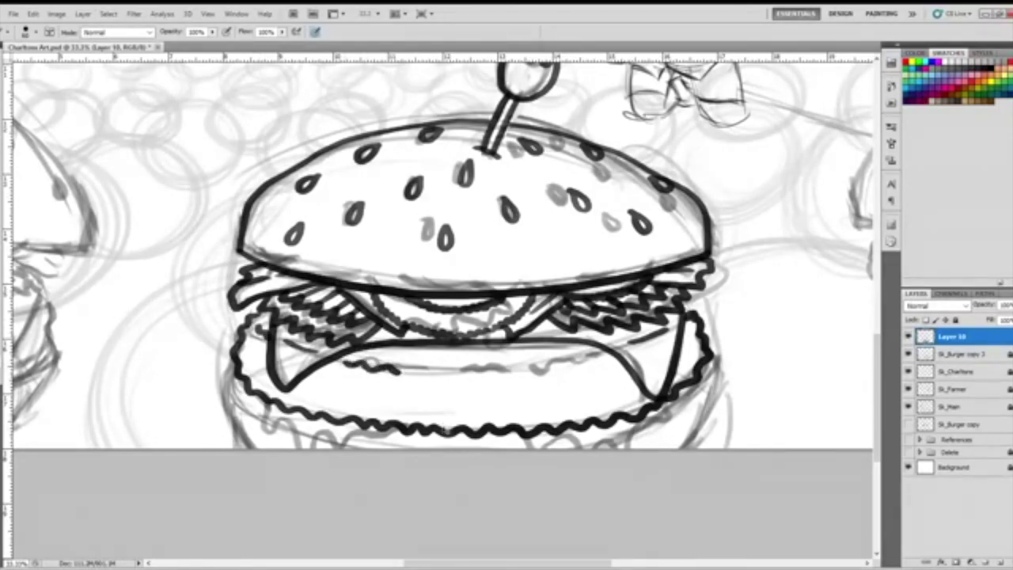
key("ctrl+z")
mouse_move(339, 357)
left_mouse_down()
mouse_move(454, 374)
mouse_move(486, 361)
mouse_move(477, 373)
mouse_move(611, 356)
left_mouse_up()
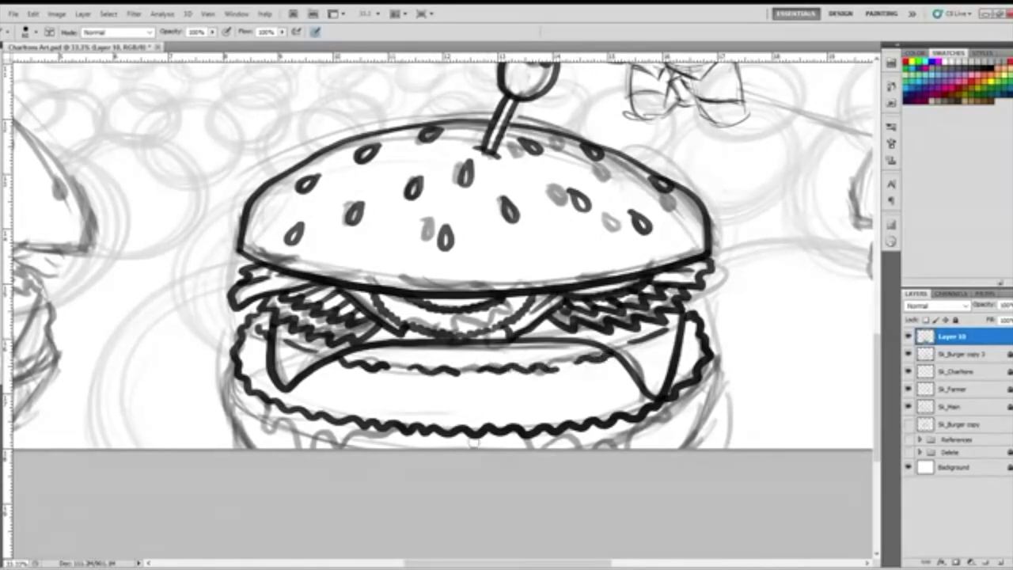
left_click_drag(255, 353, 263, 374)
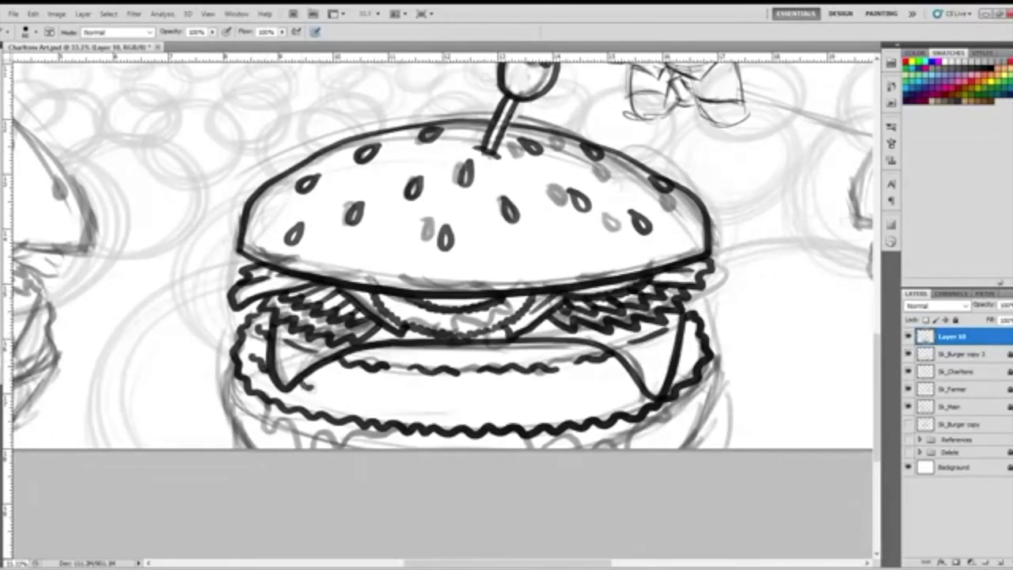
left_click_drag(364, 392, 447, 387)
mouse_move(433, 409)
left_mouse_down()
mouse_move(535, 390)
mouse_move(553, 404)
mouse_move(625, 391)
left_mouse_up()
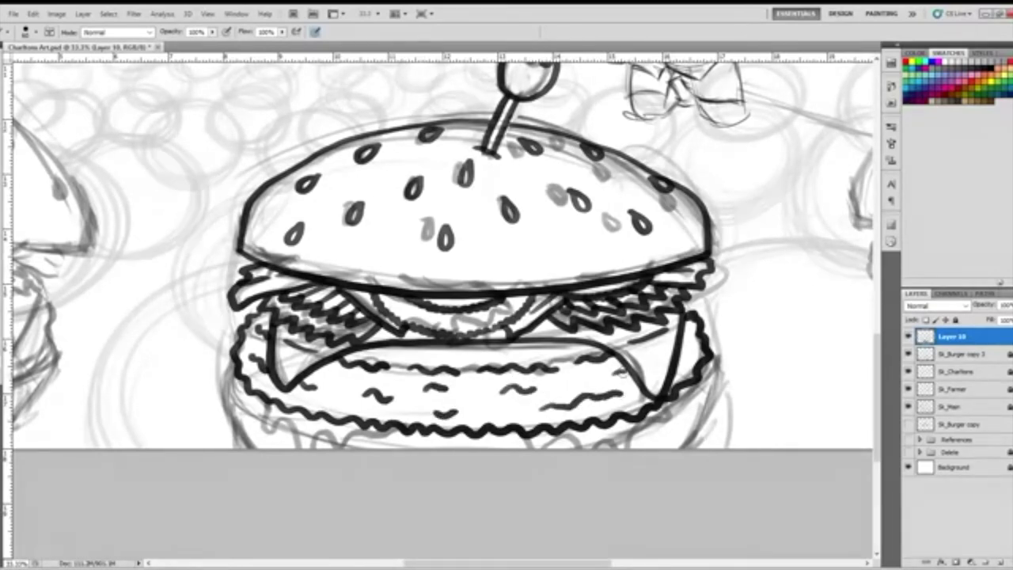
left_click_drag(679, 355, 693, 350)
left_click_drag(405, 353, 516, 347)
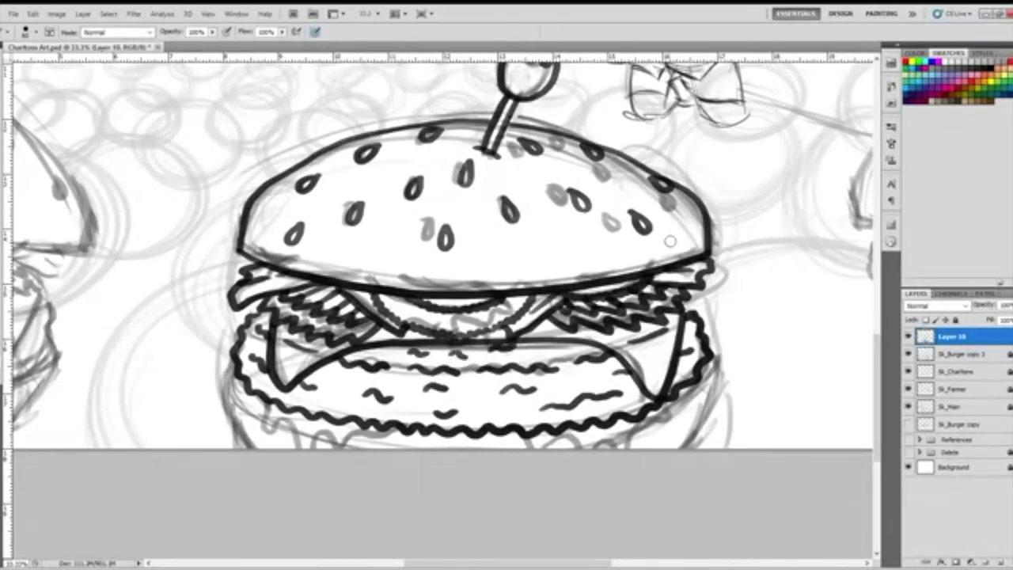
key("ctrl+alt+z")
key("ctrl+alt+z")
key("ctrl+alt+z")
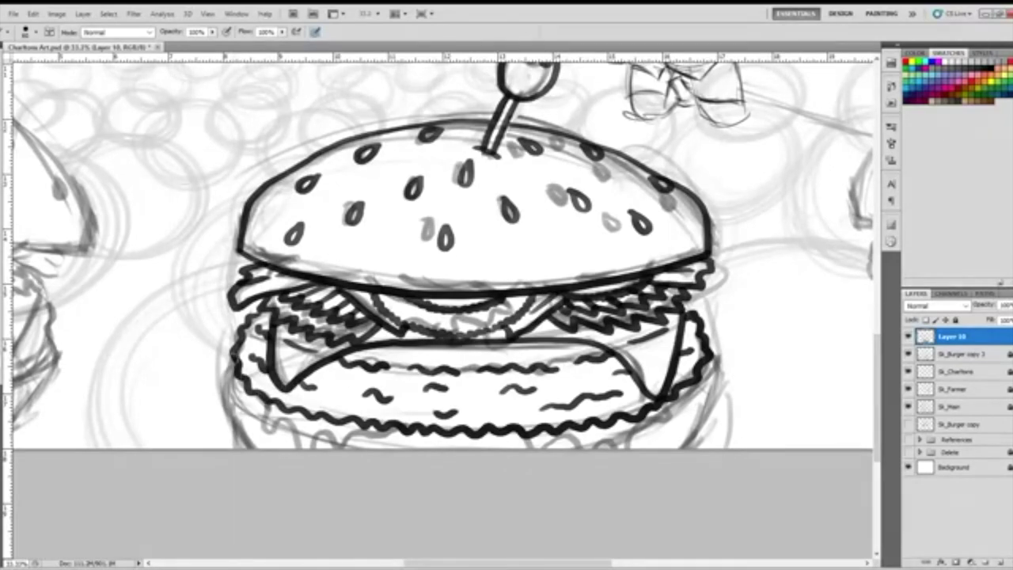
Ink the left and right sides of the bottom bun down to the canvas edge, including the inner rim on the right.
mouse_move(227, 362)
left_mouse_down()
mouse_move(224, 419)
mouse_move(247, 446)
left_mouse_up()
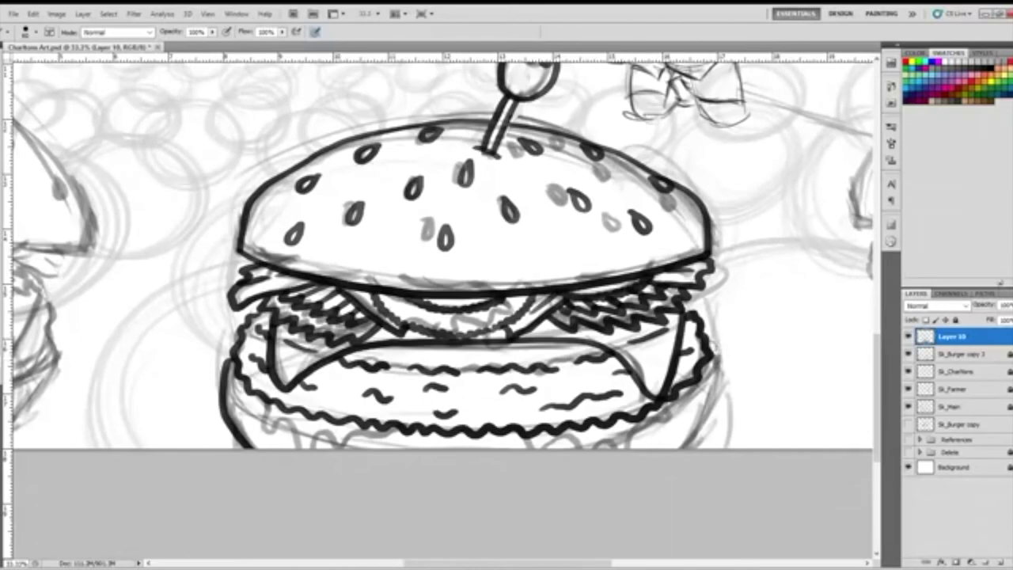
mouse_move(715, 346)
left_mouse_down()
mouse_move(720, 412)
mouse_move(672, 457)
left_mouse_up()
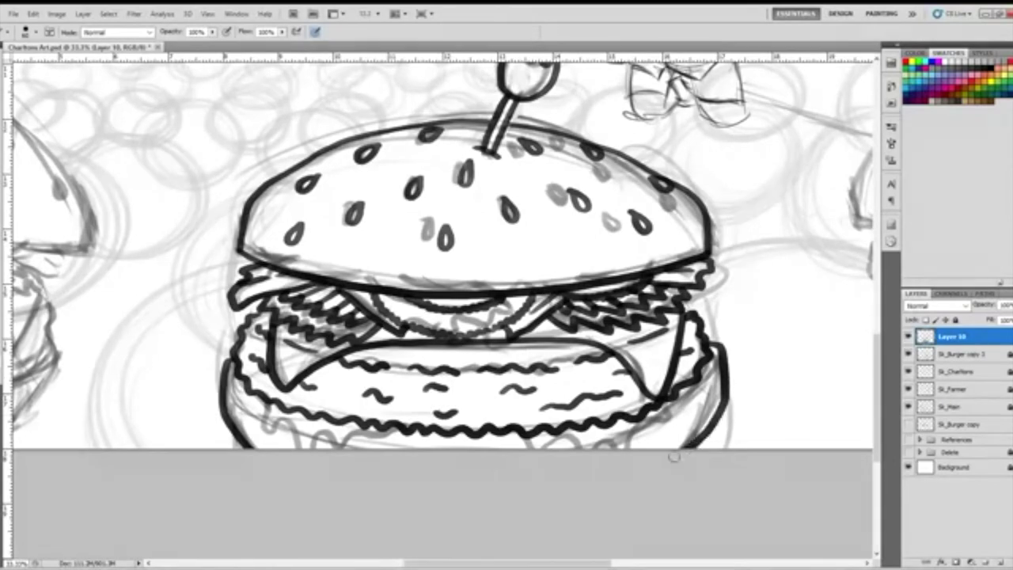
mouse_move(717, 350)
left_mouse_down()
mouse_move(711, 383)
mouse_move(678, 411)
left_mouse_up()
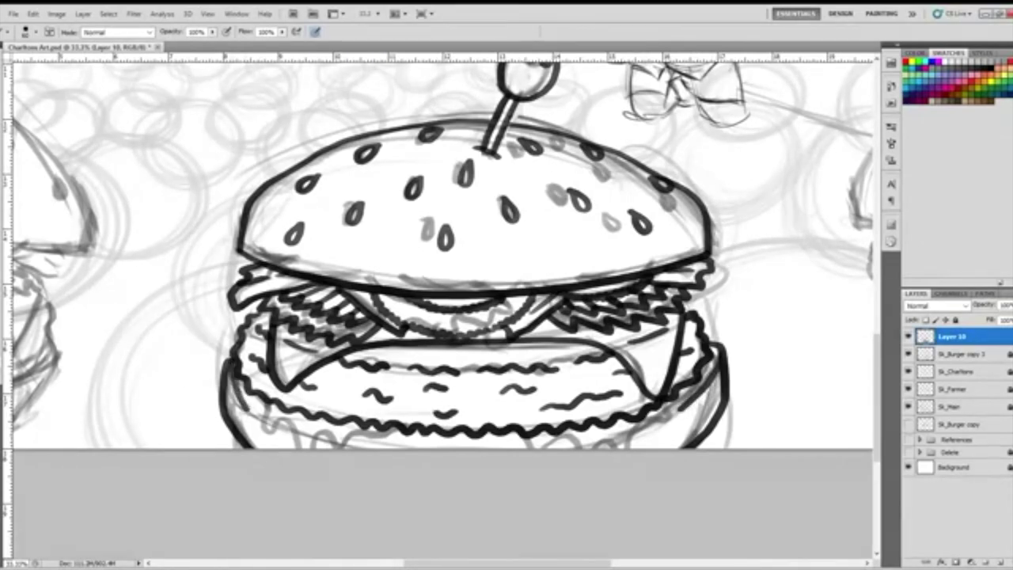
Ink the left inner rim of the large burger's bottom bun and the sauce drips hanging below both ends of the patty.
left_click_drag(244, 404, 253, 419)
left_click_drag(242, 391, 250, 406)
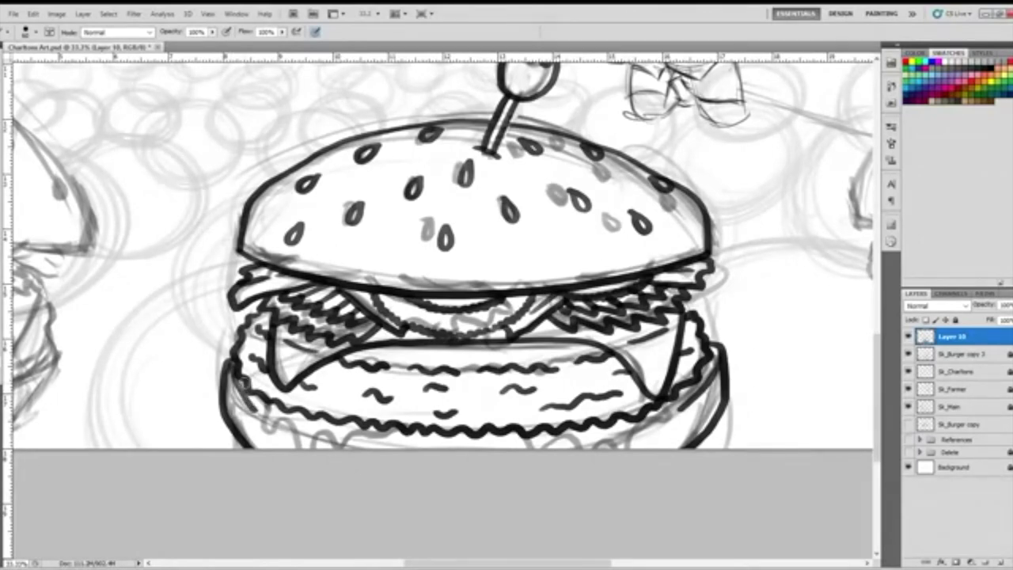
mouse_move(267, 400)
left_mouse_down()
mouse_move(265, 424)
mouse_move(291, 427)
mouse_move(300, 447)
mouse_move(327, 432)
mouse_move(338, 450)
mouse_move(348, 431)
mouse_move(383, 442)
left_mouse_up()
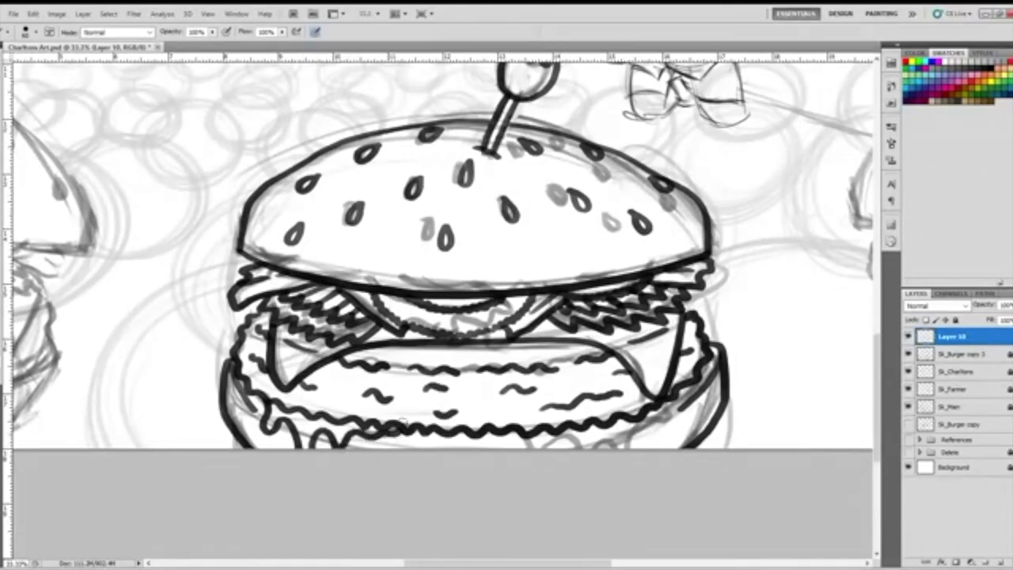
mouse_move(671, 395)
left_mouse_down()
mouse_move(669, 432)
mouse_move(668, 419)
mouse_move(641, 418)
mouse_move(630, 444)
left_mouse_up()
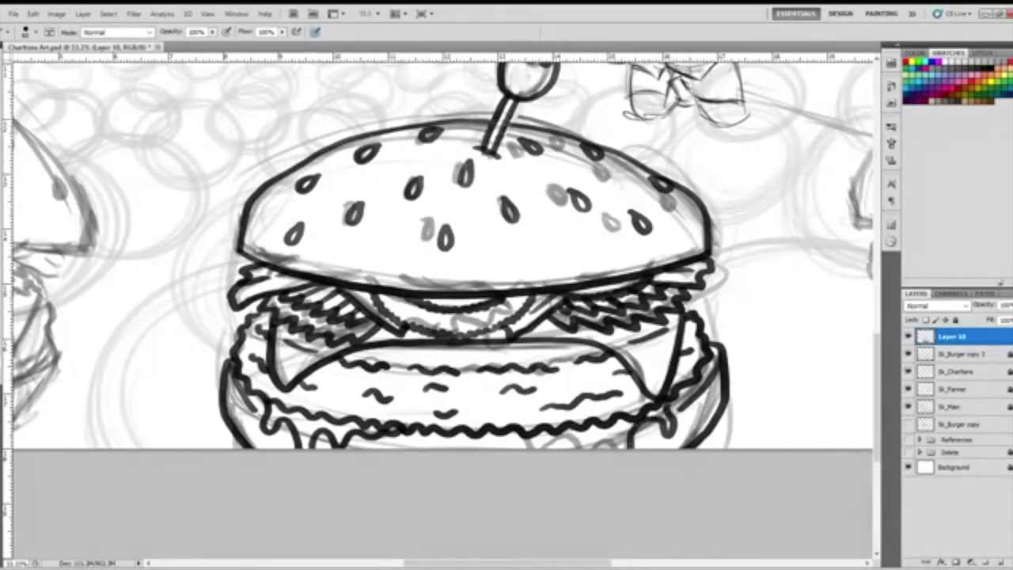
left_click_drag(611, 434, 538, 440)
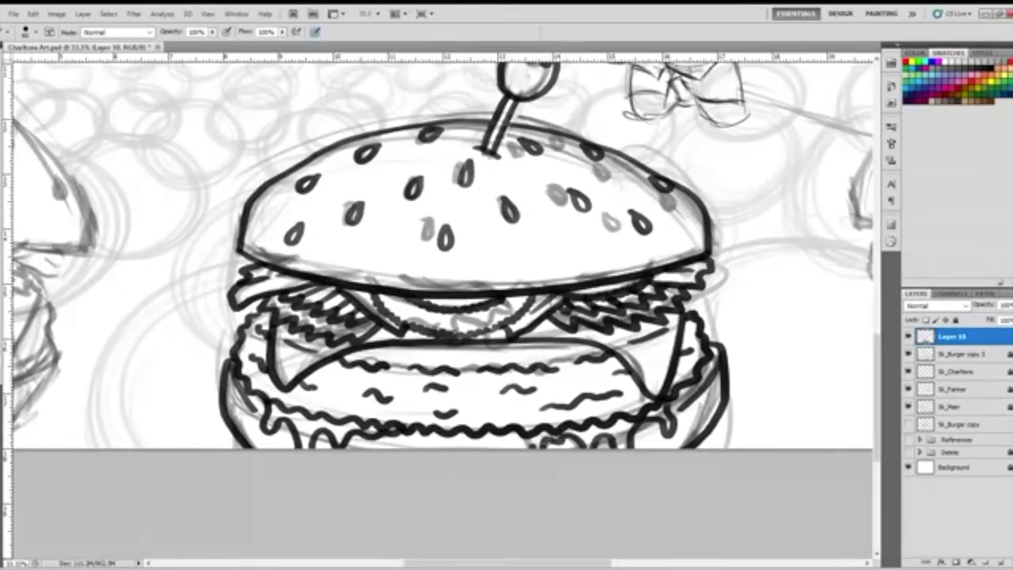
left_click_drag(531, 443, 519, 435)
Check the inked burger against the whole composition with the rough burger sketch hidden, and show the sketch again.
left_click(908, 406)
left_click(908, 406)
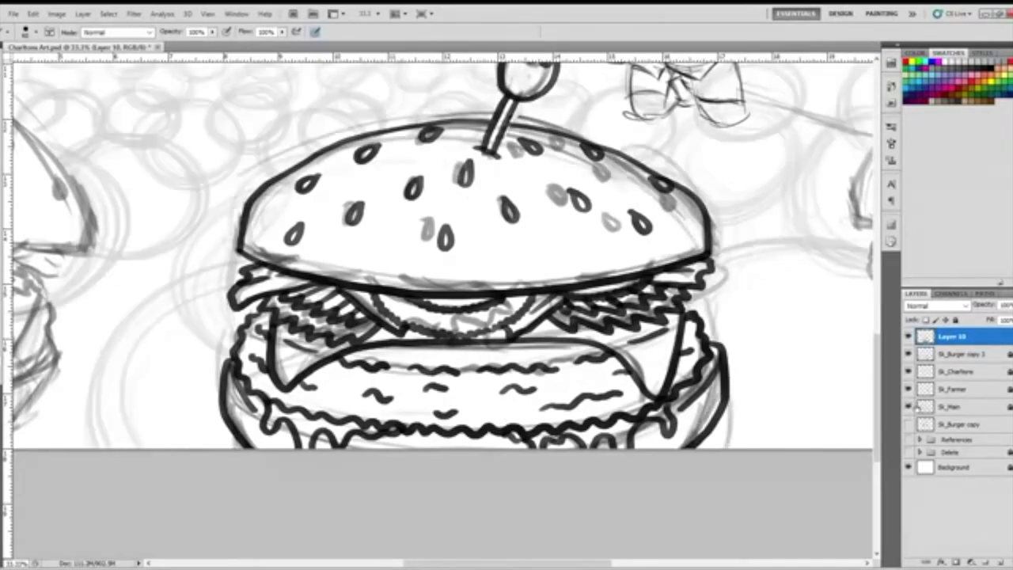
left_click(909, 354)
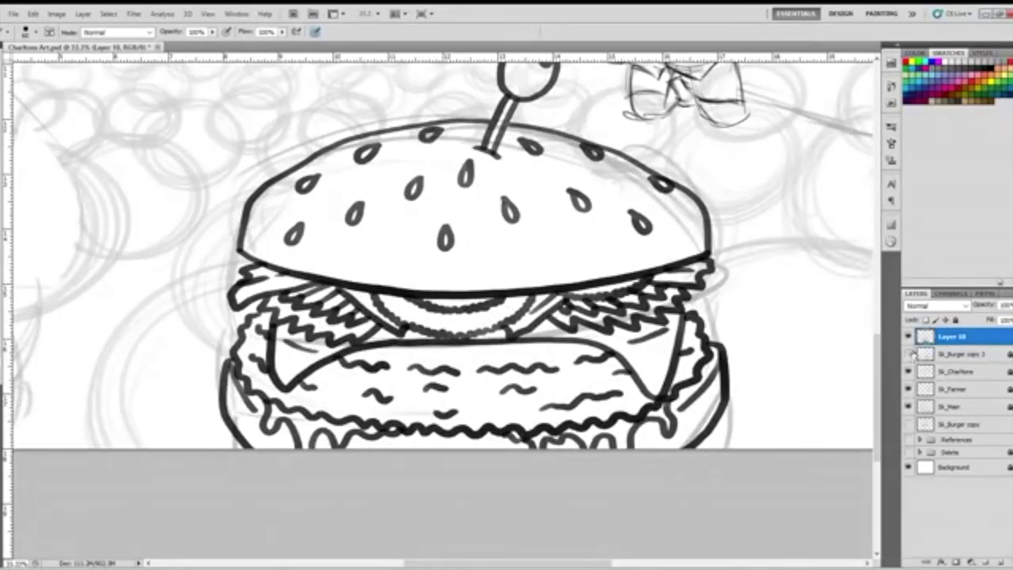
key("ctrl+minus")
key("ctrl+minus")
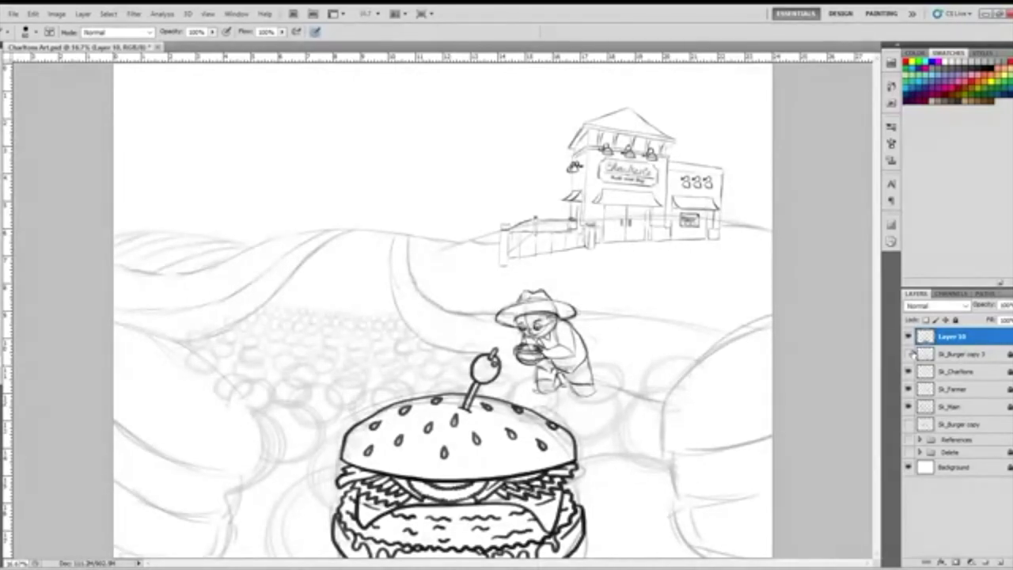
left_click(910, 353)
key("ctrl+plus")
left_click_drag(877, 359, 886, 421)
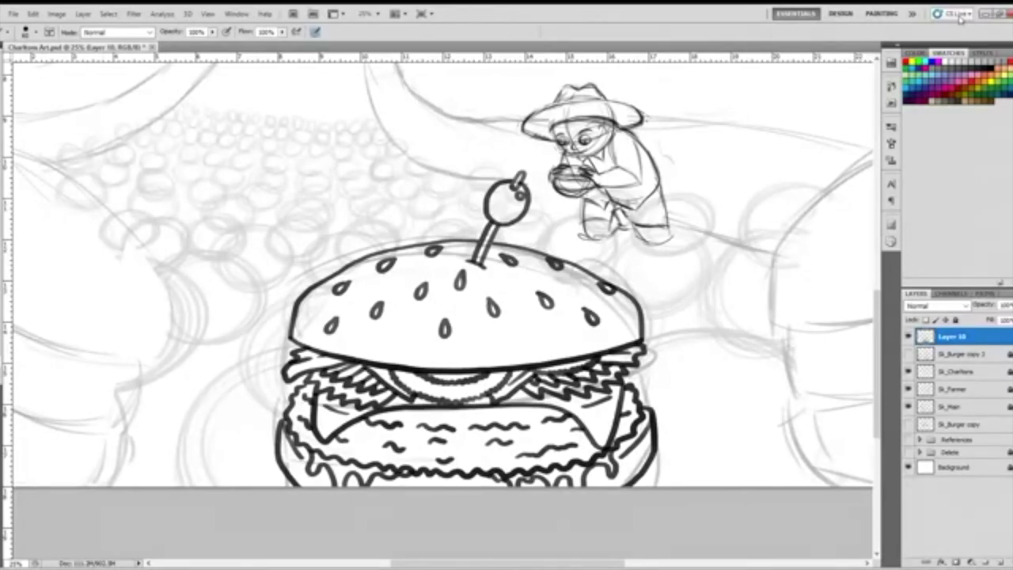
left_click(909, 354)
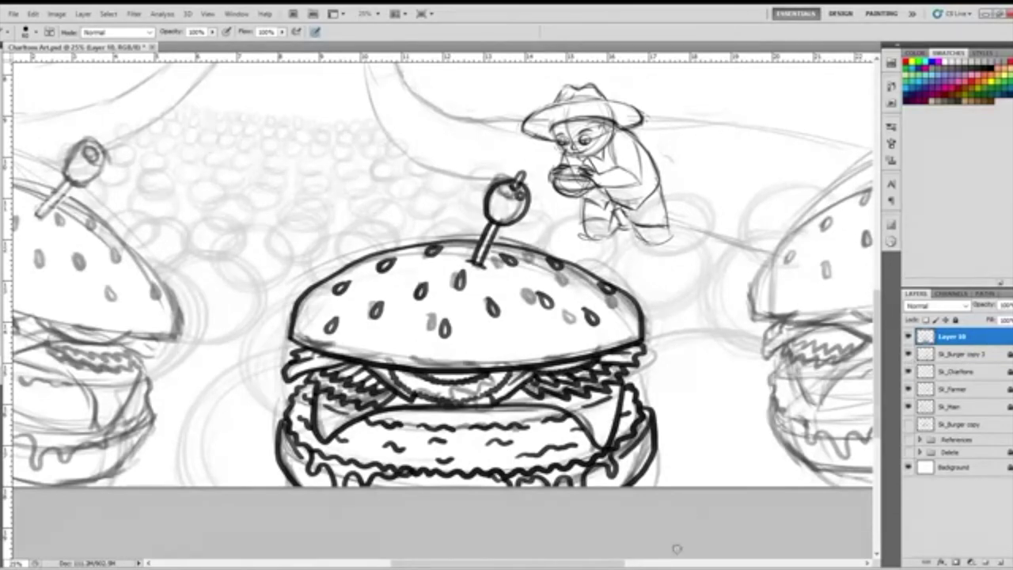
Ink the teardrop sesame seeds over the sketched top bun of the burger at the canvas's right edge.
left_click_drag(594, 563, 645, 563)
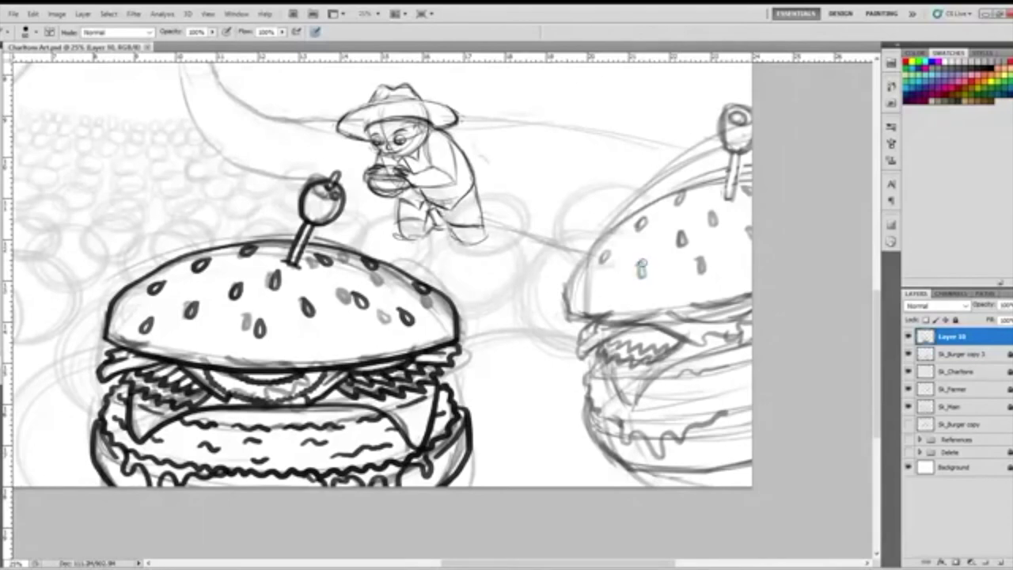
mouse_move(643, 258)
left_mouse_down()
mouse_move(637, 274)
mouse_move(646, 258)
mouse_move(600, 250)
mouse_move(613, 244)
left_mouse_up()
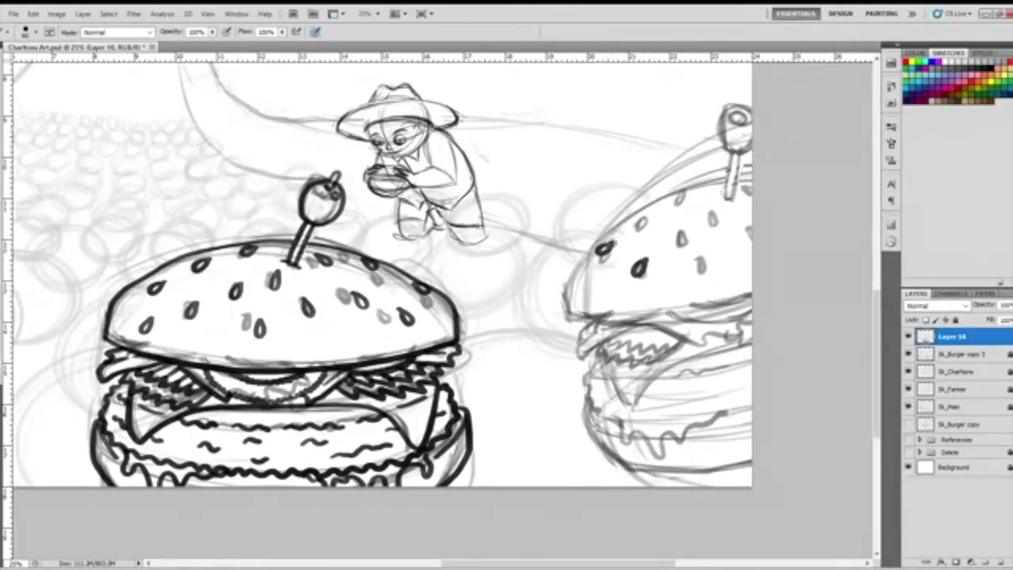
mouse_move(650, 207)
left_mouse_down()
mouse_move(714, 187)
mouse_move(720, 176)
mouse_move(698, 195)
left_mouse_up()
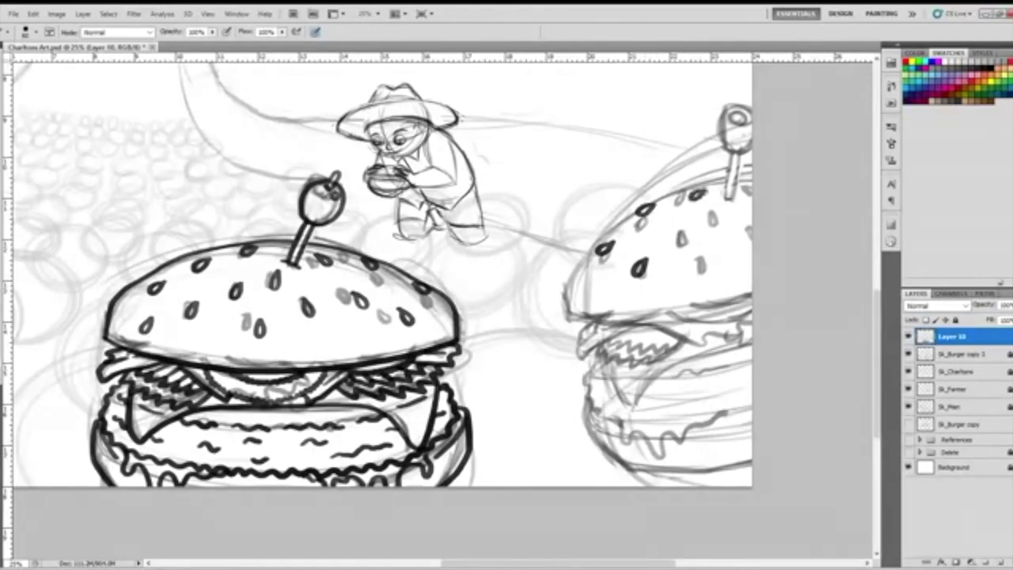
left_click(690, 229)
key("ctrl+alt+z")
key("ctrl+alt+z")
left_click_drag(708, 189, 703, 193)
mouse_move(683, 239)
left_mouse_down()
mouse_move(695, 226)
mouse_move(723, 272)
mouse_move(725, 254)
left_mouse_up()
mouse_move(745, 217)
left_mouse_down()
mouse_move(748, 232)
mouse_move(753, 184)
mouse_move(744, 182)
left_mouse_up()
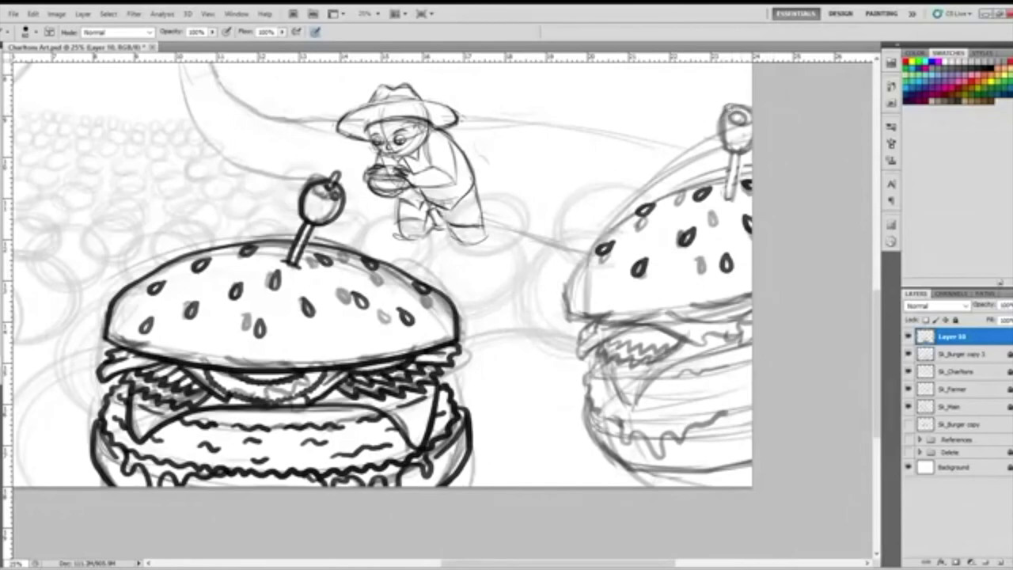
Ink the olive with its pimento hole on the right burger, plus the pick's double-line stick, base mark and protruding tip.
mouse_move(752, 106)
left_mouse_down()
mouse_move(739, 100)
mouse_move(719, 119)
mouse_move(720, 142)
mouse_move(733, 155)
mouse_move(750, 151)
left_mouse_up()
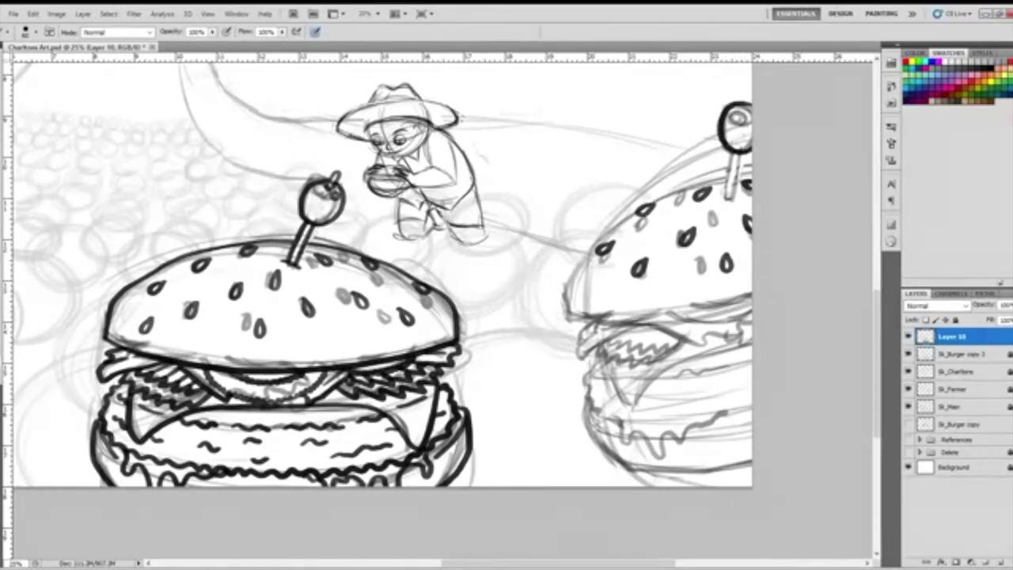
left_click_drag(751, 116, 747, 122)
left_click_drag(718, 200, 739, 196)
left_click_drag(734, 147, 724, 202)
left_click_drag(740, 151, 733, 202)
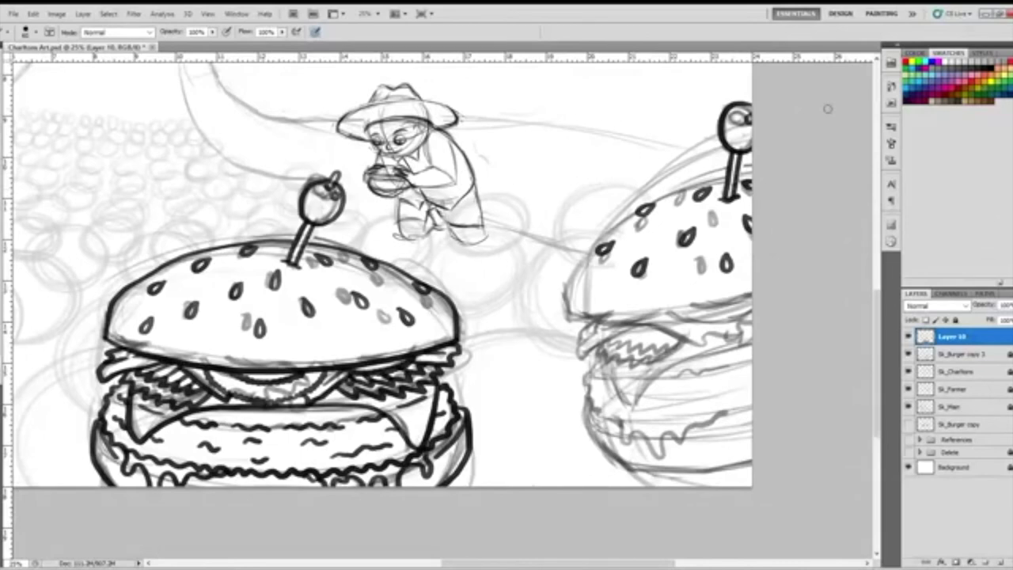
key("e")
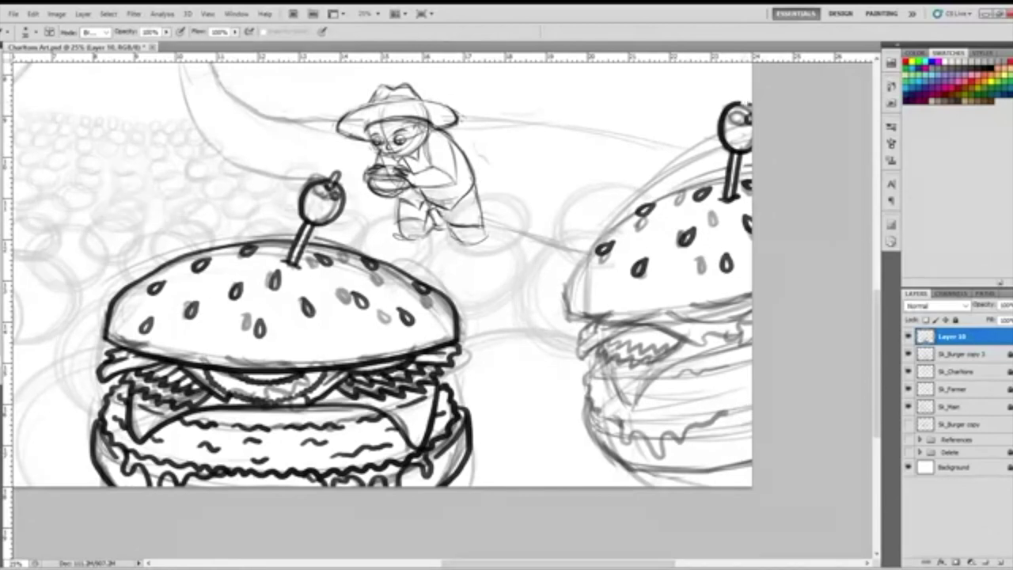
key("b")
mouse_move(740, 107)
left_mouse_down()
mouse_move(743, 96)
mouse_move(749, 104)
left_mouse_up()
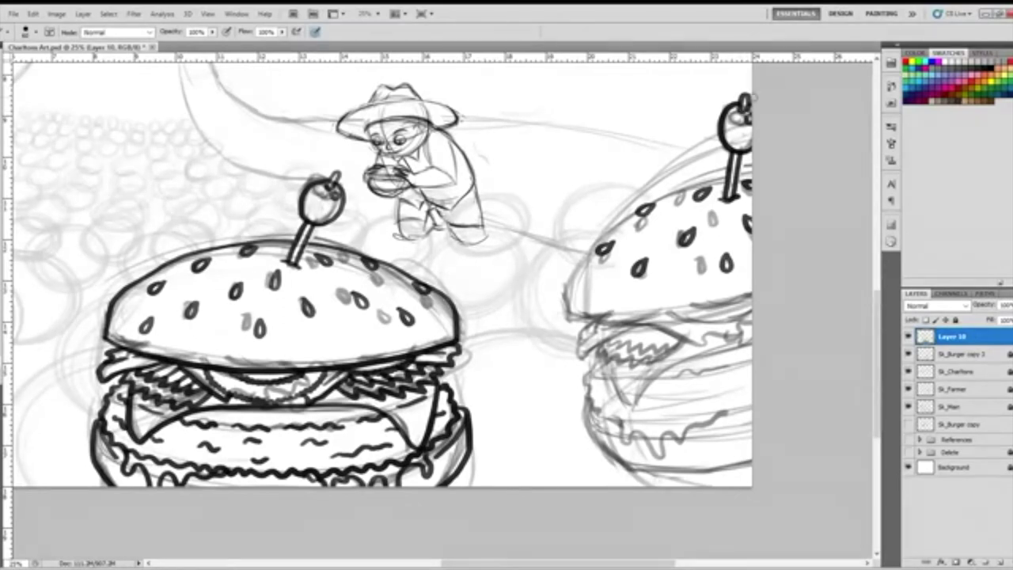
left_click_drag(757, 170, 661, 195)
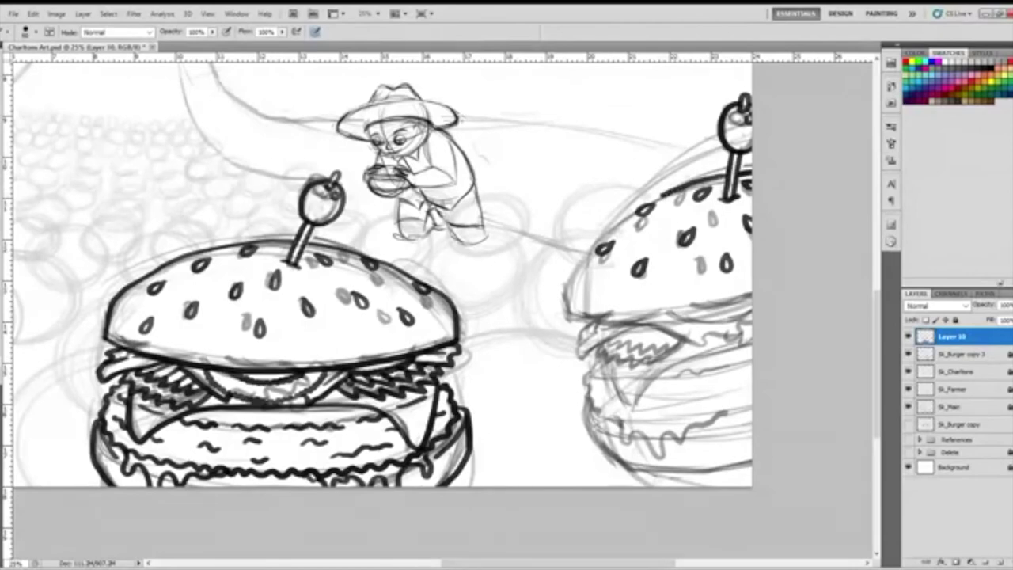
key("ctrl+z")
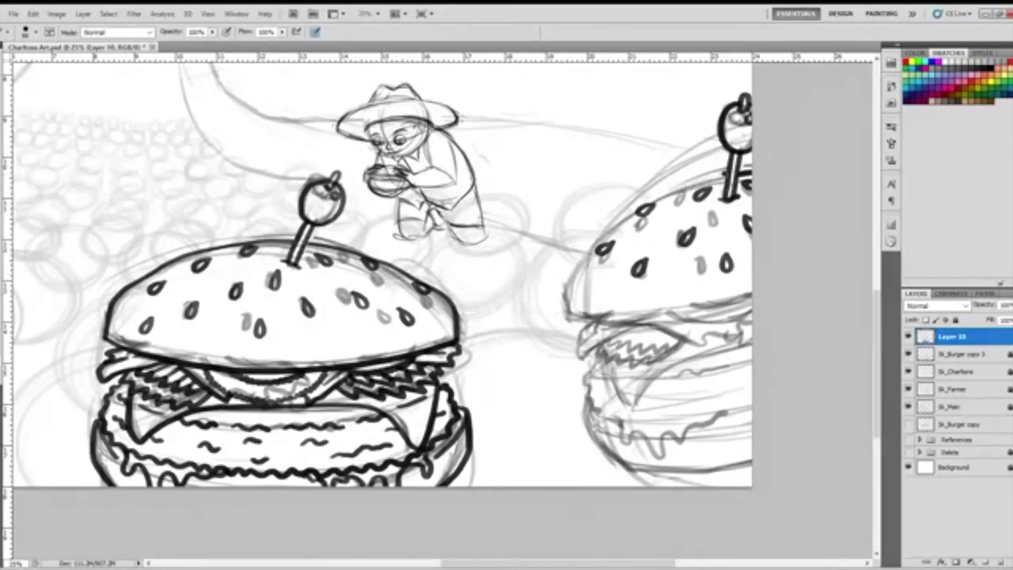
left_click_drag(730, 176, 629, 212)
key("ctrl+z")
left_click_drag(728, 176, 694, 182)
key("ctrl+z")
Ink the right burger's top bun outline, plus the bumpy curved slice with its inner ring directly beneath the bun.
mouse_move(727, 174)
left_mouse_down()
mouse_move(670, 192)
mouse_move(607, 231)
mouse_move(565, 288)
mouse_move(566, 319)
mouse_move(663, 323)
mouse_move(771, 292)
left_mouse_up()
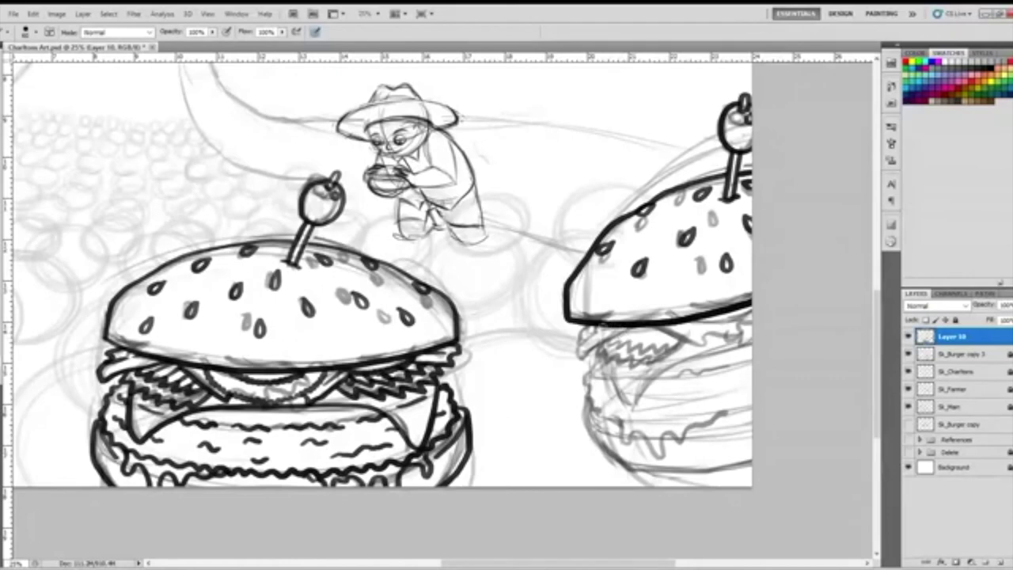
mouse_move(599, 325)
left_mouse_down()
mouse_move(597, 338)
mouse_move(630, 358)
mouse_move(701, 347)
left_mouse_up()
left_click_drag(710, 329, 720, 311)
left_click_drag(630, 332, 685, 321)
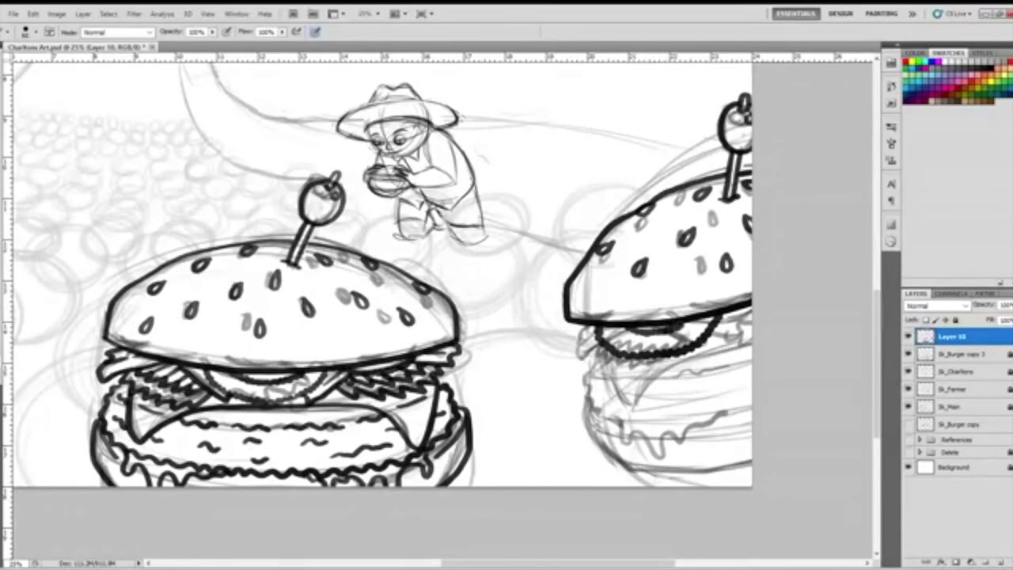
key("ctrl+z")
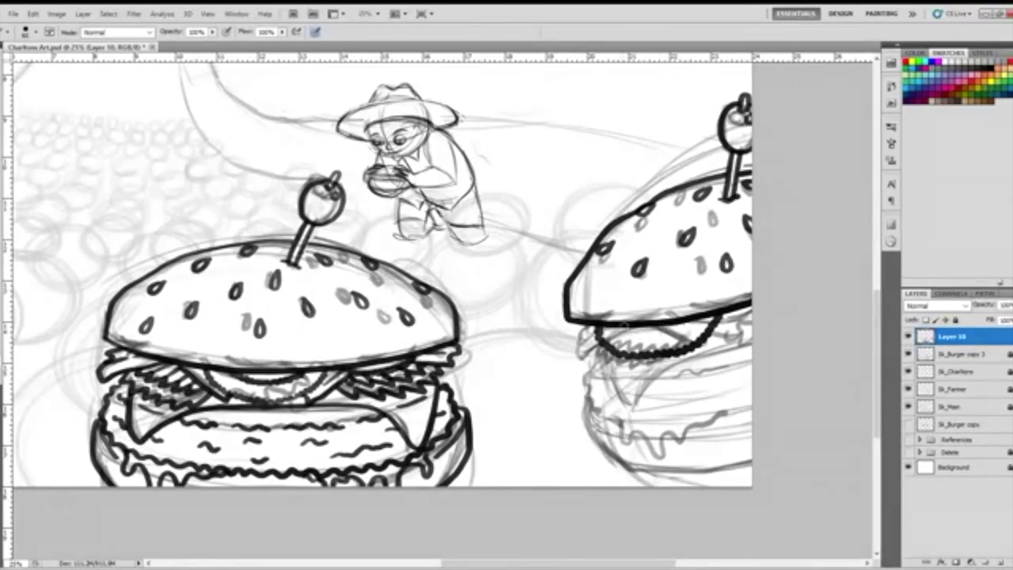
left_click_drag(624, 331, 688, 324)
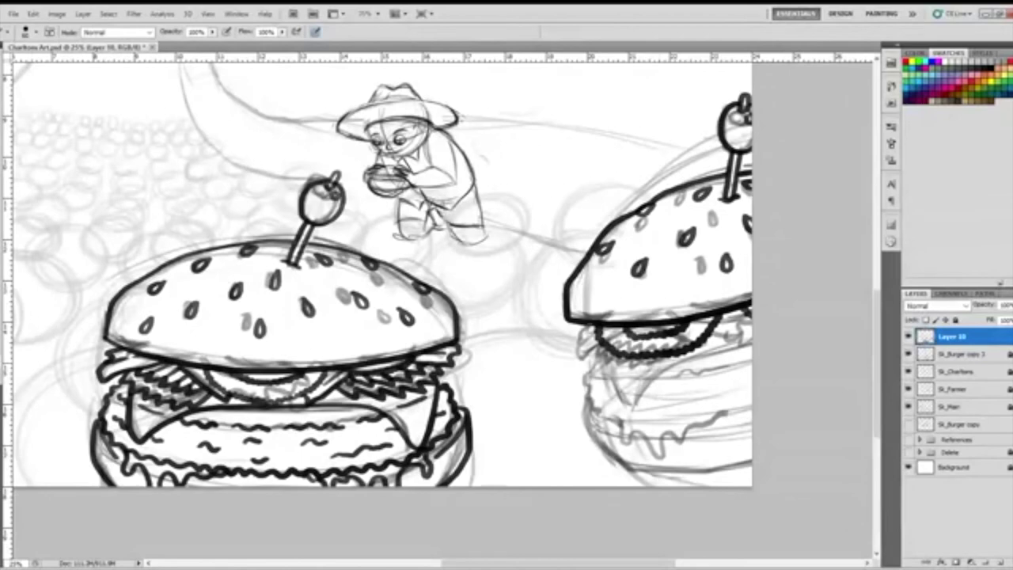
Ink the ruffled lettuce on both sides of the right burger's curved slice and along its underside, including the inner fold lines.
mouse_move(576, 331)
left_mouse_down()
mouse_move(588, 361)
mouse_move(606, 368)
mouse_move(629, 356)
left_mouse_up()
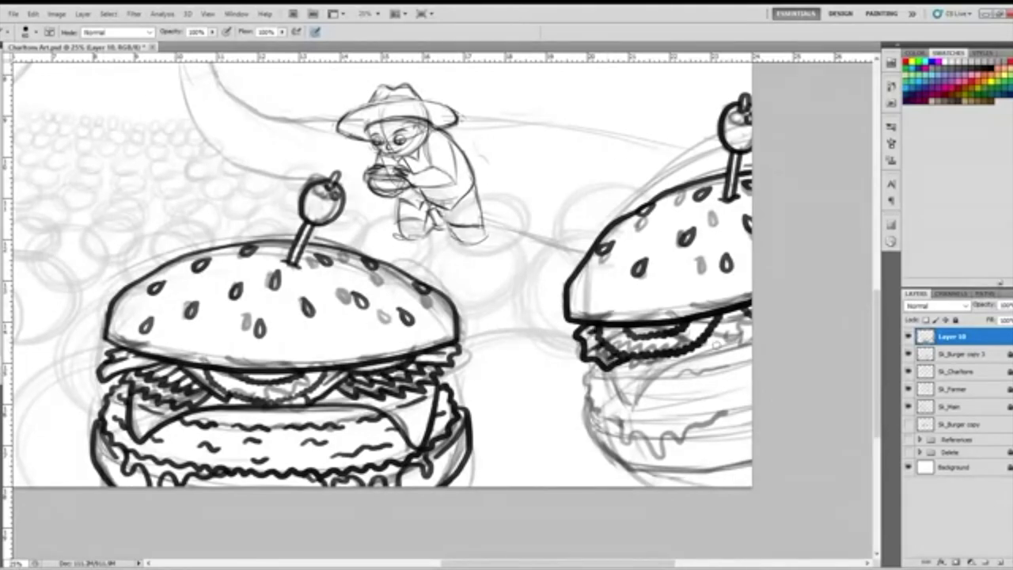
mouse_move(687, 352)
left_mouse_down()
mouse_move(736, 342)
mouse_move(725, 333)
mouse_move(744, 317)
mouse_move(739, 309)
left_mouse_up()
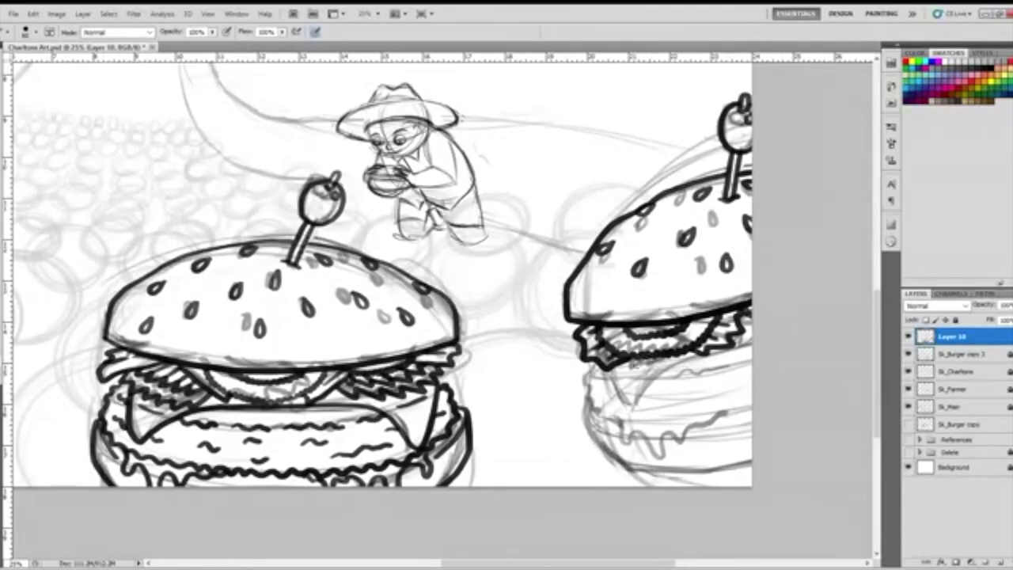
mouse_move(631, 356)
left_mouse_down()
mouse_move(655, 348)
mouse_move(663, 368)
mouse_move(723, 353)
left_mouse_up()
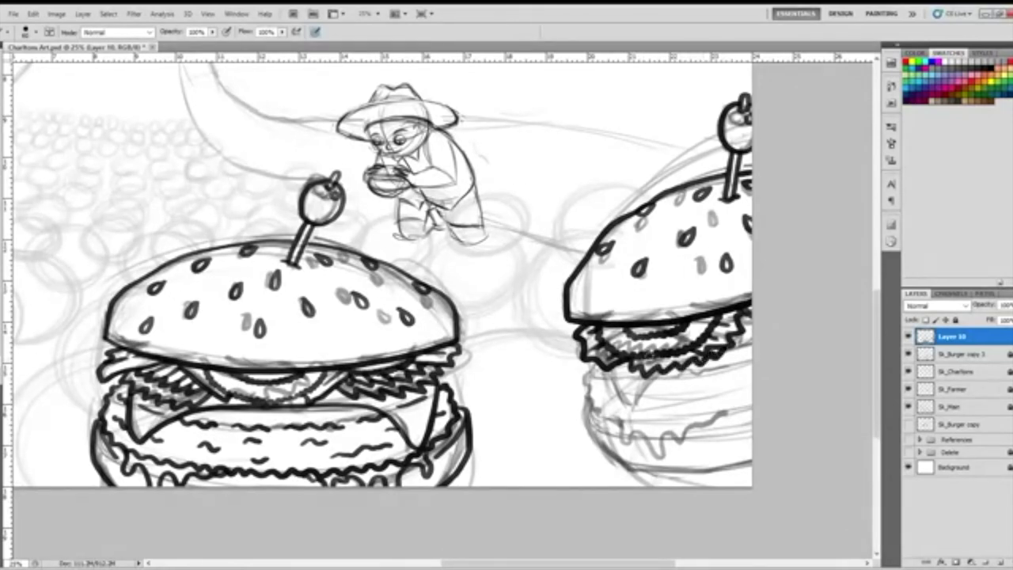
left_click_drag(651, 358, 694, 352)
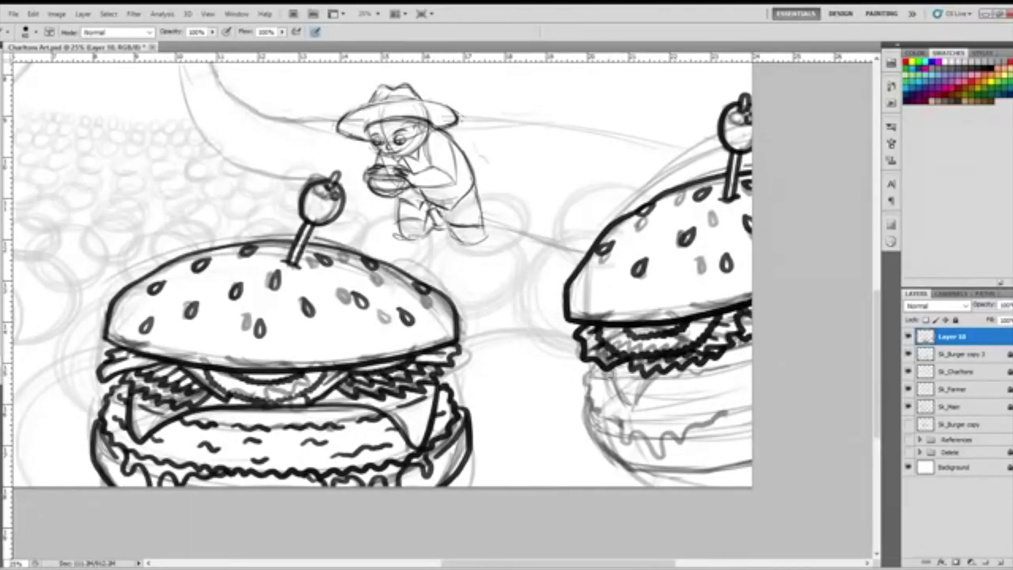
Ink the right burger's cheese slice with its draping corner, and the wavy patty outline with squiggle texture marks.
mouse_move(606, 366)
left_mouse_down()
mouse_move(625, 410)
mouse_move(663, 370)
mouse_move(748, 353)
left_mouse_up()
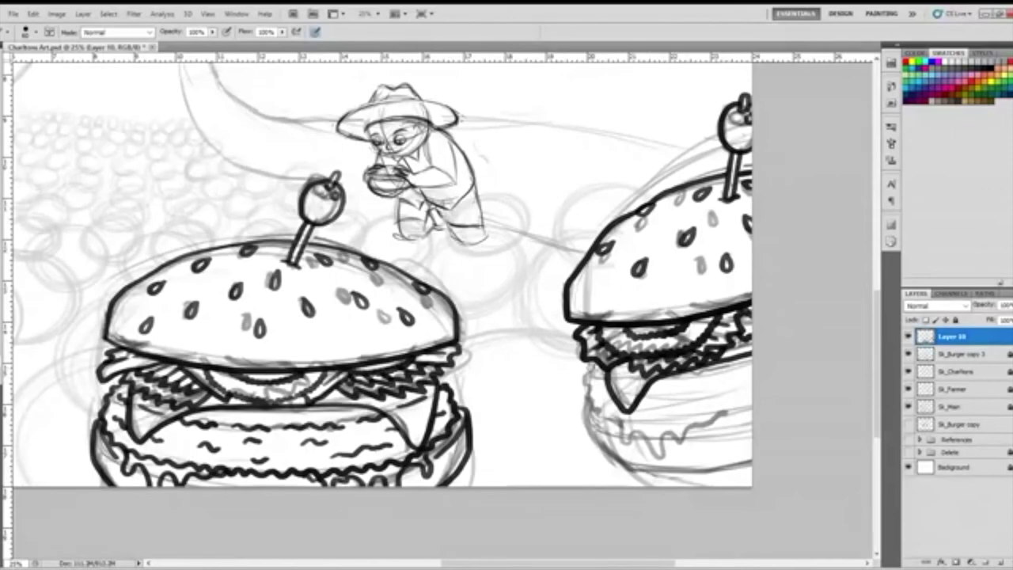
mouse_move(595, 358)
left_mouse_down()
mouse_move(597, 412)
mouse_move(612, 403)
mouse_move(627, 421)
mouse_move(753, 405)
left_mouse_up()
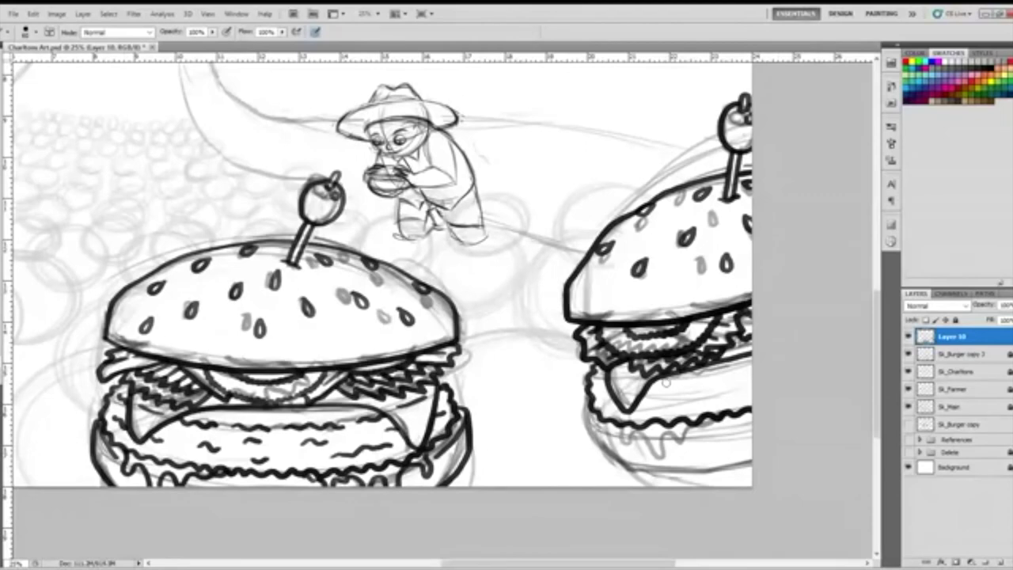
left_click_drag(663, 381, 762, 363)
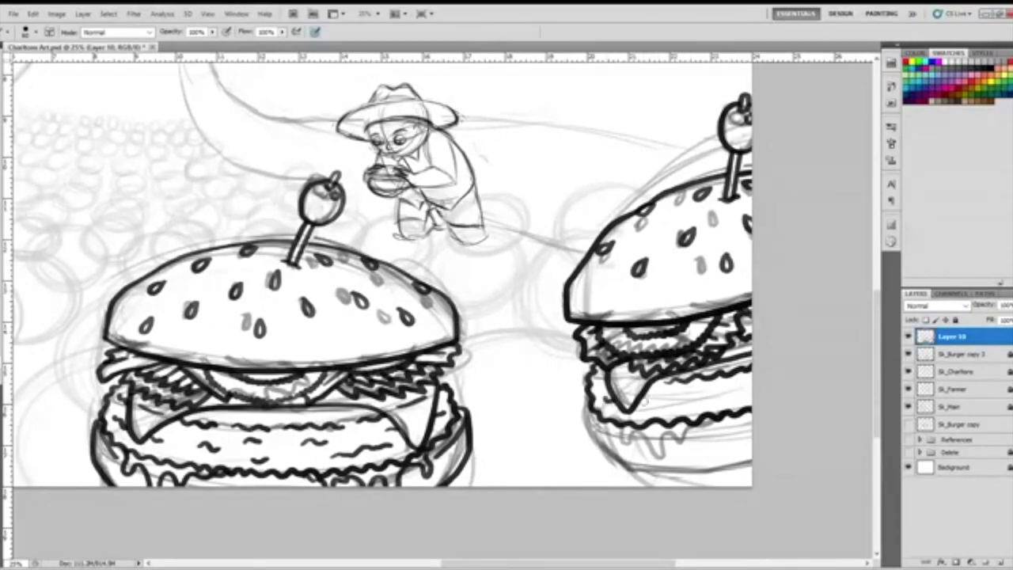
left_click_drag(644, 400, 728, 394)
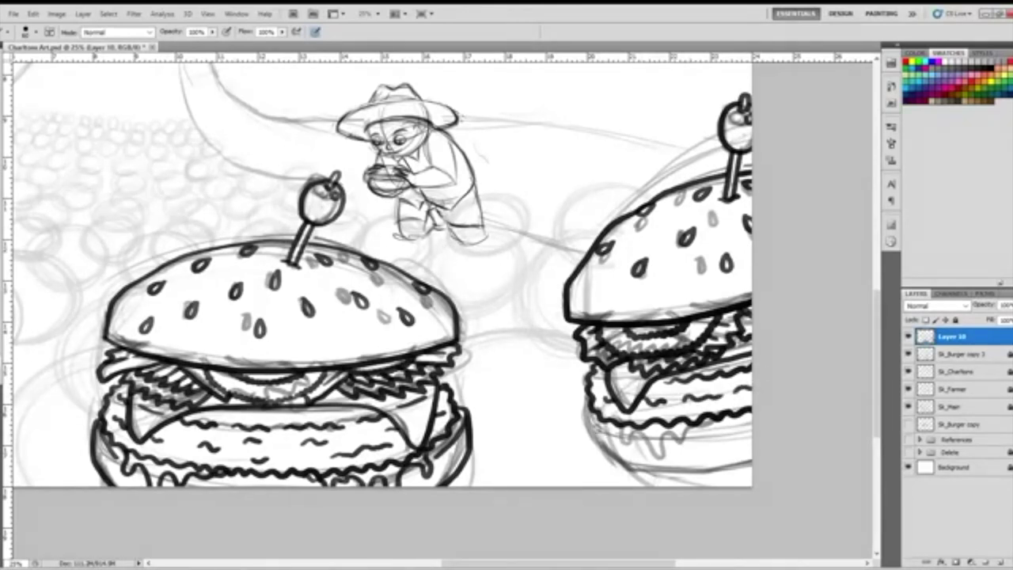
Ink the right burger's bottom bun outline and the dripping sauce below the patty, and hide the rough burger sketch layer.
mouse_move(585, 406)
left_mouse_down()
mouse_move(591, 454)
mouse_move(613, 466)
mouse_move(752, 464)
left_mouse_up()
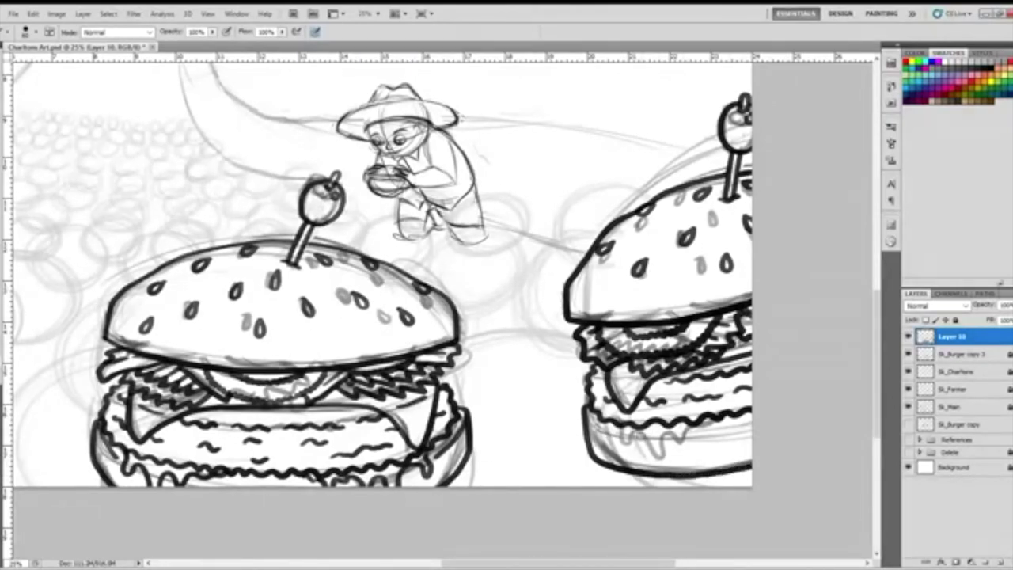
mouse_move(597, 423)
left_mouse_down()
mouse_move(623, 436)
mouse_move(672, 437)
left_mouse_up()
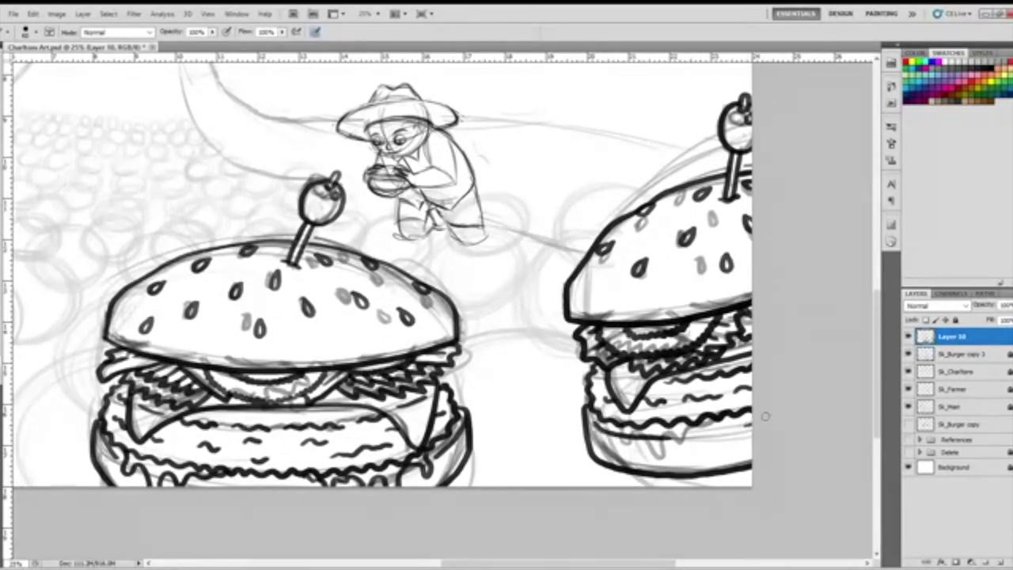
mouse_move(622, 429)
left_mouse_down()
mouse_move(623, 444)
mouse_move(645, 436)
mouse_move(664, 457)
mouse_move(669, 439)
mouse_move(738, 417)
left_mouse_up()
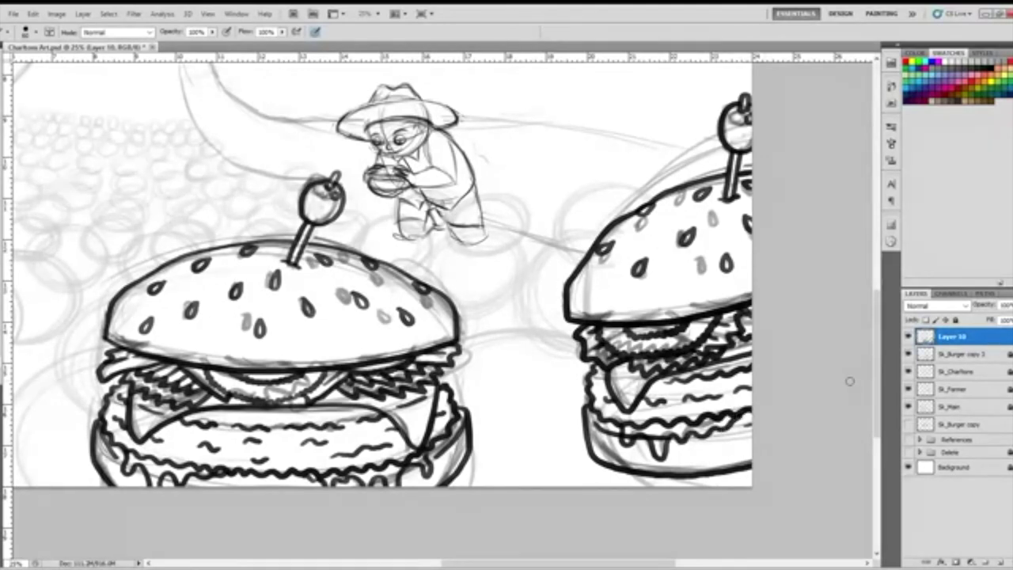
left_click(909, 354)
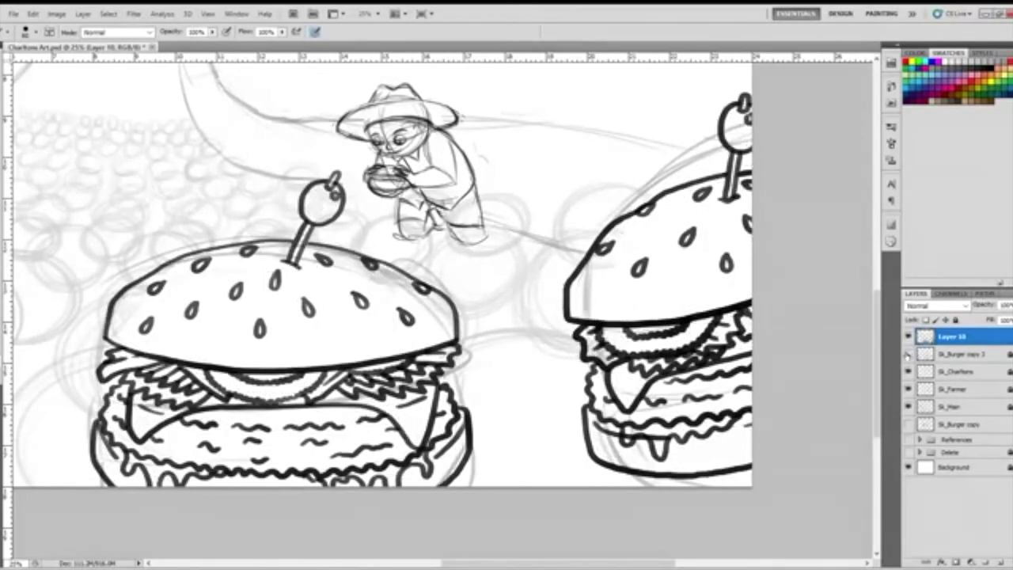
Show the rough burger sketch layer and ink the sesame seeds on the left half of the left burger's top bun.
left_click(909, 353)
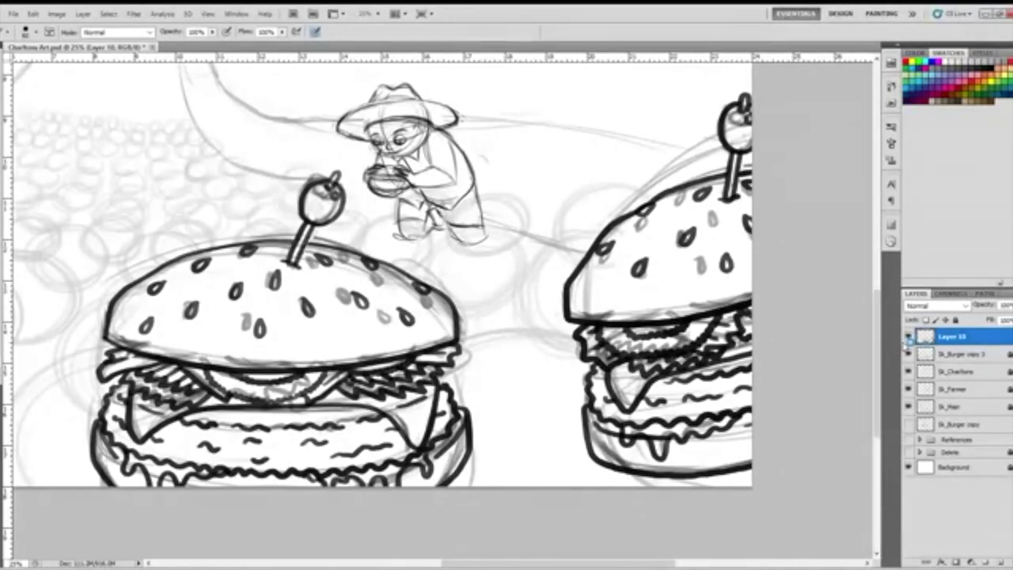
left_click_drag(673, 562, 566, 562)
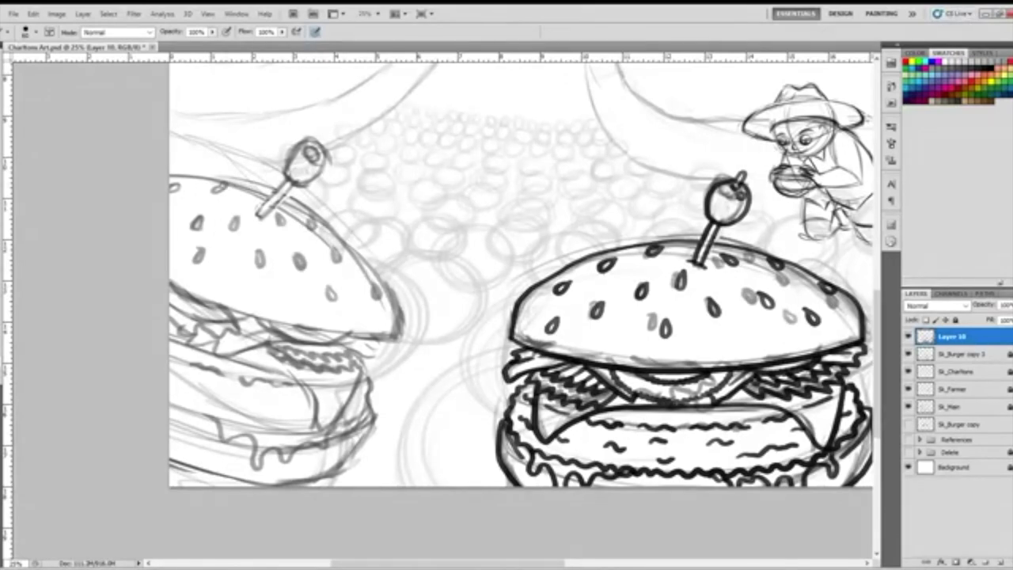
mouse_move(229, 183)
left_mouse_down()
mouse_move(213, 190)
mouse_move(228, 186)
left_mouse_up()
mouse_move(196, 220)
left_mouse_down()
mouse_move(238, 218)
mouse_move(204, 263)
mouse_move(209, 252)
mouse_move(258, 262)
mouse_move(263, 249)
left_mouse_up()
mouse_move(298, 216)
left_mouse_down()
mouse_move(283, 226)
mouse_move(290, 231)
mouse_move(278, 218)
left_mouse_up()
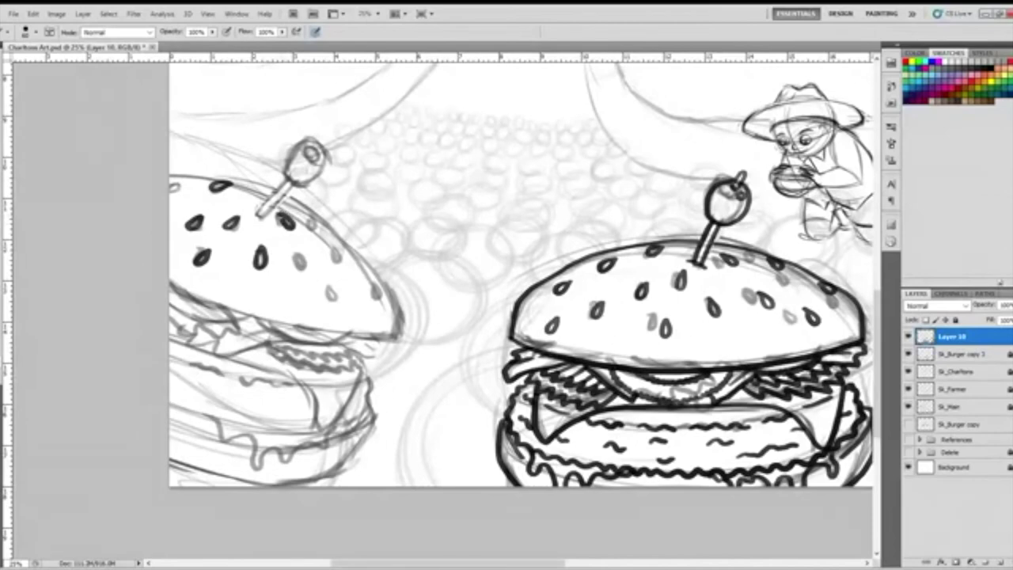
Ink the remaining sesame seeds toward the left burger's right bun edge, redoing the lower one, plus the seed cut off by the canvas edge.
mouse_move(337, 240)
left_mouse_down()
mouse_move(328, 250)
mouse_move(322, 242)
mouse_move(335, 254)
mouse_move(337, 240)
left_mouse_up()
mouse_move(303, 272)
left_mouse_down()
mouse_move(310, 290)
mouse_move(307, 277)
left_mouse_up()
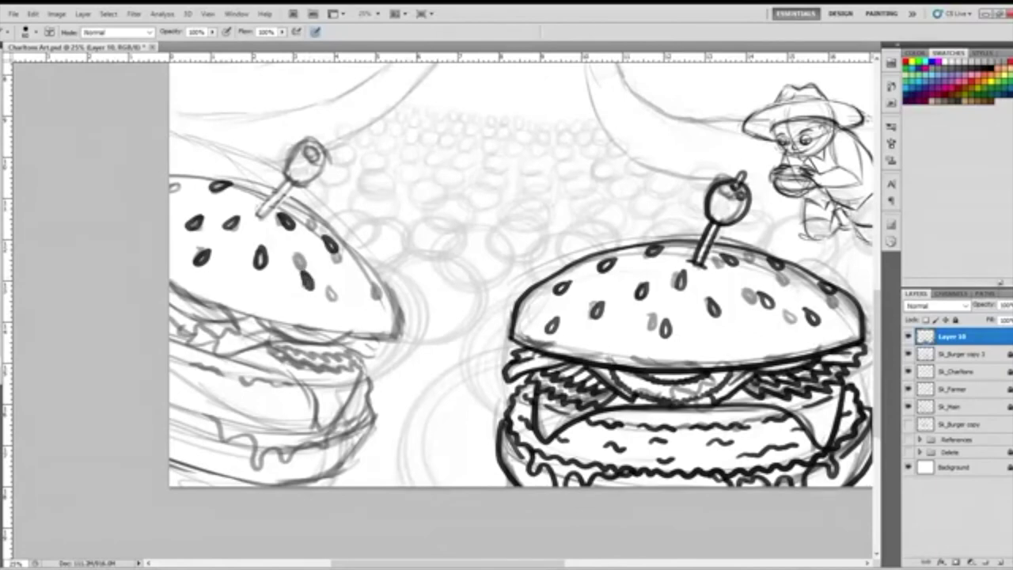
key("ctrl+alt+z")
key("ctrl+alt+z")
left_click_drag(308, 274, 314, 285)
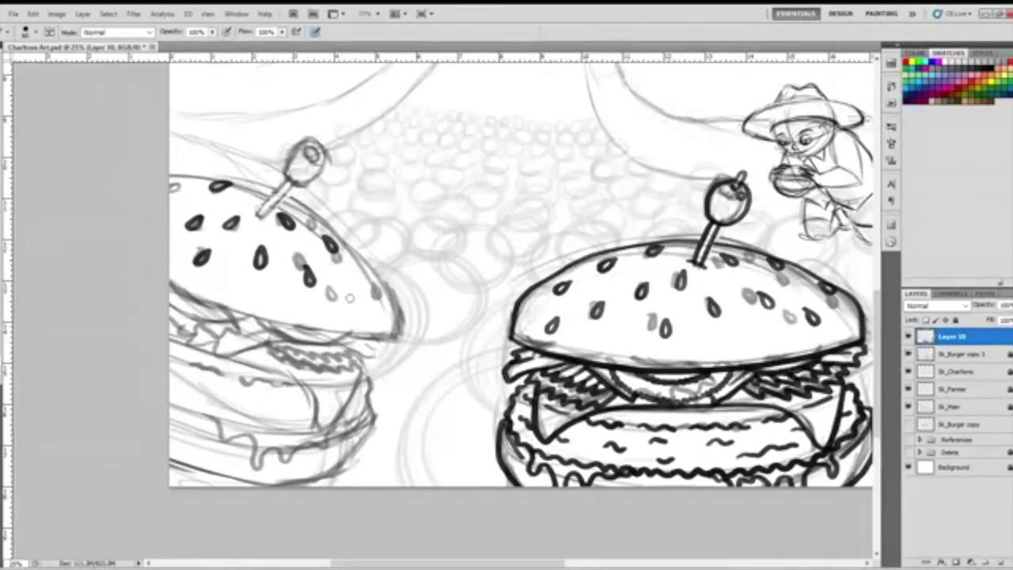
mouse_move(312, 281)
left_mouse_down()
mouse_move(307, 271)
mouse_move(310, 286)
mouse_move(315, 274)
left_mouse_up()
mouse_move(350, 295)
left_mouse_down()
mouse_move(358, 306)
mouse_move(353, 289)
mouse_move(379, 279)
mouse_move(374, 271)
left_mouse_up()
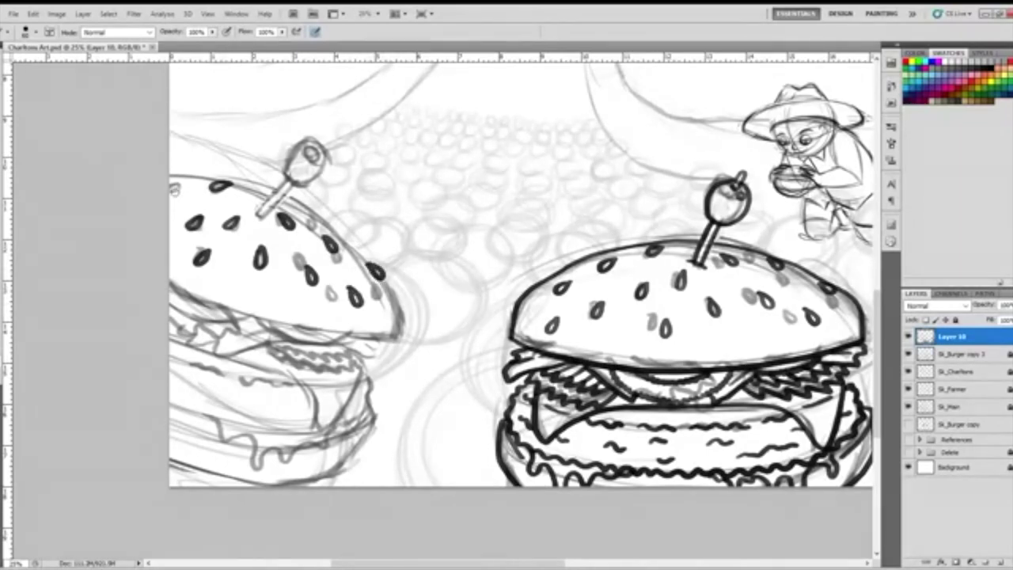
mouse_move(163, 183)
left_mouse_down()
mouse_move(175, 185)
mouse_move(168, 192)
left_mouse_up()
Ink the left burger's top bun outline, redrawing the curved underside edge slightly lower.
mouse_move(389, 339)
left_mouse_down()
mouse_move(404, 299)
mouse_move(390, 279)
mouse_move(336, 229)
mouse_move(265, 186)
mouse_move(170, 169)
left_mouse_up()
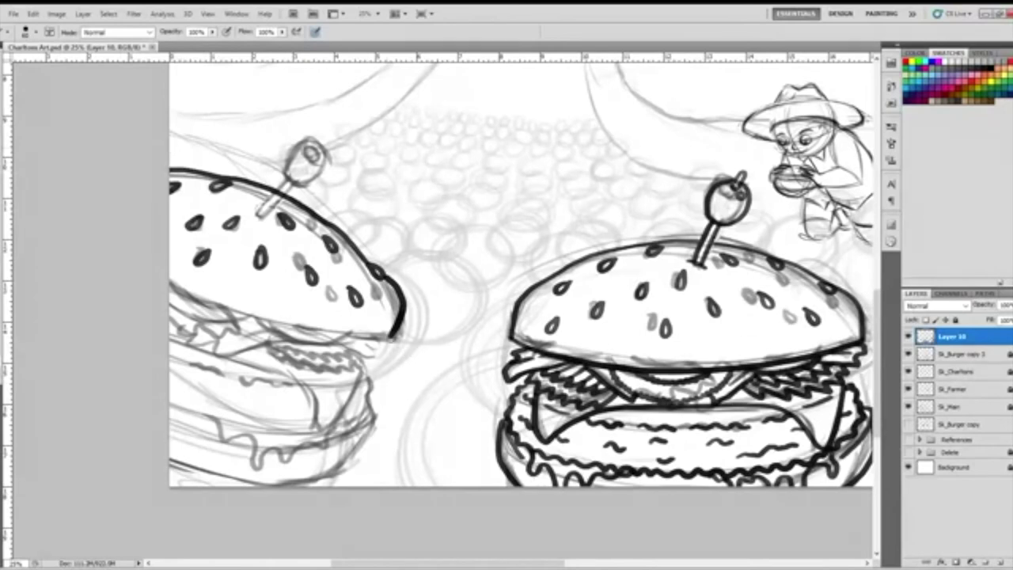
left_click_drag(393, 337, 169, 289)
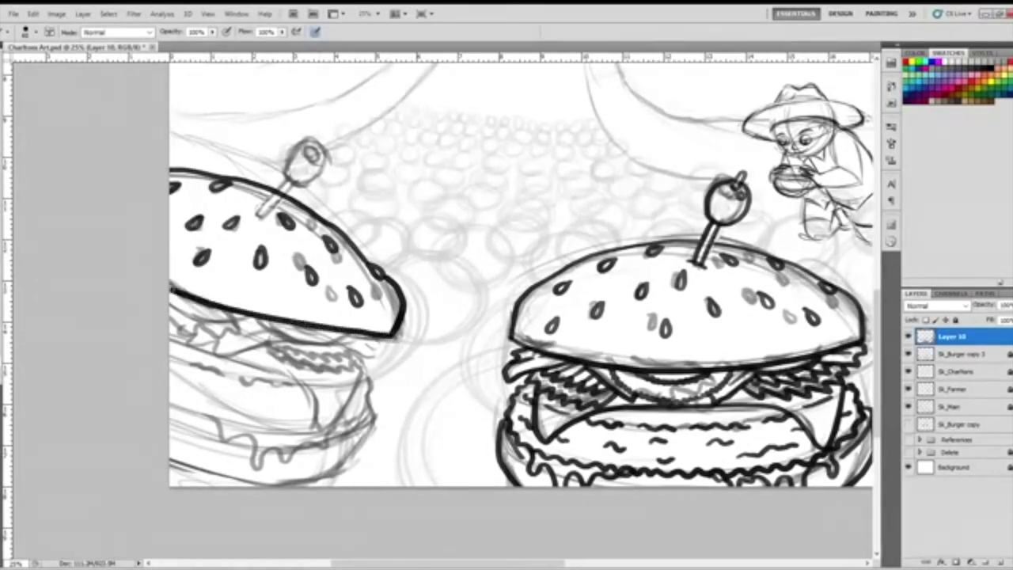
key("ctrl+z")
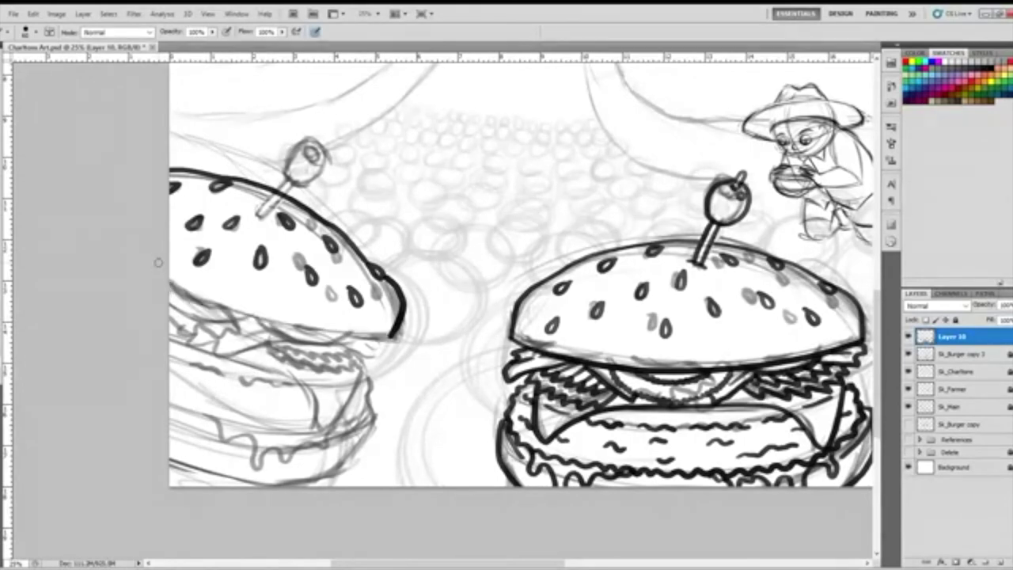
mouse_move(394, 335)
left_mouse_down()
mouse_move(277, 334)
mouse_move(170, 295)
left_mouse_up()
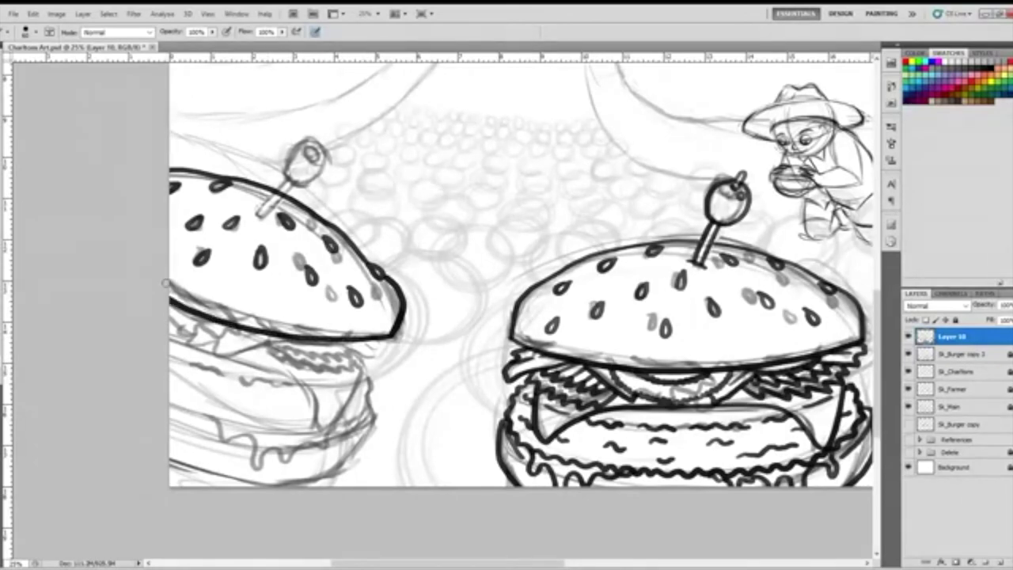
key("e")
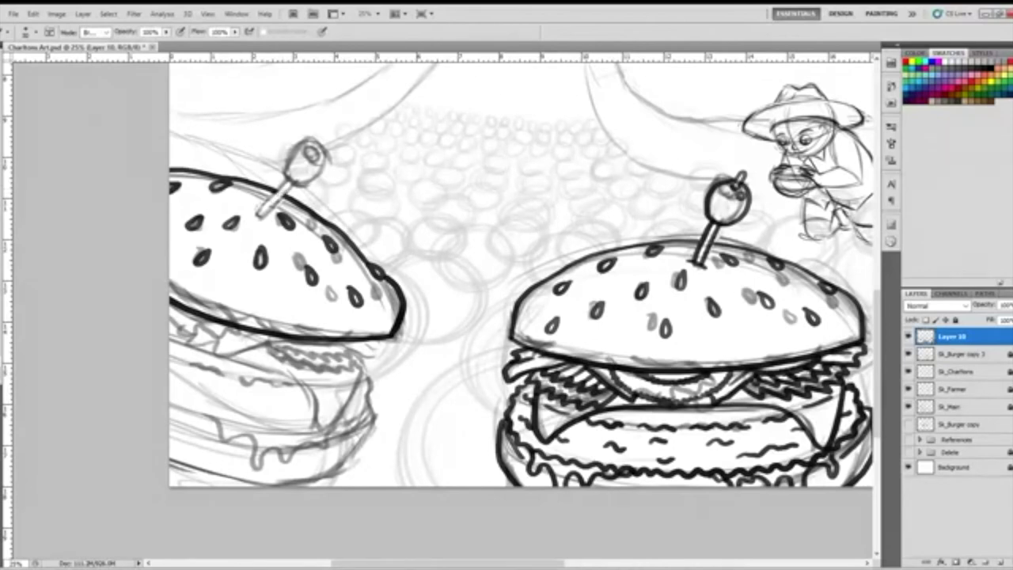
key("b")
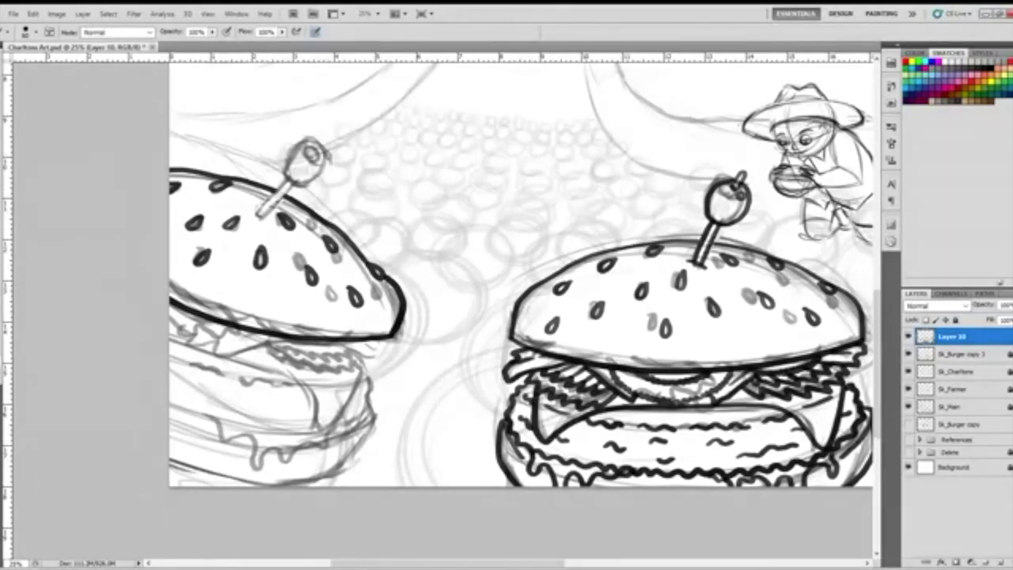
Ink the olive and its toothpick on top of the left burger, including the protruding tip and the olive's hole.
mouse_move(318, 141)
left_mouse_down()
mouse_move(285, 157)
mouse_move(294, 187)
mouse_move(315, 184)
mouse_move(331, 152)
left_mouse_up()
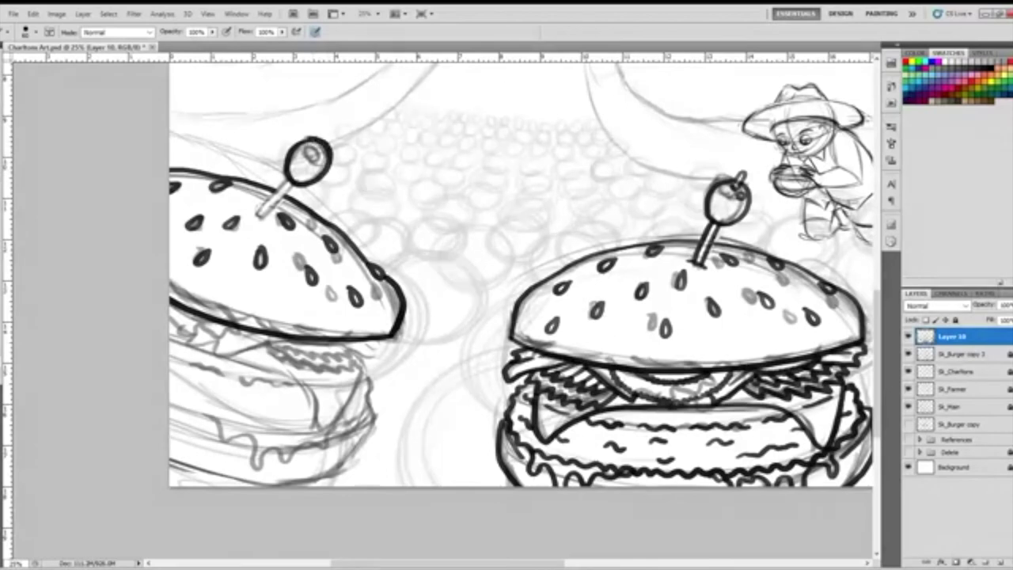
key("e")
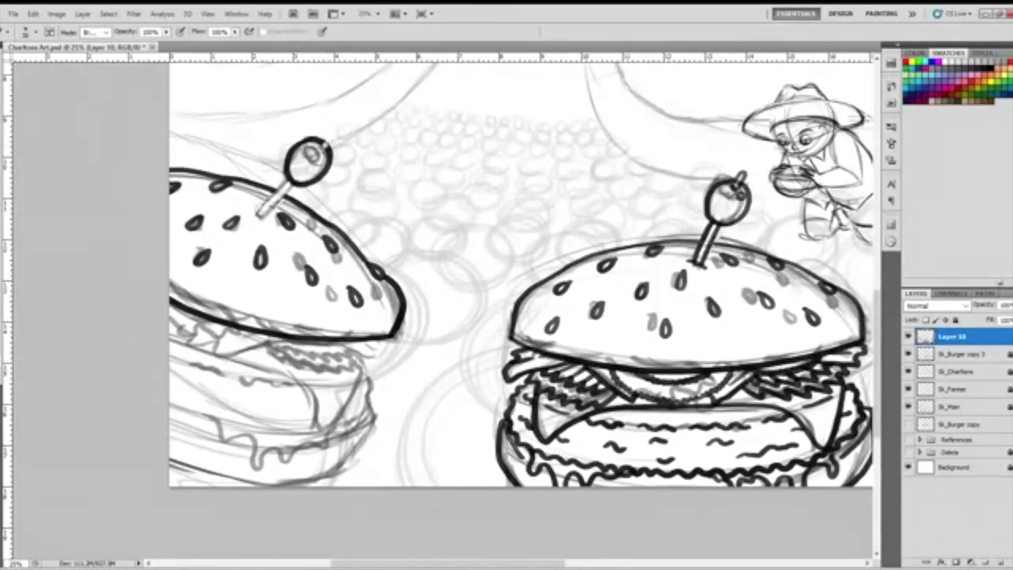
key("b")
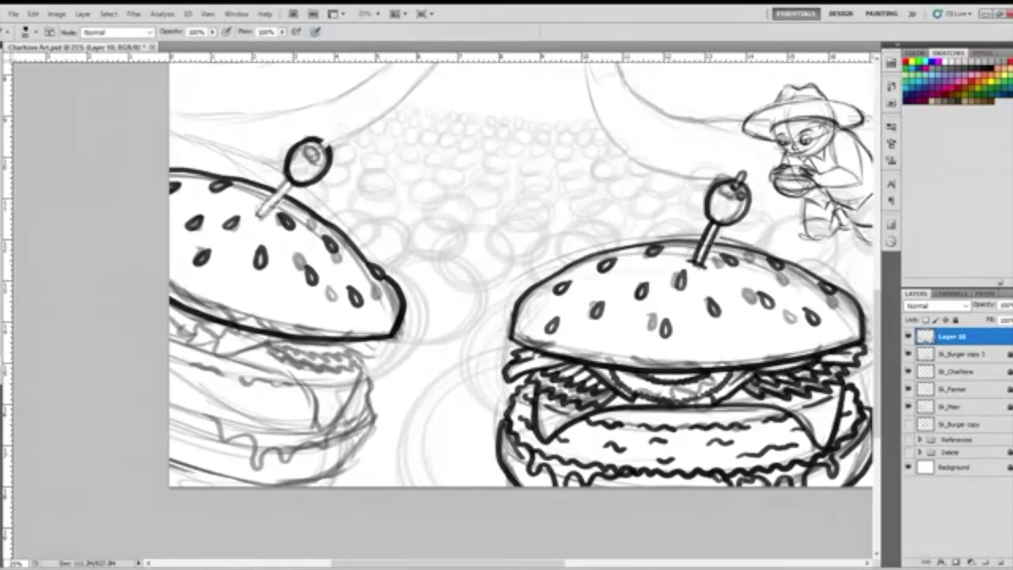
mouse_move(326, 137)
left_mouse_down()
mouse_move(316, 147)
mouse_move(329, 135)
mouse_move(328, 144)
left_mouse_up()
left_click_drag(288, 179, 255, 214)
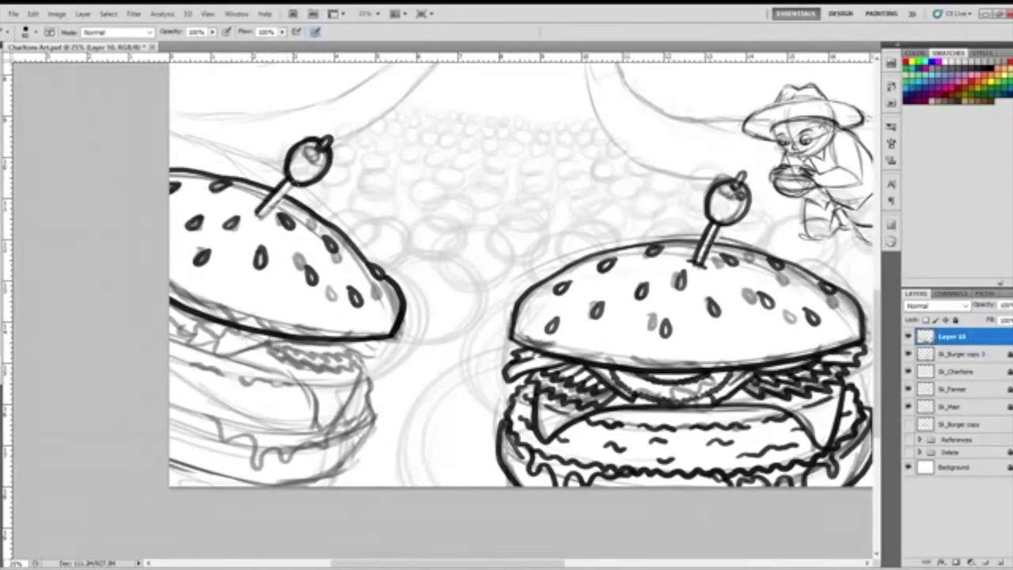
mouse_move(297, 181)
left_mouse_down()
mouse_move(263, 215)
mouse_move(250, 209)
mouse_move(263, 222)
left_mouse_up()
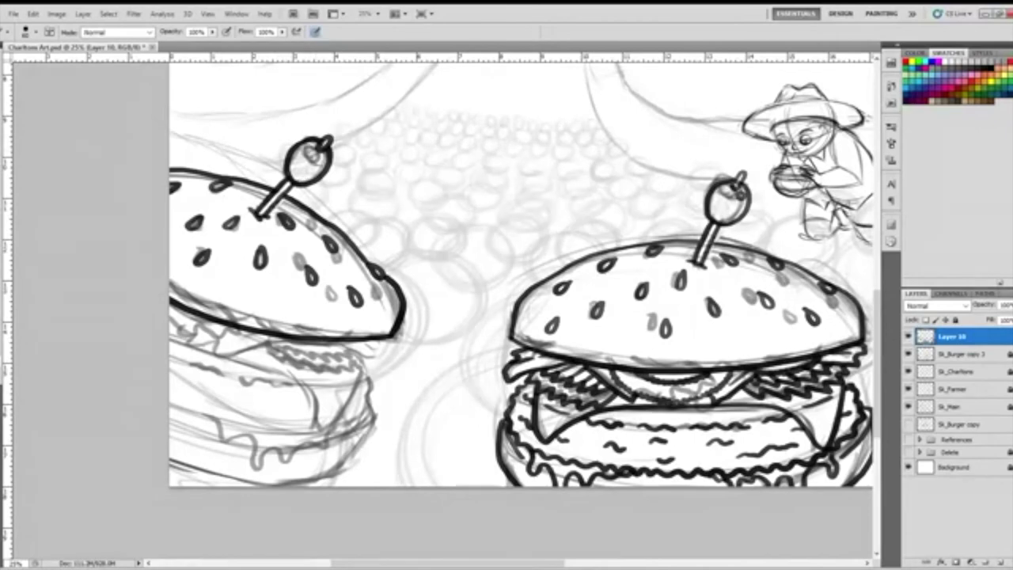
left_click_drag(304, 152, 307, 148)
Ink the bumpy curved slice directly beneath the left burger's top bun.
mouse_move(178, 309)
left_mouse_down()
mouse_move(207, 342)
mouse_move(239, 354)
mouse_move(269, 345)
mouse_move(279, 330)
mouse_move(239, 327)
mouse_move(251, 327)
left_mouse_up()
key("ctrl+z")
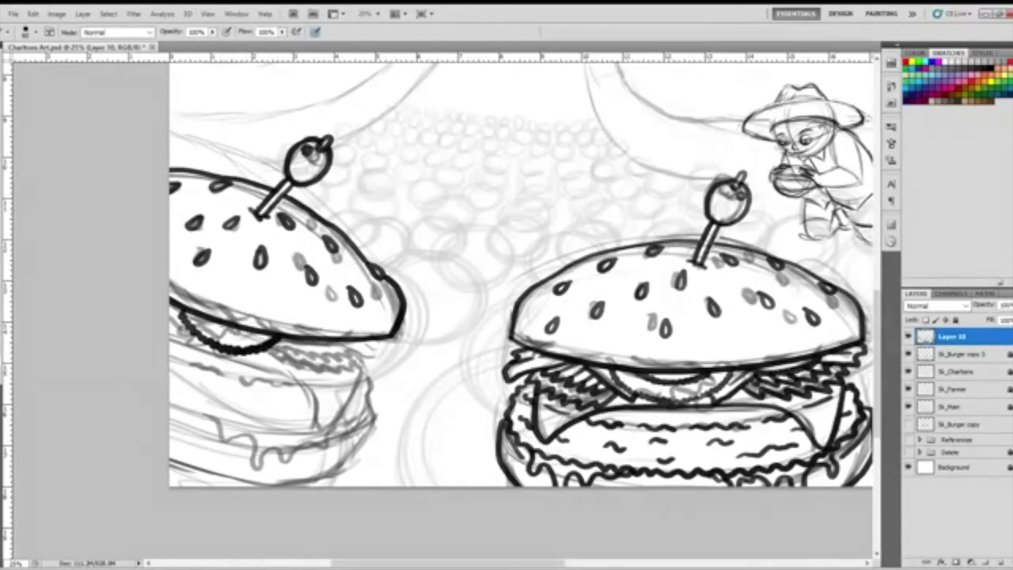
left_click_drag(218, 323, 242, 329)
key("ctrl+z")
Ink the ruffled lettuce on both sides of the left burger's curved slice, including the zigzag folds and lower edge.
mouse_move(336, 339)
left_mouse_down()
mouse_move(370, 363)
mouse_move(382, 349)
mouse_move(356, 342)
left_mouse_up()
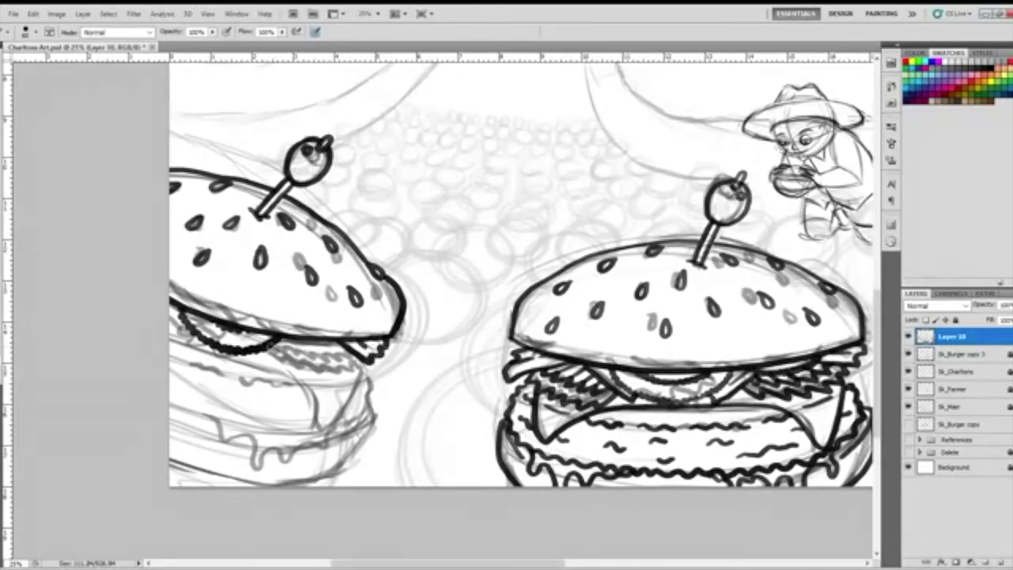
mouse_move(267, 347)
left_mouse_down()
mouse_move(326, 363)
mouse_move(361, 354)
left_mouse_up()
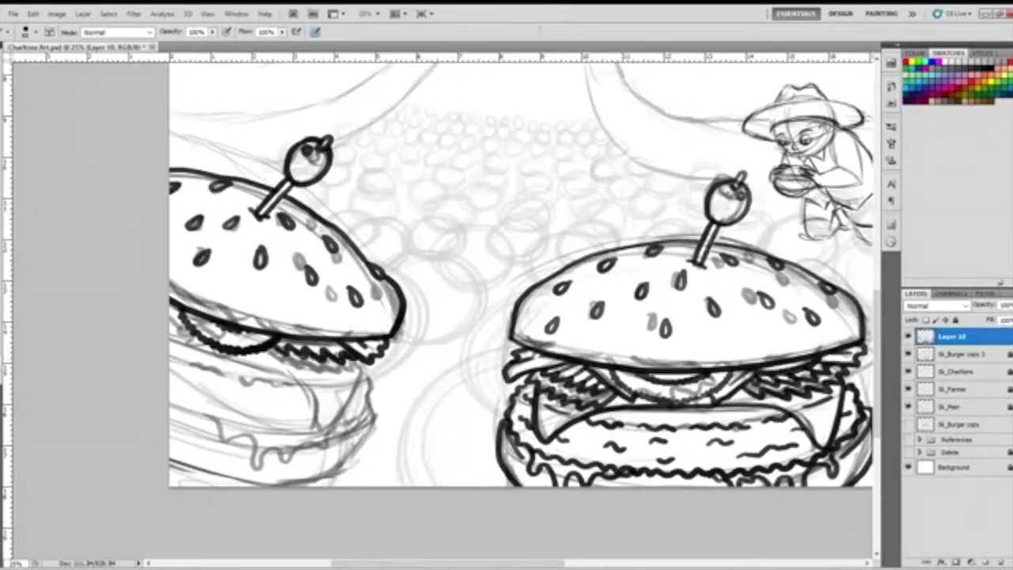
mouse_move(264, 348)
left_mouse_down()
mouse_move(300, 372)
mouse_move(361, 371)
mouse_move(367, 360)
left_mouse_up()
mouse_move(305, 350)
left_mouse_down()
mouse_move(282, 341)
mouse_move(319, 344)
left_mouse_up()
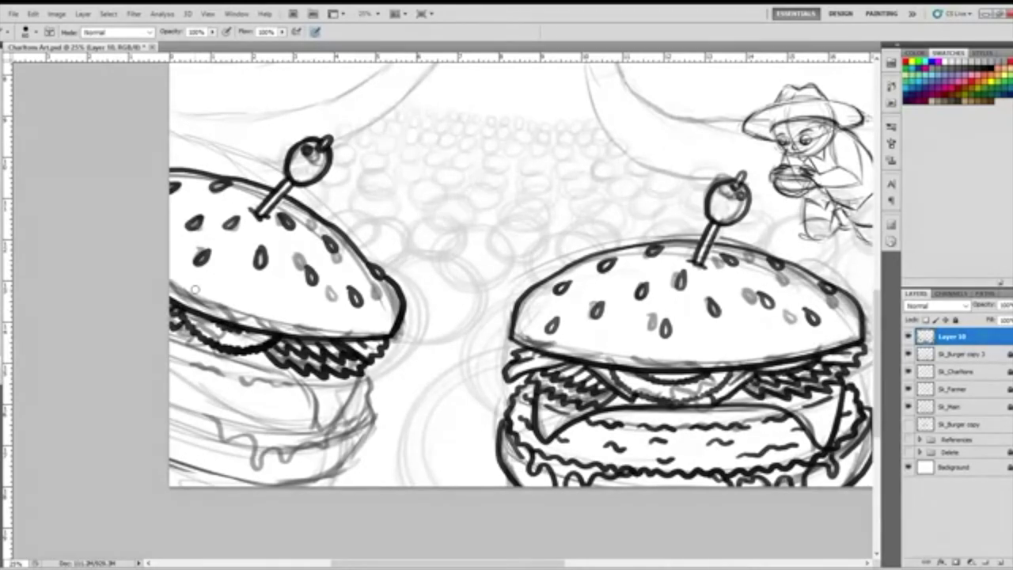
left_click_drag(180, 343, 223, 355)
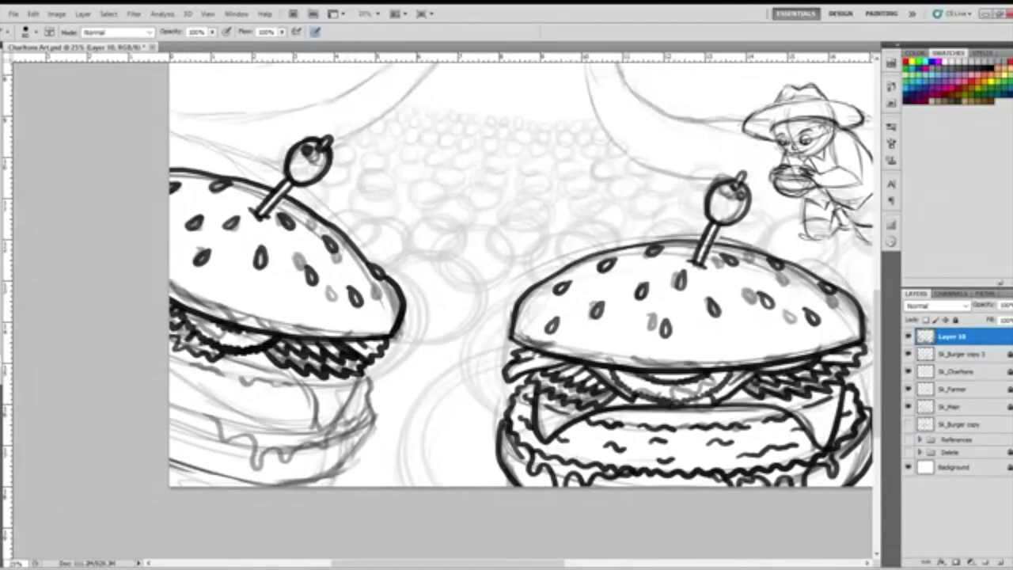
Ink the left burger's cheese slice with its draping corner, and the wavy patty outline with squiggle texture marks.
mouse_move(360, 371)
left_mouse_down()
mouse_move(324, 428)
mouse_move(293, 383)
mouse_move(218, 354)
left_mouse_up()
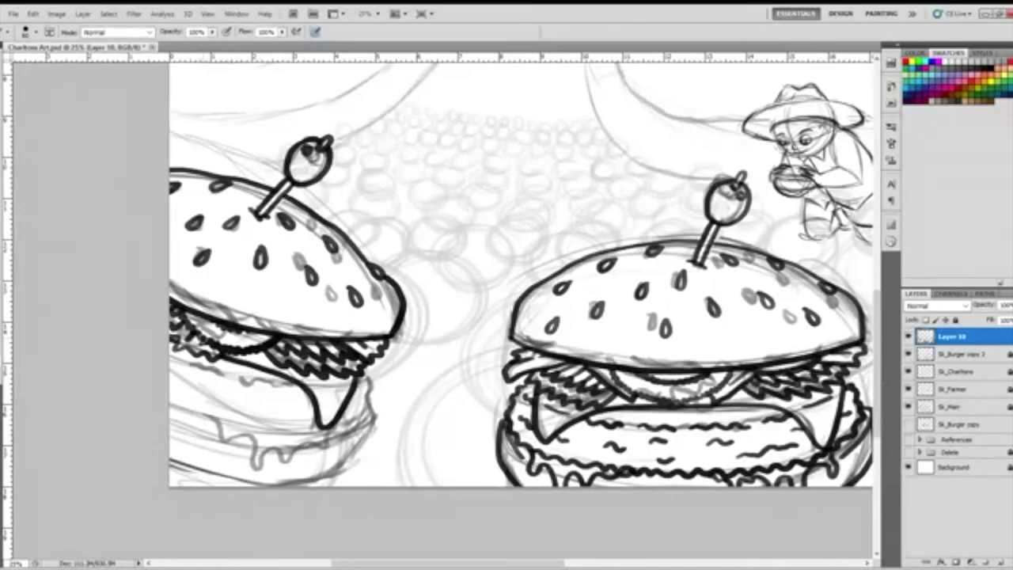
mouse_move(358, 367)
left_mouse_down()
mouse_move(363, 418)
mouse_move(331, 428)
mouse_move(248, 430)
mouse_move(171, 408)
left_mouse_up()
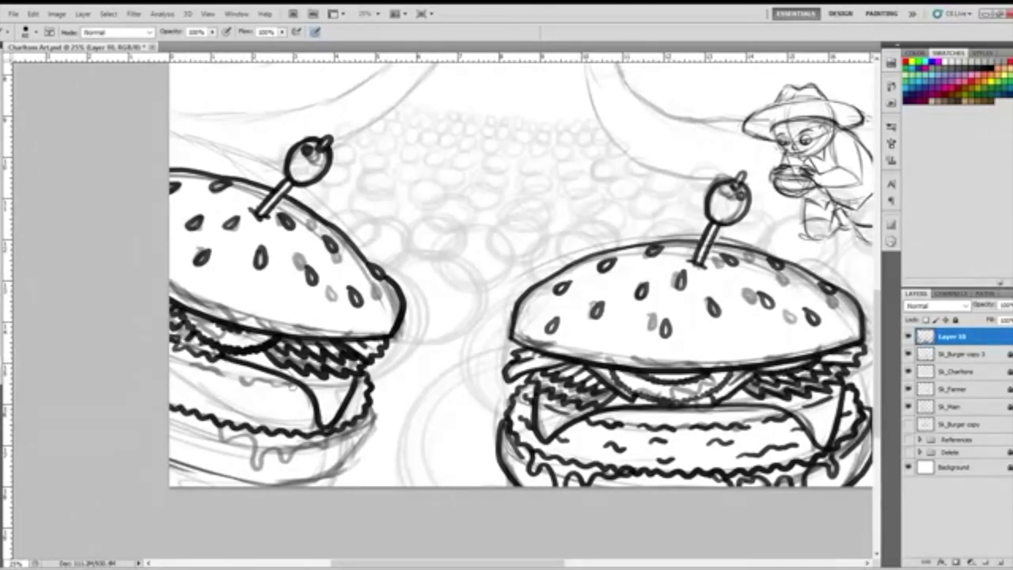
left_click_drag(297, 383, 237, 378)
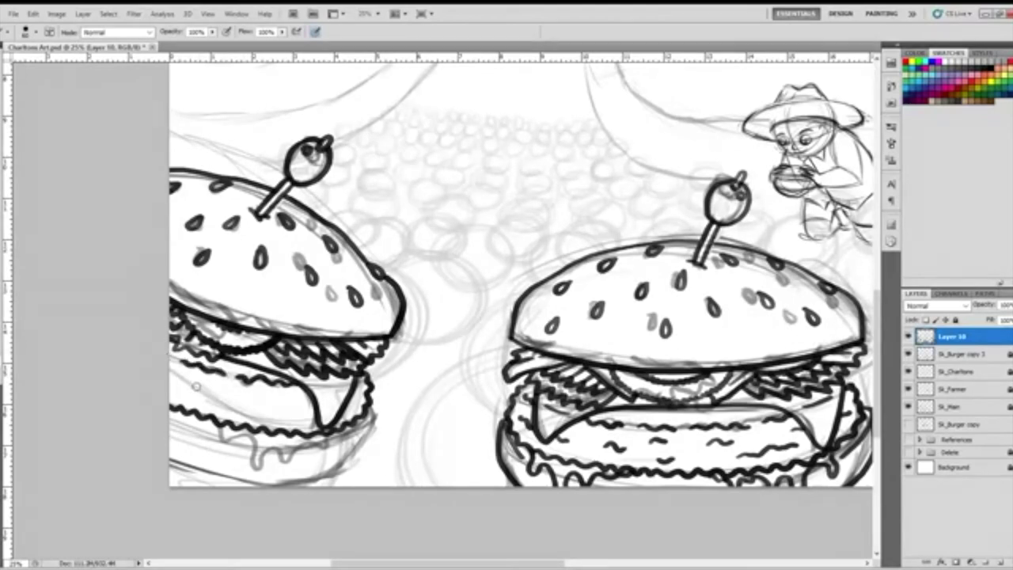
mouse_move(177, 395)
left_mouse_down()
mouse_move(311, 399)
mouse_move(293, 418)
mouse_move(263, 412)
left_mouse_up()
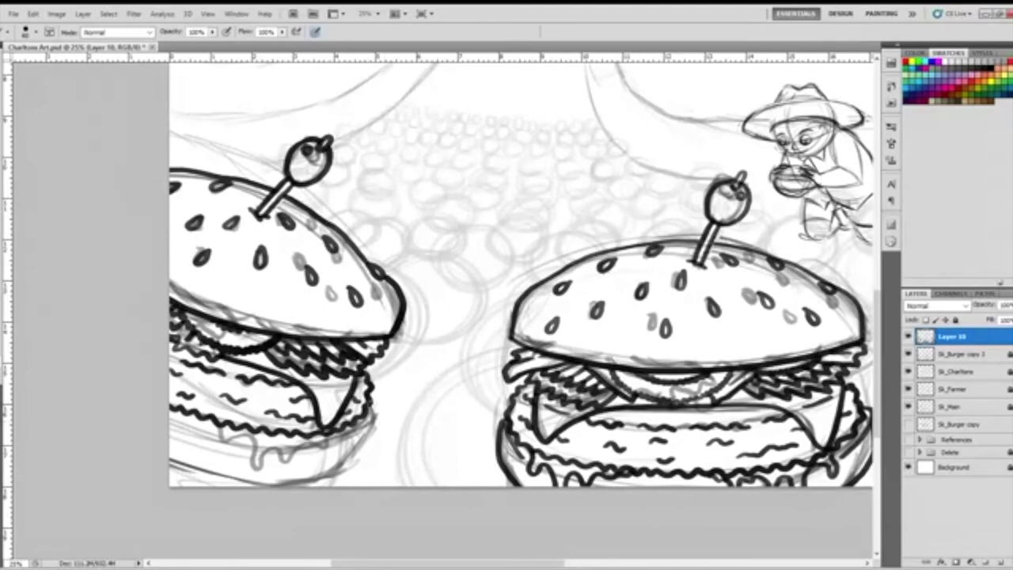
Ink the left burger's bottom bun outline and the sauce dripping below the patty.
mouse_move(373, 400)
left_mouse_down()
mouse_move(369, 443)
mouse_move(318, 478)
mouse_move(255, 483)
mouse_move(171, 463)
left_mouse_up()
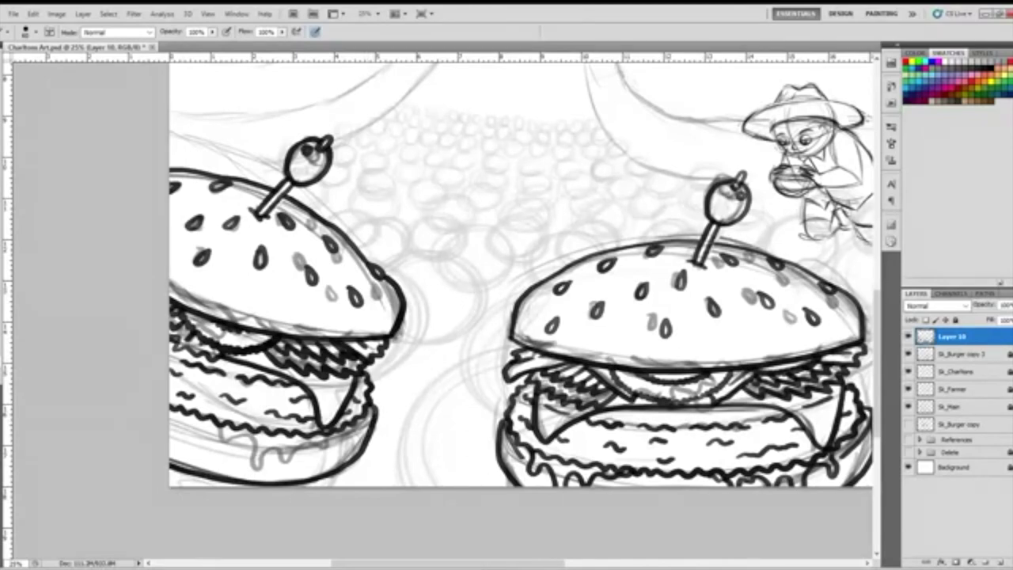
mouse_move(377, 406)
left_mouse_down()
mouse_move(347, 441)
mouse_move(310, 448)
mouse_move(235, 445)
mouse_move(162, 426)
left_mouse_up()
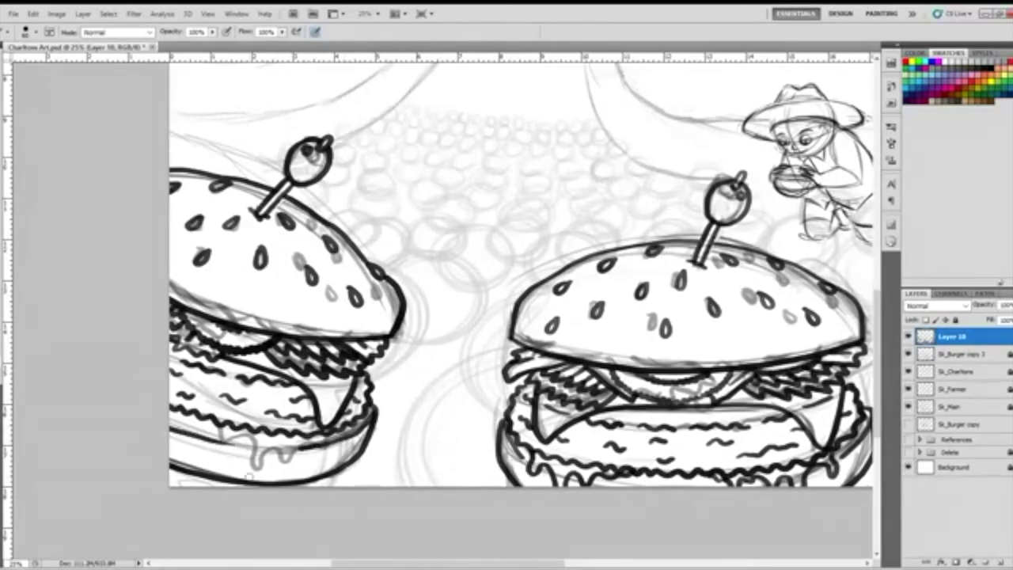
mouse_move(214, 418)
left_mouse_down()
mouse_move(220, 446)
mouse_move(243, 434)
mouse_move(239, 467)
mouse_move(258, 452)
mouse_move(261, 466)
mouse_move(277, 440)
mouse_move(295, 457)
mouse_move(312, 435)
left_mouse_up()
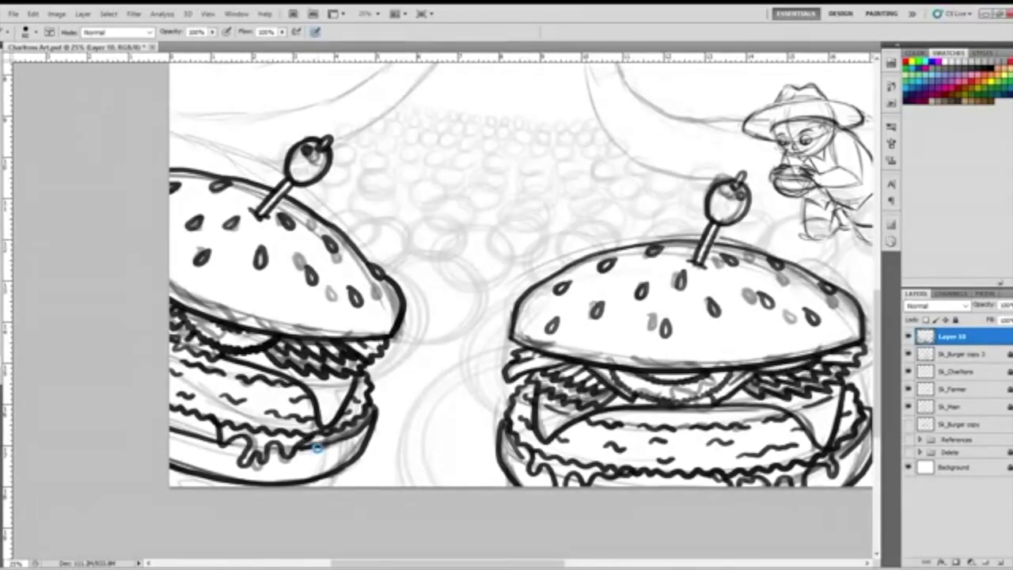
Save the artwork and hide the rough burger sketch layer to check the clean linework of all three burgers.
key("ctrl+s")
left_click_drag(878, 419, 877, 405)
key("ctrl+minus")
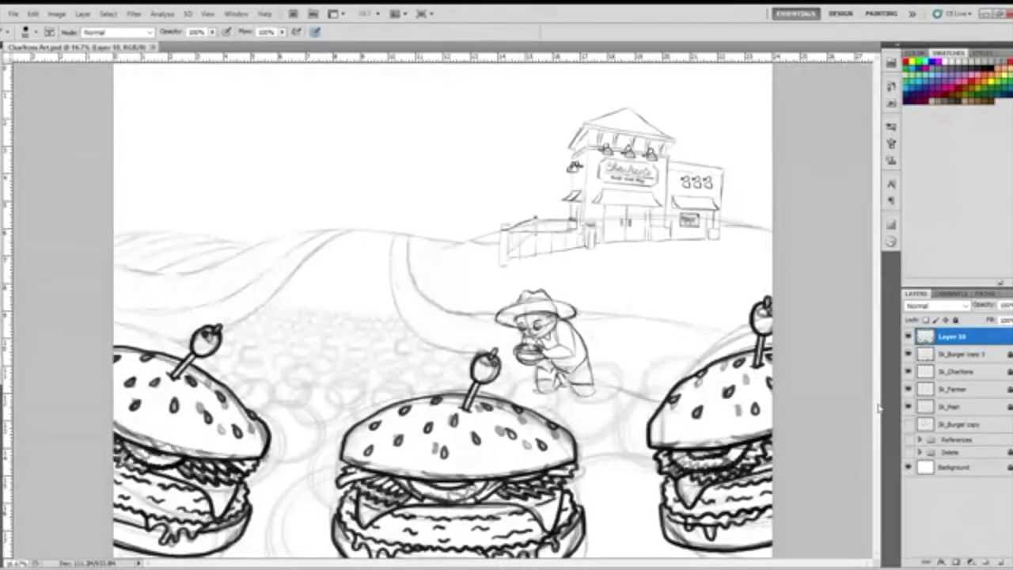
left_click(909, 354)
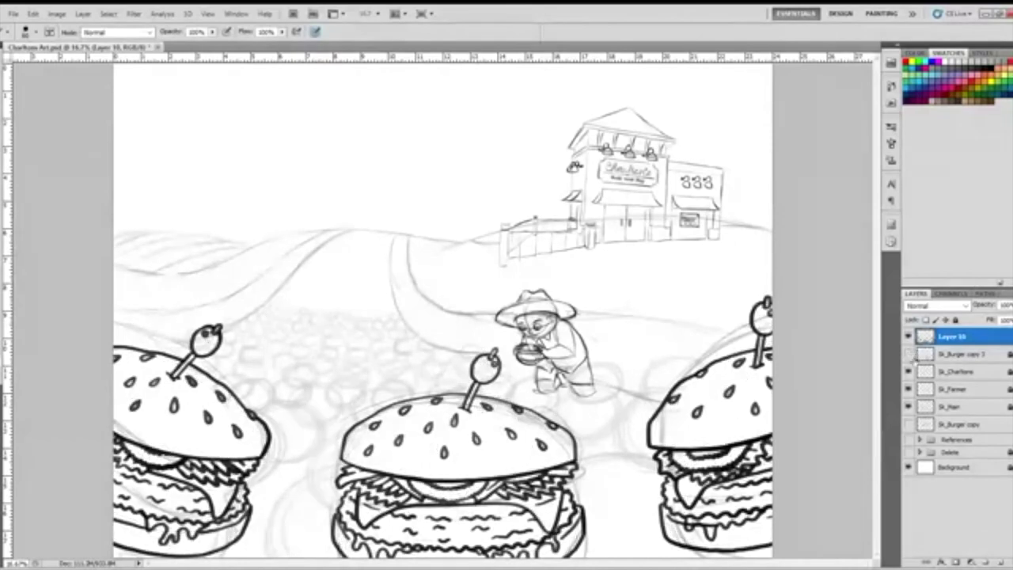
left_click(908, 354)
left_click(908, 354)
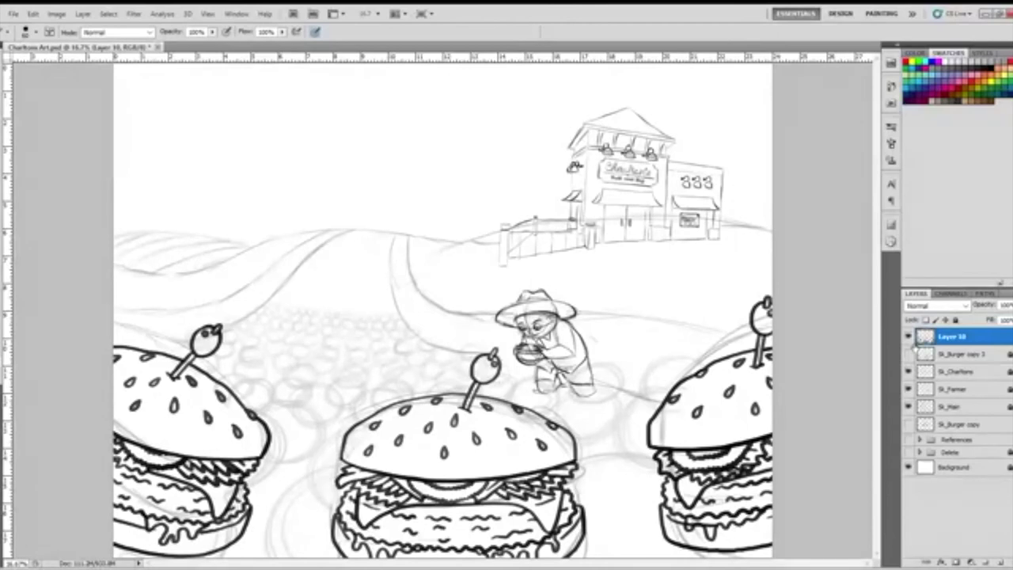
Reduce the brush size, test it with strokes in the empty sky and beside the left burger, and undo the test strokes.
left_click(35, 31)
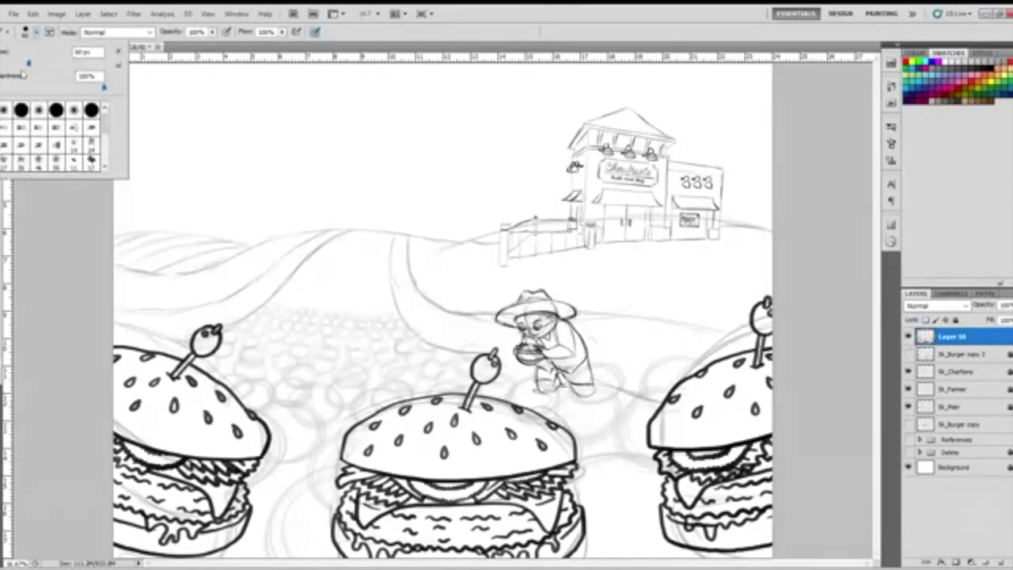
left_click_drag(29, 62, 24, 69)
left_click(248, 140)
left_click_drag(235, 154, 315, 177)
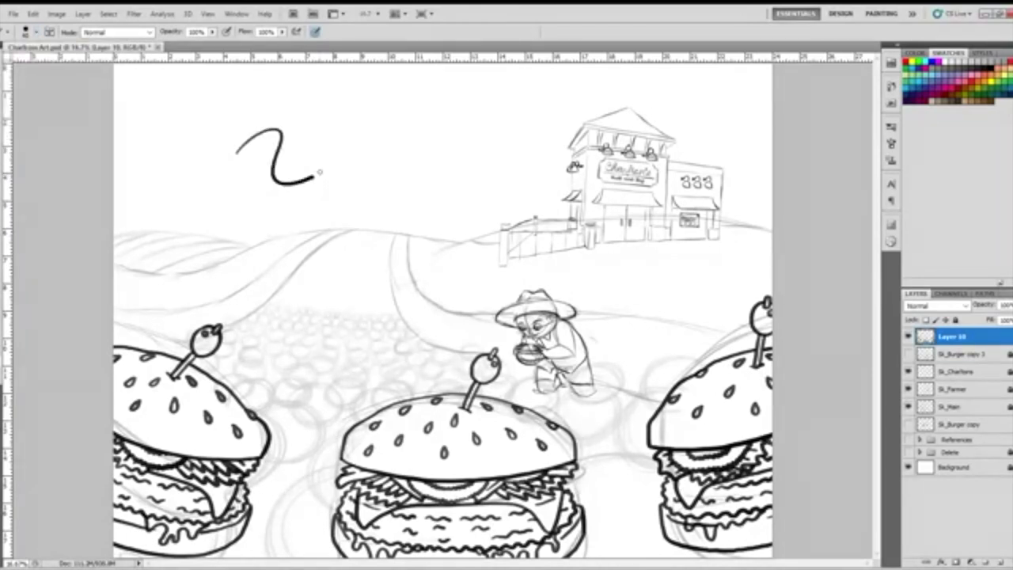
left_click_drag(271, 414, 278, 448)
key("ctrl+alt+z")
key("ctrl+alt+z")
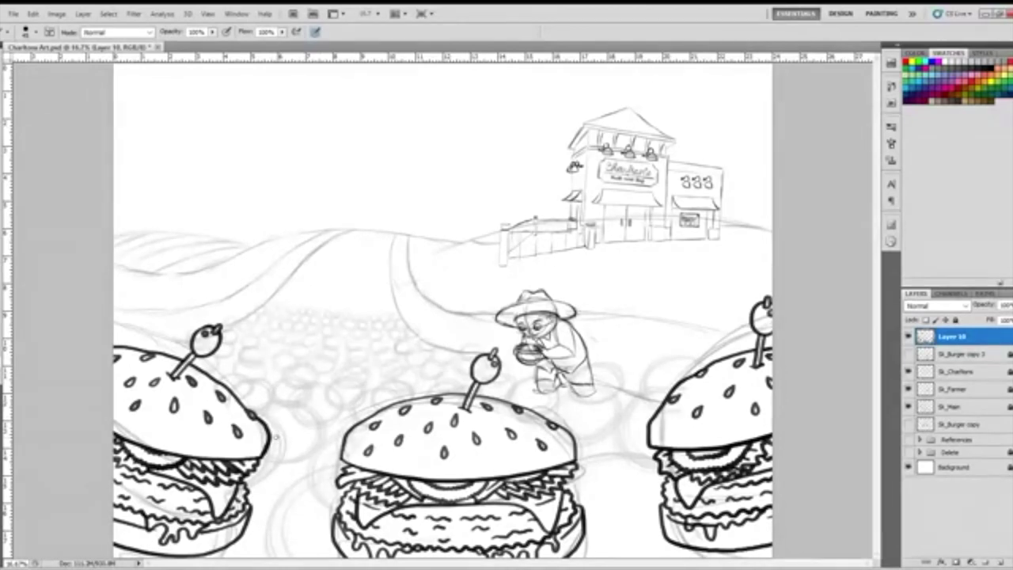
Make the brush still smaller, test it with a curve in the sky and a stroke beside the left burger, and undo both strokes.
left_click(34, 35)
left_click_drag(22, 63, 16, 68)
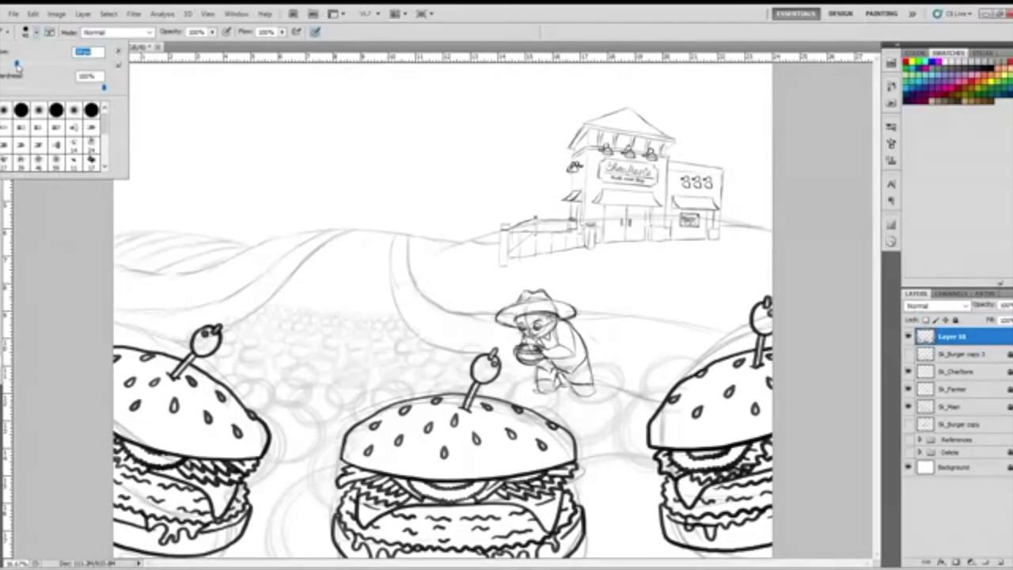
mouse_move(198, 253)
left_mouse_down()
mouse_move(255, 225)
mouse_move(286, 275)
mouse_move(311, 269)
left_mouse_up()
left_click_drag(273, 419, 275, 466)
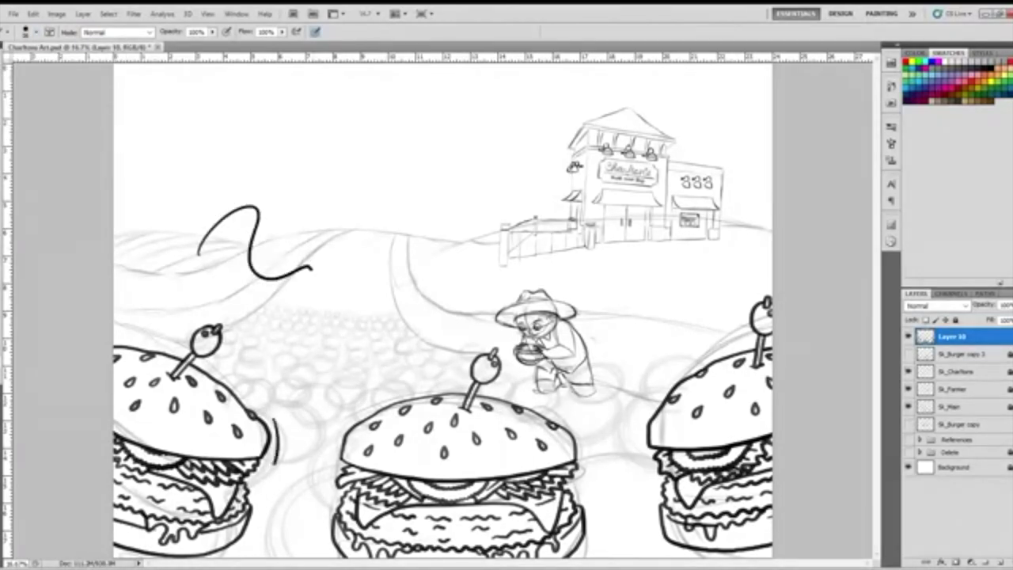
key("ctrl+alt+z")
key("ctrl+alt+z")
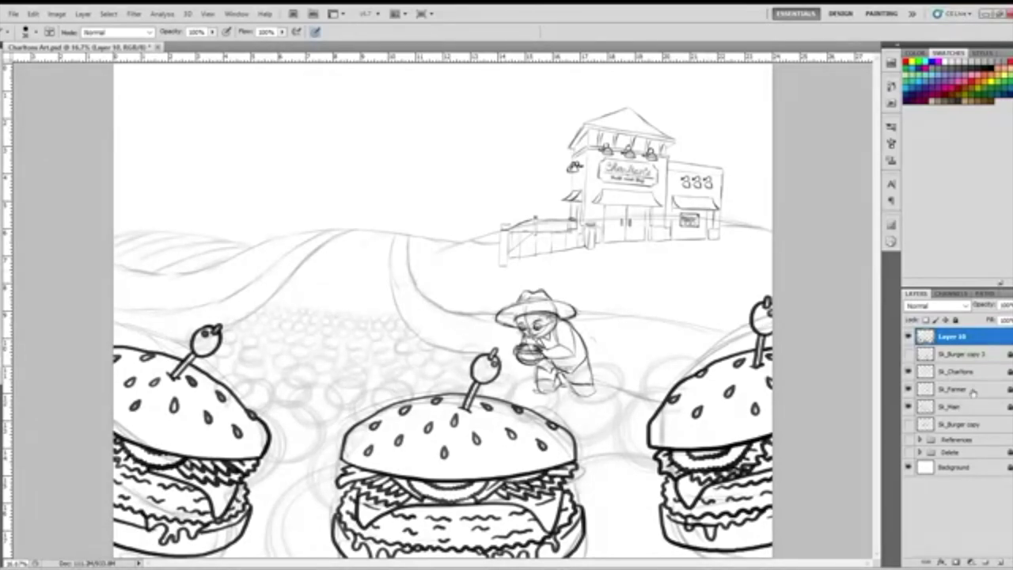
Move the Sk_Burger copy 3 layer into the Delete group, and duplicate Sk_Burger copy to the top of the stack with the original hidden.
double_click(967, 355)
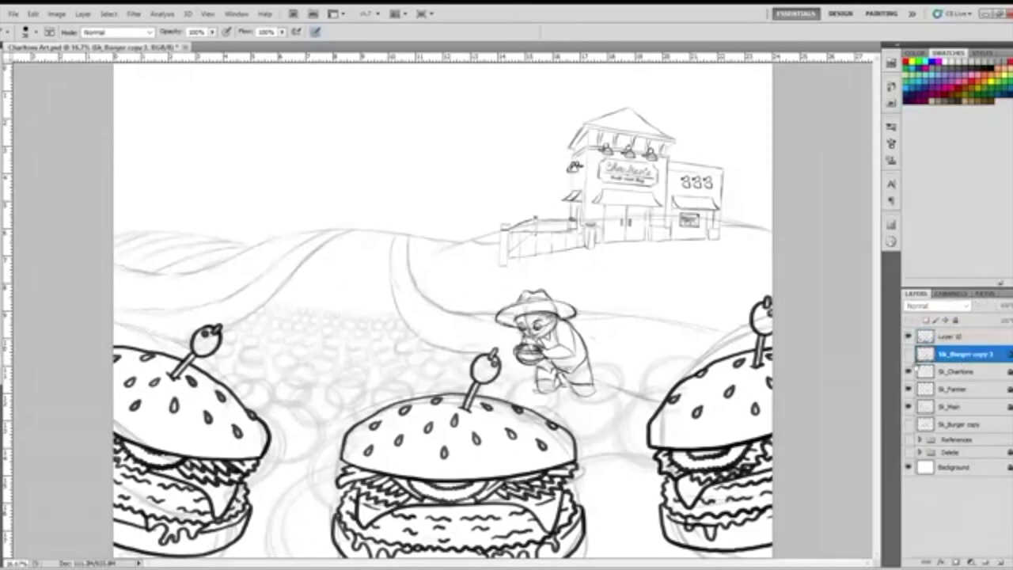
left_click_drag(967, 358, 967, 453)
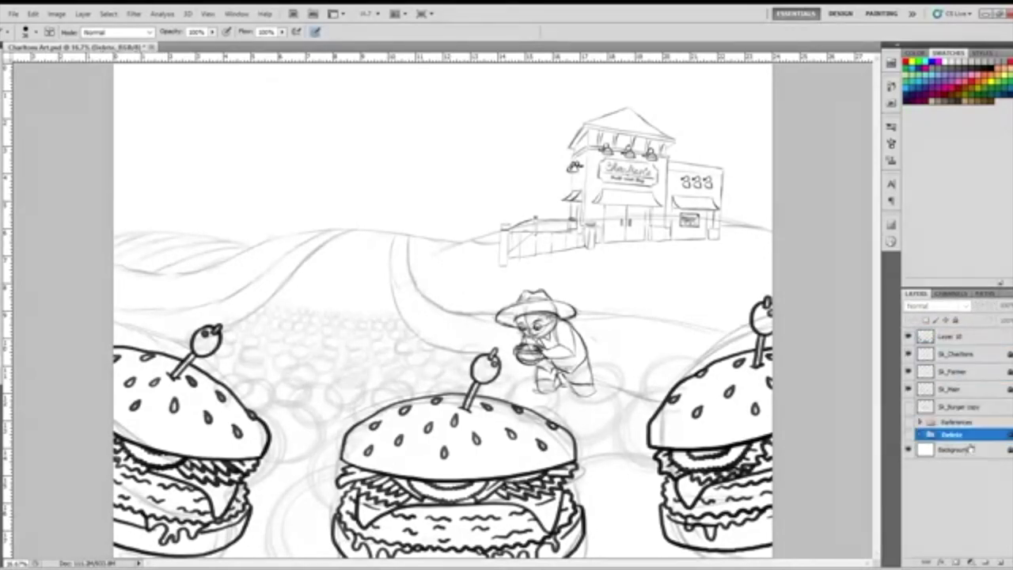
left_click(958, 407)
left_click(909, 406)
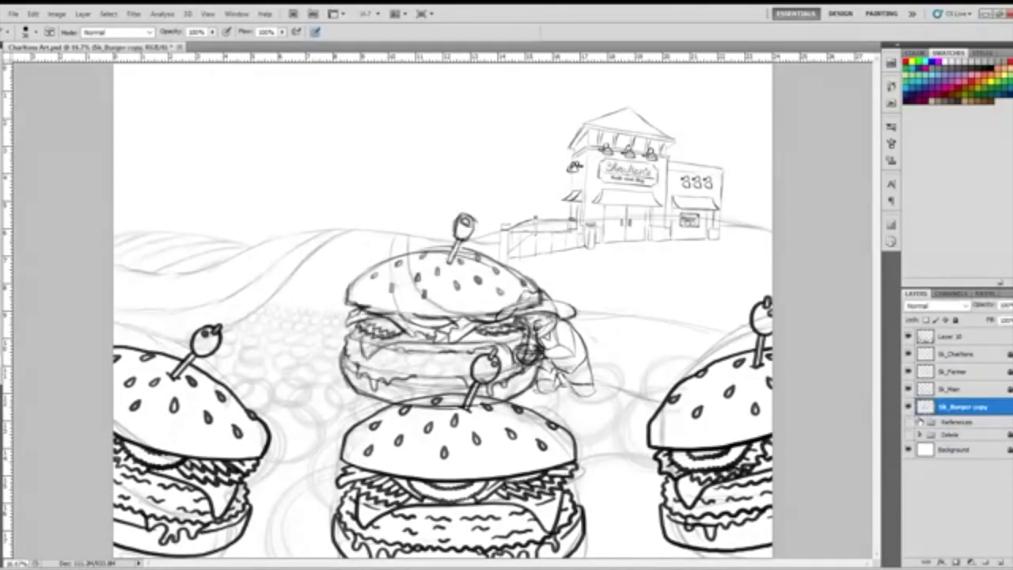
left_click_drag(954, 405, 964, 330)
left_click(908, 425)
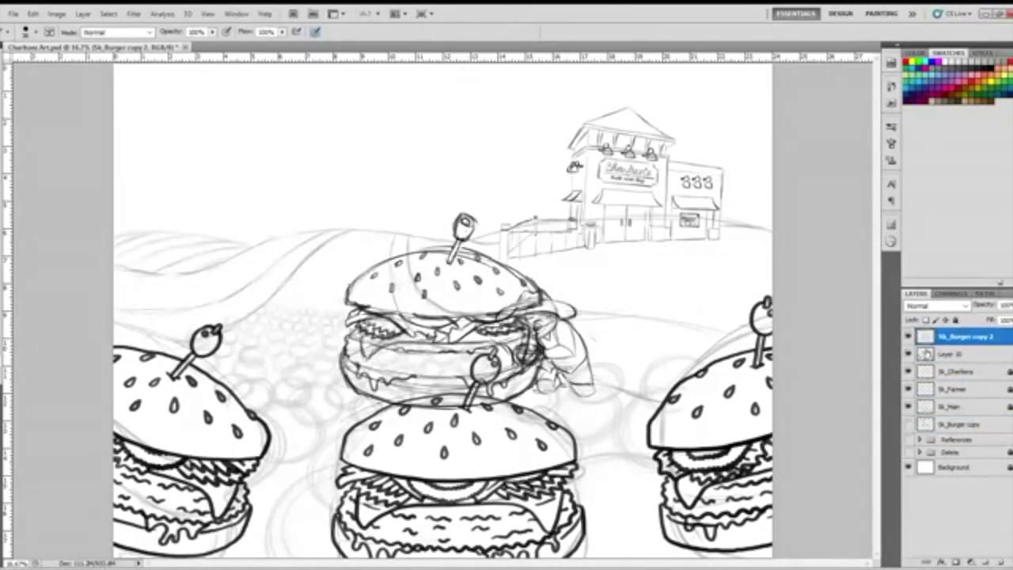
Scale the duplicated burger sketch to about 64% and place it between the centre and right foreground burgers.
key("ctrl+t")
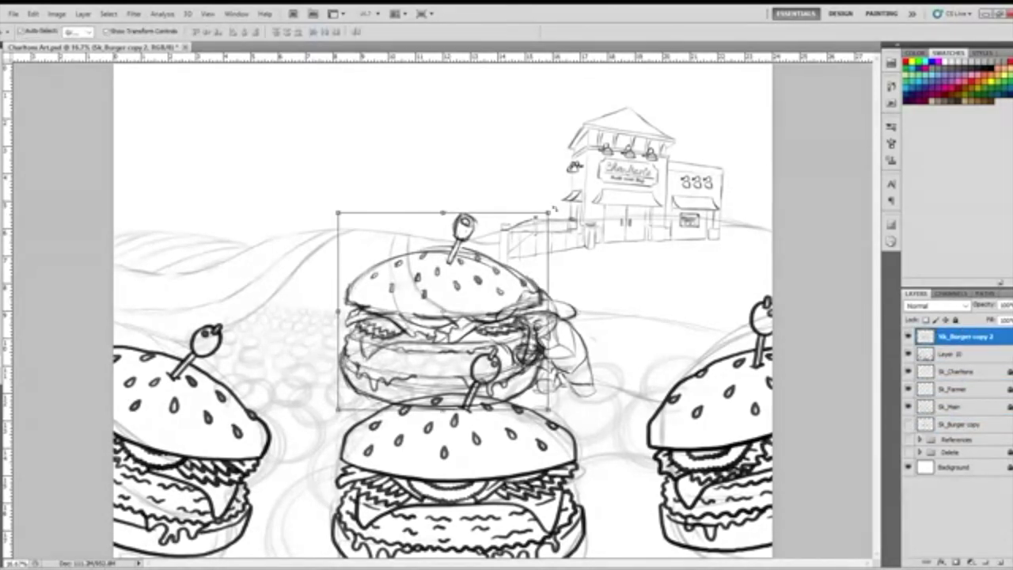
left_click_drag(552, 210, 486, 297)
left_click_drag(457, 333, 645, 483)
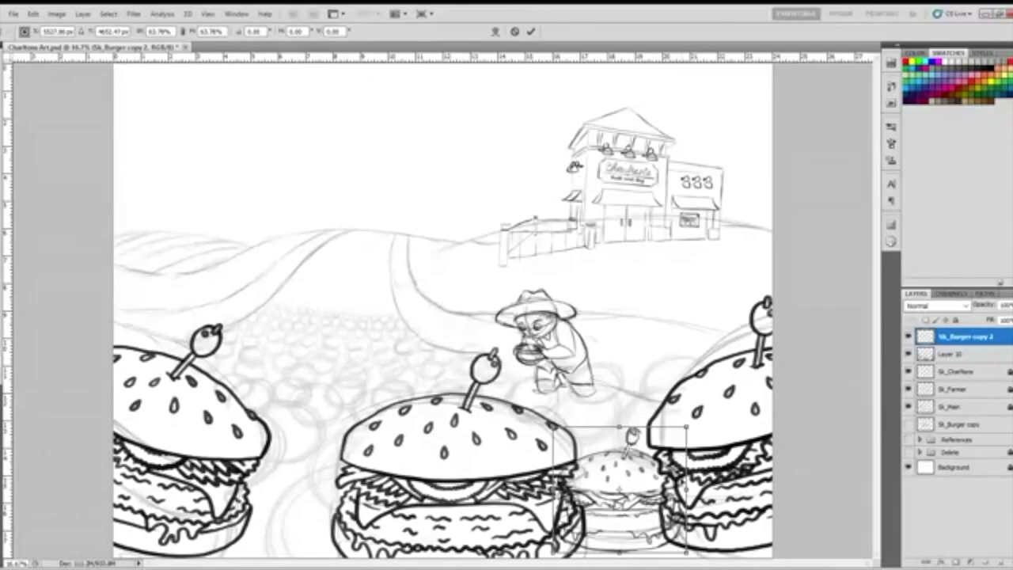
key("Return")
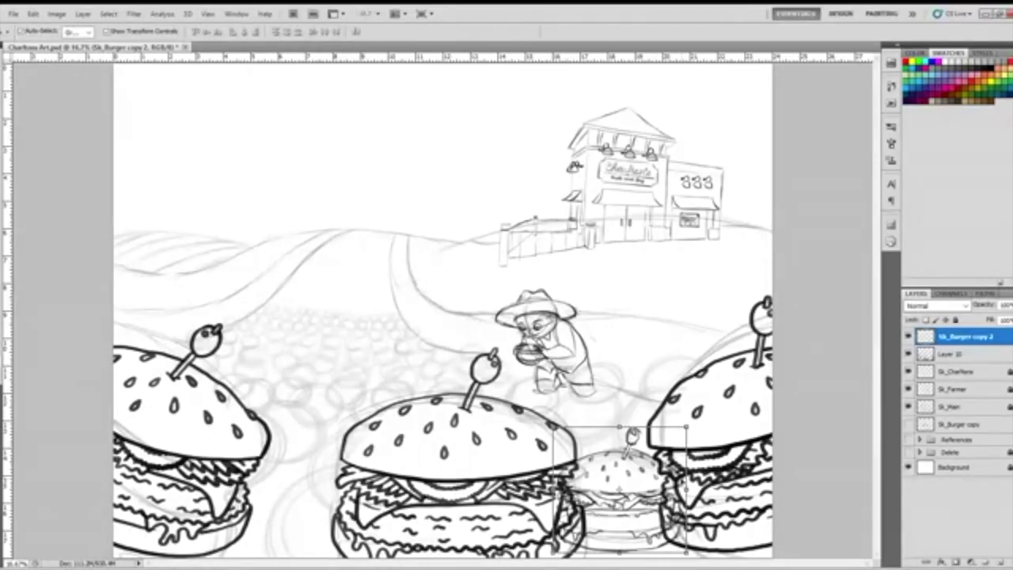
key("ctrl+plus")
key("ctrl+plus")
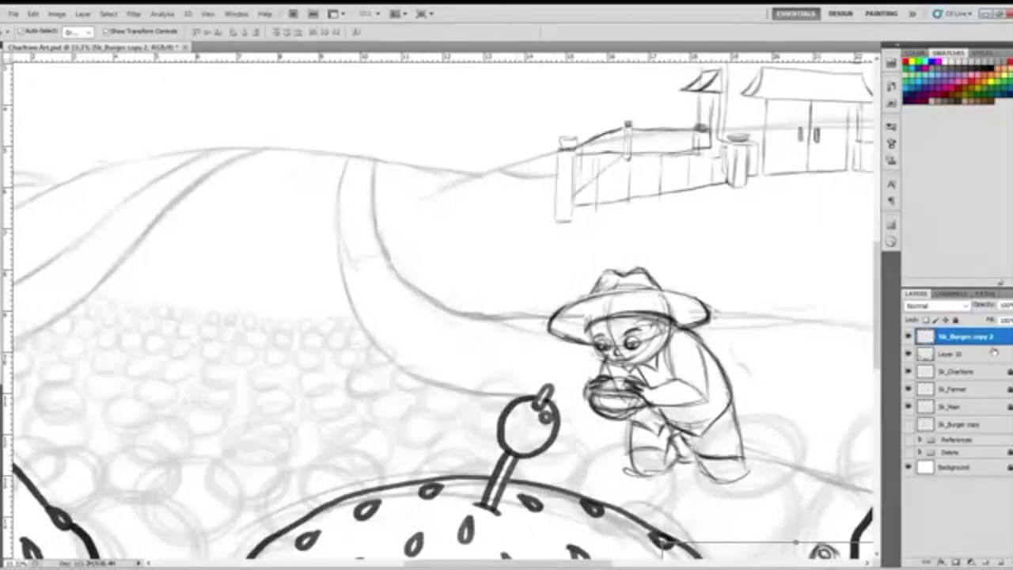
left_click_drag(881, 321, 878, 417)
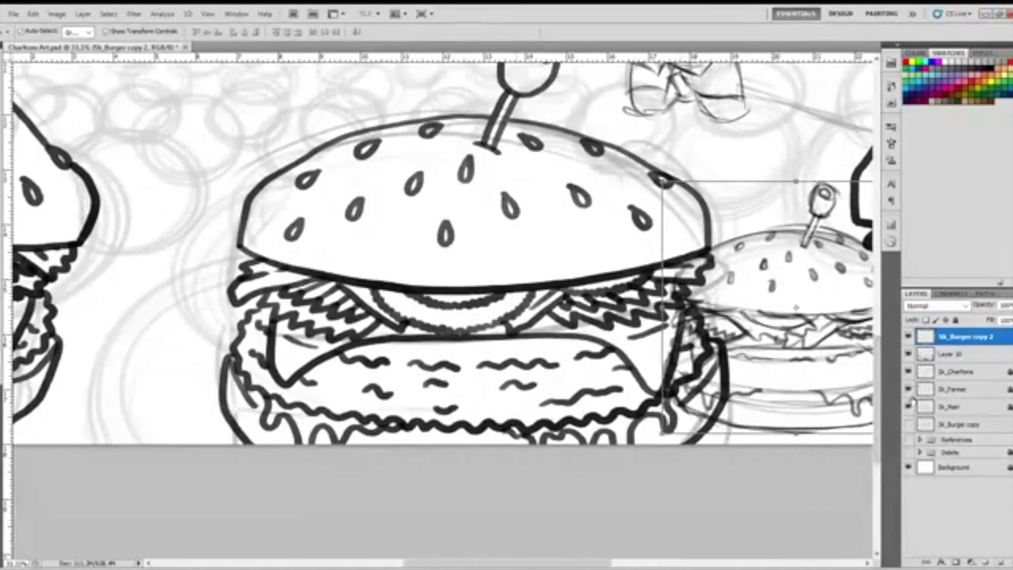
key("ctrl+minus")
key("ctrl+minus")
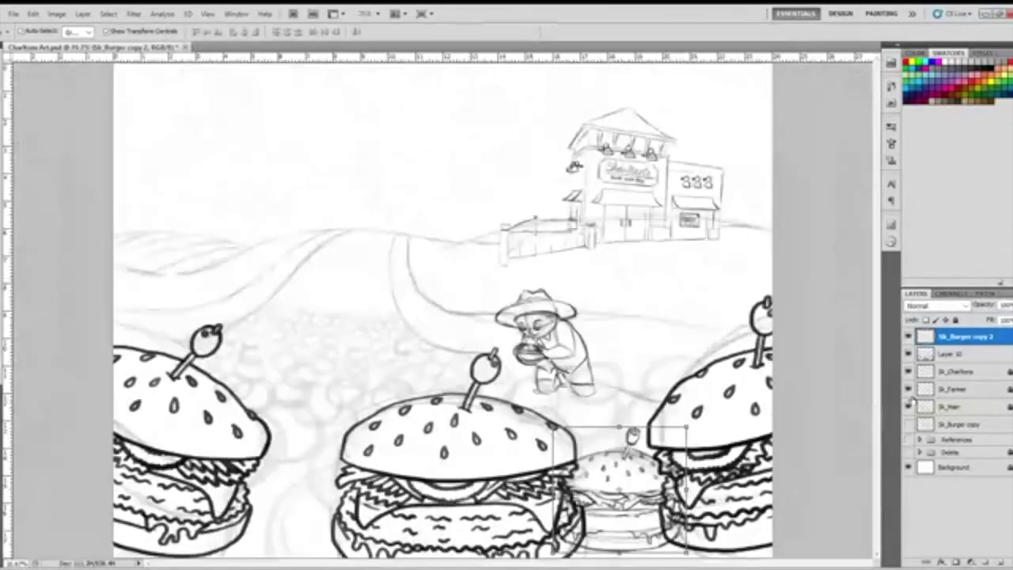
Duplicate the small burger sketch, place the copy between the left and centre burgers, and rotate it about 5 degrees.
left_click_drag(961, 336, 986, 561)
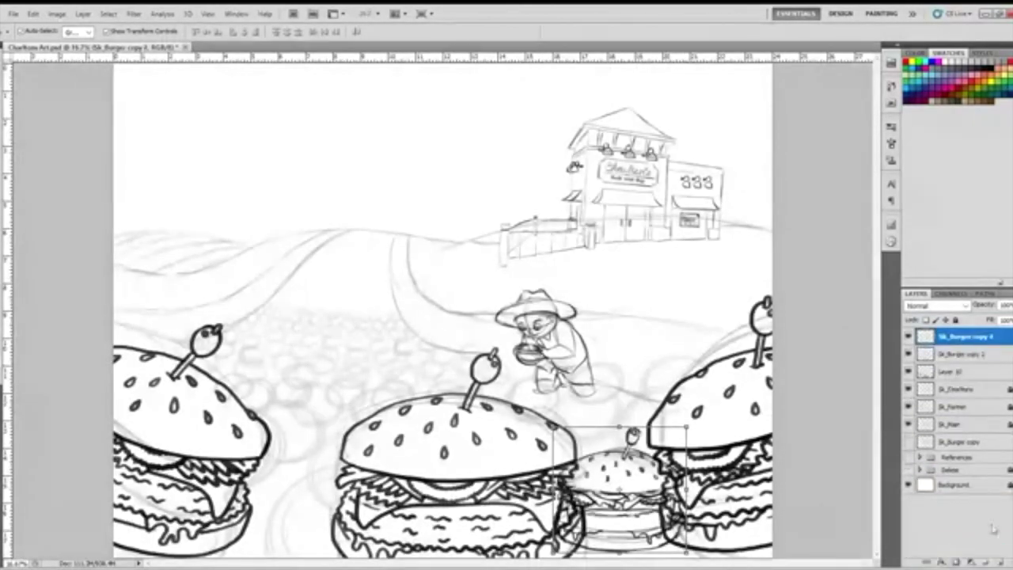
key("ctrl+t")
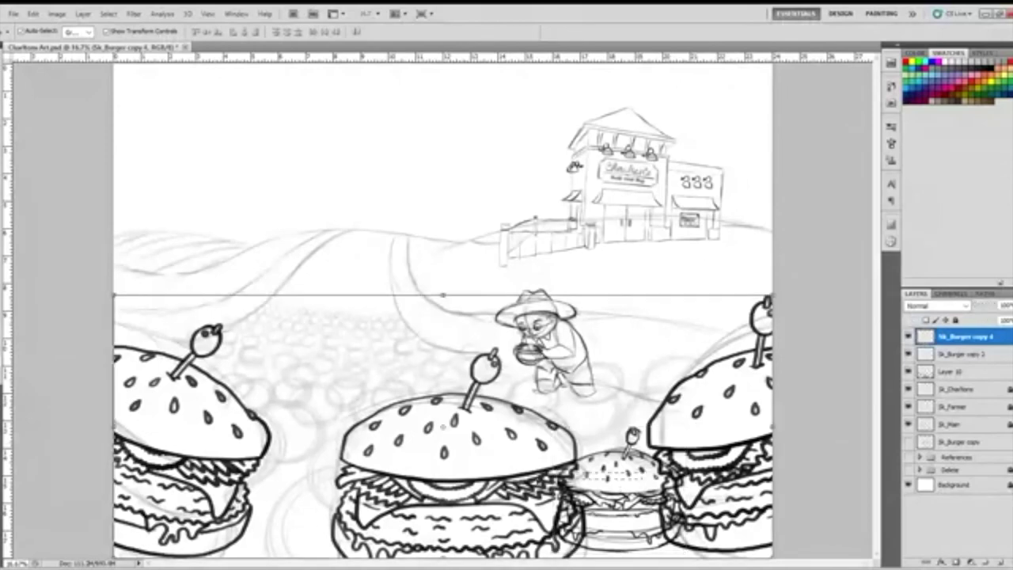
key("shift+alt+bracketleft")
key("shift+alt+bracketleft")
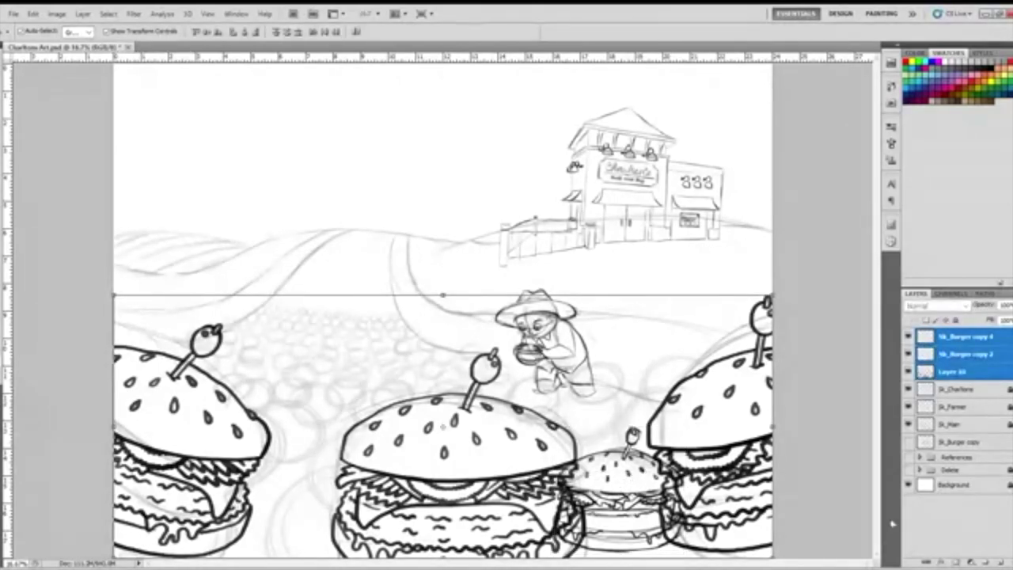
left_click(931, 518)
left_click(630, 453)
left_click_drag(630, 445, 346, 462)
left_click_drag(409, 445, 416, 451)
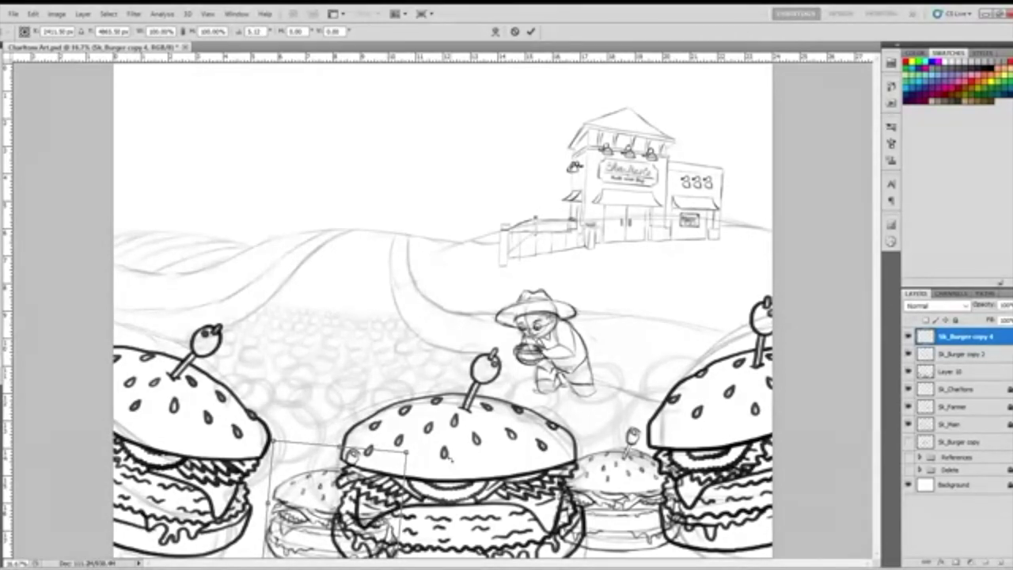
key("Return")
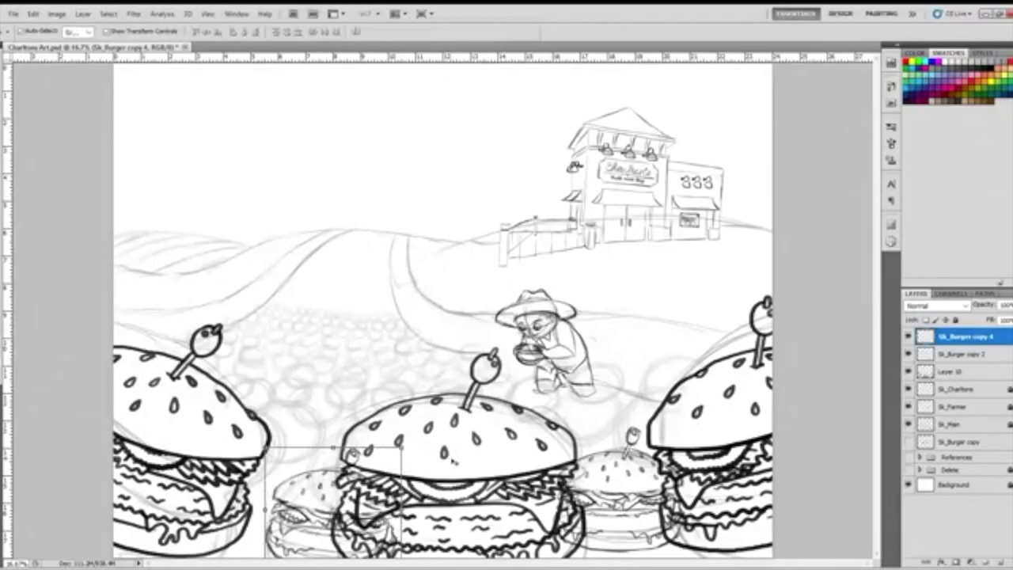
Merge the two small burger sketch layers and lower the merged layer's opacity to a faint guide.
left_click(961, 356, "ctrl")
key("ctrl+e")
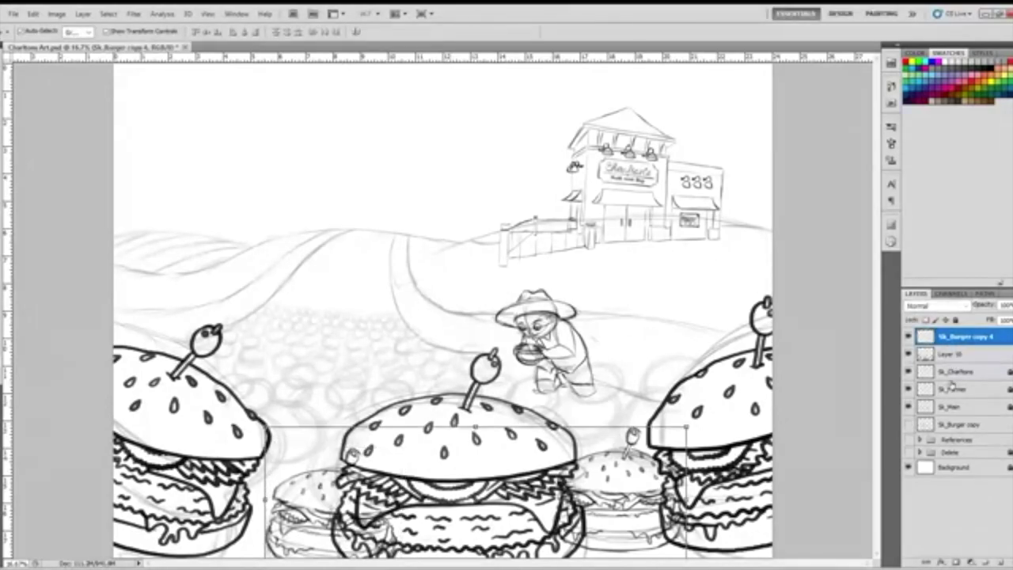
key("ctrl+plus")
key("ctrl+plus")
left_click_drag(878, 341, 877, 437)
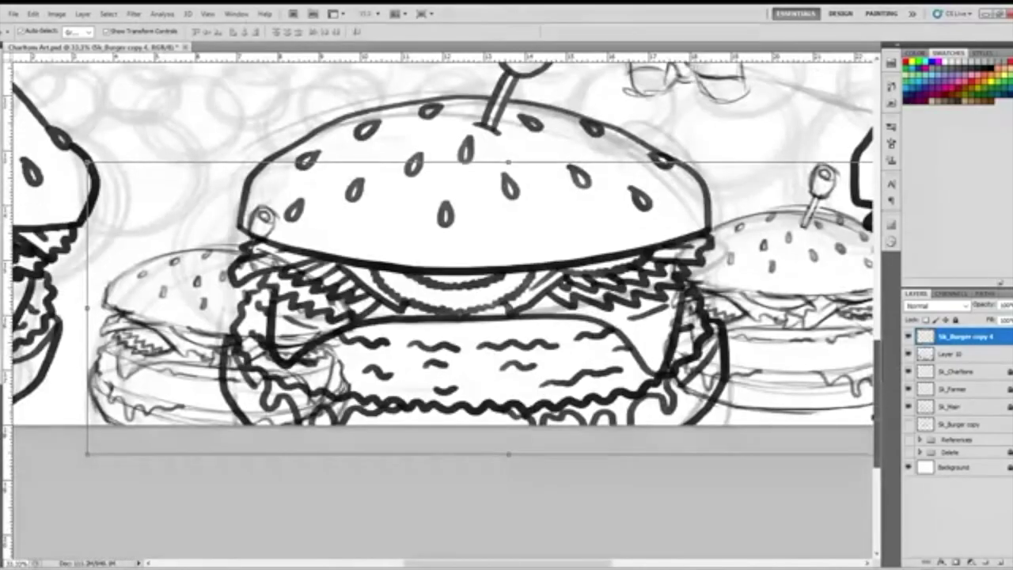
left_click(693, 562)
left_click_drag(713, 562, 585, 562)
scroll(443, 309, "left", 5)
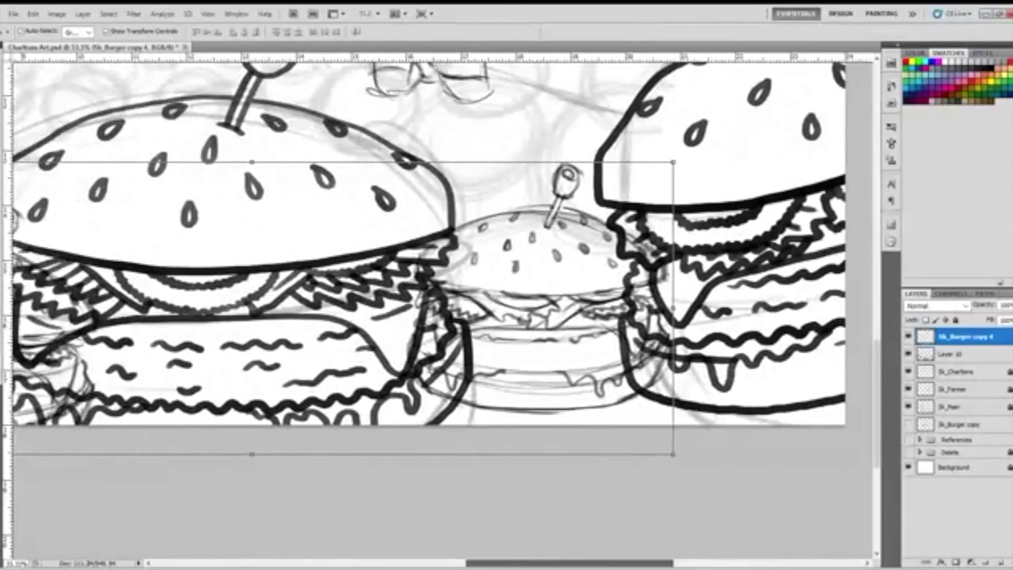
left_click_drag(1002, 317, 994, 318)
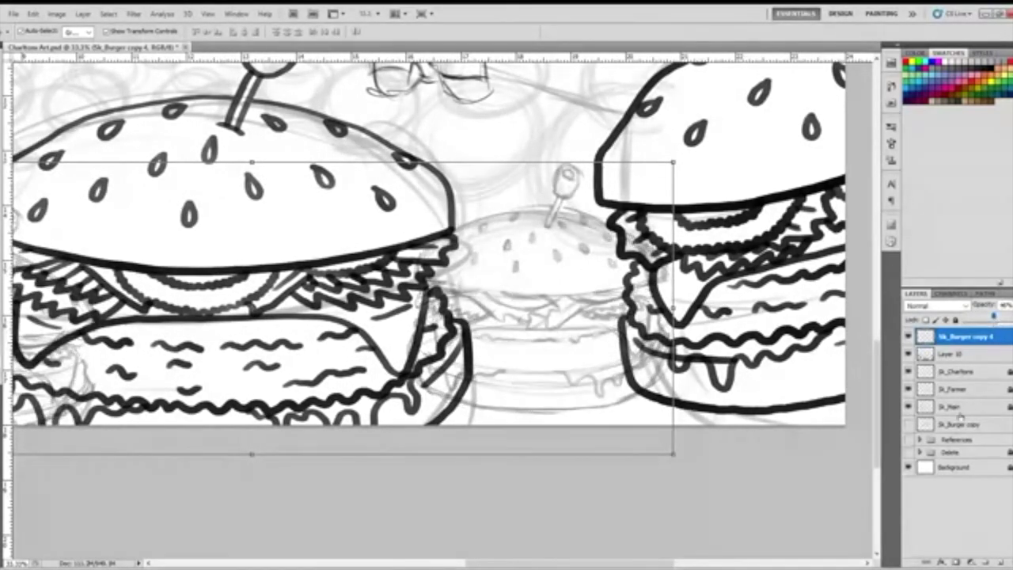
Add a new layer at the top for the small burgers' linework, and lock Layer 10 and the merged burger sketch layer.
left_click(959, 487)
left_click(990, 560)
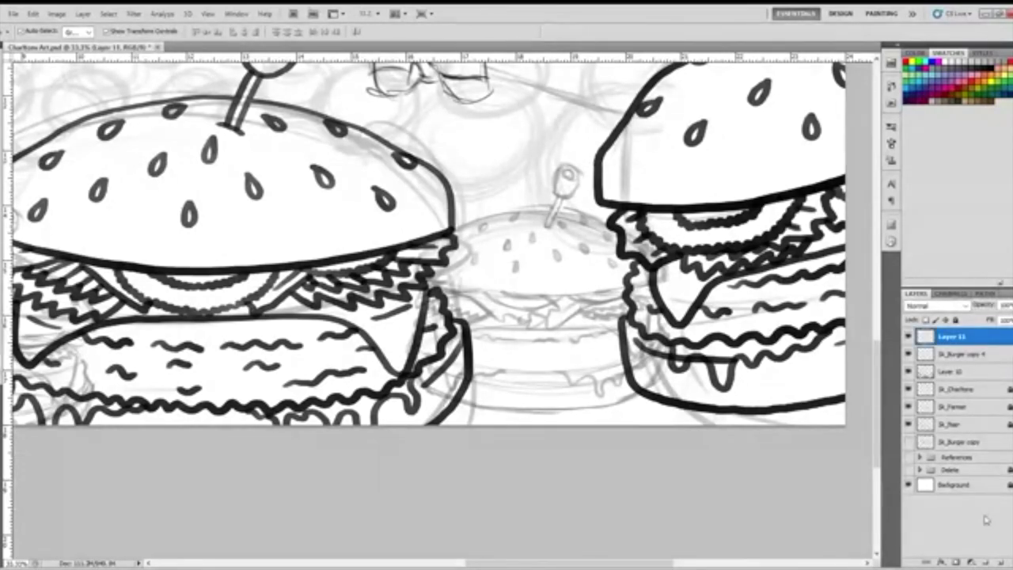
left_click(953, 371)
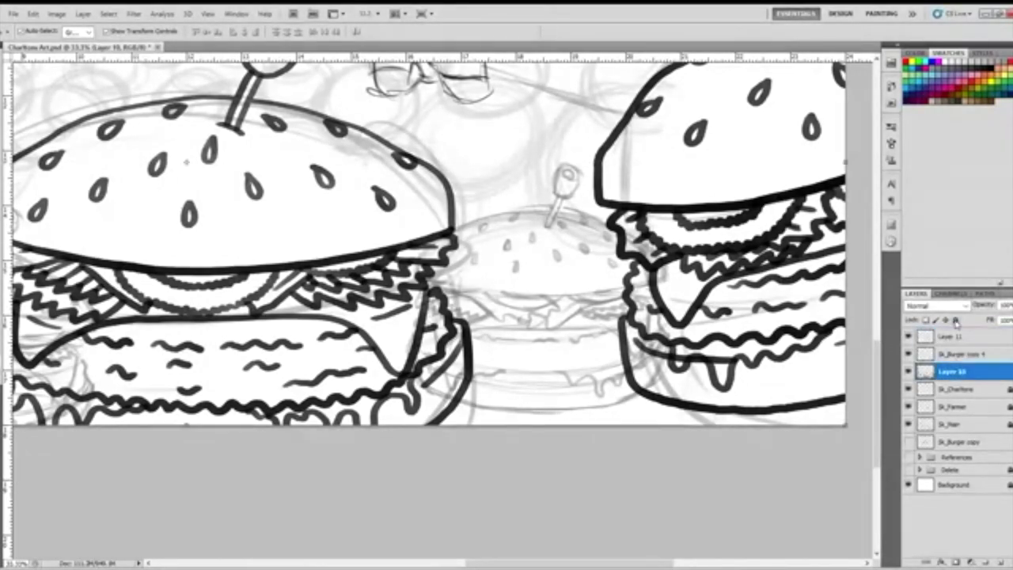
left_click(955, 320)
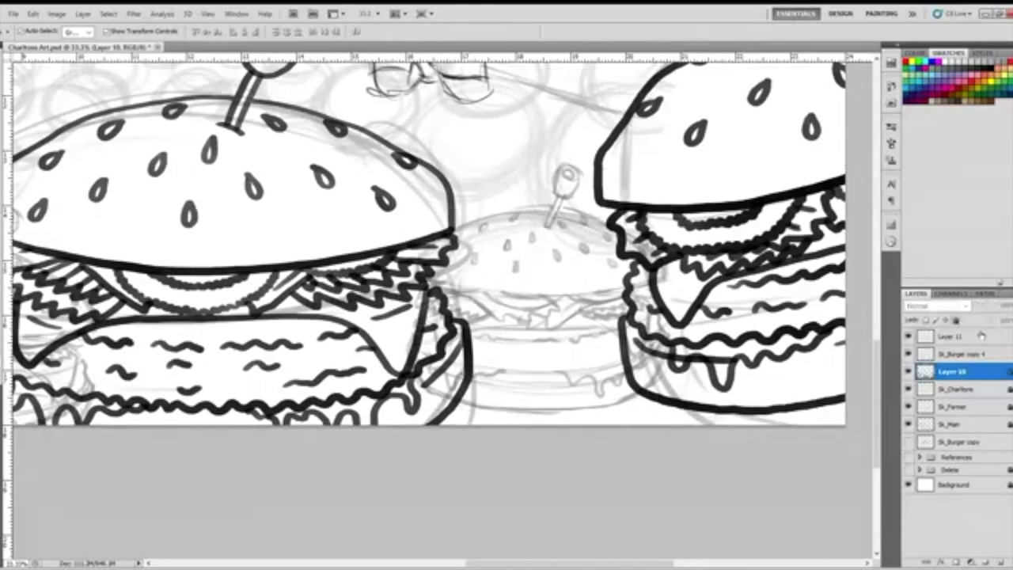
left_click(1009, 353)
left_click(956, 335)
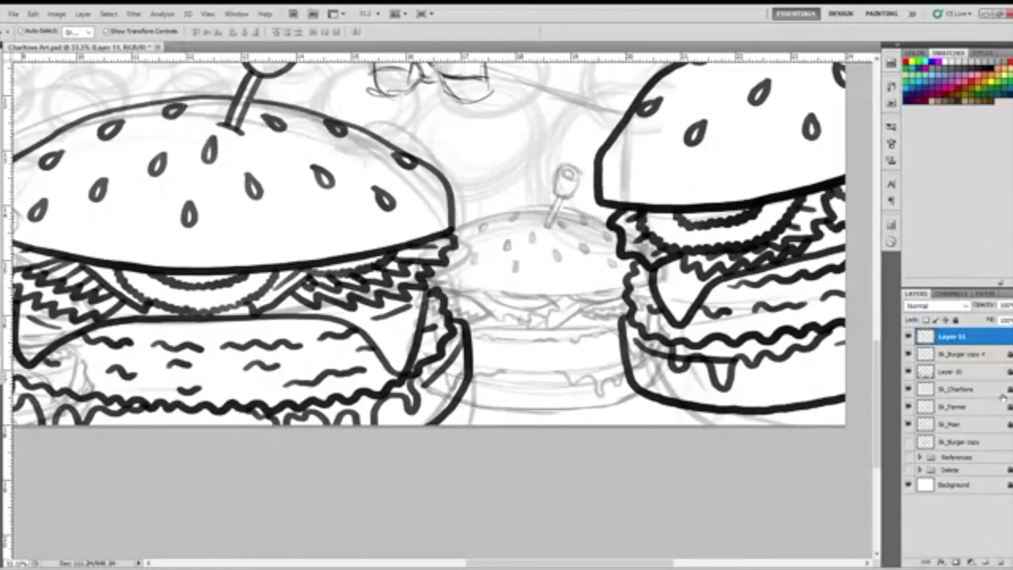
Ink the olive and toothpick of the small burger between the centre and right burgers, redoing the mark where the pick enters the bun.
key("b")
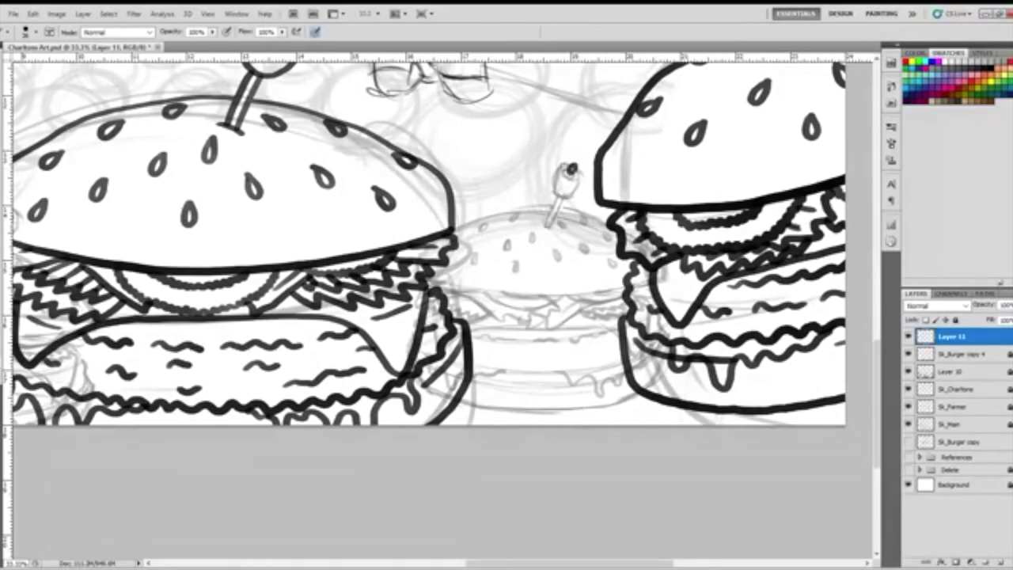
mouse_move(566, 167)
left_mouse_down()
mouse_move(558, 197)
mouse_move(580, 186)
mouse_move(580, 174)
mouse_move(571, 180)
left_mouse_up()
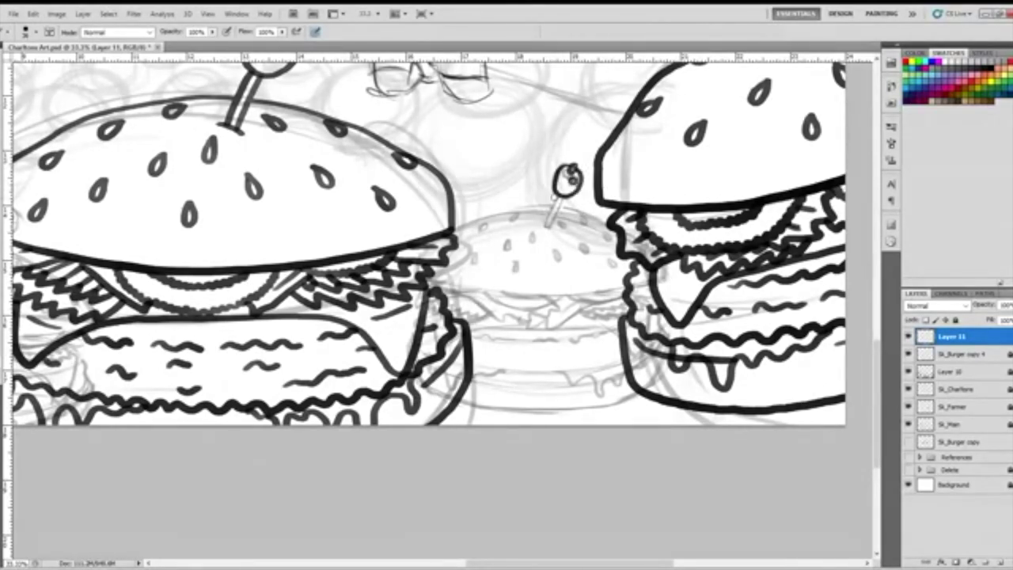
left_click_drag(556, 193, 549, 224)
left_click_drag(543, 222, 547, 226)
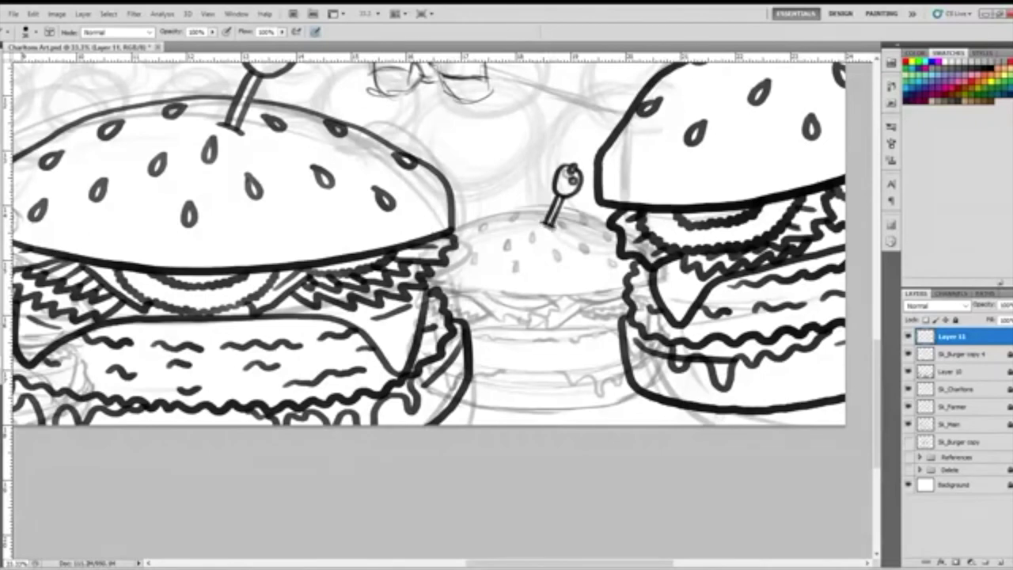
key("ctrl+z")
left_click_drag(556, 225, 542, 229)
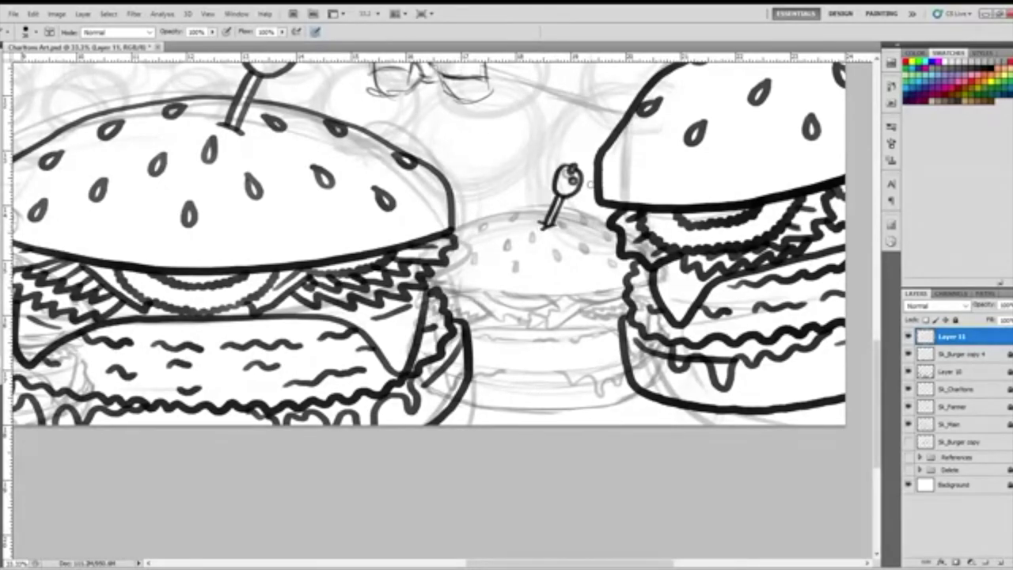
Ink the sesame seeds on the small right-hand burger's top bun.
mouse_move(517, 213)
left_mouse_down()
mouse_move(482, 228)
mouse_move(509, 247)
mouse_move(546, 250)
mouse_move(596, 222)
left_mouse_up()
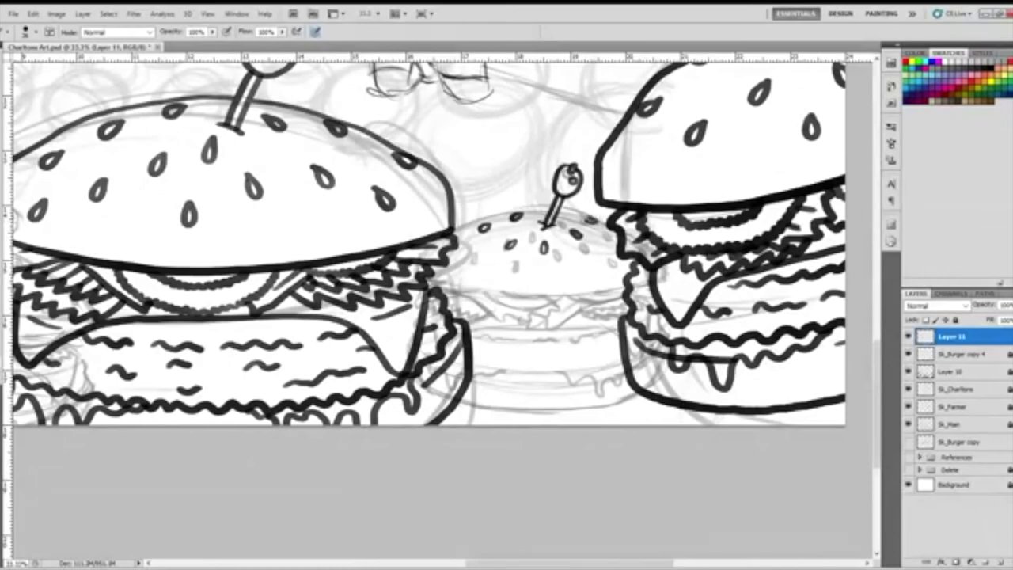
left_click_drag(599, 254, 605, 258)
left_click_drag(567, 269, 570, 272)
mouse_move(516, 267)
left_mouse_down()
mouse_move(515, 275)
mouse_move(522, 265)
left_mouse_up()
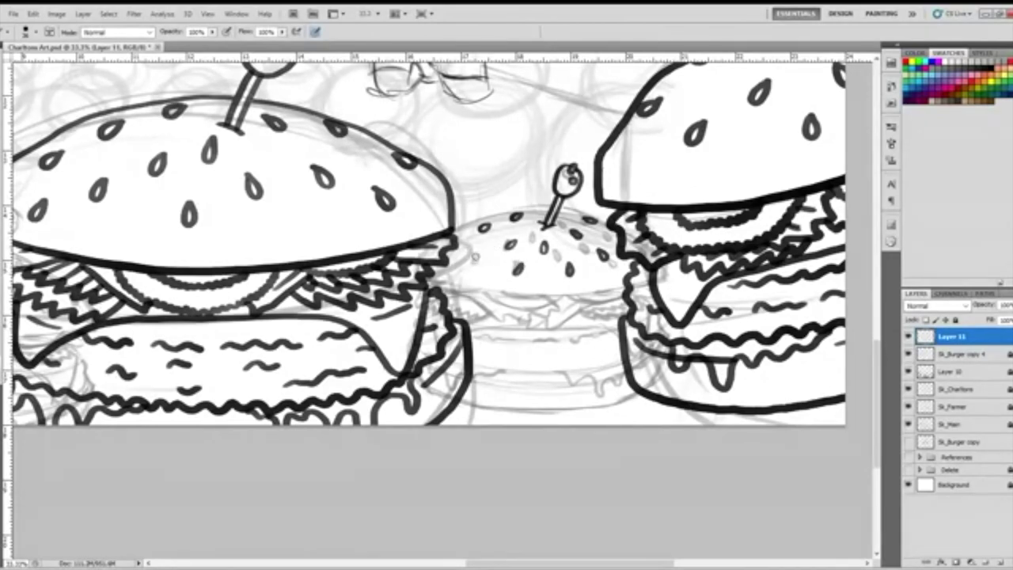
left_click_drag(470, 261, 479, 257)
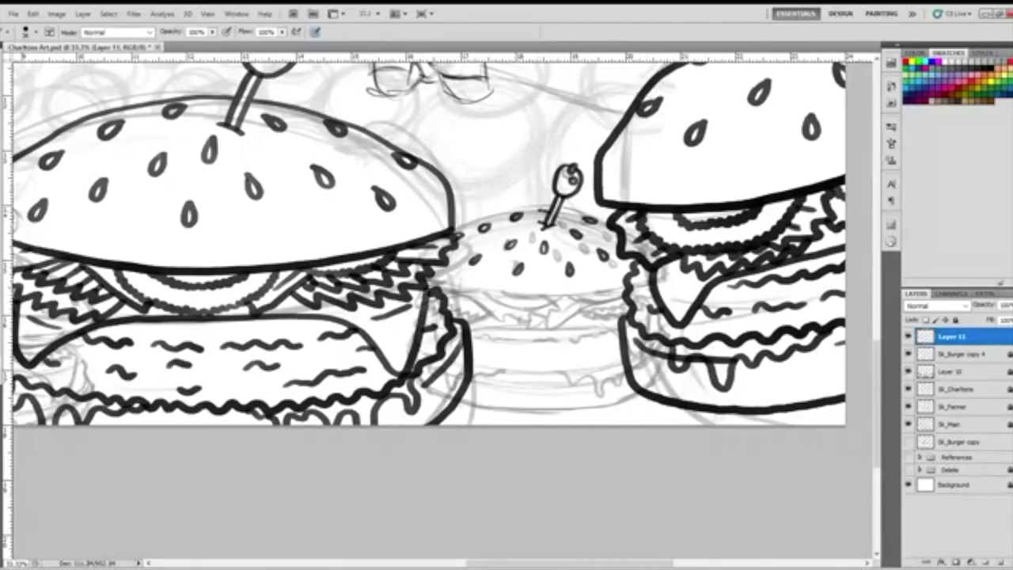
Ink the small right-hand burger's top bun outline, with the dome on both sides of the toothpick and the curved lower edge.
left_click_drag(527, 208, 448, 232)
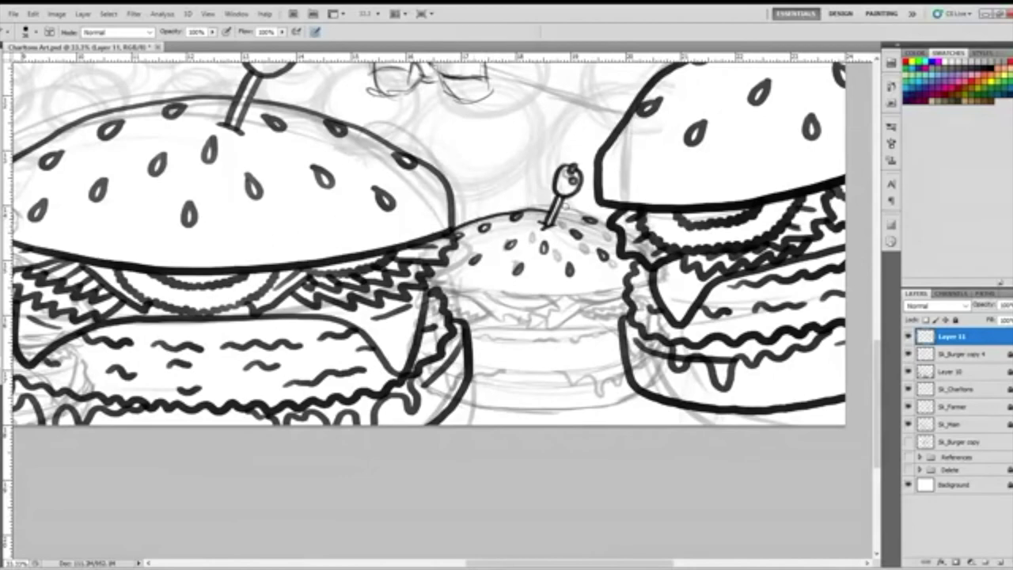
left_click_drag(554, 210, 610, 227)
mouse_move(432, 282)
left_mouse_down()
mouse_move(518, 296)
mouse_move(627, 290)
left_mouse_up()
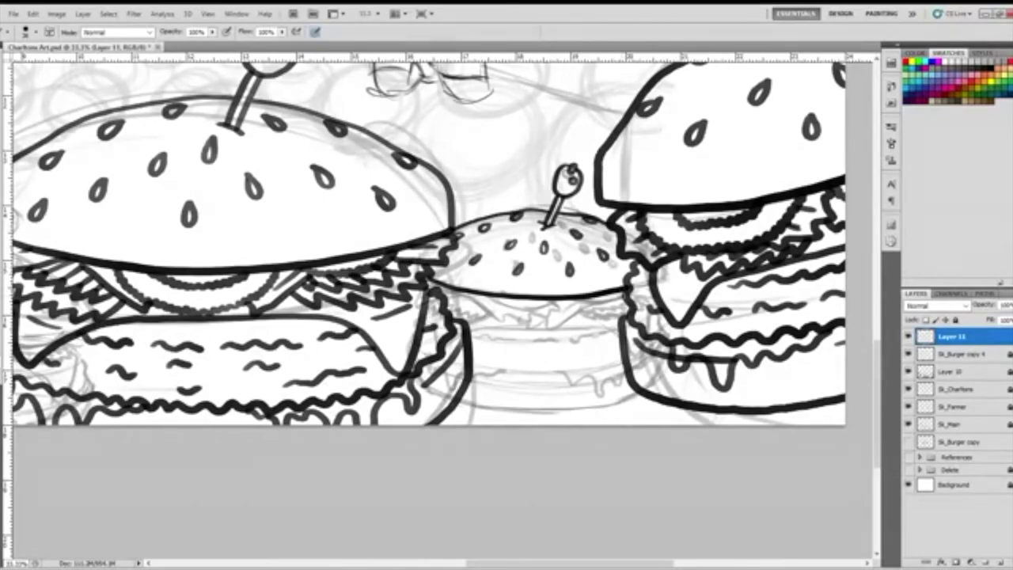
Rename Layer 10 as 1_Burger and Layer 11 as 2_Burger, and make 2_Burger the active layer.
double_click(952, 371)
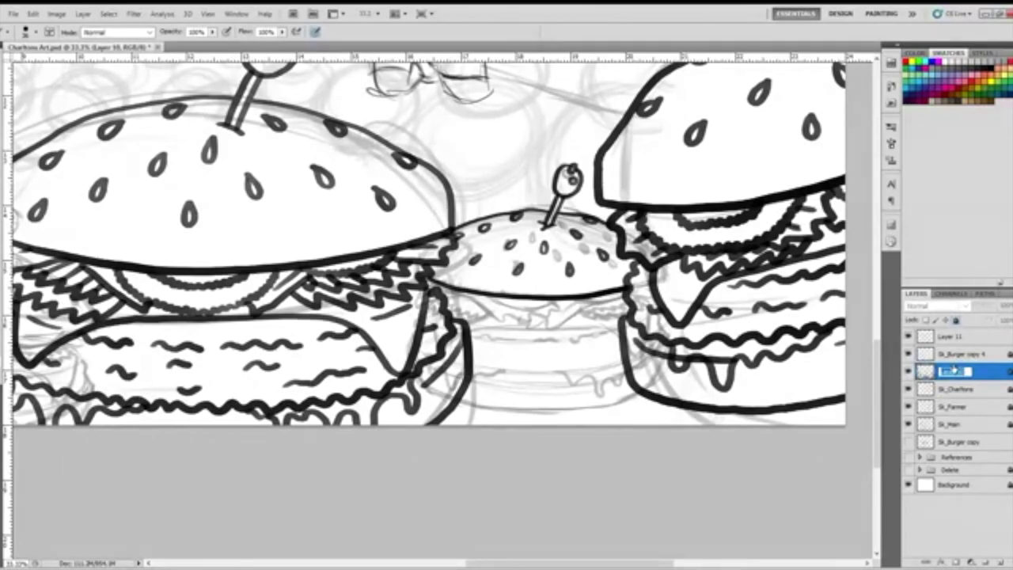
type("S_Burgerer")
left_click(956, 541)
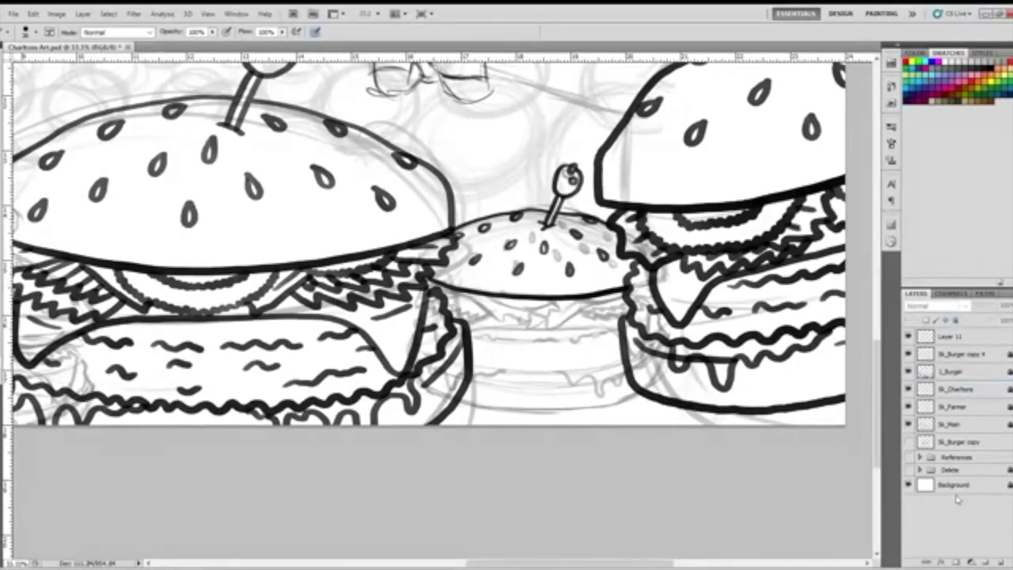
double_click(948, 337)
type("Sk")
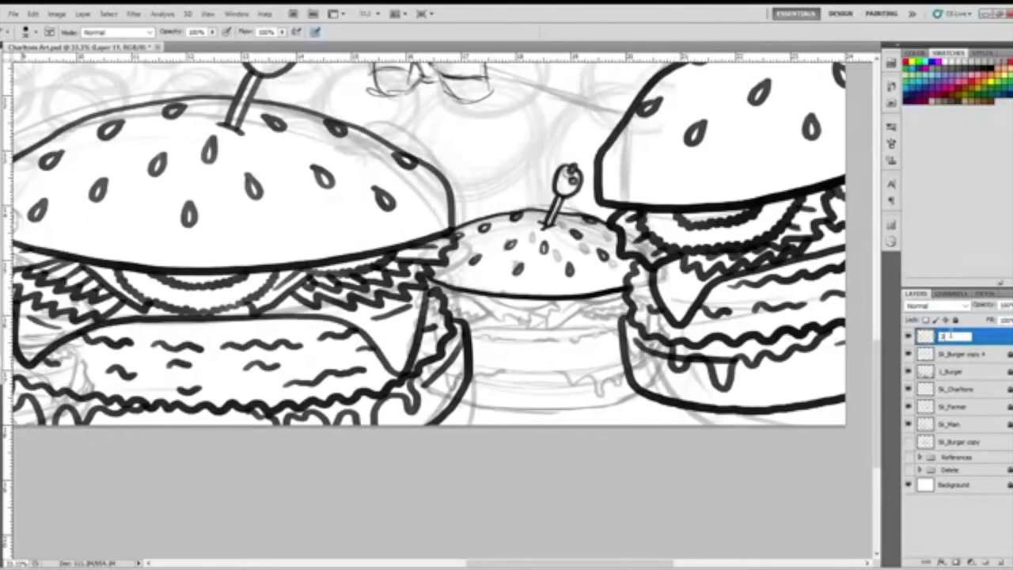
type("_Burger")
left_click(959, 525)
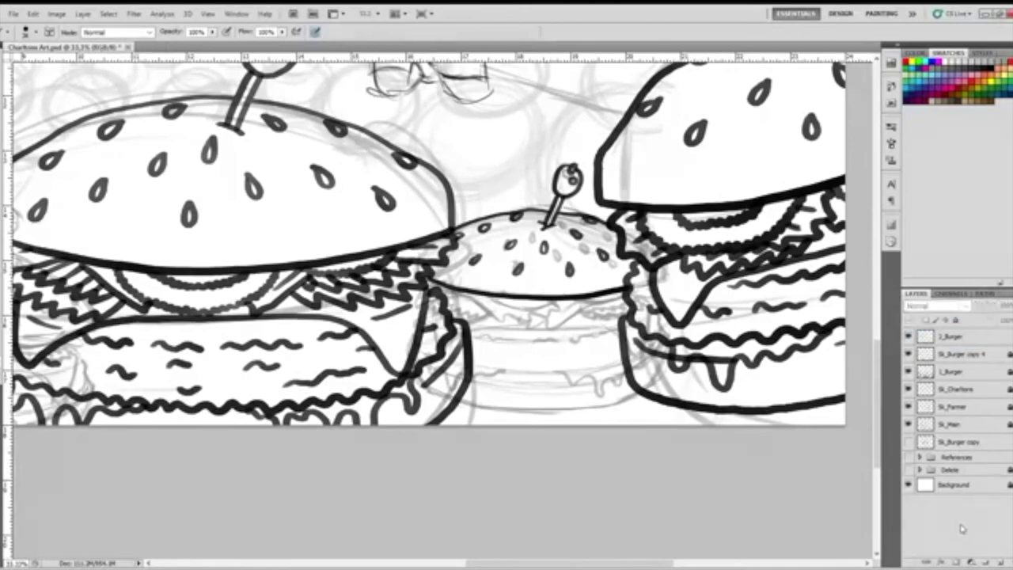
left_click(952, 341)
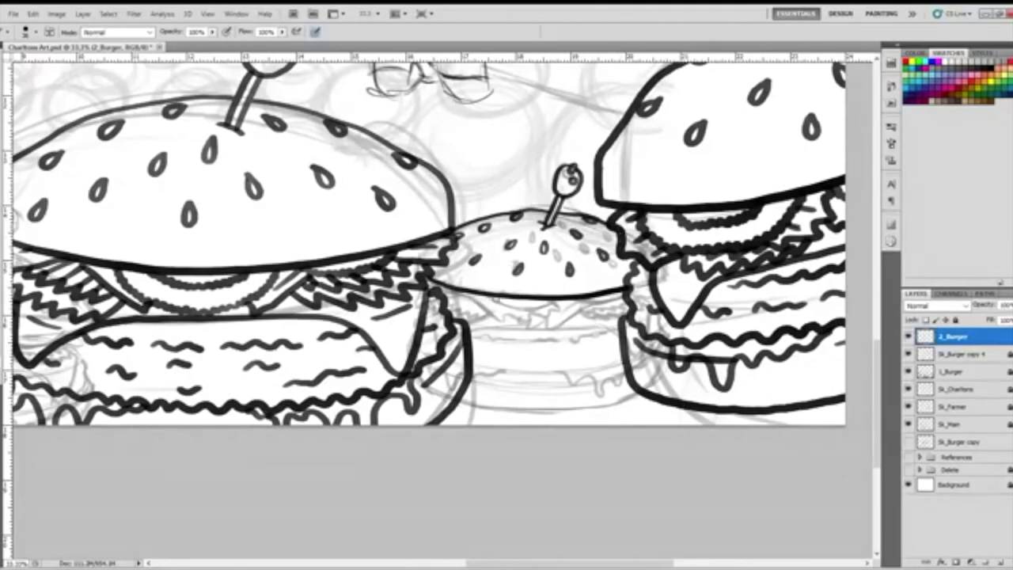
Ink the scalloped tomato slice under the small right-hand burger's top bun and the ruffled lettuce on its left side.
mouse_move(489, 301)
left_mouse_down()
mouse_move(534, 312)
mouse_move(557, 300)
left_mouse_up()
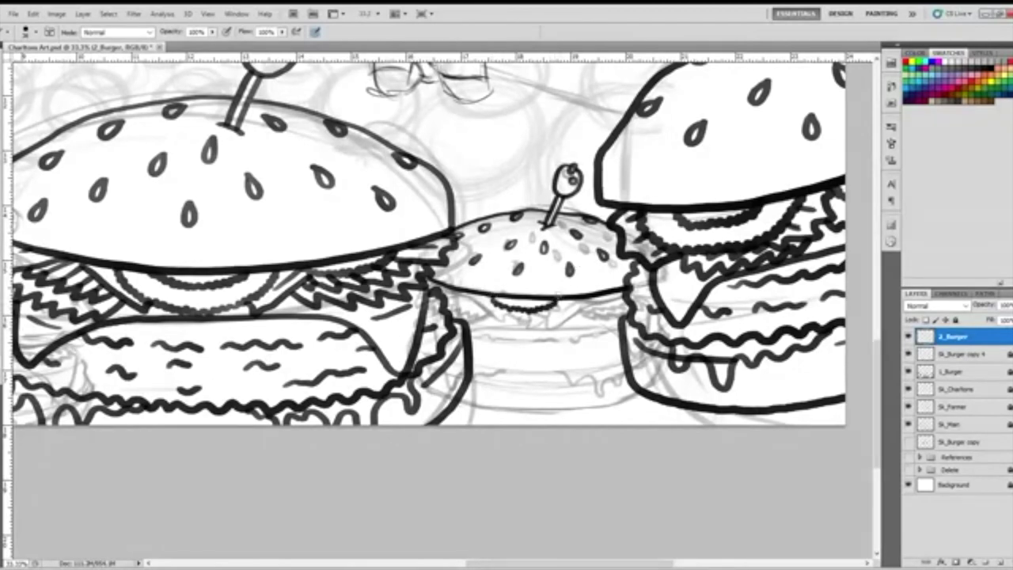
mouse_move(511, 297)
left_mouse_down()
mouse_move(538, 298)
mouse_move(519, 301)
left_mouse_up()
left_click_drag(592, 298, 629, 293)
left_click_drag(470, 291, 456, 298)
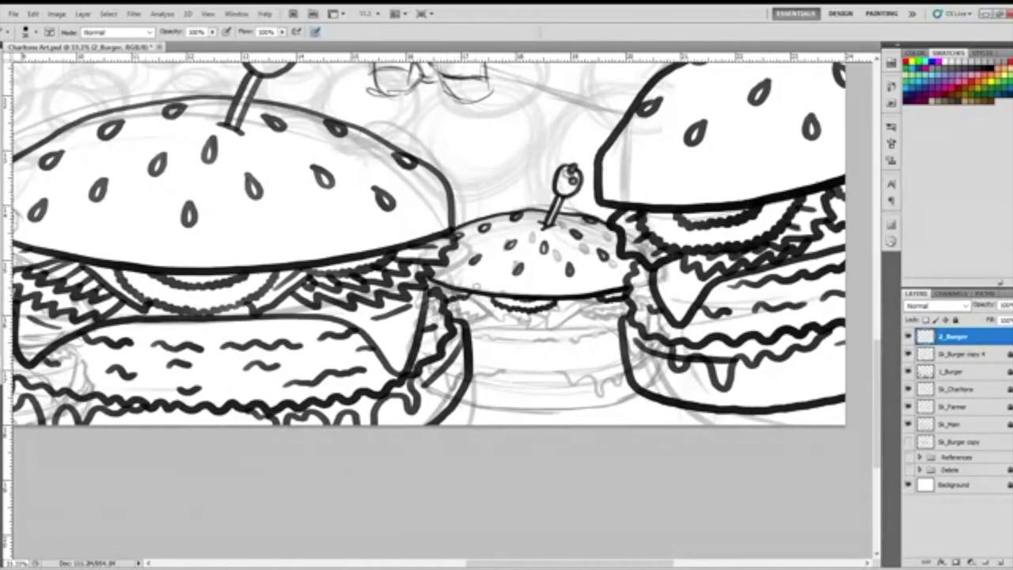
left_click_drag(472, 294, 445, 302)
mouse_move(464, 299)
left_mouse_down()
mouse_move(496, 323)
mouse_move(518, 320)
mouse_move(519, 308)
mouse_move(482, 299)
mouse_move(493, 307)
left_mouse_up()
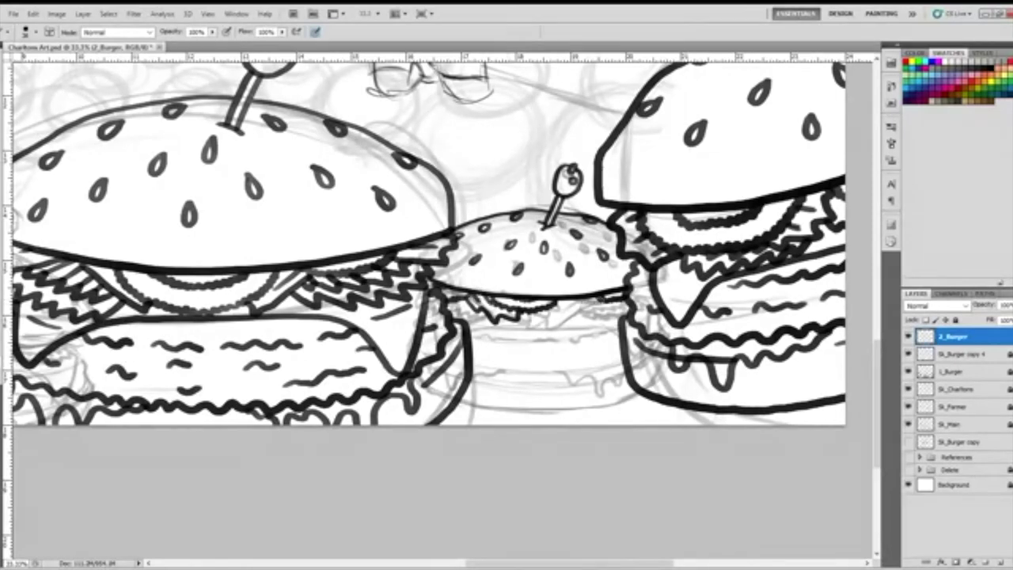
Ink the lettuce right of the small right-hand burger's tomato slice, redoing one stroke, and extend the ruffles at the far left.
mouse_move(611, 299)
left_mouse_down()
mouse_move(559, 324)
mouse_move(542, 312)
left_mouse_up()
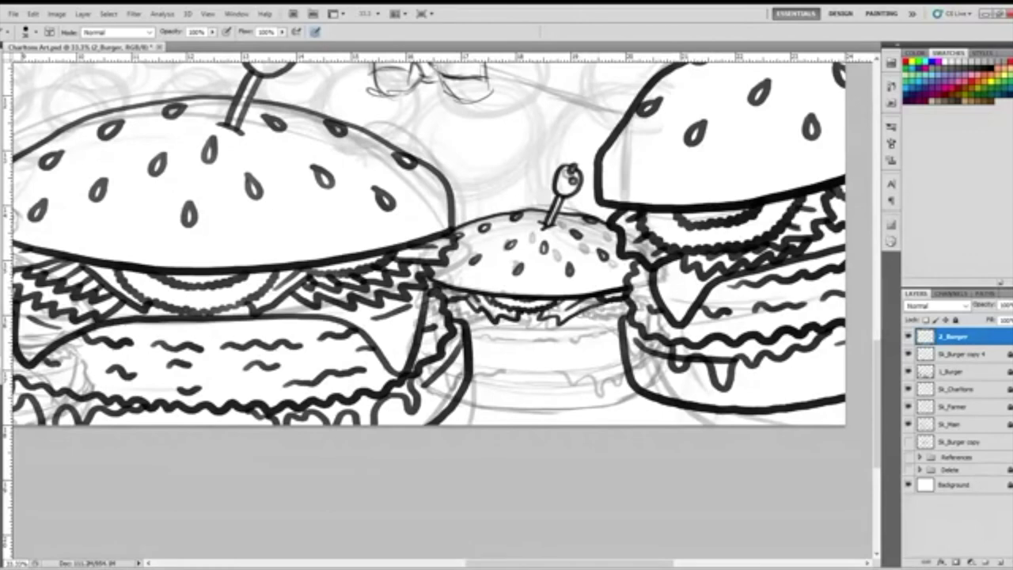
mouse_move(586, 319)
left_mouse_down()
mouse_move(626, 313)
mouse_move(623, 304)
mouse_move(590, 312)
left_mouse_up()
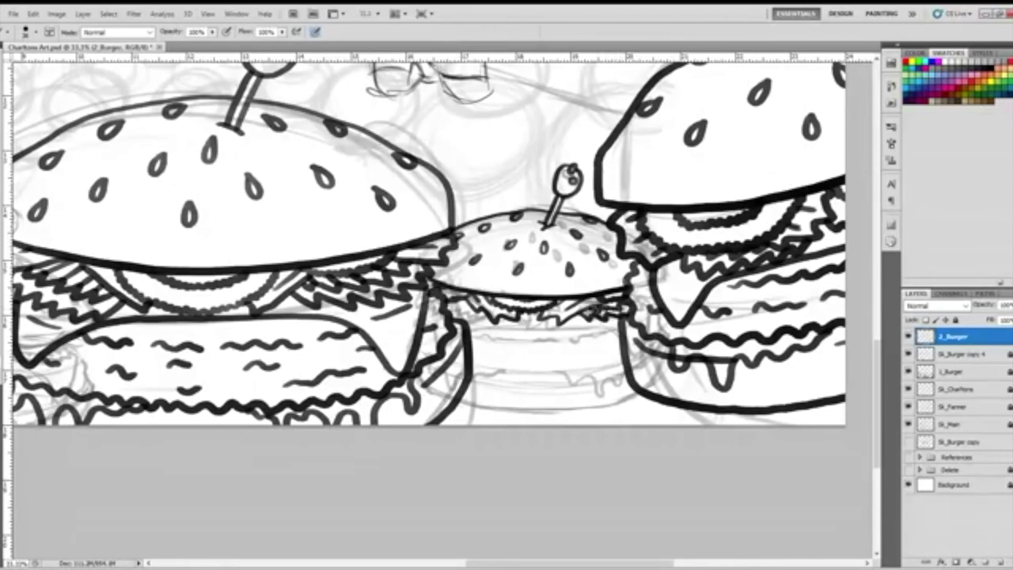
key("ctrl+z")
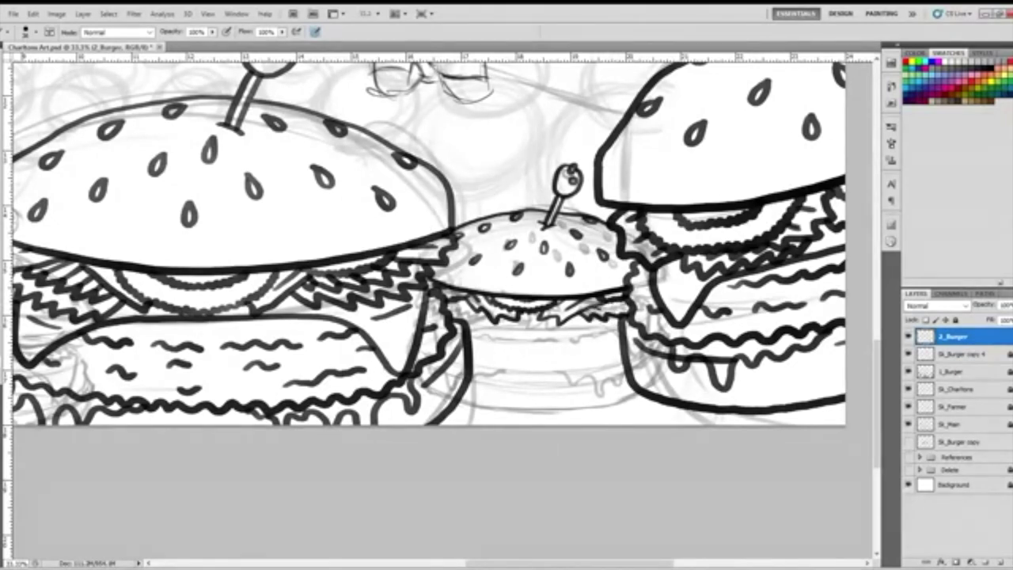
left_click_drag(598, 308, 628, 302)
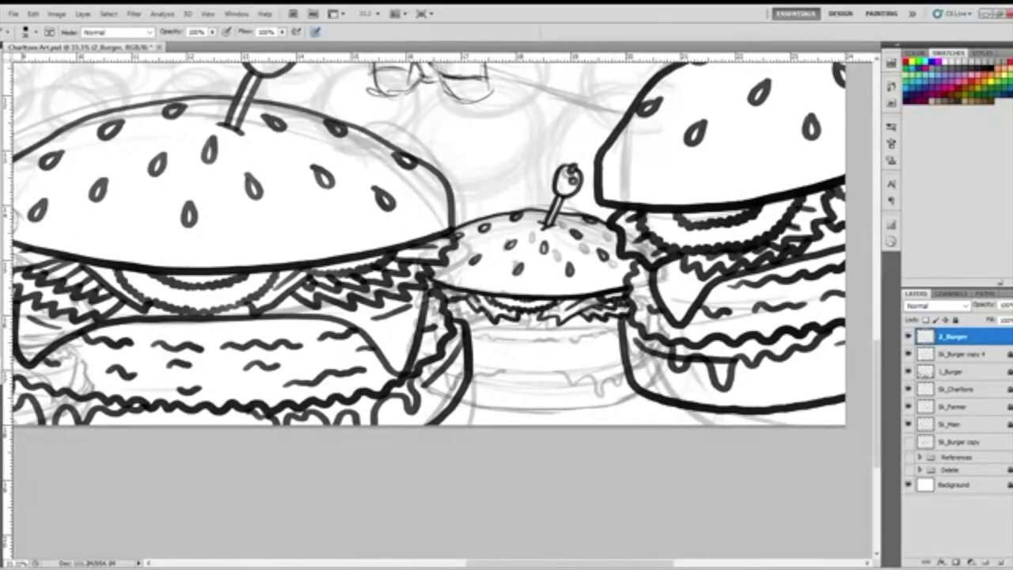
left_click_drag(481, 317, 446, 317)
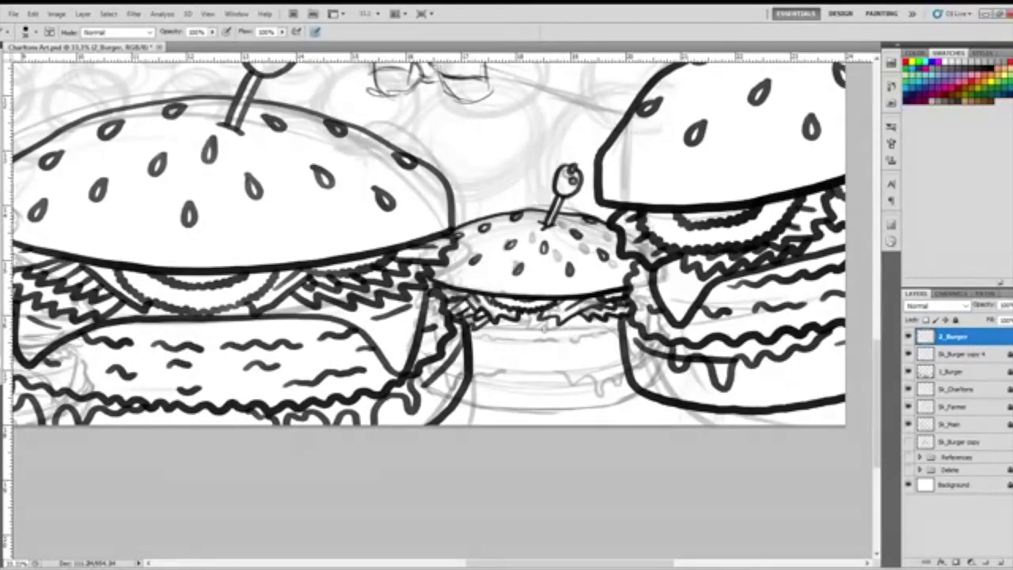
Ink the small right-hand burger's patty with a top edge, a wavy lower edge and rows of short texture marks.
left_click_drag(480, 325, 632, 336)
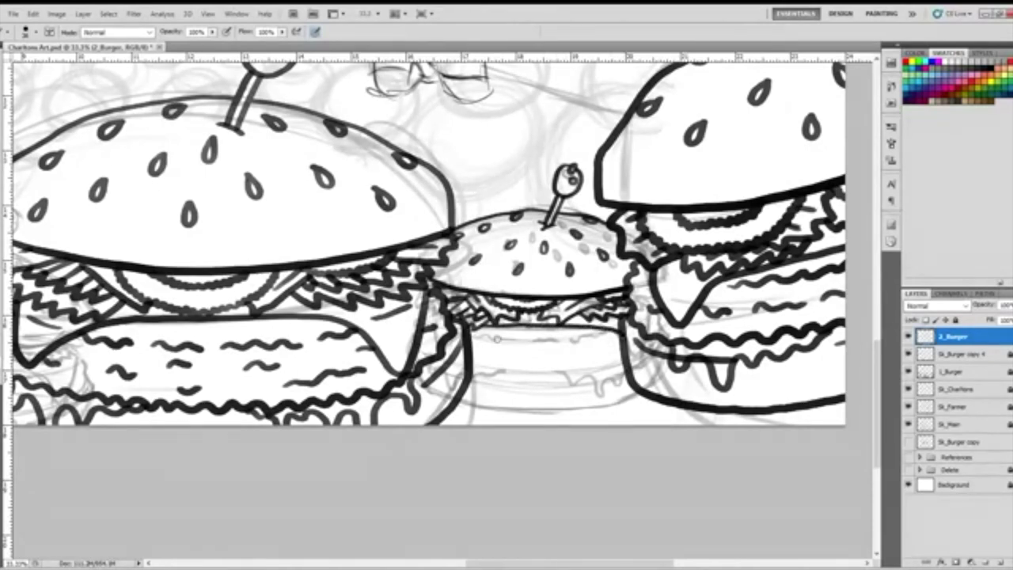
mouse_move(476, 336)
left_mouse_down()
mouse_move(568, 340)
mouse_move(614, 332)
mouse_move(613, 323)
left_mouse_up()
left_click_drag(470, 368, 608, 367)
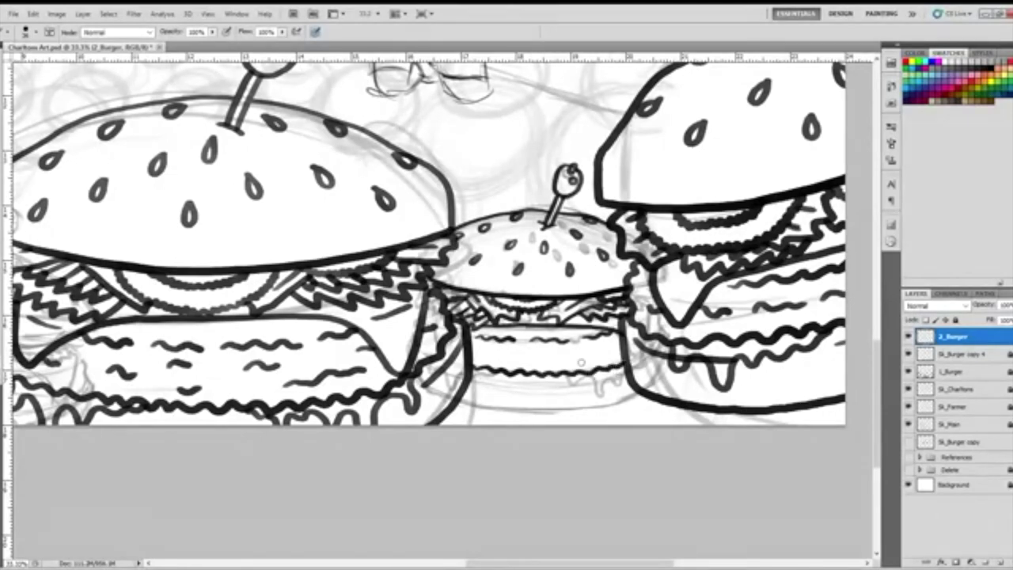
left_click_drag(479, 353, 516, 356)
key("ctrl+z")
left_click_drag(469, 353, 534, 356)
key("ctrl+z")
mouse_move(467, 354)
left_mouse_down()
mouse_move(550, 363)
mouse_move(616, 346)
mouse_move(620, 357)
left_mouse_up()
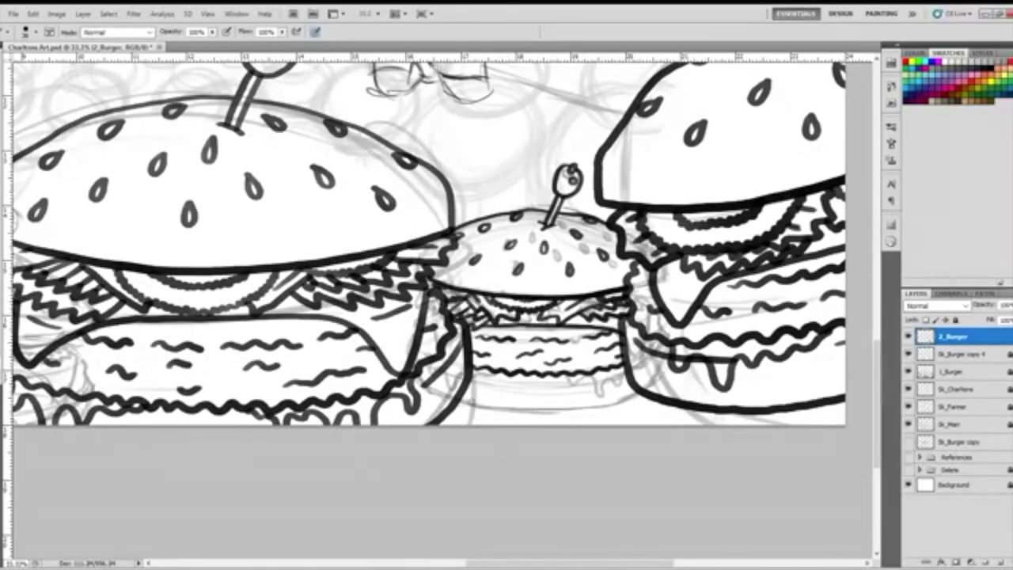
Ink the small right-hand burger's bottom bun outline and the sauce drips hanging below the patty.
mouse_move(461, 404)
left_mouse_down()
mouse_move(560, 412)
mouse_move(651, 389)
left_mouse_up()
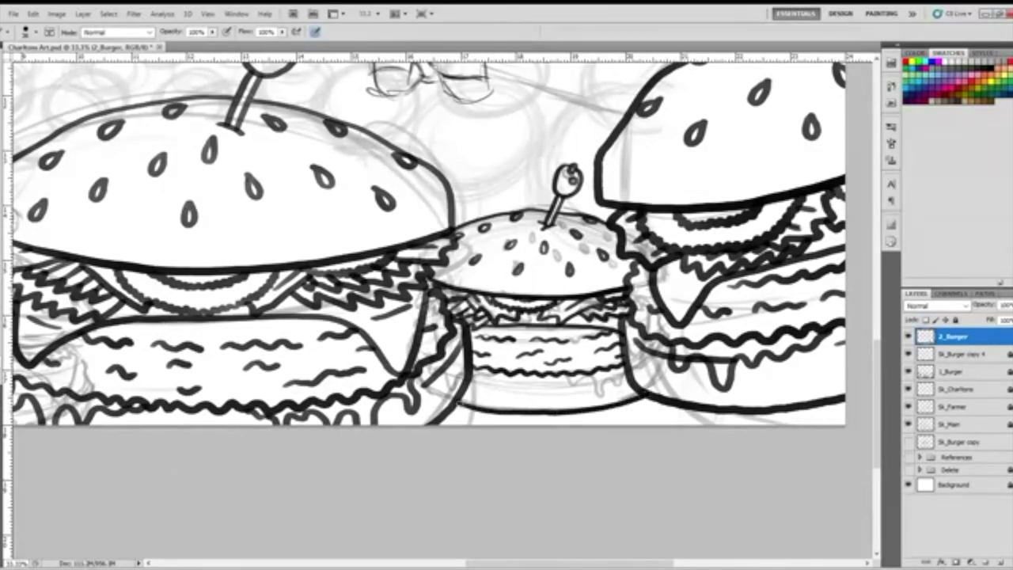
left_click_drag(476, 378, 522, 386)
left_click_drag(591, 383, 613, 378)
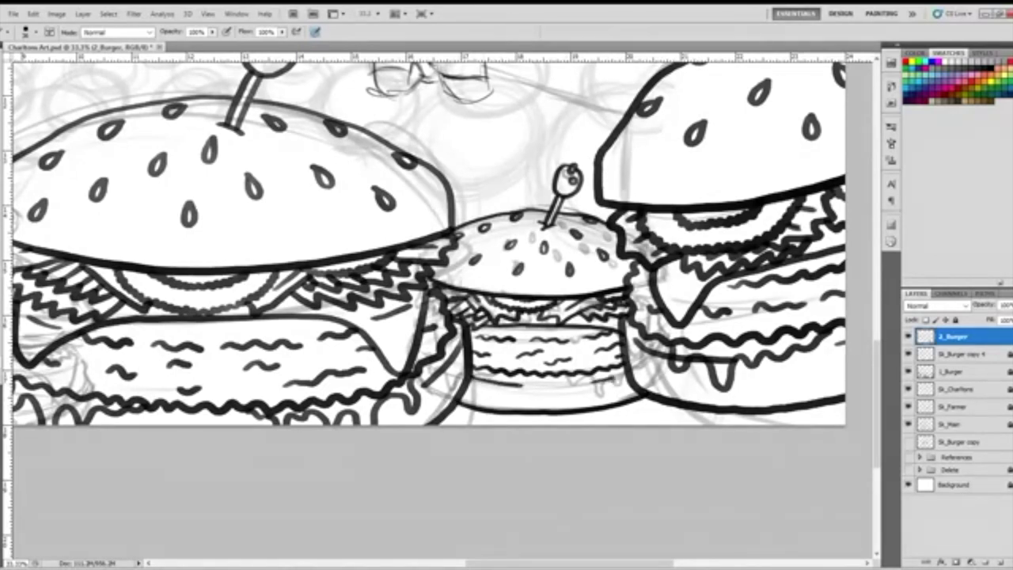
mouse_move(576, 377)
left_mouse_down()
mouse_move(594, 395)
mouse_move(603, 380)
left_mouse_up()
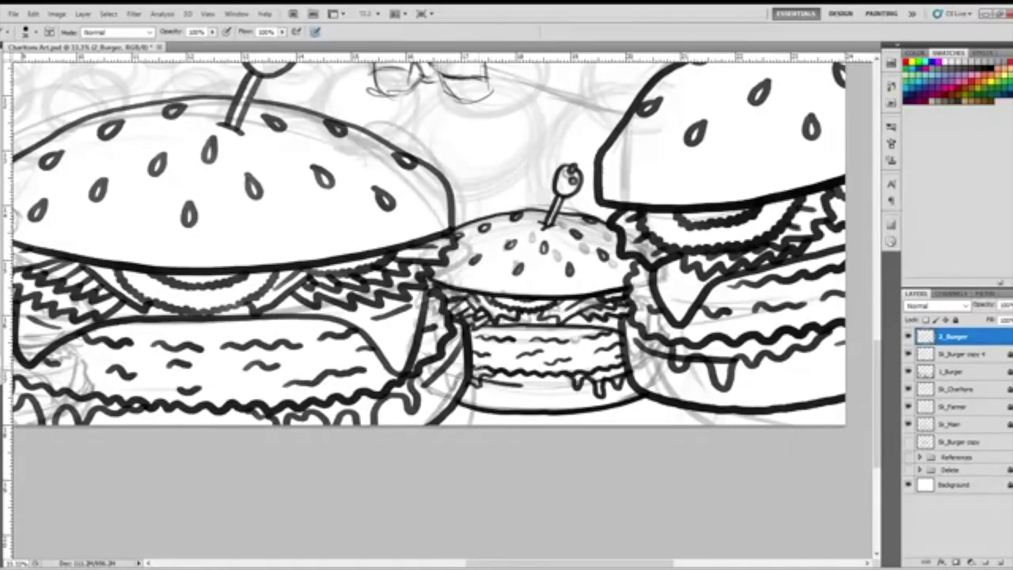
Ink the sesame seeds and top bun outline of the small burger between the left and centre foreground burgers.
left_click(266, 562)
left_click_drag(269, 563, 296, 563)
scroll(443, 237, "right", 5)
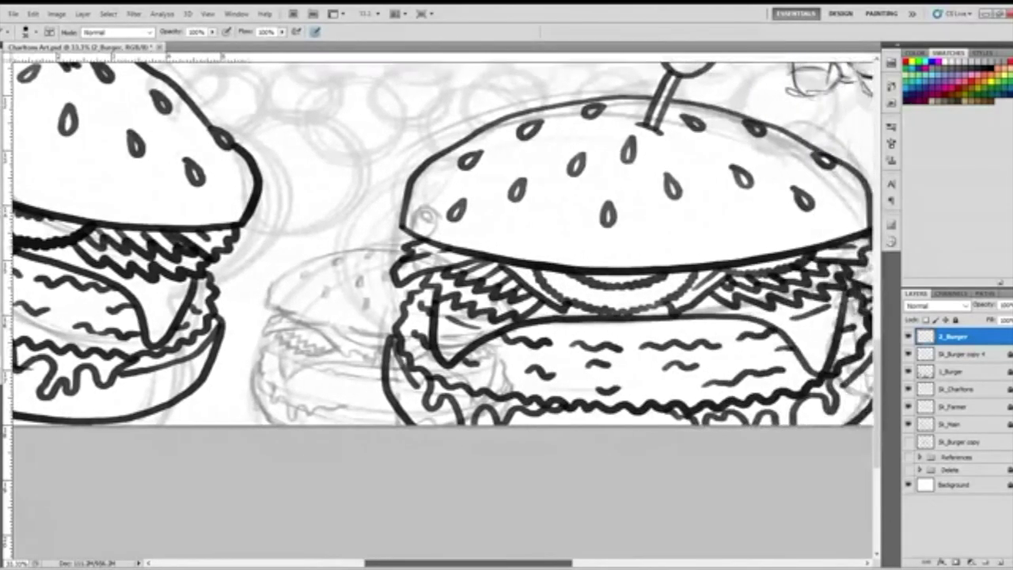
left_click_drag(441, 564, 434, 564)
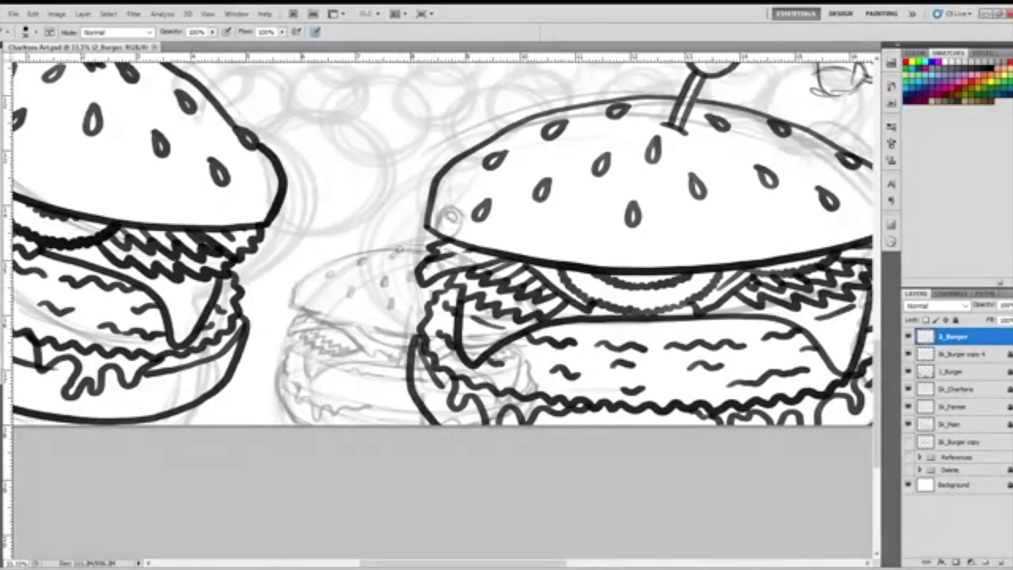
mouse_move(400, 252)
left_mouse_down()
mouse_move(317, 272)
mouse_move(362, 283)
mouse_move(360, 295)
mouse_move(400, 293)
mouse_move(410, 279)
mouse_move(405, 310)
mouse_move(419, 307)
left_mouse_up()
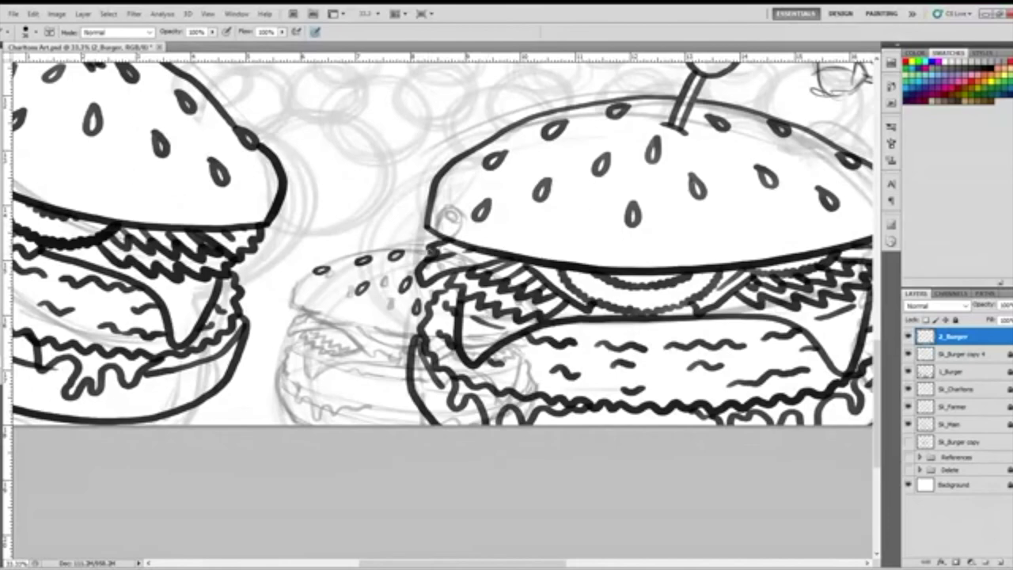
mouse_move(428, 249)
left_mouse_down()
mouse_move(364, 250)
mouse_move(308, 271)
mouse_move(292, 301)
mouse_move(323, 322)
mouse_move(421, 337)
left_mouse_up()
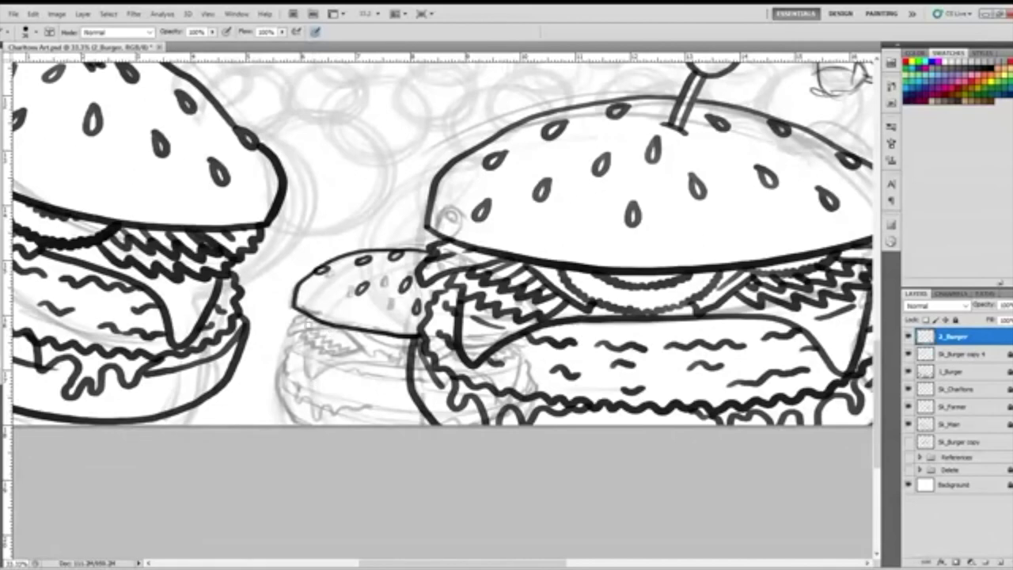
Ink the small left-hand burger's fillings under the top bun: the scalloped tomato slice, ruffled lettuce and pointed cheese corner.
mouse_move(303, 316)
left_mouse_down()
mouse_move(304, 333)
mouse_move(342, 350)
mouse_move(359, 351)
mouse_move(375, 332)
left_mouse_up()
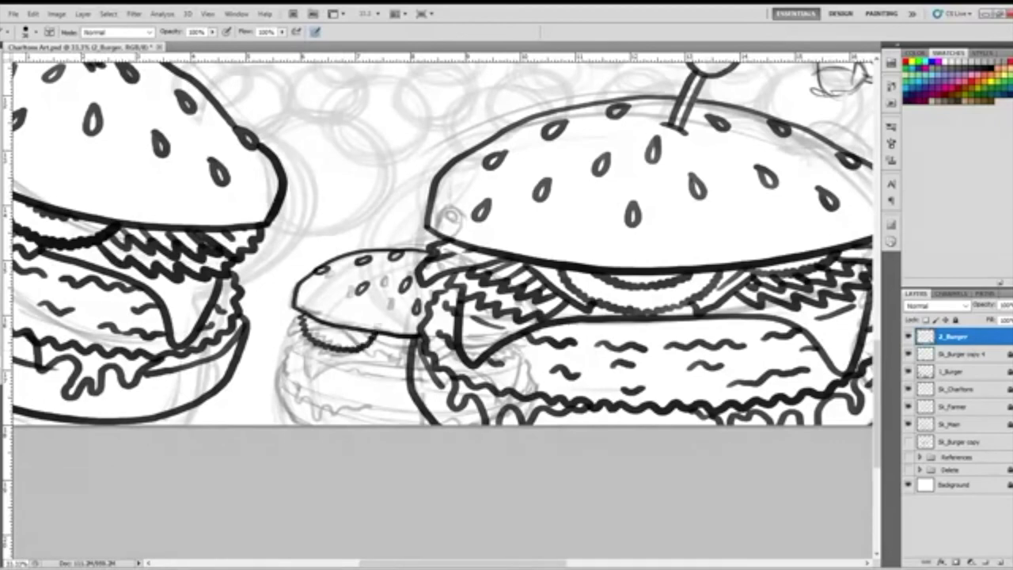
left_click_drag(322, 325, 351, 332)
mouse_move(369, 335)
left_mouse_down()
mouse_move(403, 356)
mouse_move(413, 351)
mouse_move(389, 343)
mouse_move(403, 335)
left_mouse_up()
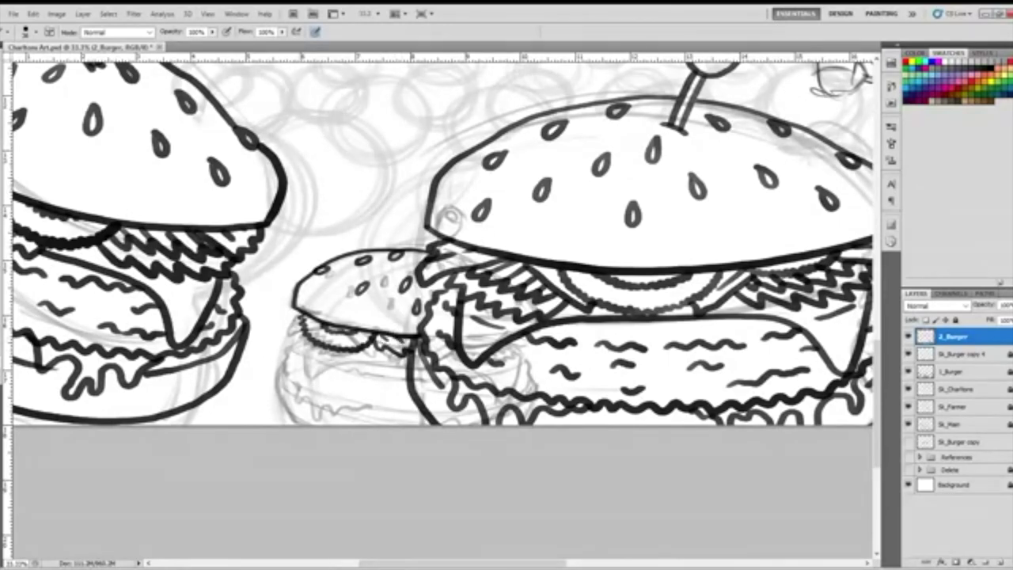
mouse_move(299, 311)
left_mouse_down()
mouse_move(281, 320)
mouse_move(293, 335)
mouse_move(297, 326)
left_mouse_up()
mouse_move(357, 357)
left_mouse_down()
mouse_move(396, 362)
mouse_move(353, 349)
left_mouse_up()
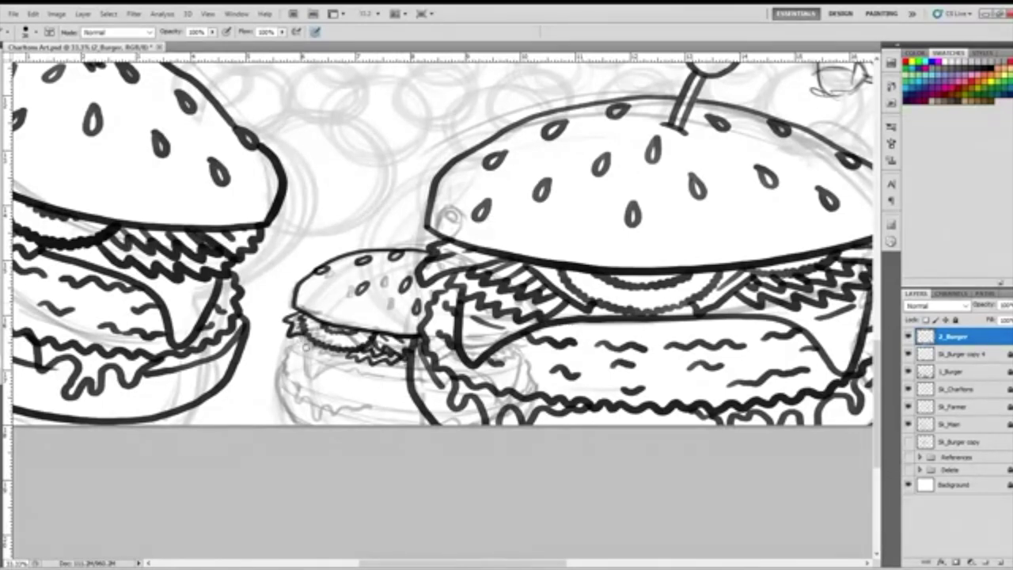
mouse_move(302, 340)
left_mouse_down()
mouse_move(307, 379)
mouse_move(361, 359)
left_mouse_up()
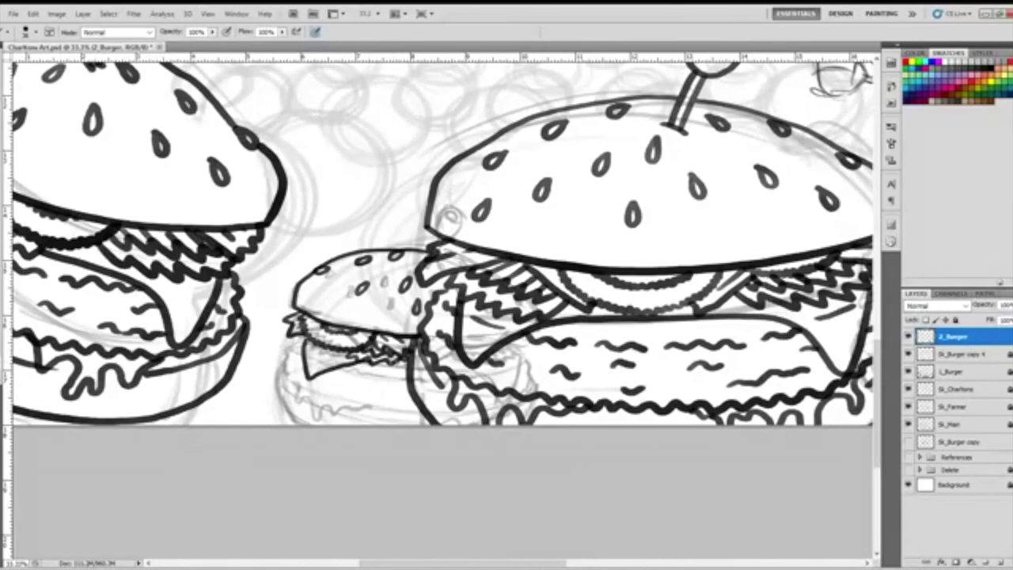
left_click_drag(378, 361, 396, 358)
Ink the small left-hand burger's patty with wavy edges and texture marks, plus its bottom bun with sauce drips.
mouse_move(301, 336)
left_mouse_down()
mouse_move(285, 362)
mouse_move(300, 388)
mouse_move(383, 413)
mouse_move(425, 411)
mouse_move(394, 378)
mouse_move(343, 369)
left_mouse_up()
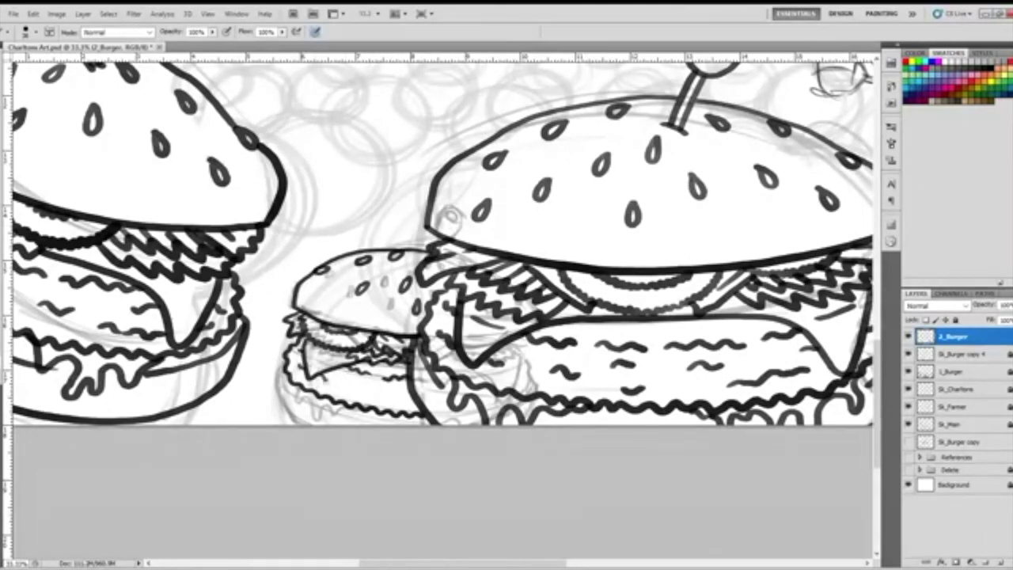
left_click_drag(359, 383, 411, 404)
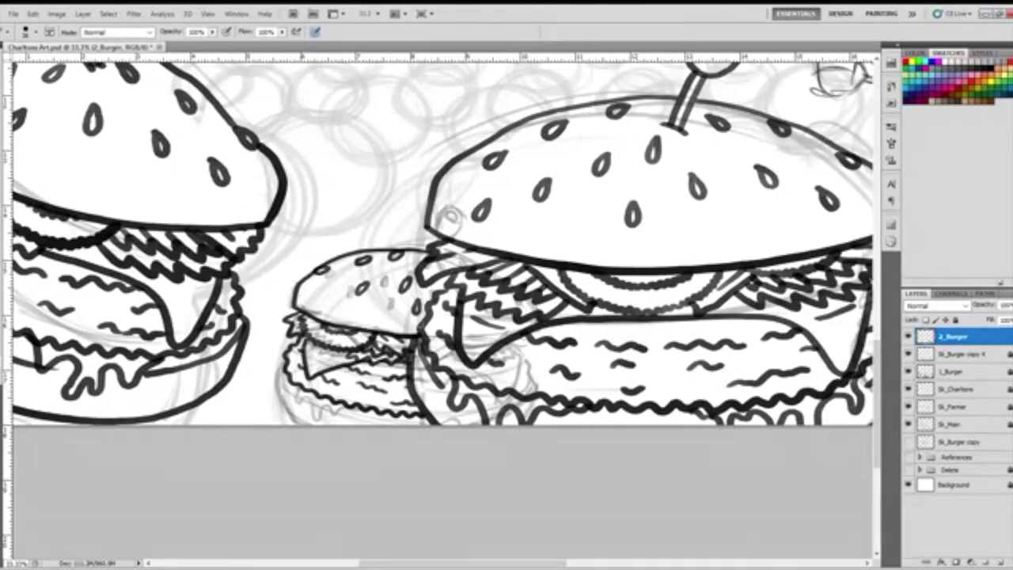
mouse_move(287, 358)
left_mouse_down()
mouse_move(276, 399)
mouse_move(301, 425)
left_mouse_up()
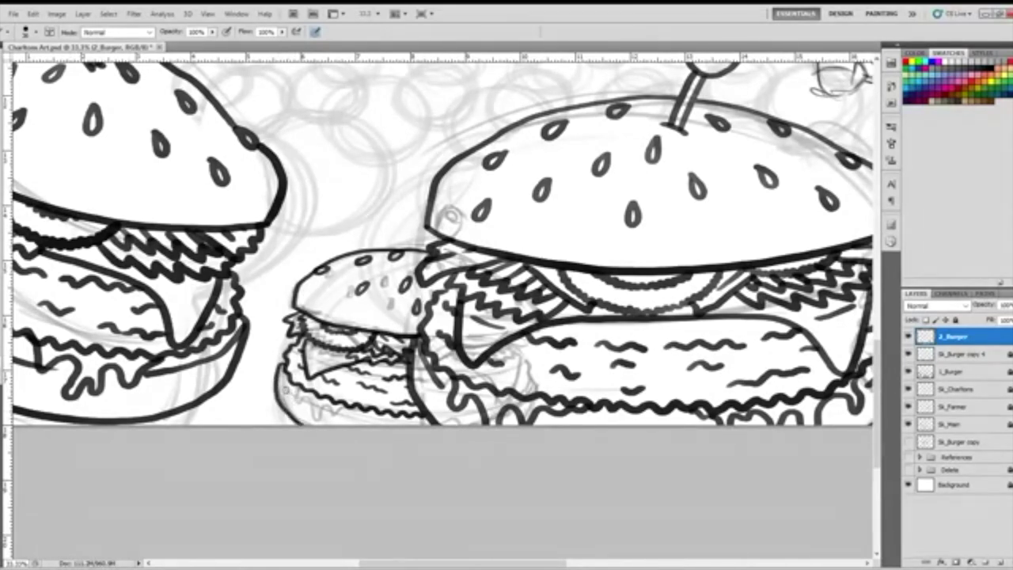
left_click_drag(284, 388, 327, 414)
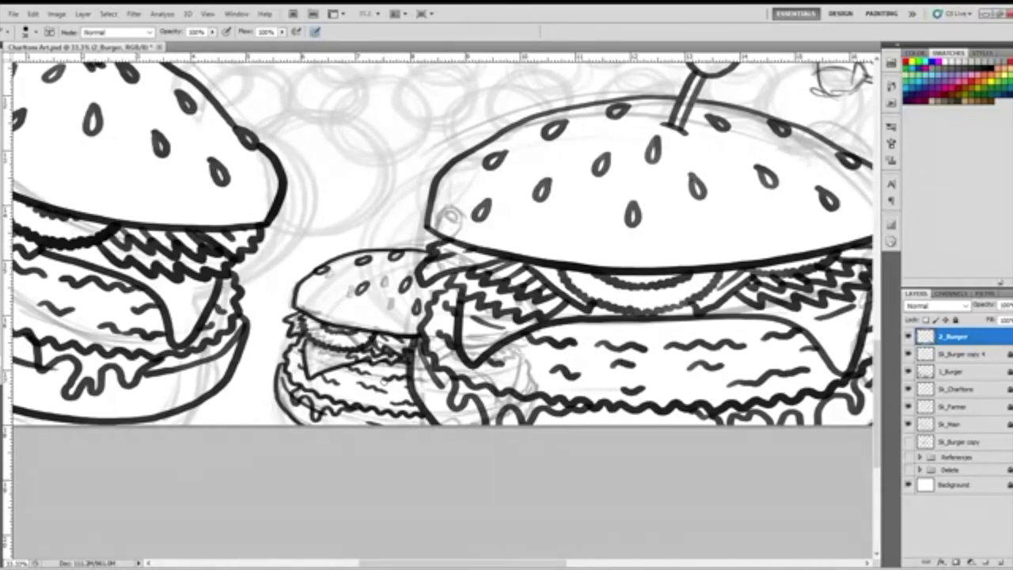
Lock the 2_Burger layer and select the Sk_Burger copy layer.
key("ctrl+minus")
key("ctrl+minus")
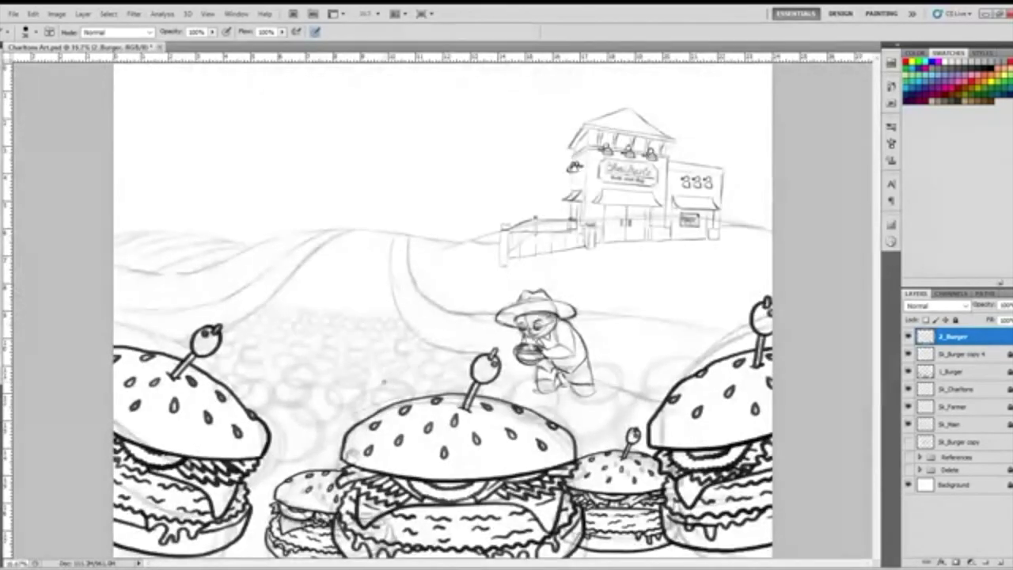
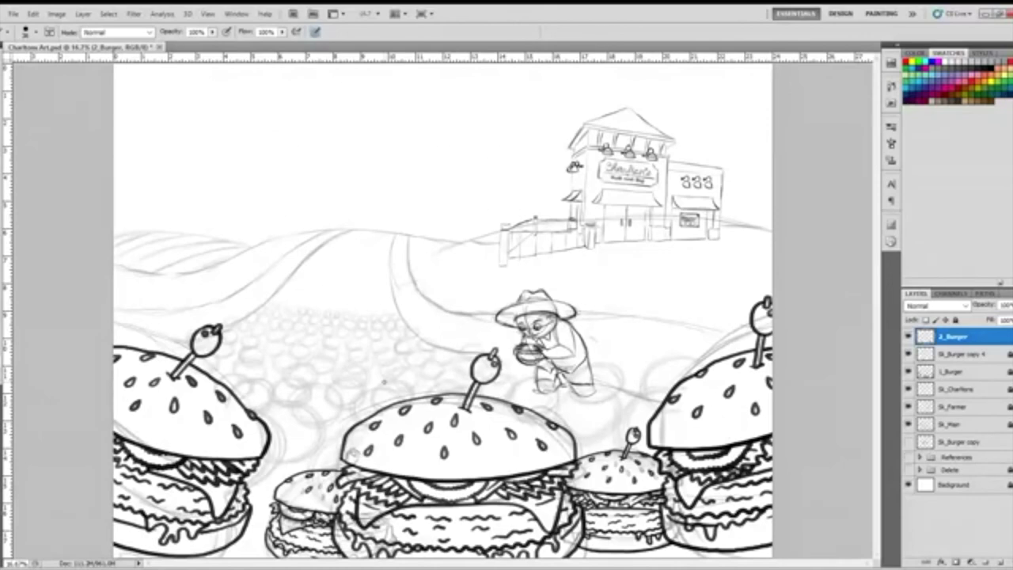
left_click(955, 320)
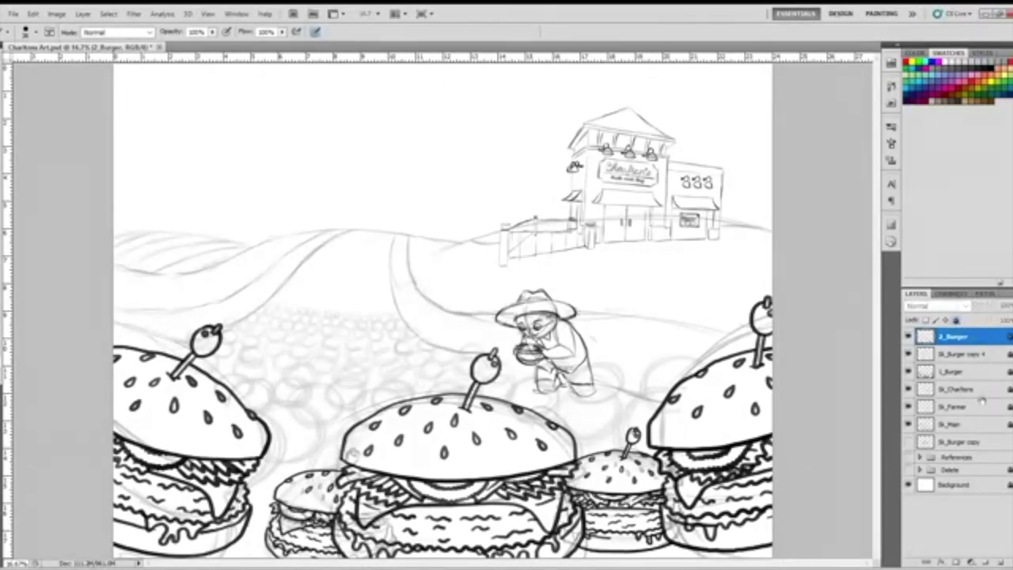
left_click(962, 442)
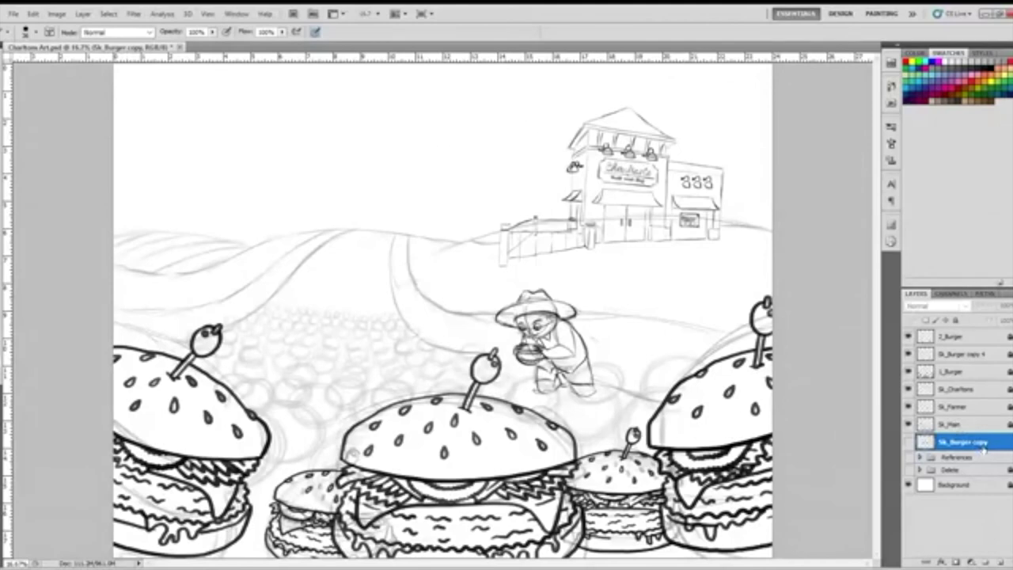
Duplicate the Sk_Burger copy layer above all other layers and move Sk_Burger copy 4 into the References group.
left_click_drag(983, 448, 991, 561)
left_click_drag(952, 444, 957, 327)
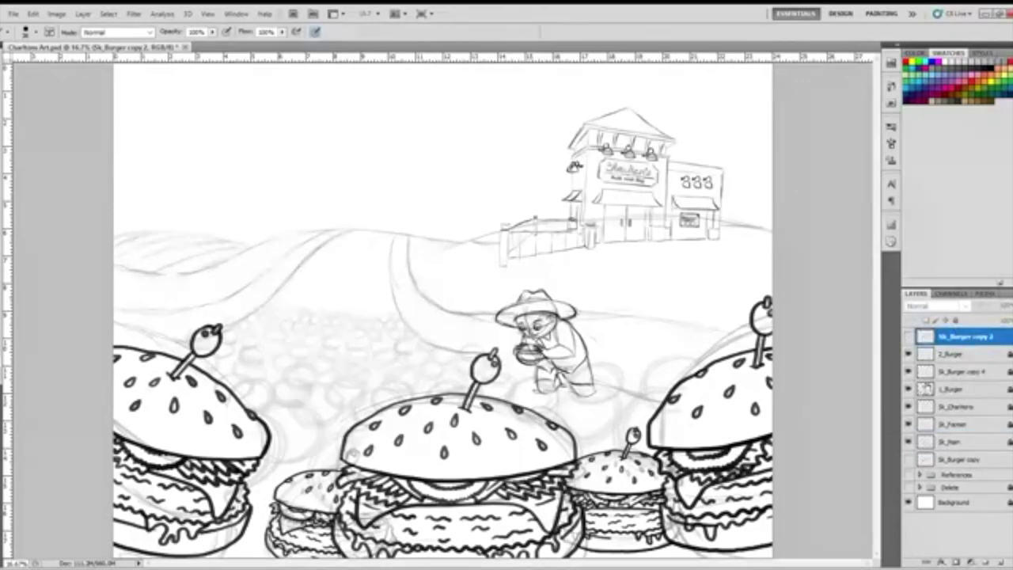
left_click_drag(923, 392, 967, 473)
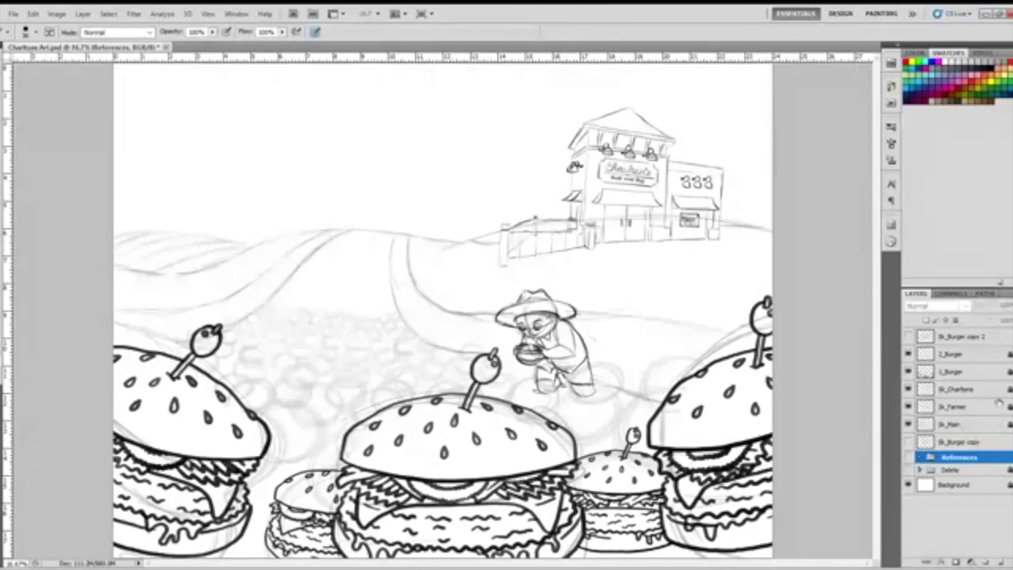
Show the Sk_Burger copy 2 sketch, scale it to about 40%, and place it between the left and centre foreground burgers.
left_click(956, 340)
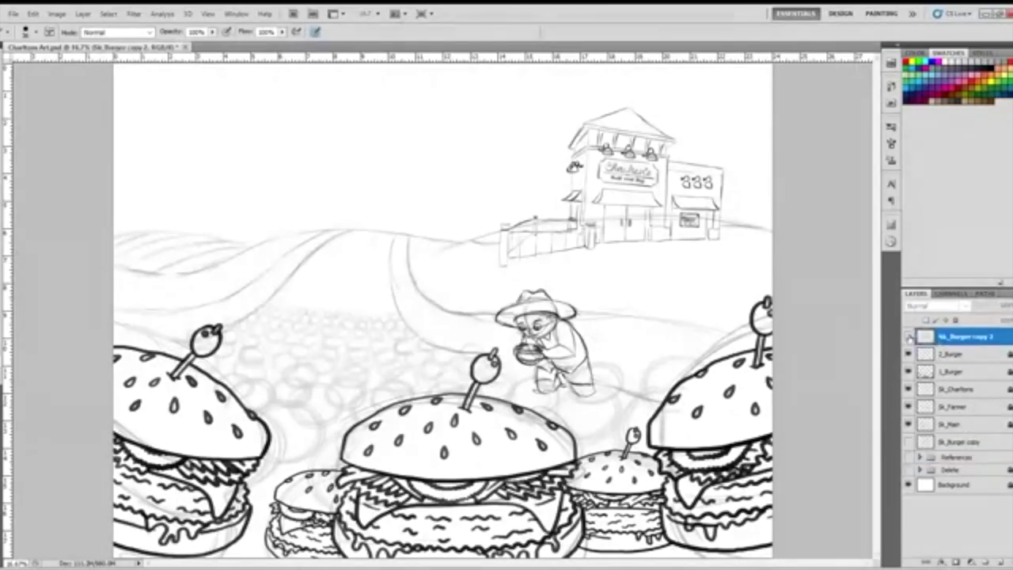
left_click(909, 336)
key("v")
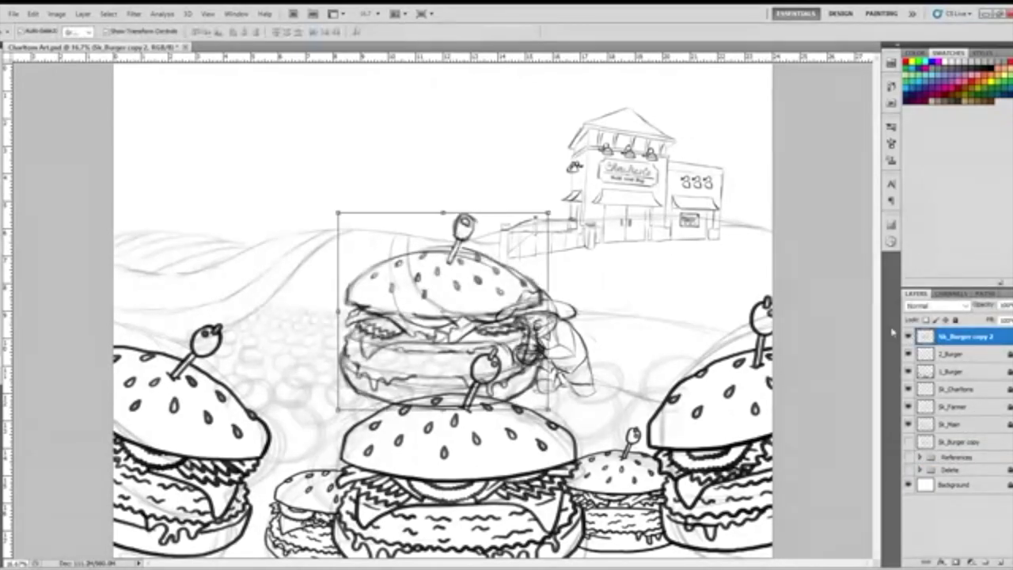
left_click_drag(548, 214, 315, 423)
left_click_drag(327, 387, 324, 389)
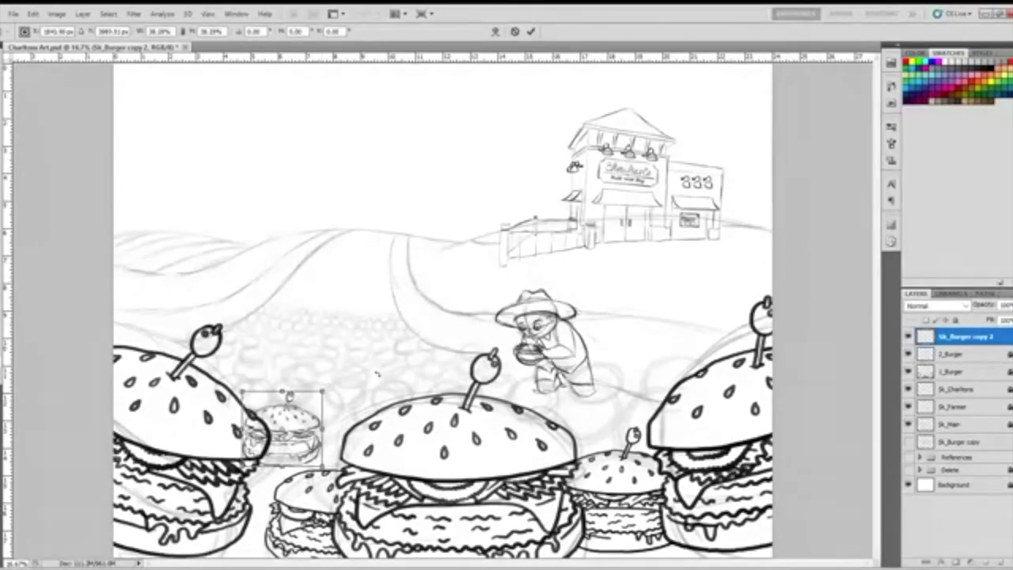
left_click_drag(301, 463, 311, 477)
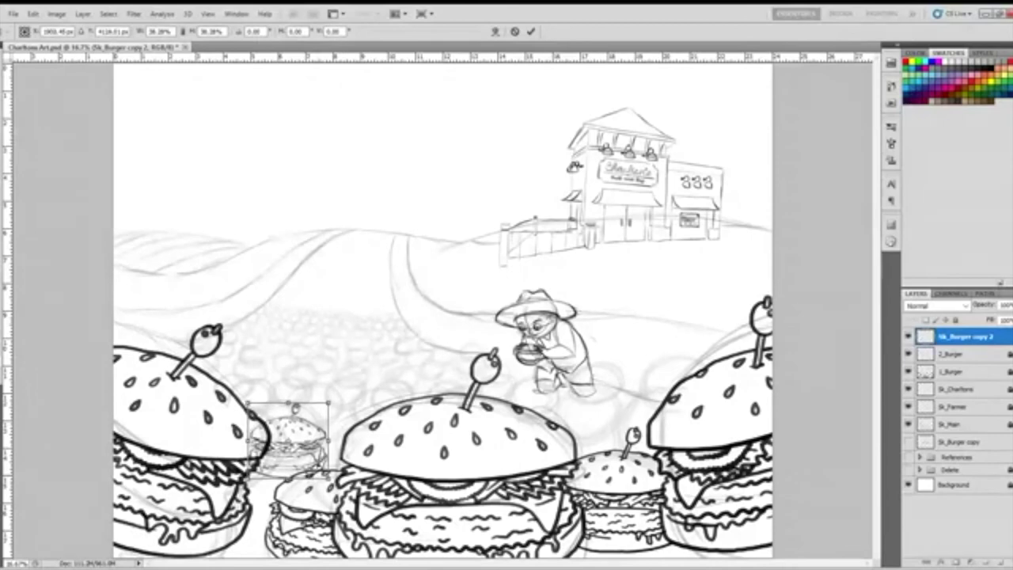
left_click_drag(329, 402, 332, 400)
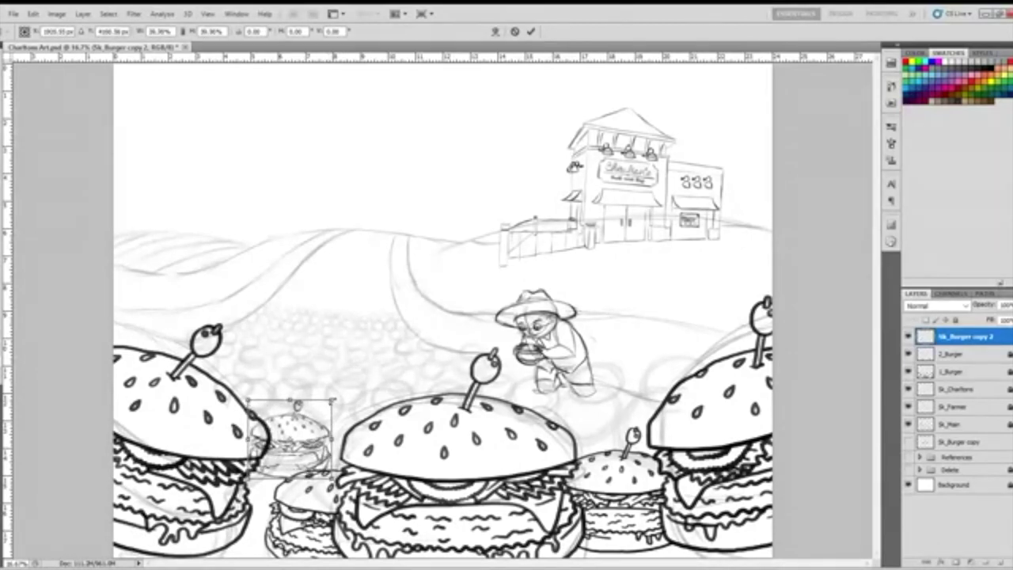
left_click_drag(319, 469, 320, 471)
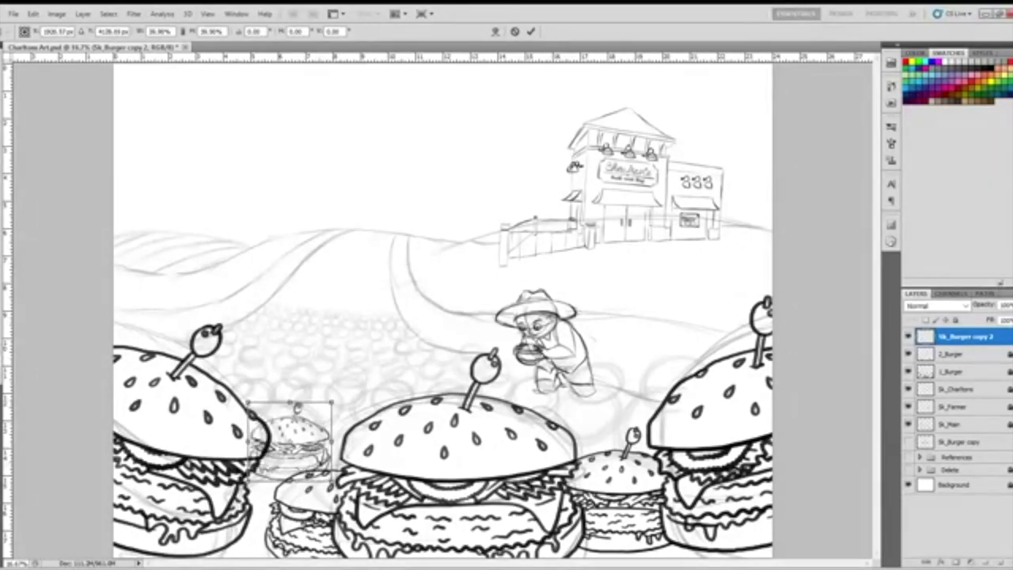
key("Return")
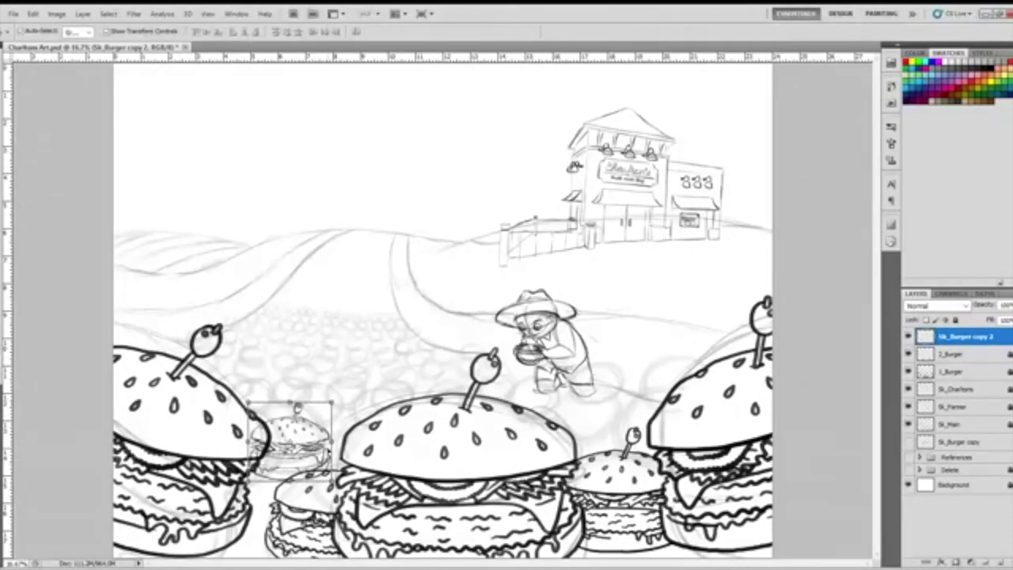
Duplicate the small burger sketch and place the copy against the left edge of the right foreground burger.
key("ctrl+v")
key("ctrl+z")
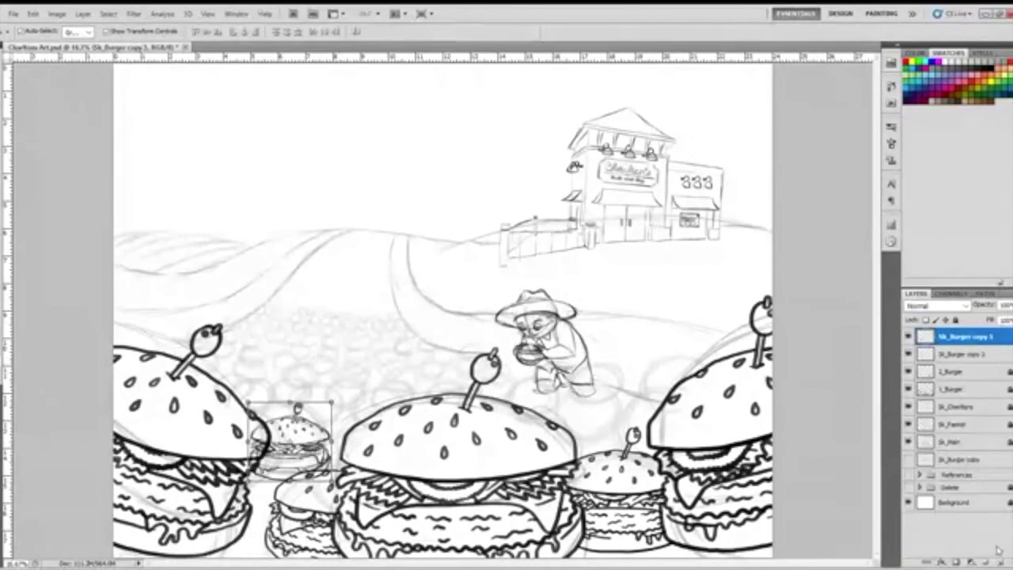
key("alt+shift+bracketleft")
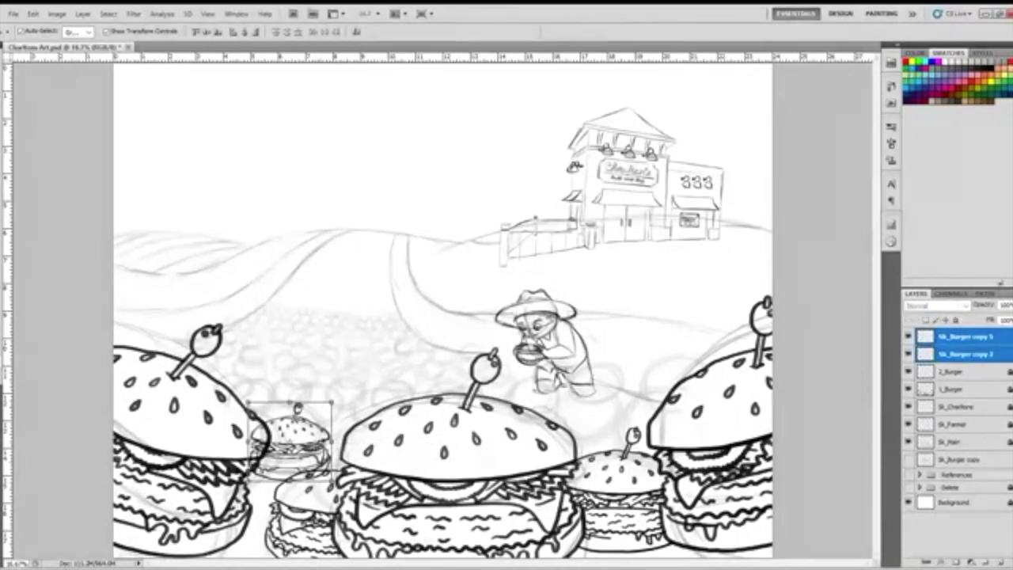
left_click(925, 525)
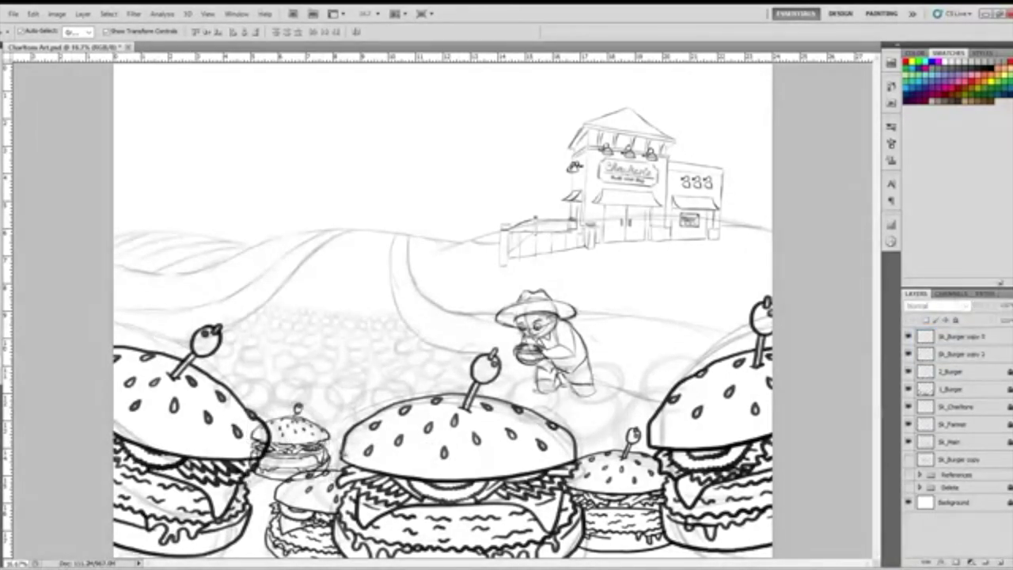
left_click_drag(328, 443, 684, 426)
Duplicate the small burger sketch again, place it over the centre burger's right side, and tilt it about 4 degrees counterclockwise.
left_click_drag(953, 343, 1000, 561)
left_click_drag(675, 429, 573, 437)
key("ctrl+t")
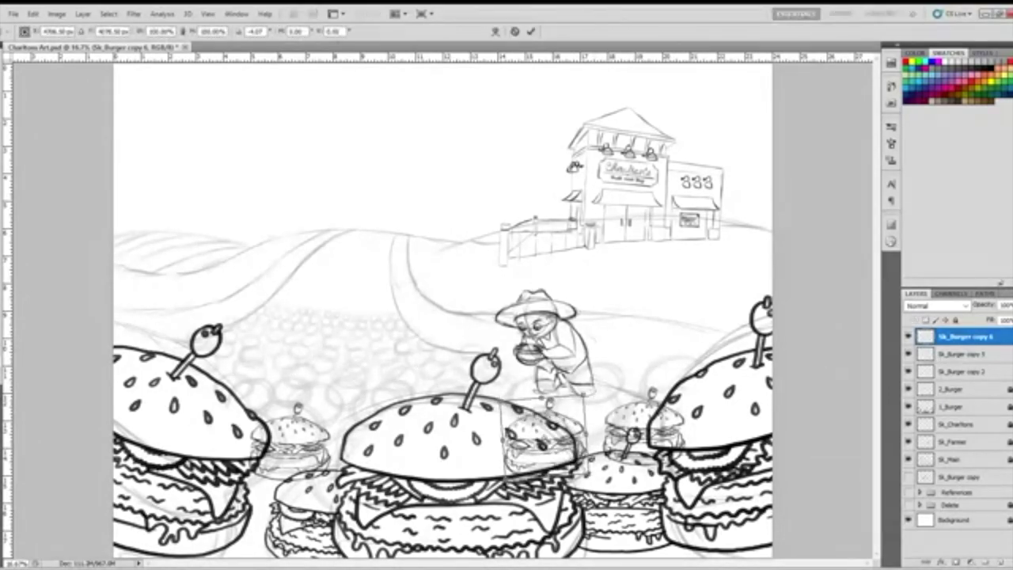
key("Return")
Rotate the small burger sketch beside the right foreground burger slightly clockwise.
left_click(958, 354)
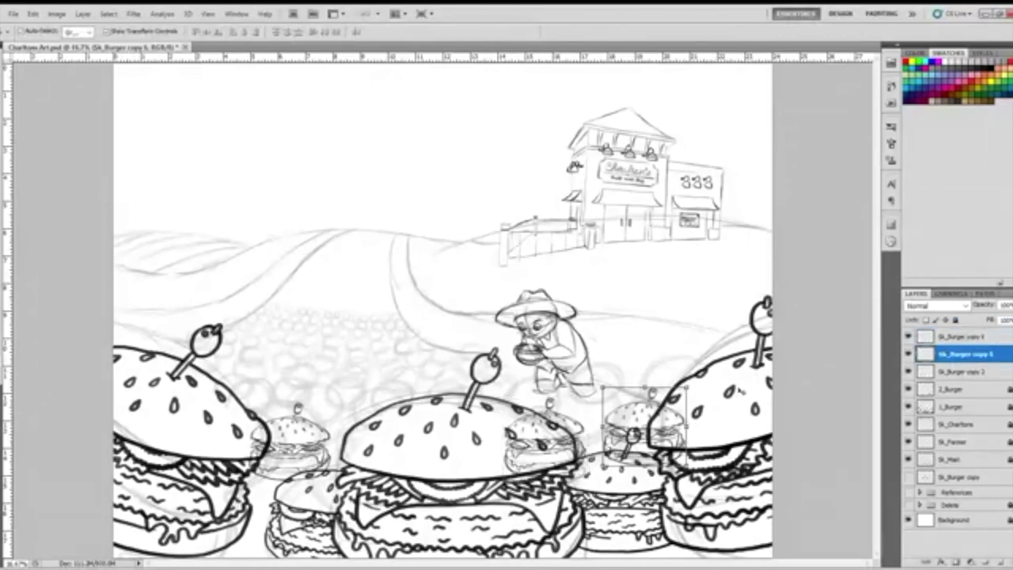
key("ctrl+t")
left_click_drag(696, 395, 688, 379)
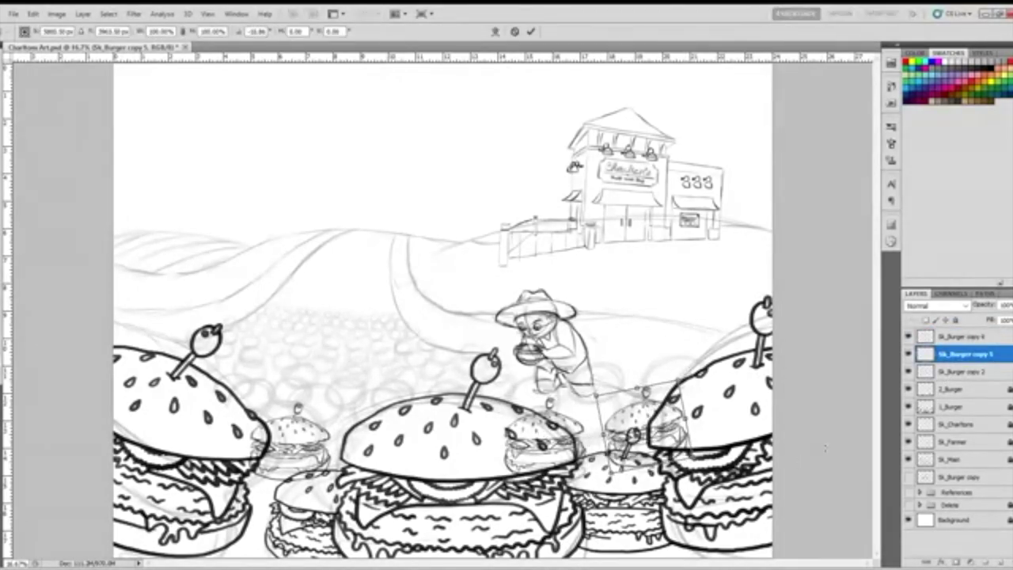
mouse_move(687, 379)
left_mouse_down()
mouse_move(704, 402)
mouse_move(691, 396)
left_mouse_up()
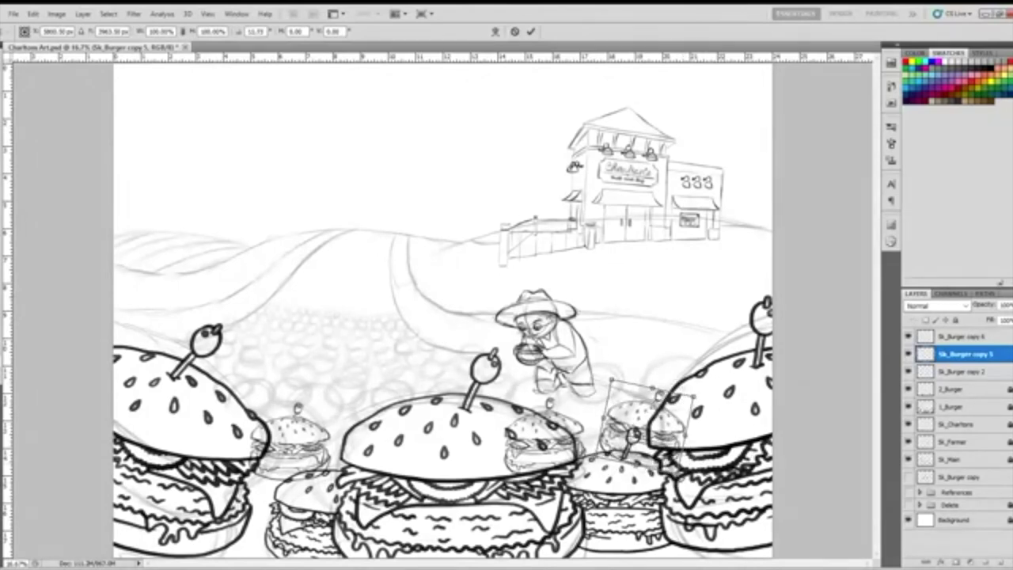
mouse_move(682, 480)
left_mouse_down()
mouse_move(690, 494)
mouse_move(692, 473)
left_mouse_up()
key("Return")
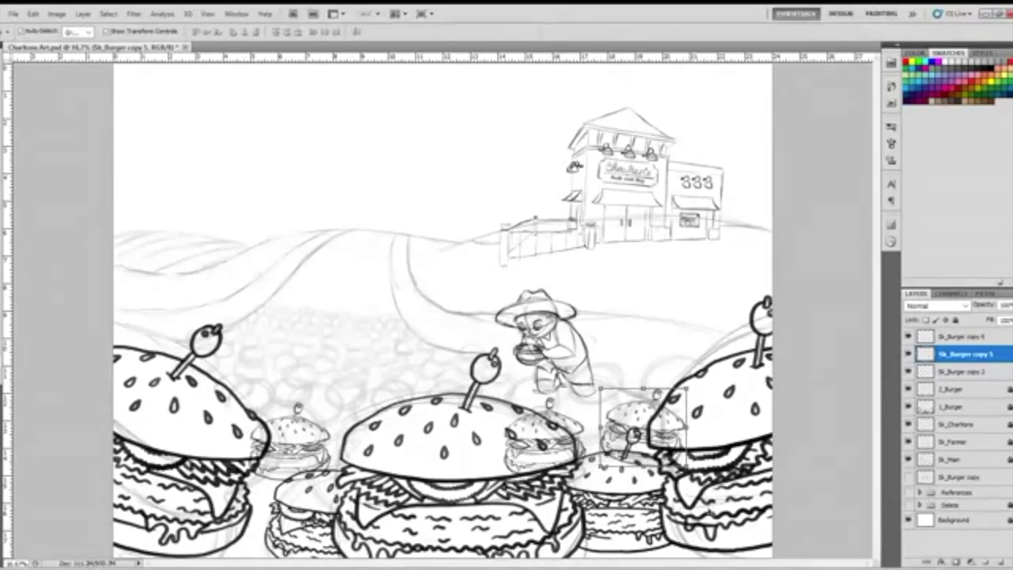
Tilt the small burger sketch beside the left foreground burger slightly counterclockwise.
left_click(961, 372)
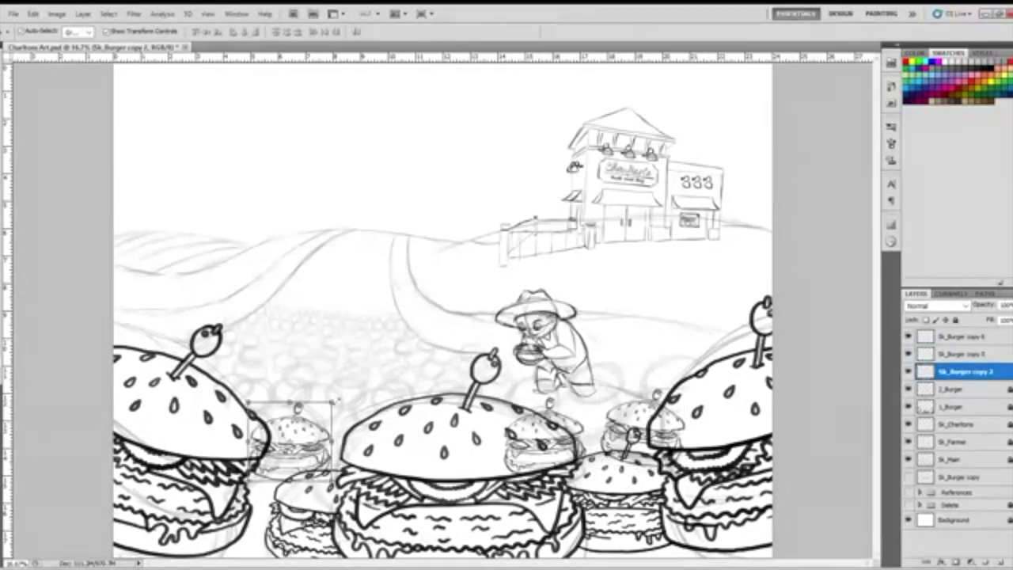
key("ctrl+t")
key("Return")
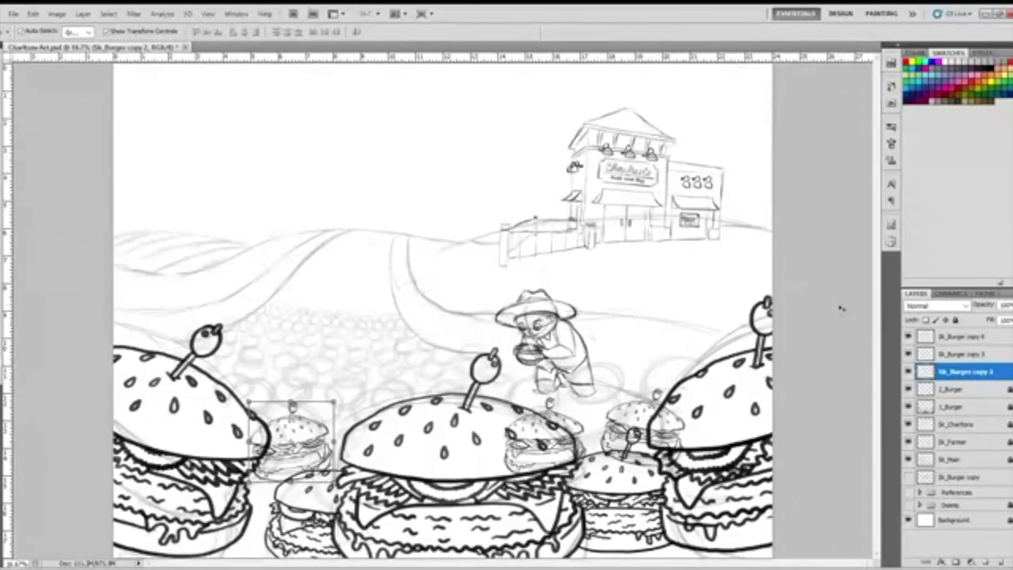
Merge the three small burger sketch layers, lower the merged layer's opacity to a faint guide, and lock it.
left_click(960, 338, "shift")
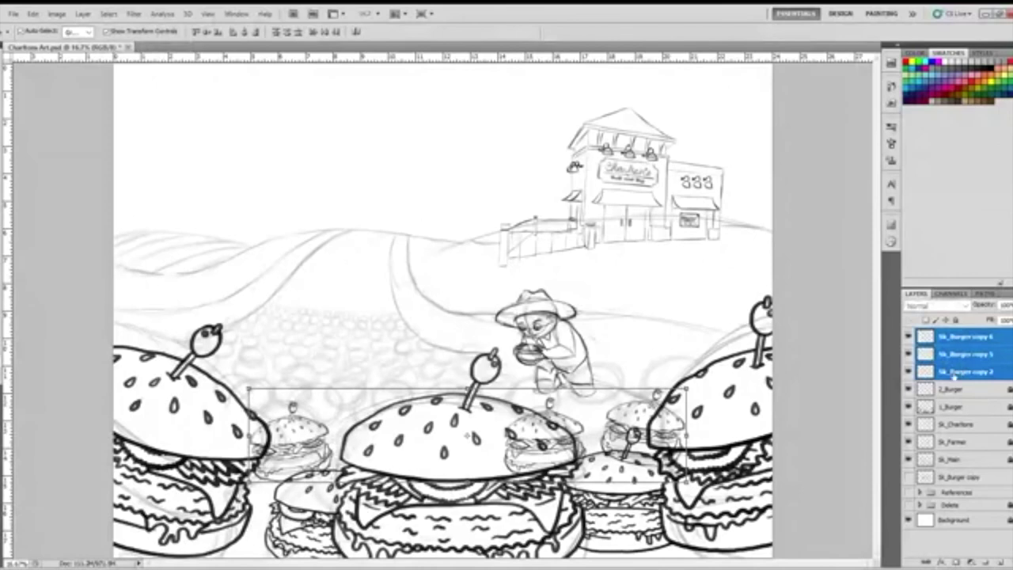
key("ctrl+e")
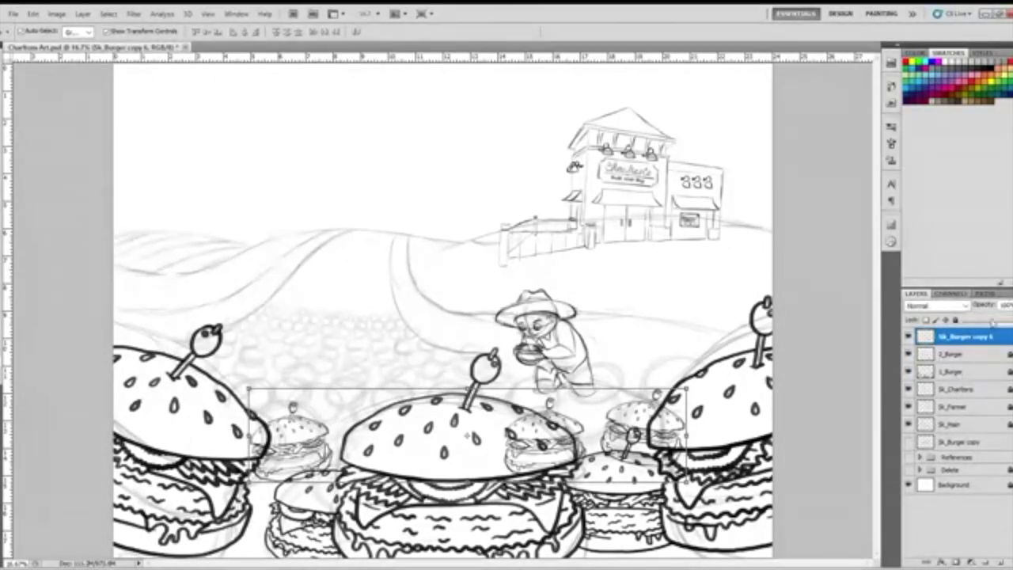
left_click_drag(992, 320, 990, 319)
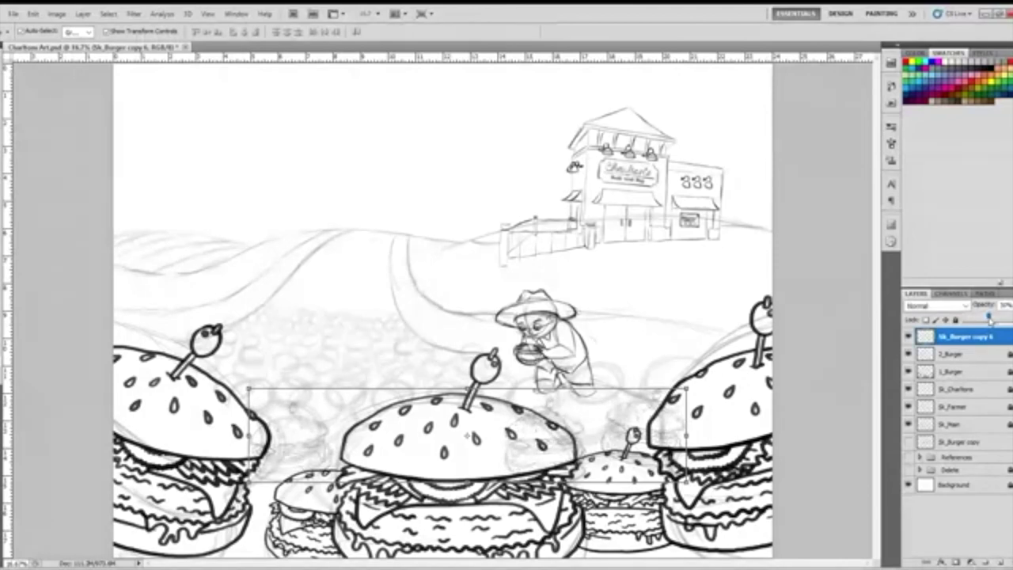
left_click(985, 510)
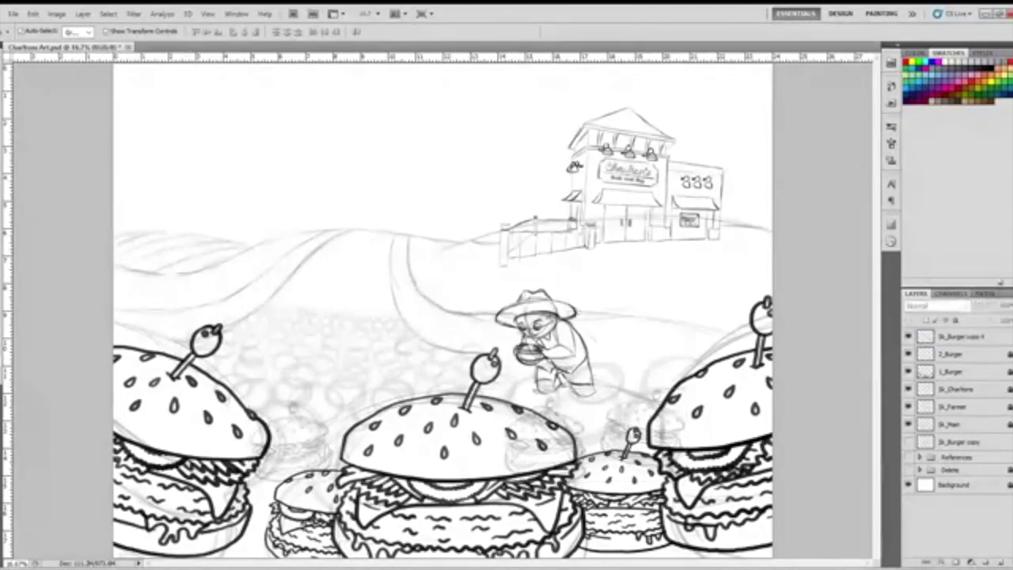
left_click(970, 337)
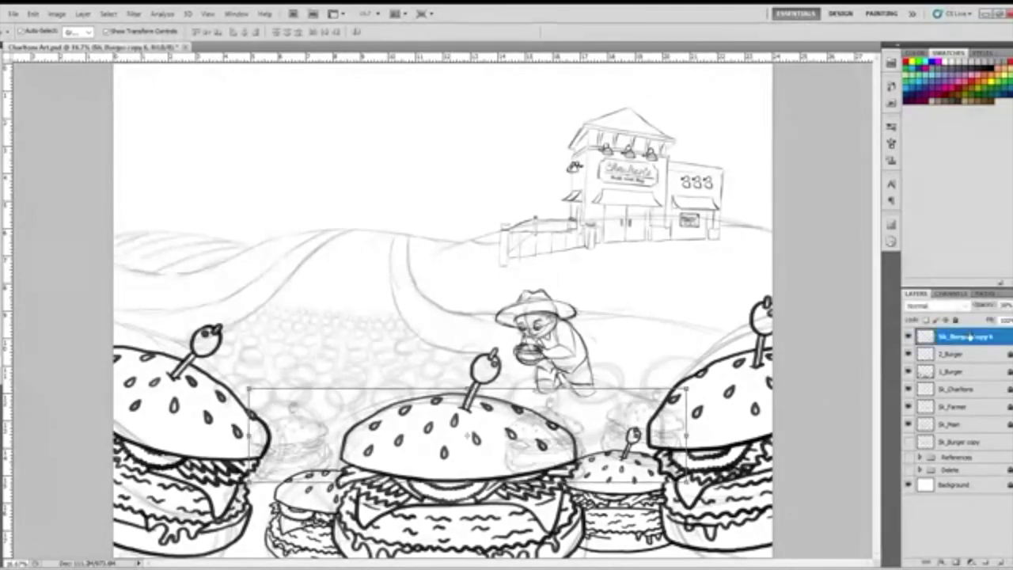
Add a new layer above the merged burger sketch and name it 3_Burger.
left_click(999, 561)
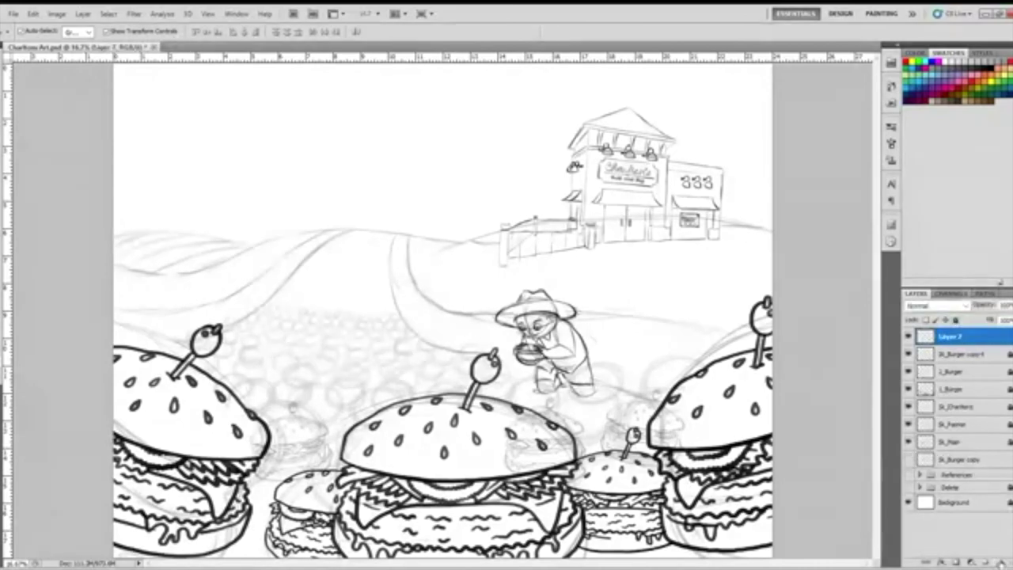
double_click(949, 338)
type("_B")
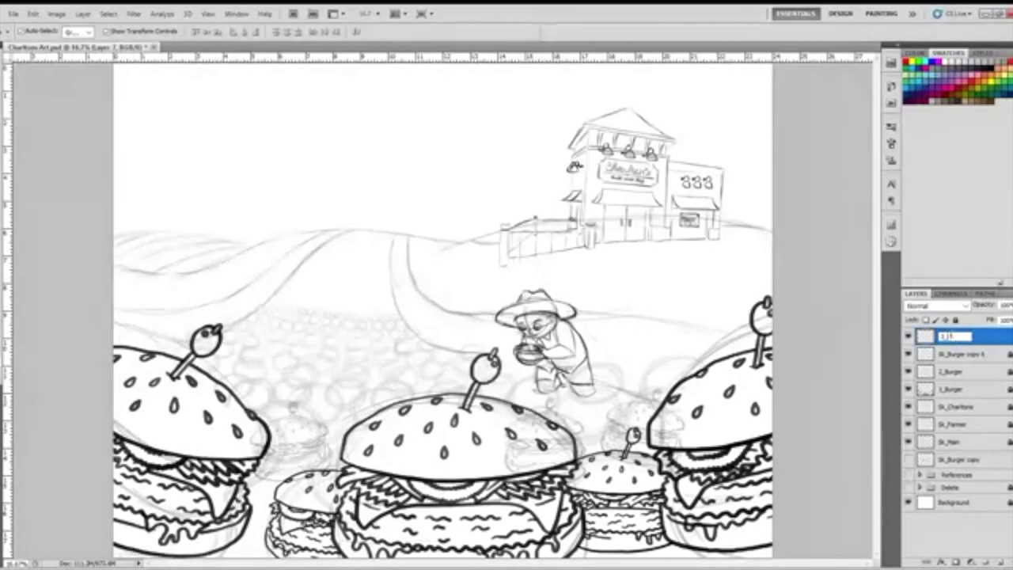
type("urger")
left_click(957, 531)
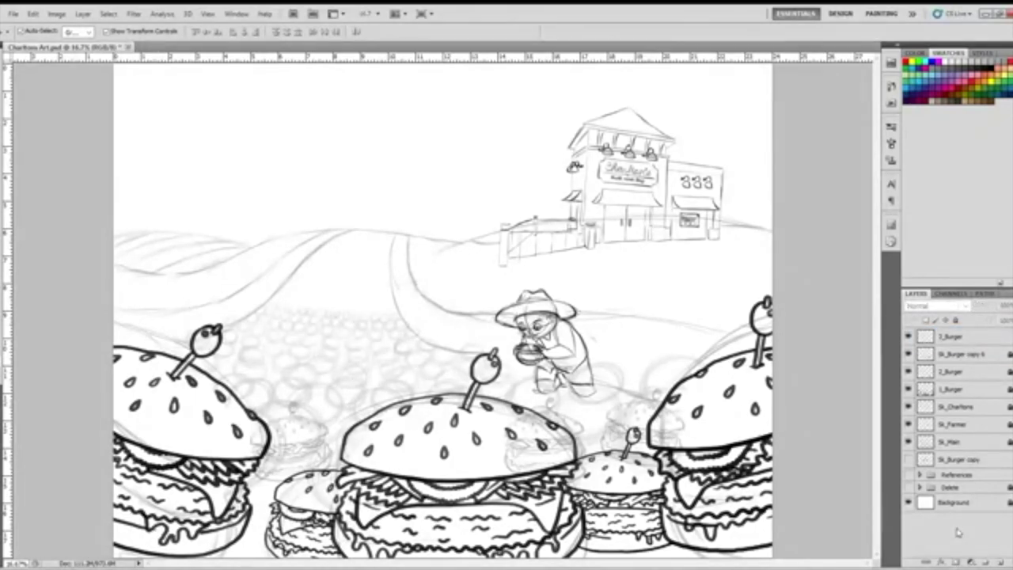
Set a smaller brush size, select the 3_Burger layer, and try a stroke above the small inked burger, undoing it.
key("ctrl+plus")
key("ctrl+plus")
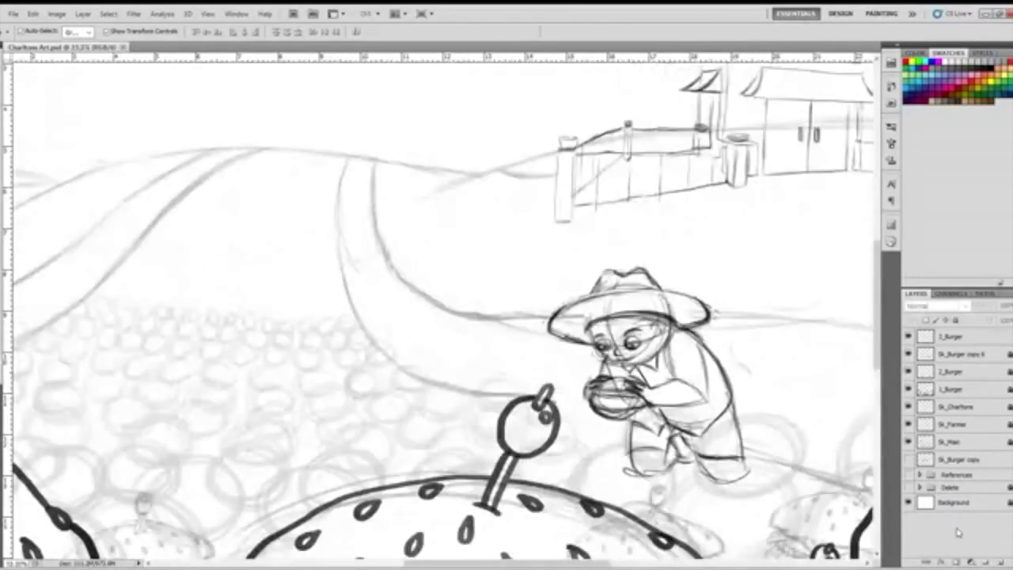
left_click_drag(878, 356, 885, 417)
left_click(681, 564)
left_click_drag(656, 564, 513, 565)
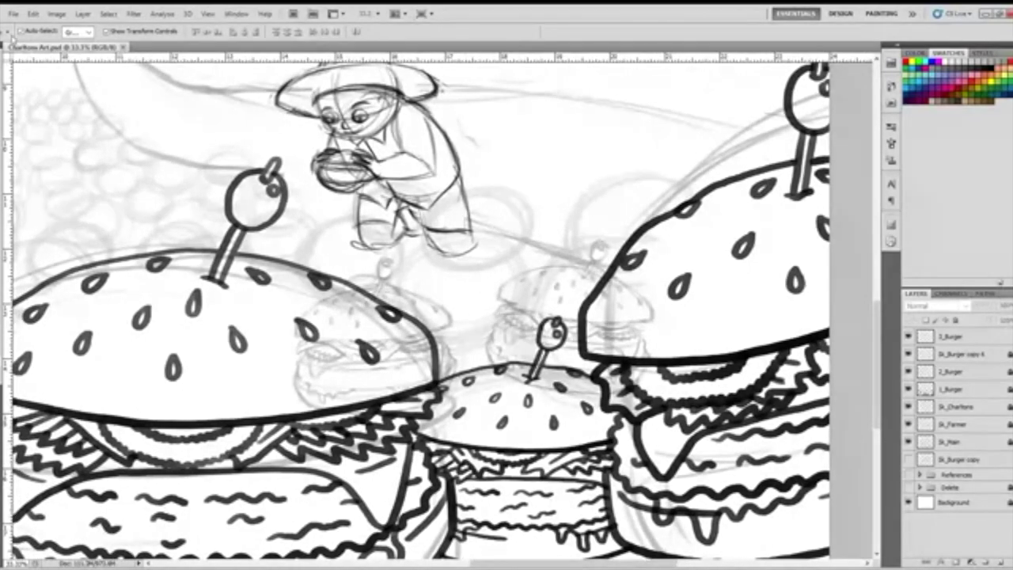
key("b")
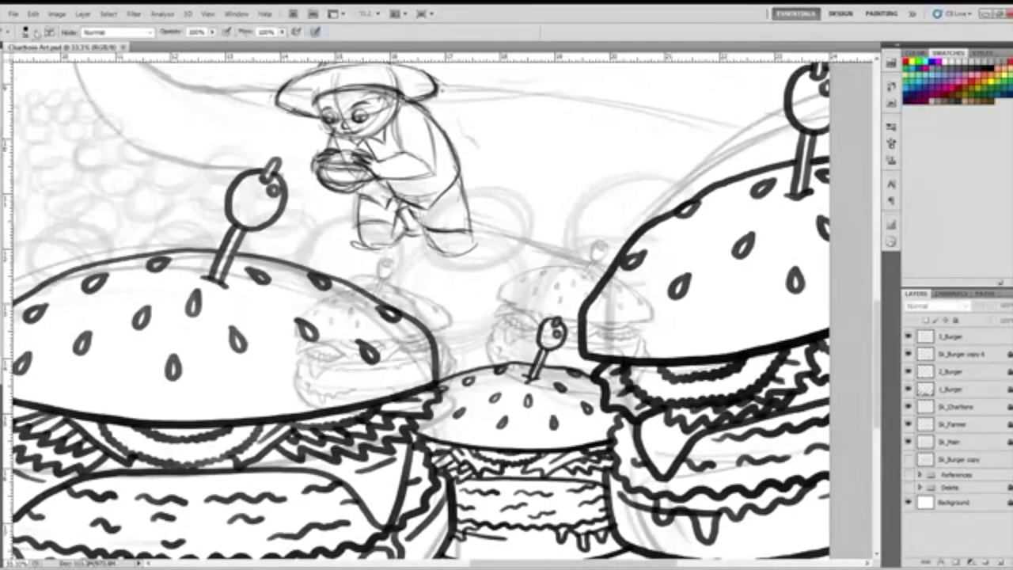
left_click(34, 32)
left_click_drag(16, 66, 7, 64)
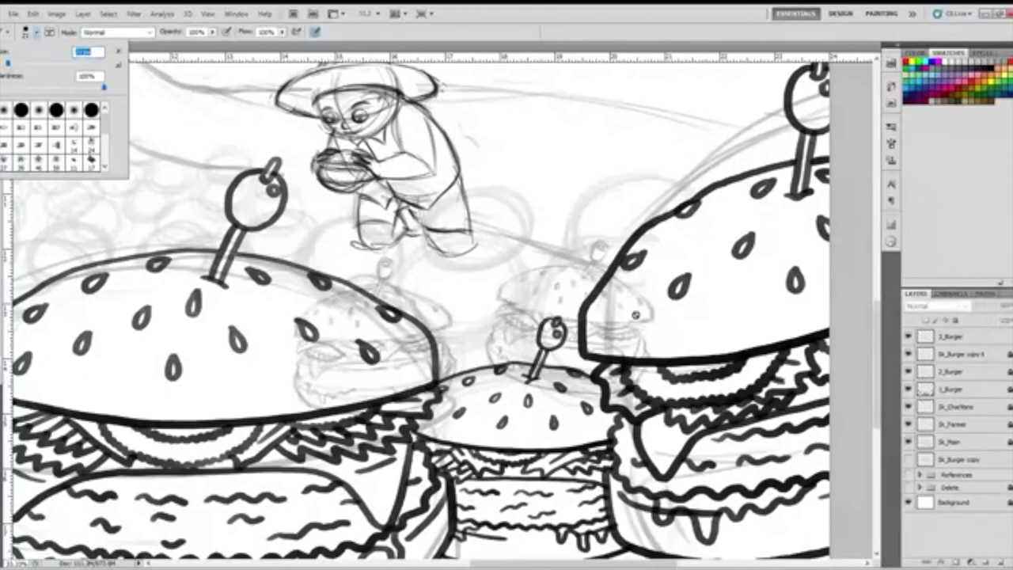
key("Return")
left_click(950, 338)
mouse_move(488, 355)
left_mouse_down()
mouse_move(512, 356)
mouse_move(540, 349)
left_mouse_up()
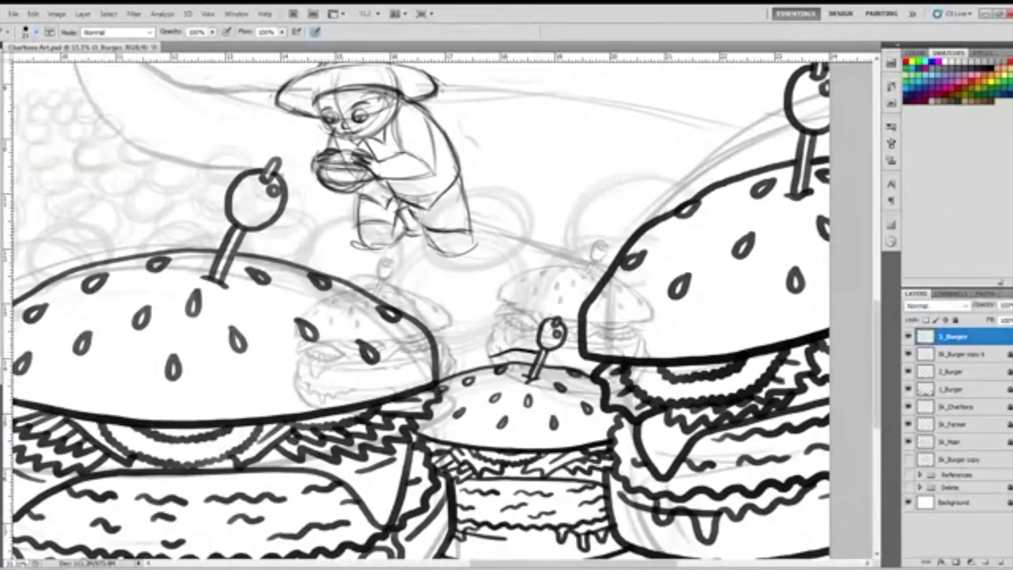
key("ctrl+z")
Reduce the brush size further for thinner linework, and test it with short strokes that are undone.
left_click(28, 33)
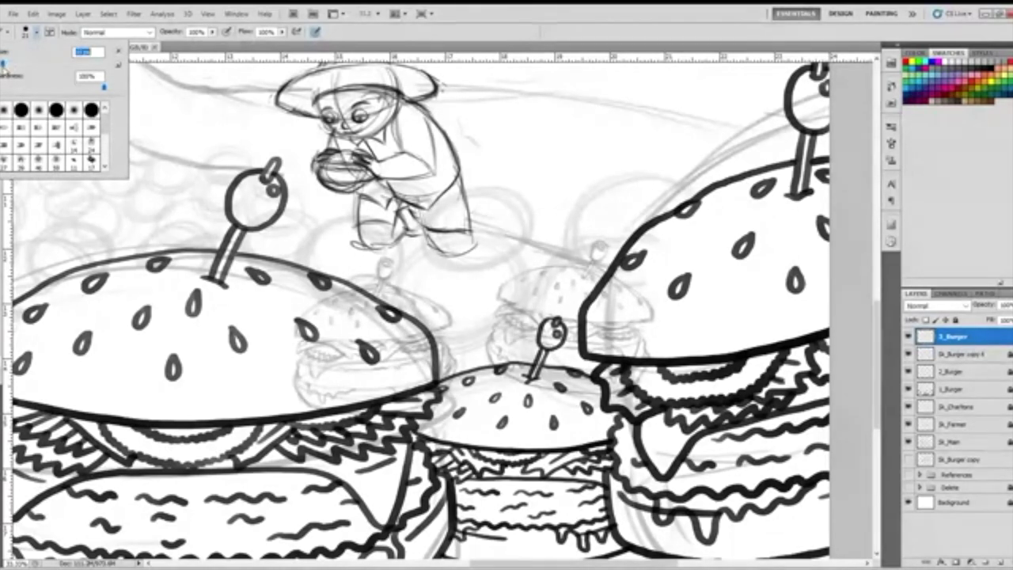
left_click_drag(4, 66, 2, 66)
key("Return")
mouse_move(471, 347)
left_mouse_down()
mouse_move(529, 346)
mouse_move(484, 354)
left_mouse_up()
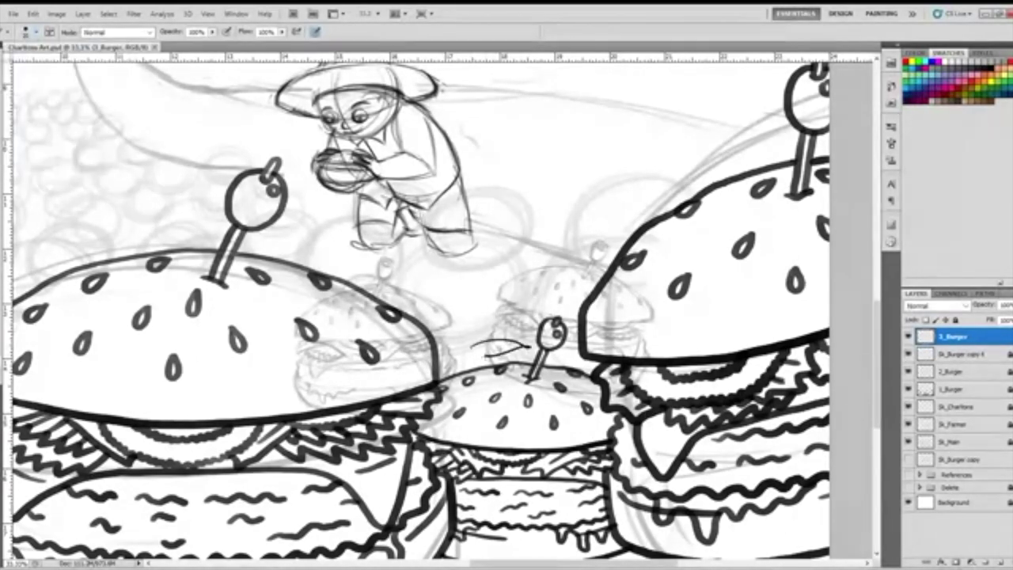
key("ctrl+z")
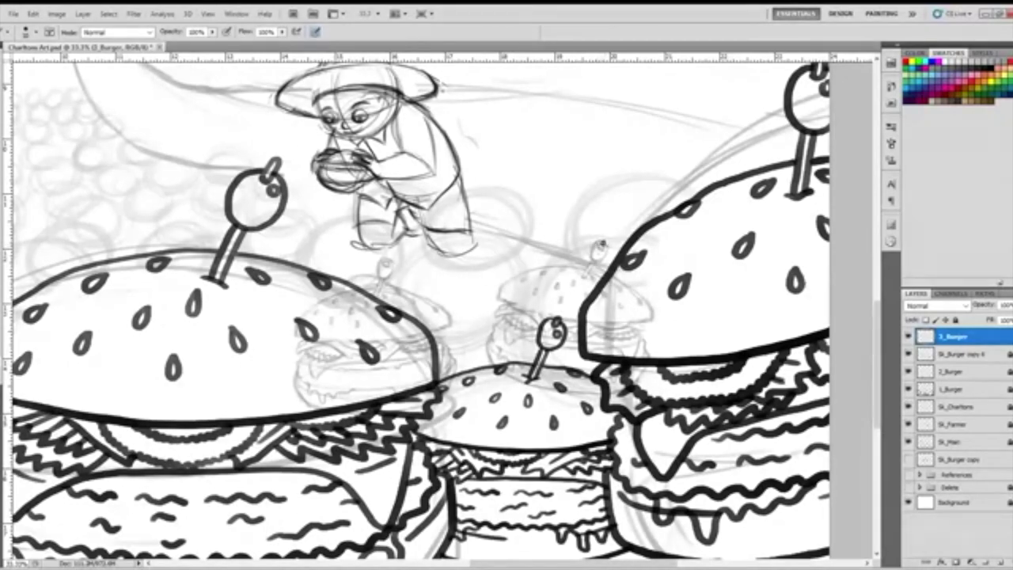
Ink the olive and toothpick on top of the small burger beside the large right-hand burger.
mouse_move(599, 242)
left_mouse_down()
mouse_move(599, 260)
mouse_move(599, 244)
left_mouse_up()
left_click_drag(596, 260, 580, 278)
key("ctrl+plus")
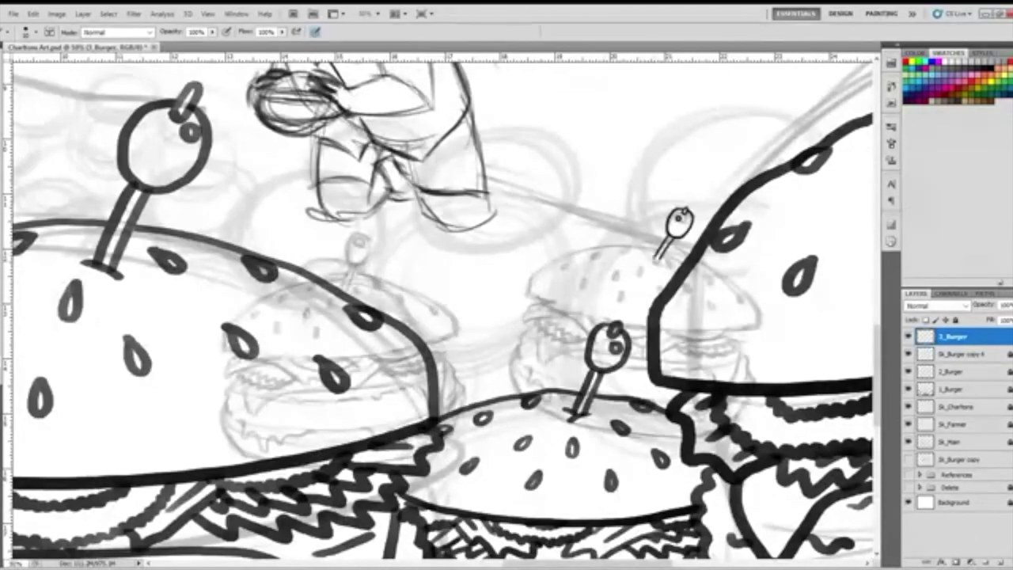
left_click_drag(661, 253, 655, 262)
Ink the sesame seeds and the visible top bun outline of the small burger beside the large right-hand burger.
left_click_drag(621, 254, 620, 255)
left_click(646, 247)
left_click(599, 270)
left_click_drag(601, 273, 603, 268)
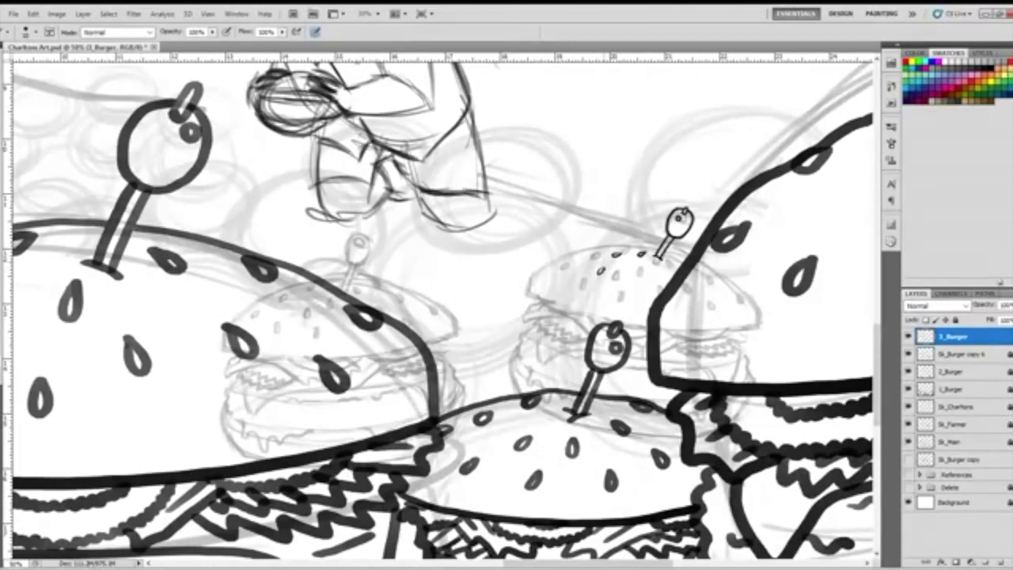
mouse_move(574, 270)
left_mouse_down()
mouse_move(611, 292)
mouse_move(637, 284)
left_mouse_up()
left_click_drag(594, 248, 590, 252)
left_click_drag(648, 305, 682, 266)
left_click_drag(546, 267, 545, 271)
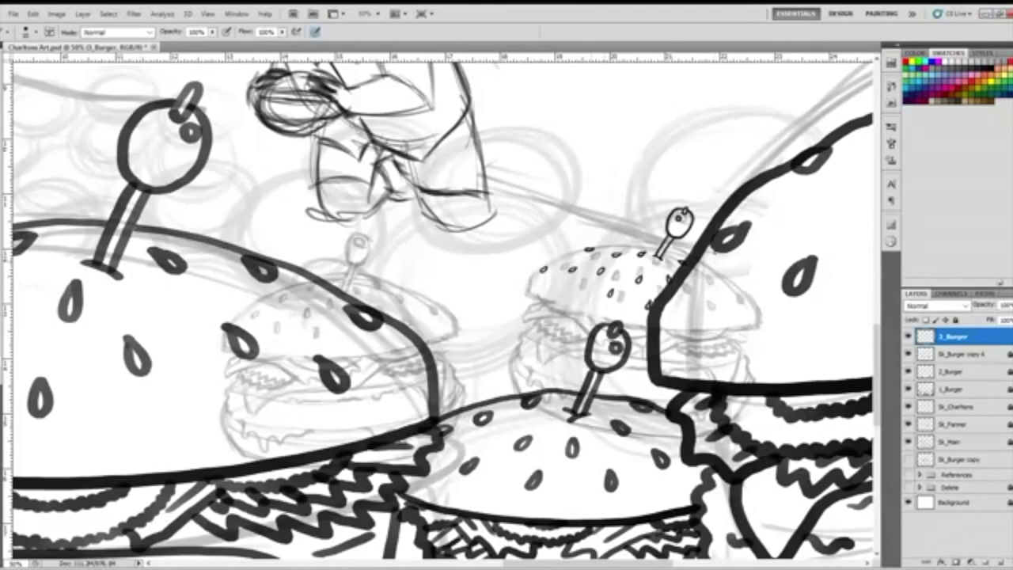
mouse_move(689, 259)
left_mouse_down()
mouse_move(595, 244)
mouse_move(546, 265)
mouse_move(526, 293)
mouse_move(584, 321)
mouse_move(651, 331)
left_mouse_up()
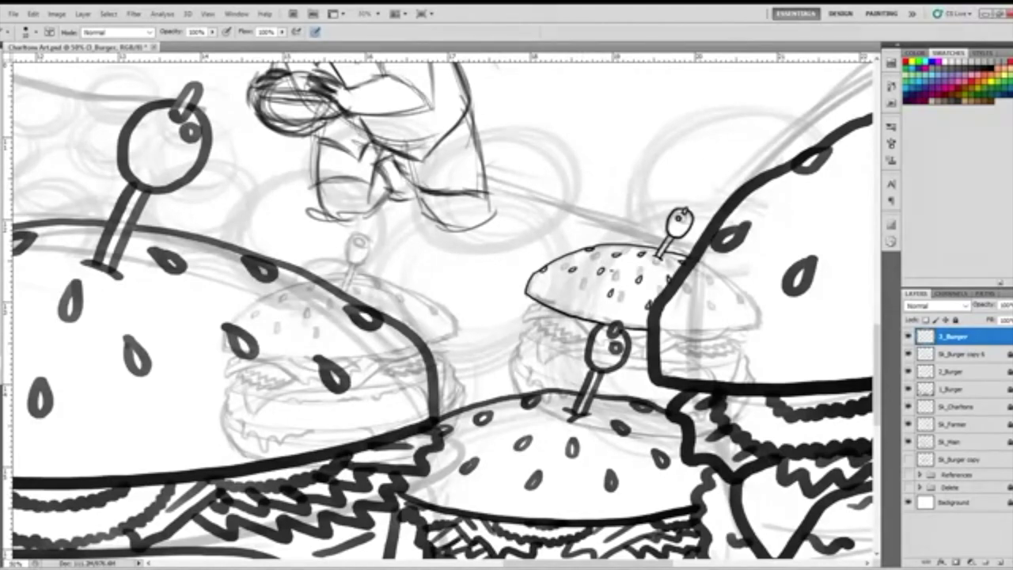
Ink the tomato edge and zigzag lettuce beneath that small burger's top bun, redrawing the first zigzag stroke.
left_click_drag(574, 320, 592, 334)
mouse_move(632, 343)
left_mouse_down()
mouse_move(648, 339)
mouse_move(635, 330)
left_mouse_up()
mouse_move(576, 316)
left_mouse_down()
mouse_move(528, 321)
mouse_move(533, 299)
mouse_move(537, 311)
left_mouse_up()
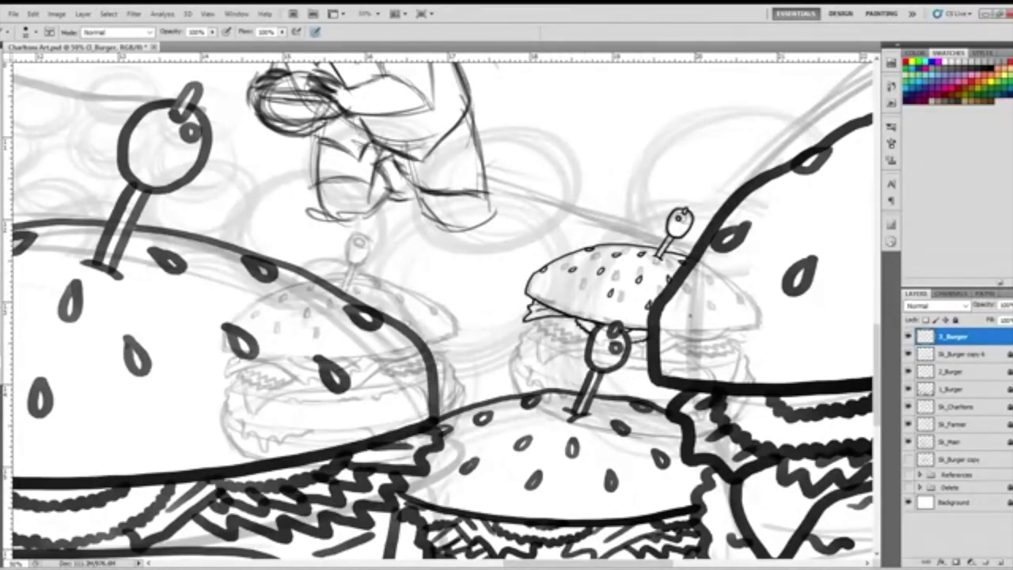
left_click_drag(545, 318, 590, 336)
key("ctrl+z")
left_click_drag(546, 315, 589, 338)
left_click_drag(537, 323, 589, 348)
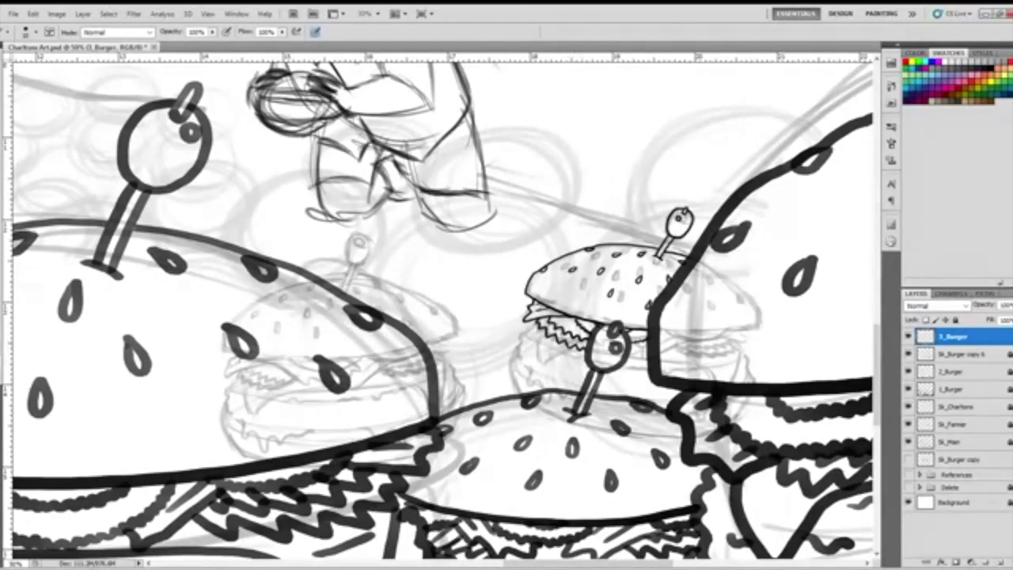
left_click_drag(557, 319, 578, 331)
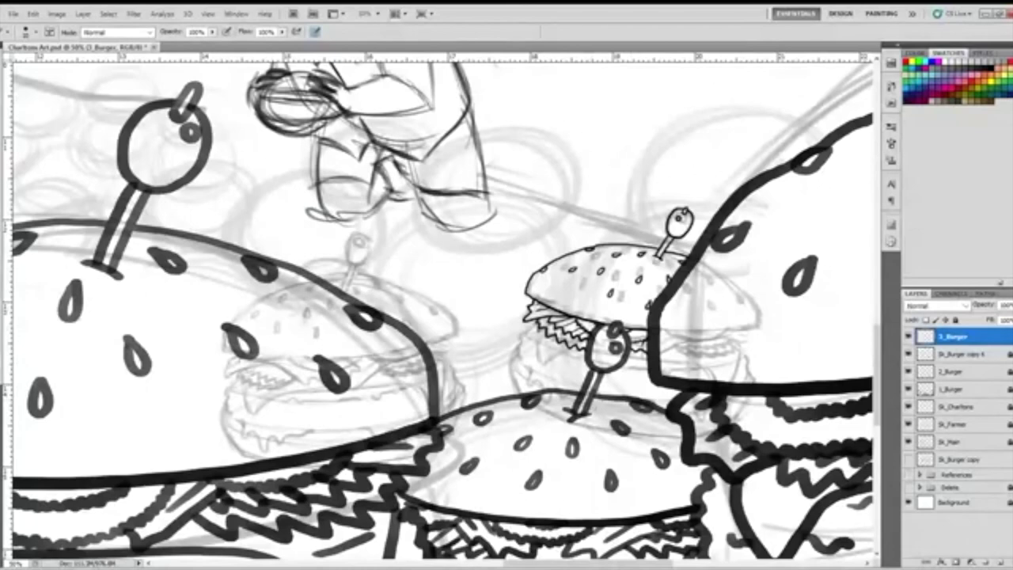
Ink the cheese corner and the wavy patty outline below the small right-hand burger's lettuce.
mouse_move(535, 339)
left_mouse_down()
mouse_move(543, 365)
mouse_move(582, 353)
left_mouse_up()
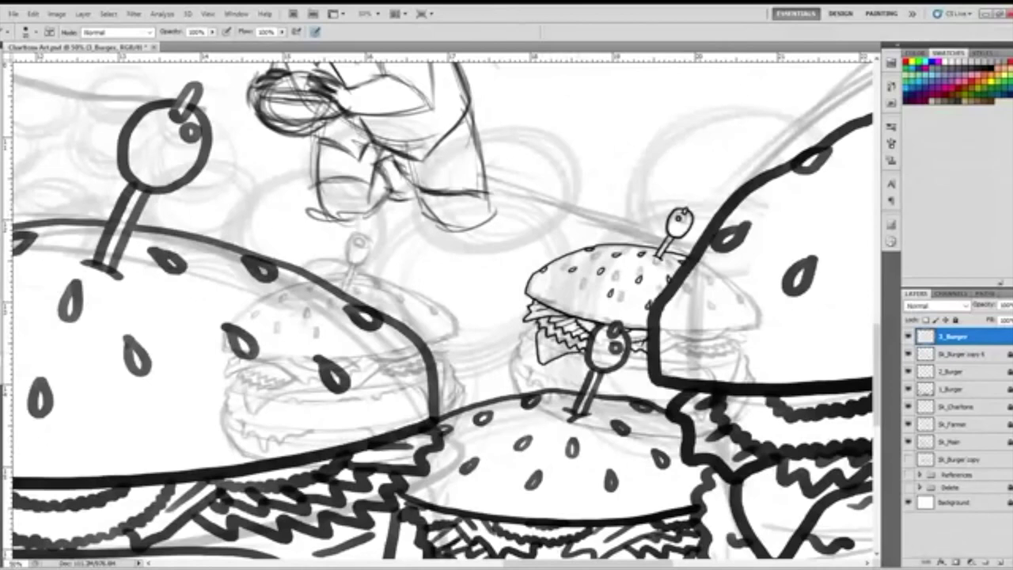
left_click_drag(634, 358, 650, 361)
mouse_move(539, 324)
left_mouse_down()
mouse_move(520, 350)
mouse_move(539, 373)
mouse_move(578, 391)
mouse_move(671, 403)
left_mouse_up()
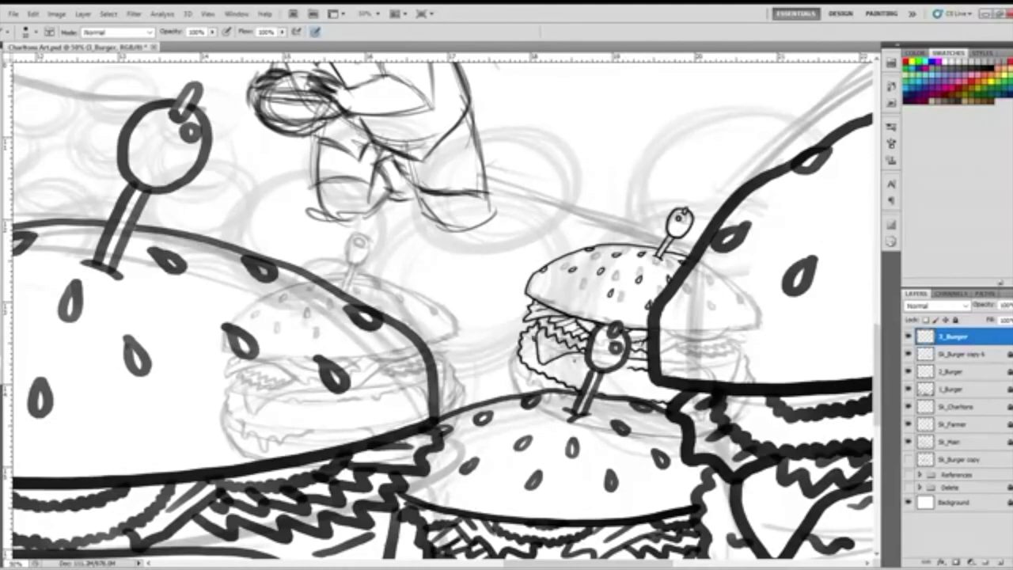
Add short wavy texture lines to the small burger's patty and ink the outer edge of its bottom bun.
left_click_drag(568, 358, 579, 361)
right_click(604, 375)
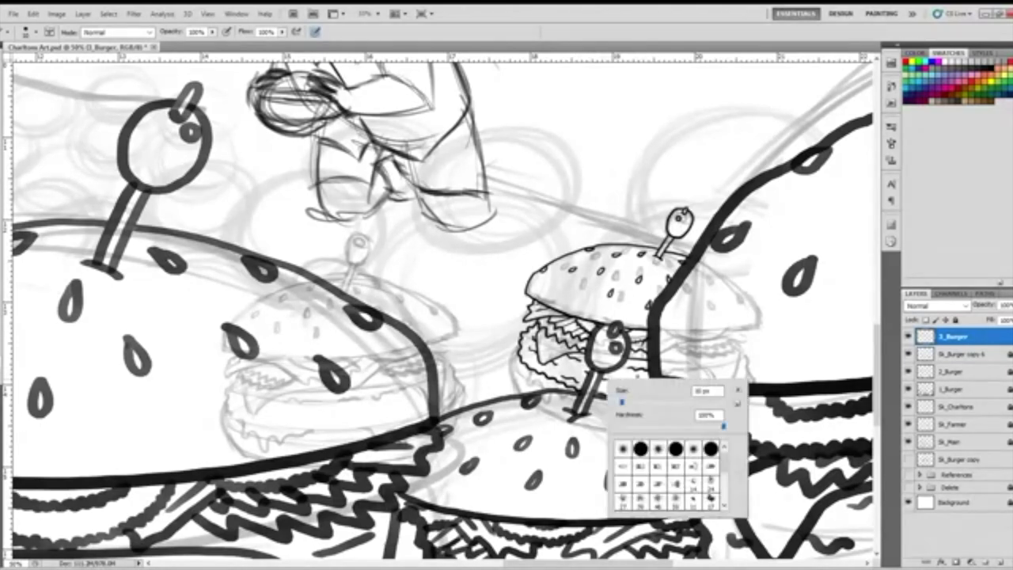
key("Escape")
left_click_drag(633, 390, 661, 394)
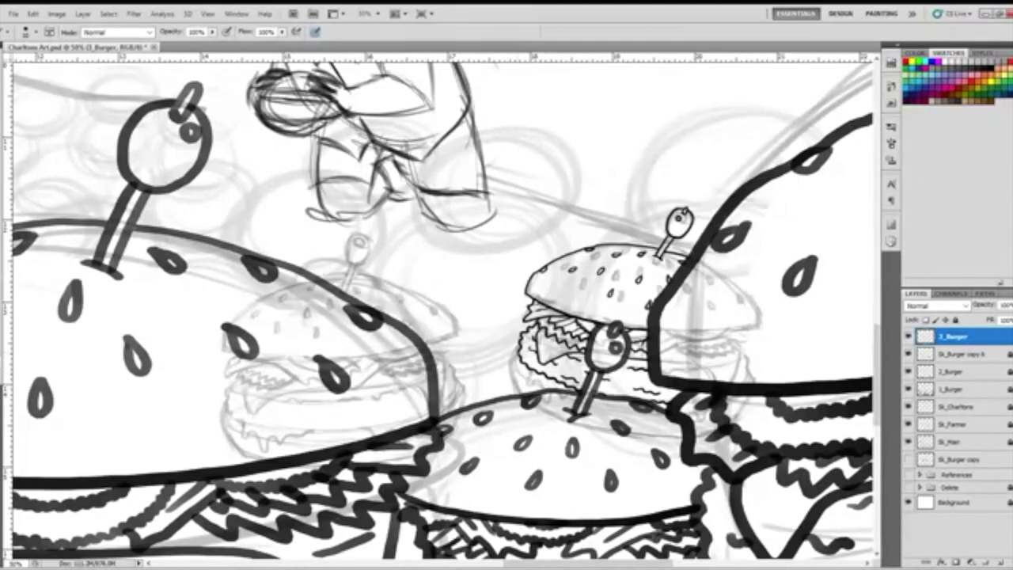
mouse_move(520, 347)
left_mouse_down()
mouse_move(509, 364)
mouse_move(523, 396)
left_mouse_up()
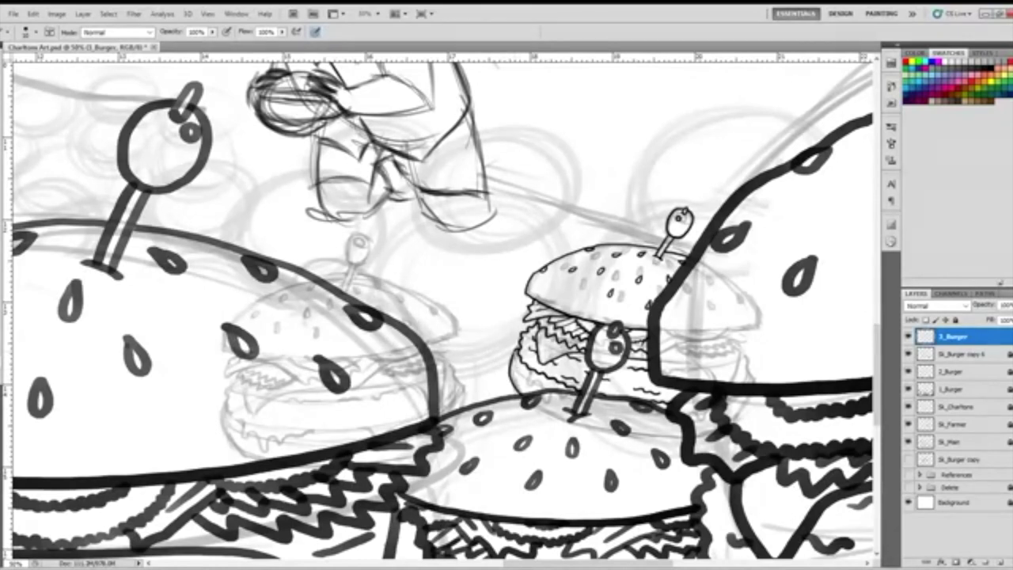
right_click(524, 375)
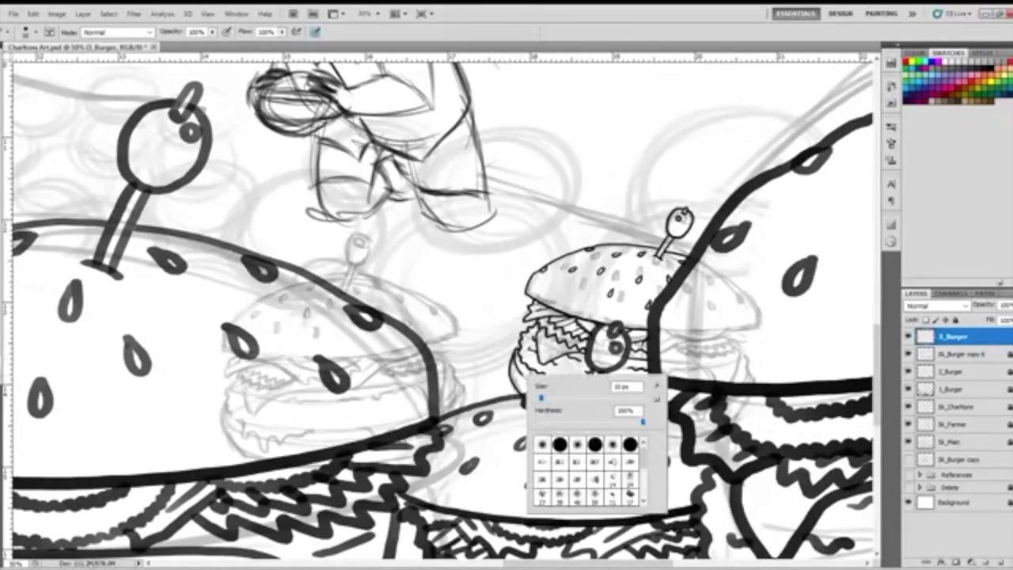
key("Return")
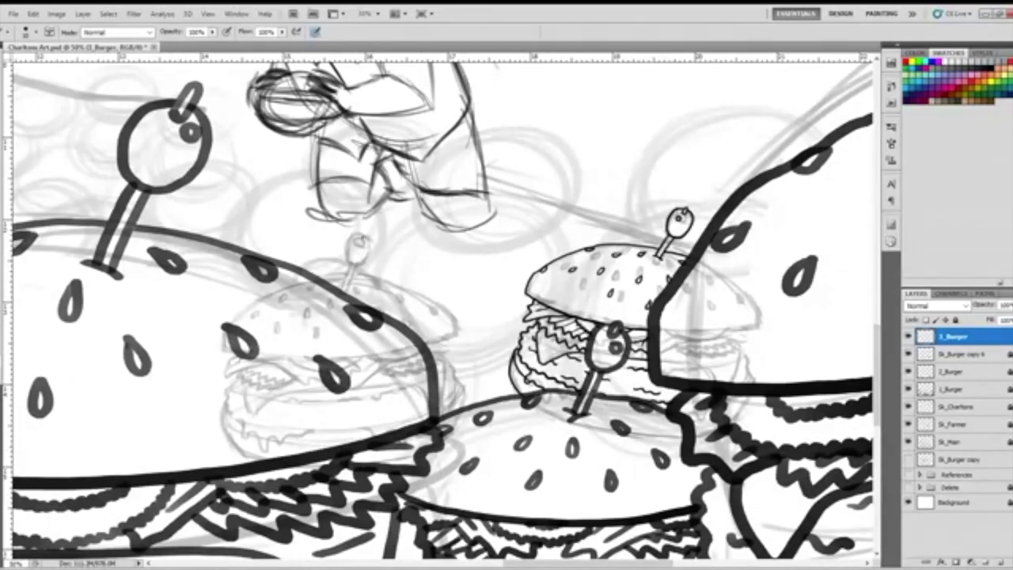
Ink the olive, toothpick, sesame seeds and visible bun outline of the small burger behind the large centre burger.
mouse_move(360, 236)
left_mouse_down()
mouse_move(345, 246)
mouse_move(346, 262)
mouse_move(370, 258)
mouse_move(364, 237)
mouse_move(345, 290)
left_mouse_up()
mouse_move(370, 289)
left_mouse_down()
mouse_move(381, 289)
mouse_move(374, 283)
left_mouse_up()
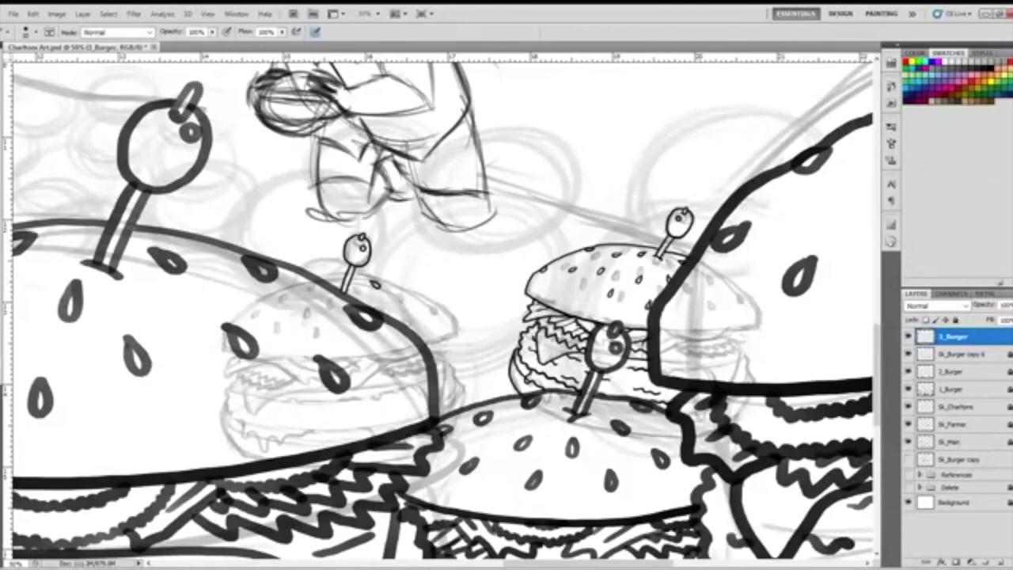
left_click_drag(407, 301, 411, 305)
mouse_move(400, 326)
left_mouse_down()
mouse_move(401, 316)
mouse_move(408, 328)
mouse_move(369, 301)
mouse_move(373, 308)
left_mouse_up()
mouse_move(425, 348)
left_mouse_down()
mouse_move(457, 327)
mouse_move(435, 301)
mouse_move(383, 280)
mouse_move(320, 278)
left_mouse_up()
left_click_drag(431, 343, 424, 346)
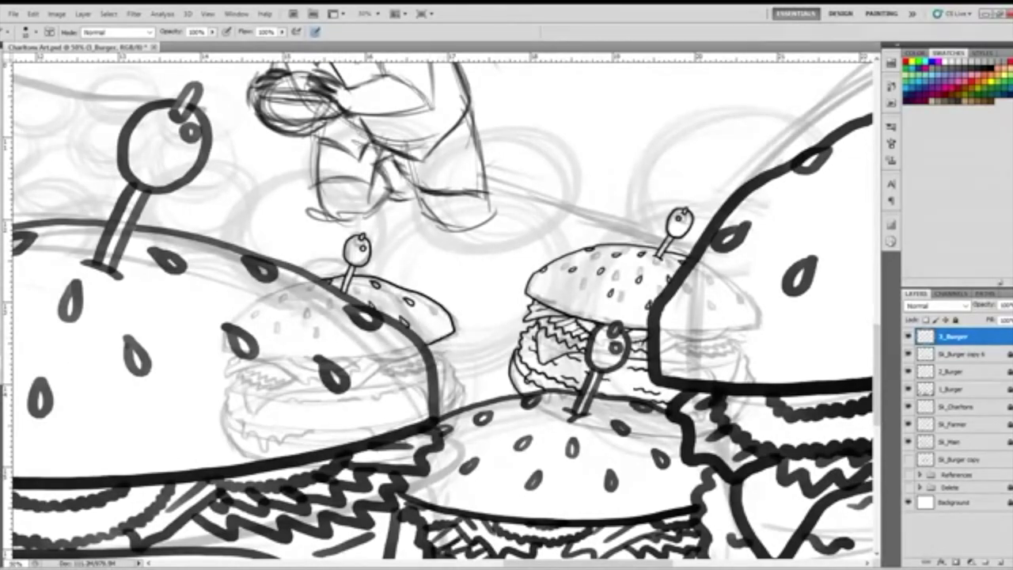
Ink the lettuce, patty and bottom bun edges that show past the large centre burger's right side.
left_click_drag(446, 350, 434, 357)
mouse_move(444, 352)
left_mouse_down()
mouse_move(437, 367)
mouse_move(432, 360)
mouse_move(446, 361)
left_mouse_up()
left_click_drag(443, 366, 440, 407)
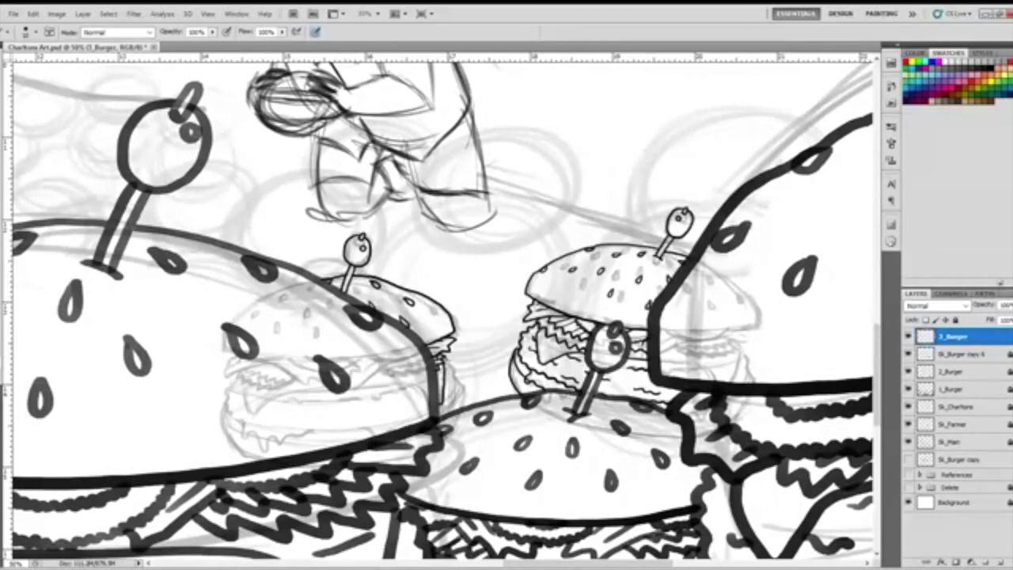
mouse_move(445, 357)
left_mouse_down()
mouse_move(460, 391)
mouse_move(439, 416)
left_mouse_up()
left_click_drag(453, 382, 445, 398)
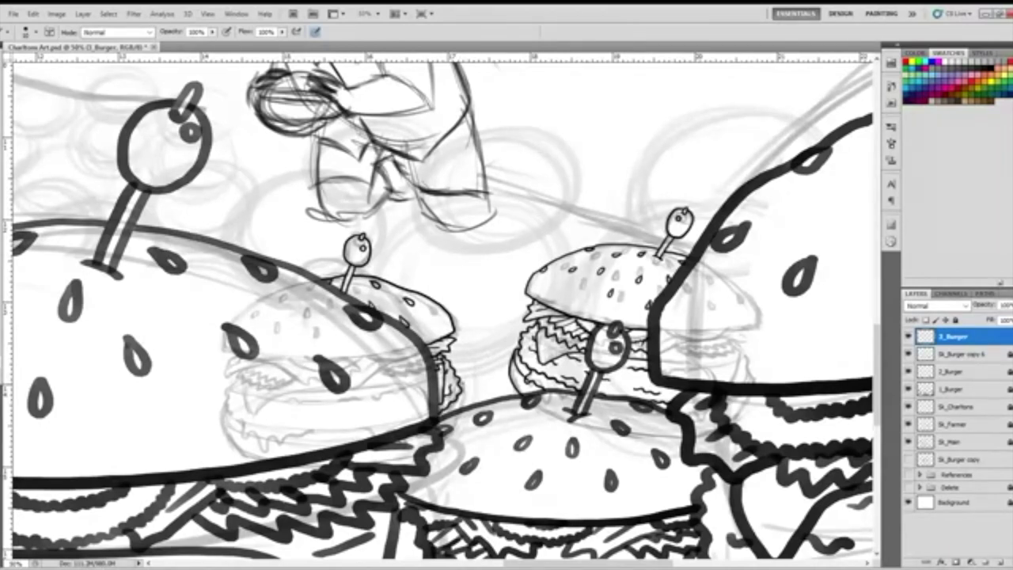
left_click_drag(456, 378, 466, 410)
Ink the olive and toothpick of the small burger between the two large left-hand burgers, redrawing the toothpick lines.
key("ctrl+minus")
key("ctrl+minus")
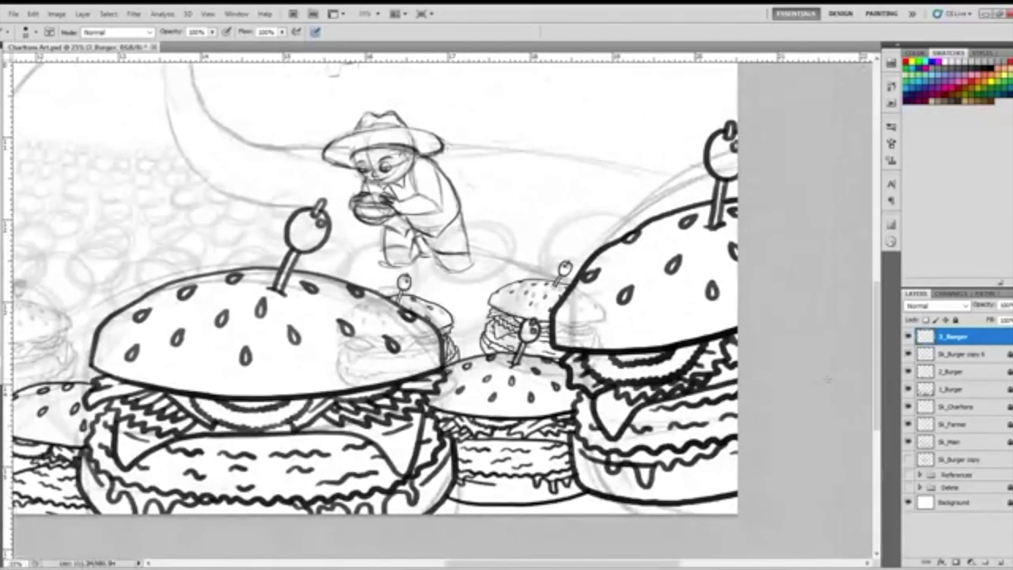
left_click_drag(666, 564, 565, 565)
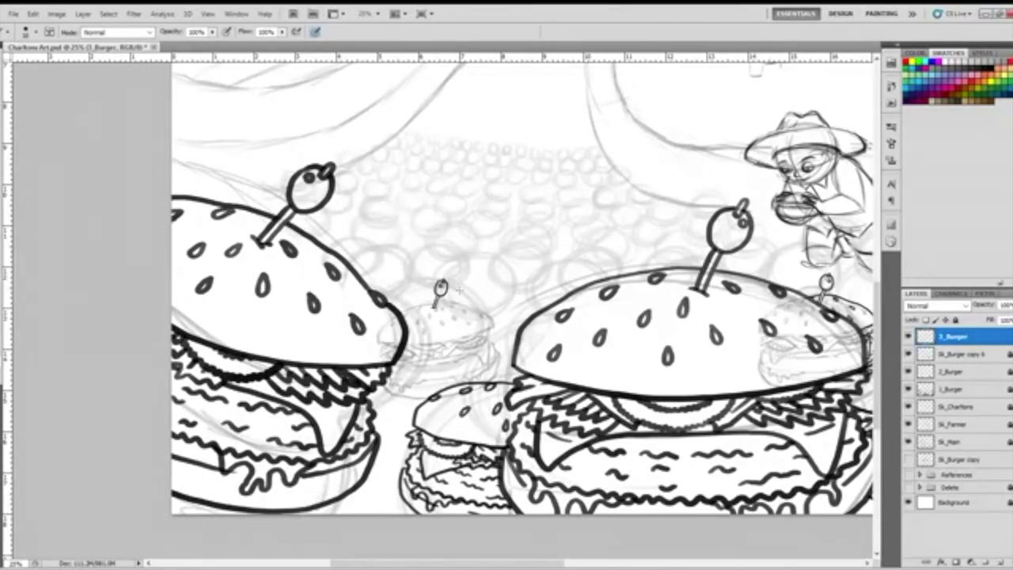
scroll(459, 290, "up", 4)
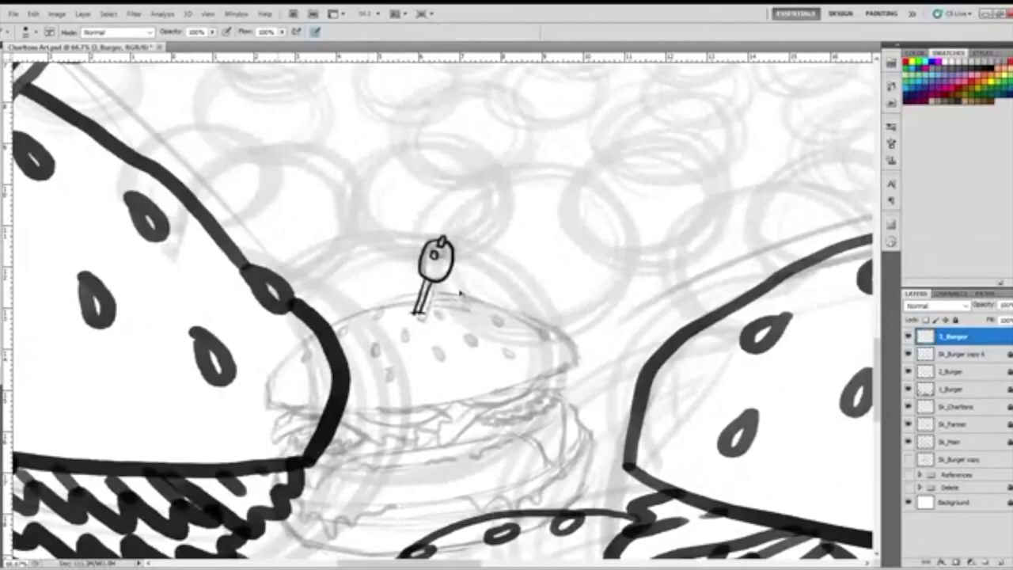
key("ctrl+alt+z")
key("ctrl+alt+z")
left_click_drag(429, 283, 422, 319)
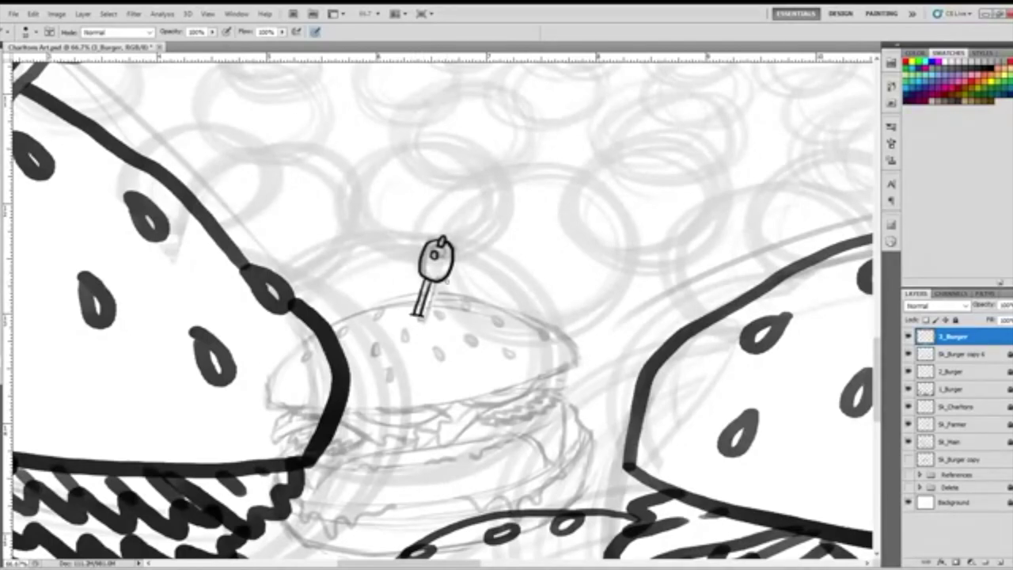
Ink the sesame seeds and the visible top bun outline of the small burger between the large left-hand burgers.
left_click_drag(885, 386, 878, 403)
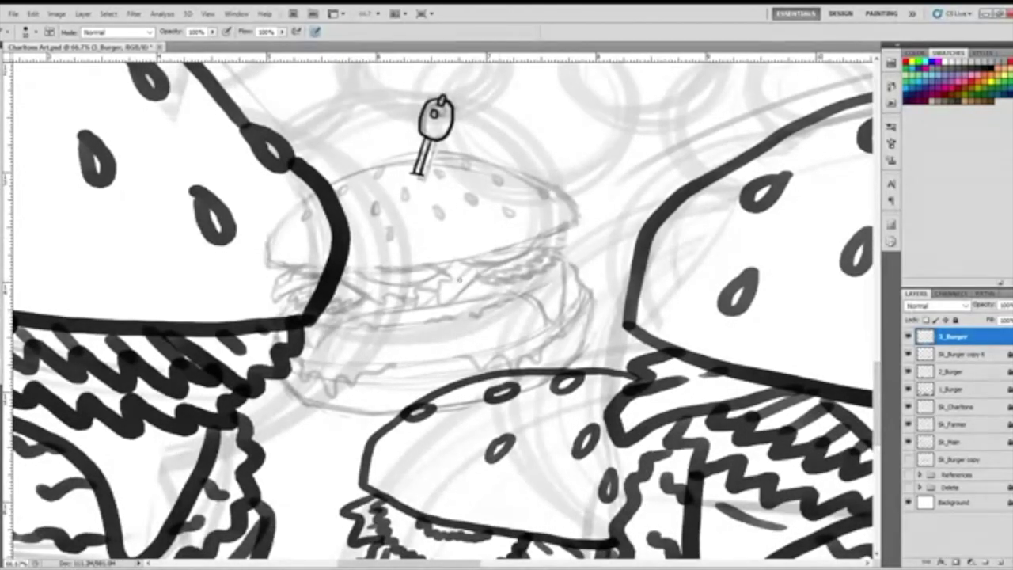
mouse_move(393, 165)
left_mouse_down()
mouse_move(398, 203)
mouse_move(449, 210)
mouse_move(442, 196)
mouse_move(468, 170)
mouse_move(512, 199)
mouse_move(502, 193)
mouse_move(520, 171)
mouse_move(508, 167)
left_mouse_up()
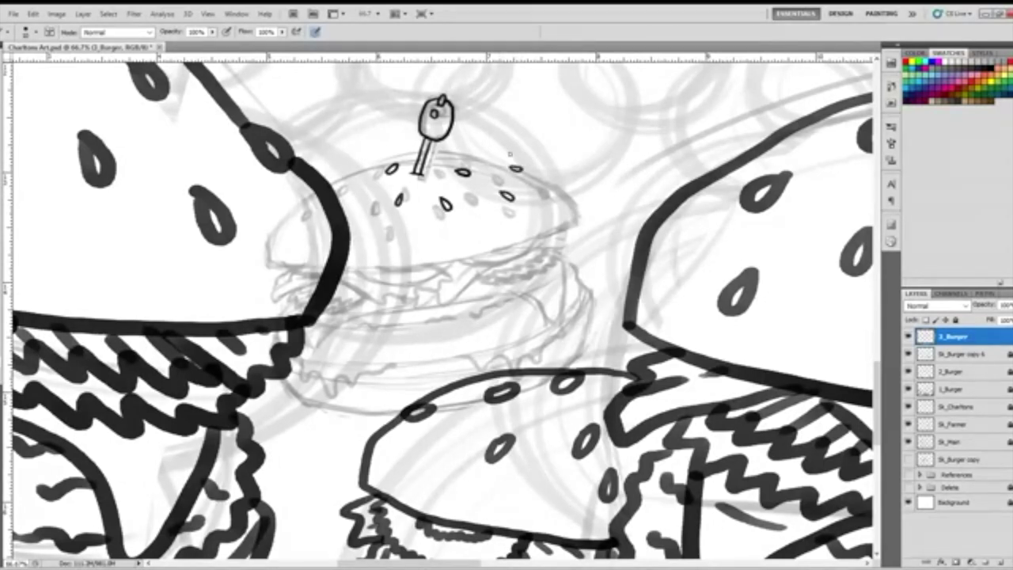
mouse_move(353, 174)
left_mouse_down()
mouse_move(339, 180)
mouse_move(353, 176)
left_mouse_up()
left_click_drag(353, 217, 353, 224)
left_click_drag(421, 230, 424, 229)
mouse_move(574, 225)
left_mouse_down()
mouse_move(561, 188)
mouse_move(486, 160)
mouse_move(416, 158)
mouse_move(330, 183)
left_mouse_up()
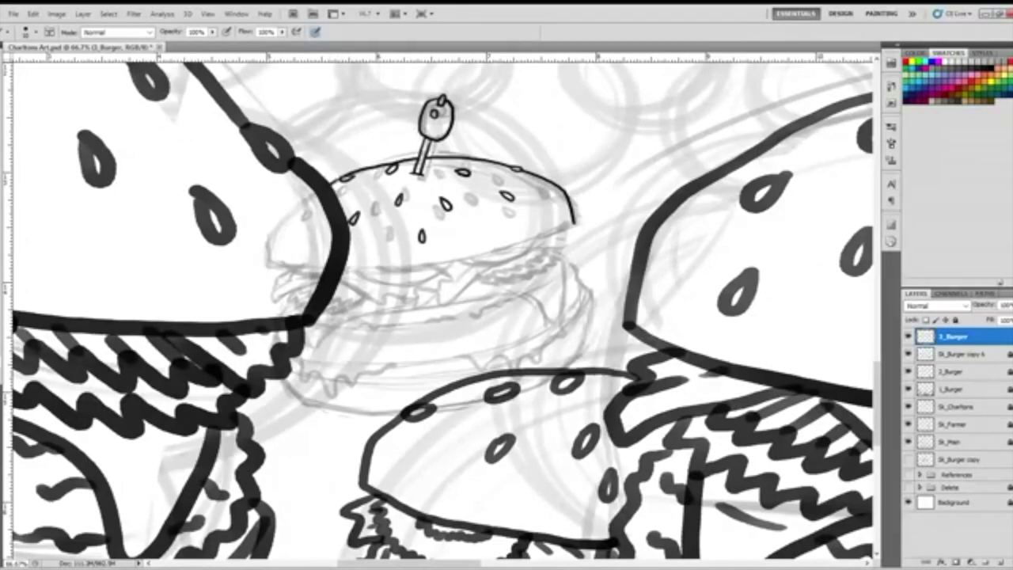
mouse_move(575, 223)
left_mouse_down()
mouse_move(467, 255)
mouse_move(340, 273)
left_mouse_up()
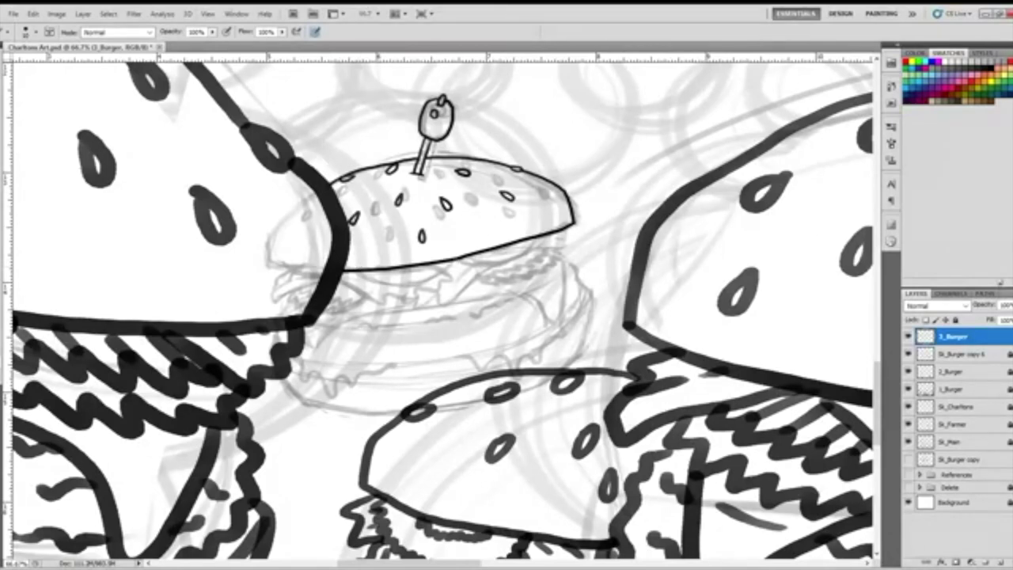
Ink two scalloped tomato slices peeking out beneath the top bun of the same small burger.
mouse_move(453, 260)
left_mouse_down()
mouse_move(513, 260)
mouse_move(544, 236)
left_mouse_up()
left_click_drag(487, 251, 524, 241)
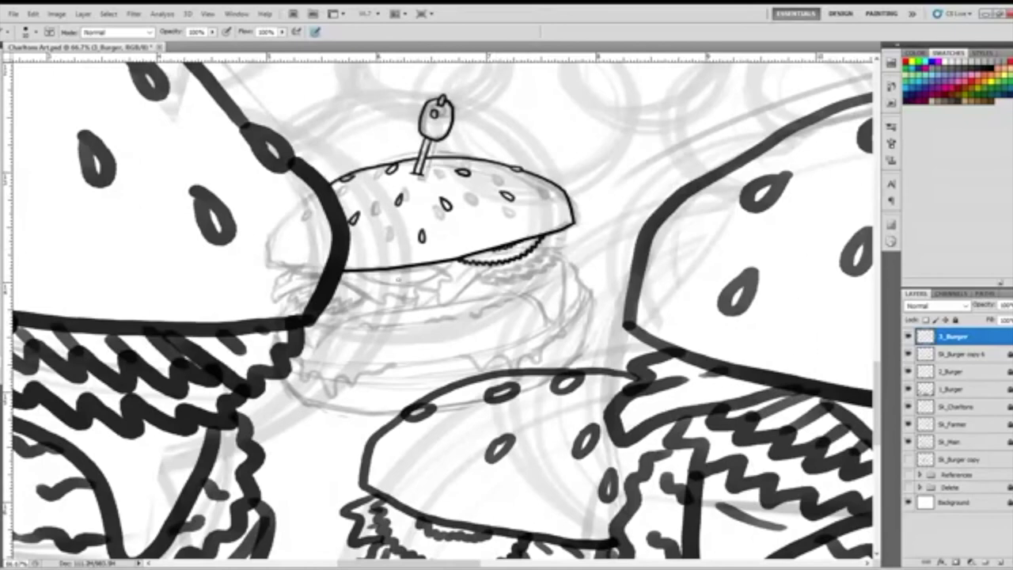
mouse_move(399, 268)
left_mouse_down()
mouse_move(335, 286)
mouse_move(378, 271)
left_mouse_up()
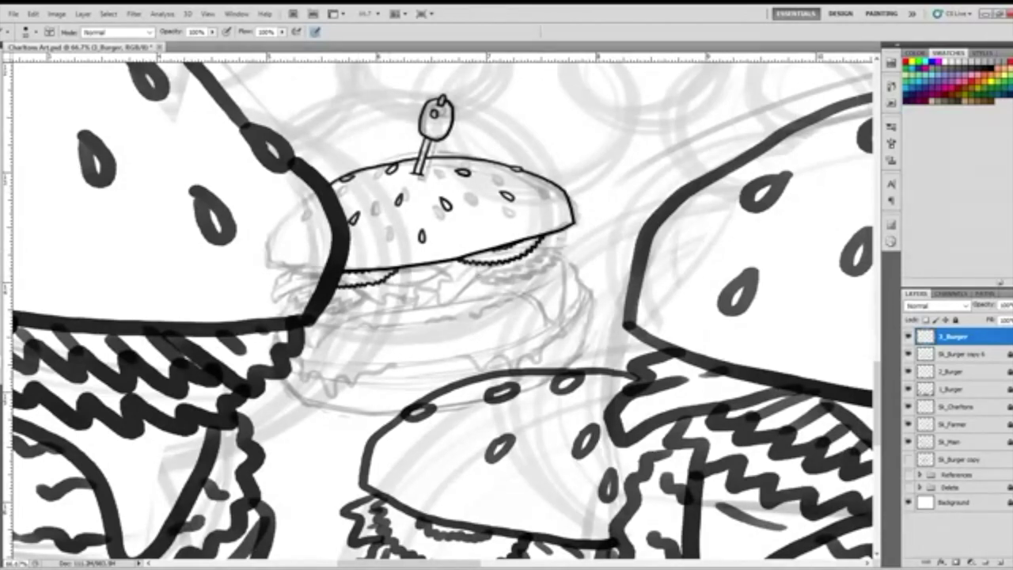
right_click(376, 295)
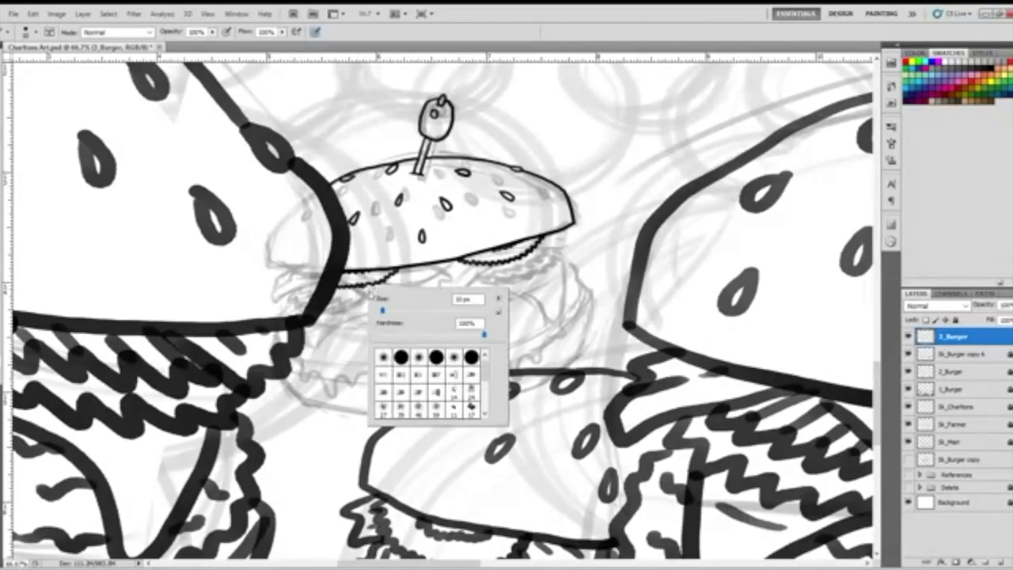
key("Escape")
Ink the jagged lettuce leaves and their folds below the tomato slices, out to the bun's right end.
mouse_move(360, 286)
left_mouse_down()
mouse_move(395, 296)
mouse_move(459, 273)
mouse_move(456, 264)
left_mouse_up()
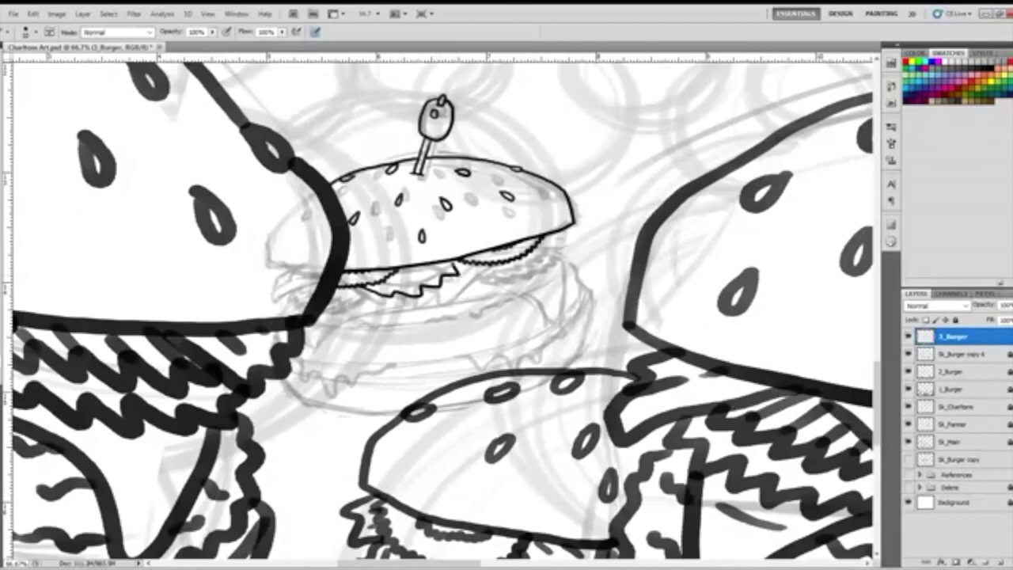
left_click_drag(387, 285, 524, 241)
mouse_move(432, 287)
left_mouse_down()
mouse_move(456, 296)
mouse_move(486, 274)
mouse_move(494, 282)
mouse_move(511, 261)
left_mouse_up()
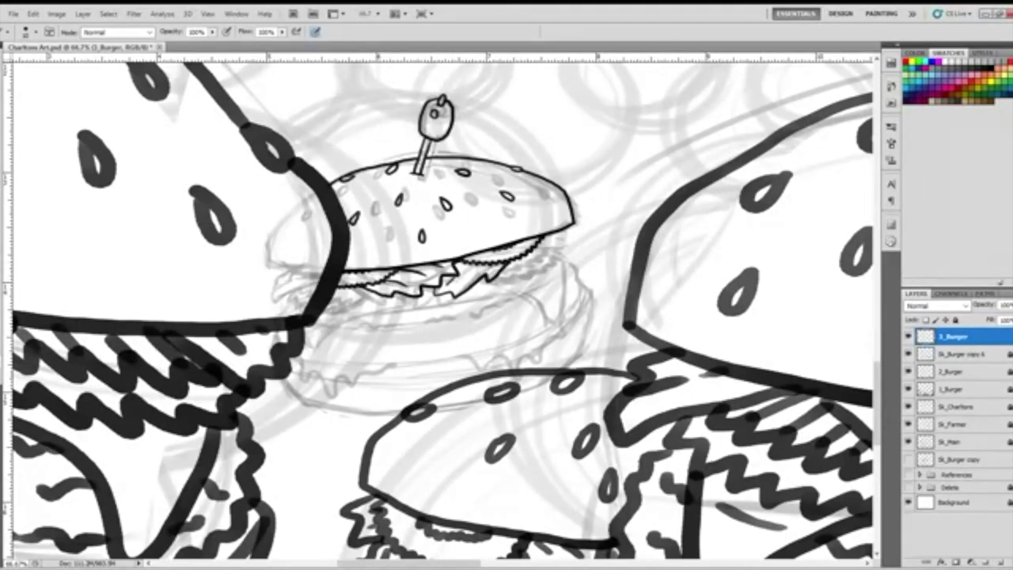
left_click_drag(469, 279, 482, 267)
mouse_move(540, 244)
left_mouse_down()
mouse_move(577, 241)
mouse_move(573, 223)
mouse_move(563, 234)
left_mouse_up()
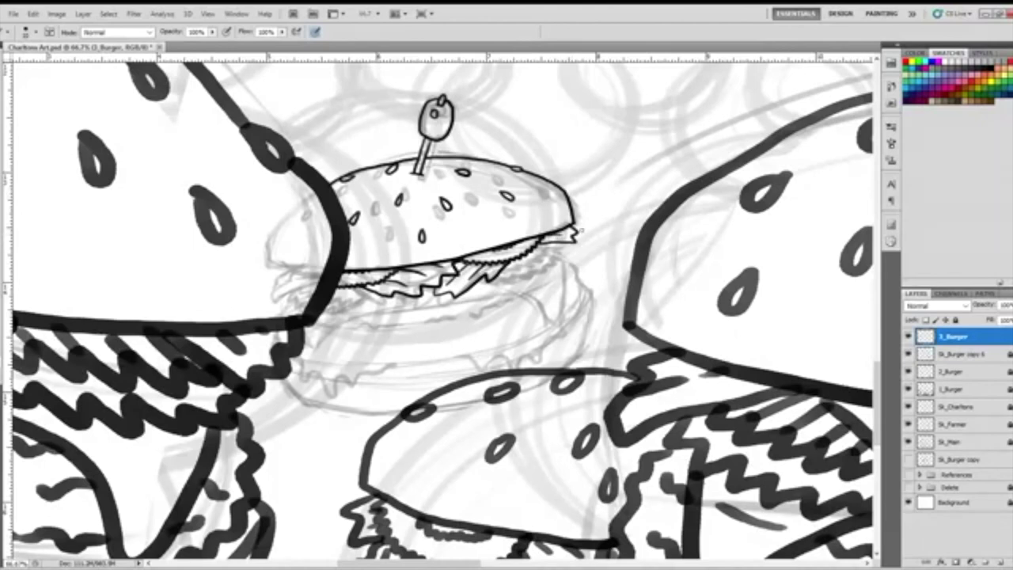
left_click_drag(503, 273, 559, 243)
Try a second zigzag lettuce row under the bun's right end, and undo it.
mouse_move(491, 275)
left_mouse_down()
mouse_move(514, 288)
mouse_move(555, 264)
mouse_move(565, 242)
left_mouse_up()
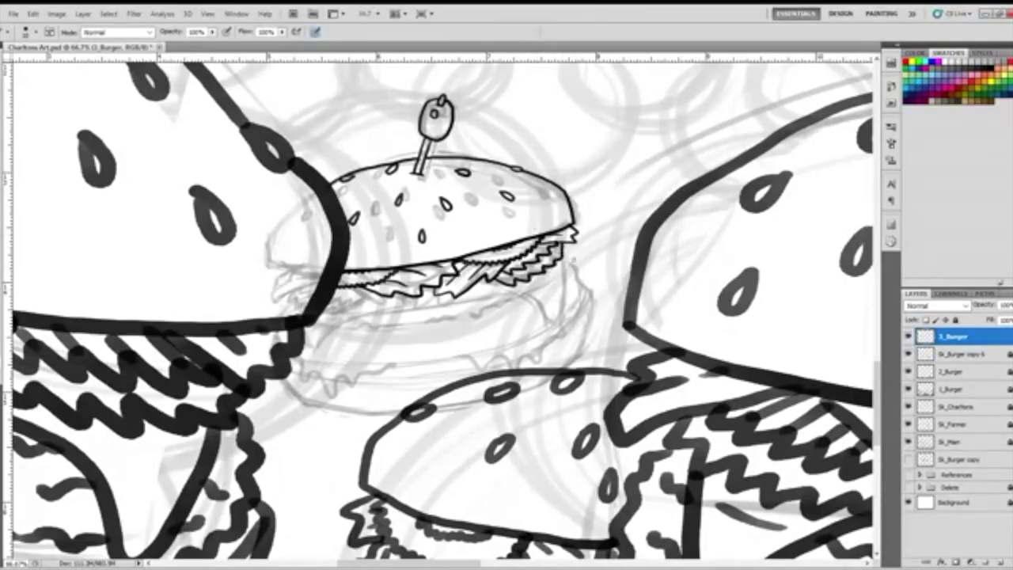
key("e")
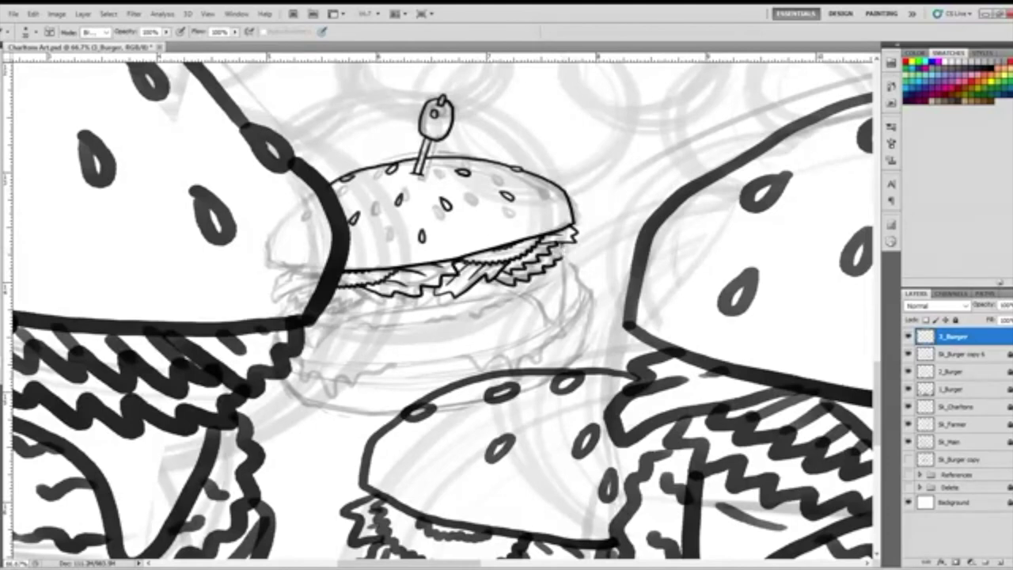
key("ctrl+alt+z")
key("ctrl+alt+z")
key("b")
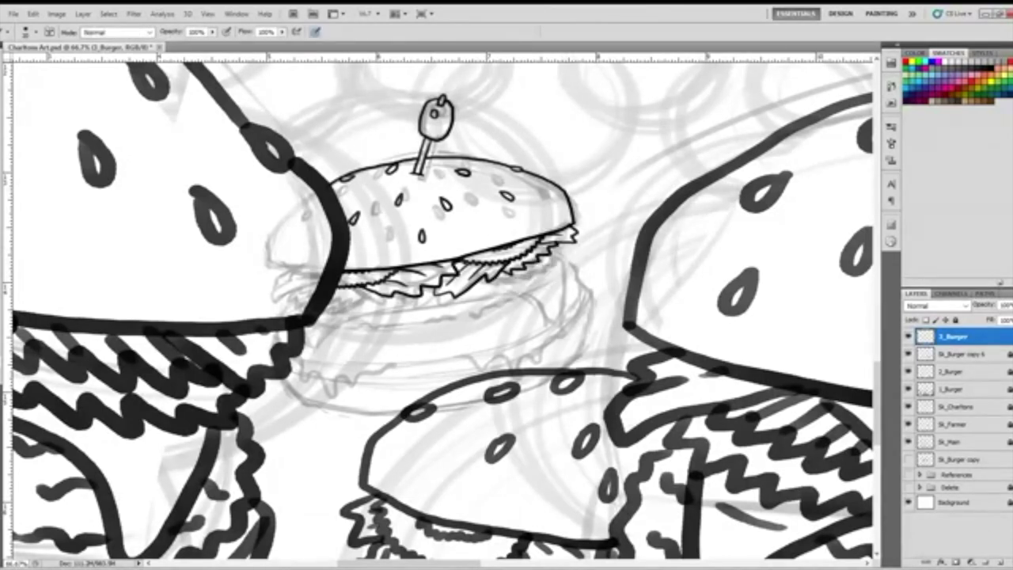
Ink lower zigzag lettuce rows at both ends of the small burger, plus the cheese slice with two drooping corners beneath them.
mouse_move(502, 282)
left_mouse_down()
mouse_move(521, 284)
mouse_move(560, 261)
mouse_move(566, 242)
left_mouse_up()
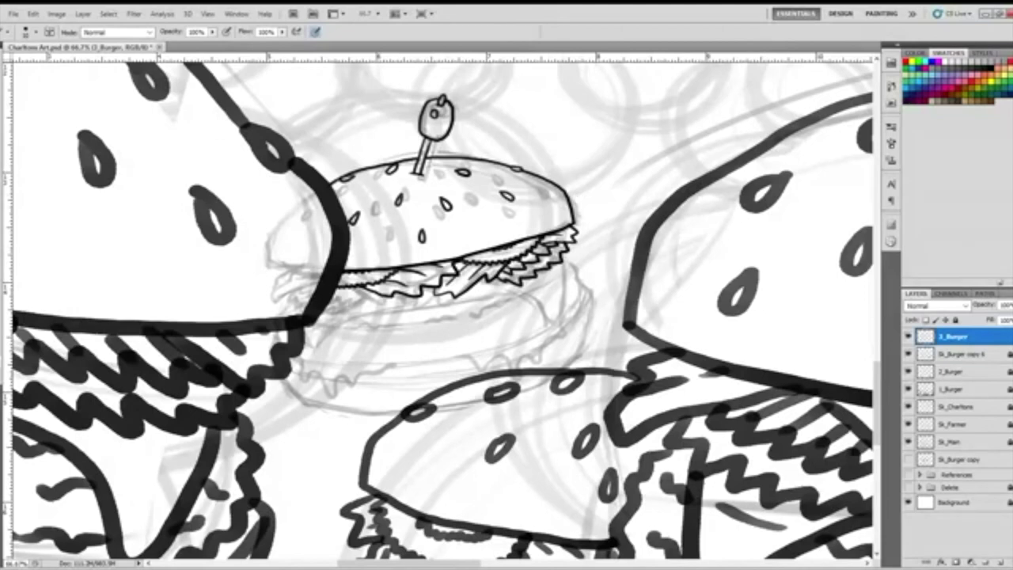
mouse_move(331, 298)
left_mouse_down()
mouse_move(378, 293)
mouse_move(333, 308)
mouse_move(354, 310)
mouse_move(388, 296)
mouse_move(352, 288)
left_mouse_up()
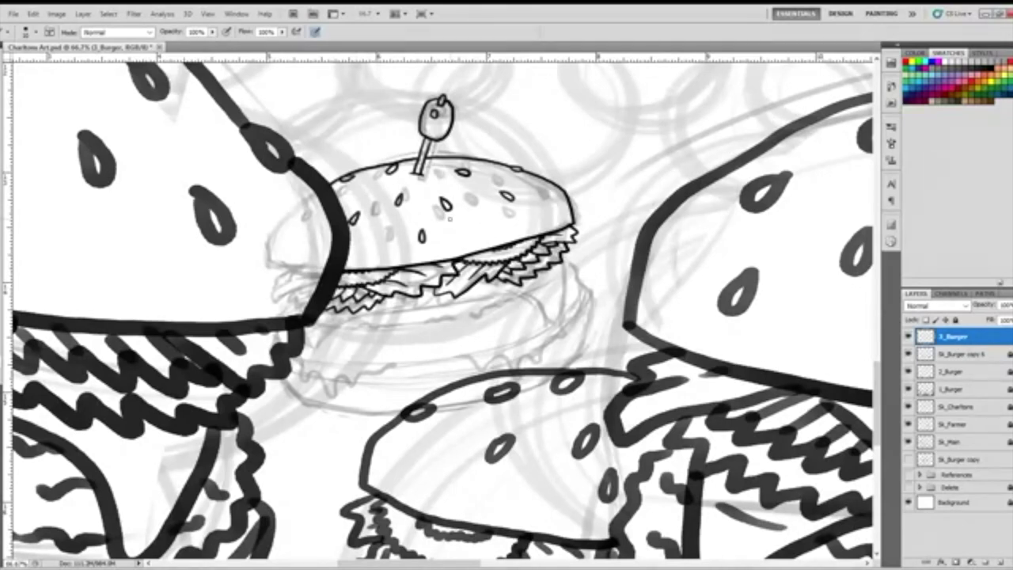
mouse_move(564, 261)
left_mouse_down()
mouse_move(557, 321)
mouse_move(507, 293)
mouse_move(365, 315)
mouse_move(309, 353)
mouse_move(304, 333)
left_mouse_up()
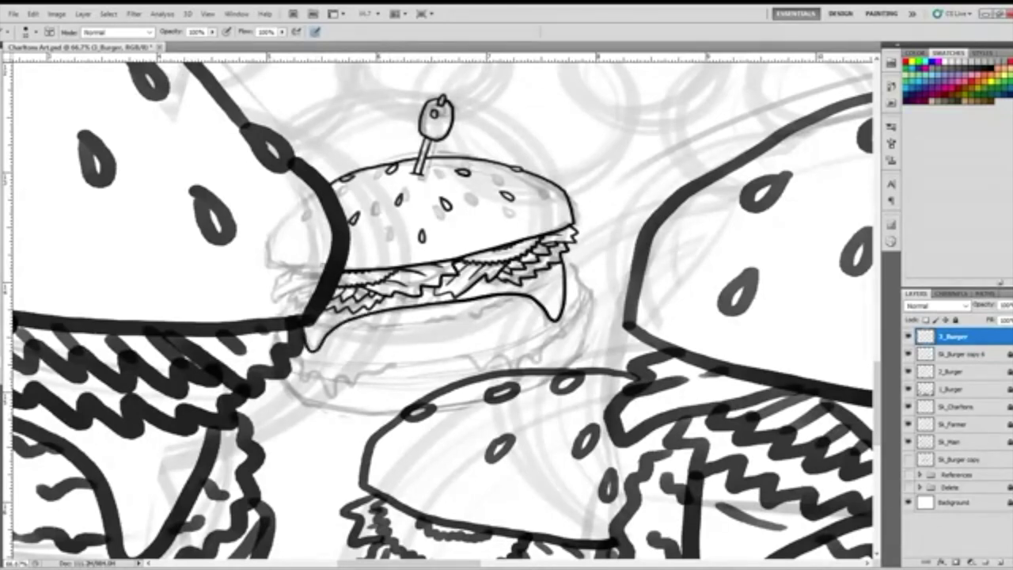
Ink the small burger's bumpy patty edge and fill the patty with short wavy texture lines.
mouse_move(559, 254)
left_mouse_down()
mouse_move(585, 294)
mouse_move(573, 322)
mouse_move(507, 351)
mouse_move(419, 366)
mouse_move(289, 360)
left_mouse_up()
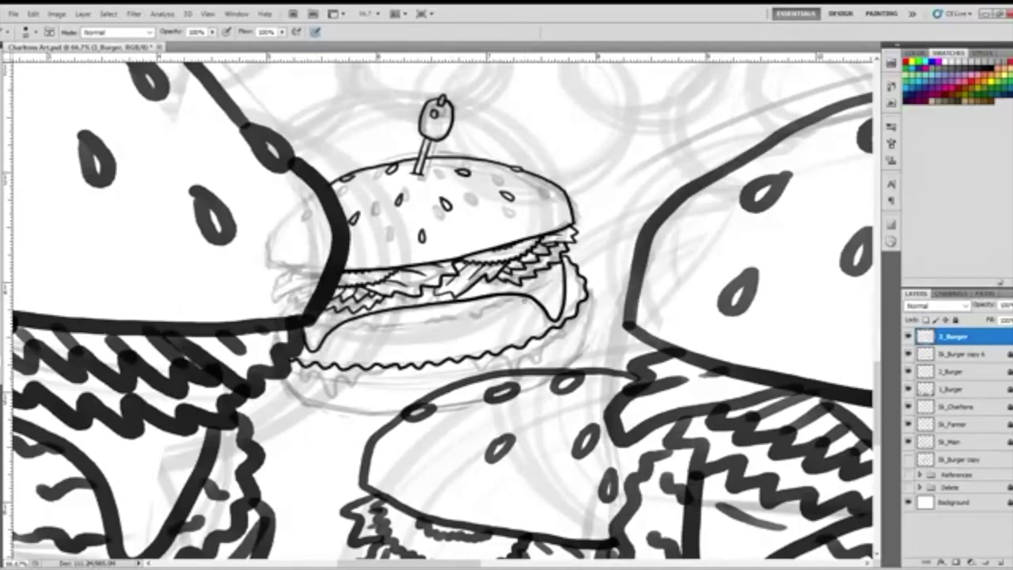
left_click_drag(508, 301, 339, 327)
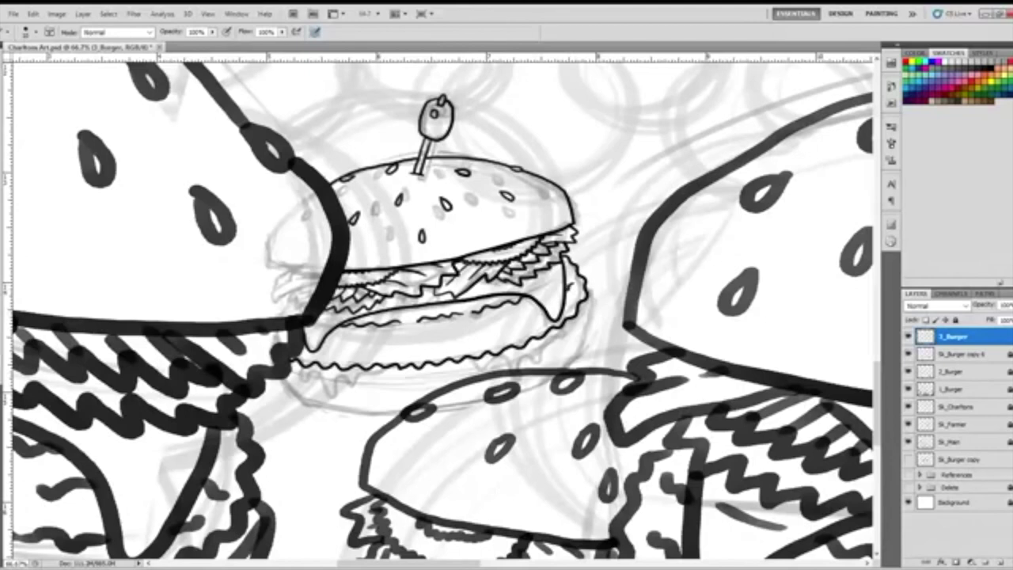
mouse_move(510, 318)
left_mouse_down()
mouse_move(491, 323)
mouse_move(507, 338)
mouse_move(492, 342)
mouse_move(445, 329)
mouse_move(391, 350)
mouse_move(324, 344)
left_mouse_up()
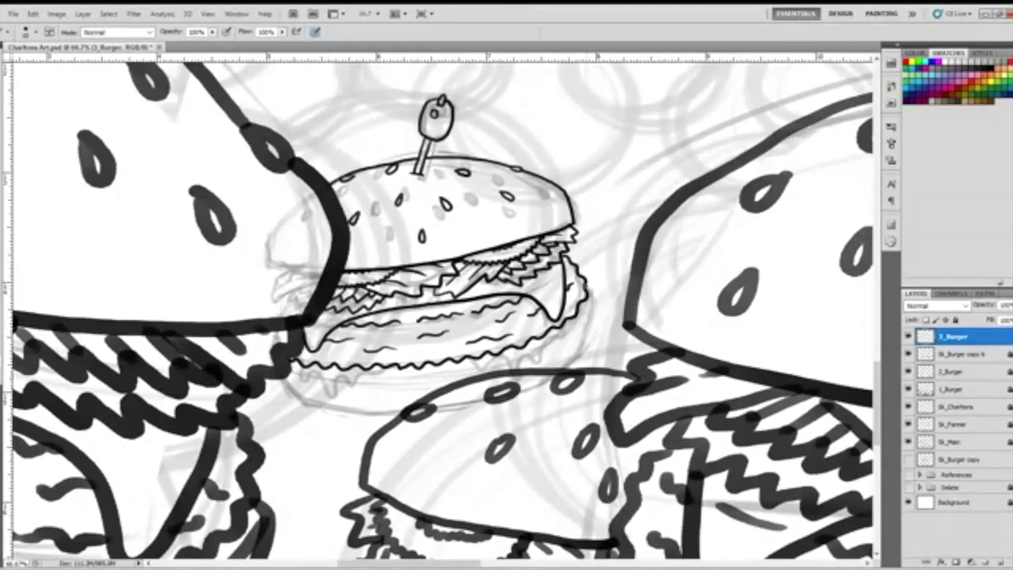
Ink the small burger's bottom bun outline and the sauce drips hanging over it beneath the patty.
mouse_move(584, 282)
left_mouse_down()
mouse_move(593, 339)
mouse_move(554, 372)
left_mouse_up()
mouse_move(280, 376)
left_mouse_down()
mouse_move(368, 411)
mouse_move(351, 411)
mouse_move(405, 410)
left_mouse_up()
mouse_move(592, 285)
left_mouse_down()
mouse_move(585, 312)
mouse_move(554, 341)
left_mouse_up()
left_click_drag(287, 361, 341, 382)
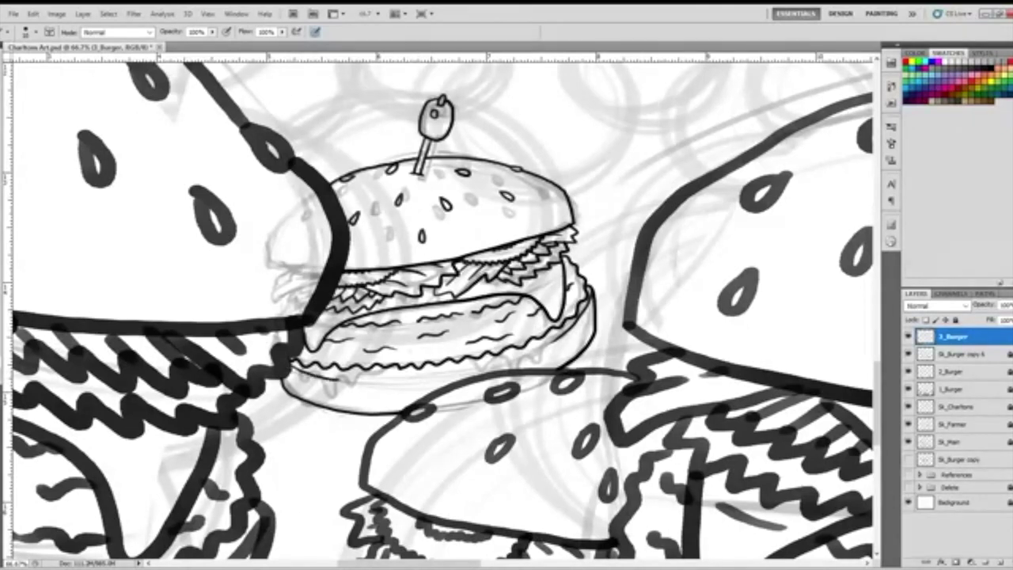
left_click_drag(408, 377, 462, 374)
mouse_move(570, 318)
left_mouse_down()
mouse_move(549, 357)
mouse_move(539, 348)
mouse_move(513, 370)
mouse_move(501, 359)
mouse_move(496, 370)
mouse_move(468, 361)
left_mouse_up()
mouse_move(388, 368)
left_mouse_down()
mouse_move(367, 373)
mouse_move(366, 396)
mouse_move(357, 376)
mouse_move(333, 375)
mouse_move(327, 394)
mouse_move(324, 376)
mouse_move(312, 369)
mouse_move(302, 378)
mouse_move(296, 361)
left_mouse_up()
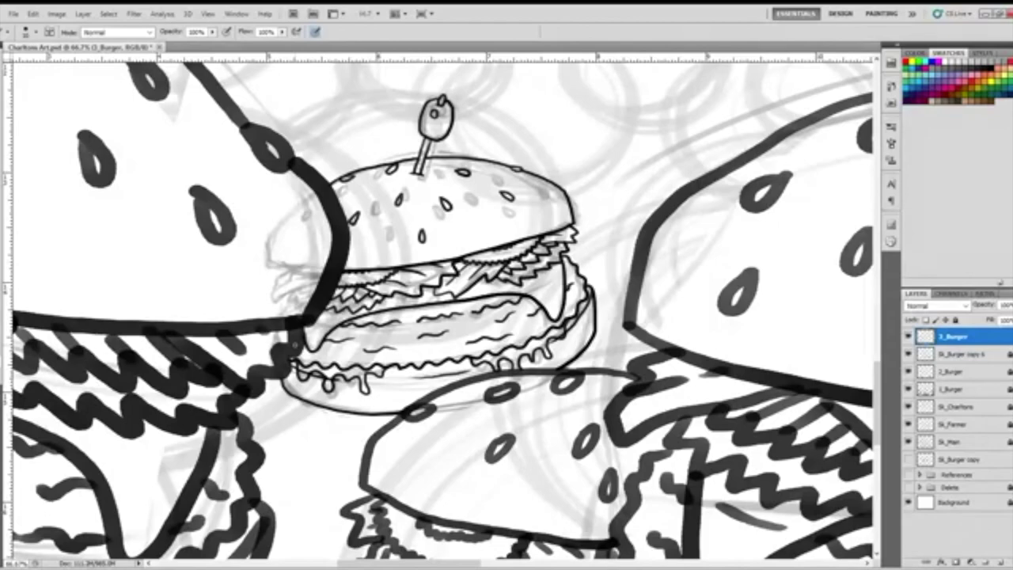
Clear the used Sk_Burger copy 6 sketch layer out of the visible stack and lock the 3_Burger layer.
key("ctrl+minus")
key("ctrl+minus")
key("ctrl+minus")
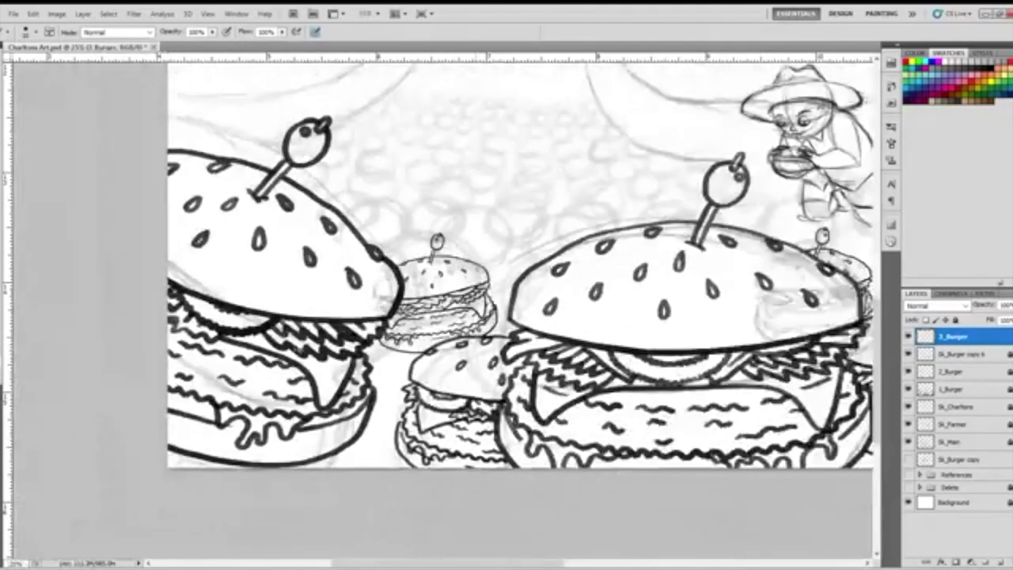
key("ctrl+minus")
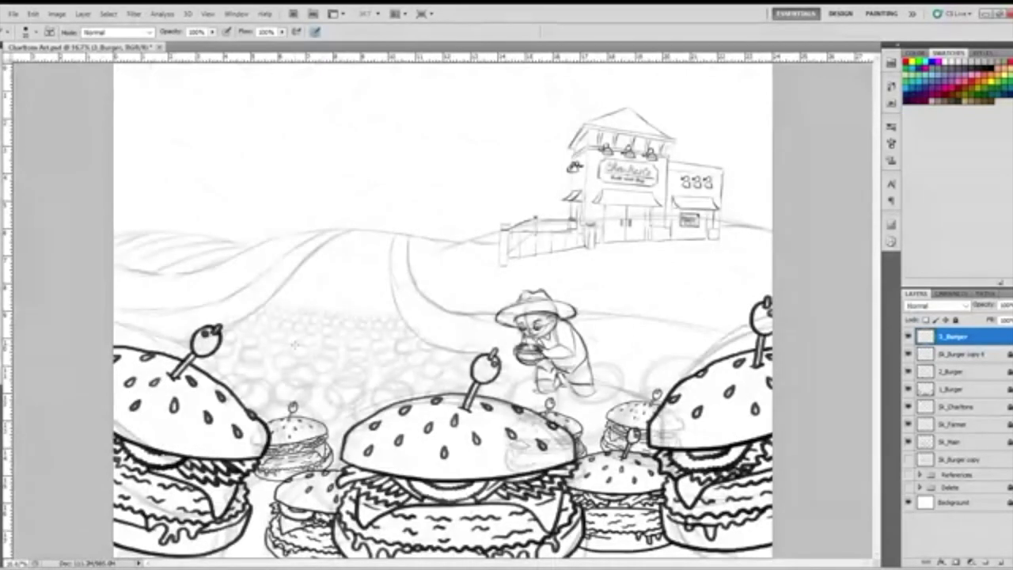
left_click_drag(959, 356, 962, 468)
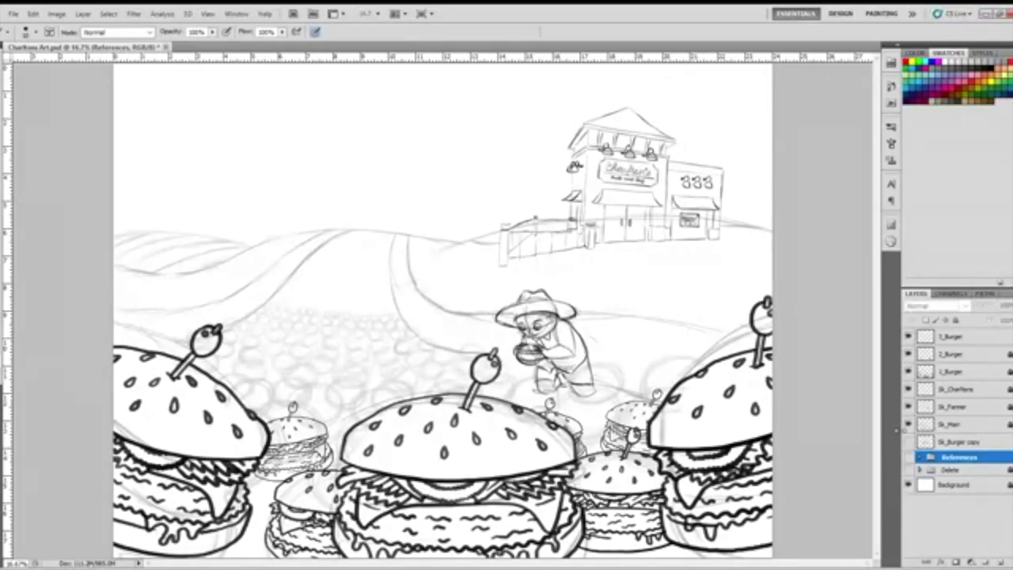
left_click(982, 338)
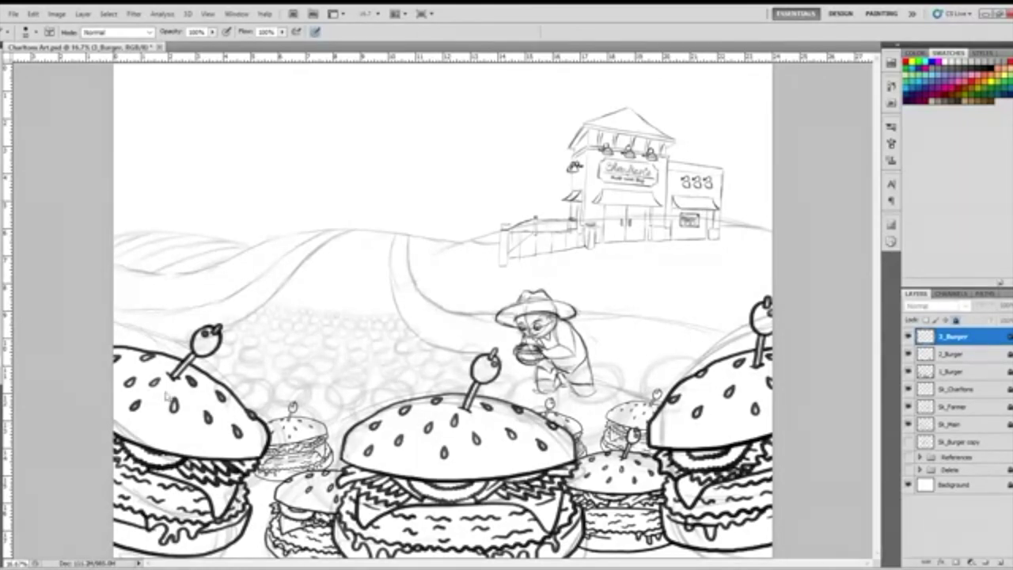
Set the brush size to 5 px and add a new layer above 3_Burger.
left_click(32, 32)
left_click_drag(82, 52, 73, 52)
type("5")
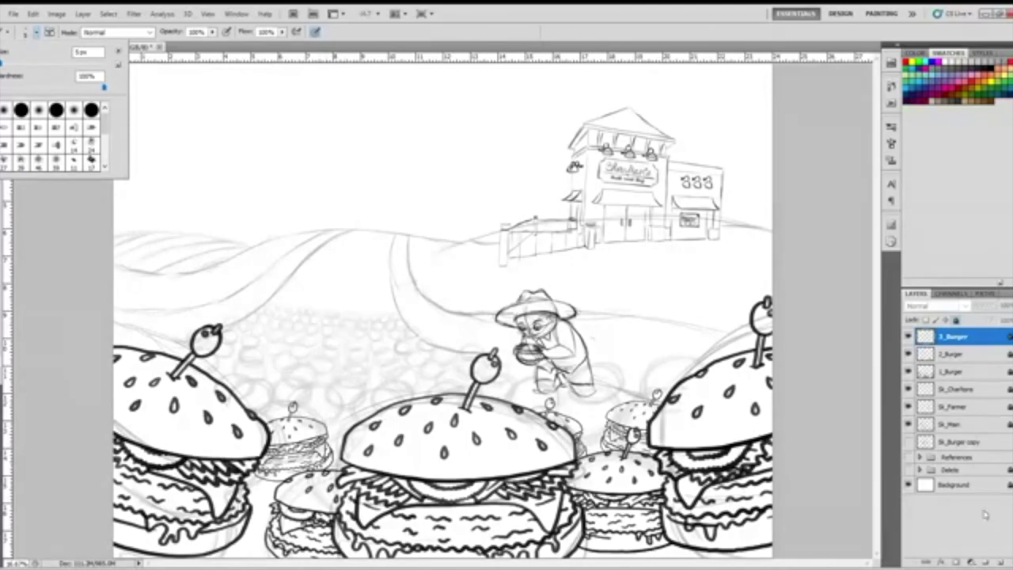
left_click(999, 562)
left_click(999, 563)
left_click_drag(323, 414, 337, 430)
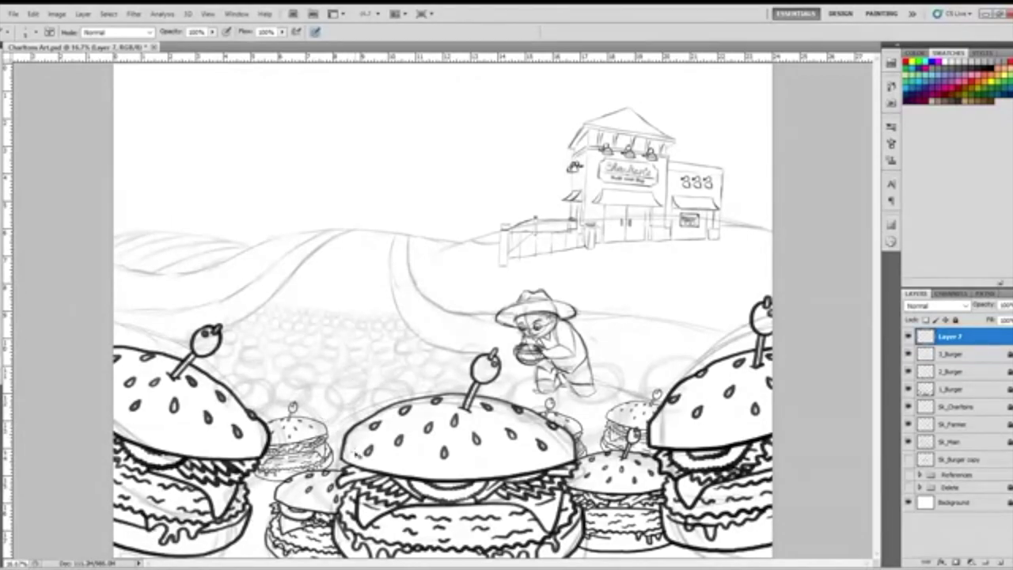
Set the brush size to 3 px, try a short stroke above the small left-hand burger, and undo that stroke.
key("ctrl+plus")
key("ctrl+plus")
left_click_drag(204, 530, 224, 549)
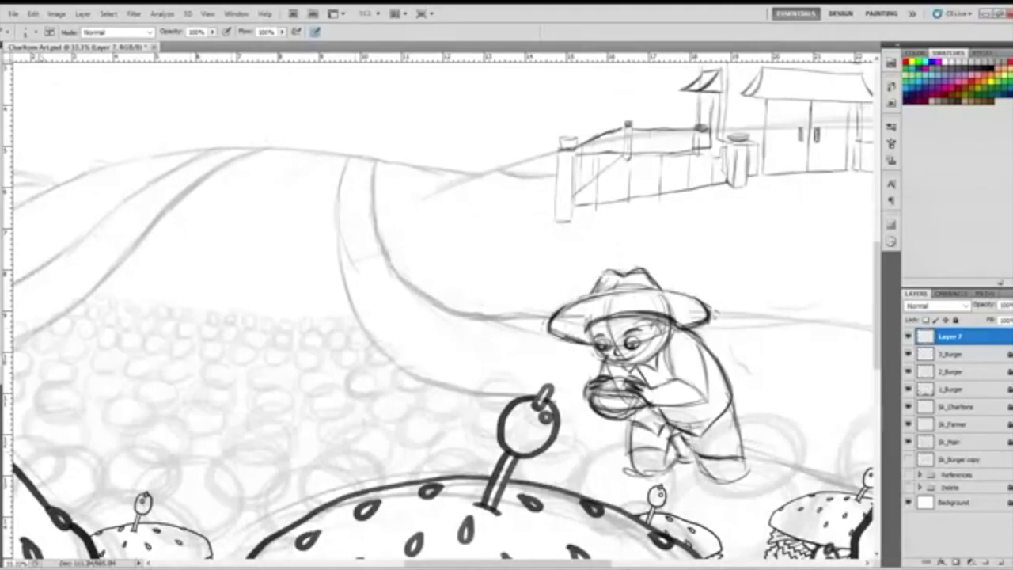
left_click(36, 36)
left_click_drag(84, 53, 66, 70)
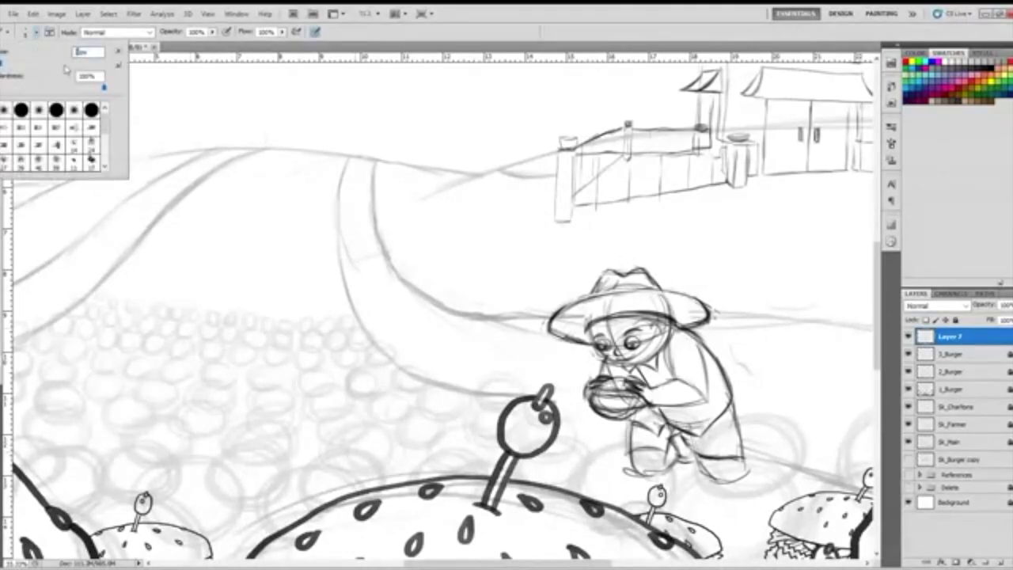
type("3")
mouse_move(158, 496)
left_mouse_down()
mouse_move(161, 516)
mouse_move(189, 485)
left_mouse_up()
key("ctrl+z")
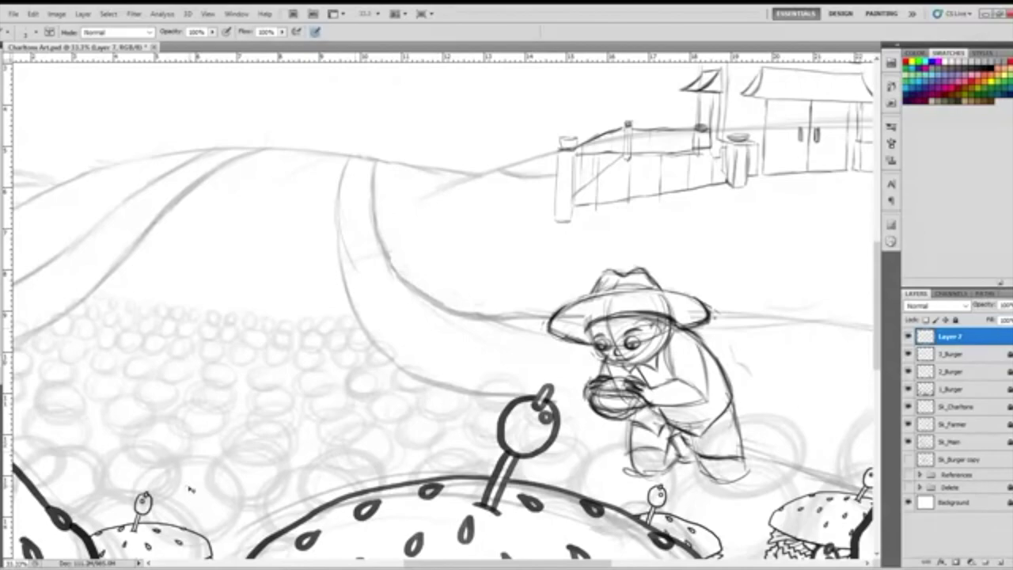
Duplicate the hidden Sk_Burger copy layer, place the duplicate directly above 3_Burger, and make it visible.
key("ctrl+minus")
key("ctrl+minus")
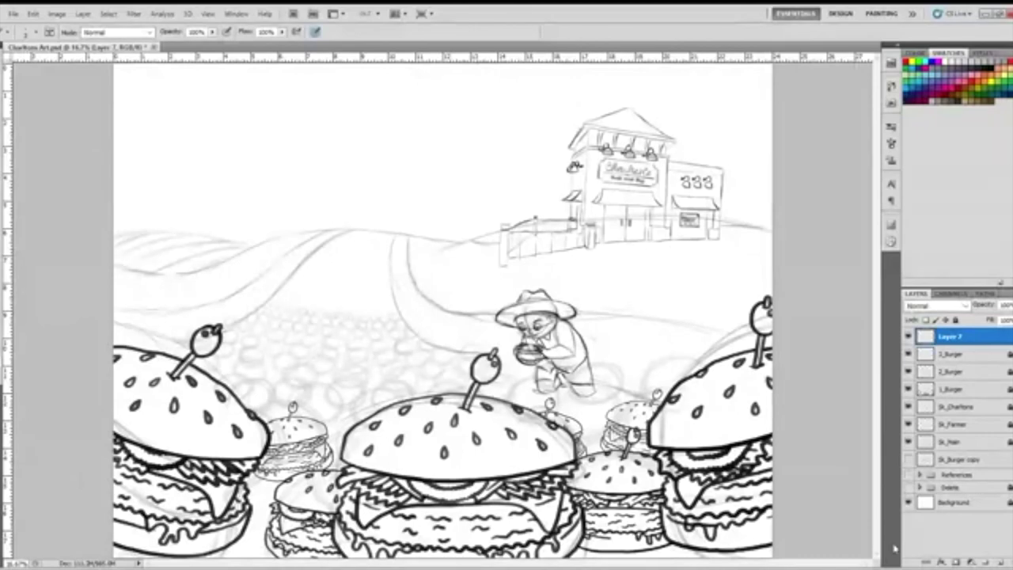
left_click_drag(991, 460, 998, 563)
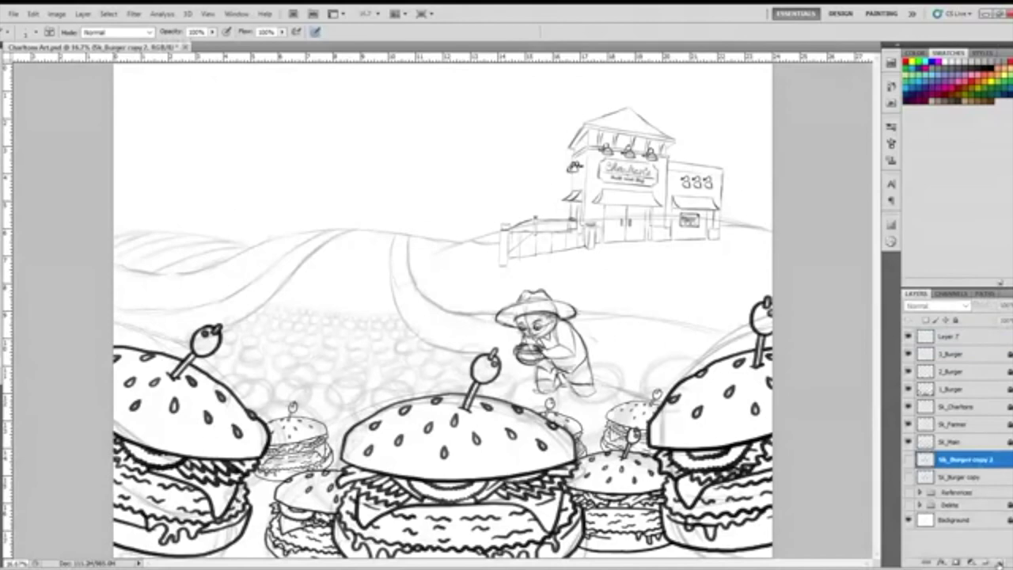
left_click_drag(974, 460, 953, 352)
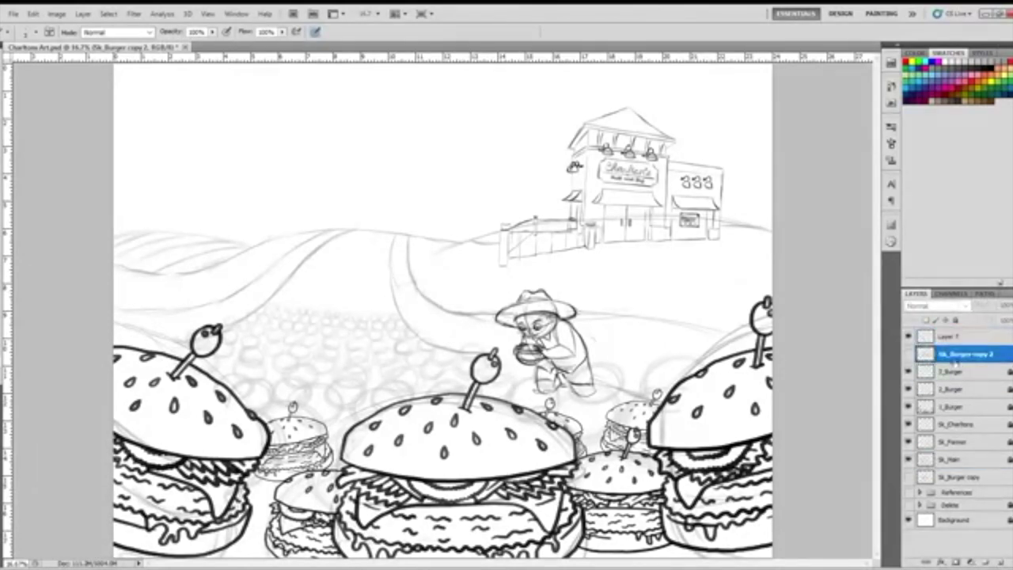
left_click(909, 354)
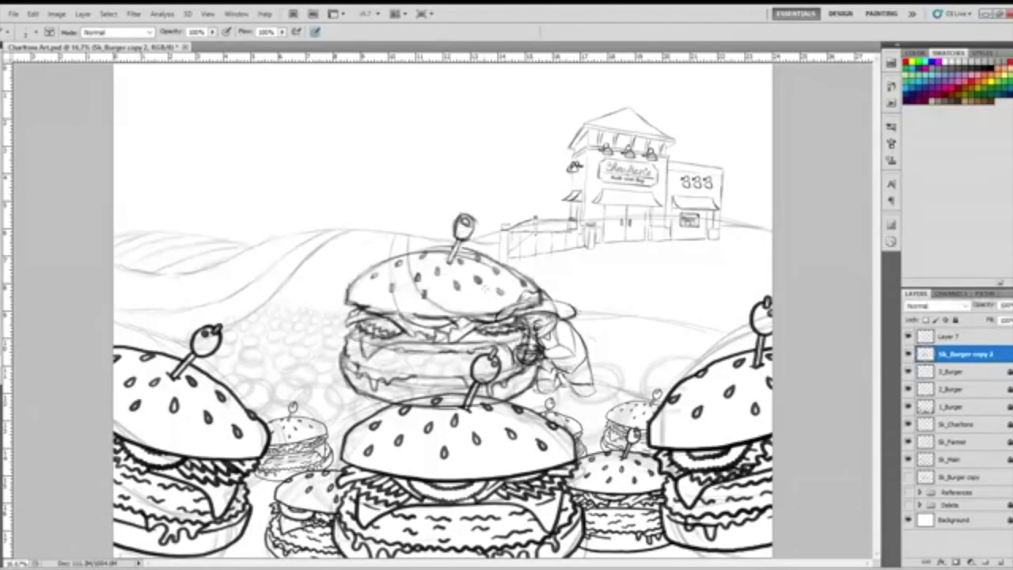
Scale the burger sketch copy to 24.20%, rotate it about 12 degrees counterclockwise, and place it just below the farmer's feet.
key("v")
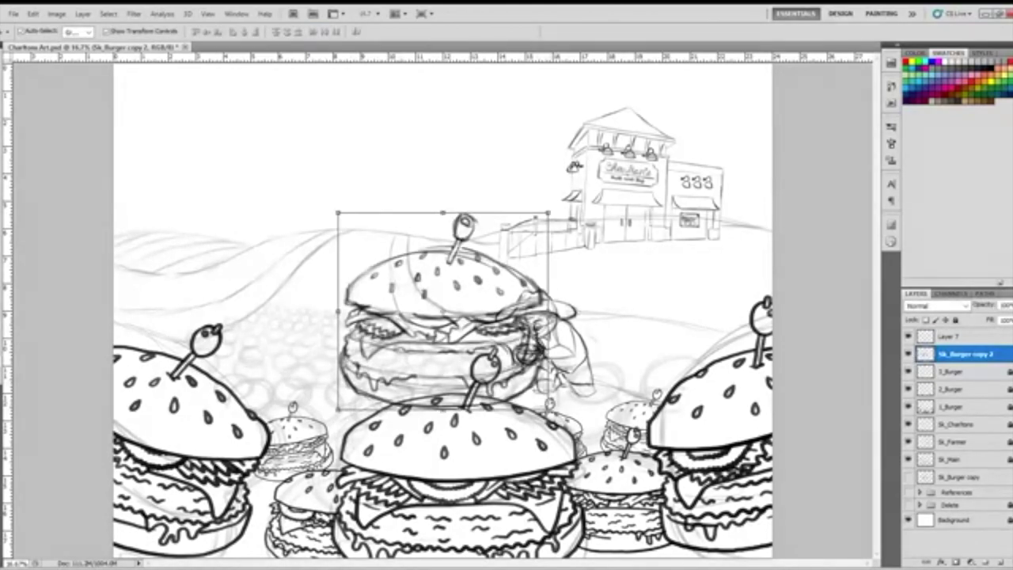
left_click_drag(548, 409, 610, 424)
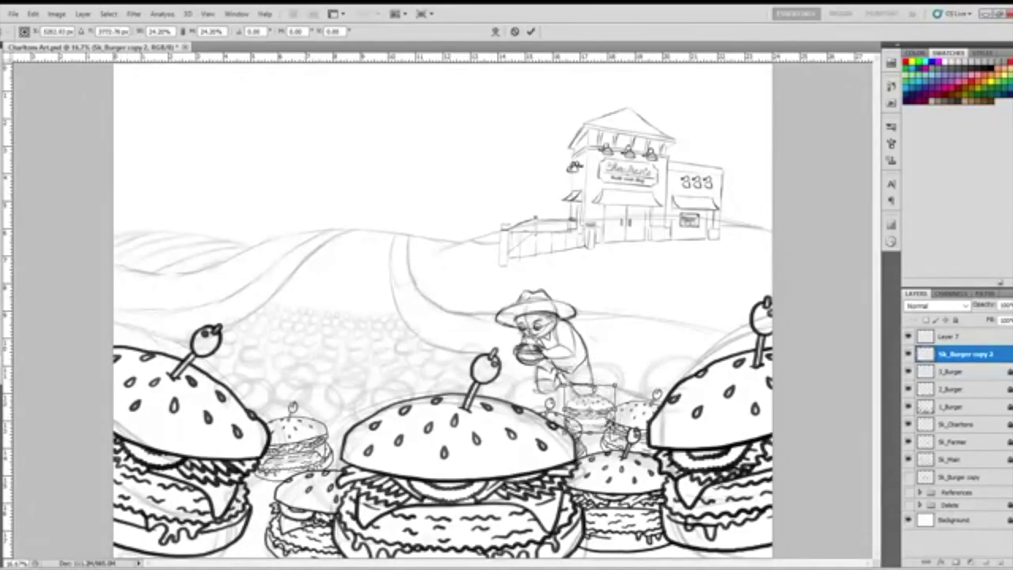
left_click_drag(621, 375, 612, 367)
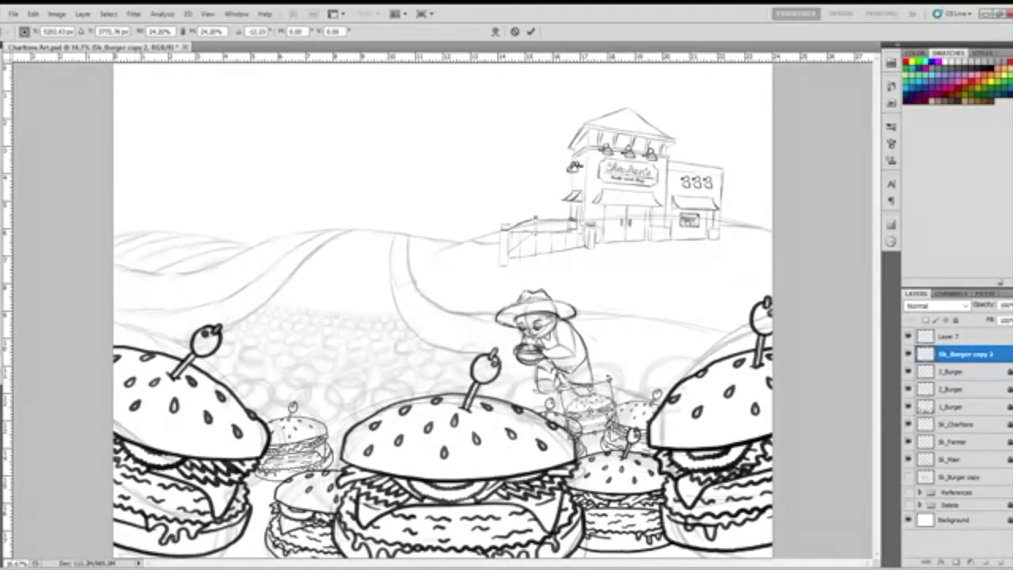
key("Down")
key("Down")
key("Down")
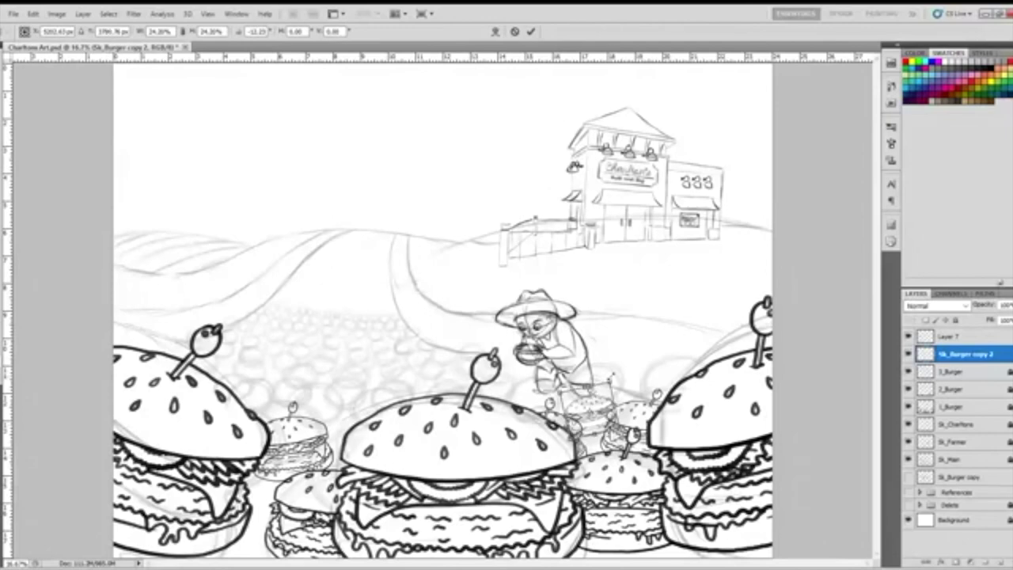
key("Return")
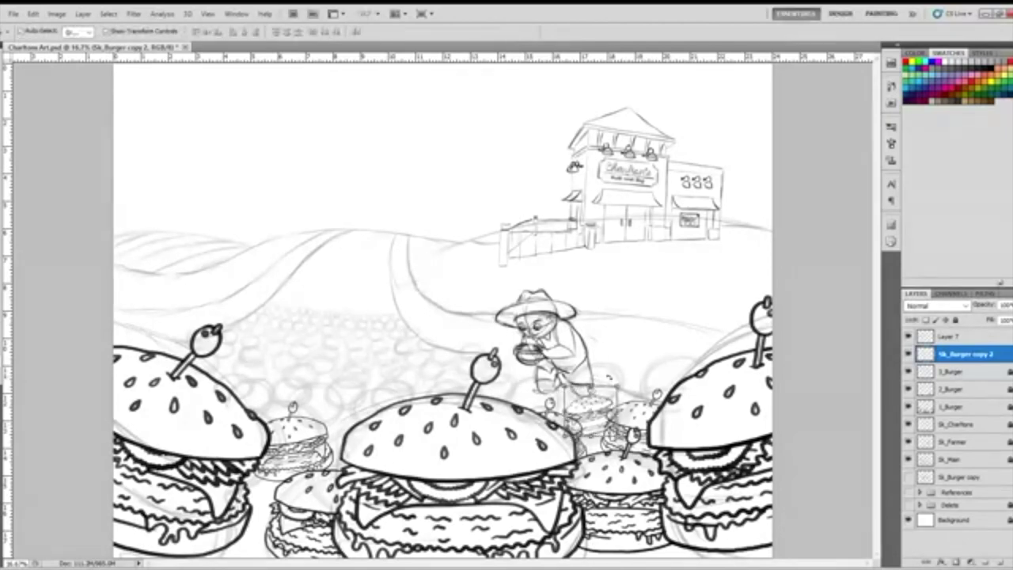
Duplicate the small burger sketch, place the copy beside the large right-hand burger, and rotate it about 10 degrees clockwise.
left_click_drag(989, 355, 1000, 561)
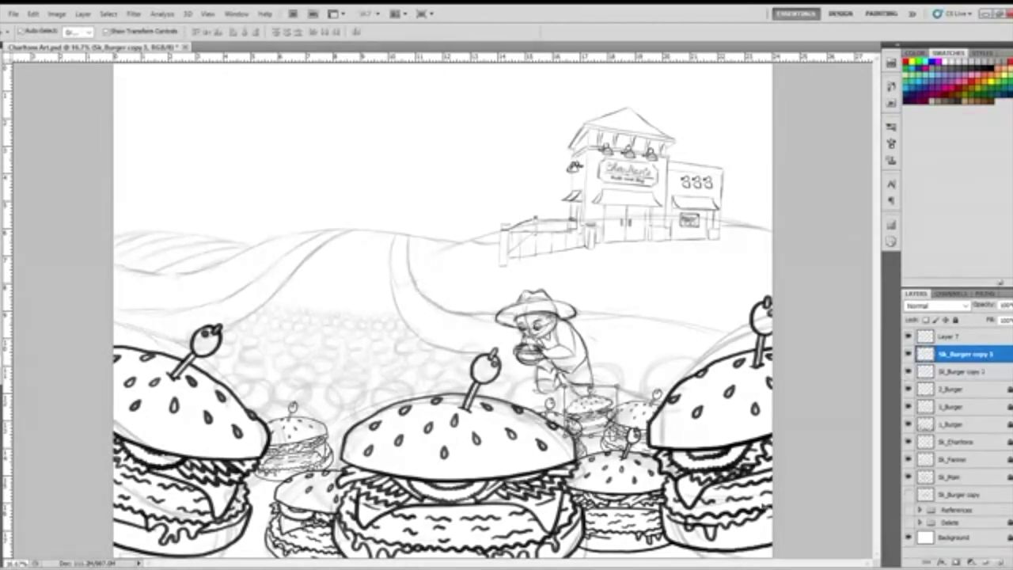
left_click_drag(603, 409, 633, 391)
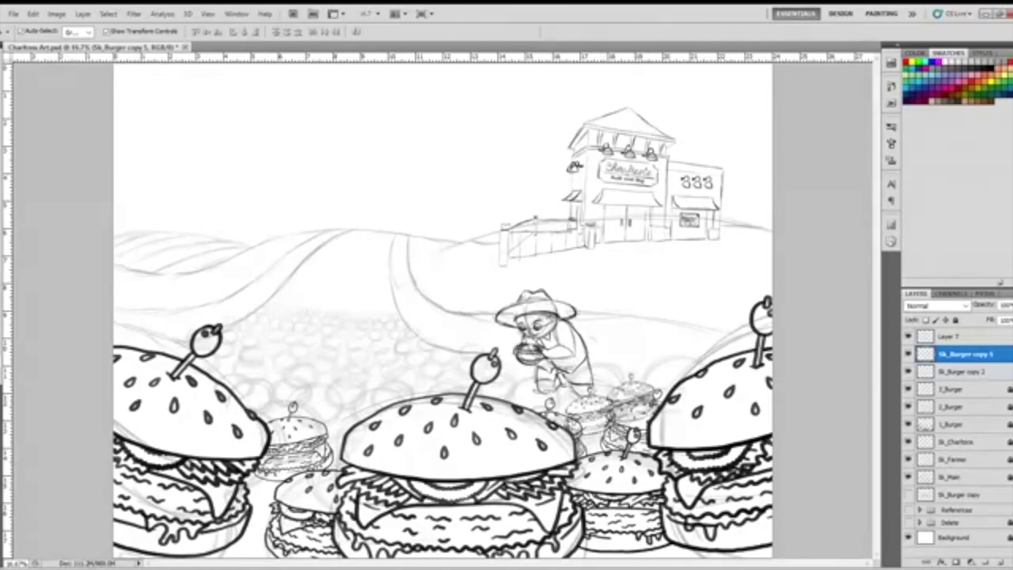
key("ctrl+t")
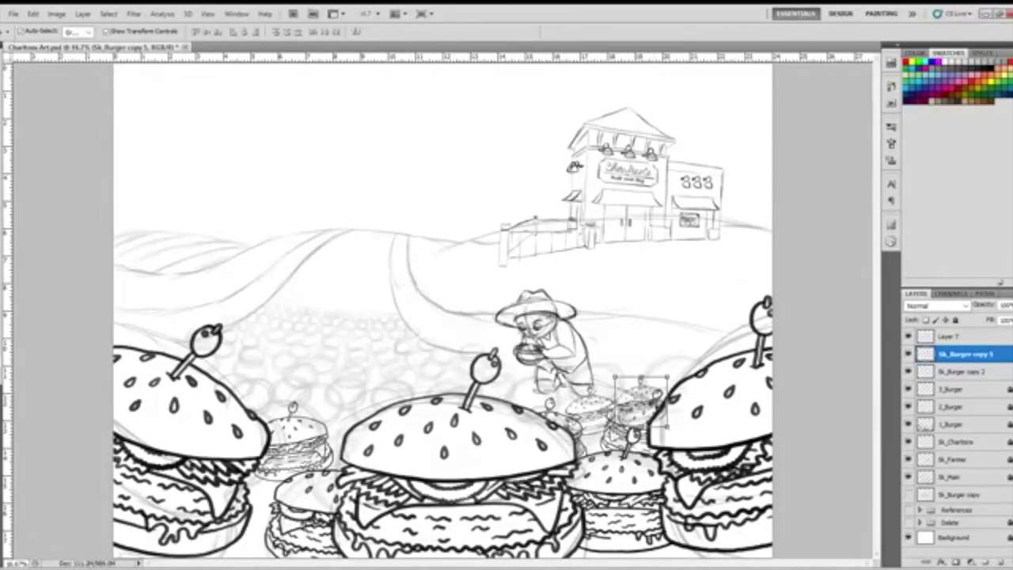
left_click_drag(672, 430, 669, 435)
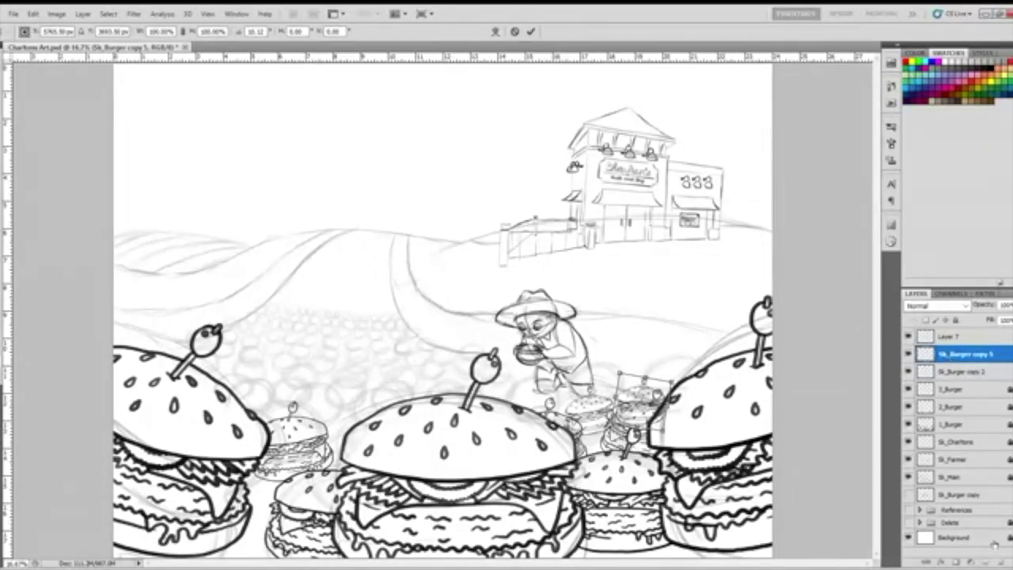
key("Return")
Duplicate that burger sketch again, move the copy over the upper right of the large central bun, and rotate it about 10 degrees.
left_click_drag(1000, 352, 1000, 561)
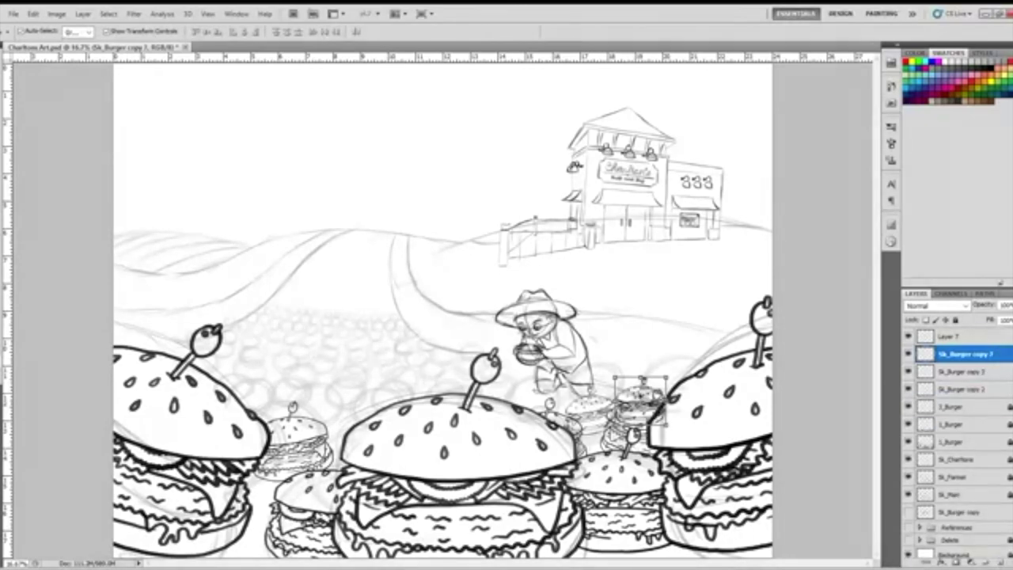
key("alt+shift+bracketleft")
key("alt+shift+bracketleft")
key("alt+shift+bracketright")
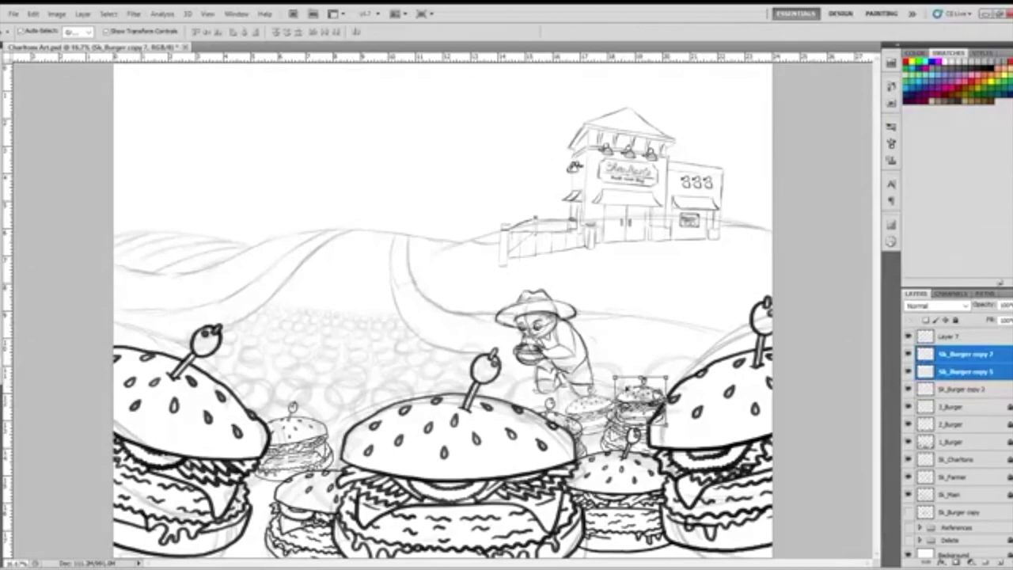
left_click(641, 388)
left_click(643, 393)
left_click_drag(646, 389, 531, 401)
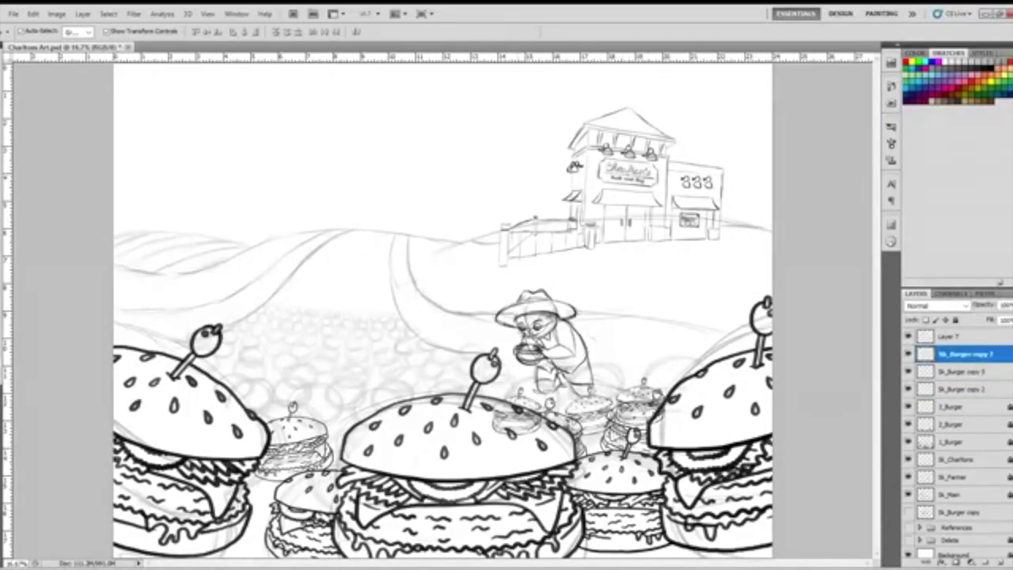
key("ctrl+t")
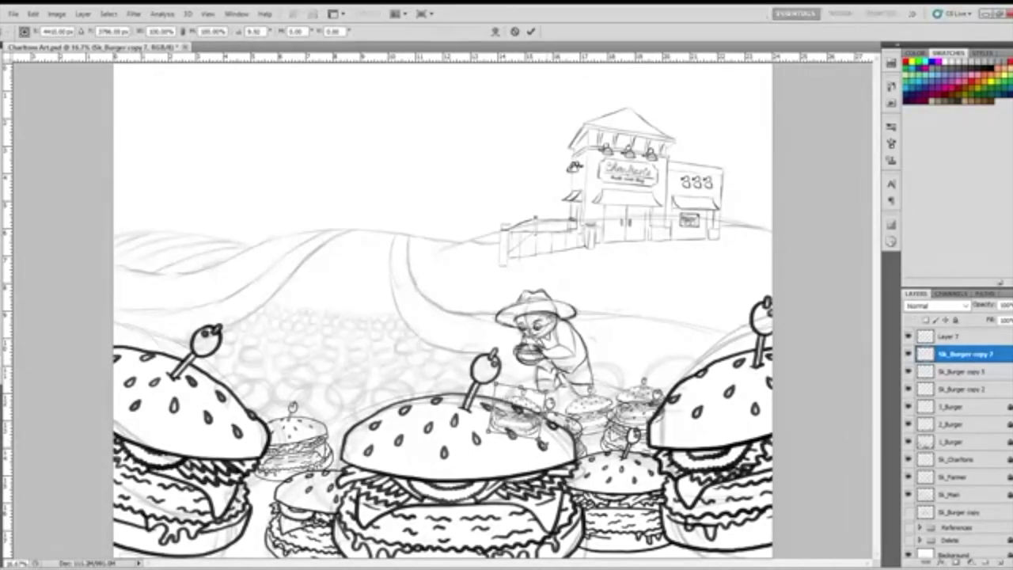
key("Return")
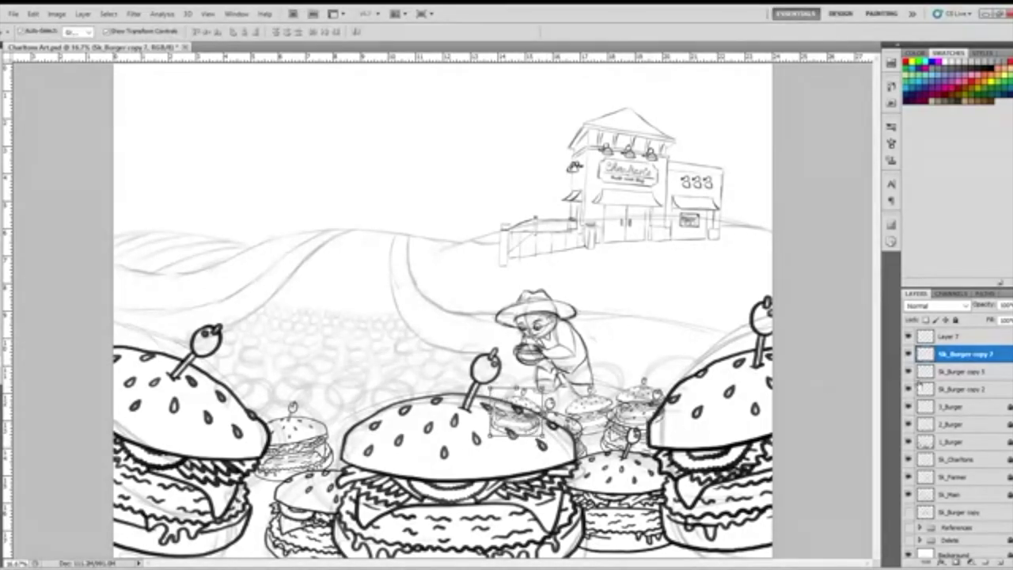
Duplicate the small burger sketch, move both overlapping copies to the left edge of the large central bun, and rotate them about 8 degrees counterclockwise.
left_click_drag(970, 360, 991, 561)
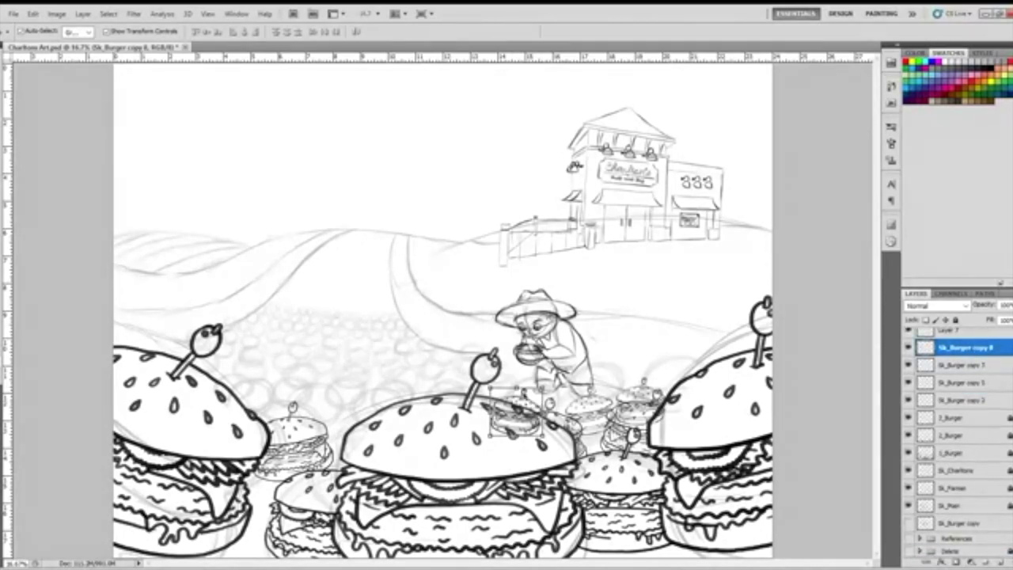
key("alt+shift+[")
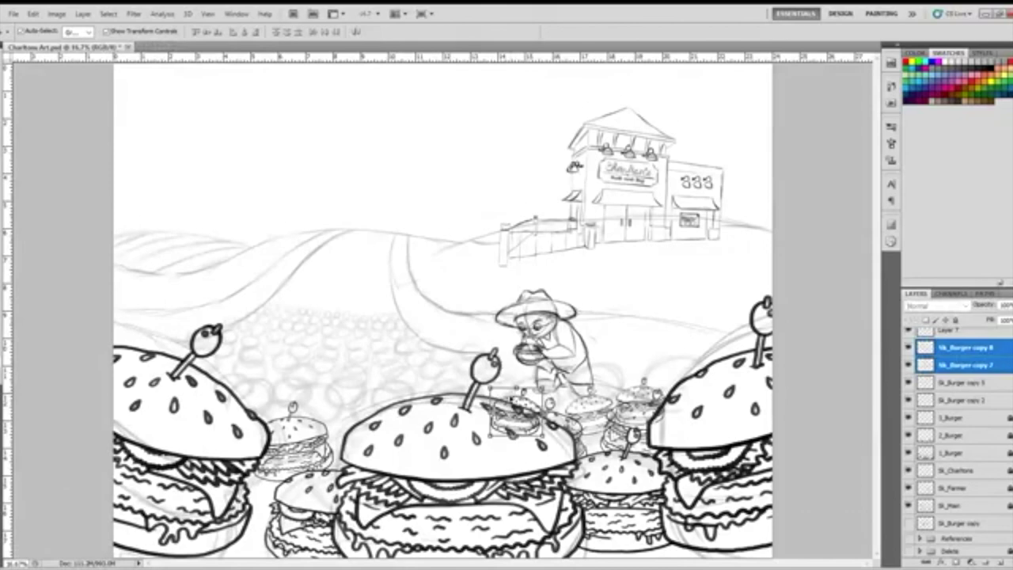
left_click_drag(521, 397, 366, 414)
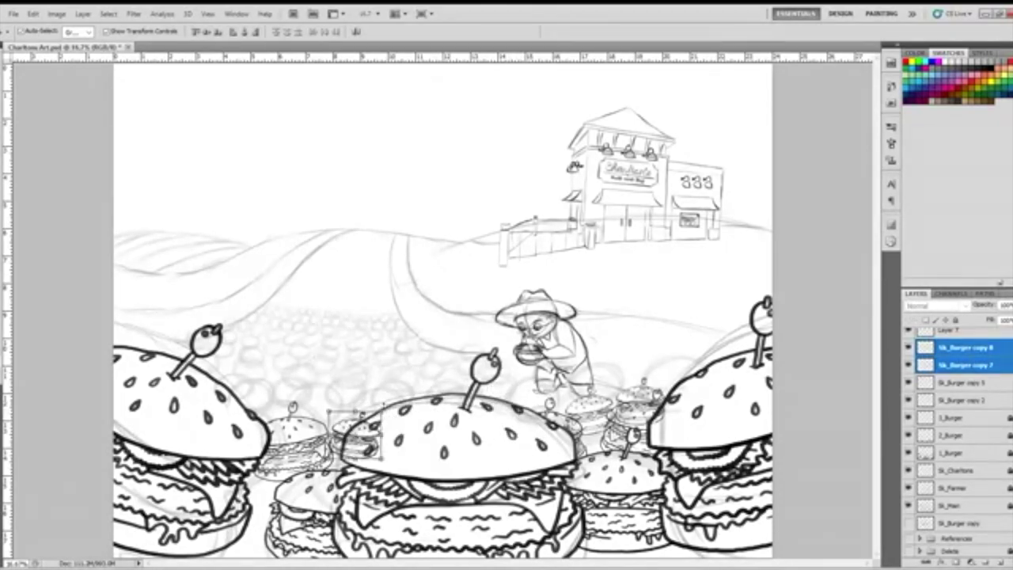
key("ctrl+t")
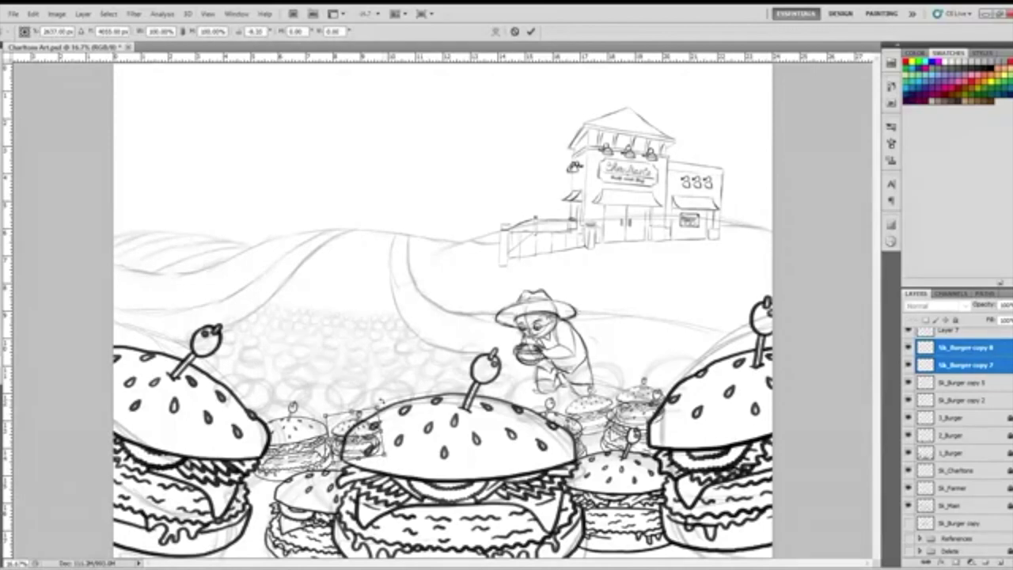
key("Right")
key("Return")
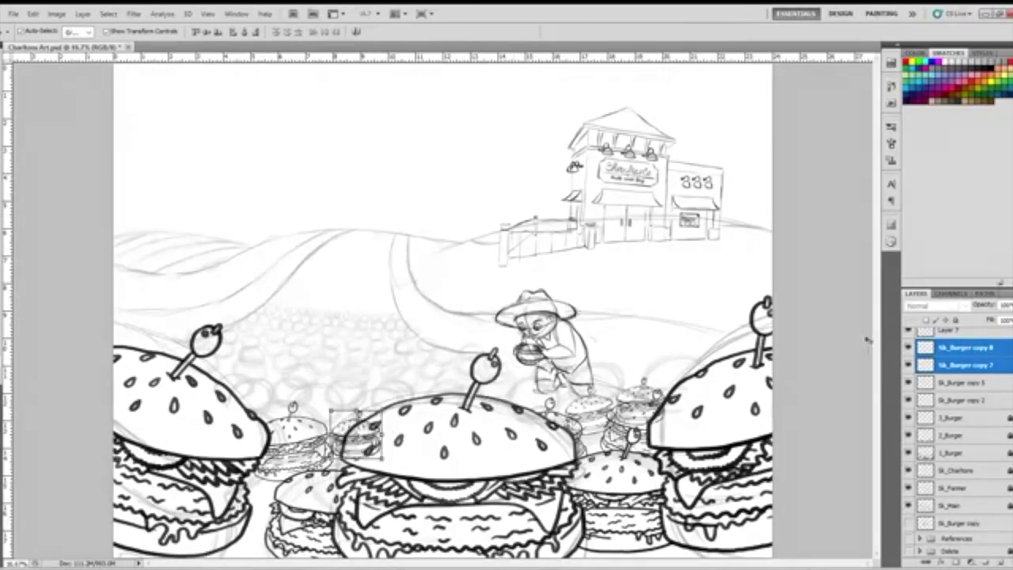
left_click(844, 349)
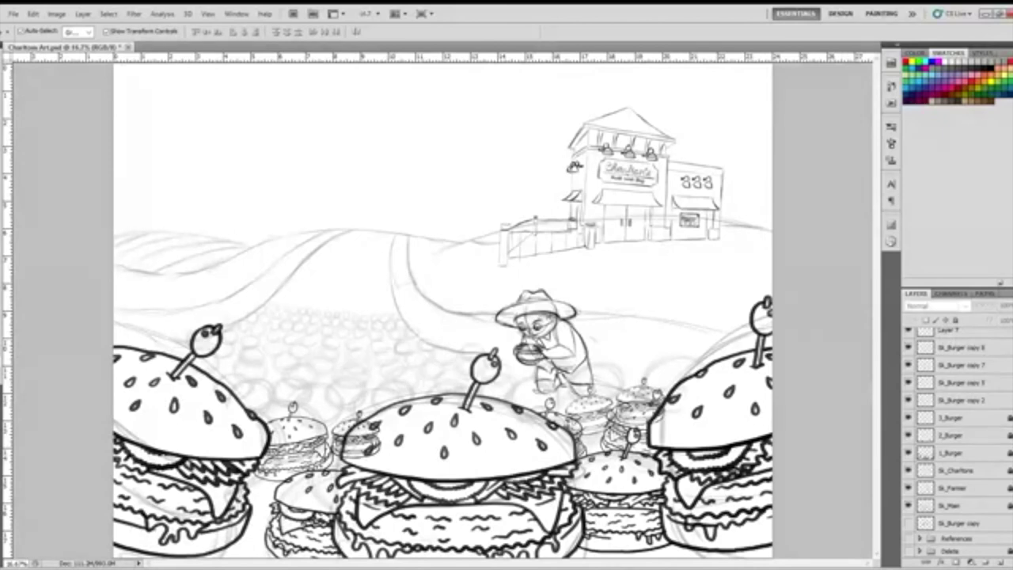
Duplicate the burger sketch once more and place the copy against the right edge of the large left-hand bun.
left_click_drag(999, 349, 997, 563)
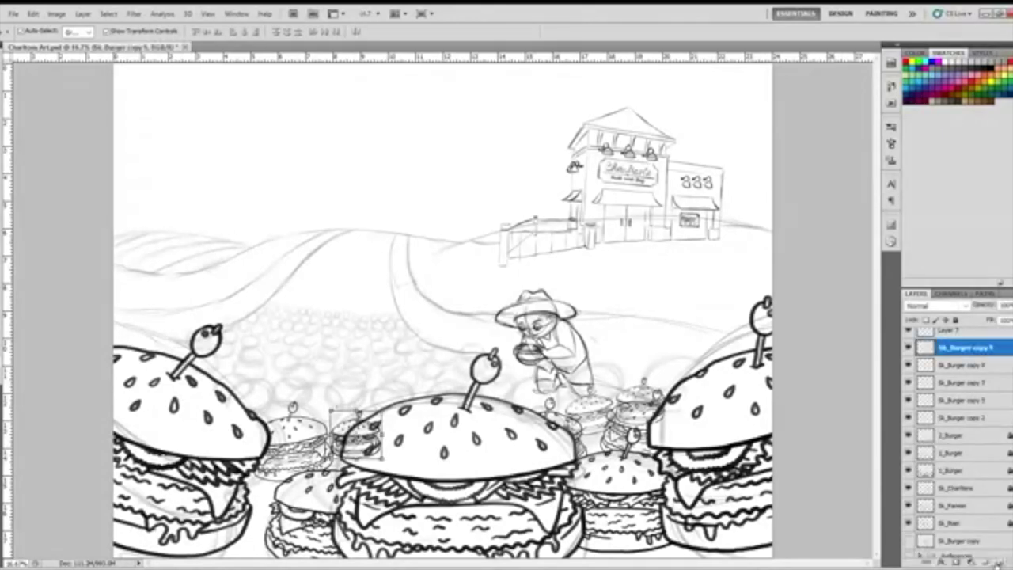
left_click_drag(354, 431, 260, 422)
key("ctrl+t")
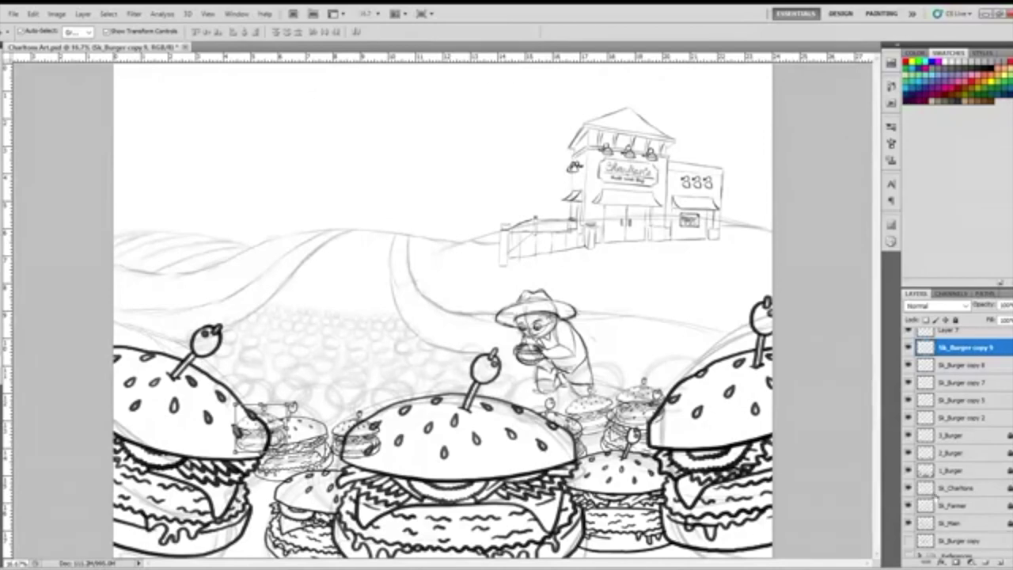
Merge the five small burger sketch copies into one locked layer with its opacity lowered to about 46%.
left_click(973, 418, "shift")
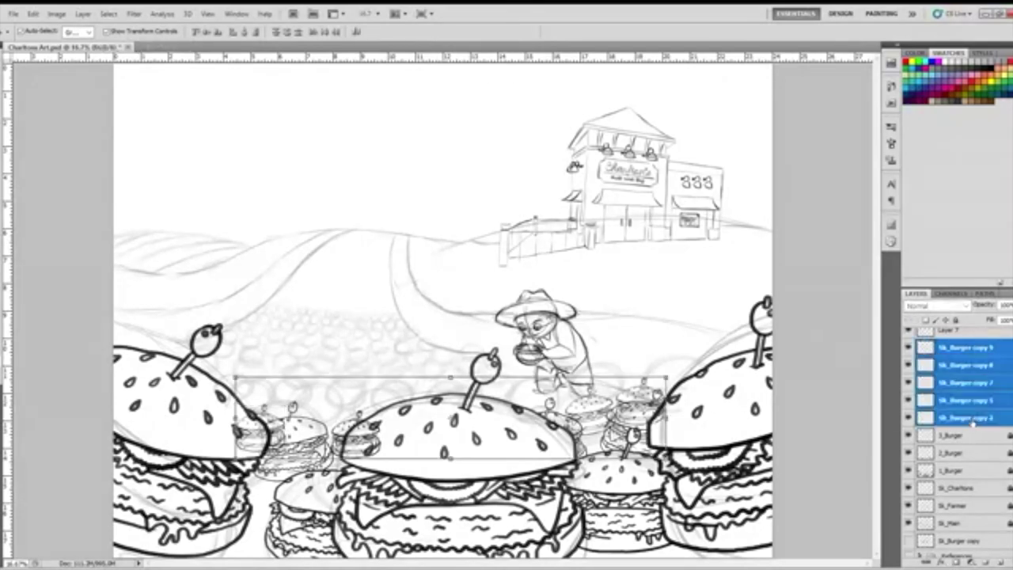
key("ctrl+e")
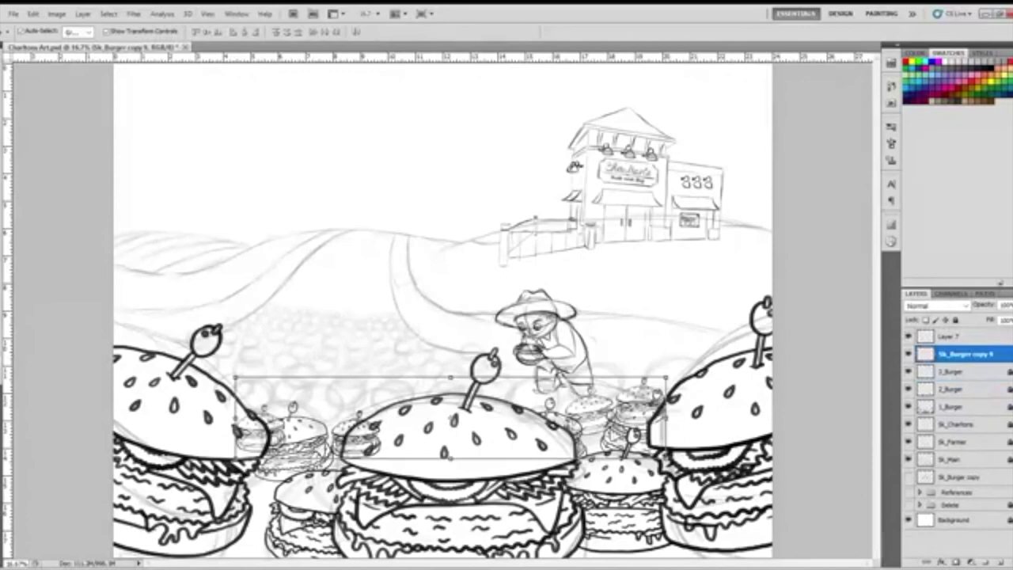
left_click_drag(1006, 305, 995, 324)
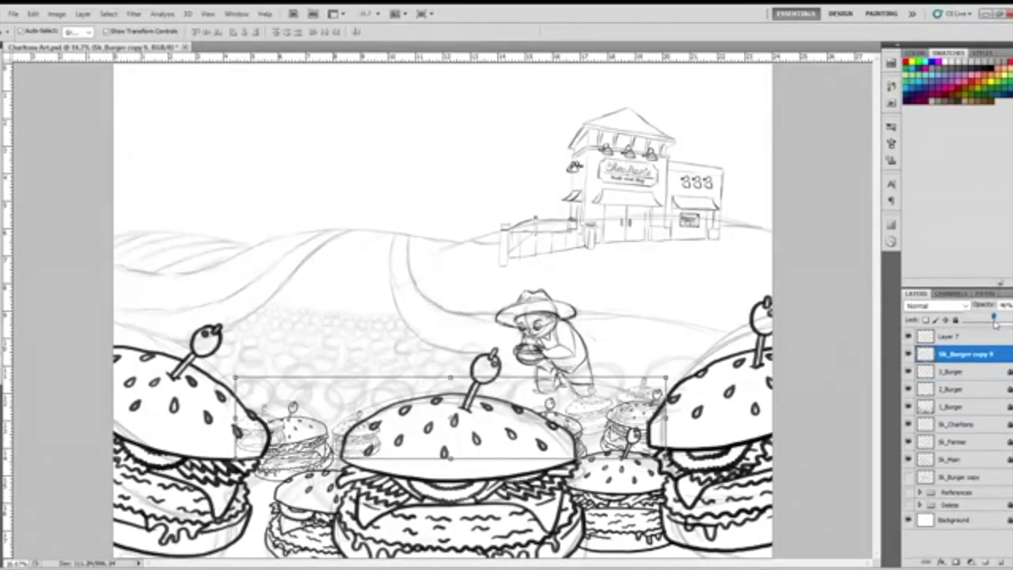
left_click(962, 355, "ctrl")
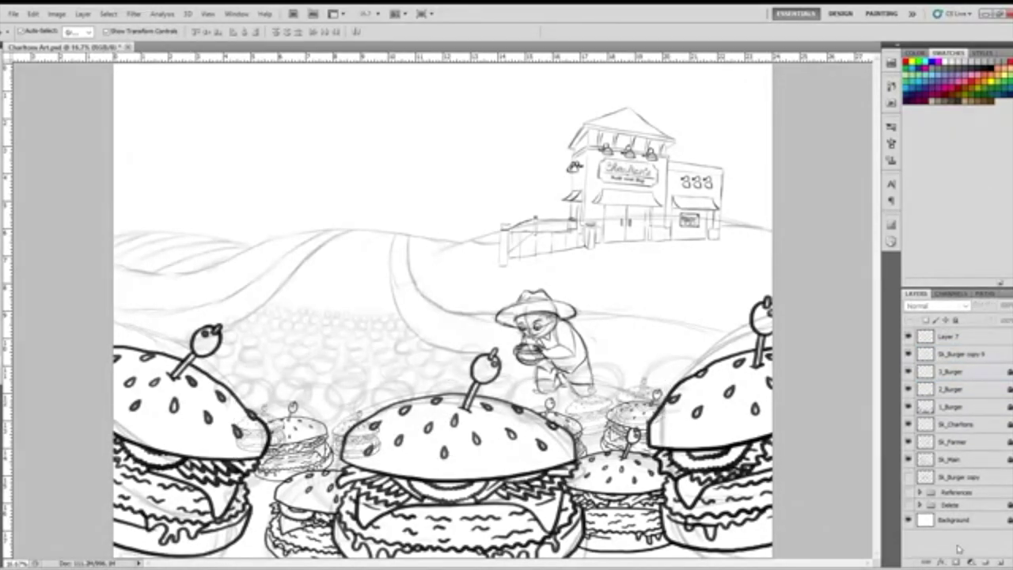
left_click(962, 356)
Rename Layer 7 as 4_Burger.
left_click(958, 337)
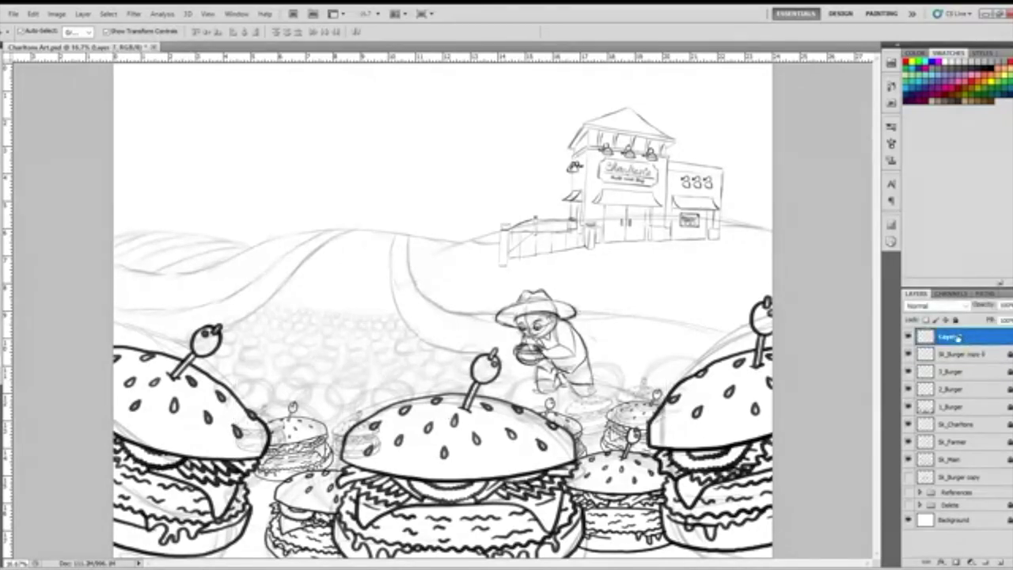
double_click(950, 337)
type("4_Burger")
left_click(978, 549)
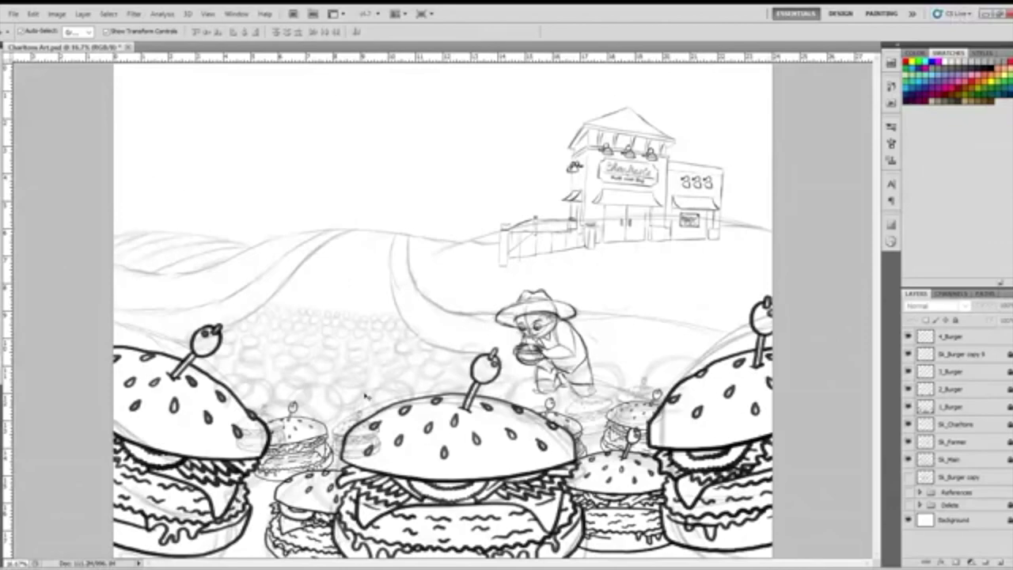
On the 4_Burger layer, brush thin black outlines over the olive and pick of the small burger sketch beside the large right-hand burger.
scroll(365, 395, "up", 4)
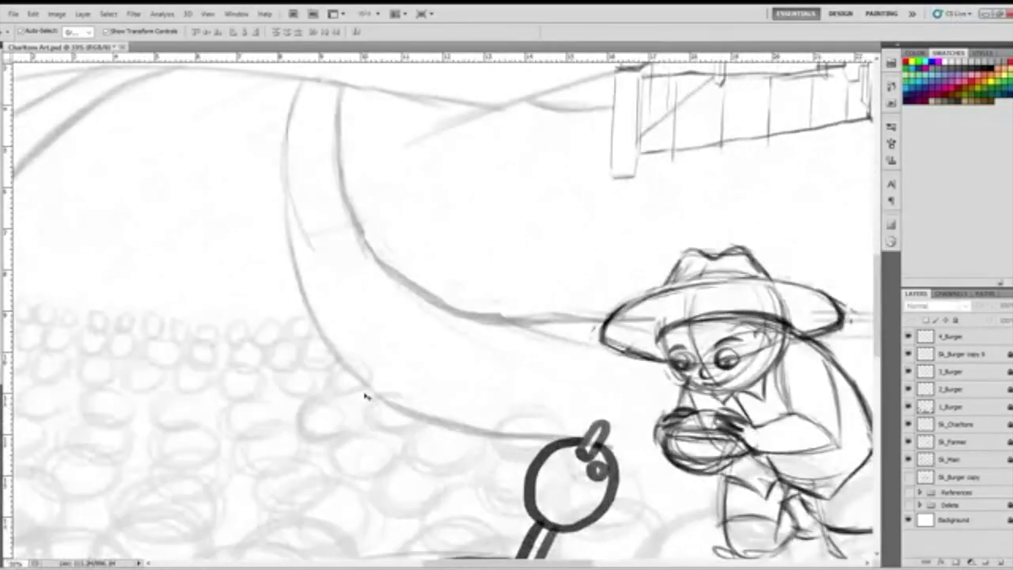
left_click_drag(878, 309, 880, 433)
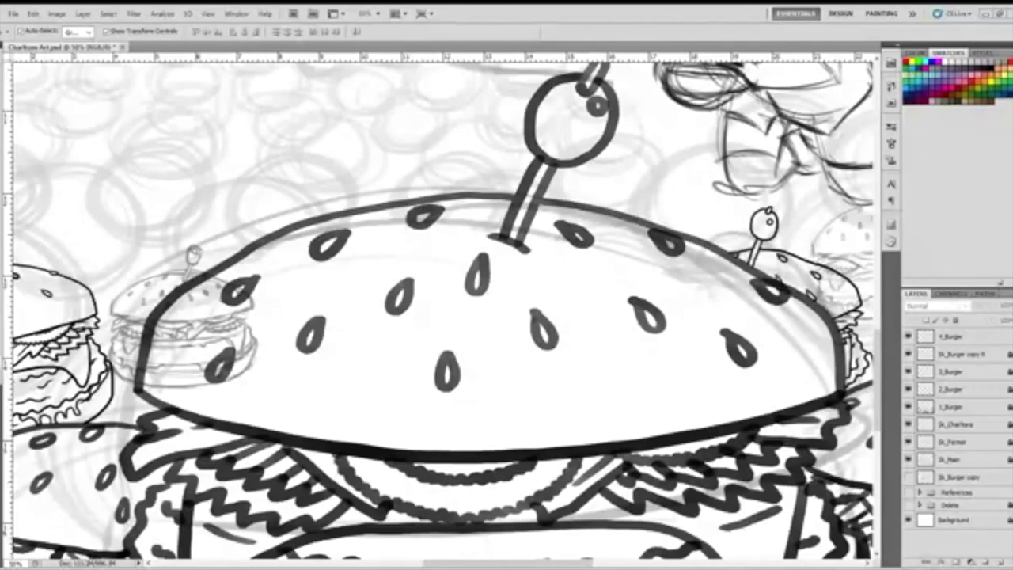
left_click(702, 562)
left_click_drag(700, 563, 685, 566)
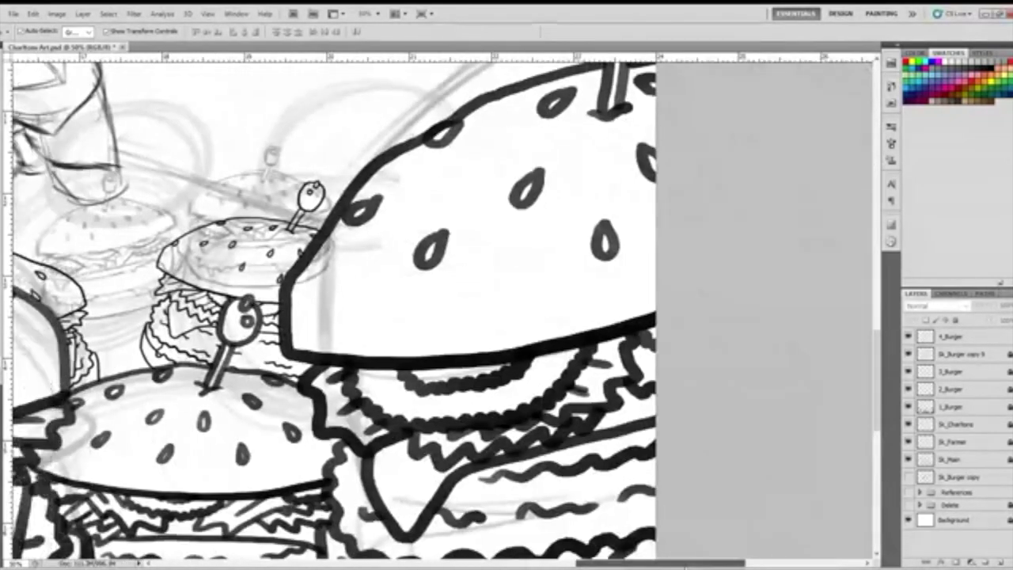
scroll(443, 308, "left", 6)
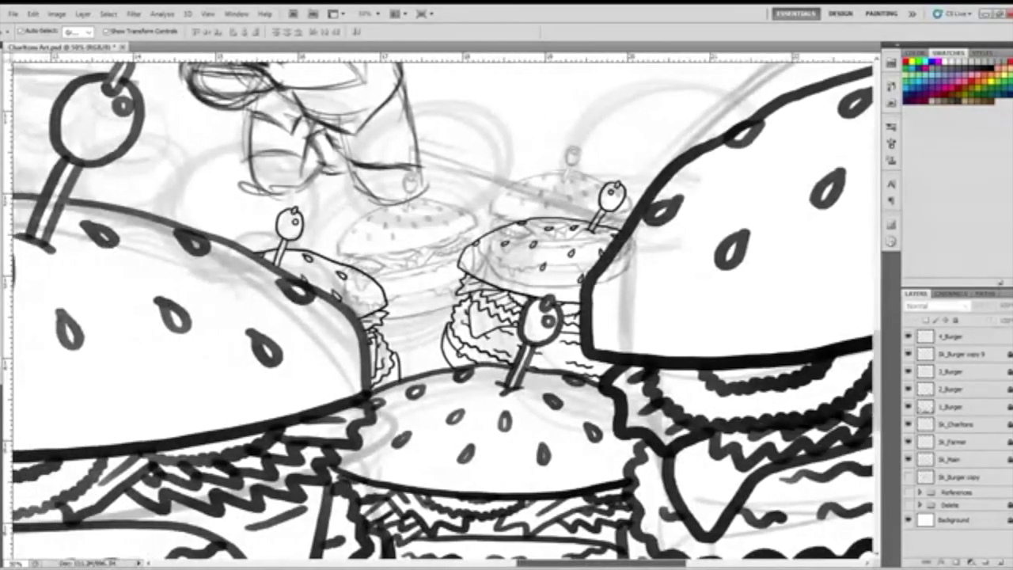
scroll(443, 308, "left", 2)
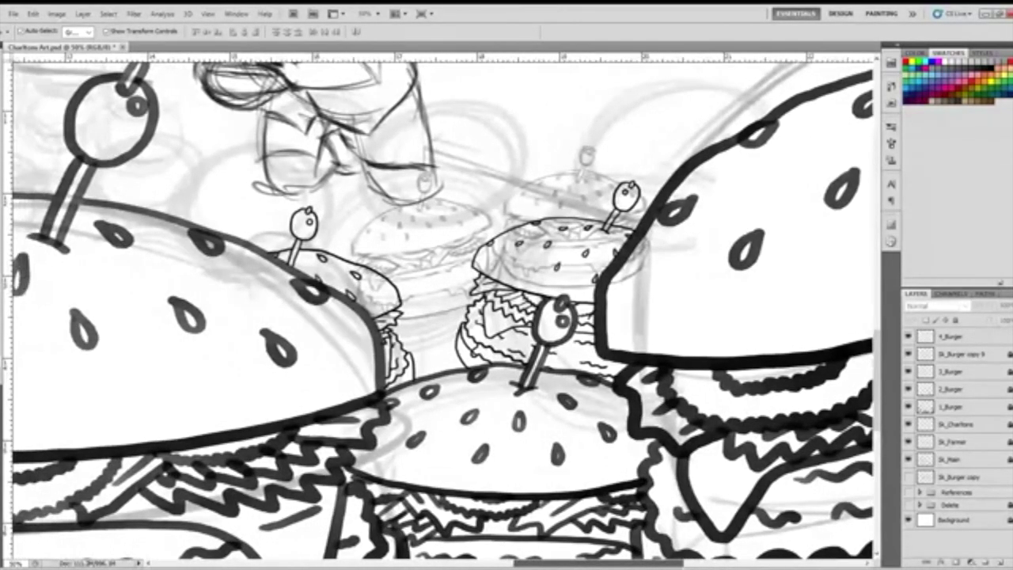
left_click(951, 342)
key("b")
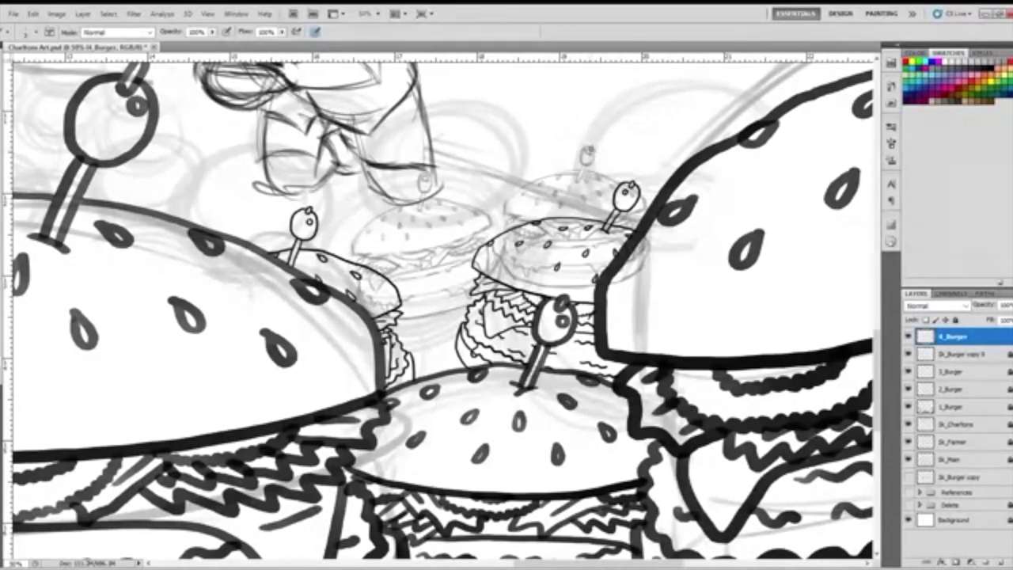
key("ctrl+plus")
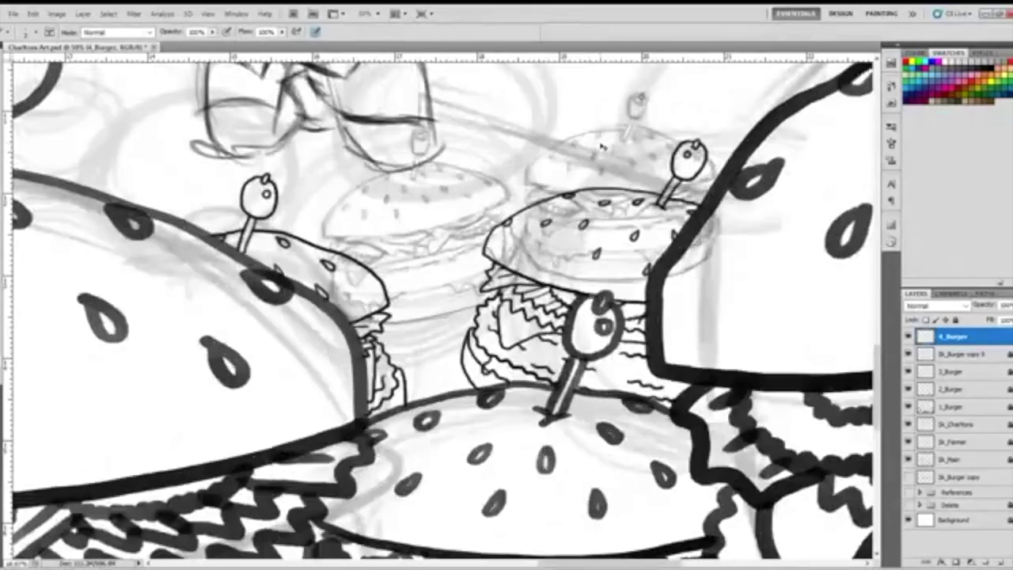
key("ctrl+plus")
key("ctrl+plus")
mouse_move(877, 416)
left_mouse_down()
mouse_move(879, 370)
mouse_move(879, 392)
left_mouse_up()
left_click_drag(644, 562, 676, 563)
scroll(442, 309, "up", 3)
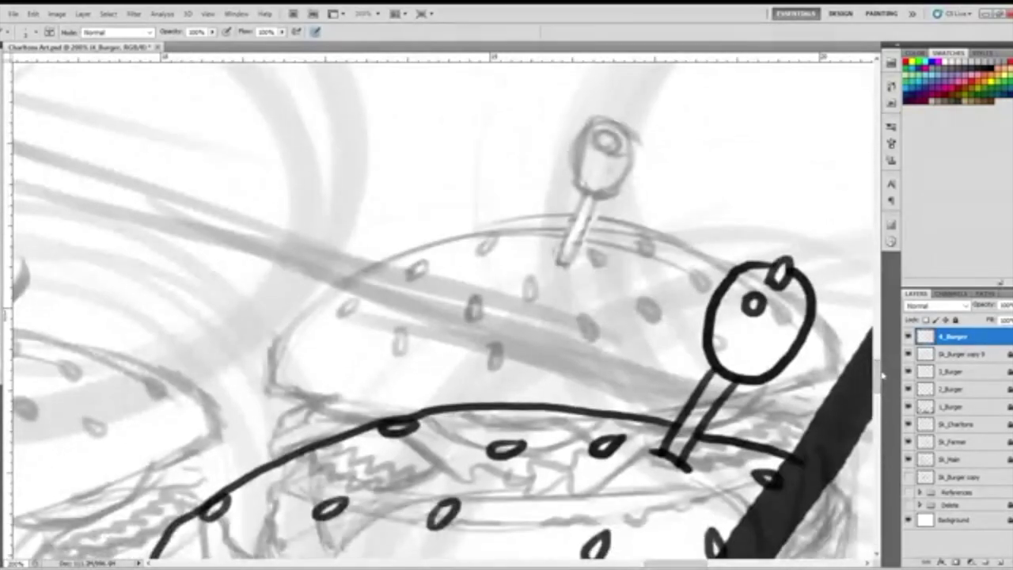
mouse_move(613, 129)
left_mouse_down()
mouse_move(625, 114)
mouse_move(627, 134)
mouse_move(614, 131)
left_mouse_up()
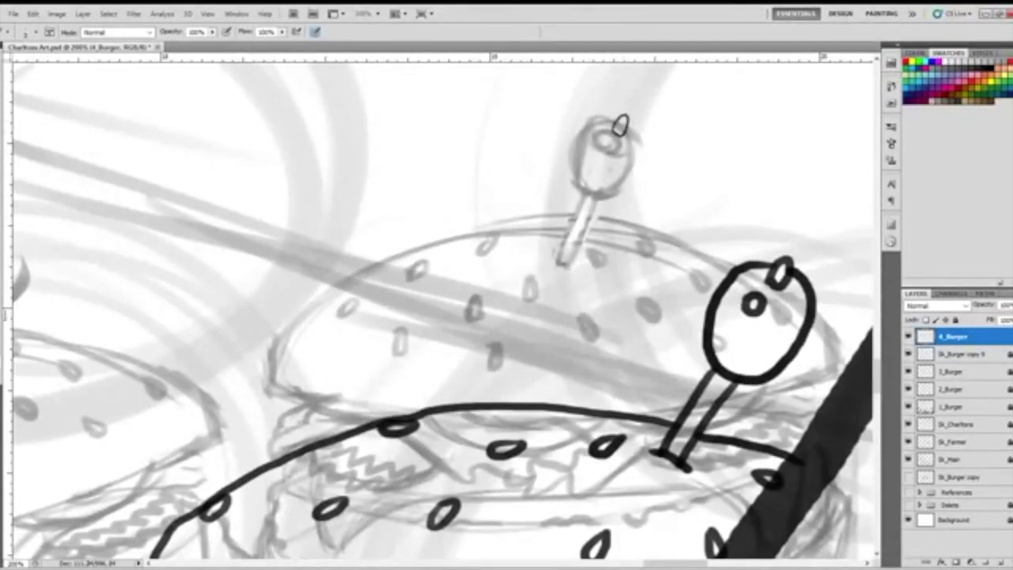
mouse_move(617, 119)
left_mouse_down()
mouse_move(588, 124)
mouse_move(568, 161)
mouse_move(577, 195)
mouse_move(607, 202)
mouse_move(630, 187)
mouse_move(639, 147)
mouse_move(627, 125)
mouse_move(595, 141)
mouse_move(602, 150)
mouse_move(600, 137)
left_mouse_up()
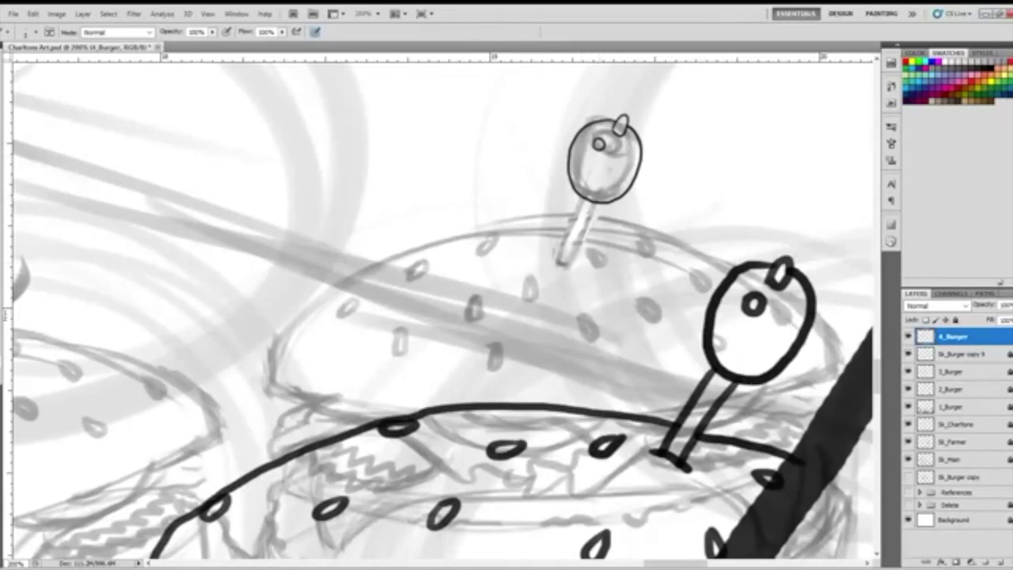
left_click_drag(552, 261, 573, 267)
left_click_drag(581, 194, 557, 262)
left_click_drag(596, 199, 570, 262)
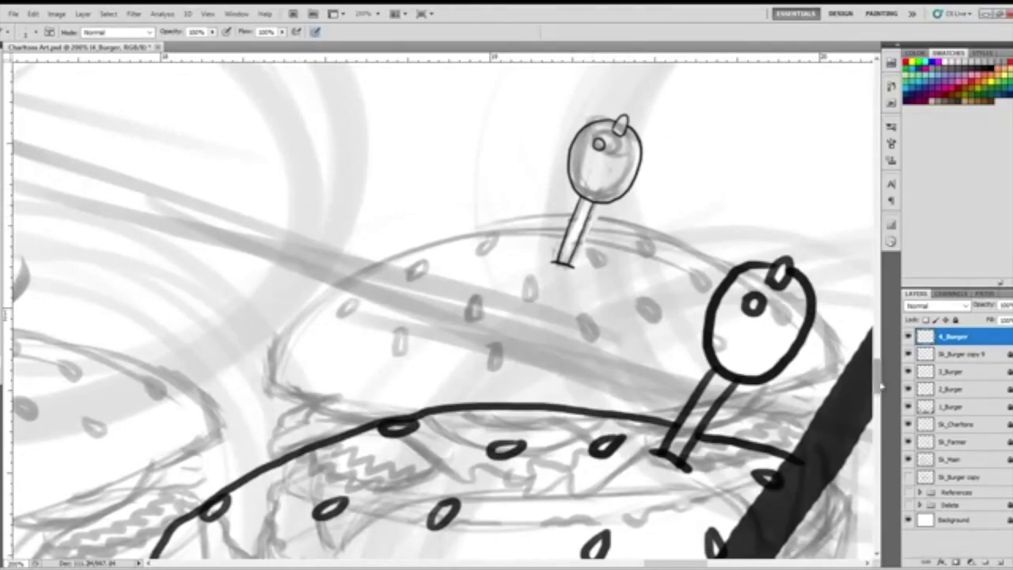
Ink ten small teardrop sesame seeds across the top bun of that small burger.
scroll(880, 388, "down", 2)
left_click_drag(881, 392, 876, 381)
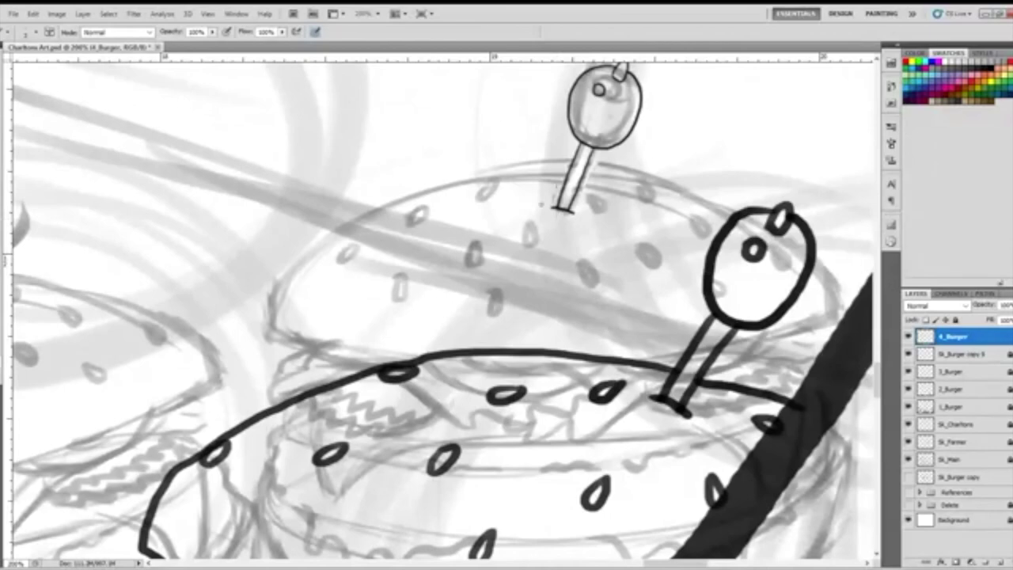
mouse_move(508, 180)
left_mouse_down()
mouse_move(498, 196)
mouse_move(513, 182)
left_mouse_up()
mouse_move(427, 205)
left_mouse_down()
mouse_move(420, 222)
mouse_move(434, 204)
left_mouse_up()
mouse_move(495, 250)
left_mouse_down()
mouse_move(487, 264)
mouse_move(502, 246)
left_mouse_up()
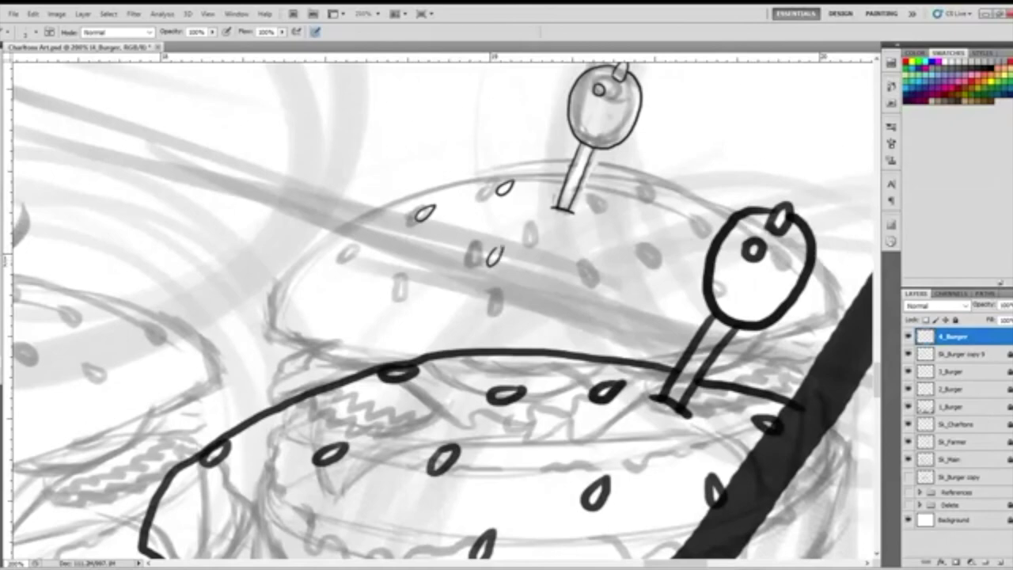
mouse_move(571, 253)
left_mouse_down()
mouse_move(585, 274)
mouse_move(578, 250)
left_mouse_up()
mouse_move(621, 207)
left_mouse_down()
mouse_move(638, 216)
mouse_move(622, 208)
left_mouse_up()
mouse_move(687, 209)
left_mouse_down()
mouse_move(705, 208)
mouse_move(685, 207)
left_mouse_up()
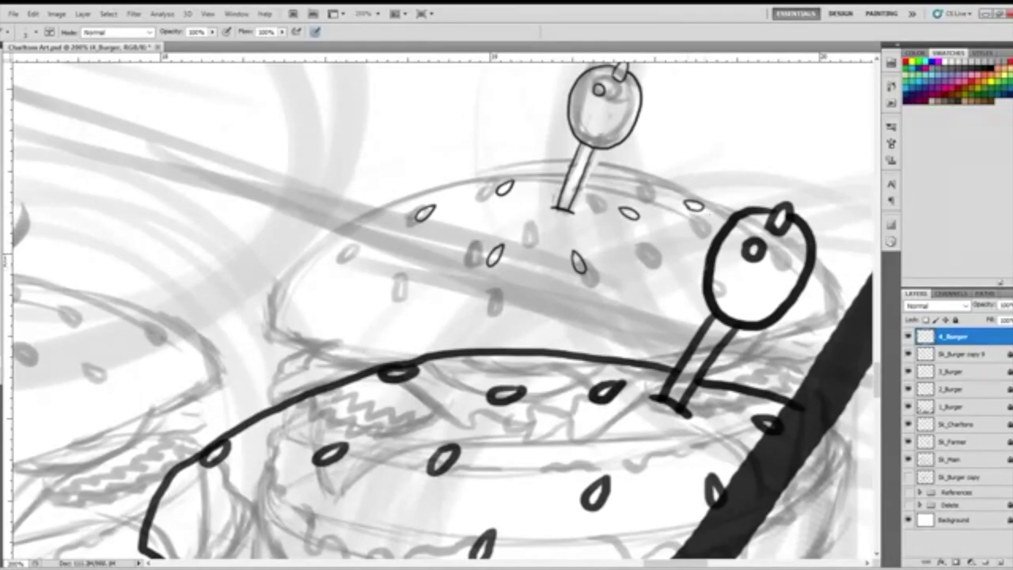
mouse_move(665, 282)
left_mouse_down()
mouse_move(671, 297)
mouse_move(674, 278)
left_mouse_up()
mouse_move(530, 315)
left_mouse_down()
mouse_move(532, 332)
mouse_move(536, 314)
mouse_move(527, 315)
left_mouse_up()
mouse_move(418, 277)
left_mouse_down()
mouse_move(410, 298)
mouse_move(414, 280)
left_mouse_up()
mouse_move(350, 244)
left_mouse_down()
mouse_move(337, 255)
mouse_move(349, 242)
left_mouse_up()
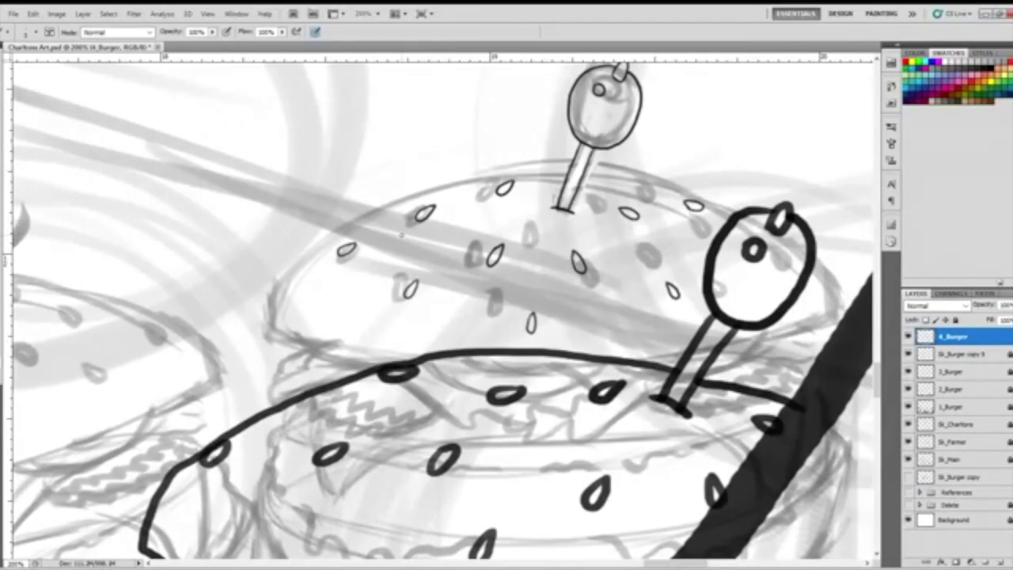
key("ctrl+z")
mouse_move(338, 231)
left_mouse_down()
mouse_move(329, 237)
mouse_move(344, 232)
left_mouse_up()
Ink the small burger's top bun outline, including its lower edge on both sides, stopping at the burger in front.
mouse_move(824, 321)
left_mouse_down()
mouse_move(830, 277)
mouse_move(814, 262)
left_mouse_up()
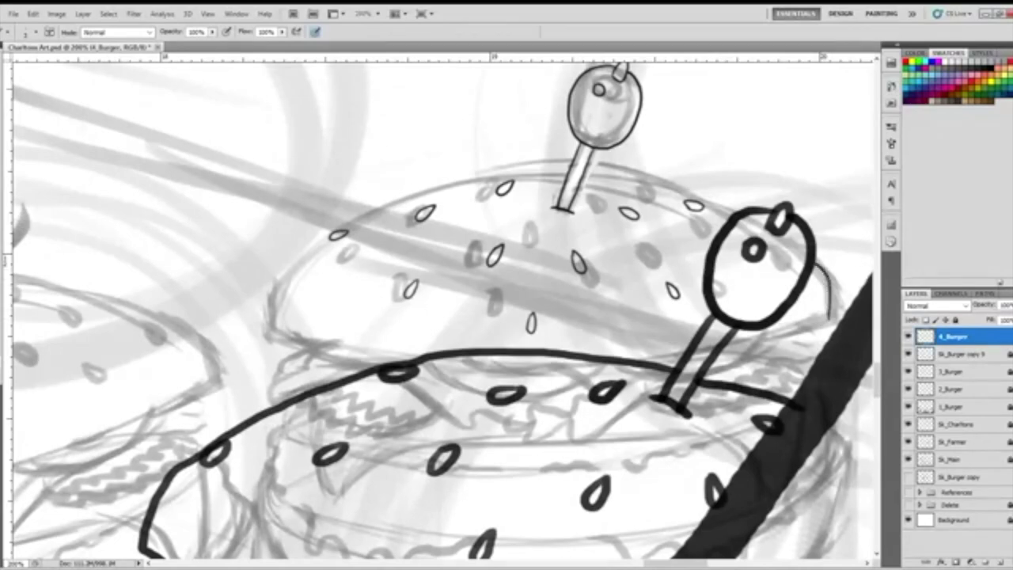
mouse_move(738, 214)
left_mouse_down()
mouse_move(589, 173)
mouse_move(447, 183)
mouse_move(360, 213)
mouse_move(282, 277)
mouse_move(263, 334)
mouse_move(277, 351)
mouse_move(370, 375)
left_mouse_up()
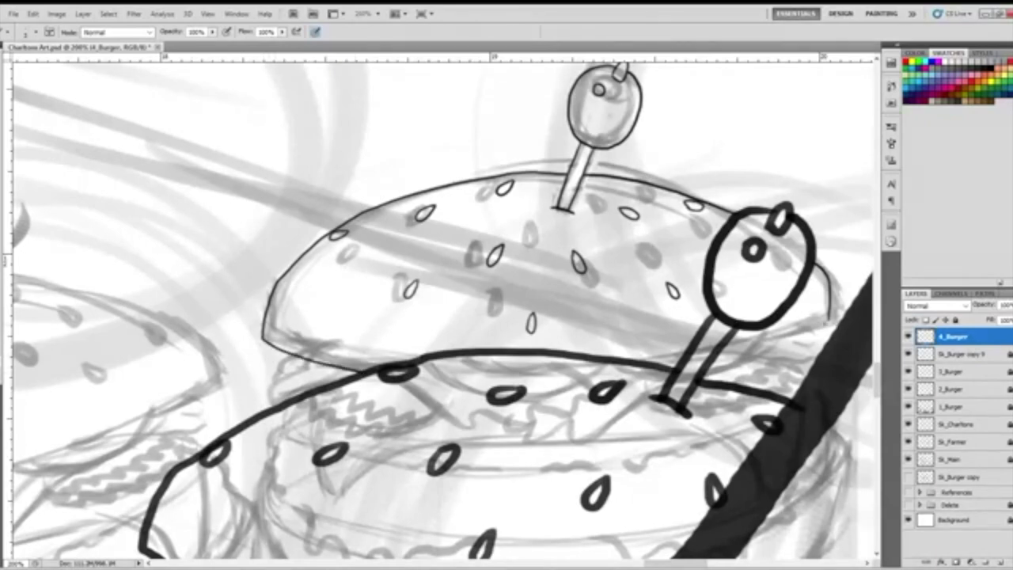
left_click_drag(828, 320, 799, 327)
key("ctrl+z")
left_click_drag(827, 323, 718, 354)
key("ctrl+z")
left_click_drag(831, 319, 717, 360)
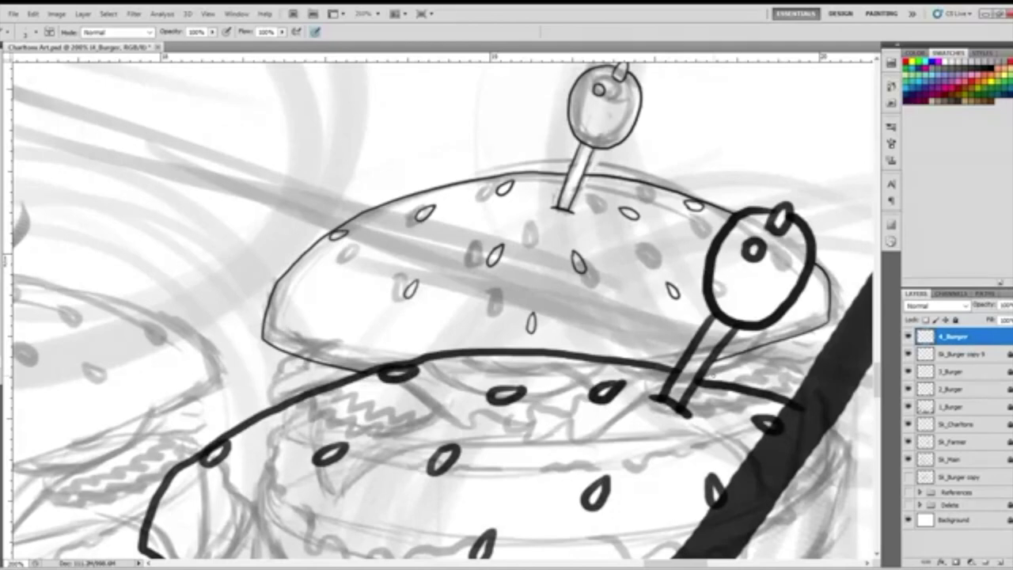
Ink the wavy lettuce edge under the bun's left end and the zigzag lettuce layers under its right end.
mouse_move(286, 355)
left_mouse_down()
mouse_move(277, 363)
mouse_move(287, 400)
mouse_move(303, 365)
mouse_move(353, 372)
left_mouse_up()
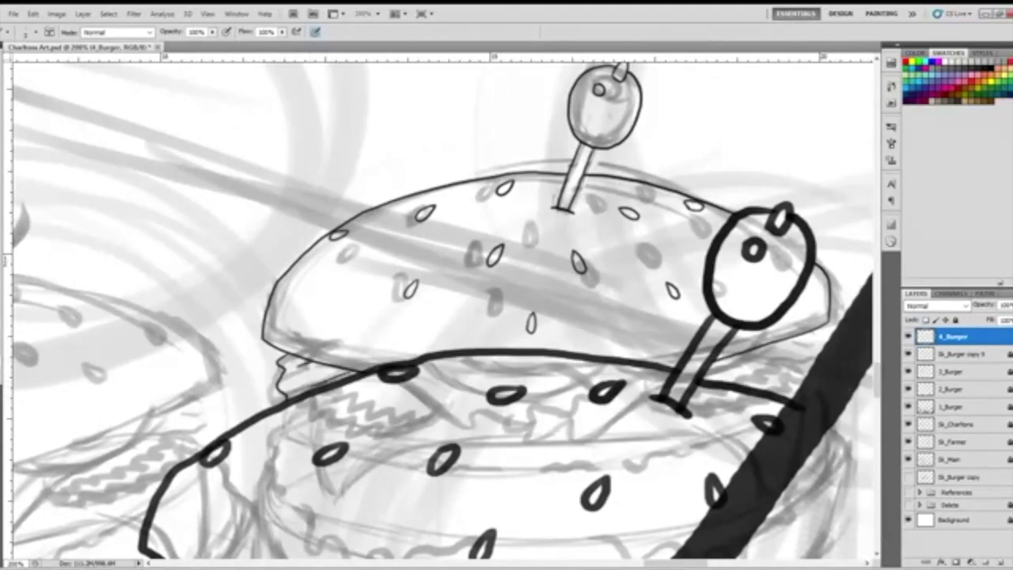
key("ctrl+z")
mouse_move(803, 336)
left_mouse_down()
mouse_move(781, 370)
mouse_move(750, 386)
left_mouse_up()
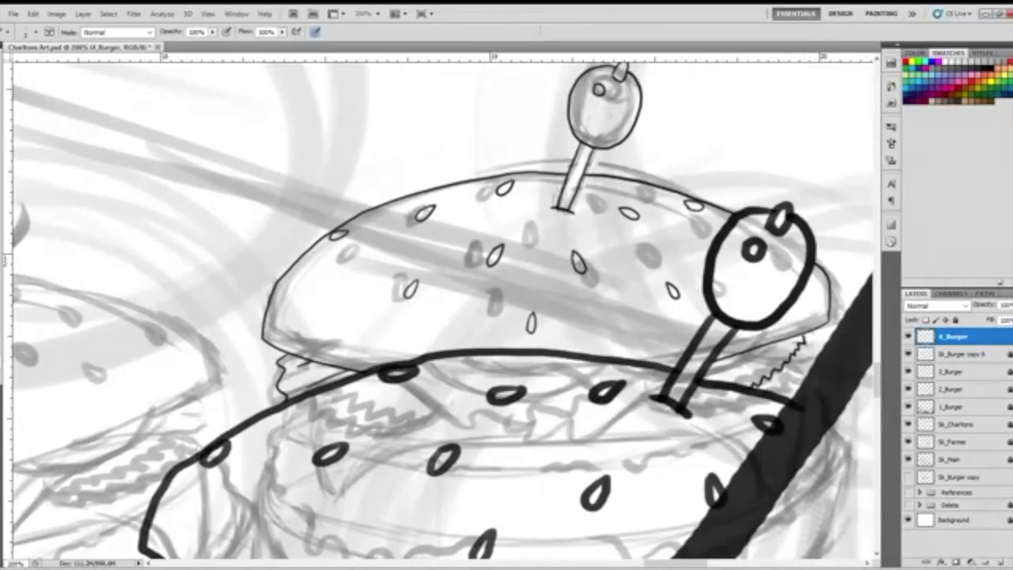
key("ctrl+z")
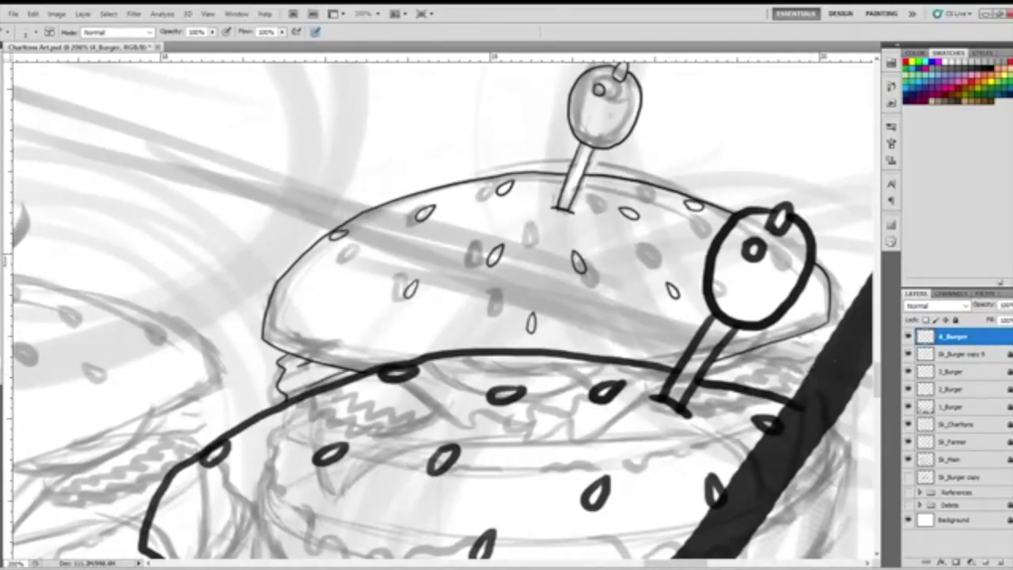
mouse_move(810, 330)
left_mouse_down()
mouse_move(804, 353)
mouse_move(766, 389)
left_mouse_up()
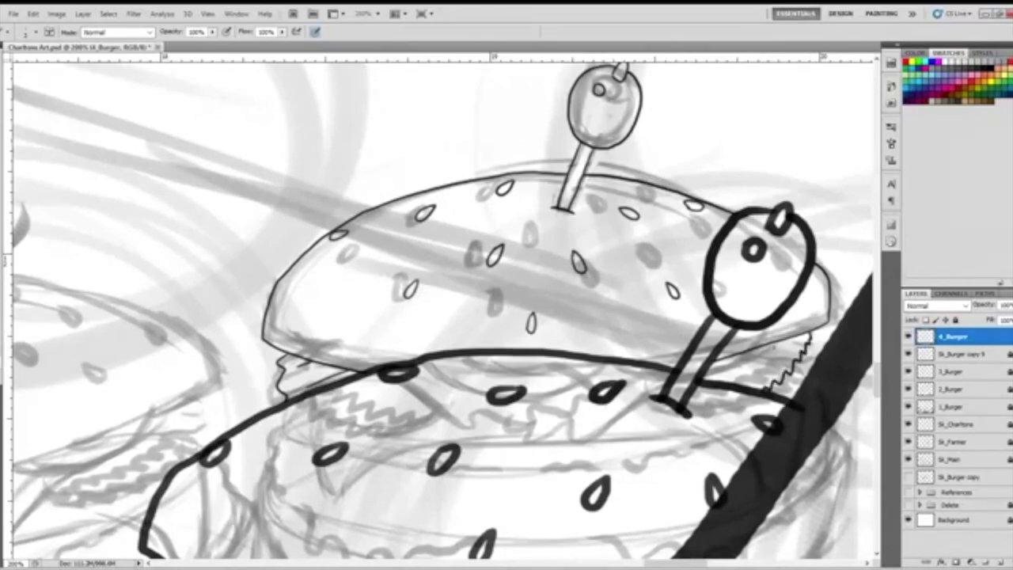
mouse_move(779, 344)
left_mouse_down()
mouse_move(761, 365)
mouse_move(716, 383)
left_mouse_up()
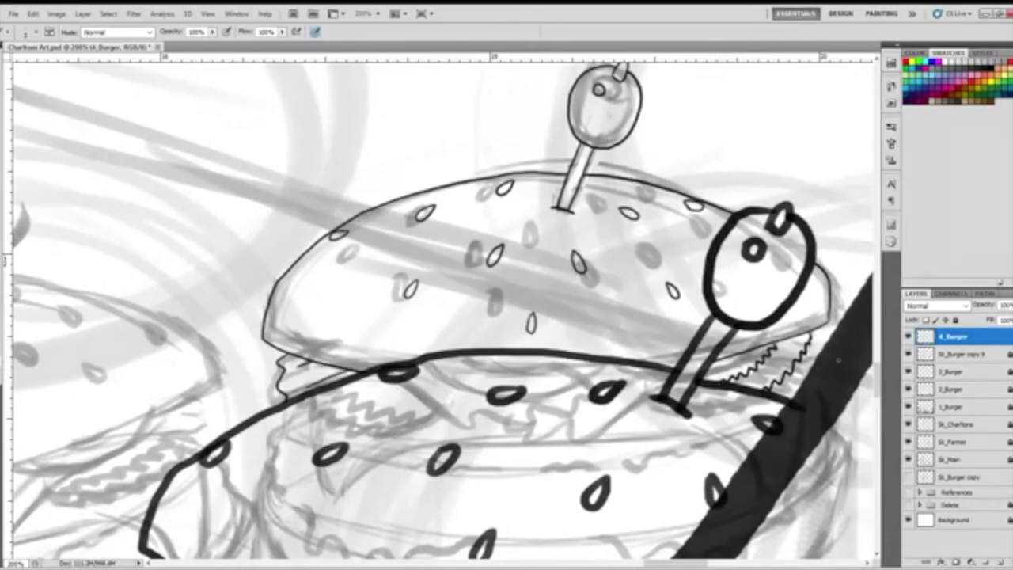
mouse_move(796, 362)
left_mouse_down()
mouse_move(809, 368)
mouse_move(799, 384)
mouse_move(774, 394)
mouse_move(813, 355)
left_mouse_up()
mouse_move(813, 333)
left_mouse_down()
mouse_move(832, 331)
mouse_move(818, 348)
left_mouse_up()
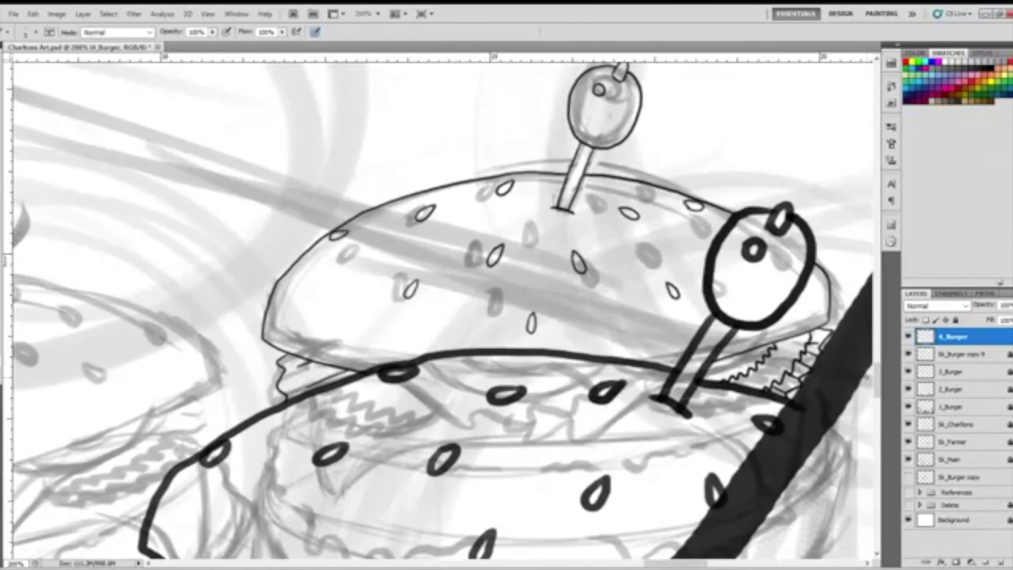
key("ctrl+minus")
key("ctrl+minus")
key("ctrl+minus")
key("ctrl+minus")
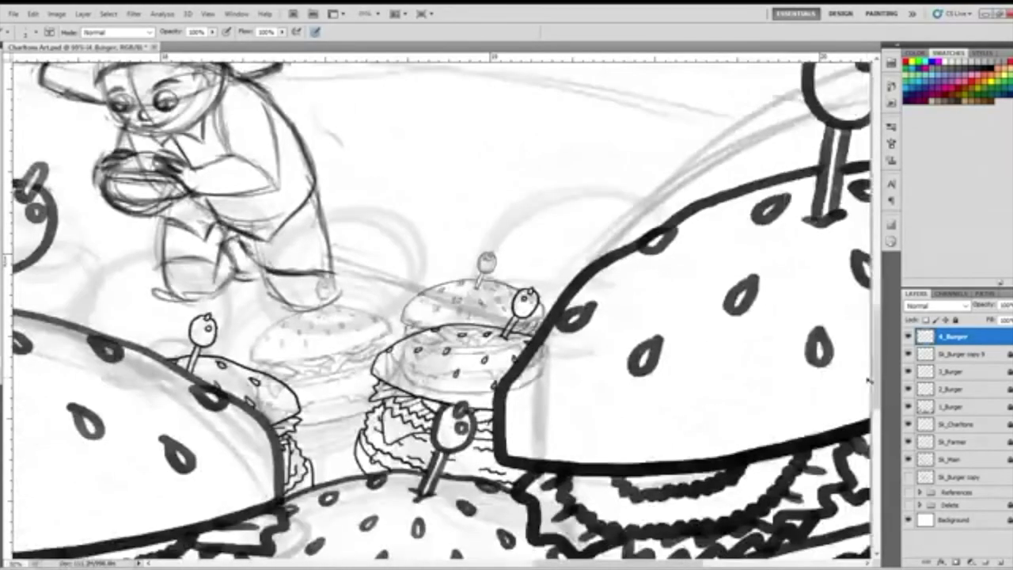
scroll(869, 381, "down", 2)
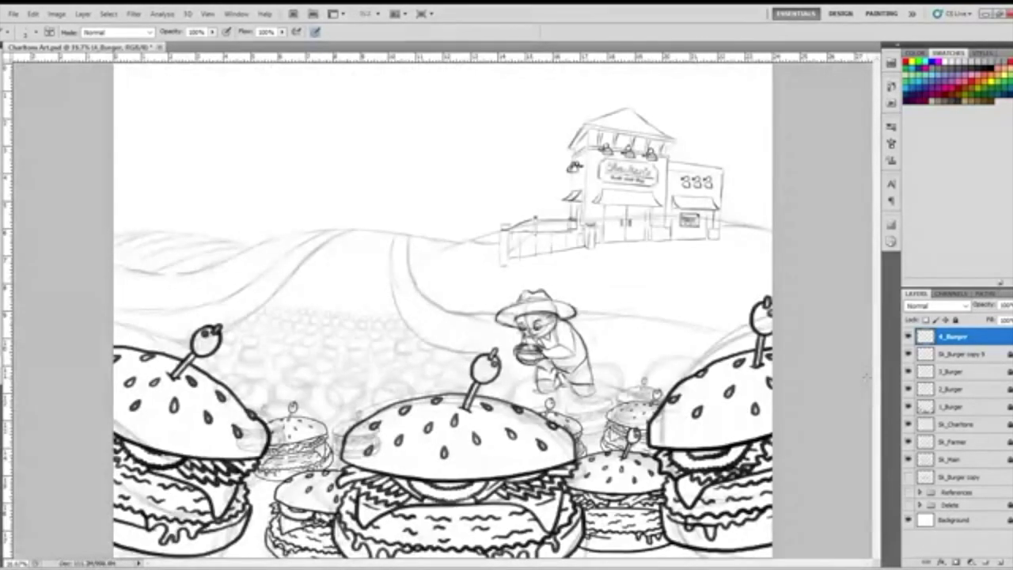